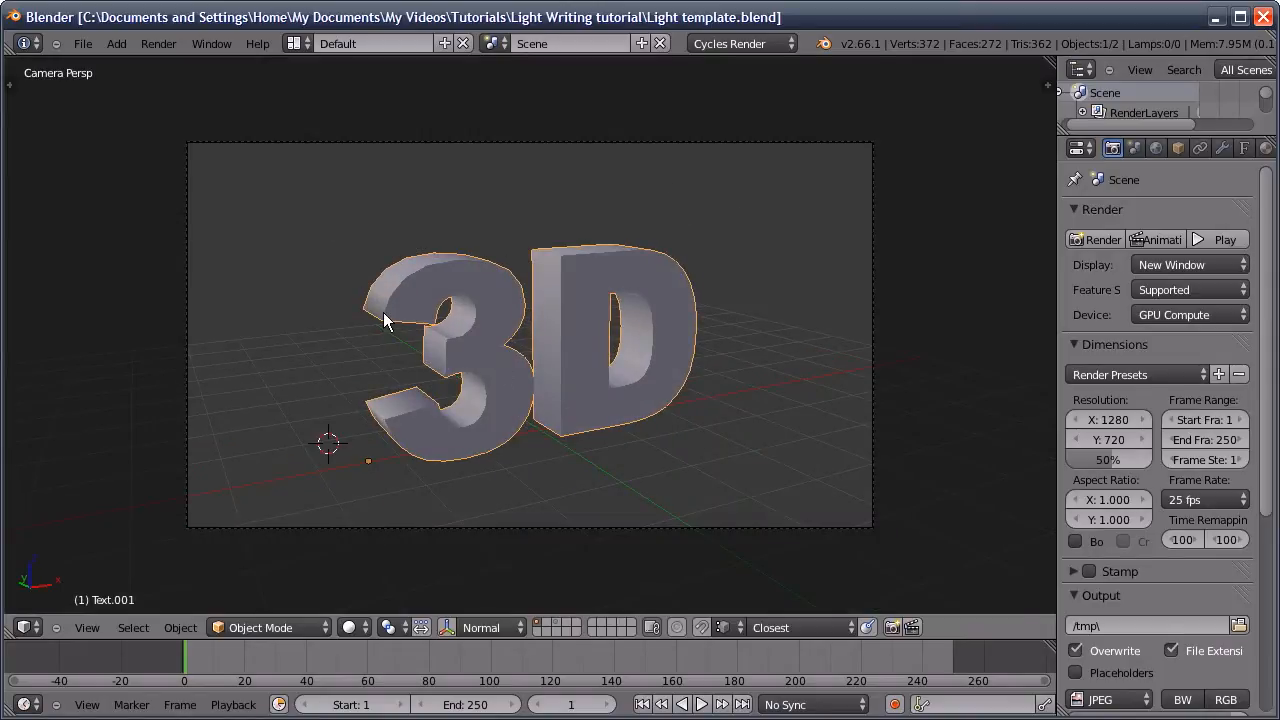
# Parent the 3D text to the camera using the Object (Keep Transform) option
pyautogui.press('KP_0')
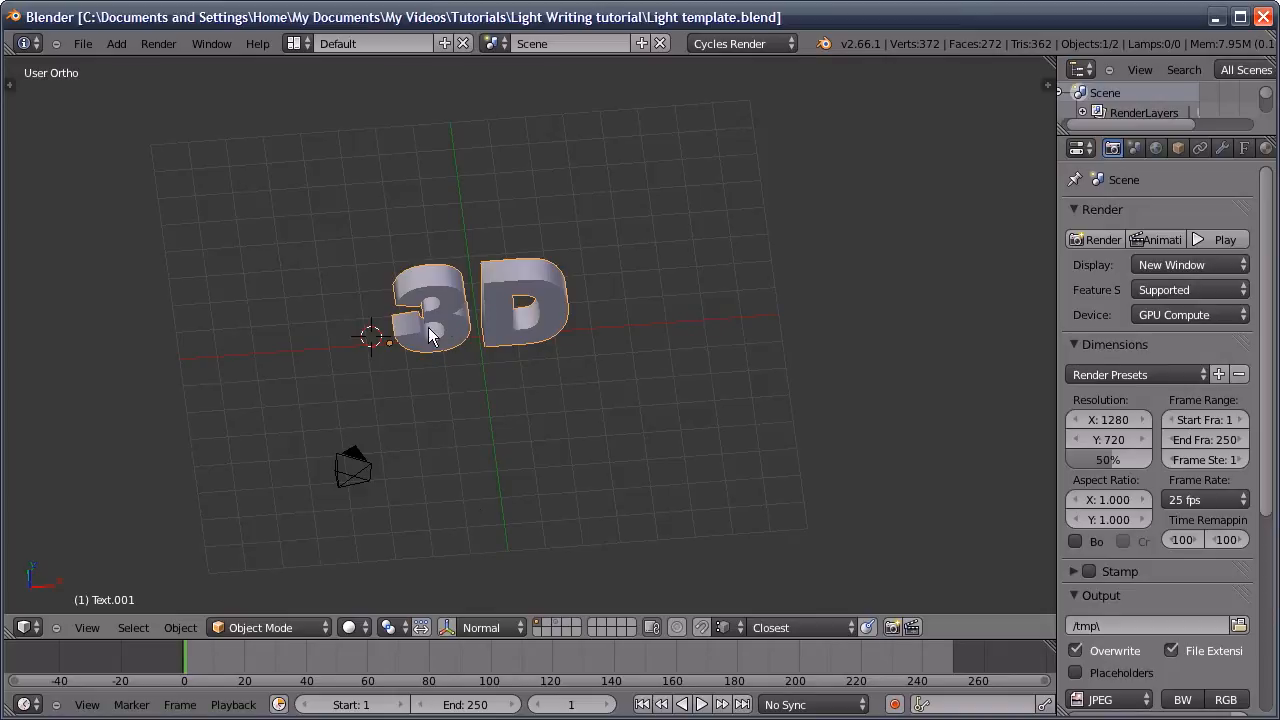
pyautogui.moveTo(327, 469); pyautogui.dragTo(356, 515, button='middle')
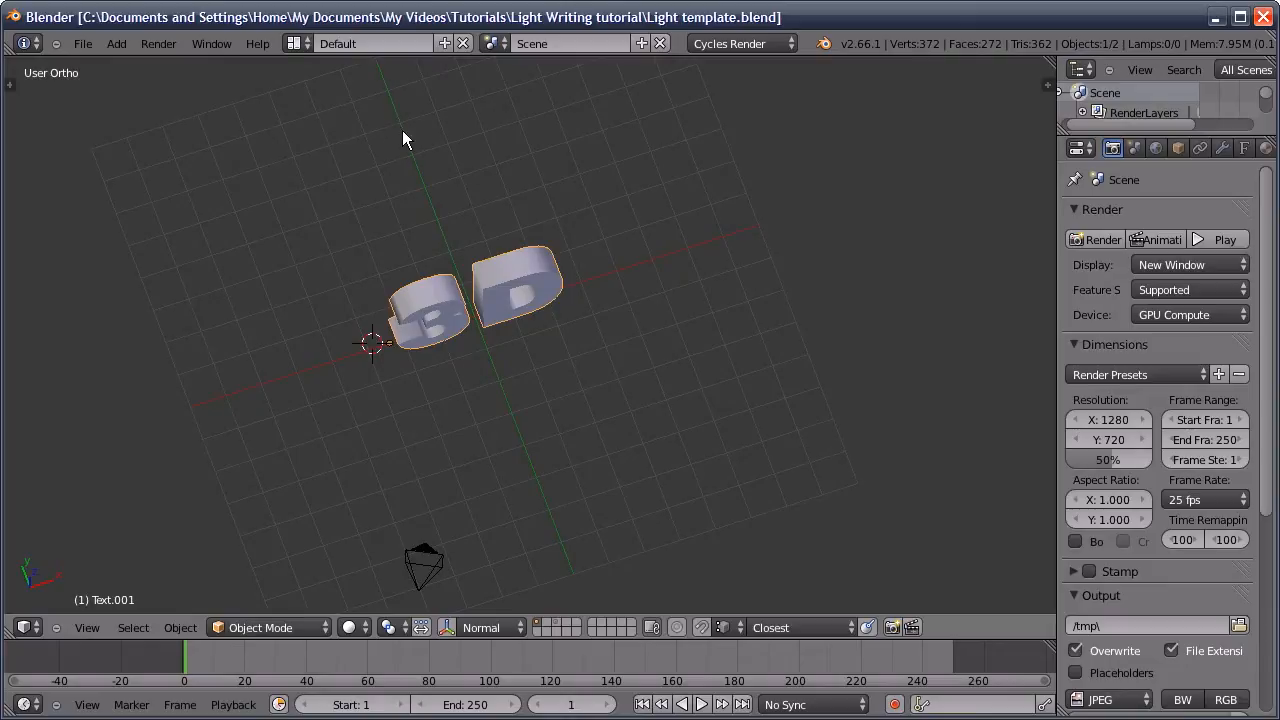
pyautogui.moveTo(419, 332); pyautogui.dragTo(451, 278, button='middle')
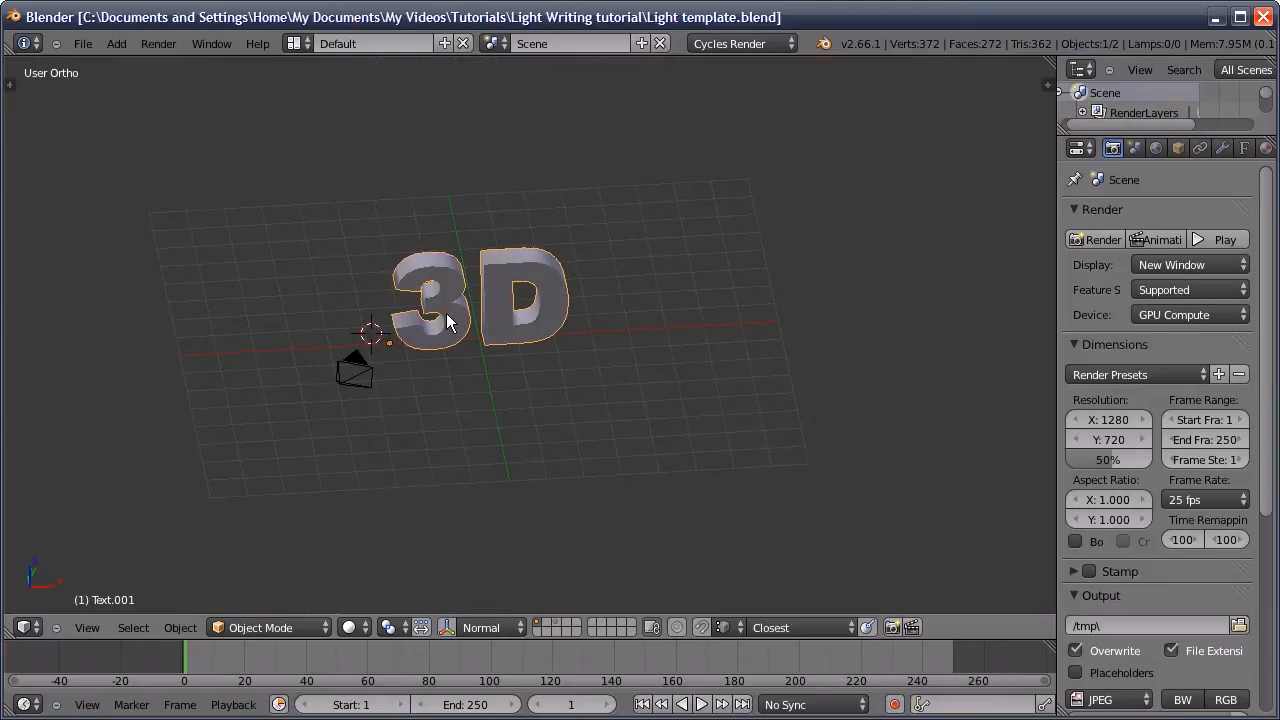
pyautogui.moveTo(460, 330); pyautogui.dragTo(431, 318, button='middle')
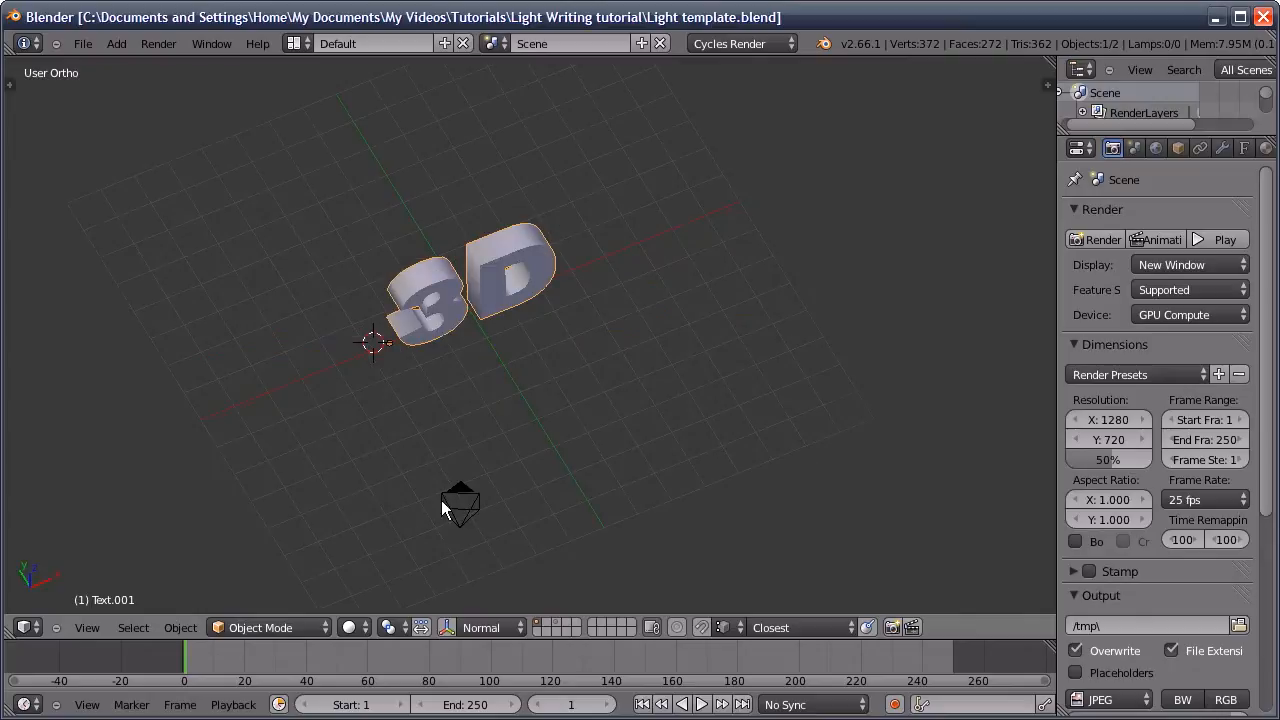
pyautogui.moveTo(451, 469); pyautogui.dragTo(404, 388, button='middle')
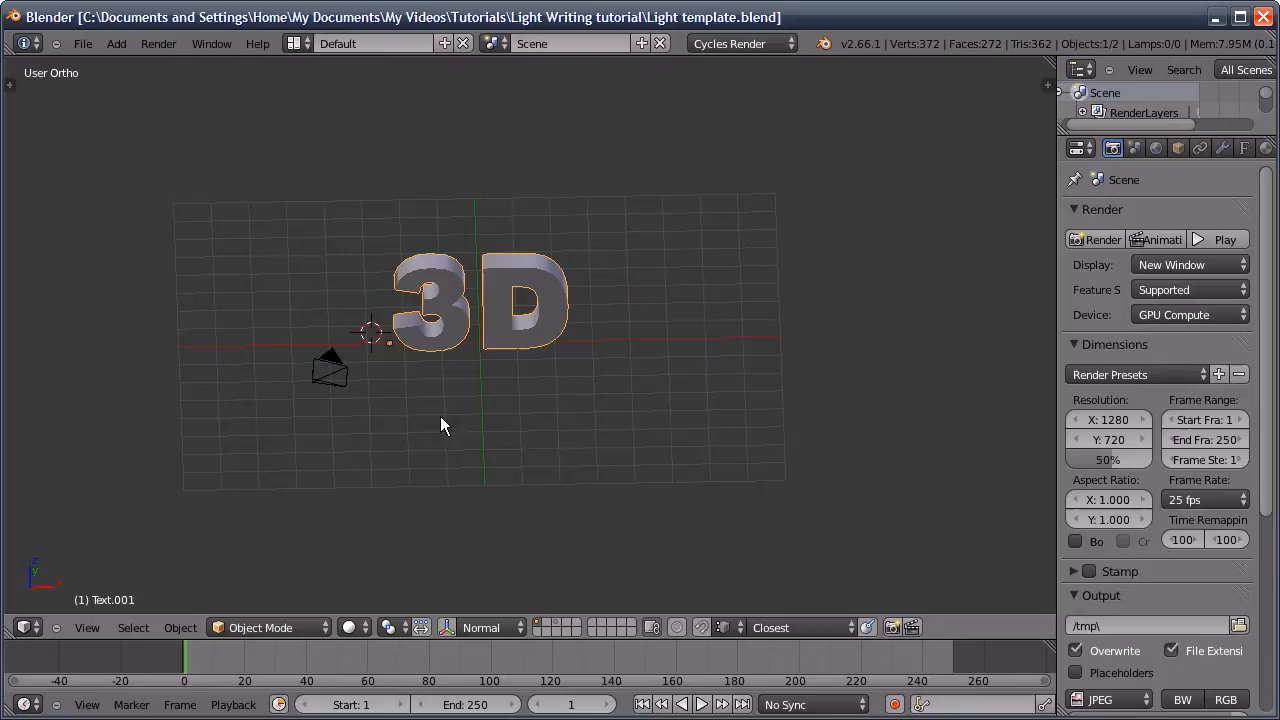
pyautogui.moveTo(542, 416); pyautogui.dragTo(497, 363, button='middle')
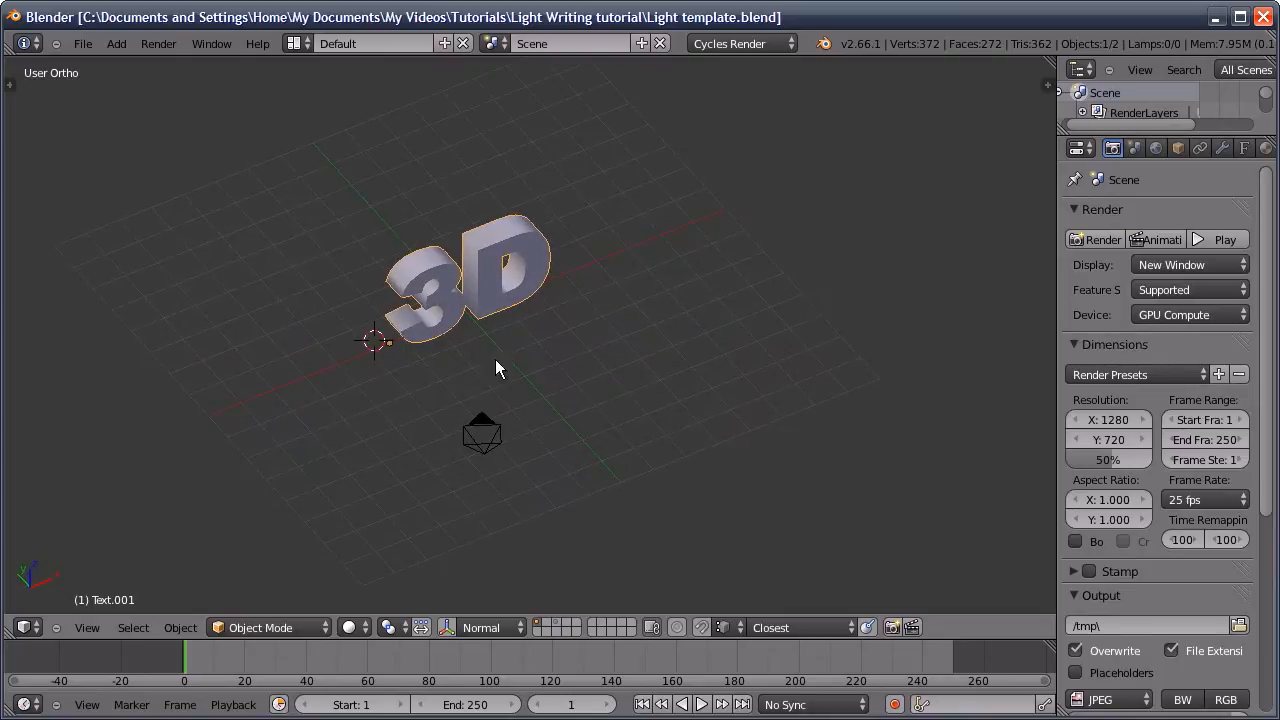
pyautogui.keyDown('shift'); pyautogui.rightClick(486, 428); pyautogui.keyUp('shift')
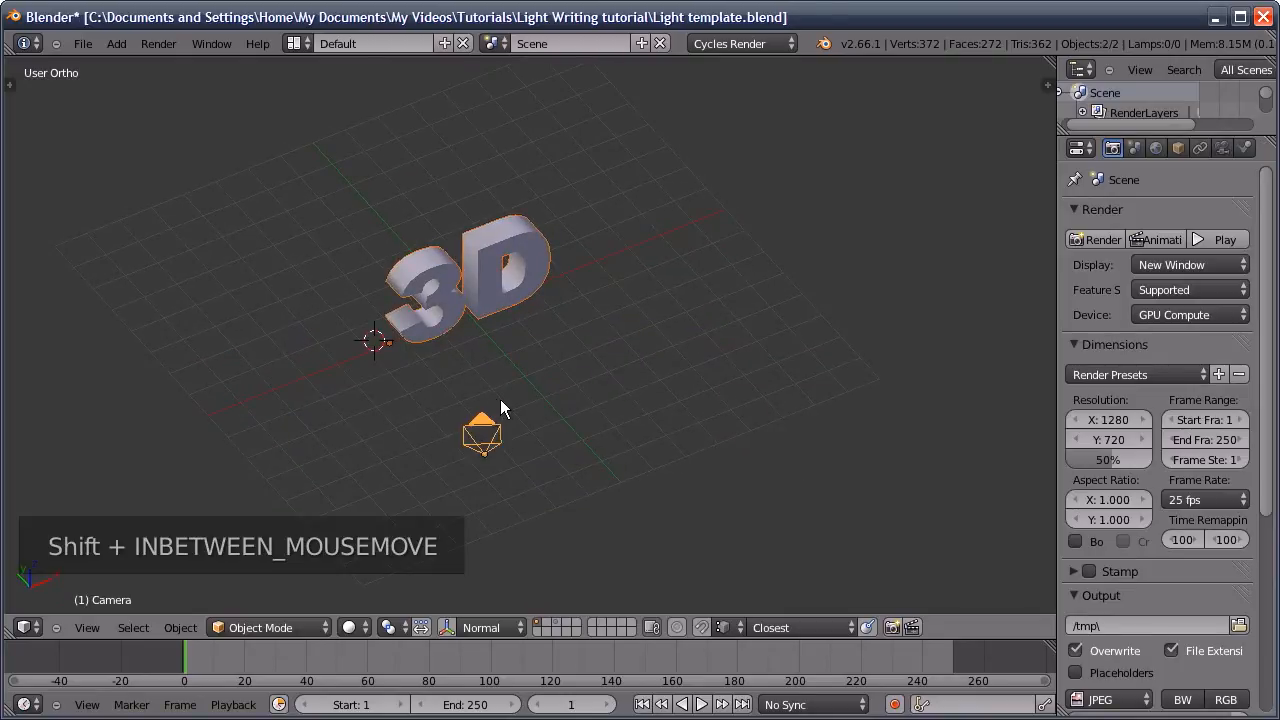
pyautogui.hotkey('ctrl', 'p')
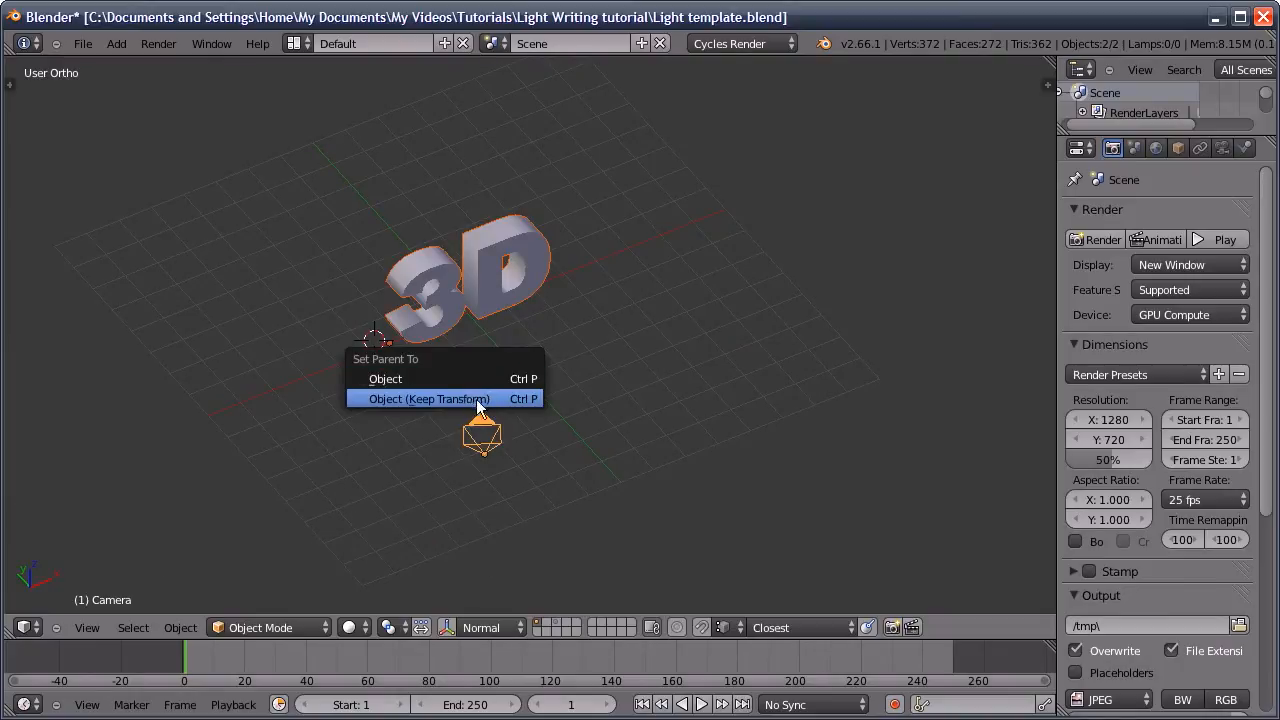
pyautogui.click(479, 403)
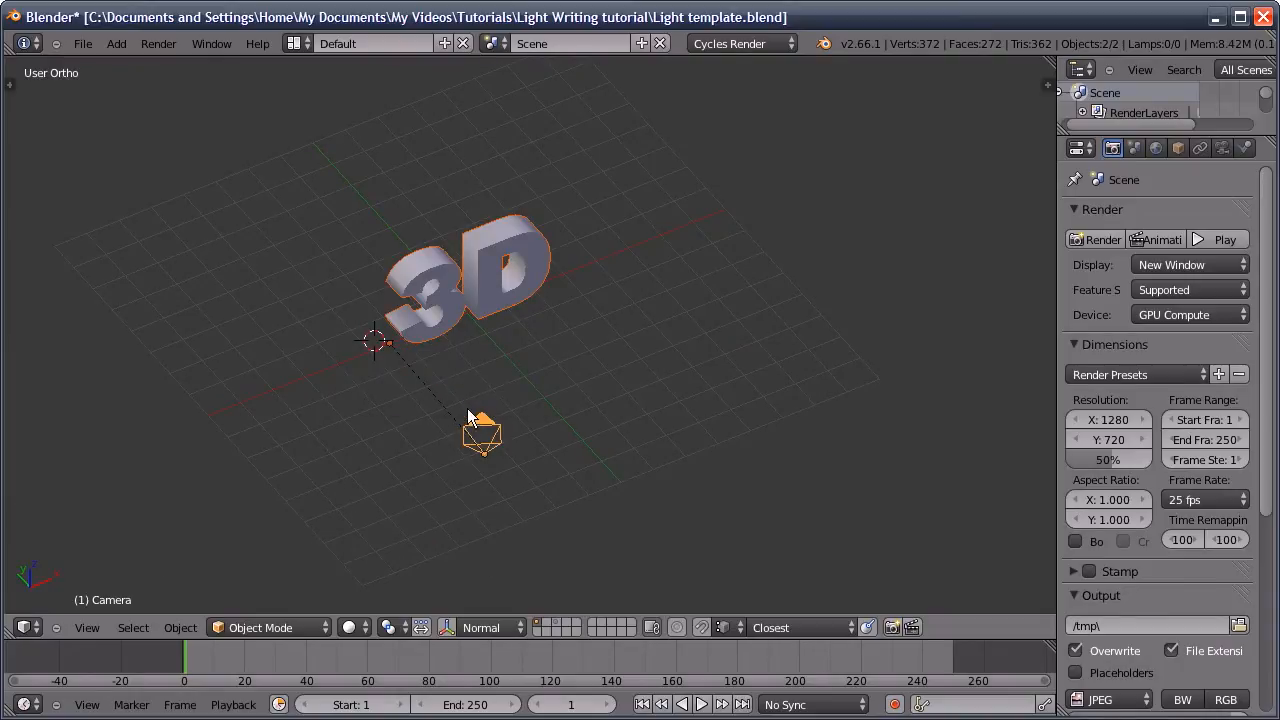
# Select only the camera and set its X, Y and Z location to 0
pyautogui.rightClick(472, 418)
pyautogui.click(1220, 147)
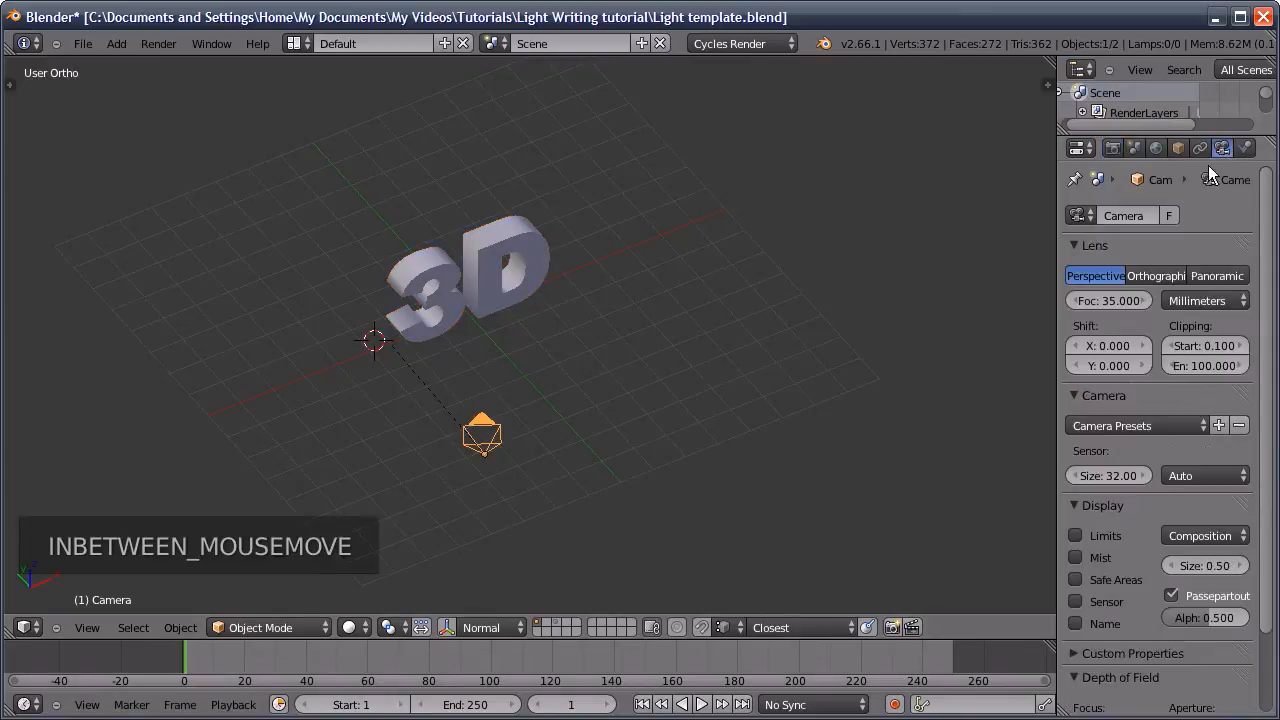
pyautogui.click(1178, 147)
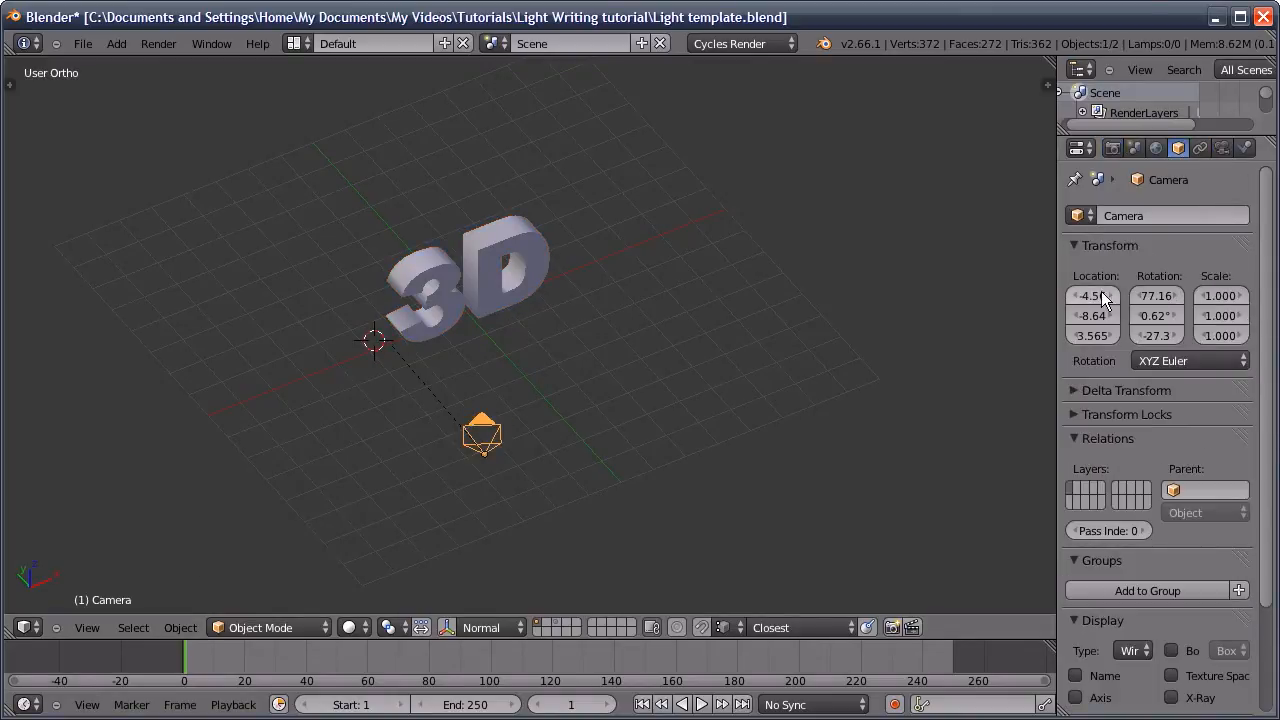
pyautogui.write('0')
pyautogui.press('Return')
pyautogui.click(1091, 314)
pyautogui.write('000')
pyautogui.press('Return')
pyautogui.click(1091, 334)
pyautogui.write('00')
pyautogui.press('Return')
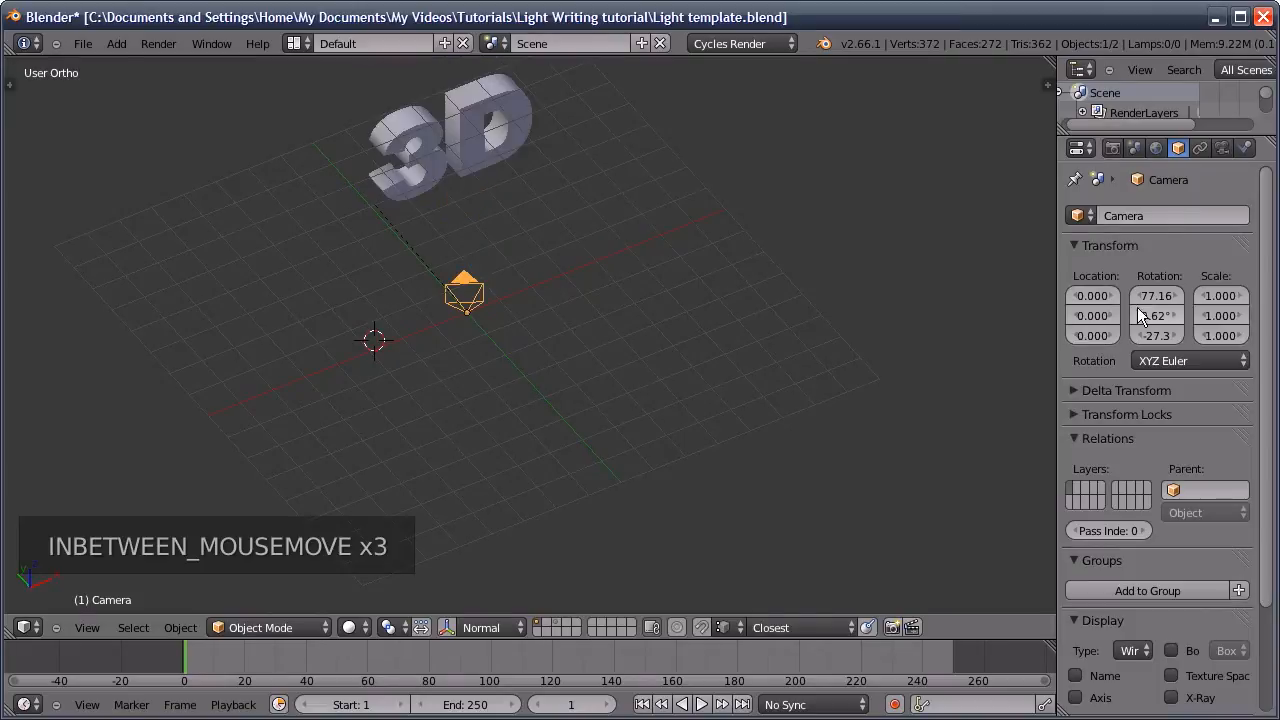
# Set the camera's rotation to 90° on X and 0° on Y and Z
pyautogui.press('Tab')
pyautogui.write('0')
pyautogui.press('Tab')
pyautogui.write('0')
pyautogui.press('Return')
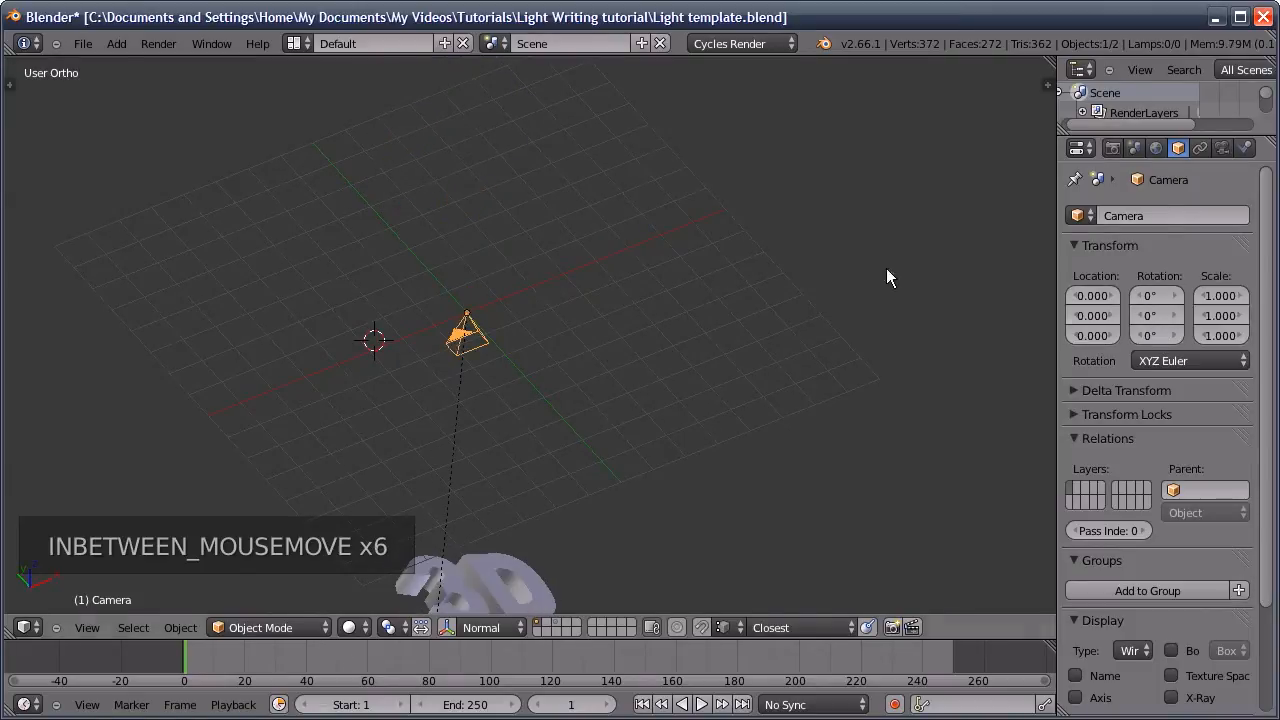
pyautogui.click(1156, 295)
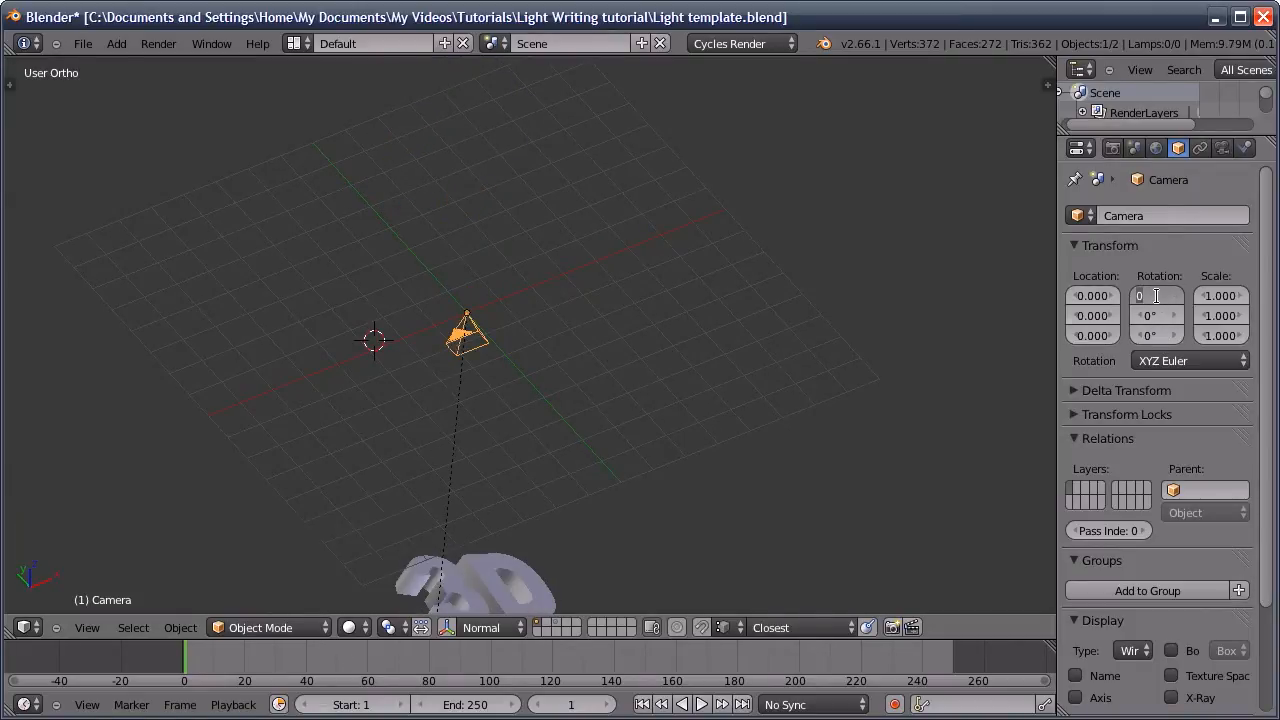
pyautogui.write('90')
pyautogui.press('Return')
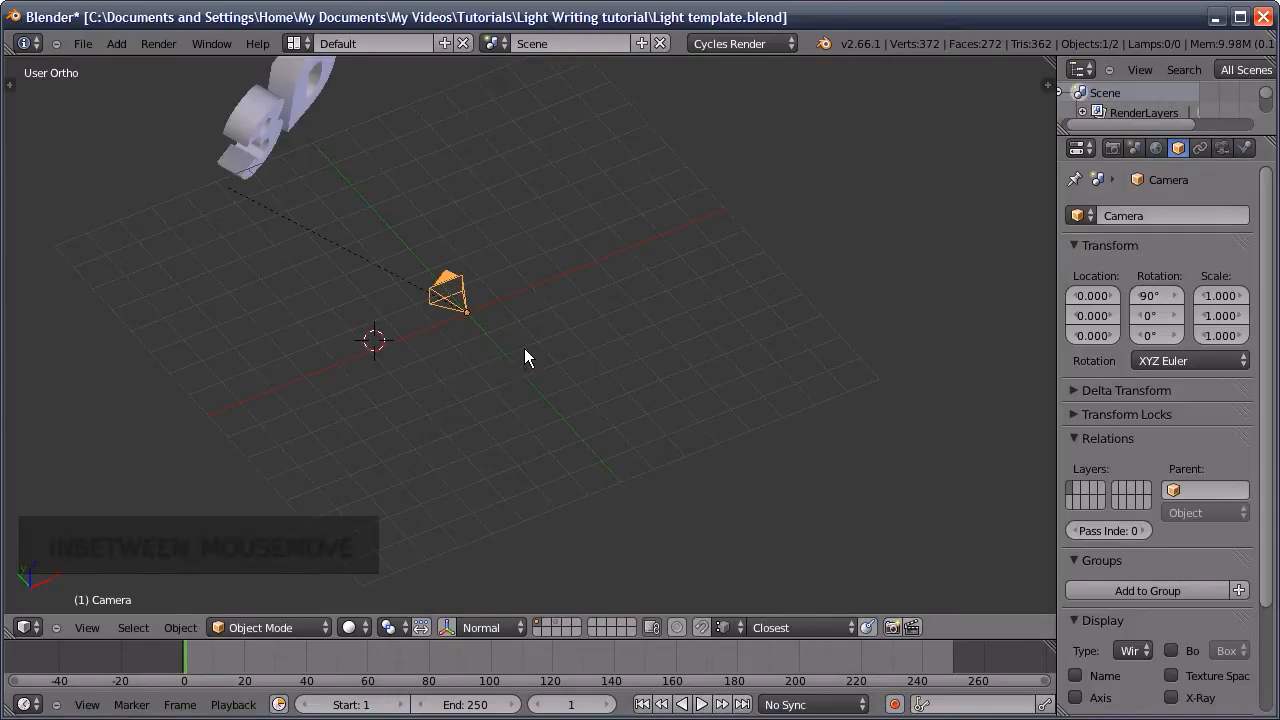
# Move the camera with its parented text back to about -5.84 on Y and up to about 1.568 on Z
pyautogui.press('g')
pyautogui.click(673, 435)
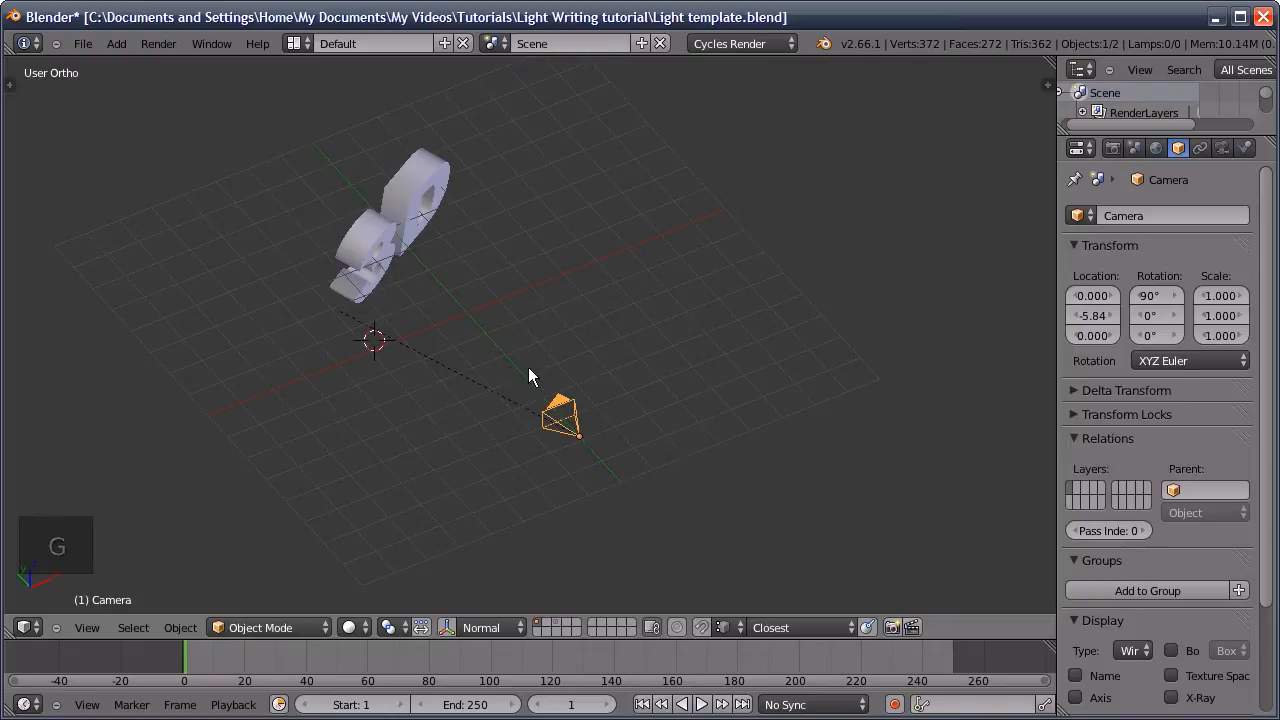
pyautogui.moveTo(528, 370); pyautogui.dragTo(514, 460, button='middle')
pyautogui.press('KP_0')
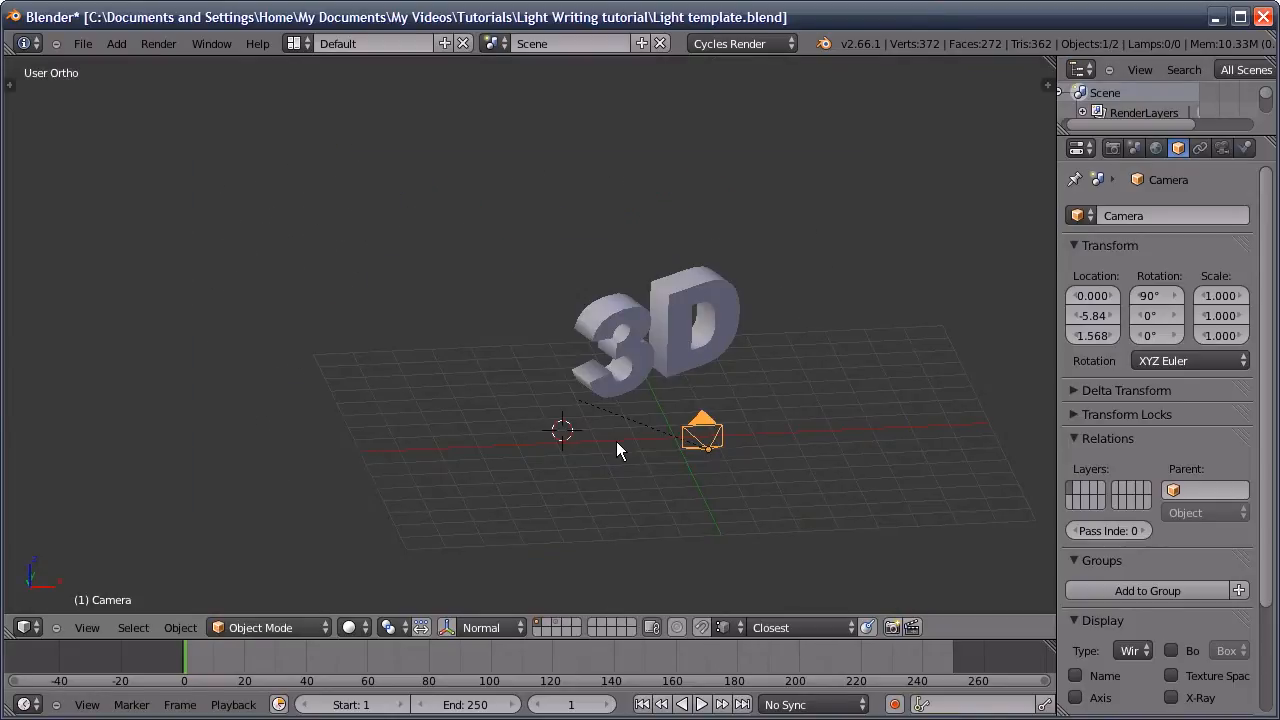
pyautogui.moveTo(429, 337); pyautogui.dragTo(680, 414, button='middle')
# Select the 3D text and check the options for converting it to a mesh
pyautogui.rightClick(594, 400)
pyautogui.moveTo(594, 400); pyautogui.dragTo(549, 370, button='middle')
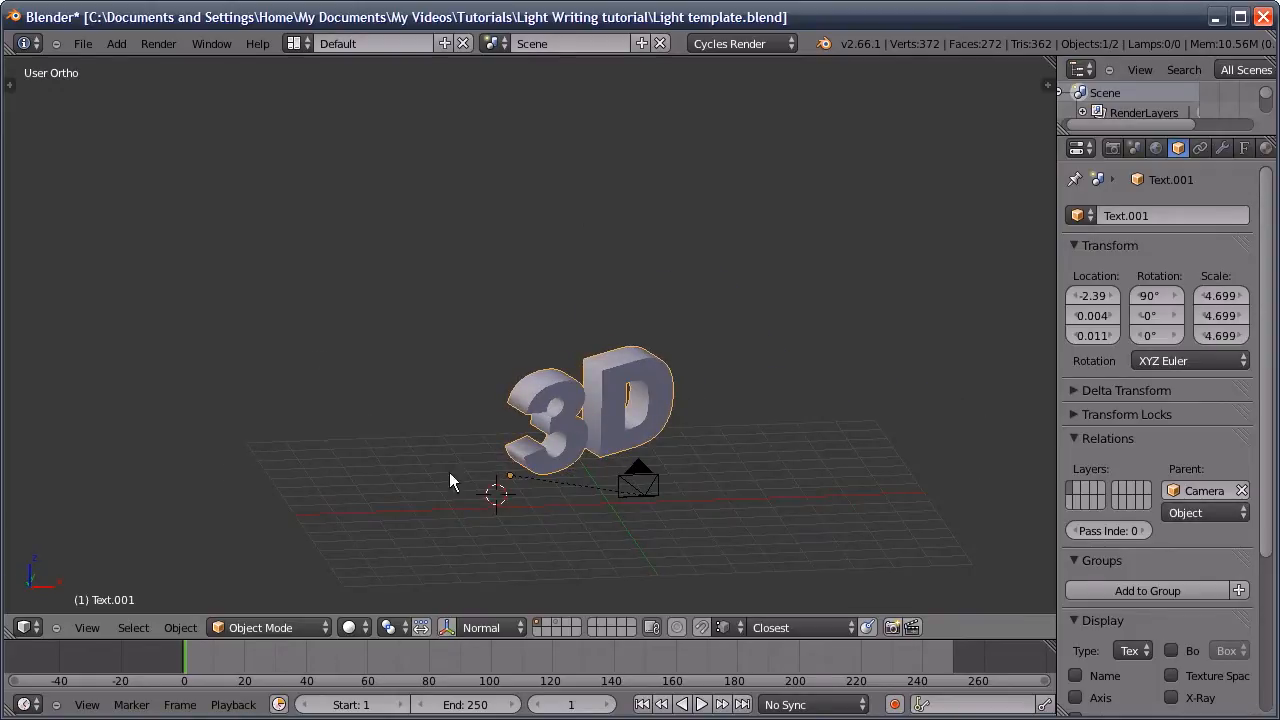
pyautogui.click(180, 627)
pyautogui.moveTo(242, 52)
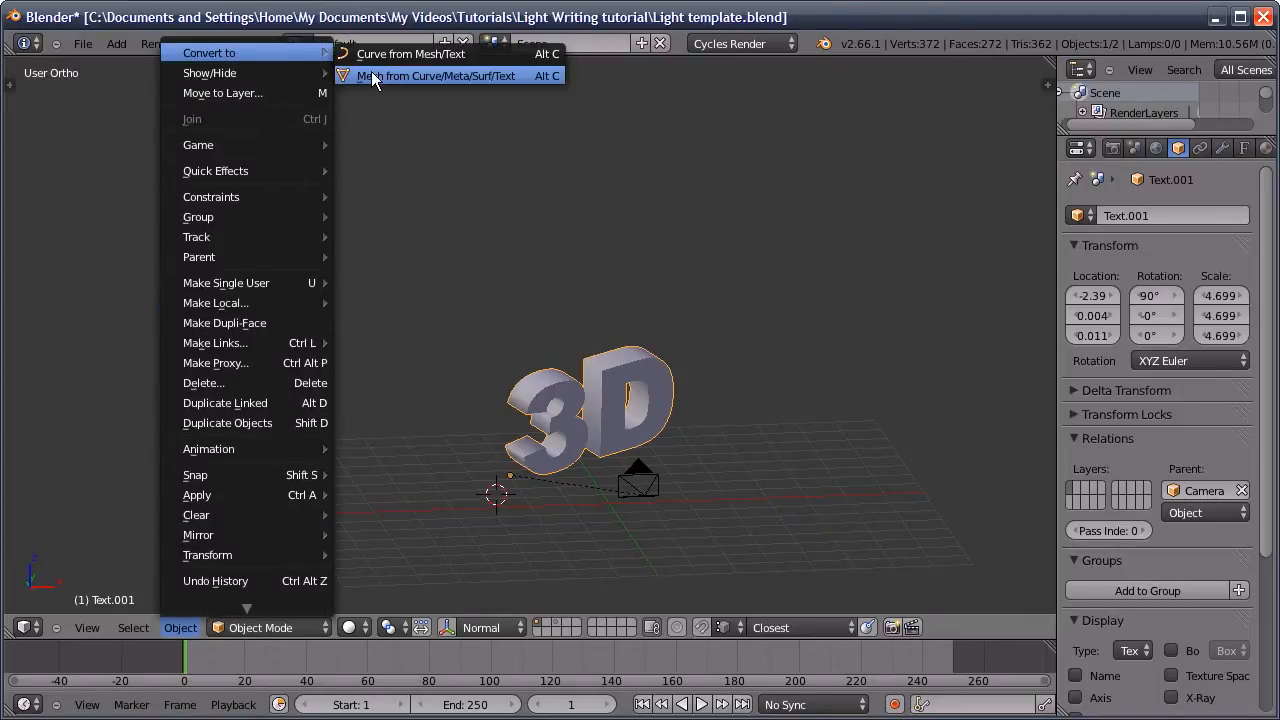
pyautogui.click(450, 74)
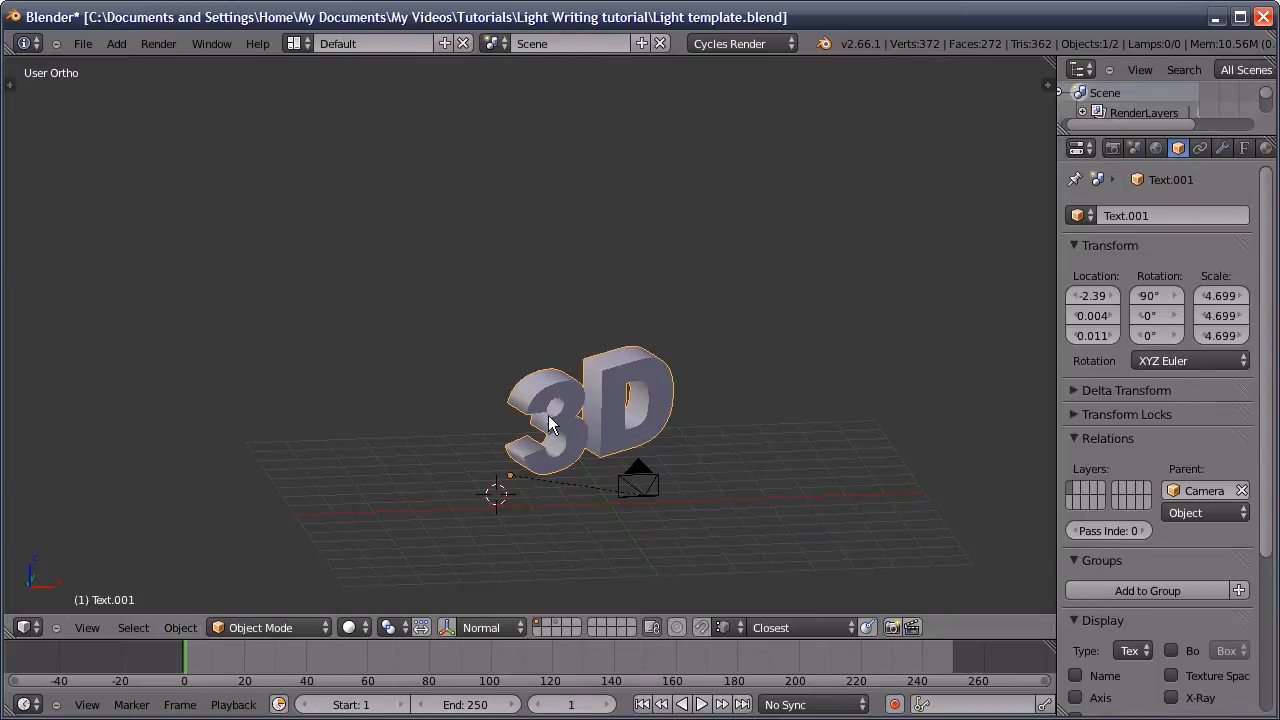
# Return to the camera view and collapse the Transform section above the Grease Pencil settings
pyautogui.moveTo(551, 423); pyautogui.dragTo(535, 418, button='middle')
pyautogui.press('KP_0')
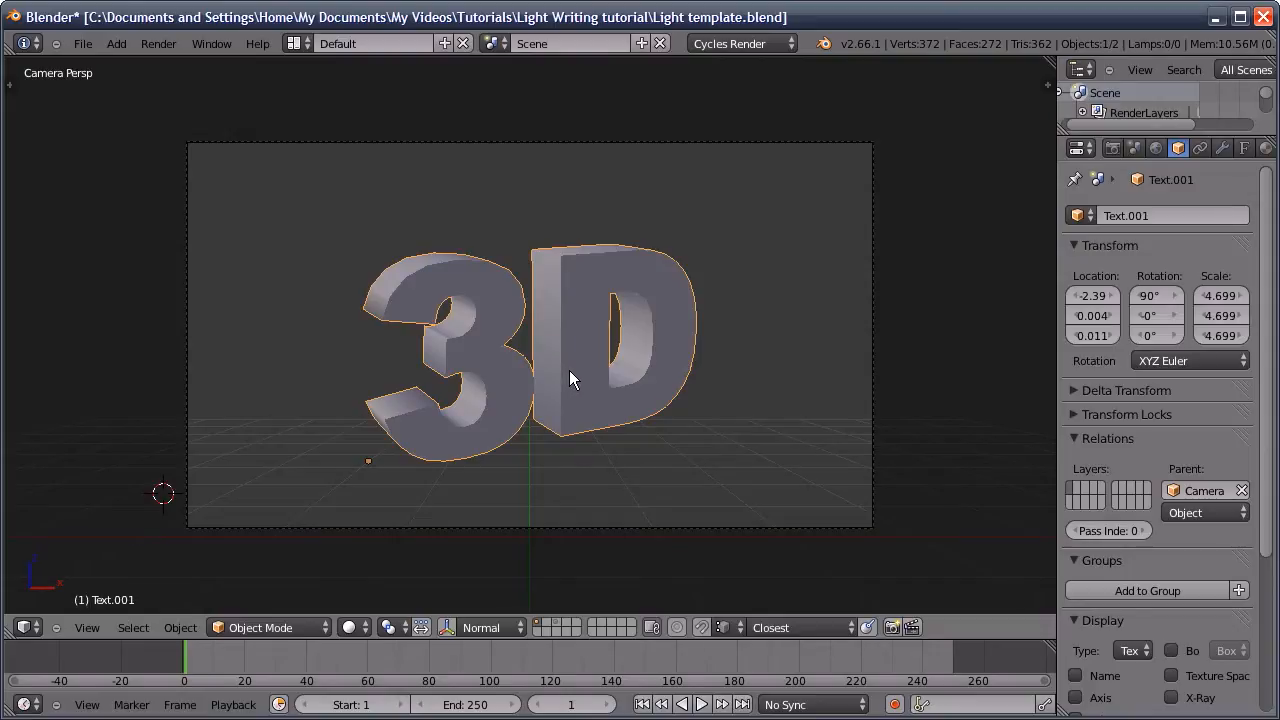
pyautogui.press('n')
pyautogui.scroll(15, 925, 185)
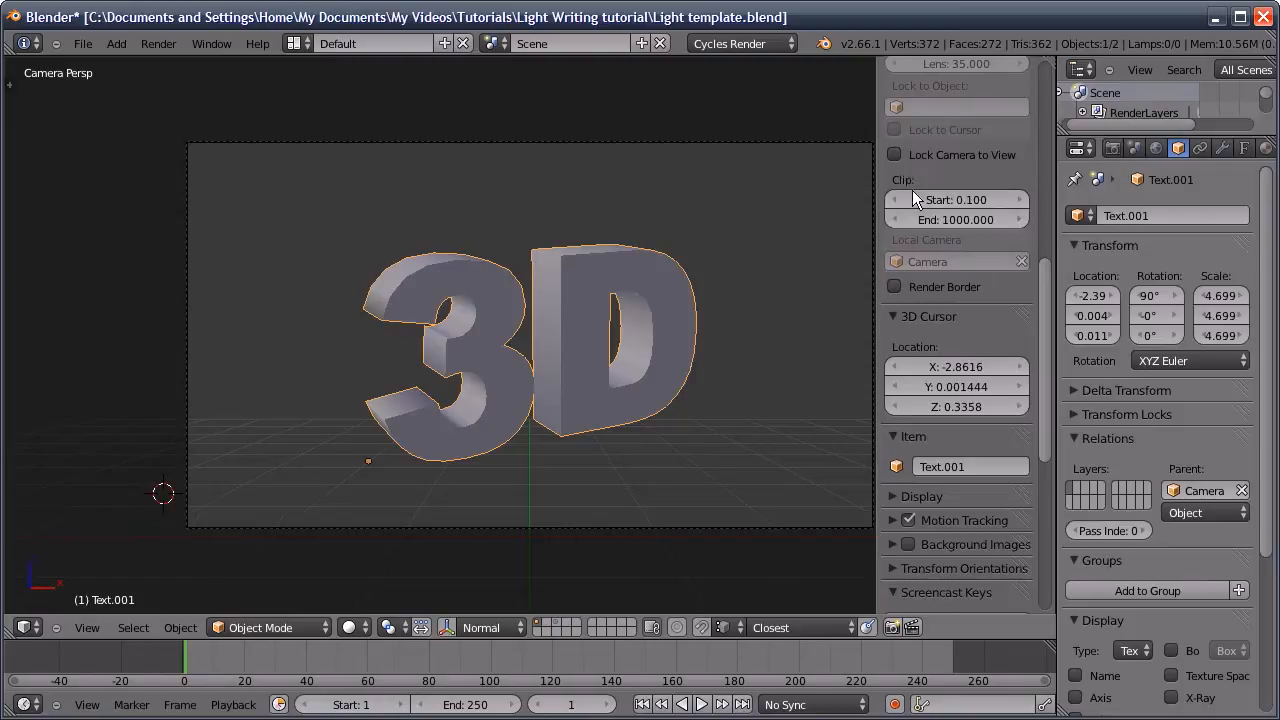
pyautogui.scroll(5, 911, 227)
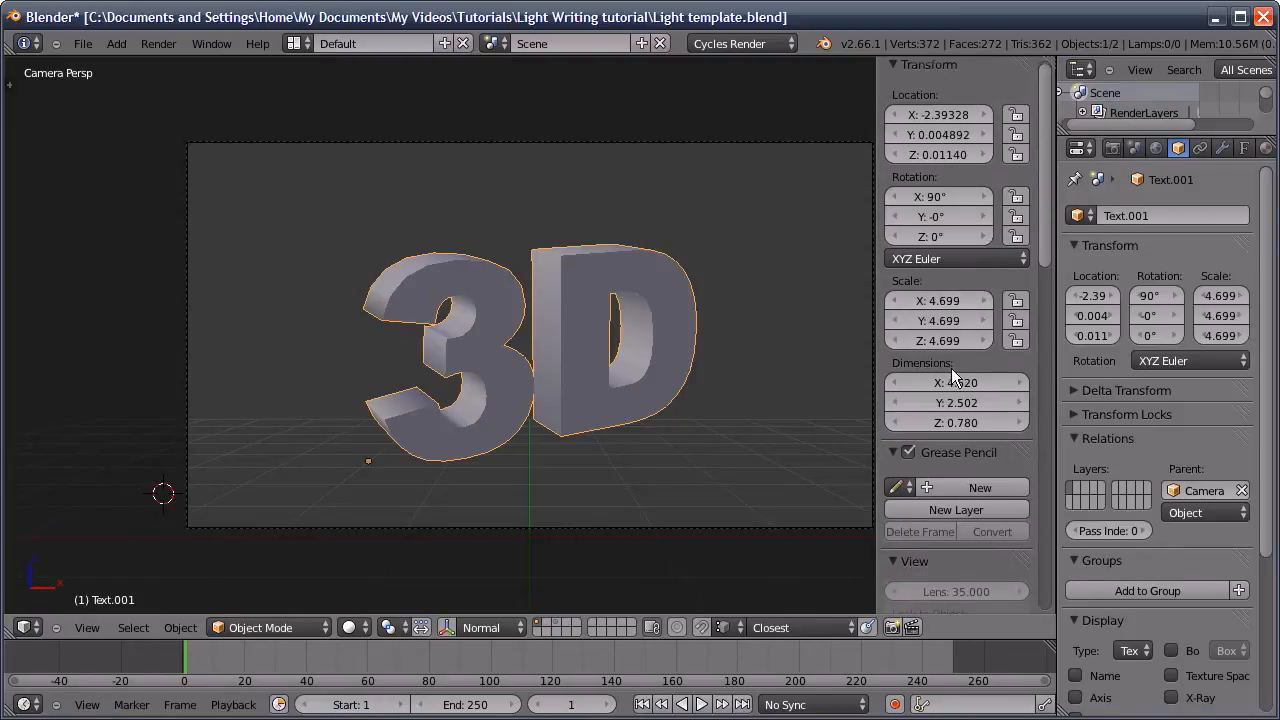
pyautogui.click(890, 64)
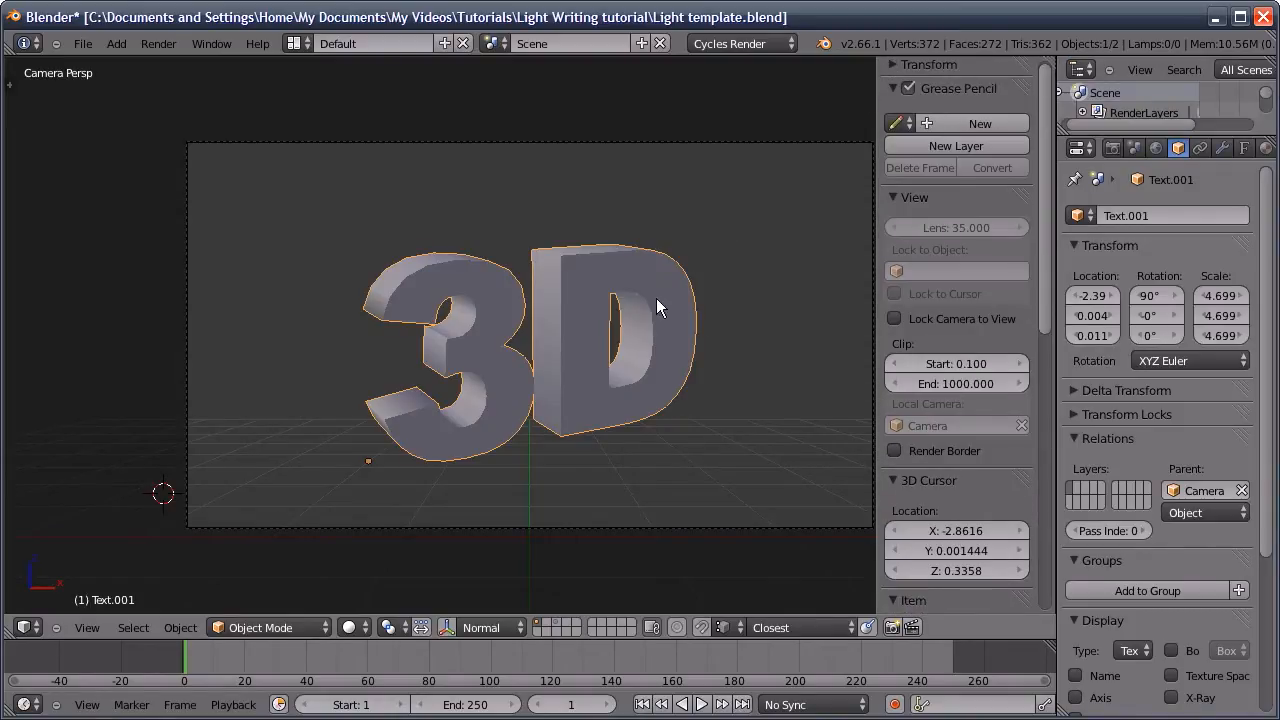
pyautogui.press('n')
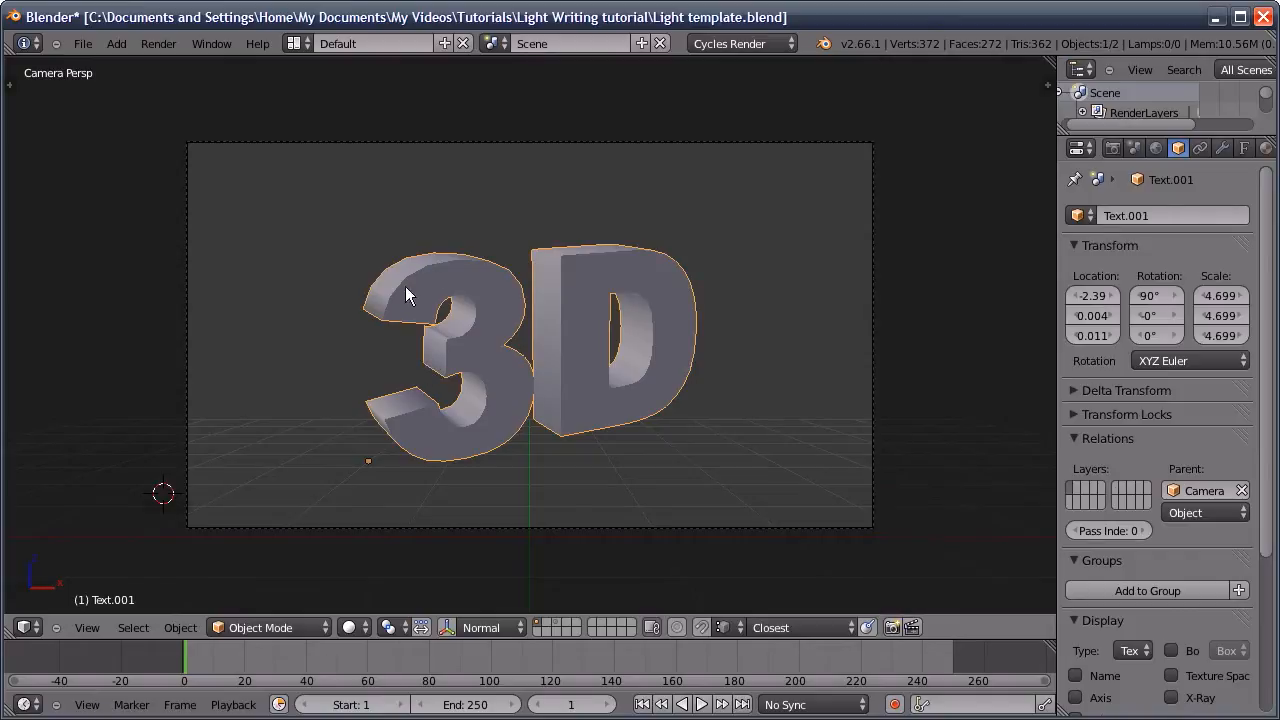
# Draw a loose test Grease Pencil stroke over the 3D text and stop the Screencast Keys display
pyautogui.moveTo(288, 232)
pyautogui.mouseDown()
pyautogui.moveTo(387, 352)
pyautogui.moveTo(297, 250)
pyautogui.moveTo(597, 224)
pyautogui.moveTo(637, 278)
pyautogui.mouseUp()
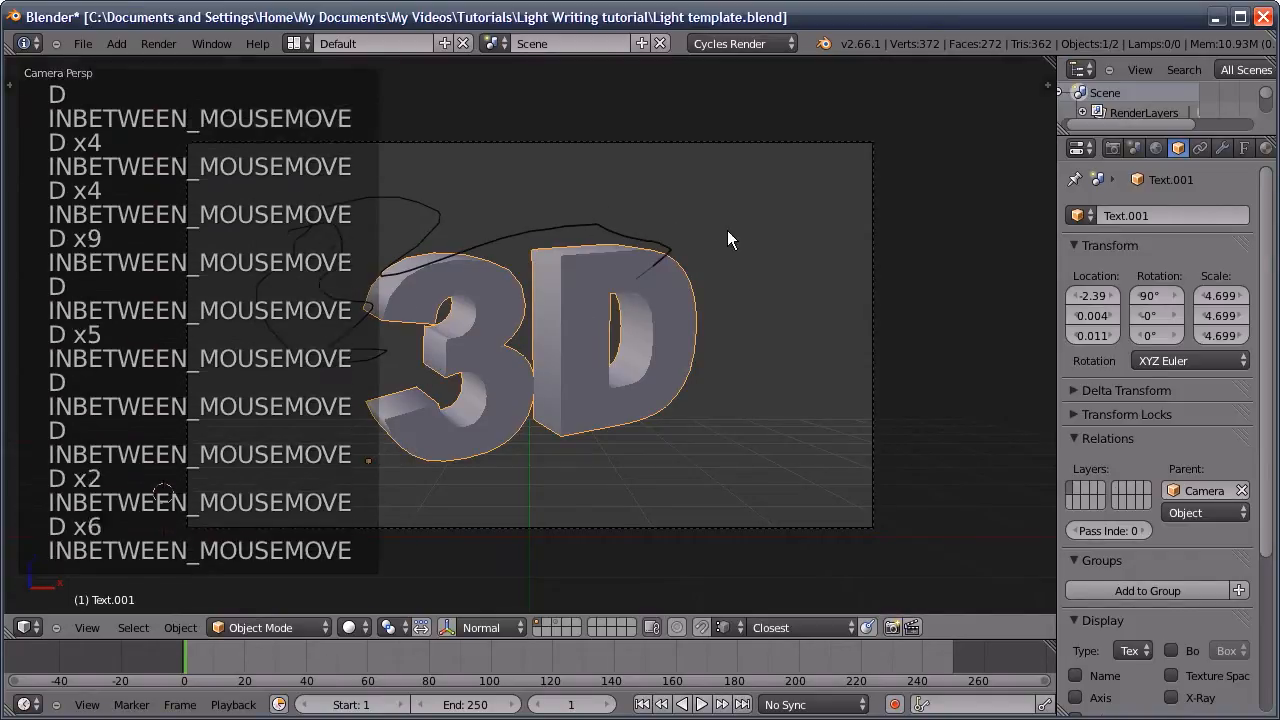
pyautogui.press('n')
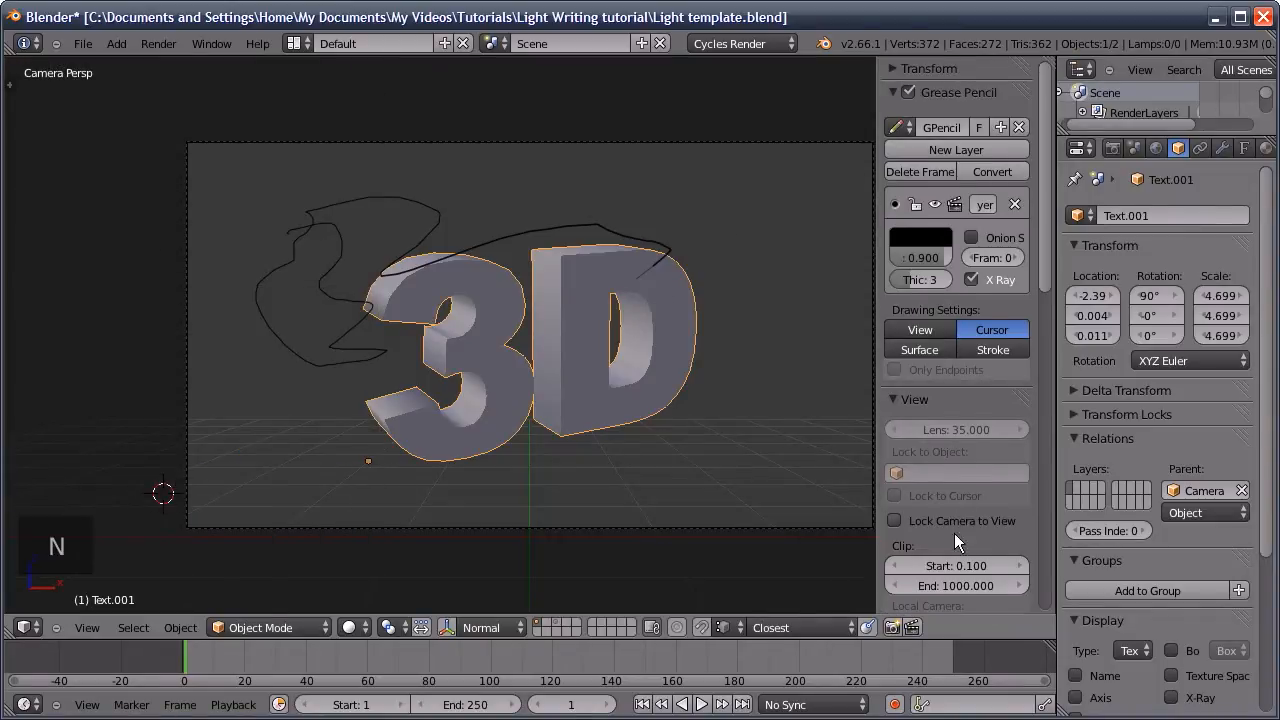
pyautogui.scroll(-15, 956, 515)
pyautogui.click(938, 212)
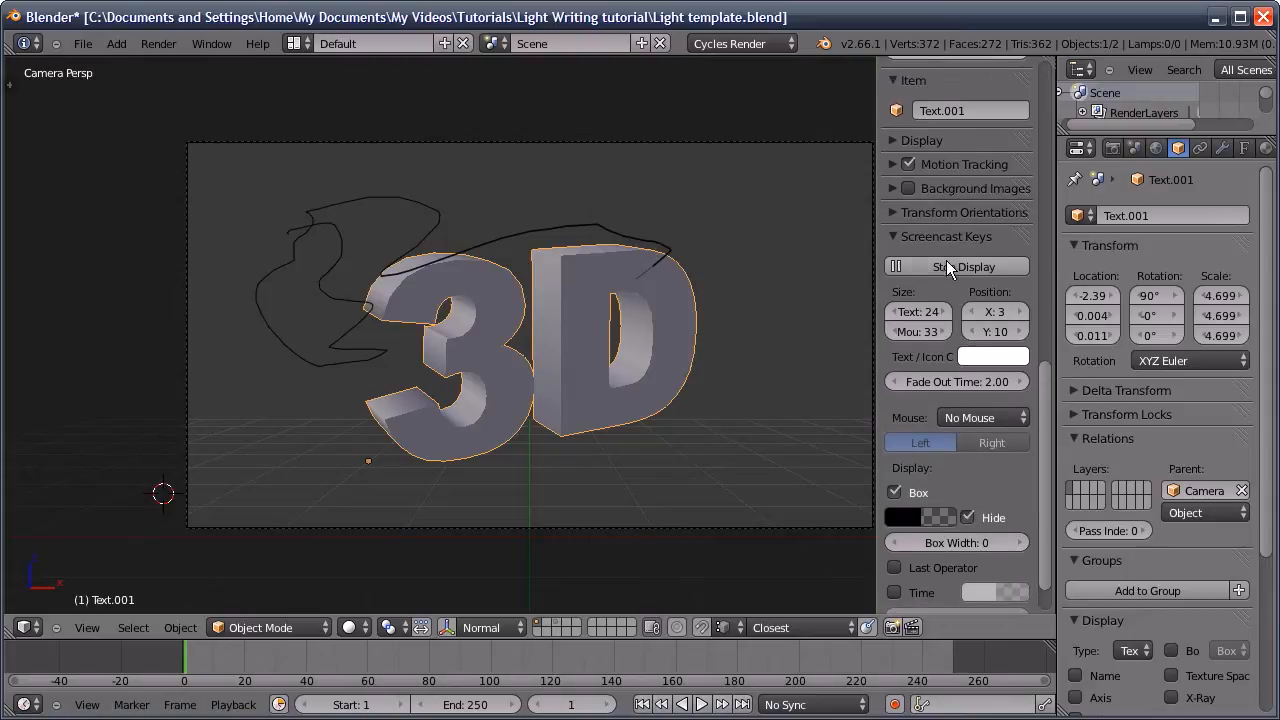
pyautogui.press('n')
# Scribble another Grease Pencil test near the lower end of the 3 and delete the frame holding the test strokes
pyautogui.moveTo(305, 383)
pyautogui.mouseDown()
pyautogui.moveTo(362, 449)
pyautogui.moveTo(336, 418)
pyautogui.moveTo(324, 427)
pyautogui.mouseUp()
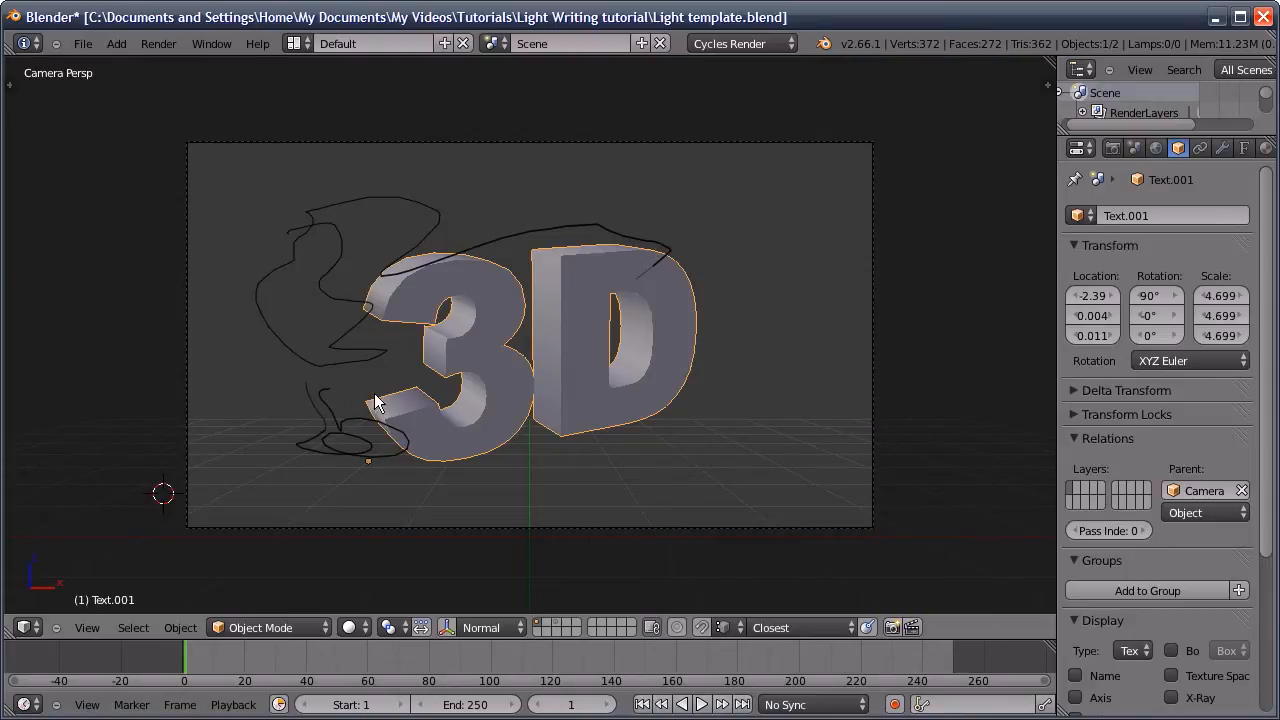
pyautogui.press('n')
pyautogui.scroll(15, 967, 556)
pyautogui.scroll(2, 967, 556)
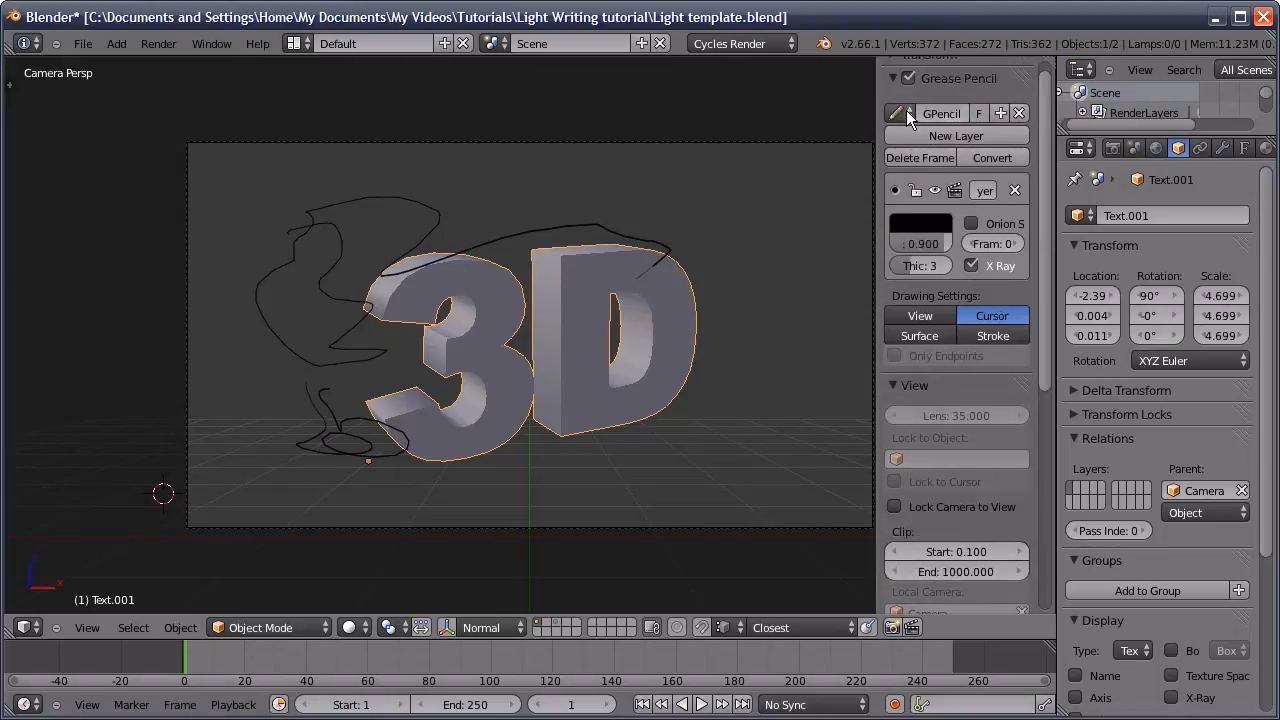
pyautogui.click(918, 158)
pyautogui.press('n')
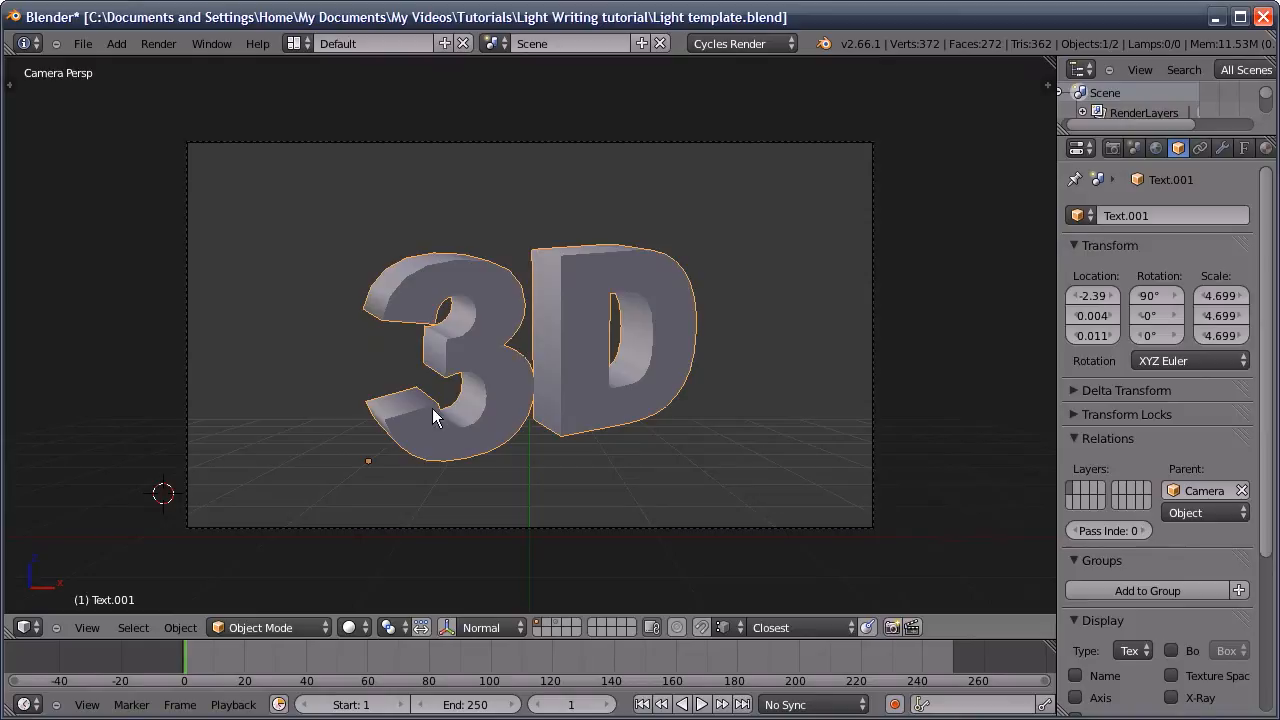
# Trace the edges of the 3 and the D with Grease Pencil strokes in the camera view and inspect them from another angle
pyautogui.scroll(2, 460, 376)
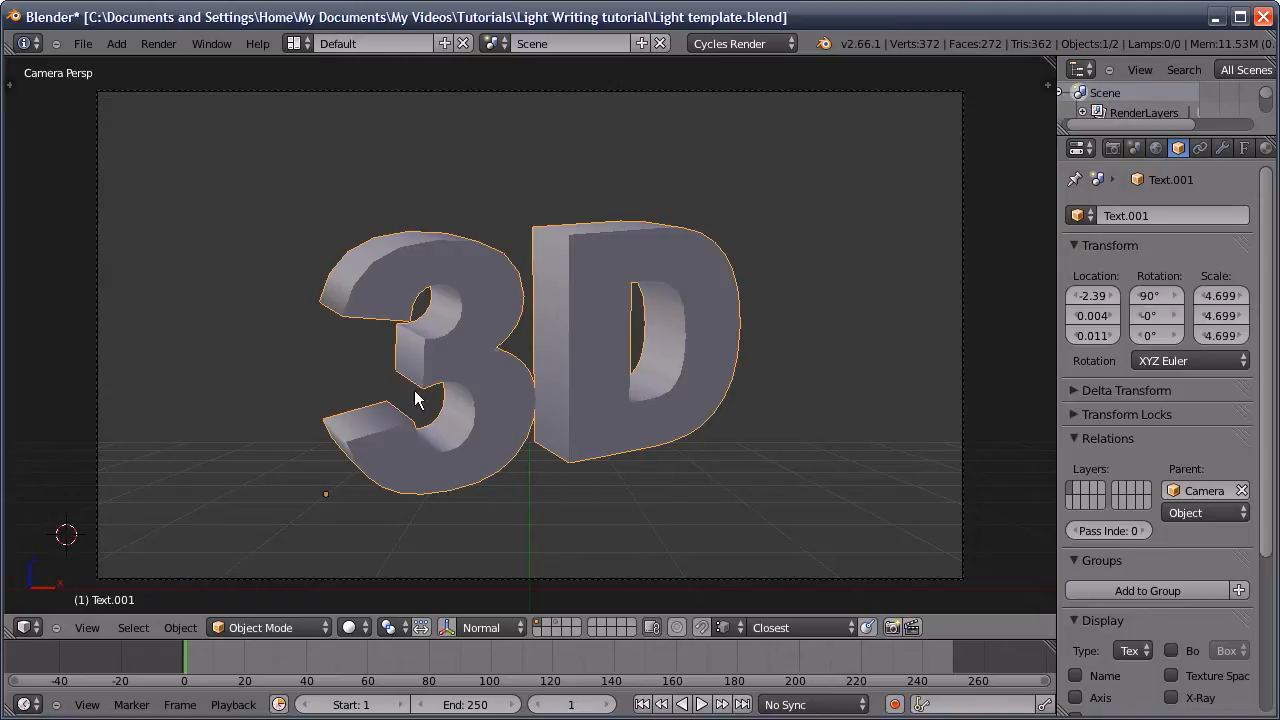
pyautogui.moveTo(374, 476)
pyautogui.mouseDown()
pyautogui.moveTo(350, 444)
pyautogui.moveTo(393, 413)
pyautogui.moveTo(472, 432)
pyautogui.moveTo(472, 393)
pyautogui.moveTo(446, 384)
pyautogui.moveTo(416, 427)
pyautogui.moveTo(392, 396)
pyautogui.moveTo(336, 412)
pyautogui.moveTo(370, 460)
pyautogui.moveTo(345, 440)
pyautogui.moveTo(404, 416)
pyautogui.moveTo(455, 440)
pyautogui.moveTo(472, 400)
pyautogui.moveTo(430, 375)
pyautogui.moveTo(427, 340)
pyautogui.moveTo(402, 320)
pyautogui.moveTo(428, 380)
pyautogui.moveTo(432, 342)
pyautogui.moveTo(466, 300)
pyautogui.moveTo(436, 276)
pyautogui.moveTo(408, 318)
pyautogui.moveTo(456, 330)
pyautogui.moveTo(368, 313)
pyautogui.moveTo(448, 234)
pyautogui.moveTo(328, 268)
pyautogui.moveTo(392, 228)
pyautogui.moveTo(508, 347)
pyautogui.moveTo(534, 223)
pyautogui.moveTo(663, 209)
pyautogui.moveTo(580, 346)
pyautogui.moveTo(538, 352)
pyautogui.moveTo(693, 226)
pyautogui.moveTo(702, 418)
pyautogui.moveTo(569, 458)
pyautogui.moveTo(631, 389)
pyautogui.moveTo(632, 278)
pyautogui.moveTo(645, 306)
pyautogui.moveTo(634, 371)
pyautogui.moveTo(678, 388)
pyautogui.moveTo(660, 272)
pyautogui.moveTo(646, 343)
pyautogui.moveTo(576, 462)
pyautogui.moveTo(432, 488)
pyautogui.moveTo(514, 451)
pyautogui.moveTo(451, 480)
pyautogui.moveTo(378, 473)
pyautogui.moveTo(352, 450)
pyautogui.mouseUp()
pyautogui.moveTo(567, 307)
pyautogui.mouseDown(button='middle')
pyautogui.moveTo(468, 350)
pyautogui.moveTo(551, 388)
pyautogui.moveTo(711, 340)
pyautogui.moveTo(677, 384)
pyautogui.moveTo(644, 380)
pyautogui.mouseUp(button='middle')
pyautogui.moveTo(615, 438)
pyautogui.mouseDown(button='middle')
pyautogui.moveTo(694, 407)
pyautogui.moveTo(648, 394)
pyautogui.moveTo(653, 383)
pyautogui.moveTo(591, 385)
pyautogui.moveTo(554, 419)
pyautogui.moveTo(597, 416)
pyautogui.moveTo(622, 449)
pyautogui.moveTo(496, 320)
pyautogui.moveTo(498, 359)
pyautogui.mouseUp(button='middle')
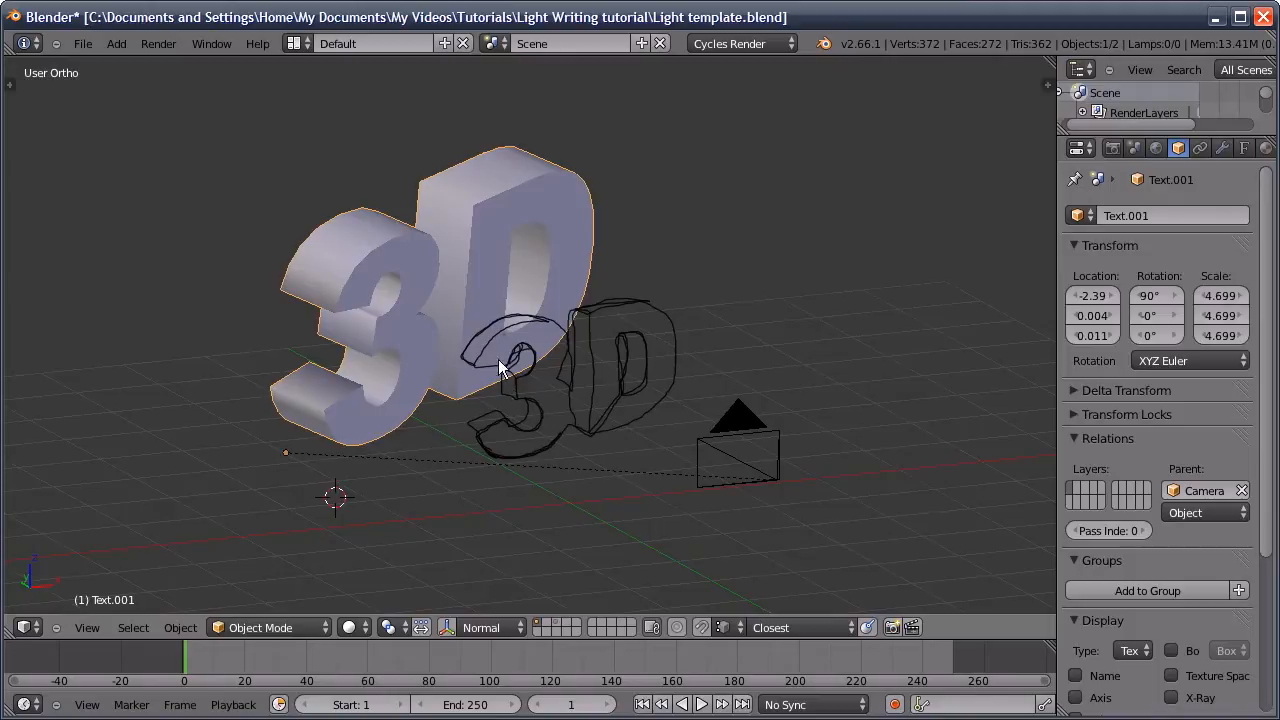
pyautogui.press('KP_0')
pyautogui.press('KP_0')
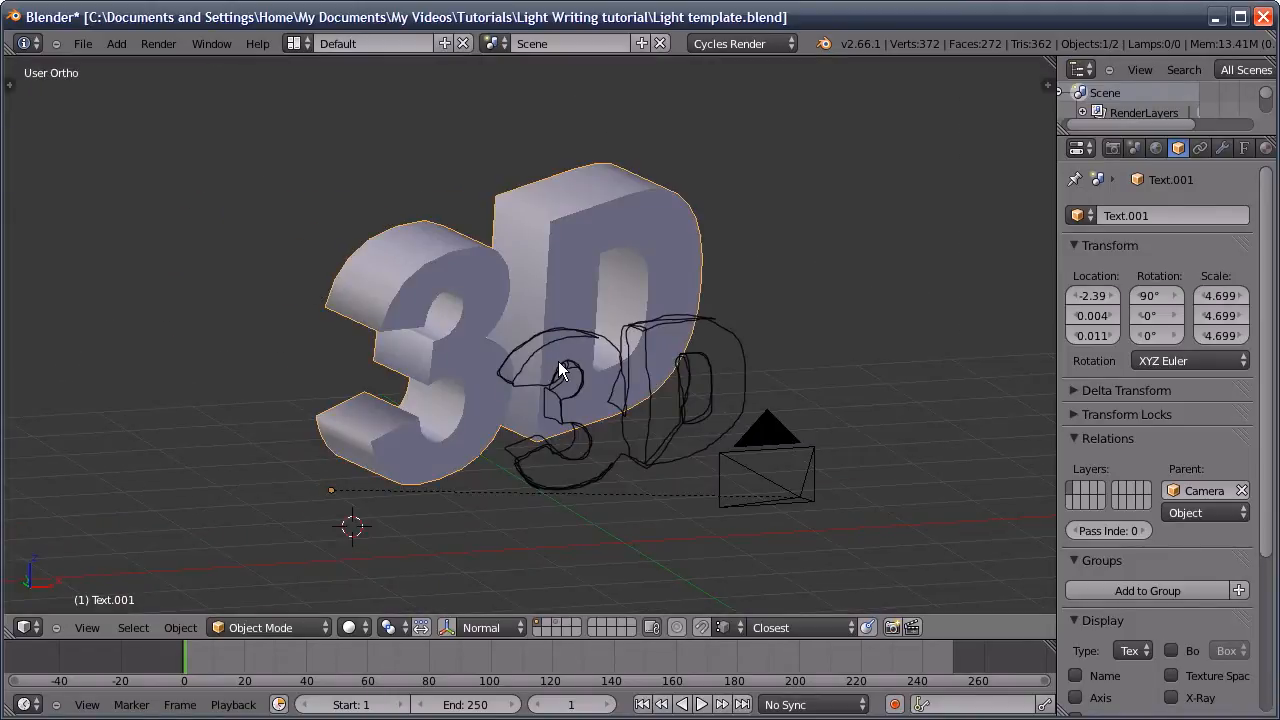
# Convert the Grease Pencil strokes that trace the 3 and the D into a Bezier curve
pyautogui.press('n')
pyautogui.scroll(1, 960, 200)
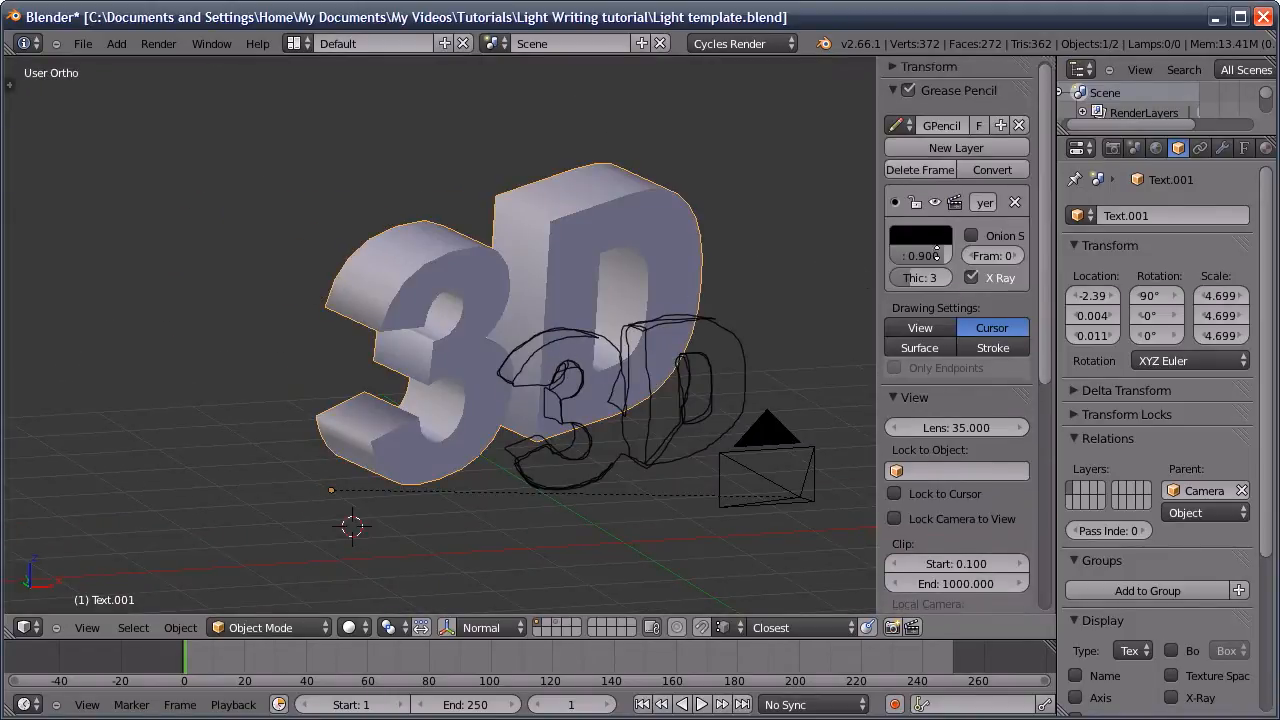
pyautogui.click(990, 167)
pyautogui.click(959, 190)
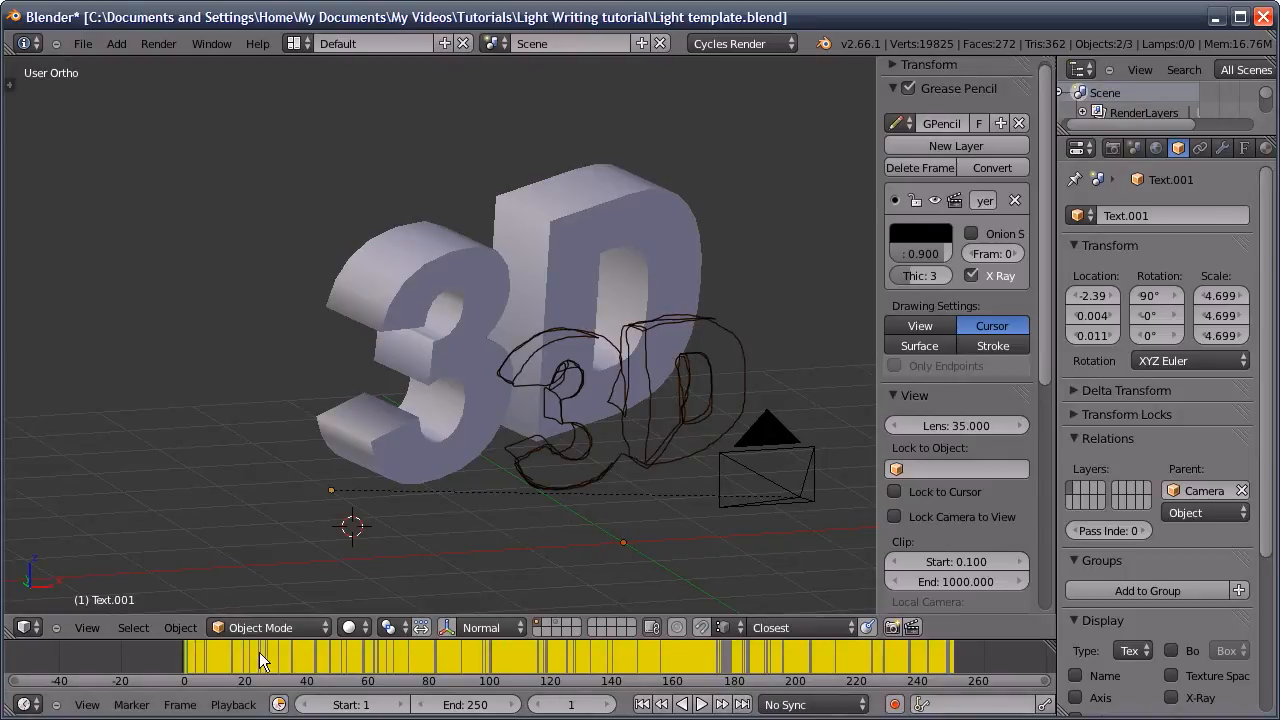
pyautogui.press('n')
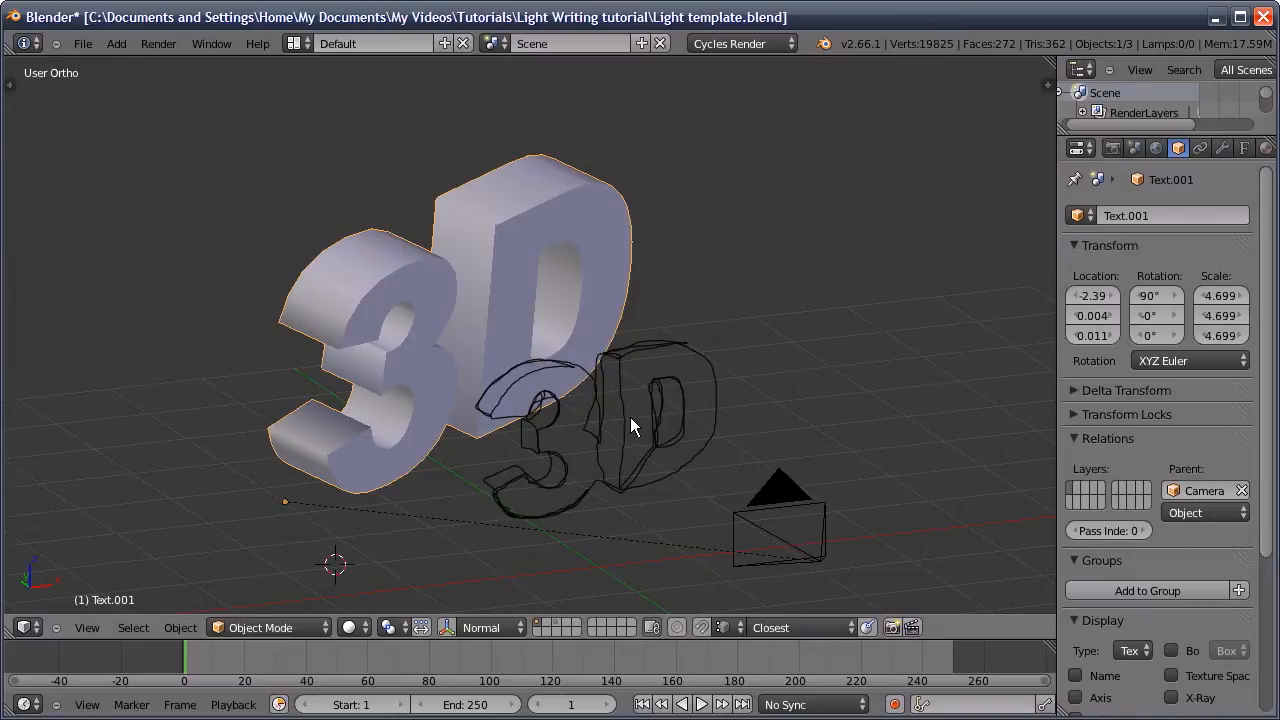
# Reselect the 3D text, return to the camera view and delete the frame holding the first Grease Pencil strokes
pyautogui.rightClick(781, 488)
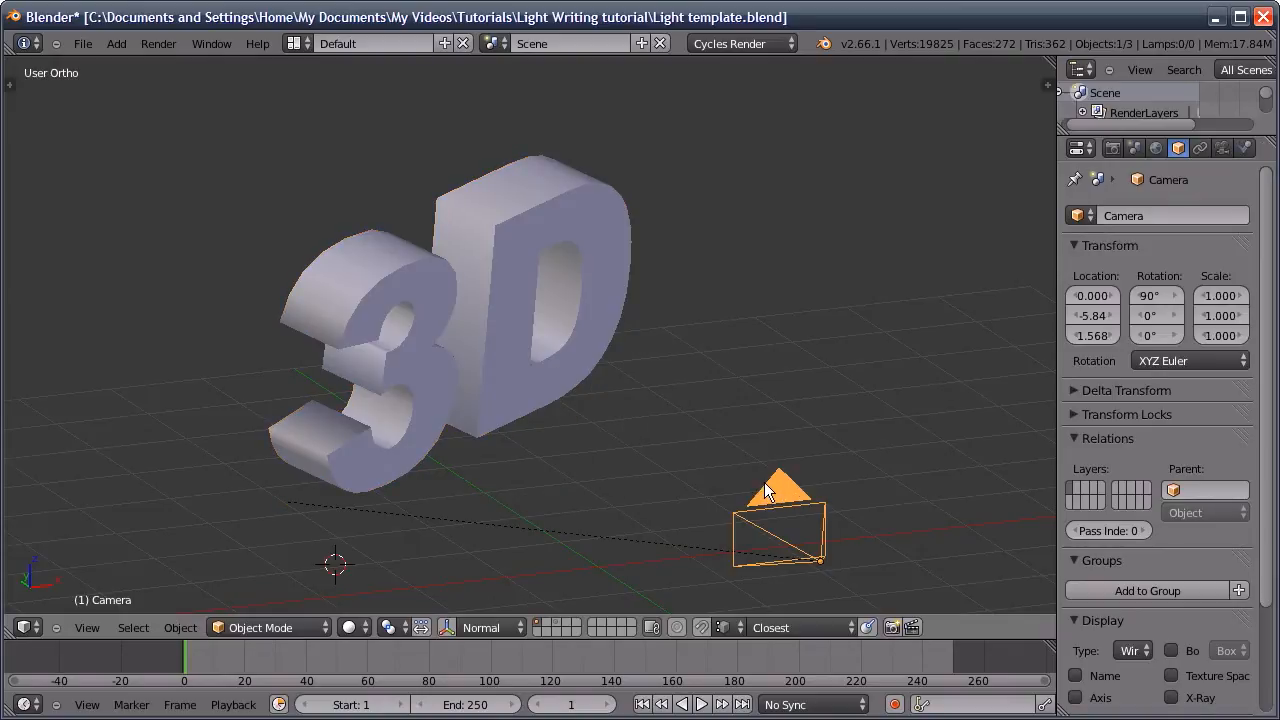
pyautogui.rightClick(499, 274)
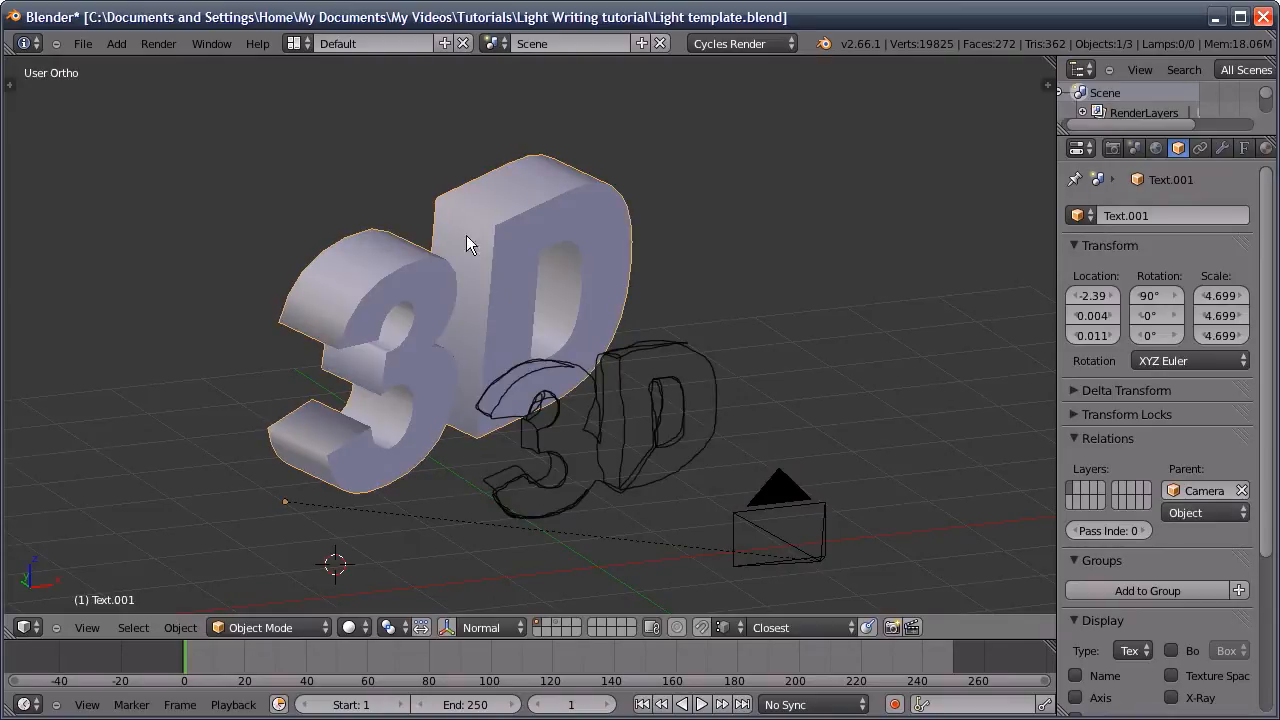
pyautogui.moveTo(492, 277); pyautogui.dragTo(477, 296, button='middle')
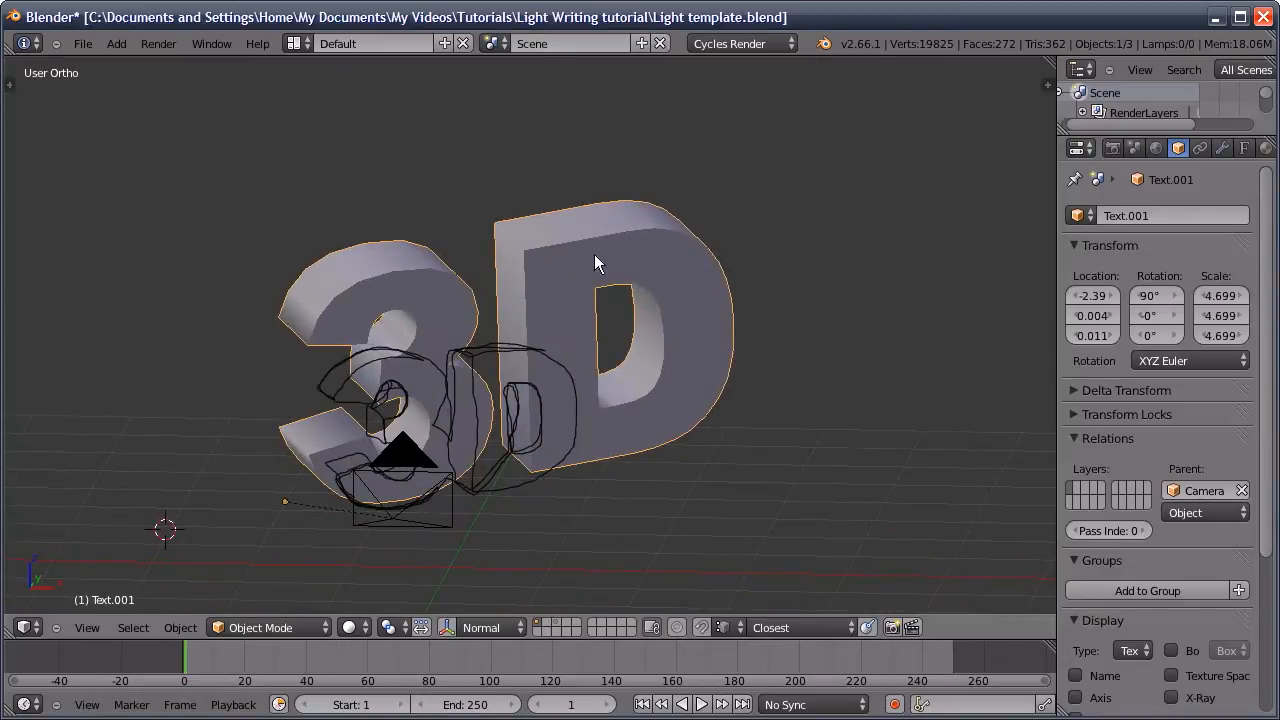
pyautogui.press('n')
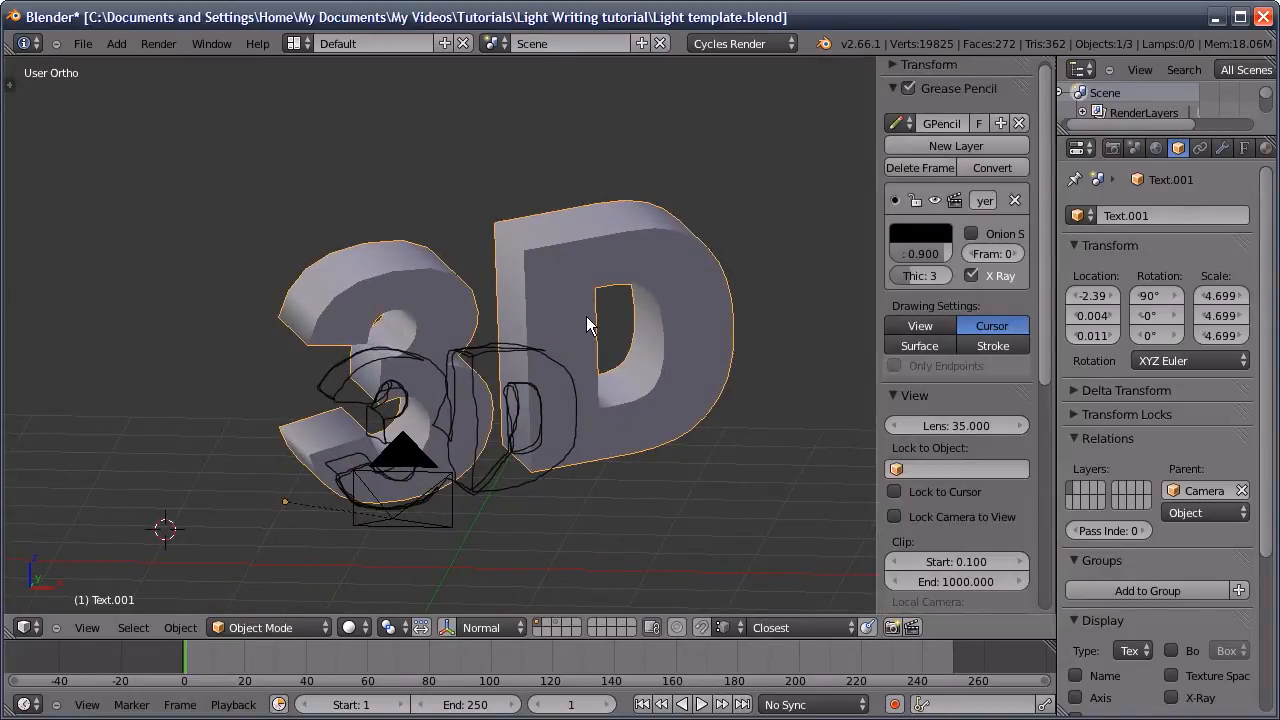
pyautogui.press('KP_0')
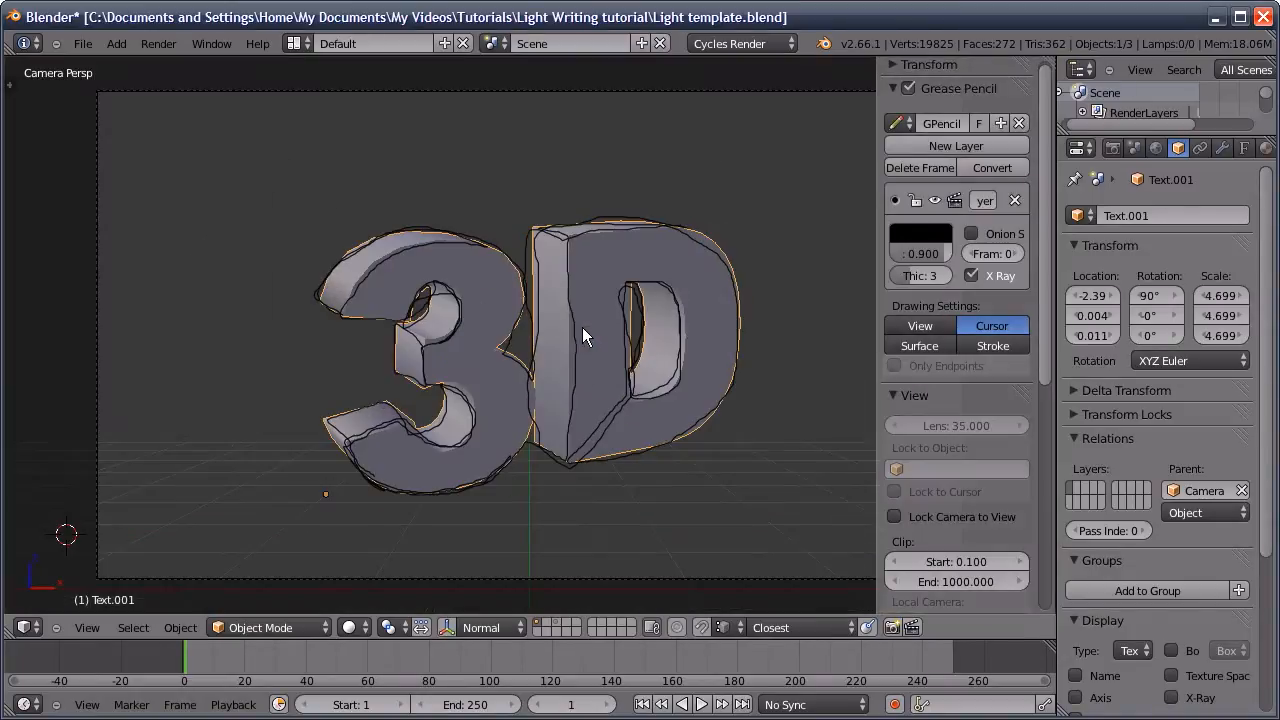
pyautogui.click(914, 167)
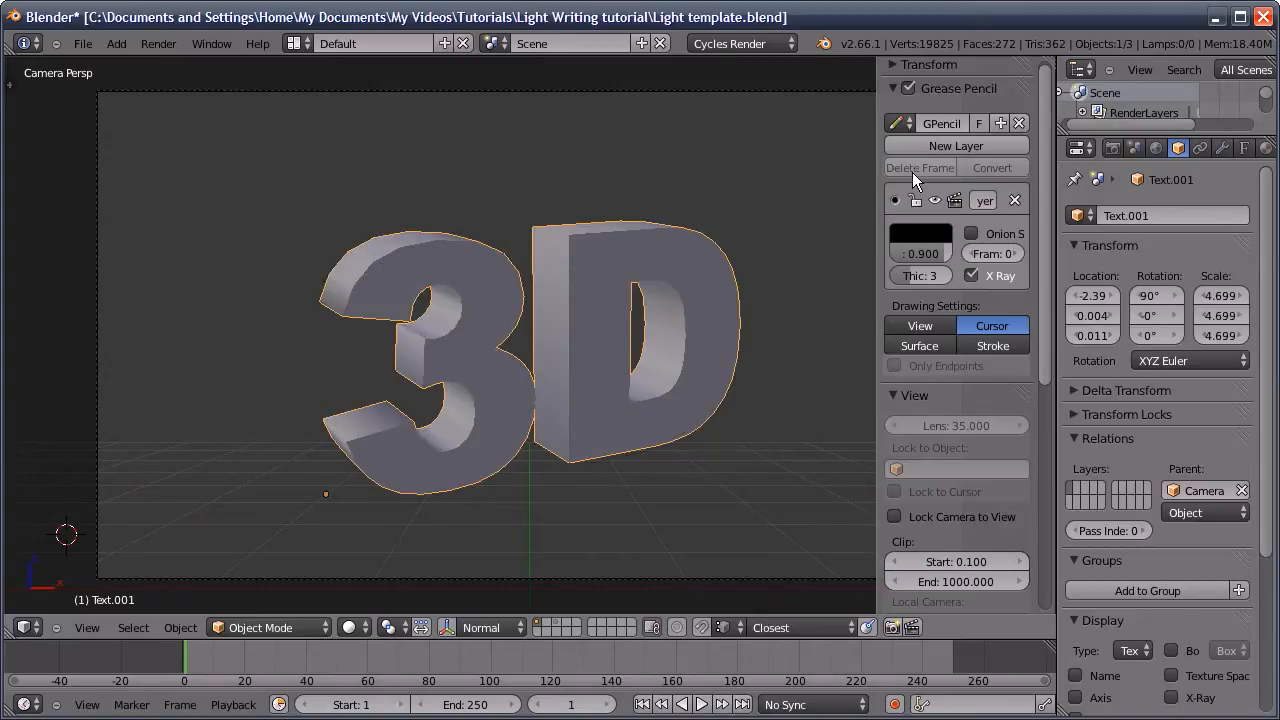
# Retrace the 3D text's edges with Grease Pencil in the camera view and convert these strokes into a second Bezier curve
pyautogui.press('n')
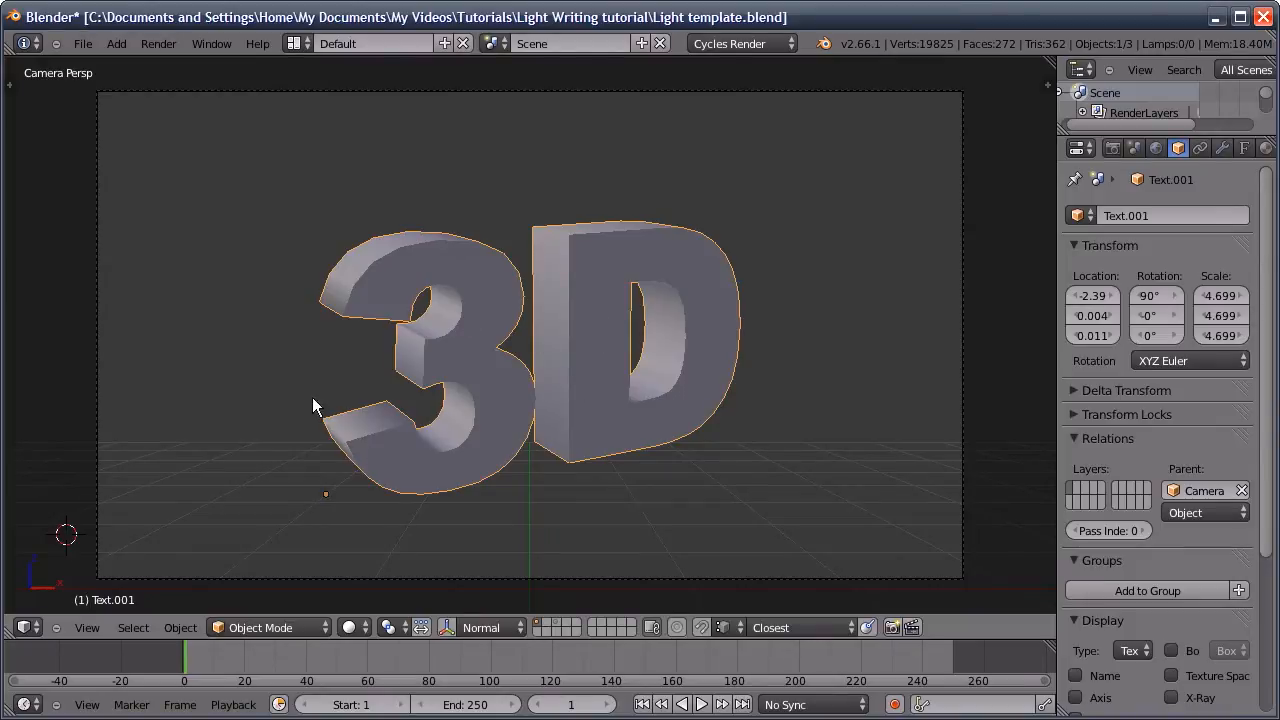
pyautogui.moveTo(325, 465)
pyautogui.mouseDown()
pyautogui.moveTo(354, 434)
pyautogui.moveTo(408, 423)
pyautogui.moveTo(450, 440)
pyautogui.moveTo(365, 457)
pyautogui.moveTo(443, 395)
pyautogui.moveTo(412, 338)
pyautogui.moveTo(452, 226)
pyautogui.moveTo(429, 229)
pyautogui.moveTo(534, 334)
pyautogui.moveTo(640, 226)
pyautogui.moveTo(563, 461)
pyautogui.moveTo(740, 270)
pyautogui.moveTo(568, 455)
pyautogui.moveTo(634, 292)
pyautogui.moveTo(633, 378)
pyautogui.moveTo(543, 226)
pyautogui.moveTo(414, 493)
pyautogui.mouseUp()
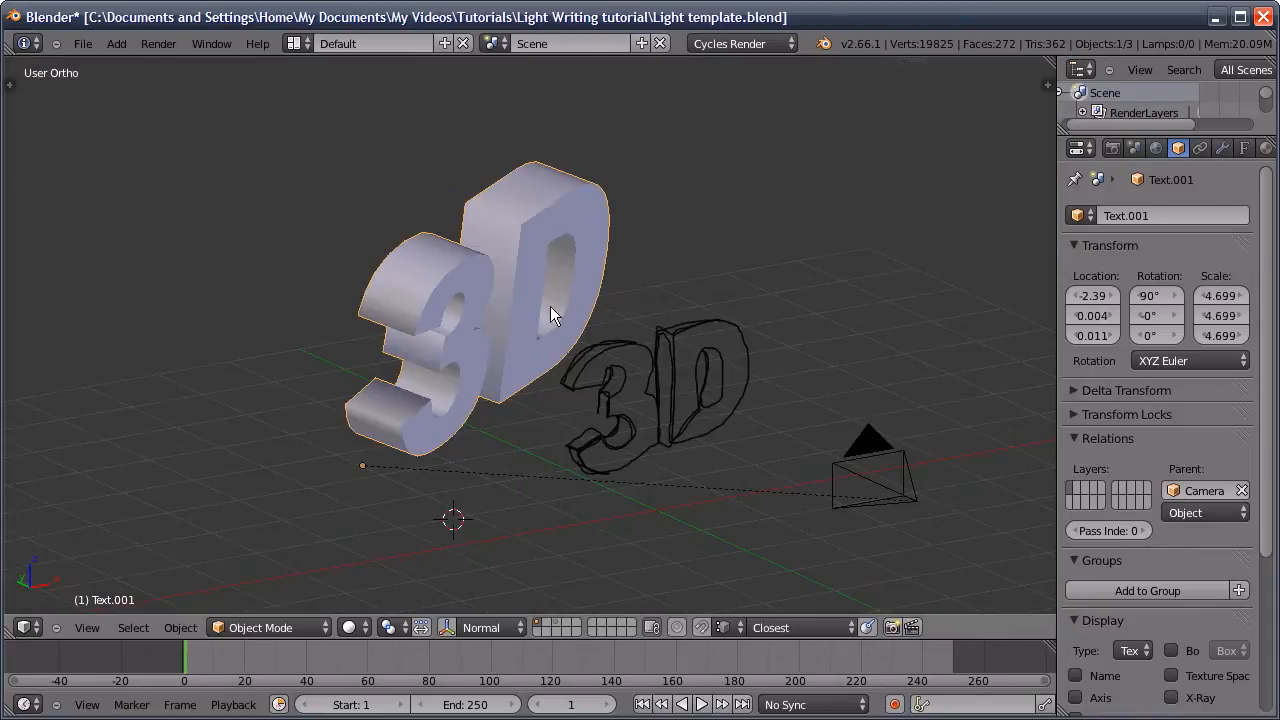
pyautogui.press('n')
pyautogui.click(980, 167)
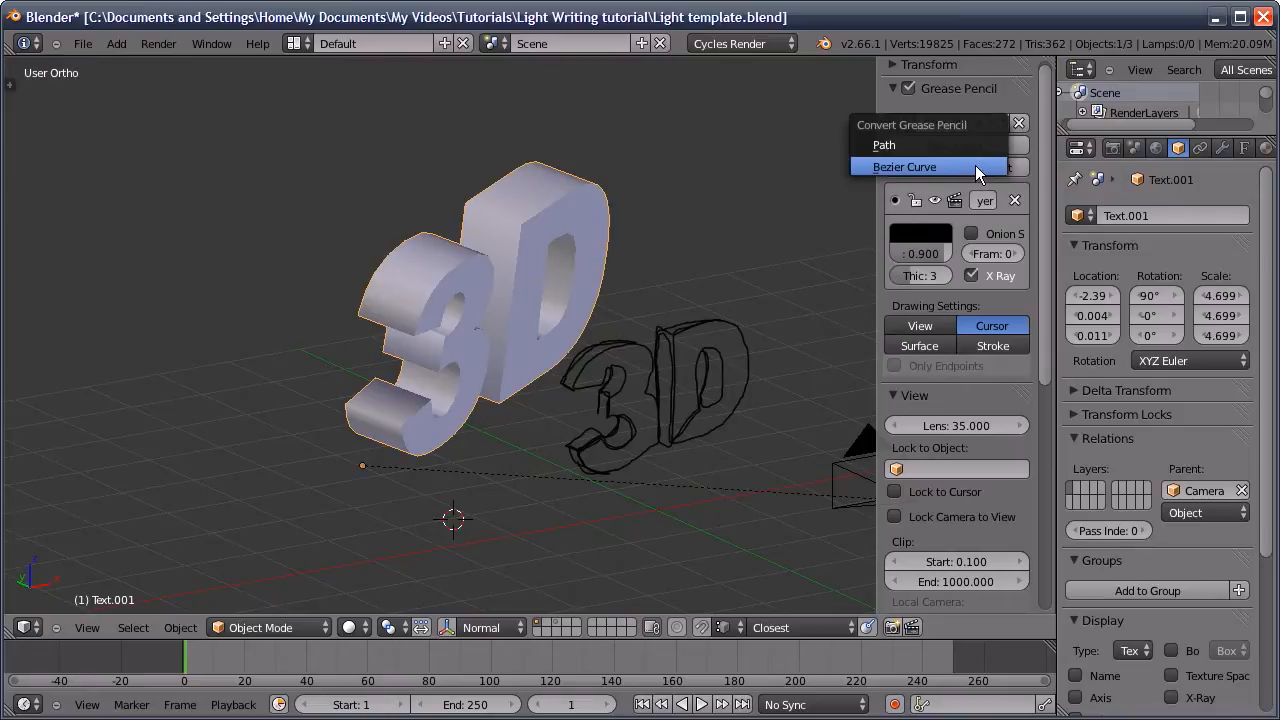
pyautogui.click(975, 167)
pyautogui.press('n')
# Delete the Grease Pencil frame with the second set of strokes, keeping only the converted curves
pyautogui.moveTo(852, 240)
pyautogui.mouseDown(button='middle')
pyautogui.moveTo(590, 356)
pyautogui.moveTo(626, 262)
pyautogui.mouseUp(button='middle')
pyautogui.rightClick(626, 262)
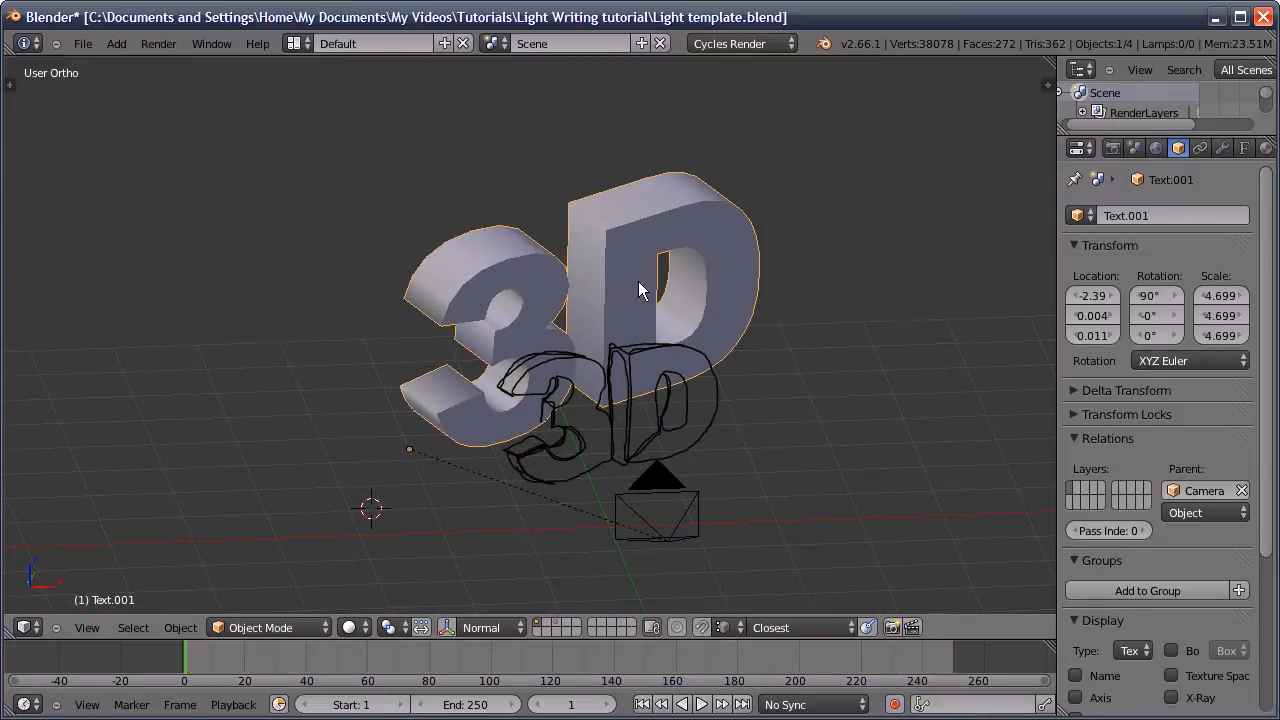
pyautogui.press('n')
pyautogui.click(917, 169)
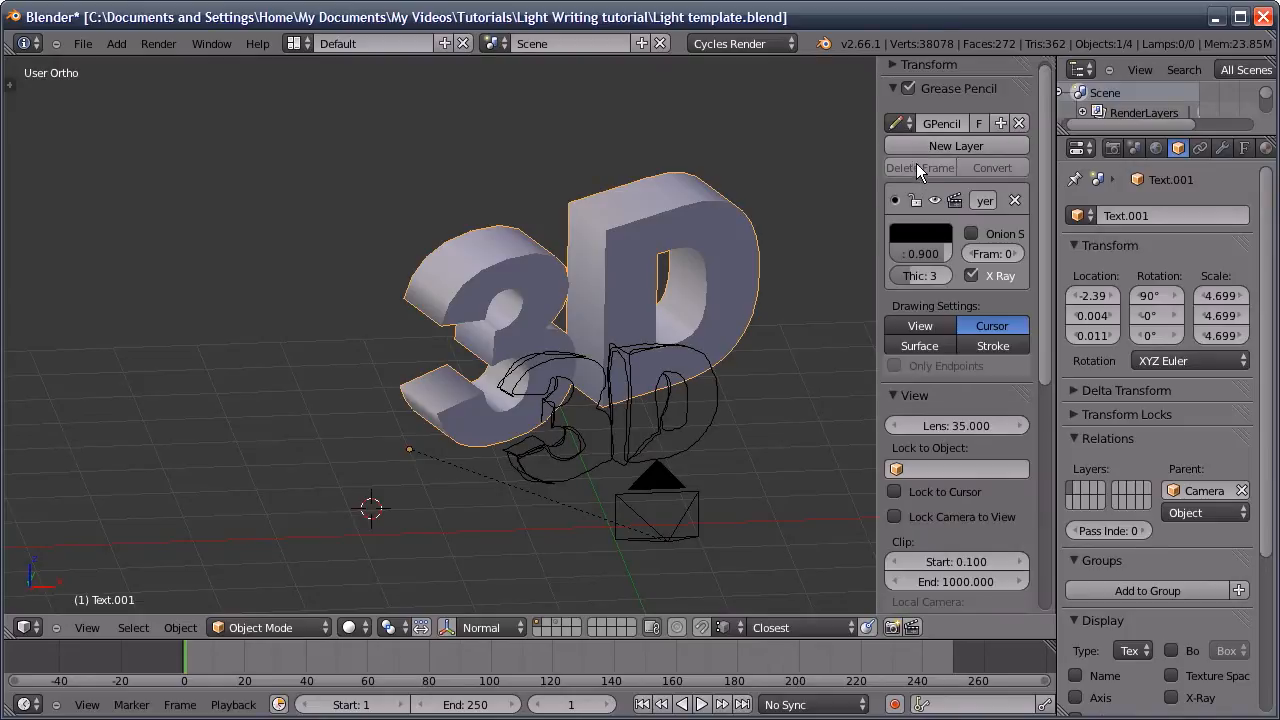
pyautogui.press('n')
# Move the solid 3D text object to layer 10, away from the converted curves
pyautogui.moveTo(825, 209); pyautogui.dragTo(594, 266, button='middle')
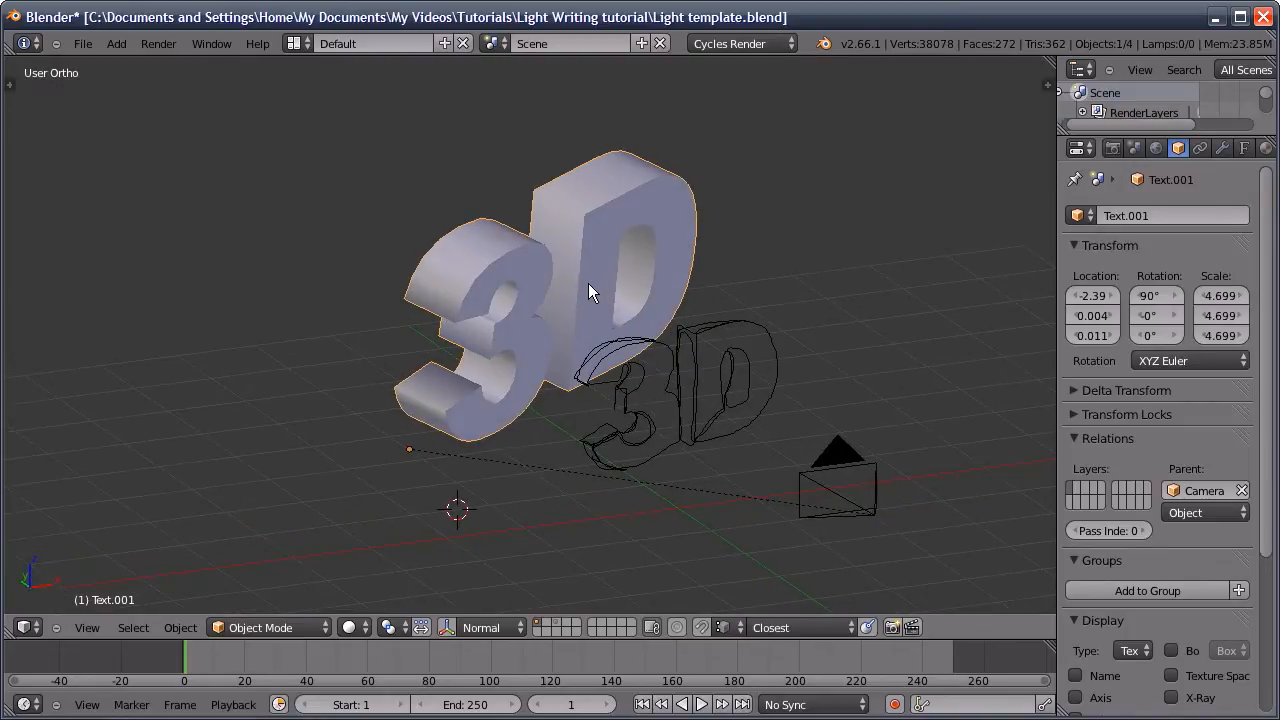
pyautogui.press('m')
pyautogui.press('0')
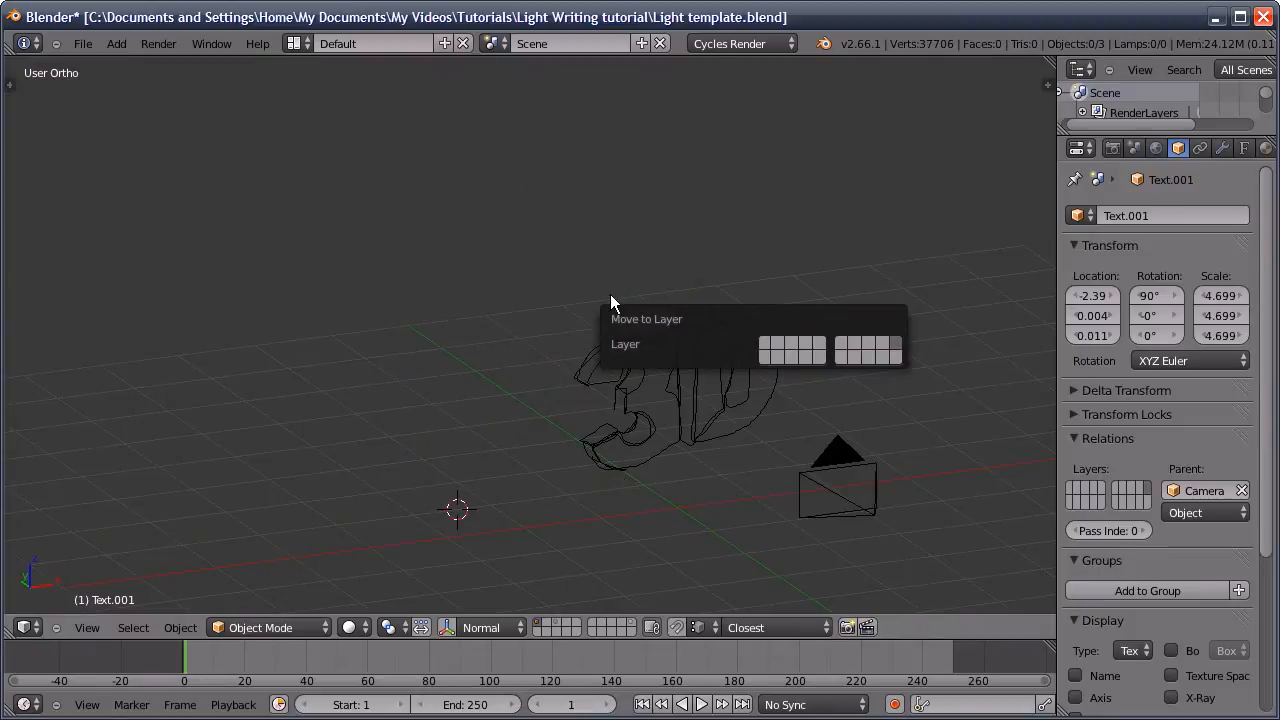
pyautogui.moveTo(606, 339)
pyautogui.mouseDown(button='middle')
pyautogui.moveTo(561, 330)
pyautogui.moveTo(568, 342)
pyautogui.mouseUp(button='middle')
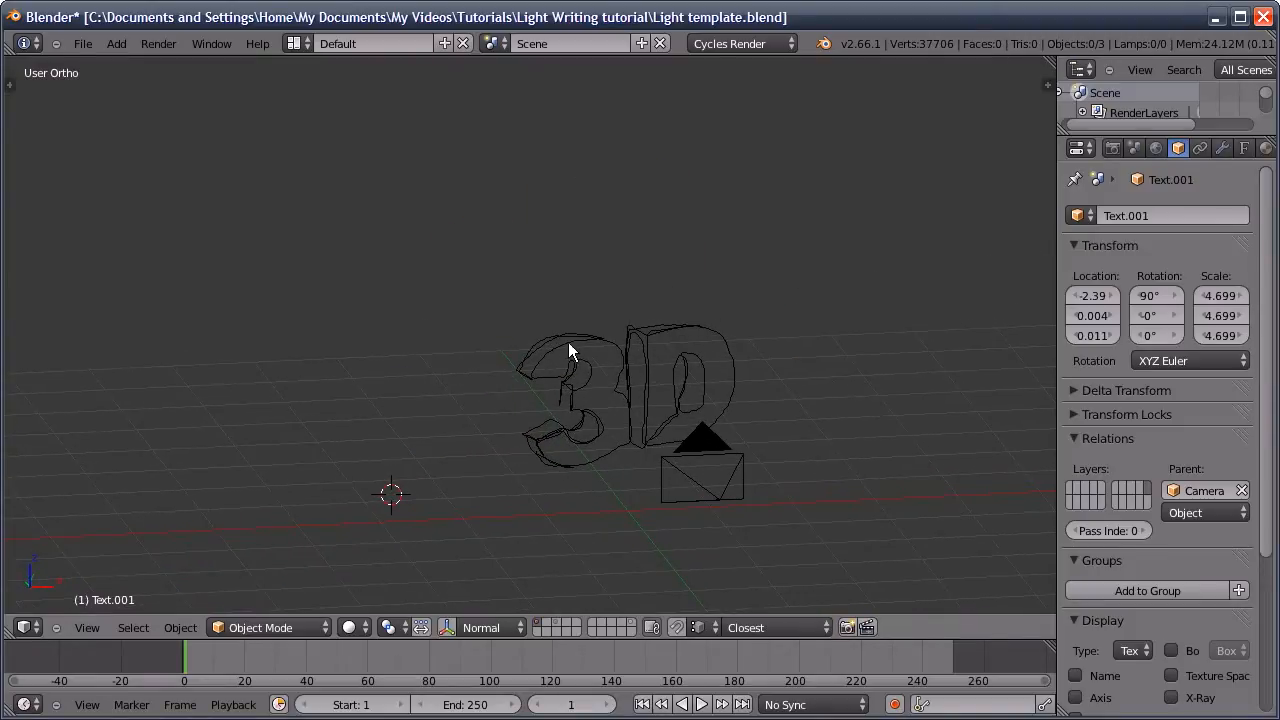
# Select both converted curves, inspect their keyframes in the timeline and clear the Evaluation Time keyframes of GP_Layer.001
pyautogui.rightClick(568, 342)
pyautogui.keyDown('shift'); pyautogui.rightClick(557, 334); pyautogui.keyUp('shift')
pyautogui.moveTo(517, 371); pyautogui.dragTo(550, 393, button='middle')
pyautogui.scroll(5, 580, 515)
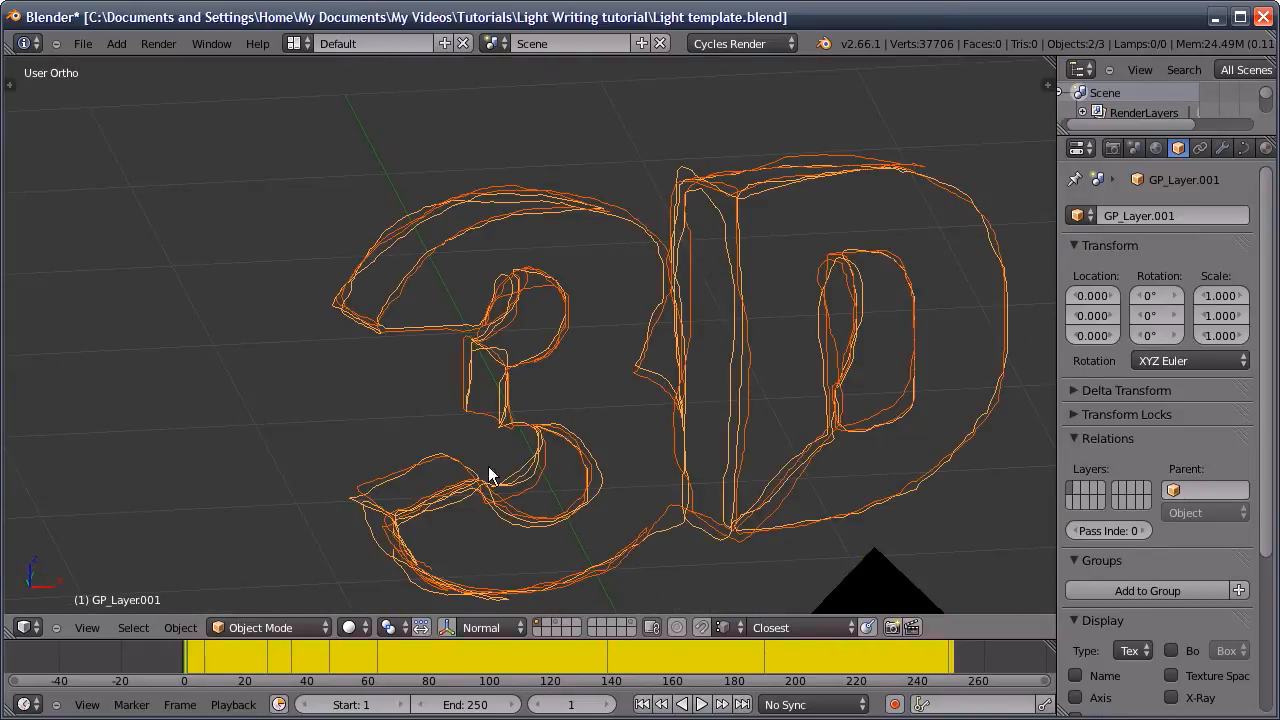
pyautogui.moveTo(392, 667); pyautogui.dragTo(440, 662, button='middle')
pyautogui.keyDown('ctrl'); pyautogui.moveTo(421, 662); pyautogui.dragTo(392, 672, button='middle'); pyautogui.keyUp('ctrl')
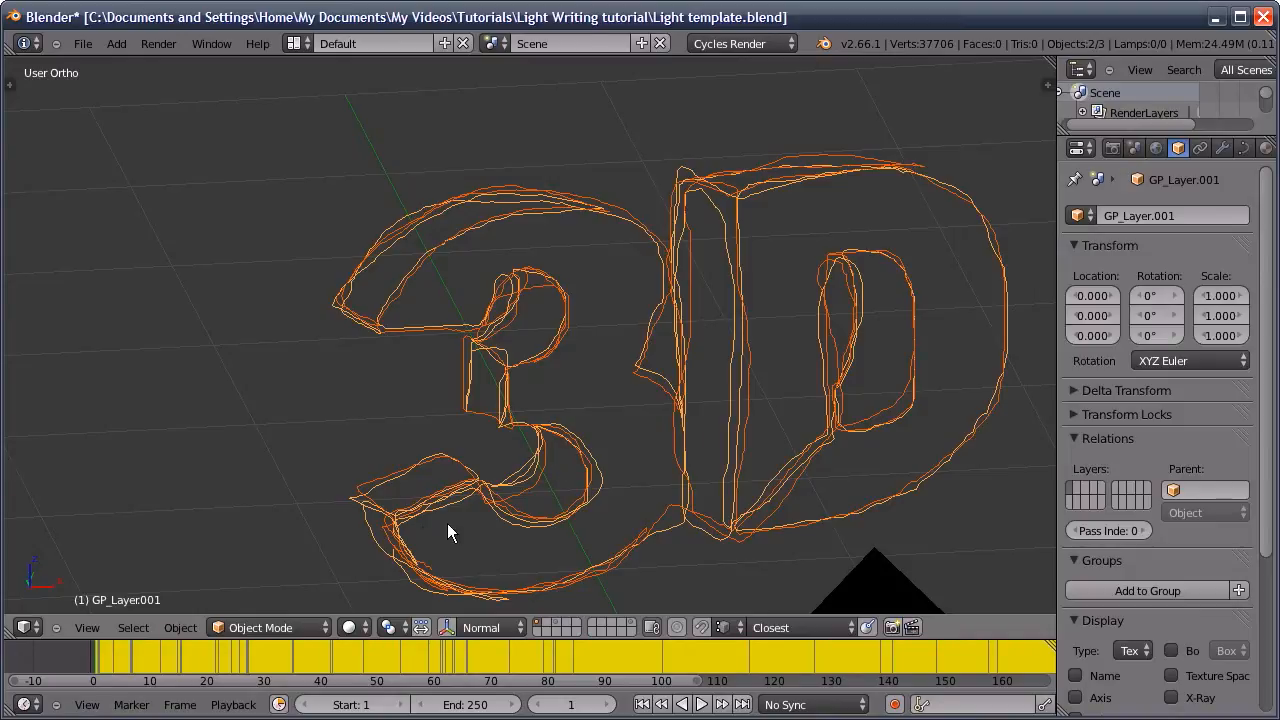
pyautogui.moveTo(447, 523); pyautogui.dragTo(443, 512, button='middle')
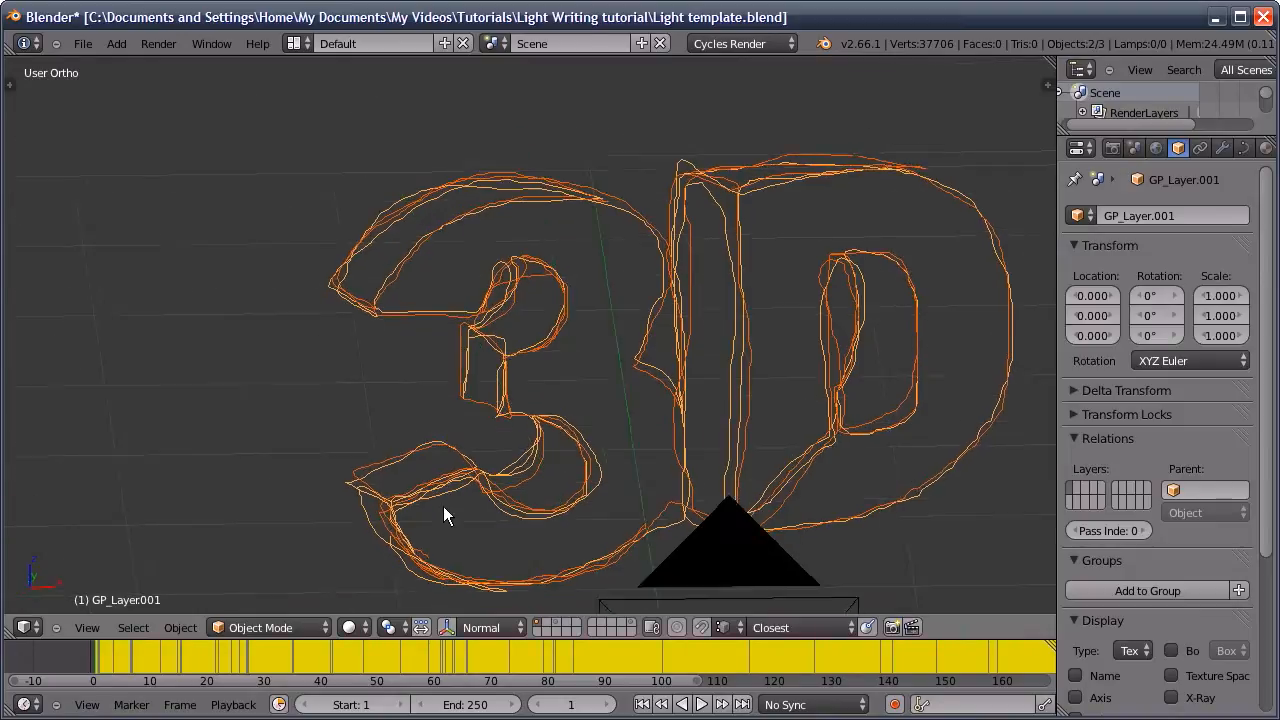
pyautogui.click(1244, 148)
pyautogui.scroll(-7, 1151, 278)
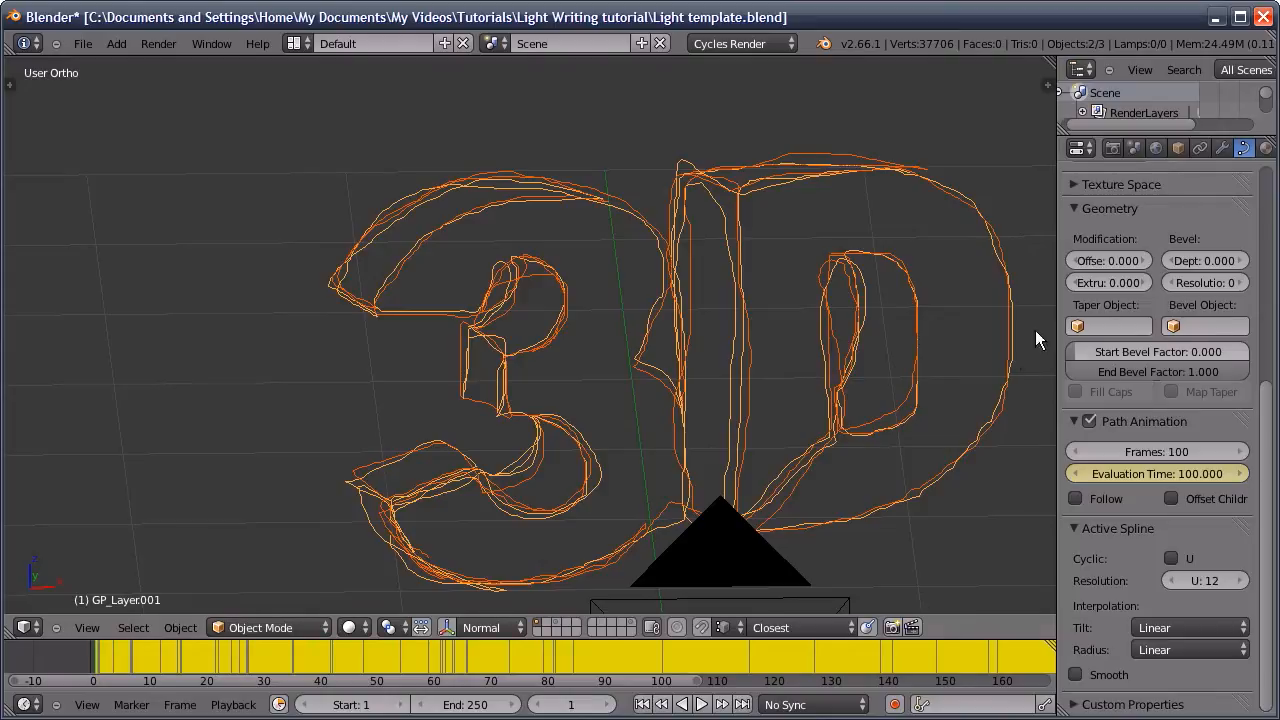
pyautogui.rightClick(1140, 473)
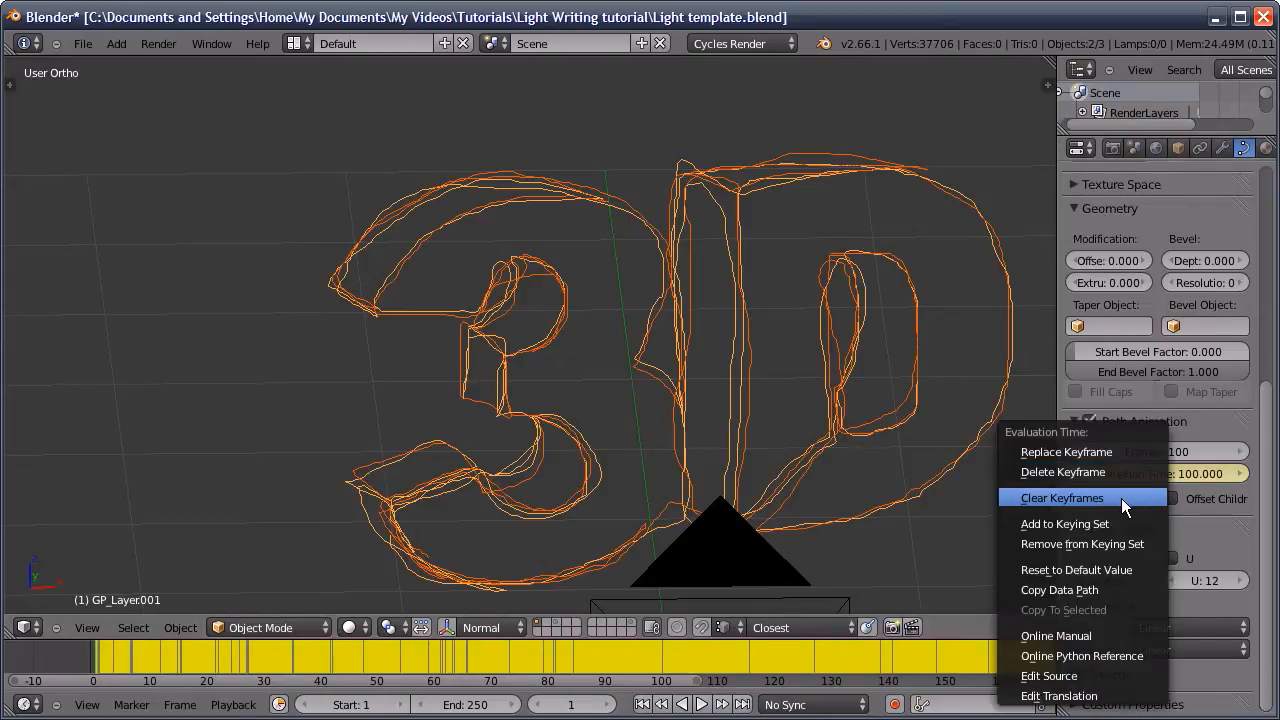
pyautogui.click(1121, 498)
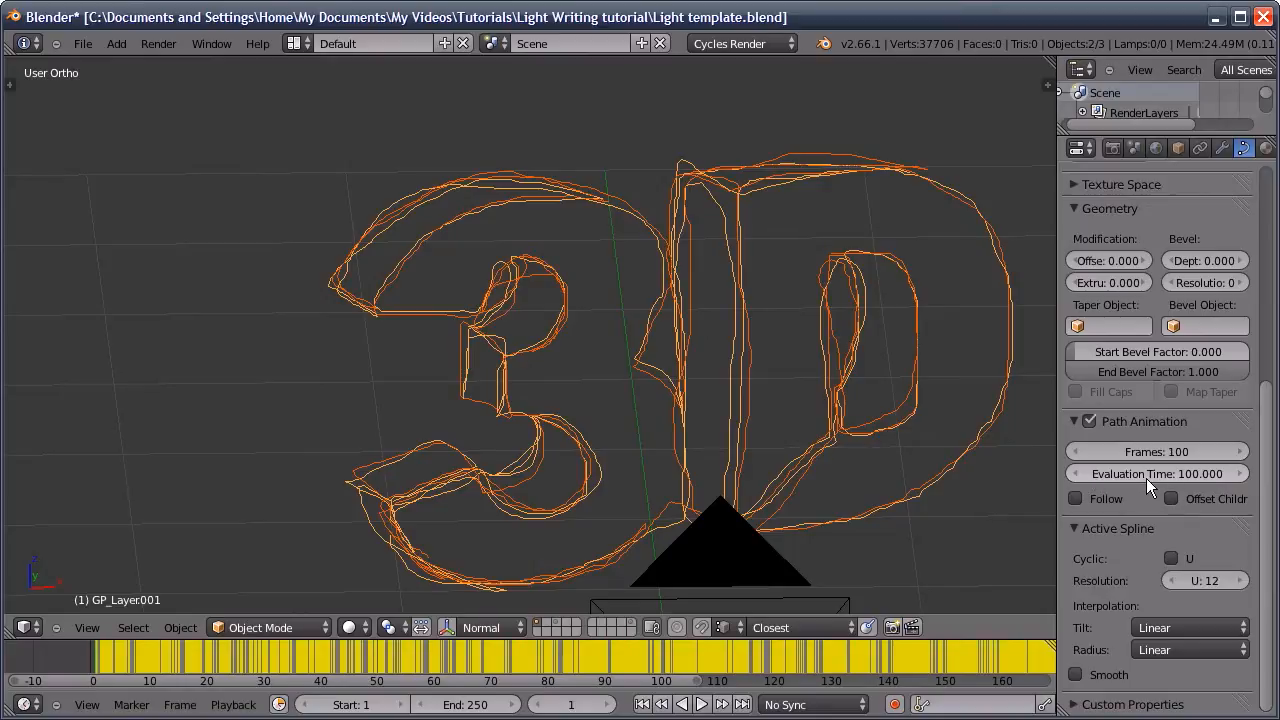
# Clear the Evaluation Time keyframes of the other converted curve, GP_Layer
pyautogui.rightClick(678, 260)
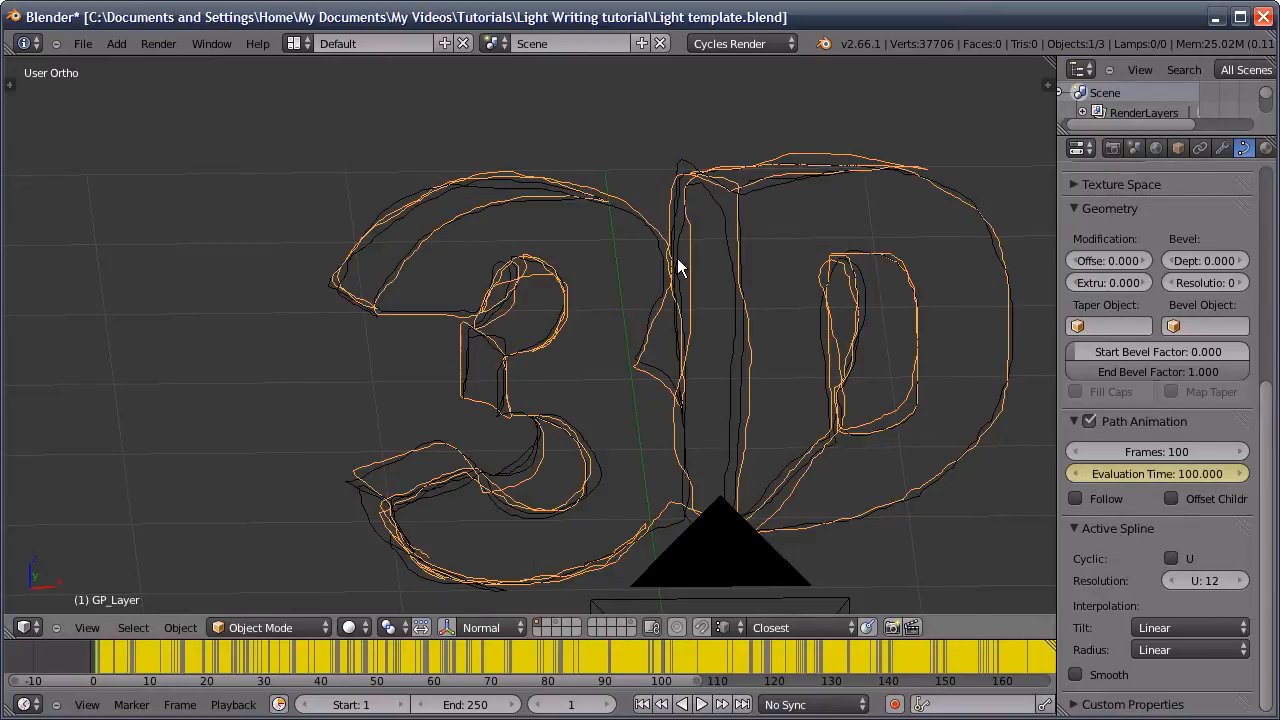
pyautogui.rightClick(1118, 470)
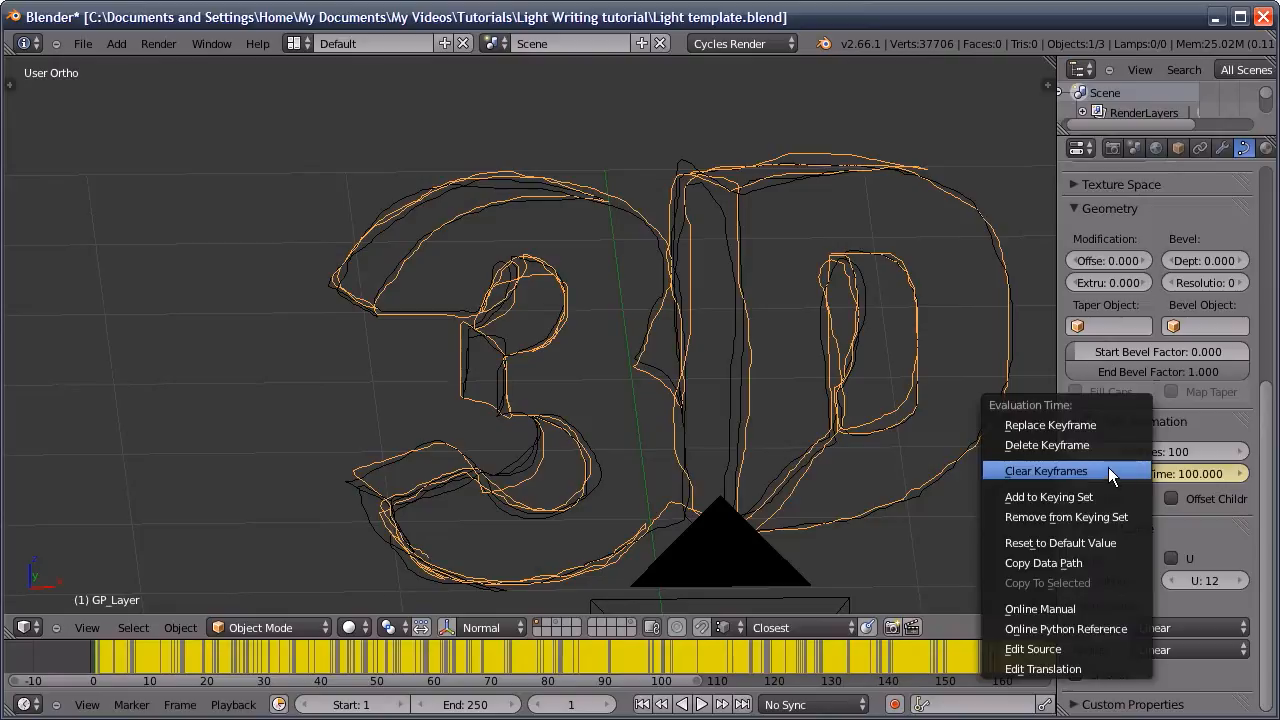
pyautogui.click(1108, 467)
# Add a Bezier circle in top view beside the traced outlines, away from the 3
pyautogui.moveTo(572, 366); pyautogui.dragTo(565, 336, button='middle')
pyautogui.press('KP_7')
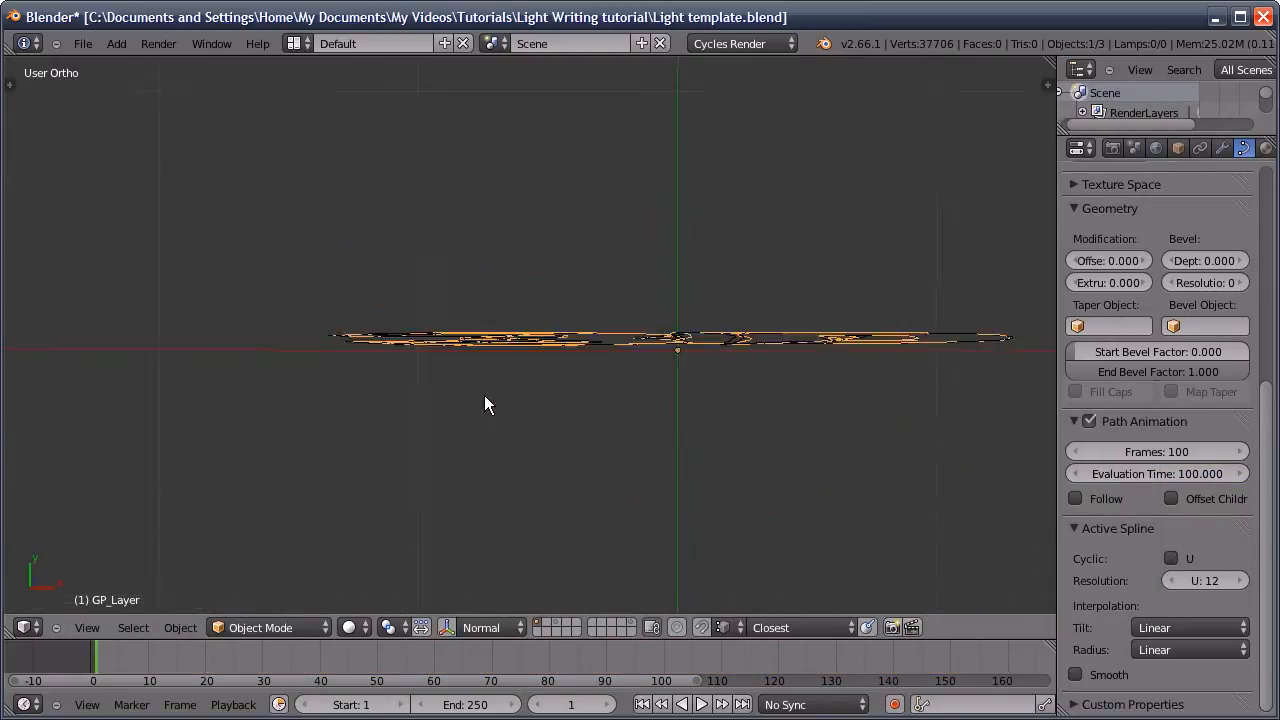
pyautogui.click(270, 321)
pyautogui.hotkey('shift', 'a')
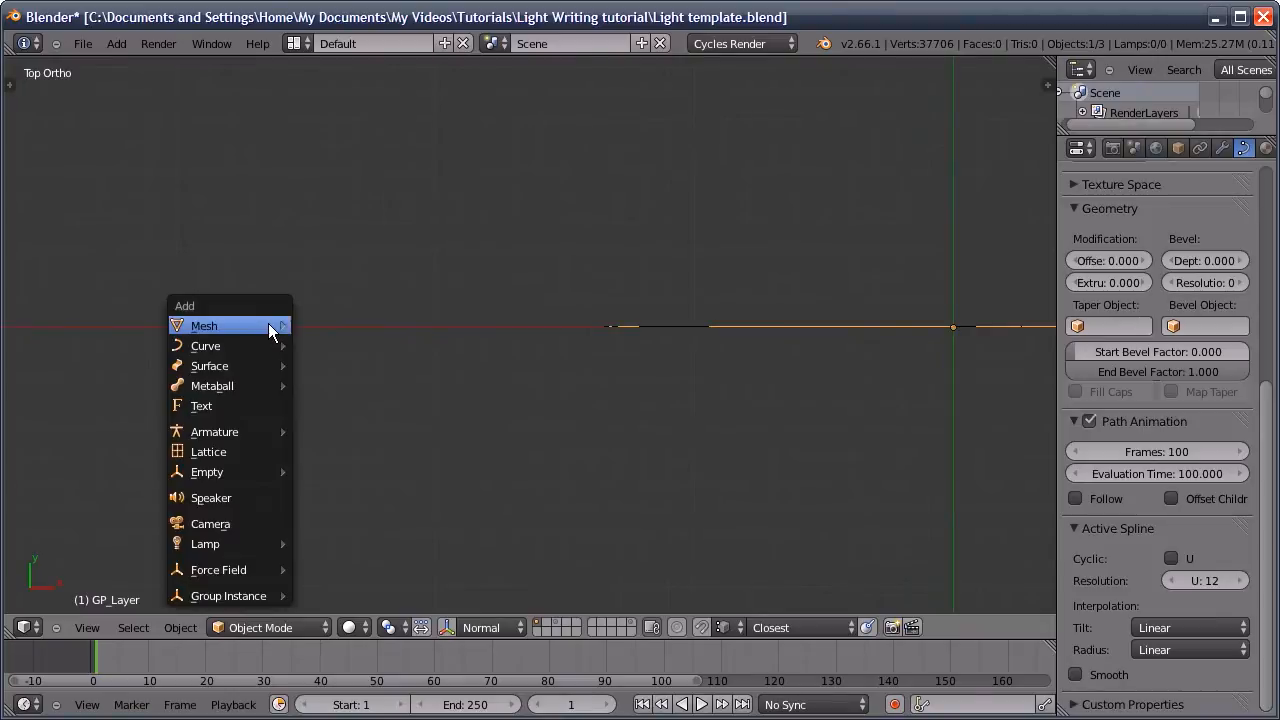
pyautogui.moveTo(251, 343)
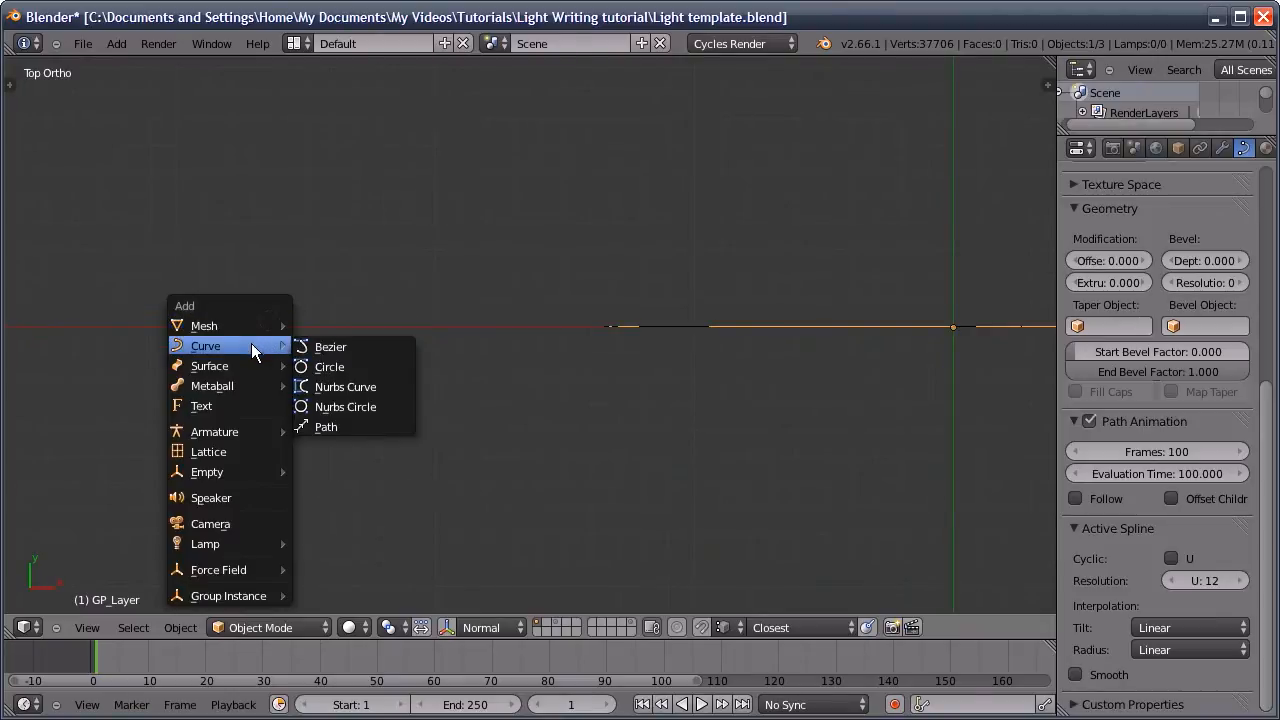
pyautogui.click(341, 366)
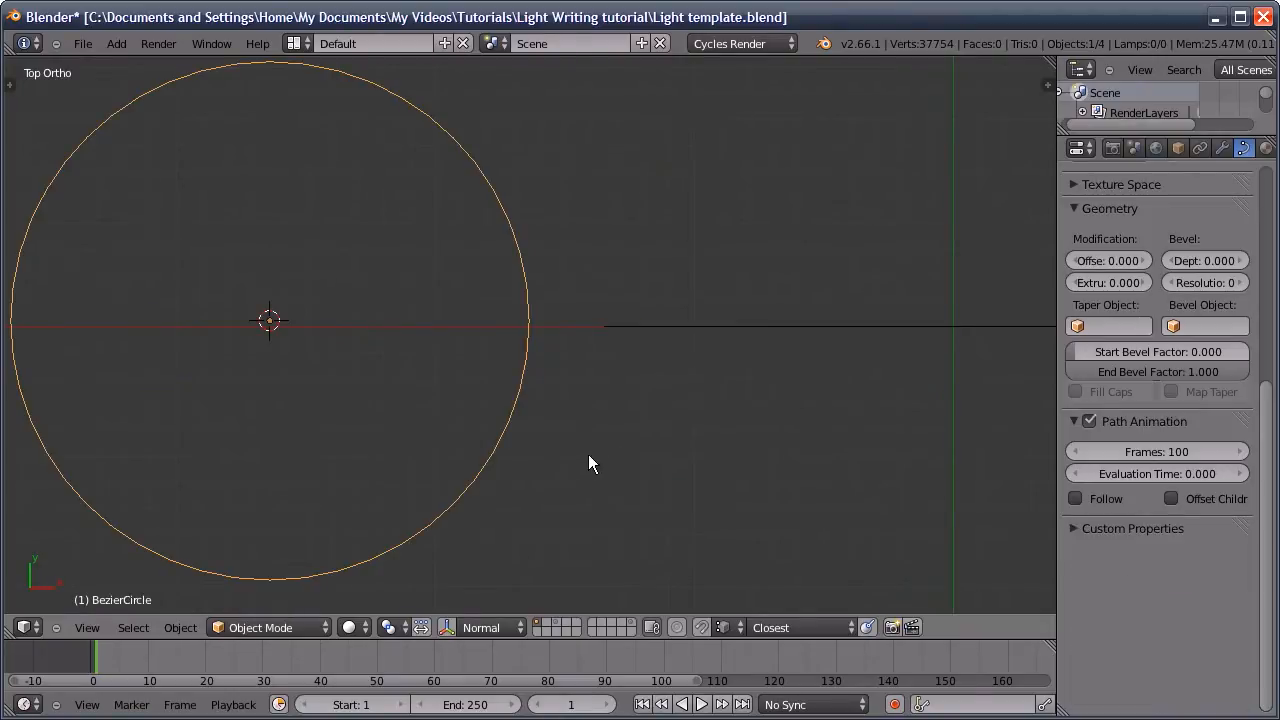
# Scale all control points of the Bezier circle down in Edit Mode to make it much smaller than the letters
pyautogui.press('Tab')
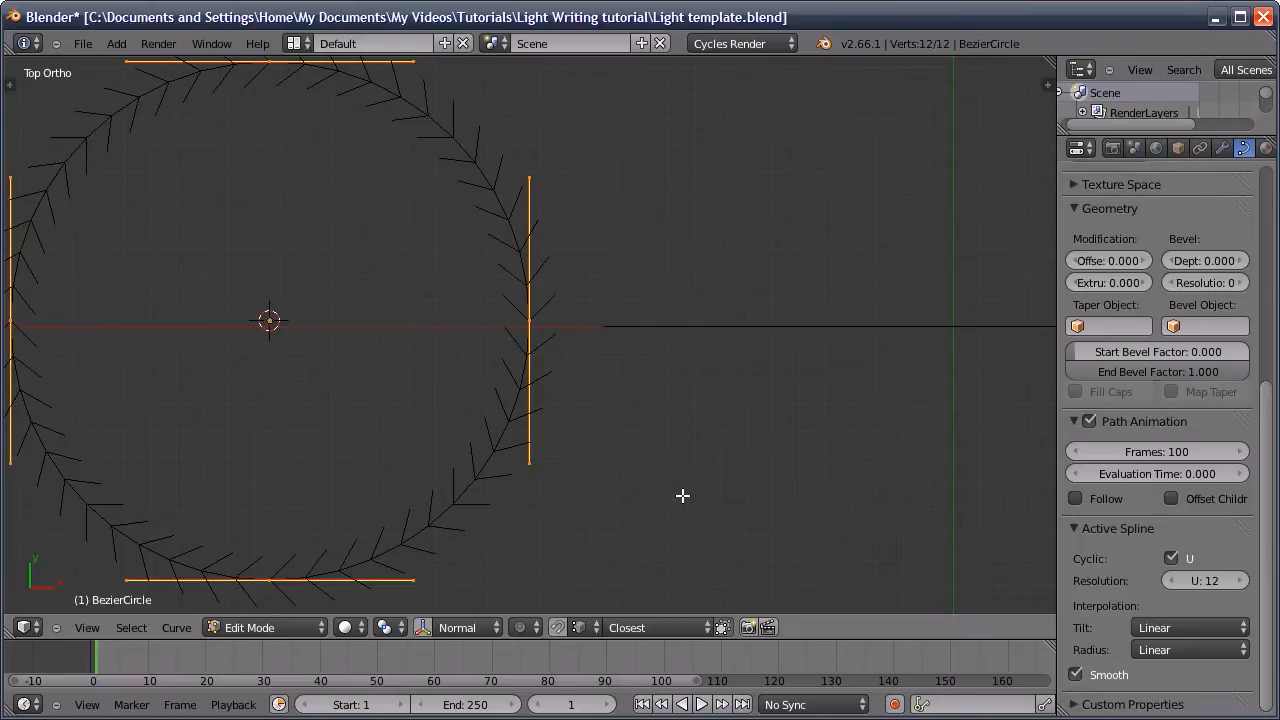
pyautogui.press('s')
pyautogui.click(366, 347)
pyautogui.press('Tab')
# Hide the GP_Layer curve so that only one traced outline is shown
pyautogui.moveTo(349, 340); pyautogui.dragTo(465, 258, button='middle')
pyautogui.keyDown('shift'); pyautogui.moveTo(637, 216); pyautogui.dragTo(468, 439, button='middle'); pyautogui.keyUp('shift')
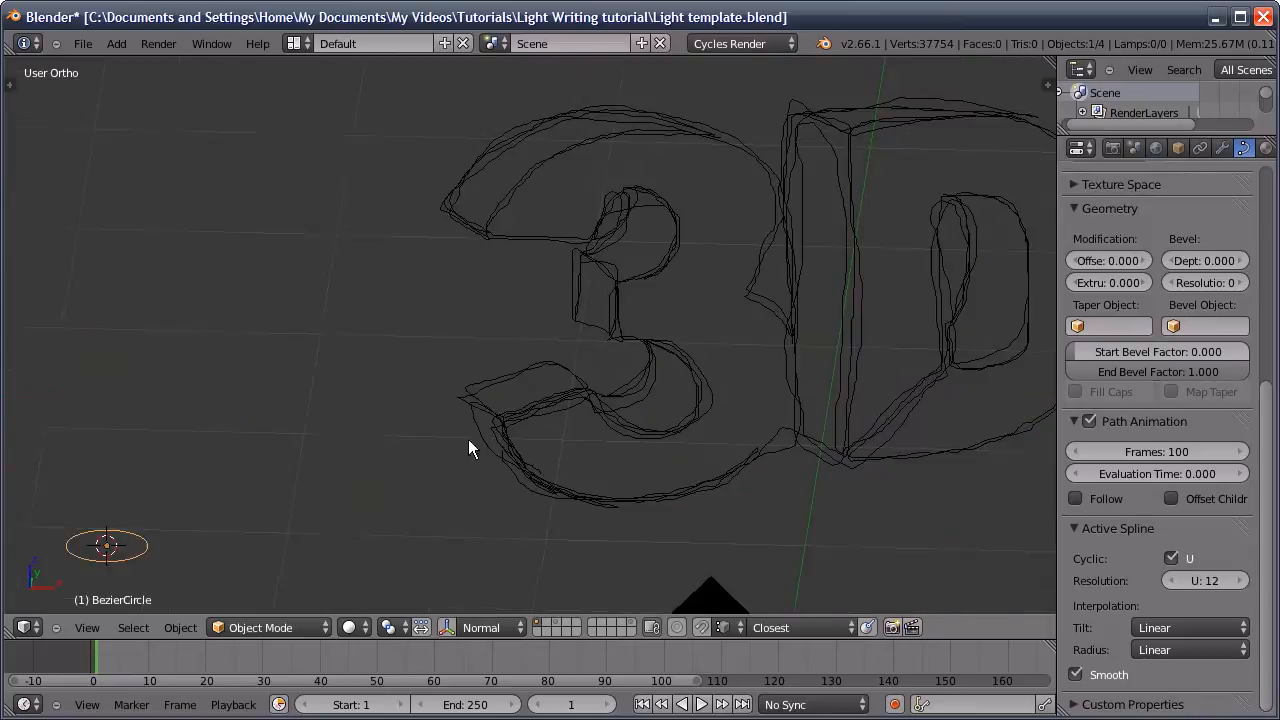
pyautogui.scroll(-2, 487, 274)
pyautogui.rightClick(490, 265)
pyautogui.press('h')
# Set BezierCircle as the bevel object of the GP_Layer.001 curve
pyautogui.rightClick(493, 264)
pyautogui.moveTo(489, 261)
pyautogui.mouseDown(button='middle')
pyautogui.moveTo(490, 286)
pyautogui.moveTo(500, 272)
pyautogui.mouseUp(button='middle')
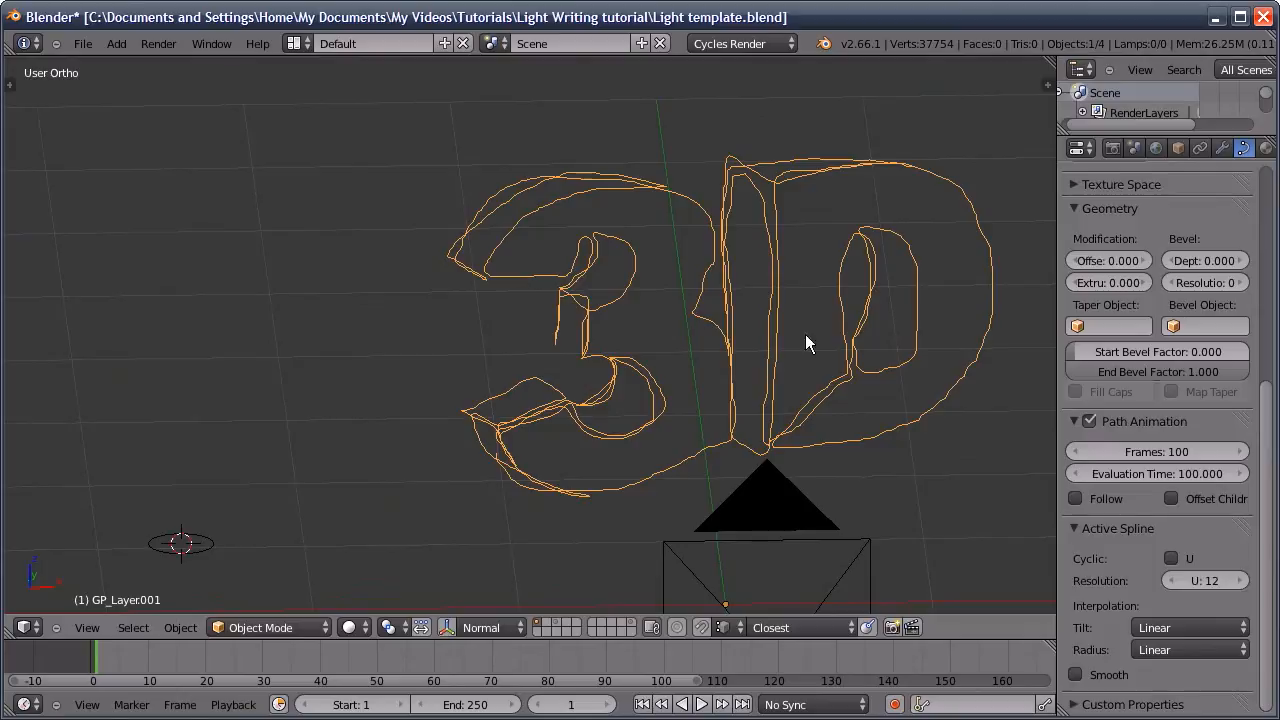
pyautogui.click(1204, 324)
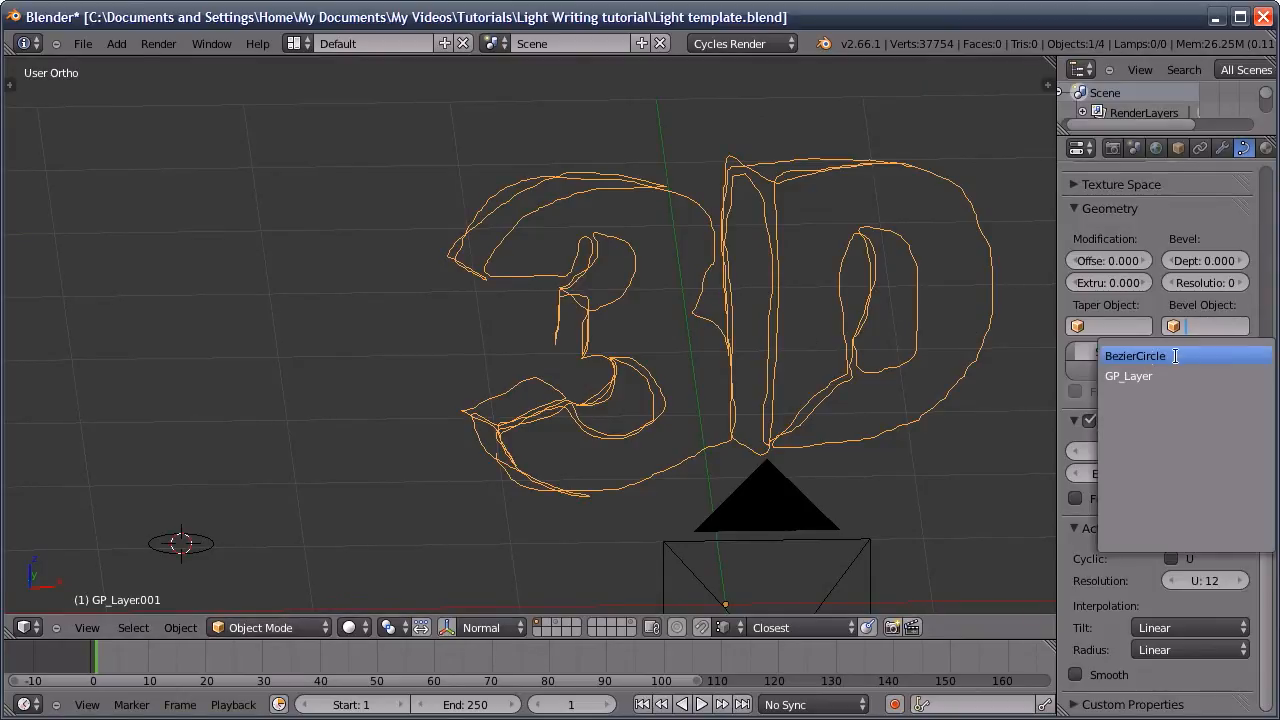
pyautogui.click(1135, 355)
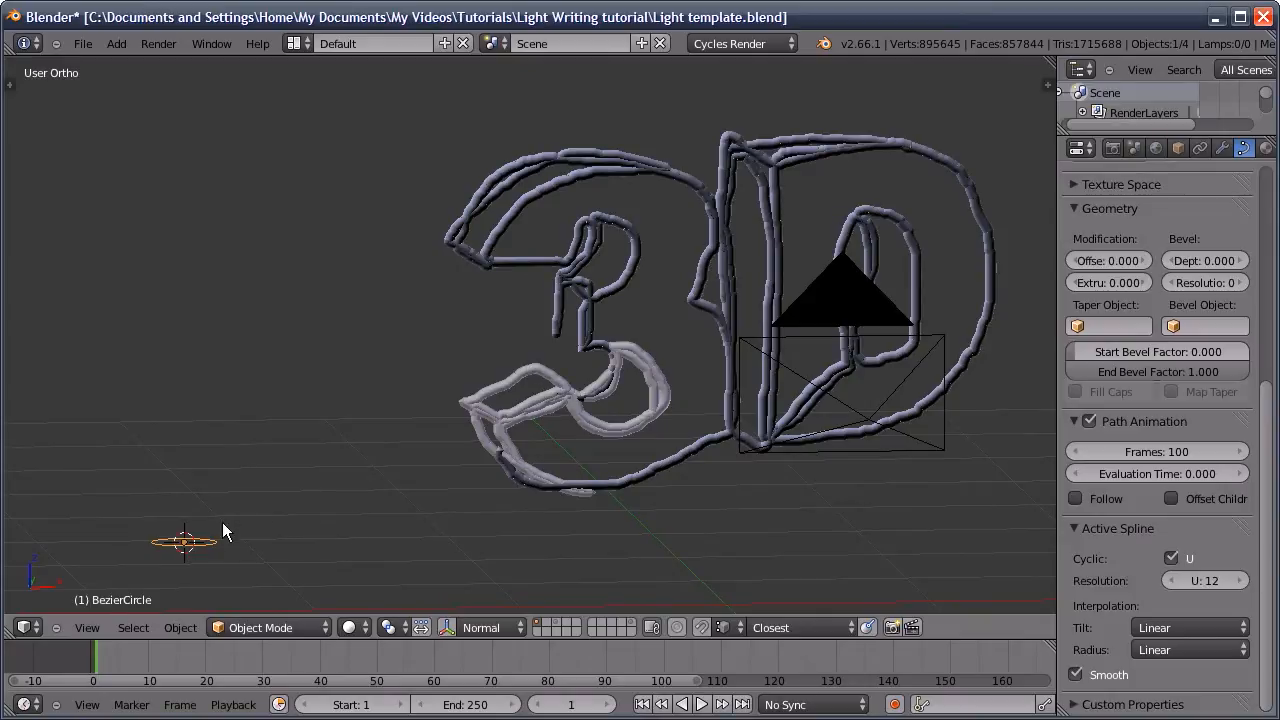
# Shrink the BezierCircle's control points further in Edit Mode to make the bevelled outline thinner
pyautogui.press('Tab')
pyautogui.press('a')
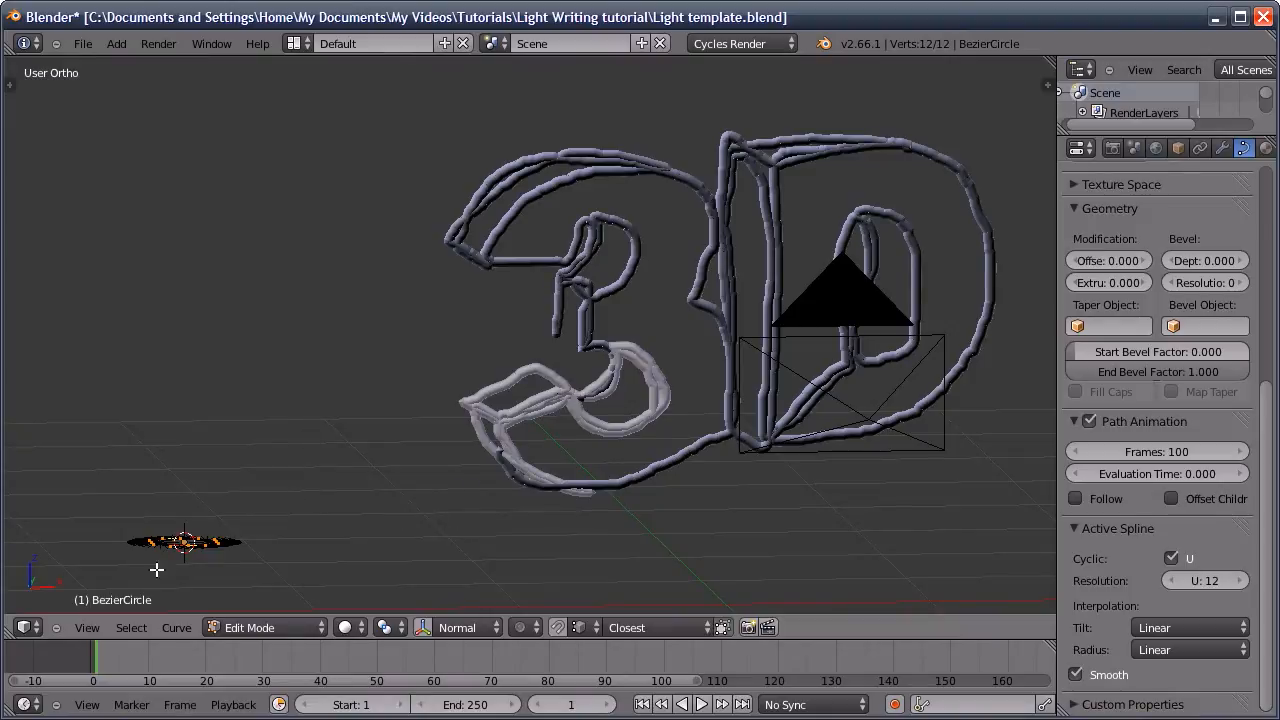
pyautogui.press('s')
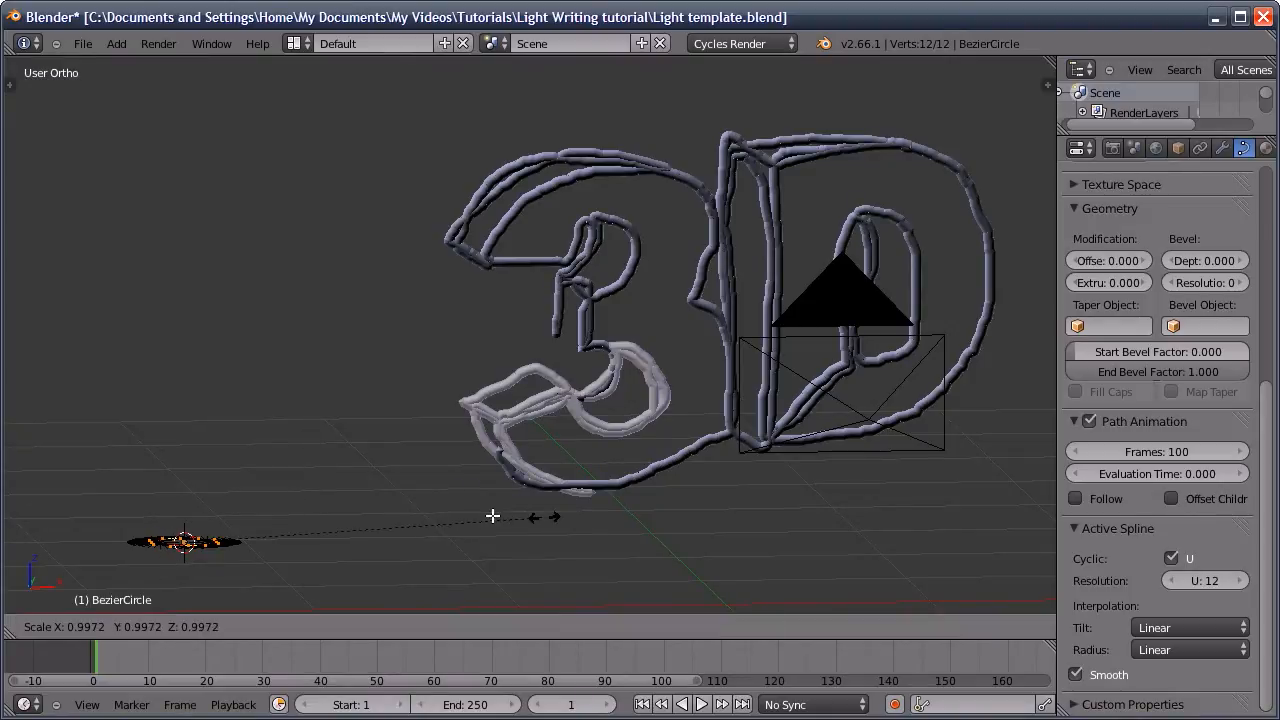
pyautogui.click(313, 516)
pyautogui.press('Tab')
# Smooth all control points of the GP_Layer.001 curve five times in Edit Mode
pyautogui.moveTo(313, 516)
pyautogui.keyDown('ctrl'); pyautogui.mouseDown(button='middle')
pyautogui.moveTo(424, 376)
pyautogui.moveTo(384, 356)
pyautogui.mouseUp(button='middle'); pyautogui.keyUp('ctrl')
pyautogui.moveTo(384, 356)
pyautogui.keyDown('shift'); pyautogui.mouseDown(button='middle')
pyautogui.moveTo(437, 405)
pyautogui.moveTo(445, 363)
pyautogui.mouseUp(button='middle'); pyautogui.keyUp('shift')
pyautogui.moveTo(445, 363)
pyautogui.keyDown('shift'); pyautogui.mouseDown(button='middle')
pyautogui.moveTo(577, 487)
pyautogui.moveTo(615, 600)
pyautogui.mouseUp(button='middle'); pyautogui.keyUp('shift')
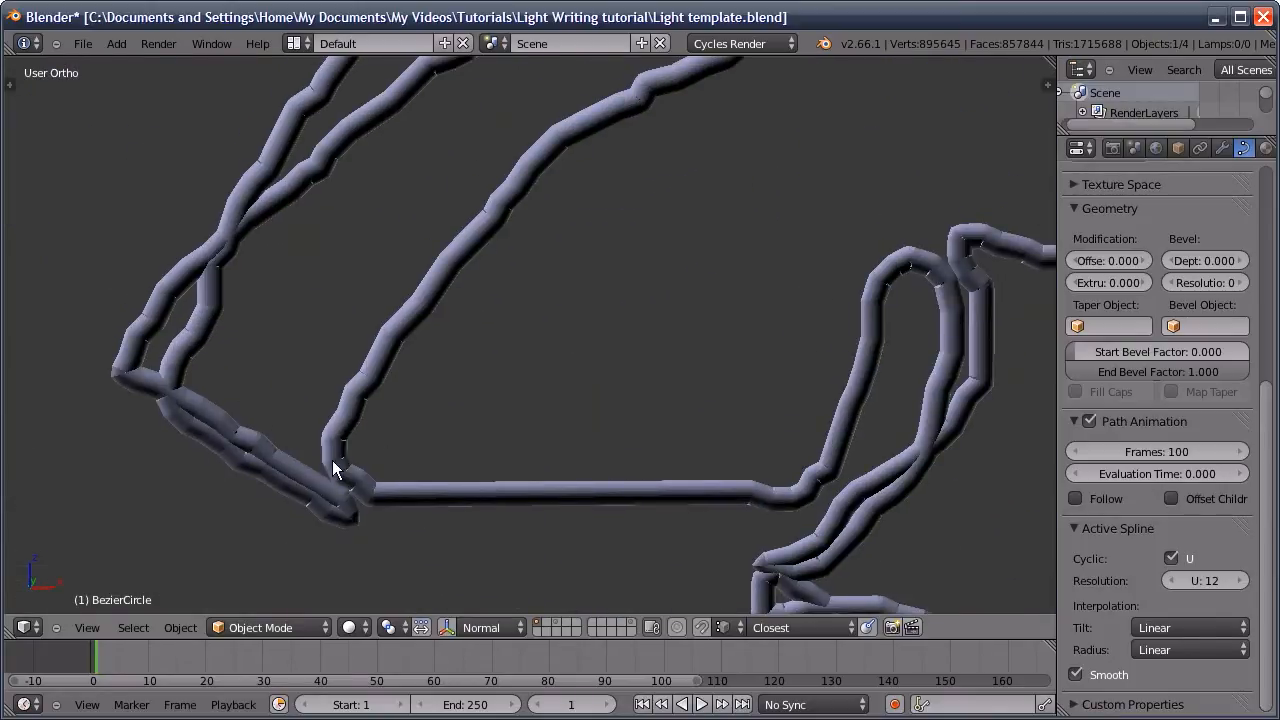
pyautogui.rightClick(408, 304)
pyautogui.press('Tab')
pyautogui.scroll(-5, 374, 289)
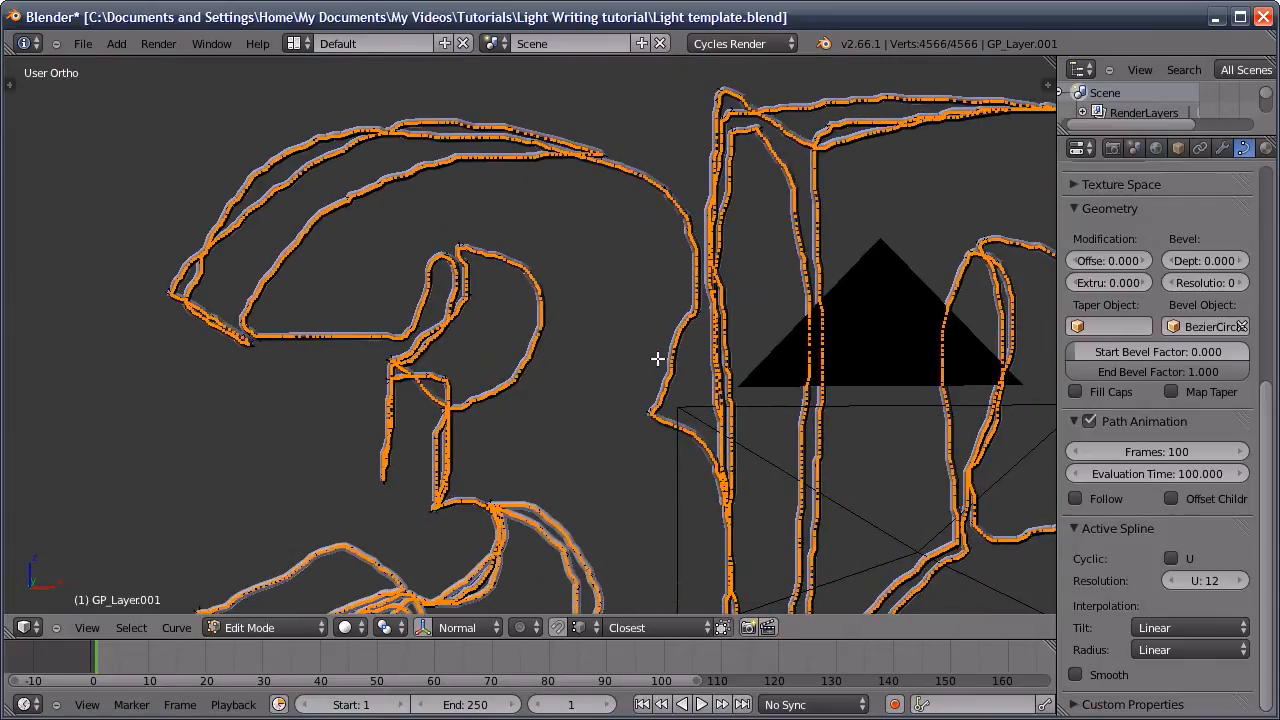
pyautogui.press('a')
pyautogui.press('a')
pyautogui.press('w')
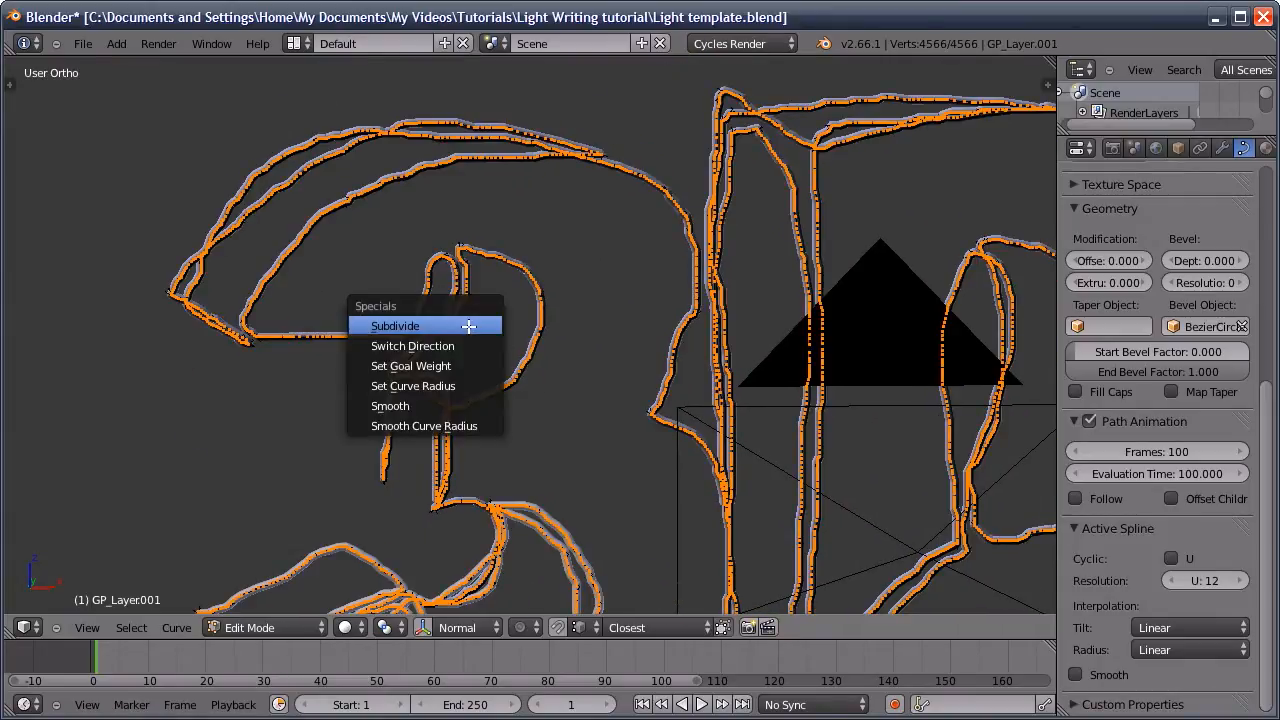
pyautogui.click(440, 405)
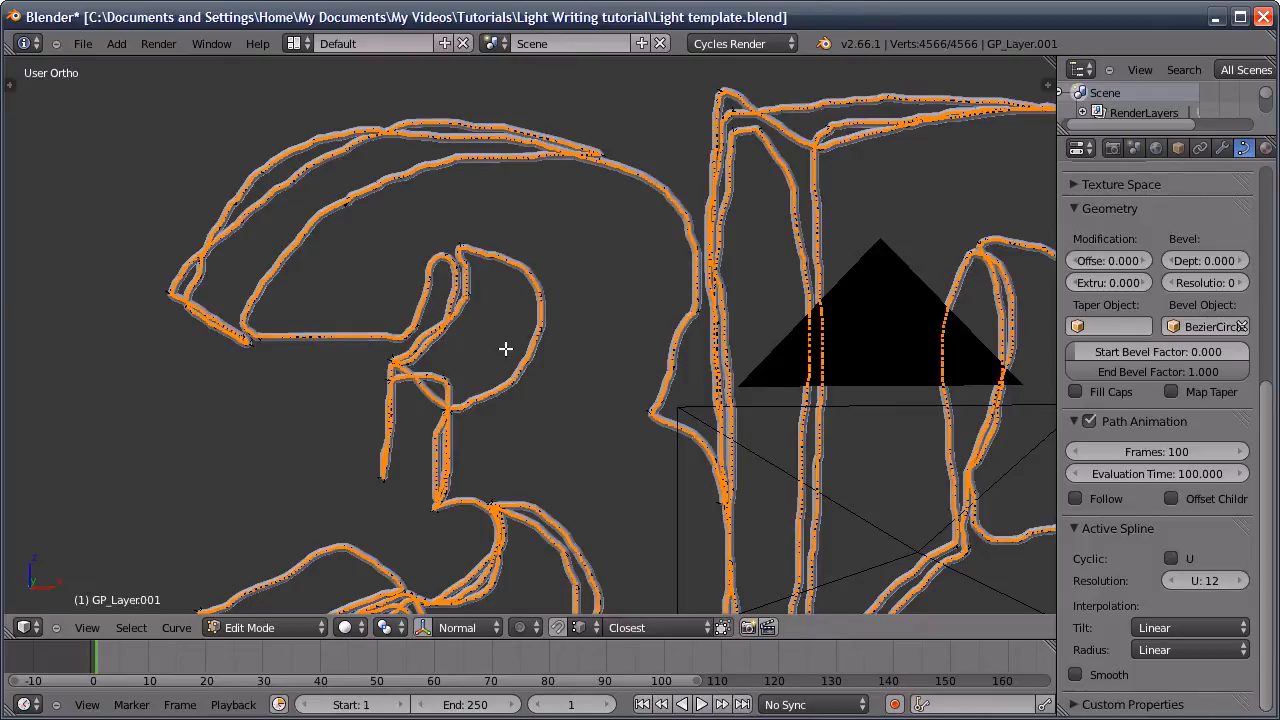
pyautogui.press('w')
pyautogui.click(467, 341)
pyautogui.press('w')
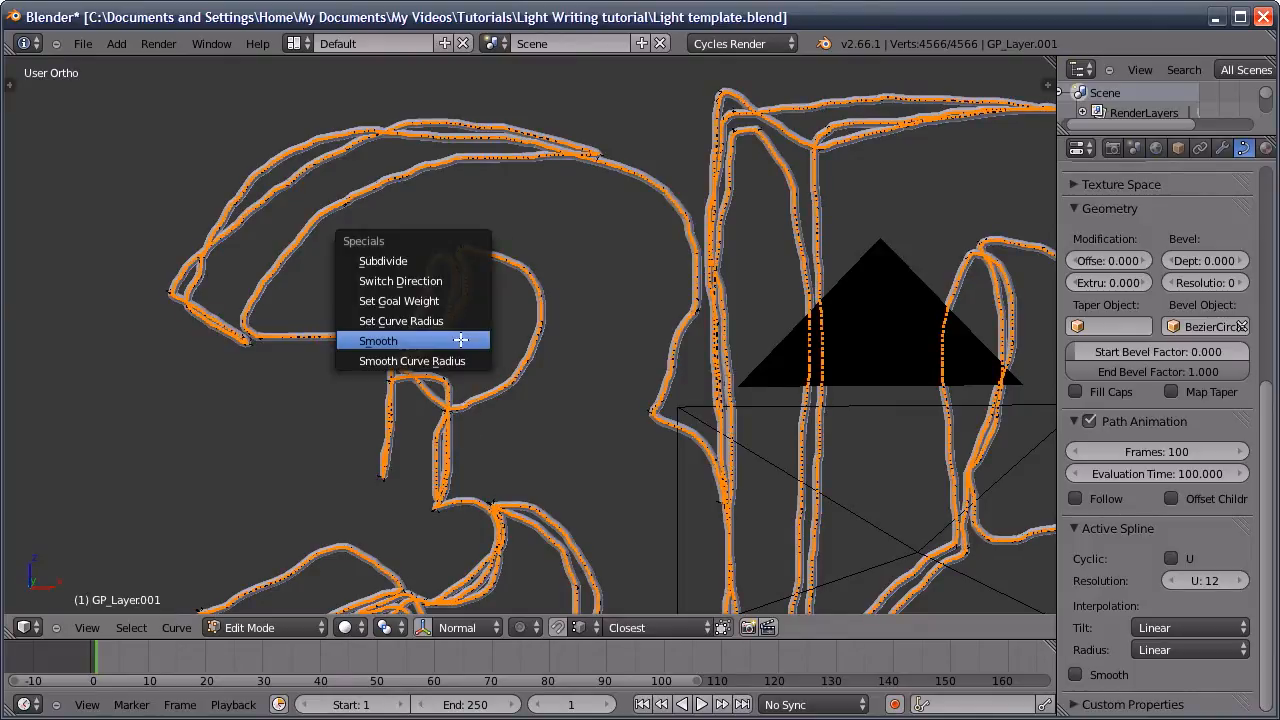
pyautogui.click(462, 340)
pyautogui.press('w')
pyautogui.click(461, 340)
pyautogui.press('w')
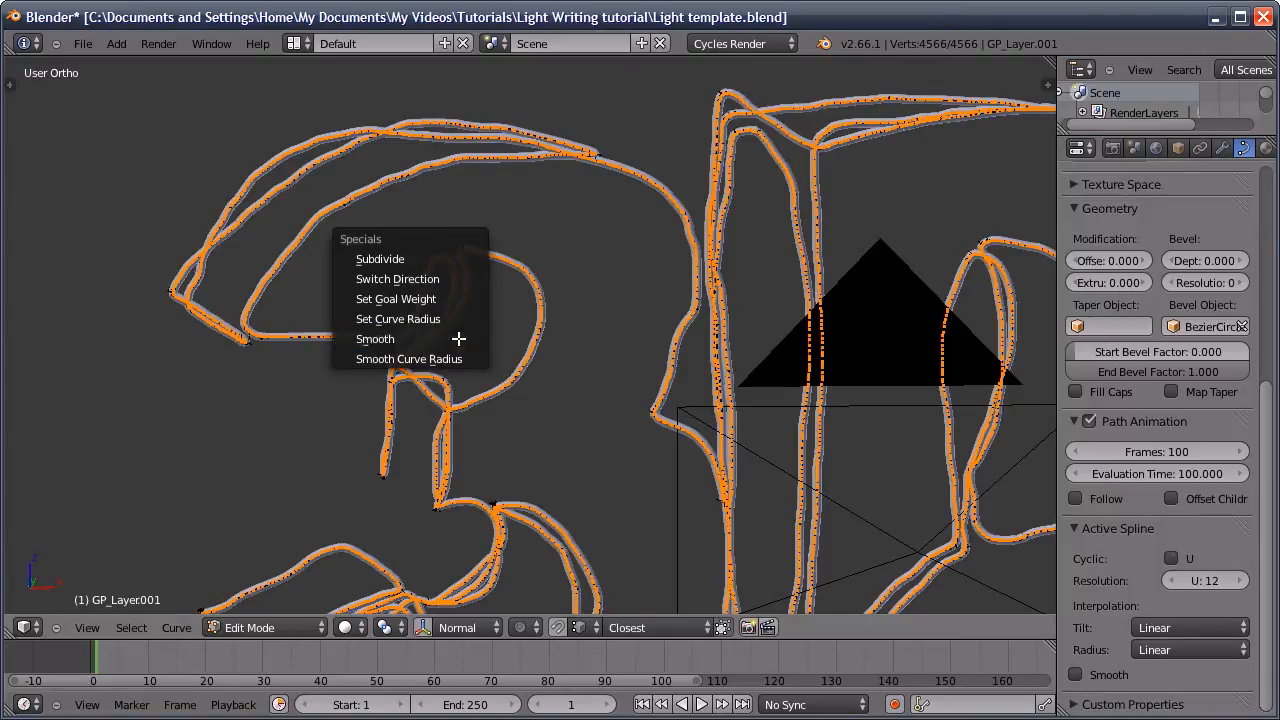
pyautogui.click(458, 339)
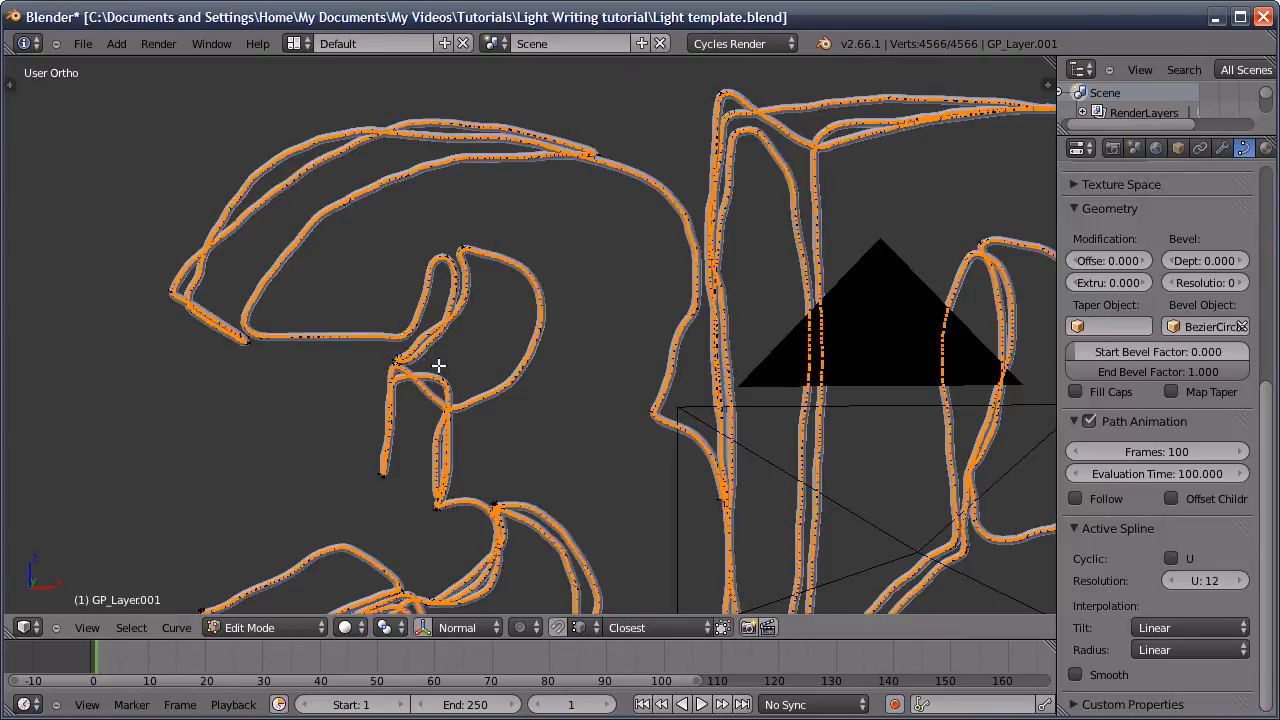
pyautogui.press('Tab')
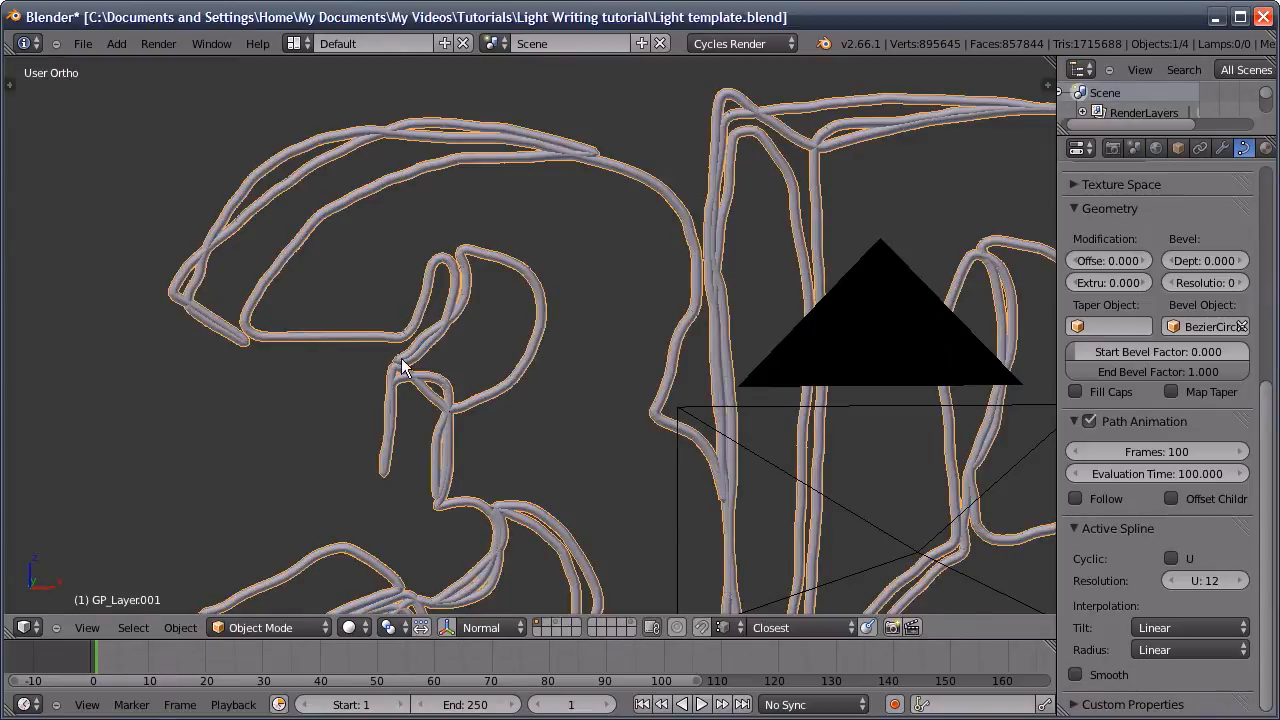
# Apply Shade Smooth to the GP_Layer.001 curve
pyautogui.scroll(7, 323, 328)
pyautogui.press('space')
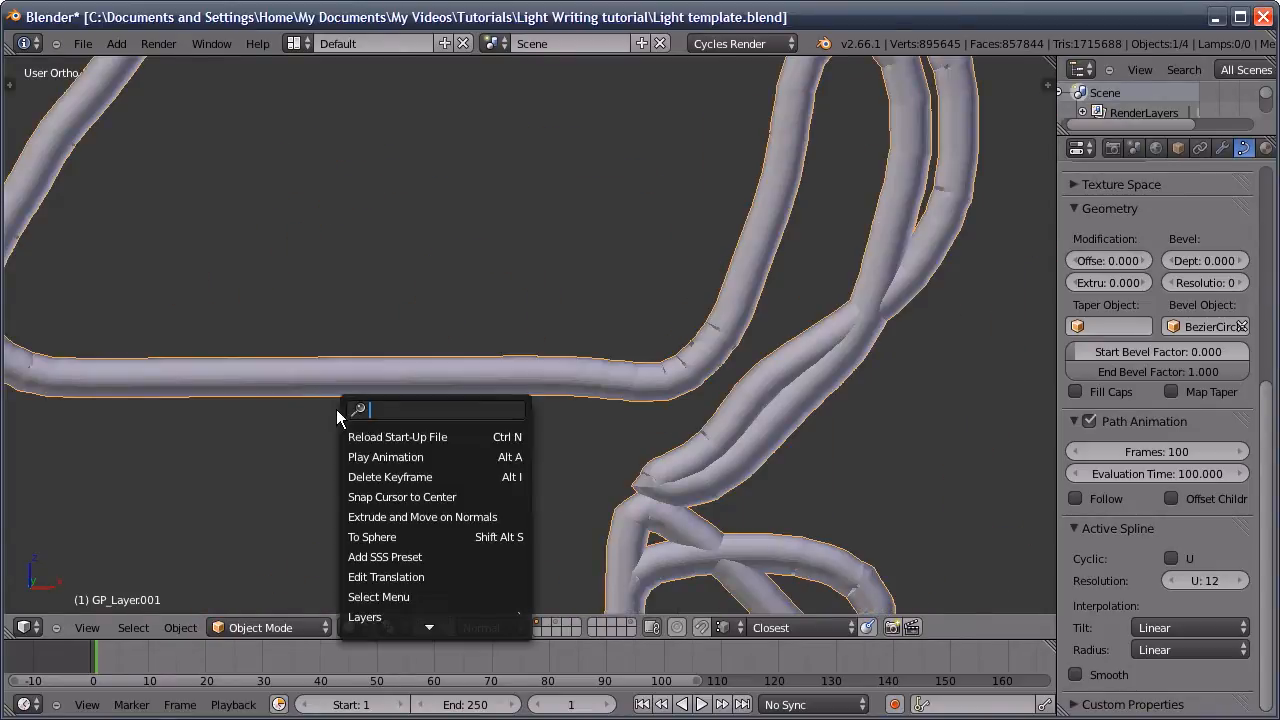
pyautogui.write('shad')
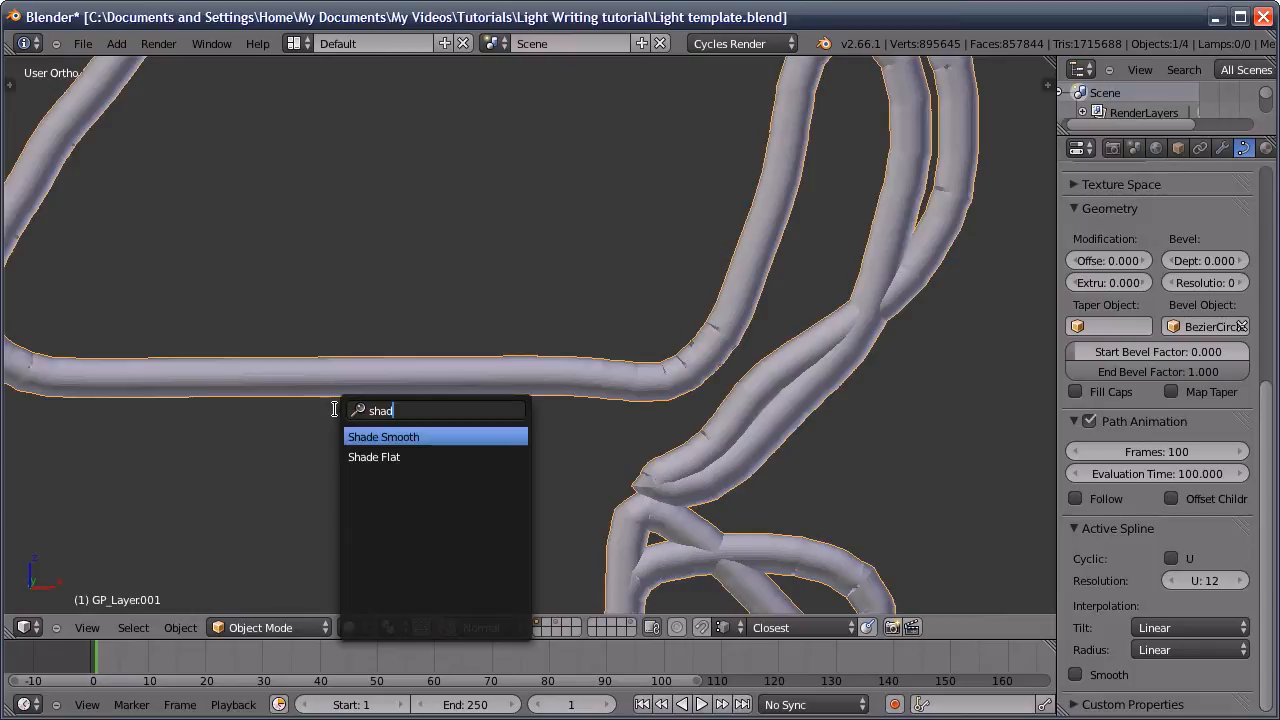
pyautogui.press('Return')
# Set the preview resolution of the GP_Layer.001 curve to 2
pyautogui.scroll(8, 1146, 348)
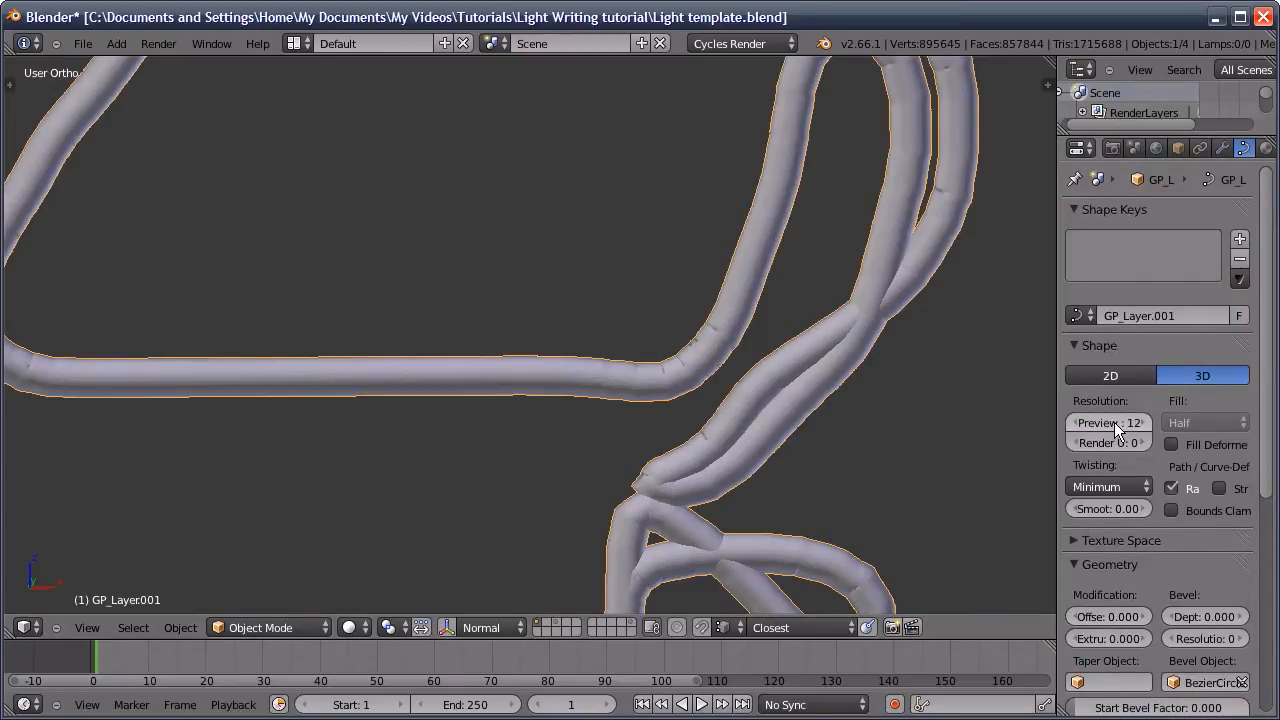
pyautogui.click(1114, 422)
pyautogui.write('2')
pyautogui.press('Return')
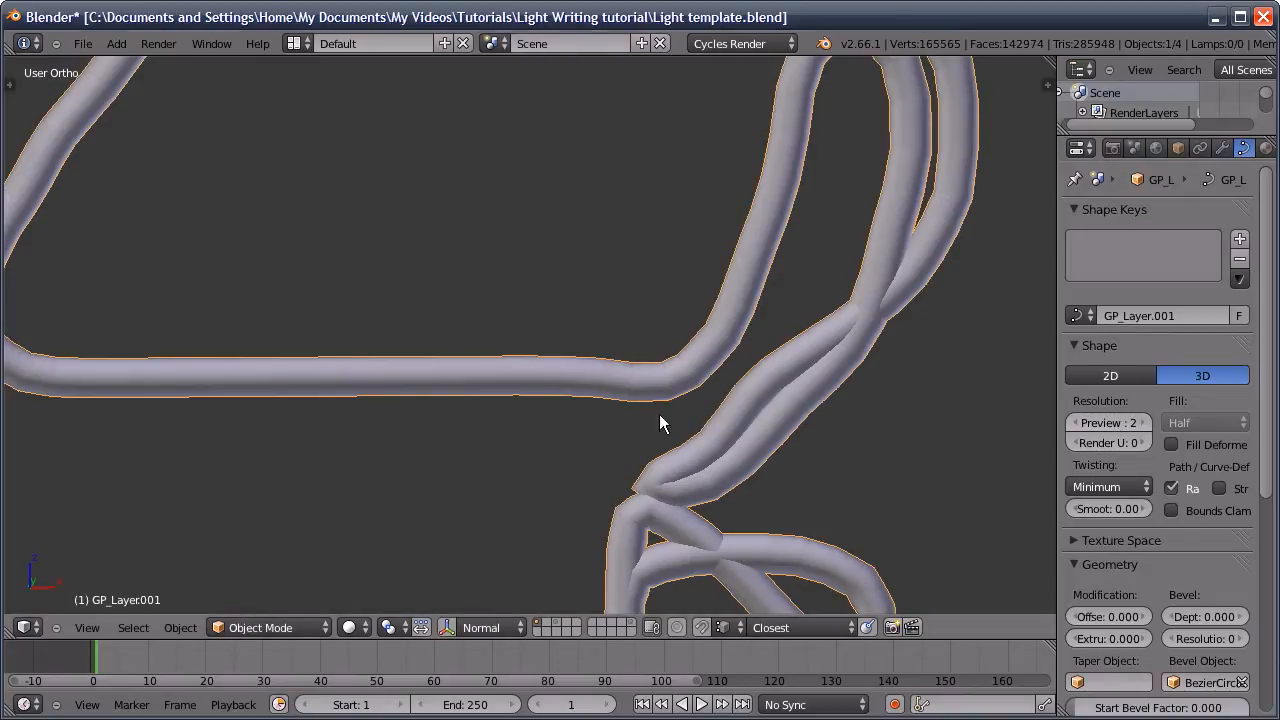
# Select the BezierCircle and lower its preview resolution to 5
pyautogui.scroll(-4, 697, 306)
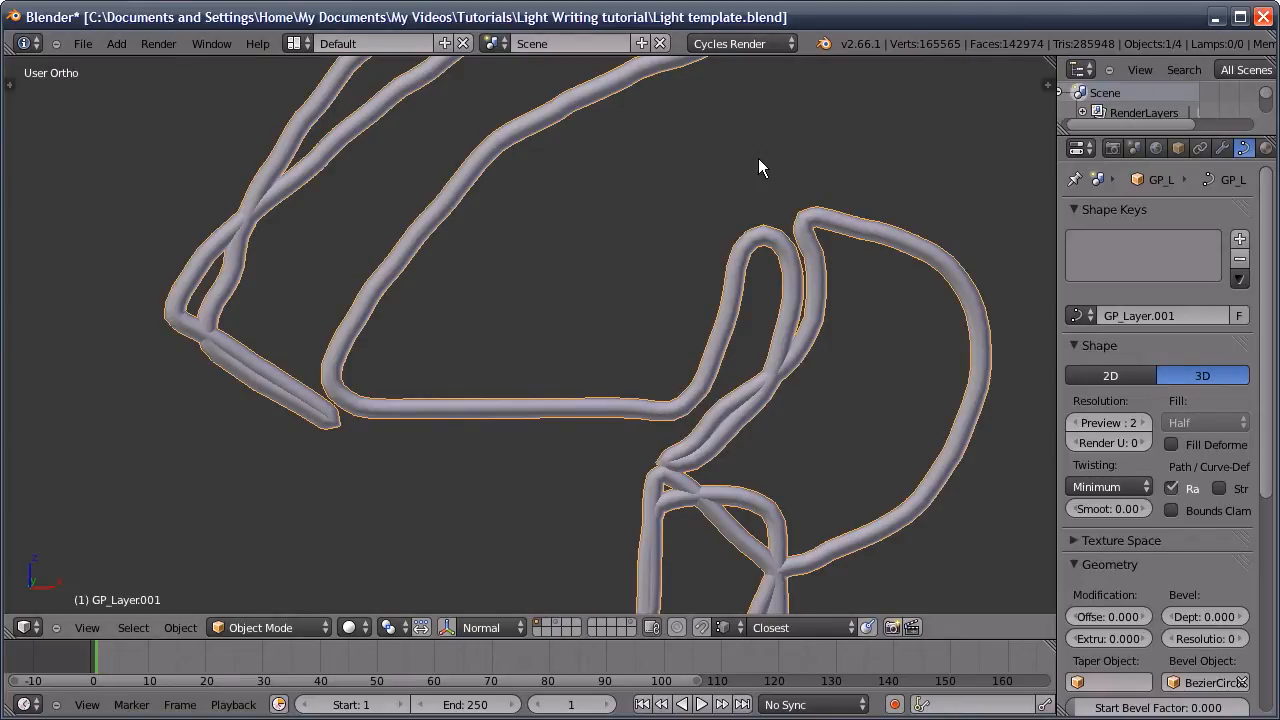
pyautogui.scroll(-7, 500, 450)
pyautogui.scroll(3, 241, 520)
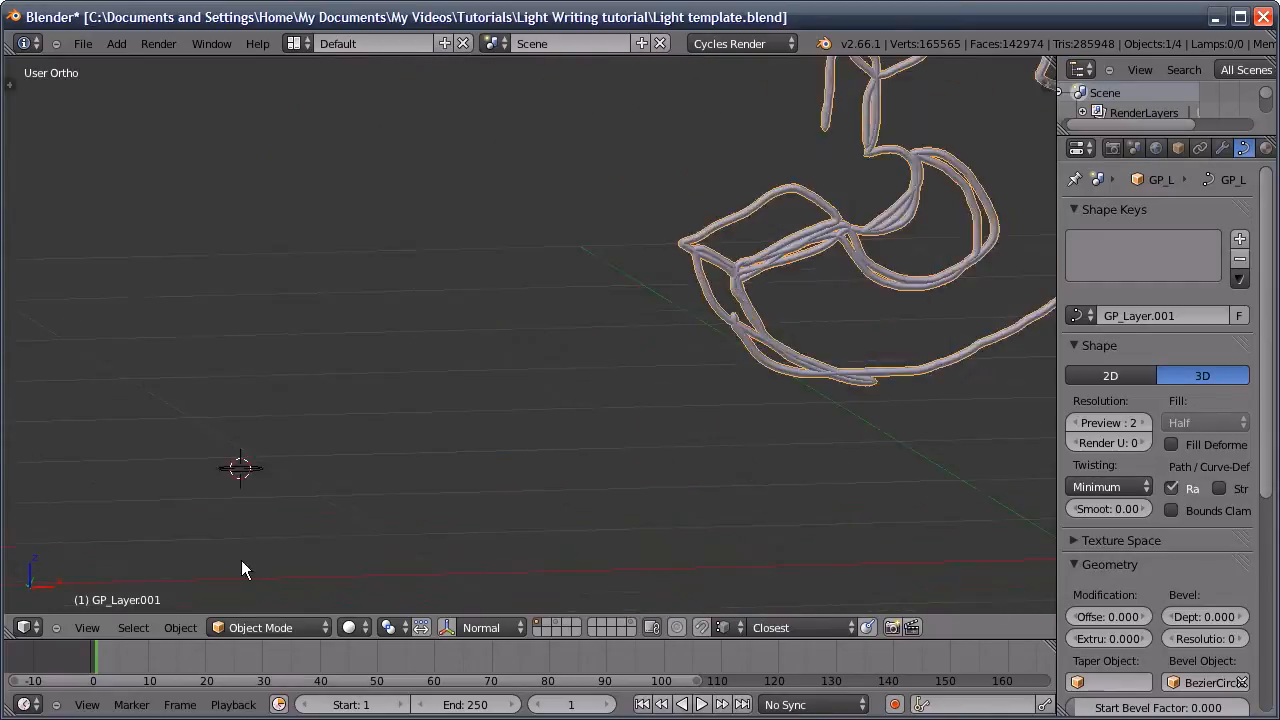
pyautogui.rightClick(243, 485)
pyautogui.keyDown('shift'); pyautogui.moveTo(767, 294); pyautogui.dragTo(550, 348, button='middle'); pyautogui.keyUp('shift')
pyautogui.scroll(8, 625, 403)
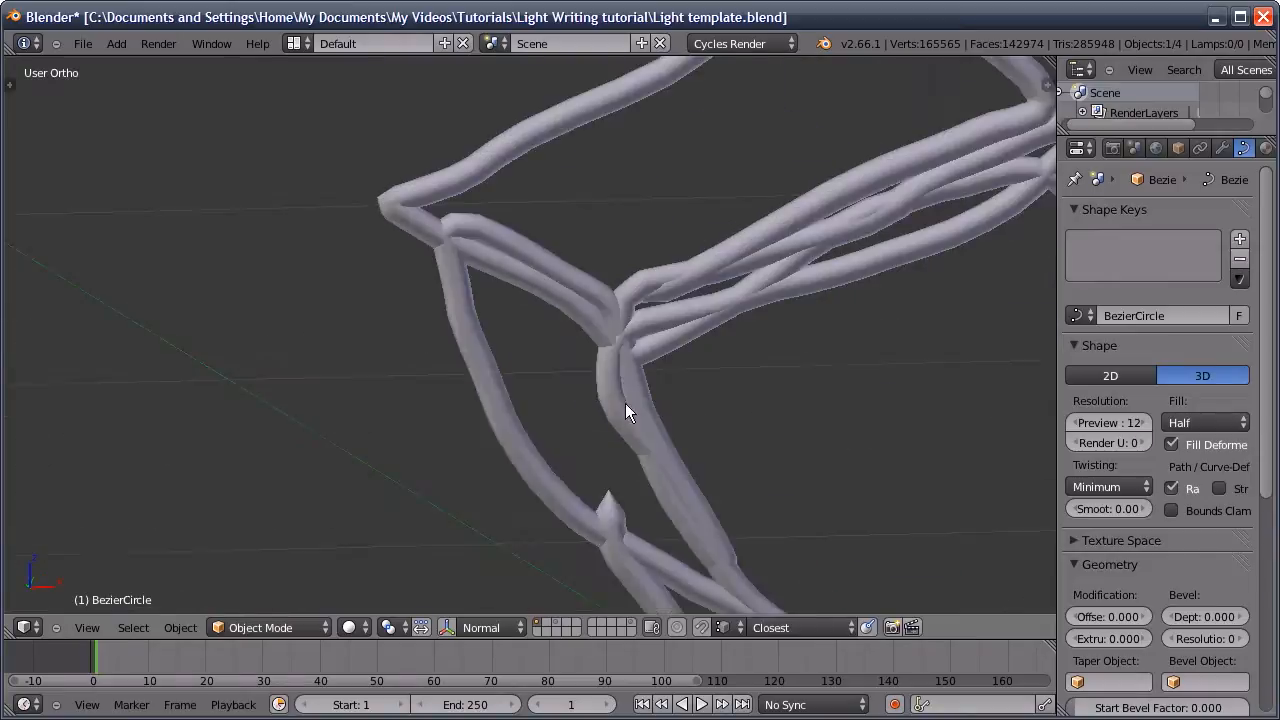
pyautogui.click(1075, 423)
pyautogui.click(1075, 423)
pyautogui.click(1075, 423)
pyautogui.click(1075, 423)
pyautogui.click(1075, 423)
pyautogui.click(1075, 423)
pyautogui.click(1076, 422)
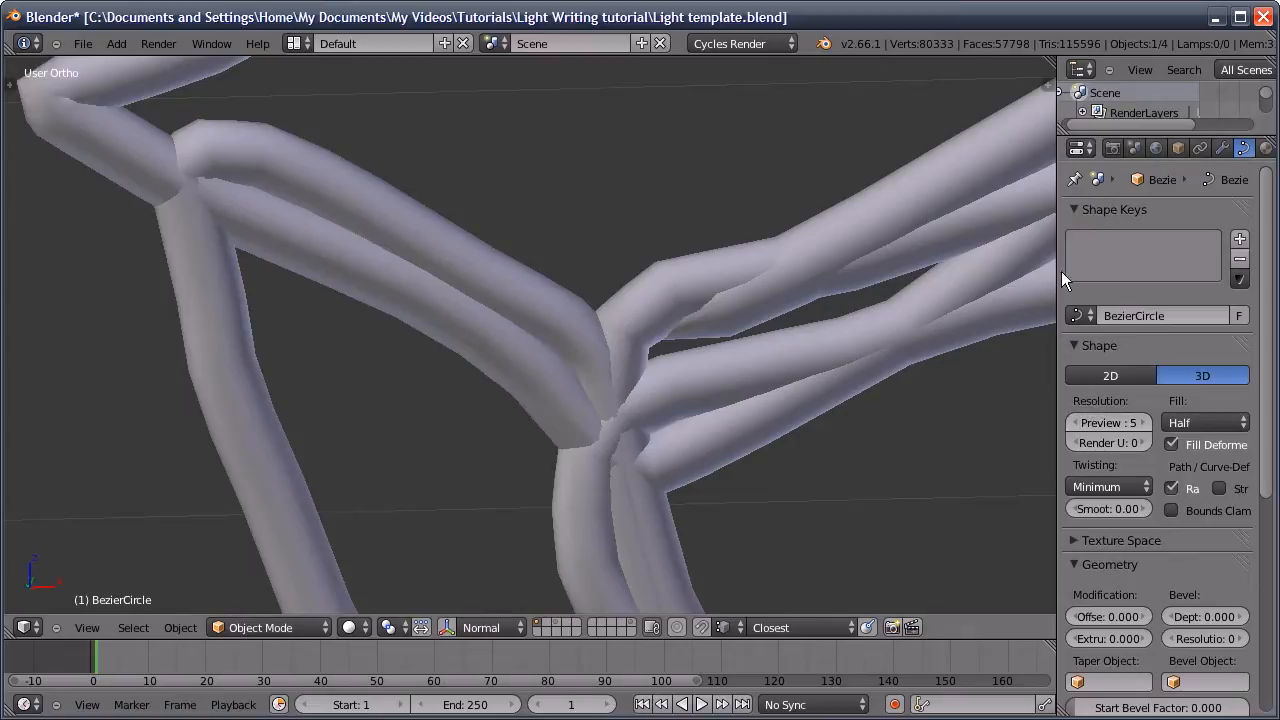
pyautogui.click(1143, 418)
pyautogui.click(1076, 421)
# Hide the smoothed GP_Layer.001 curve so that only the unbevelled GP_Layer outline is shown
pyautogui.scroll(-14, 734, 353)
pyautogui.keyDown('shift'); pyautogui.moveTo(620, 190); pyautogui.dragTo(296, 338, button='middle'); pyautogui.keyUp('shift')
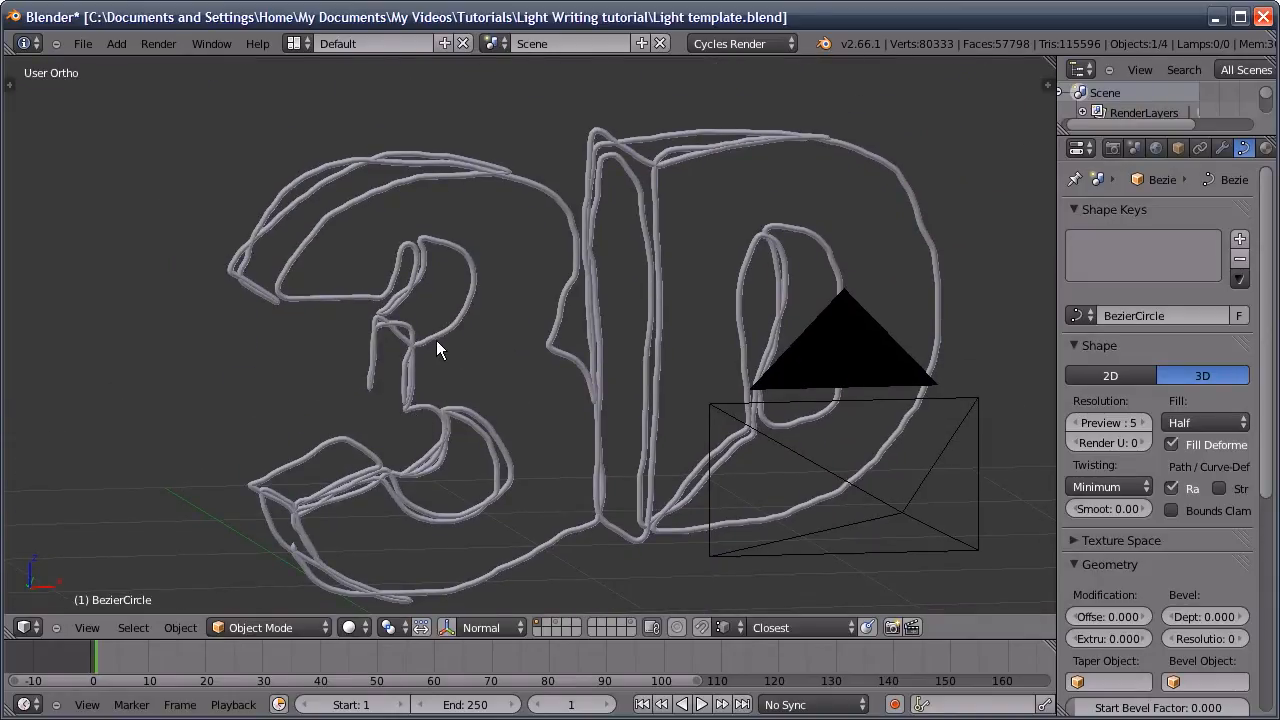
pyautogui.rightClick(501, 340)
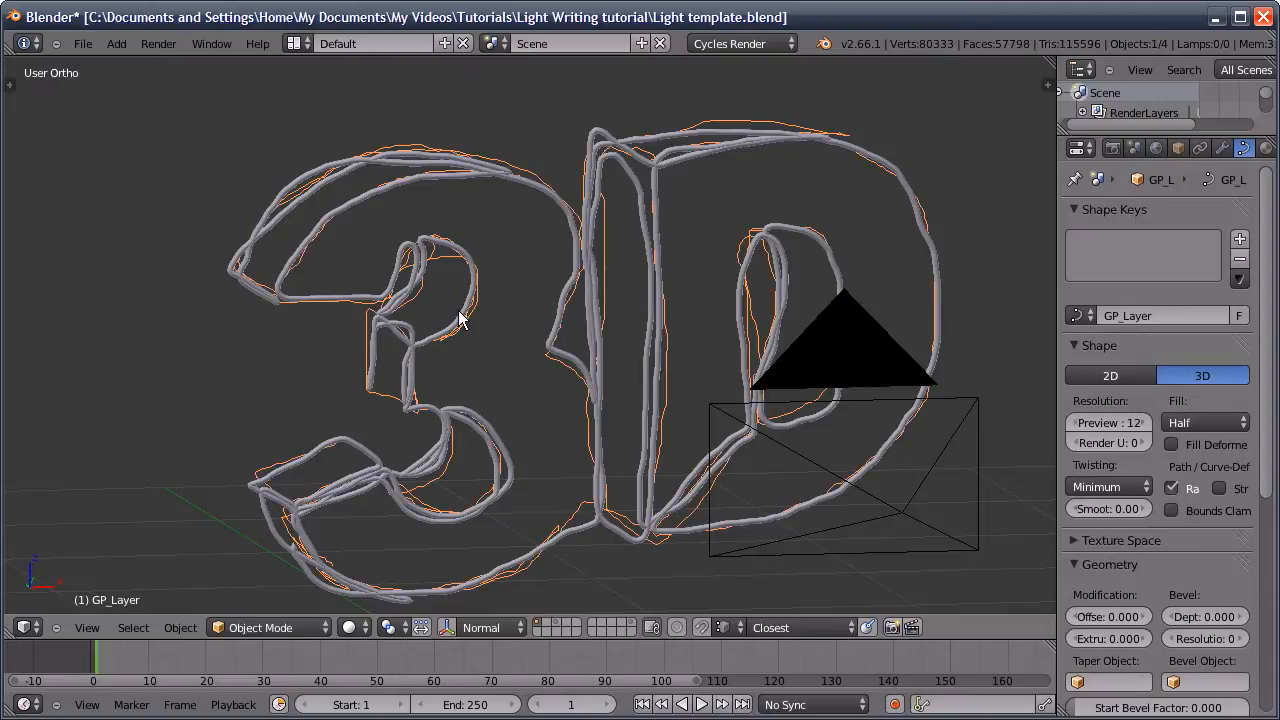
pyautogui.rightClick(458, 310)
pyautogui.press('h')
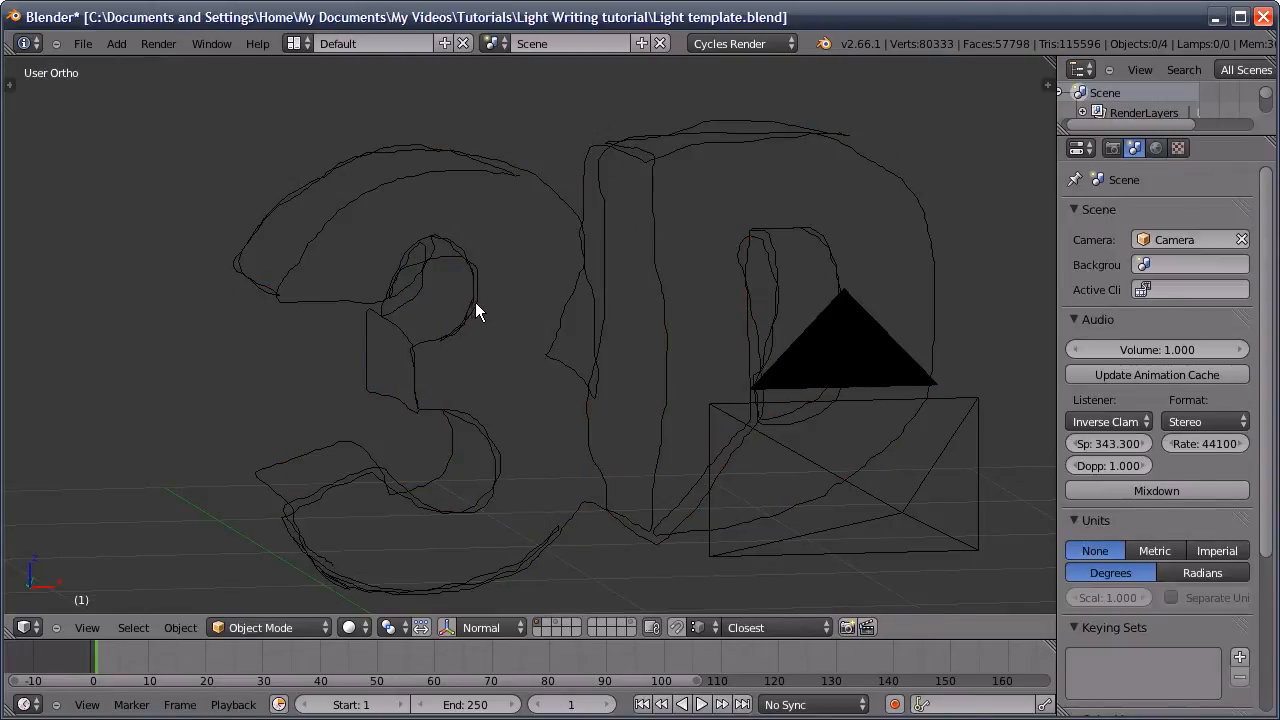
# Set BezierCircle as the bevel object of the GP_Layer curve and its preview resolution to 2
pyautogui.rightClick(475, 302)
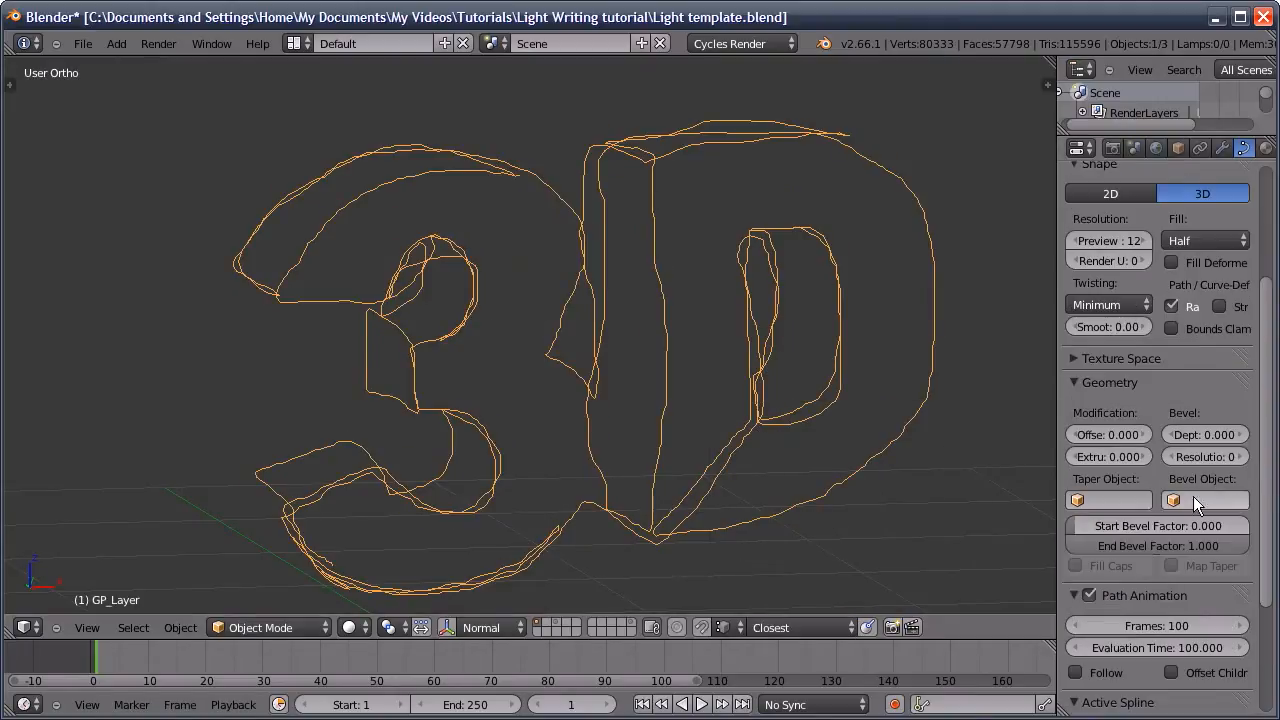
pyautogui.click(1205, 500)
pyautogui.click(1150, 306)
pyautogui.click(1108, 244)
pyautogui.write('2')
pyautogui.press('Return')
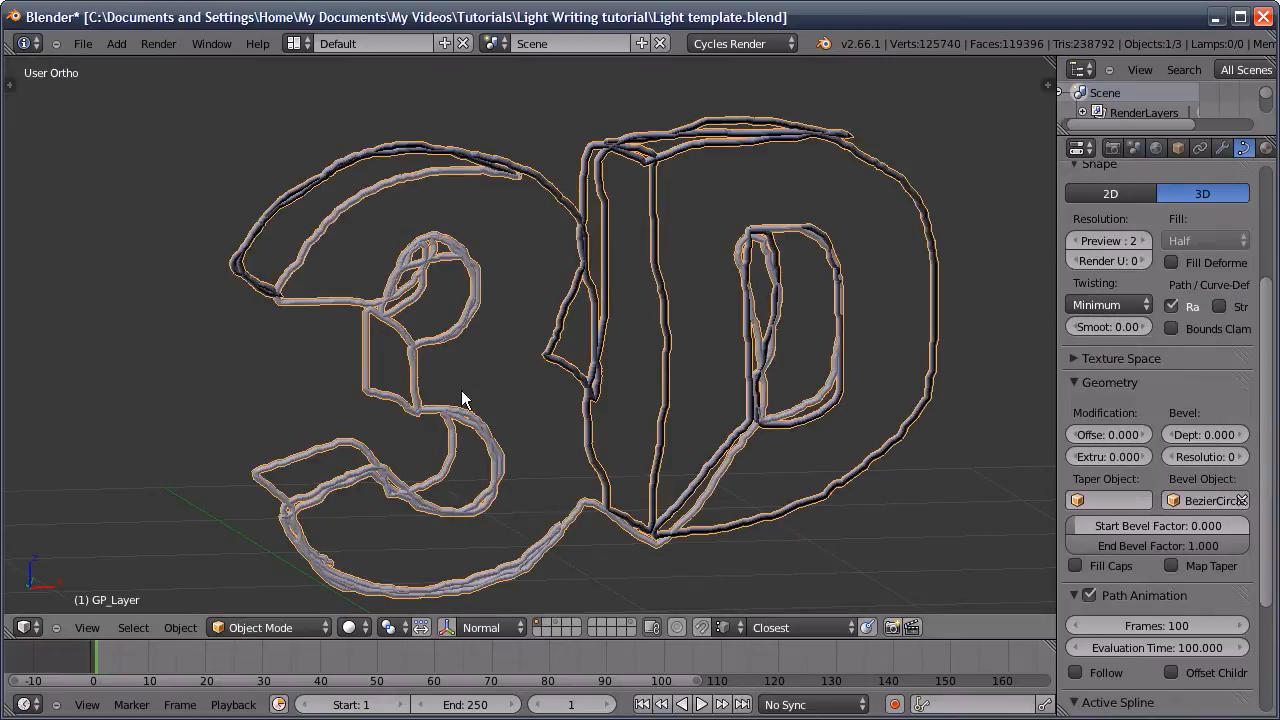
# Smooth the control points of the GP_Layer curve in Edit Mode
pyautogui.press('Tab')
pyautogui.press('w')
pyautogui.click(530, 354)
pyautogui.press('Tab')
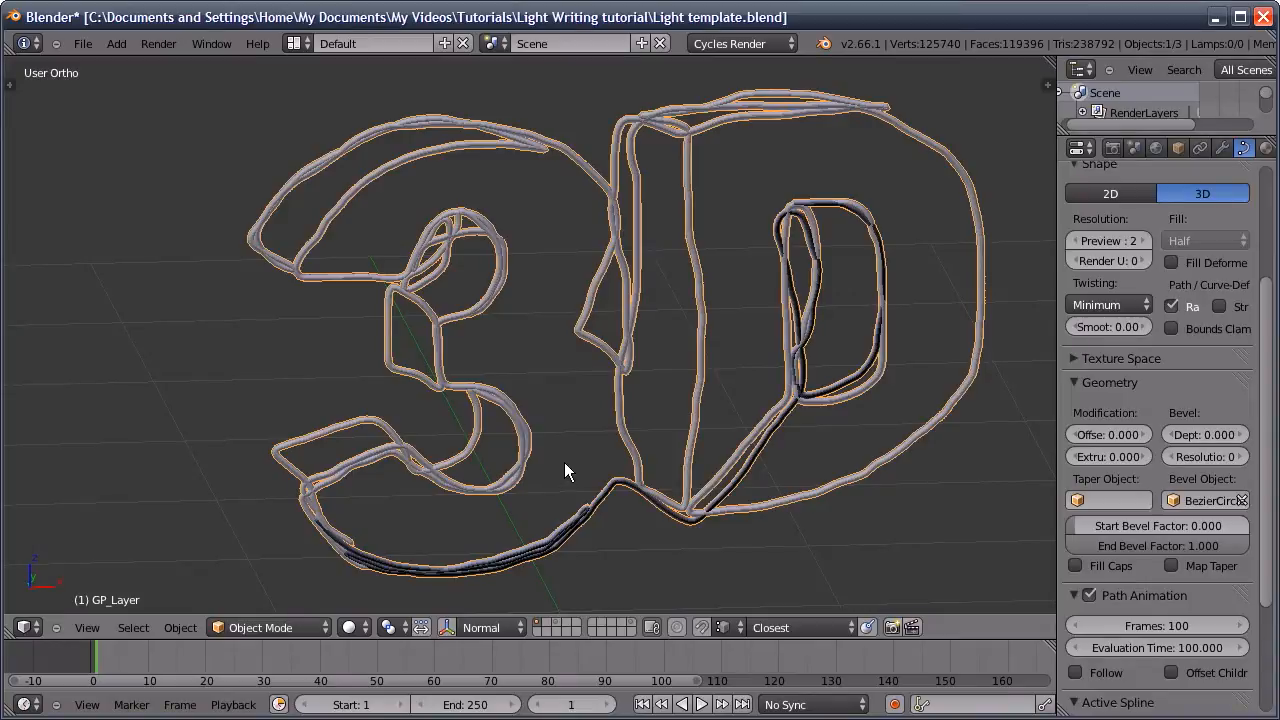
# Try an End Bevel Factor of 0.726 and a Start Bevel Factor of 0.531 on the GP_Layer curve
pyautogui.moveTo(565, 464); pyautogui.dragTo(615, 434, button='middle')
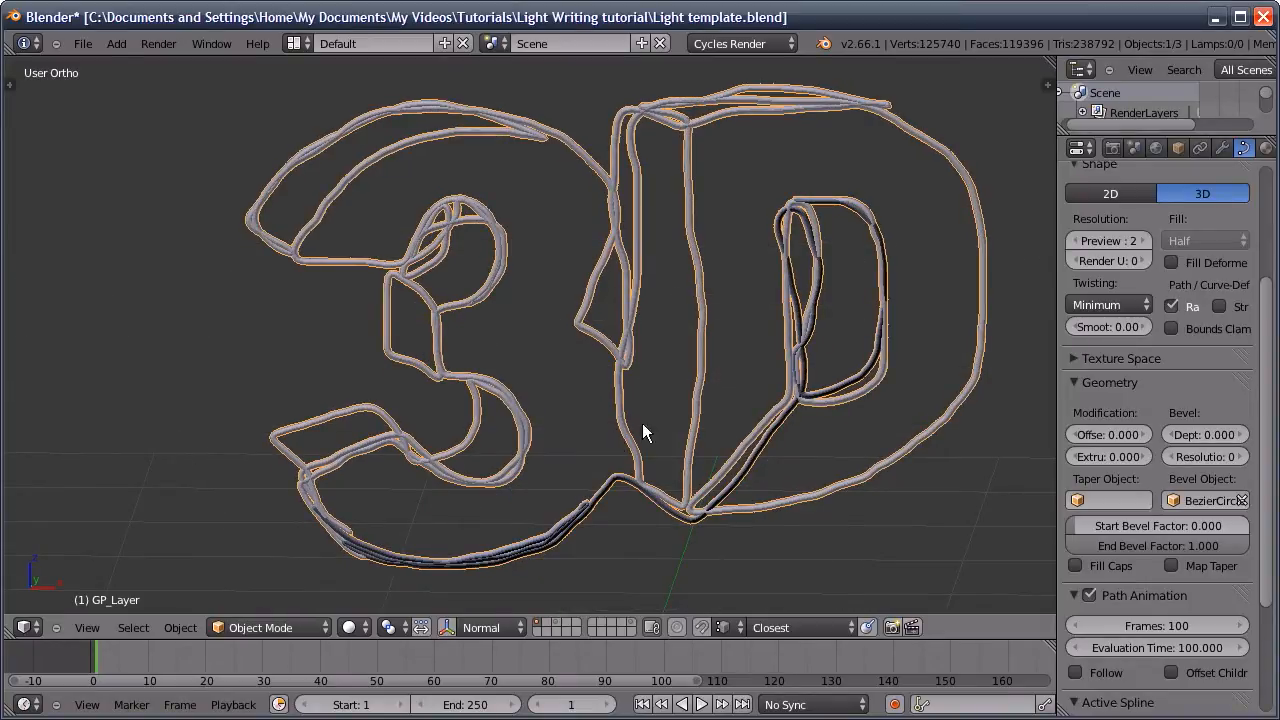
pyautogui.keyDown('ctrl'); pyautogui.moveTo(642, 423); pyautogui.dragTo(556, 323, button='middle'); pyautogui.keyUp('ctrl')
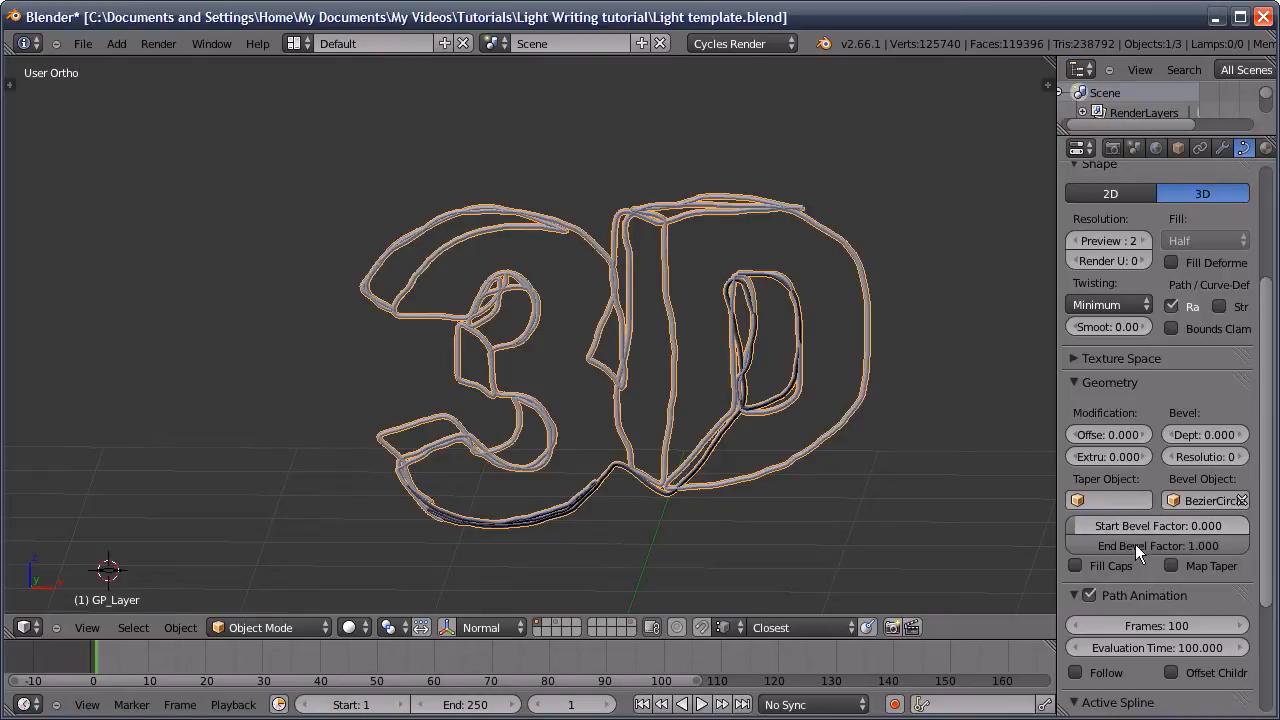
pyautogui.moveTo(1232, 542); pyautogui.dragTo(1210, 604)
pyautogui.moveTo(1081, 525); pyautogui.dragTo(1185, 536)
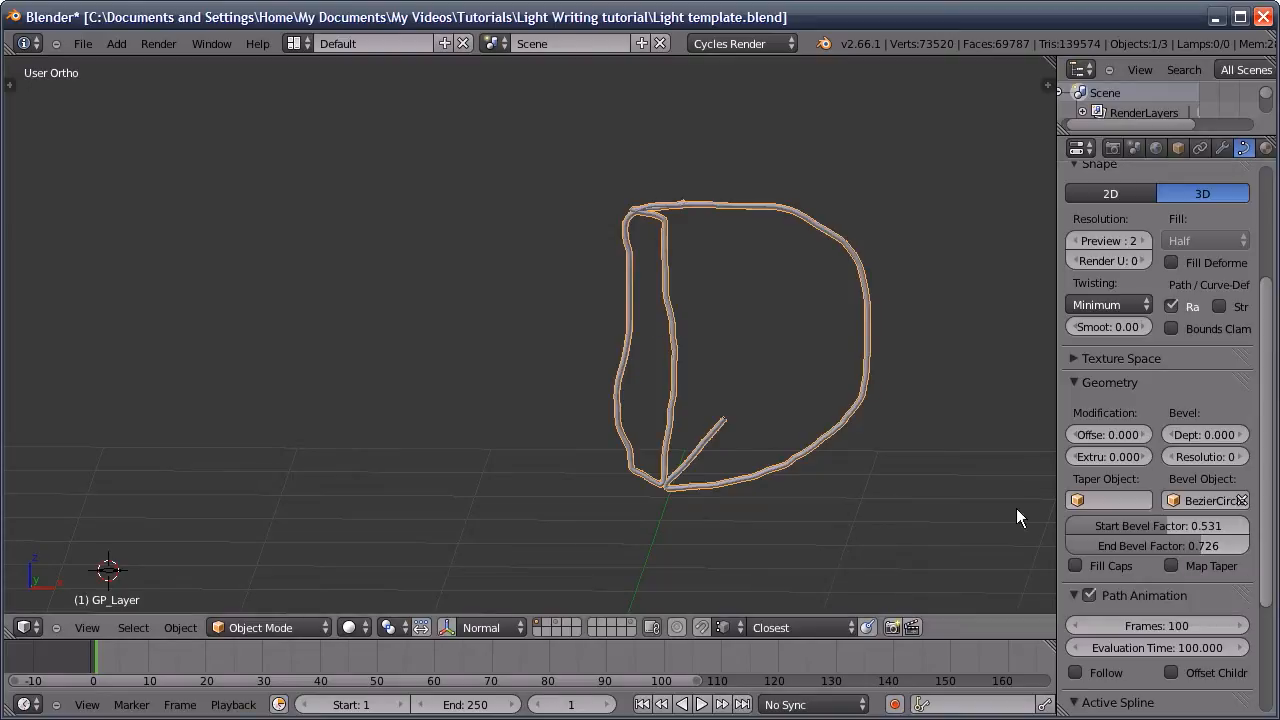
# Set the GP_Layer curve's Start and End Bevel Factors to 0.000 and keyframe both at frame 1
pyautogui.moveTo(1179, 537); pyautogui.dragTo(1062, 536)
pyautogui.moveTo(1133, 518); pyautogui.dragTo(1000, 532)
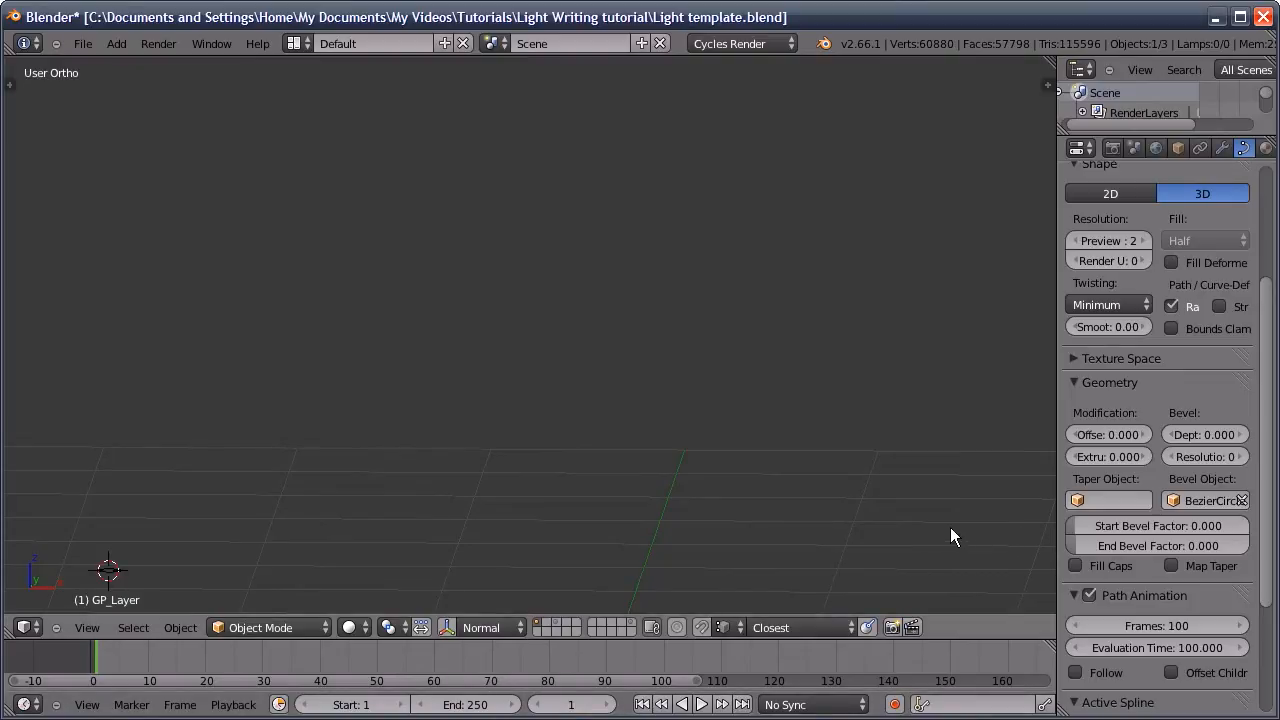
pyautogui.press('i')
pyautogui.press('i')
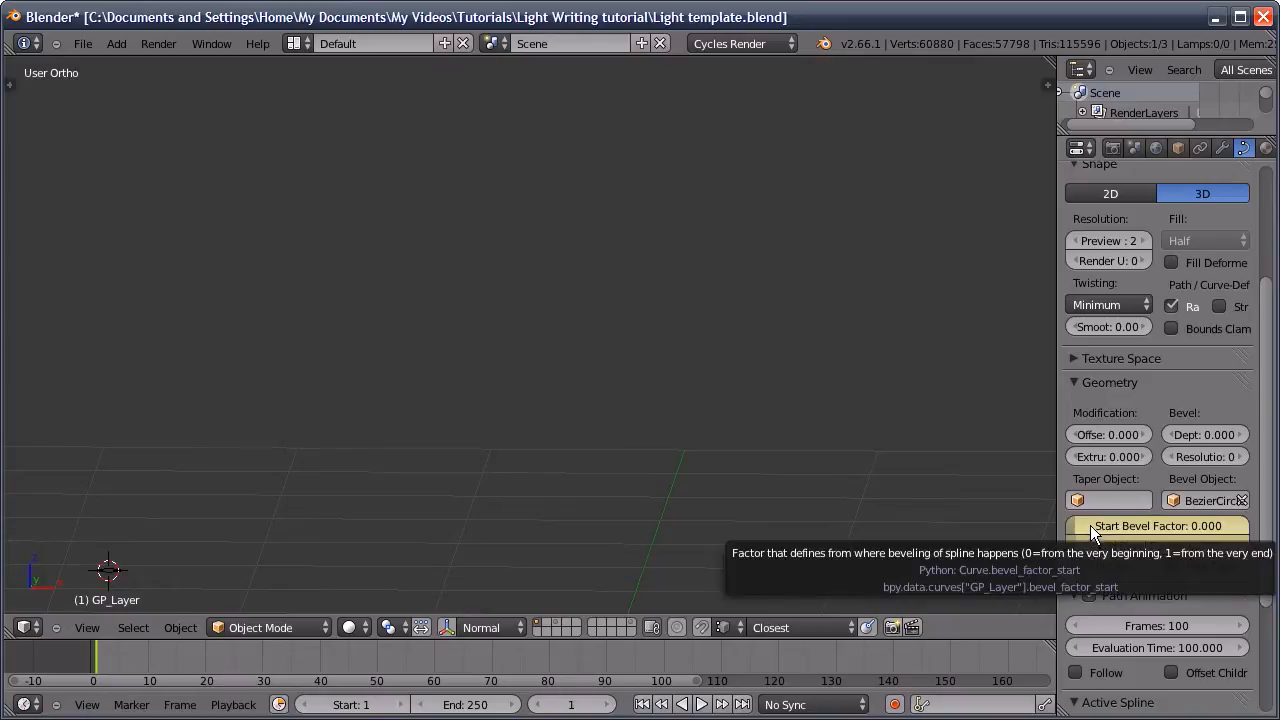
# At frame 100, set the End Bevel Factor to 1.000 and keyframe it
pyautogui.click(572, 705)
pyautogui.write('100')
pyautogui.press('Return')
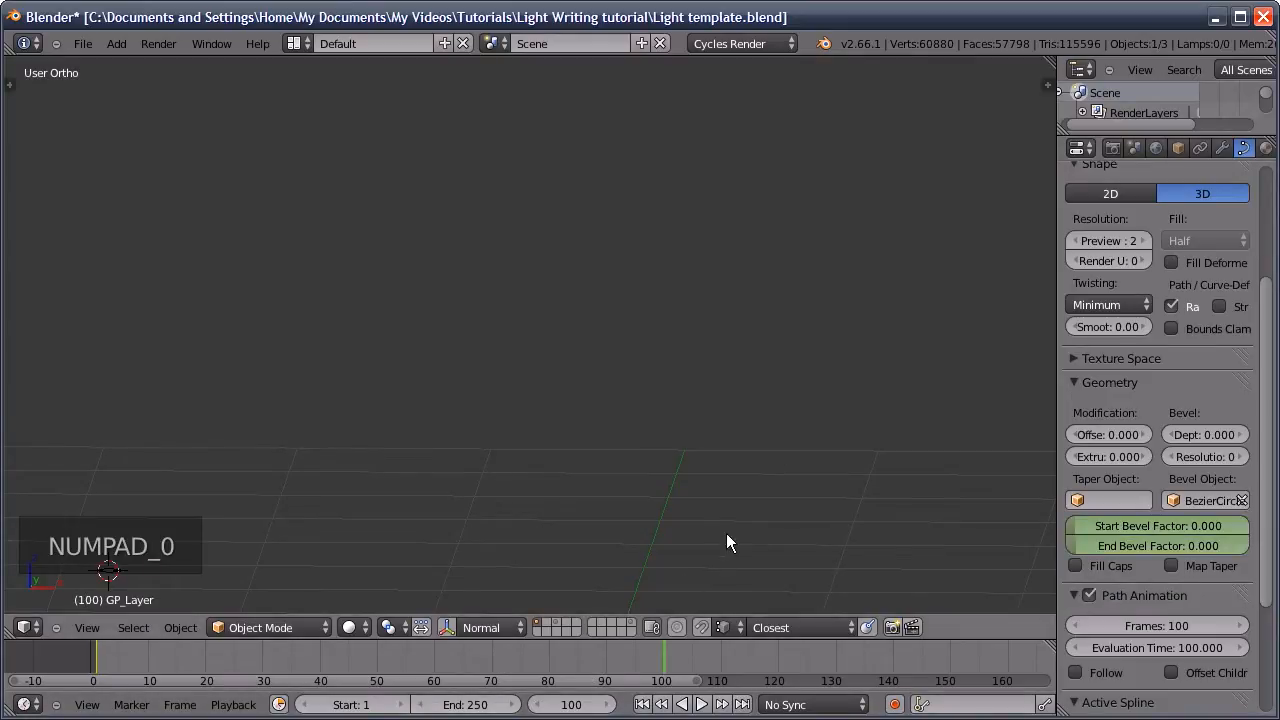
pyautogui.moveTo(1089, 538); pyautogui.dragTo(1216, 540)
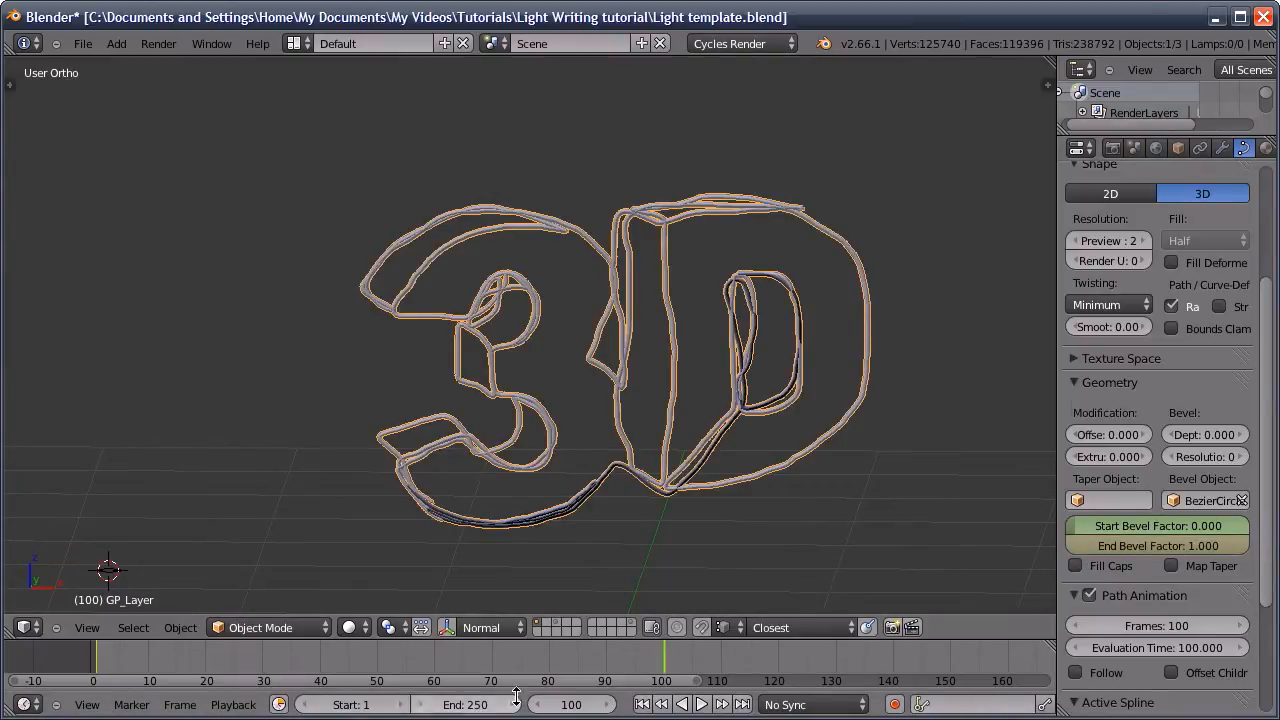
# At frame 45, keyframe the Start Bevel Factor at 0.000
pyautogui.click(570, 705)
pyautogui.write('45')
pyautogui.press('Return')
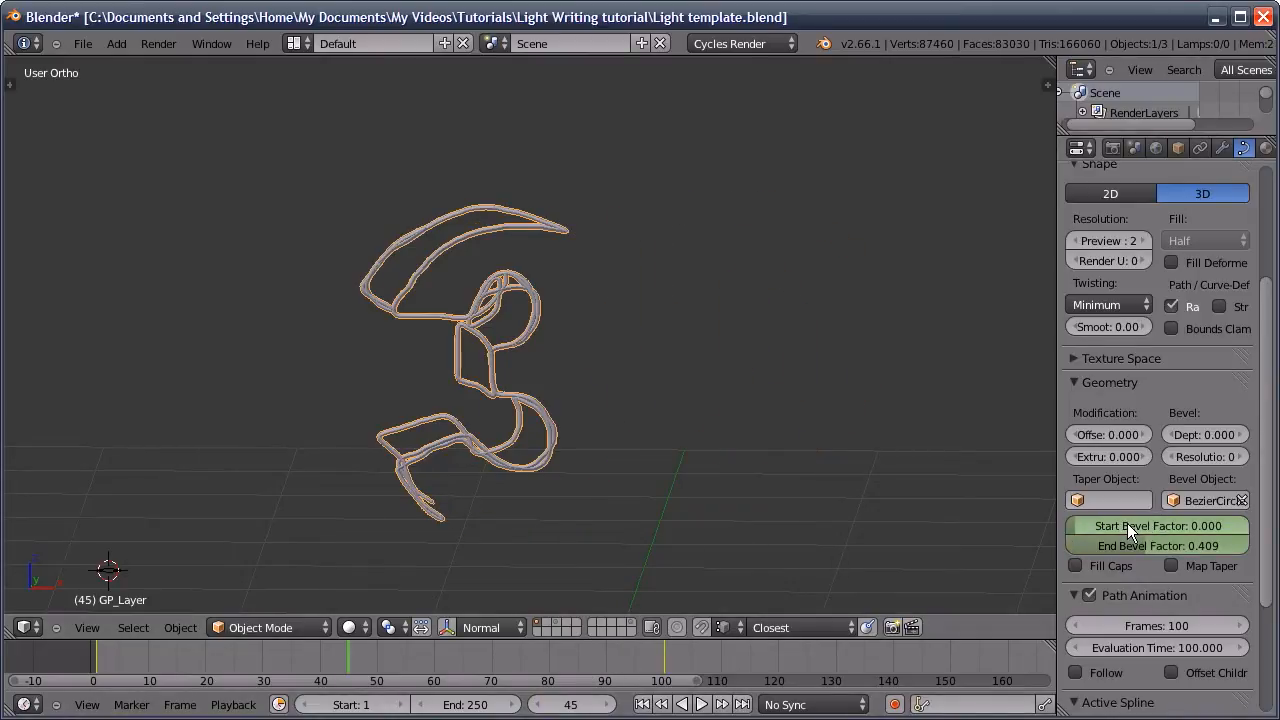
pyautogui.press('i')
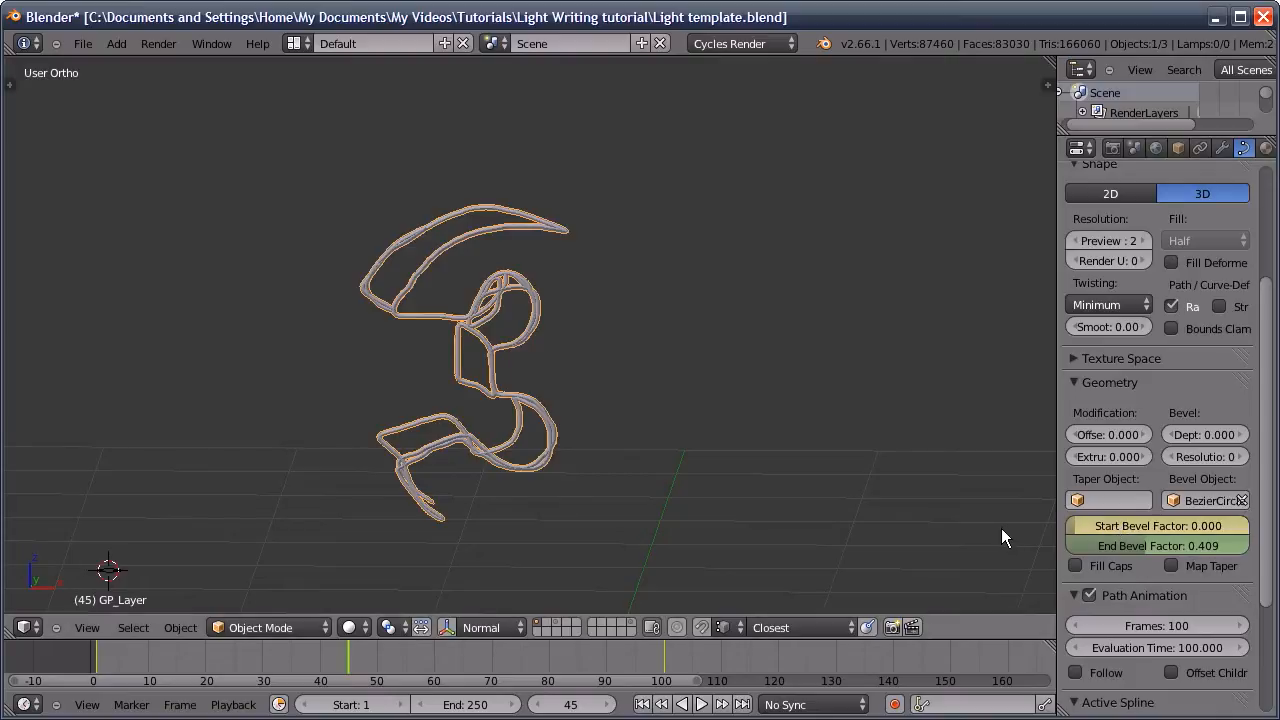
# At frame 105, set the Start Bevel Factor to 1.000 and keyframe it
pyautogui.click(569, 703)
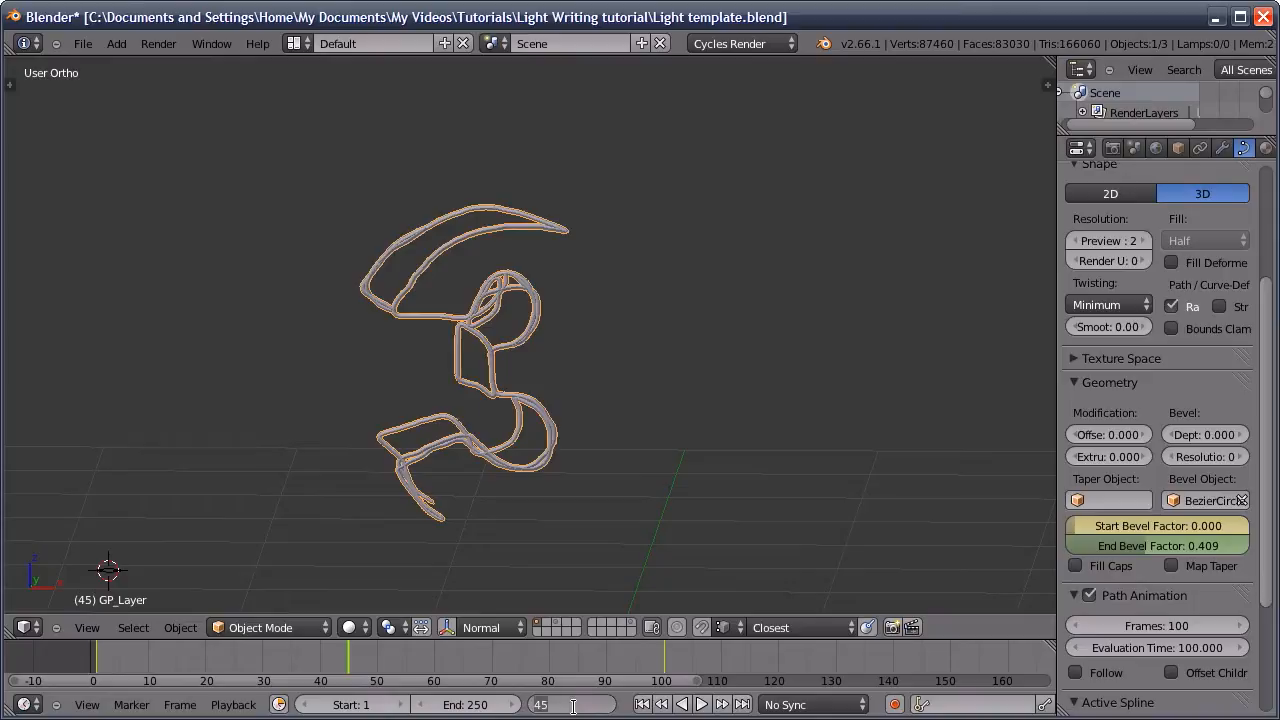
pyautogui.write('105')
pyautogui.press('Return')
pyautogui.moveTo(1081, 522); pyautogui.dragTo(1266, 524)
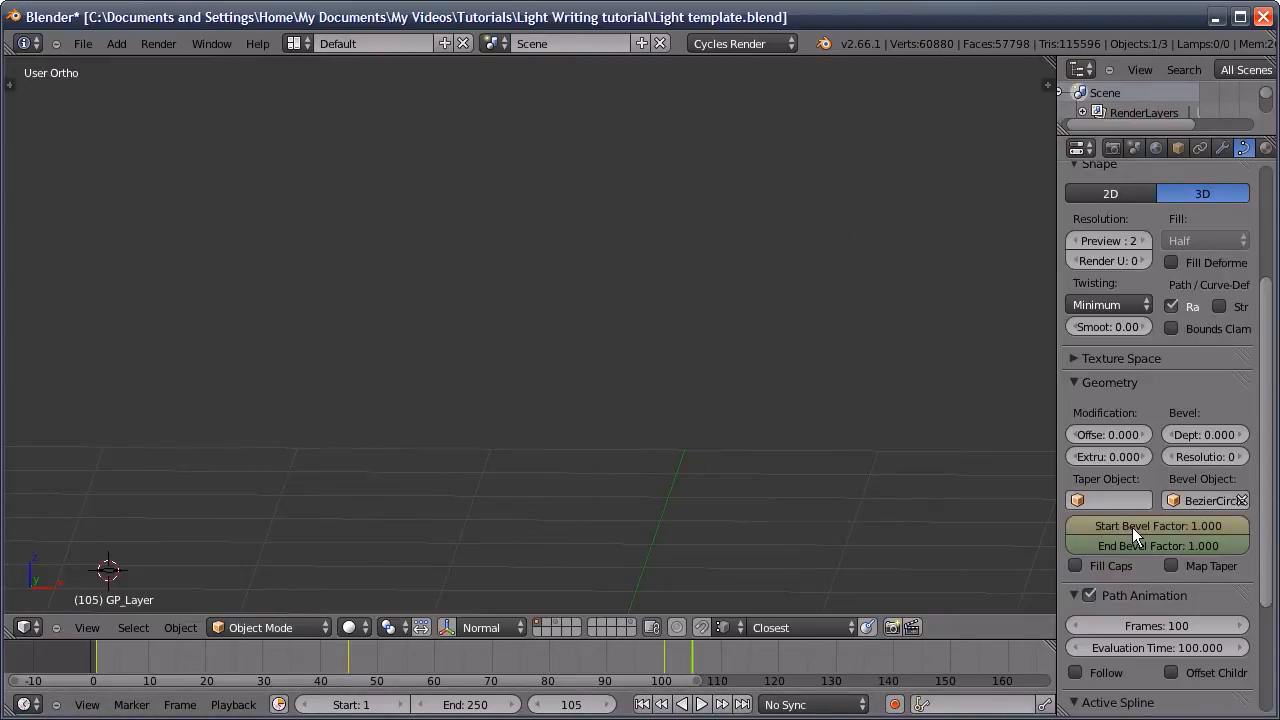
# Keyframe the End Bevel Factor at 1.000 on frame 105 and scrub the timeline to preview the light stroke
pyautogui.press('i')
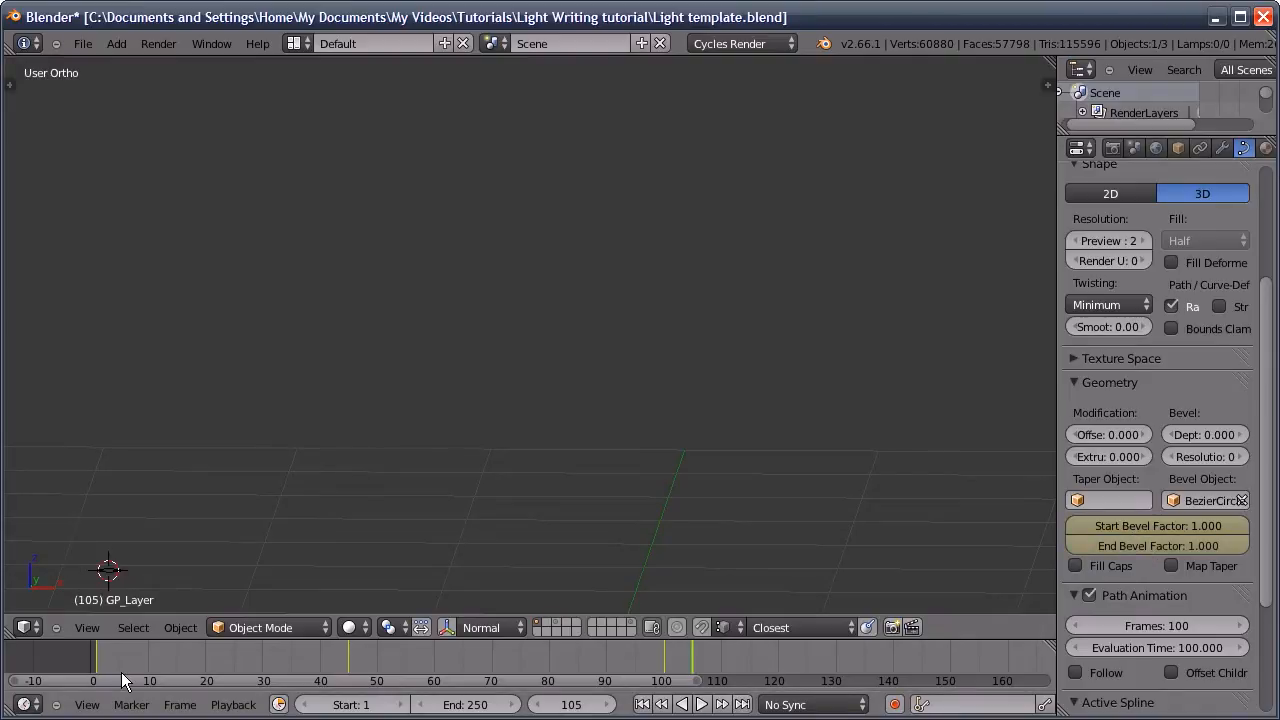
pyautogui.moveTo(77, 655); pyautogui.dragTo(646, 628)
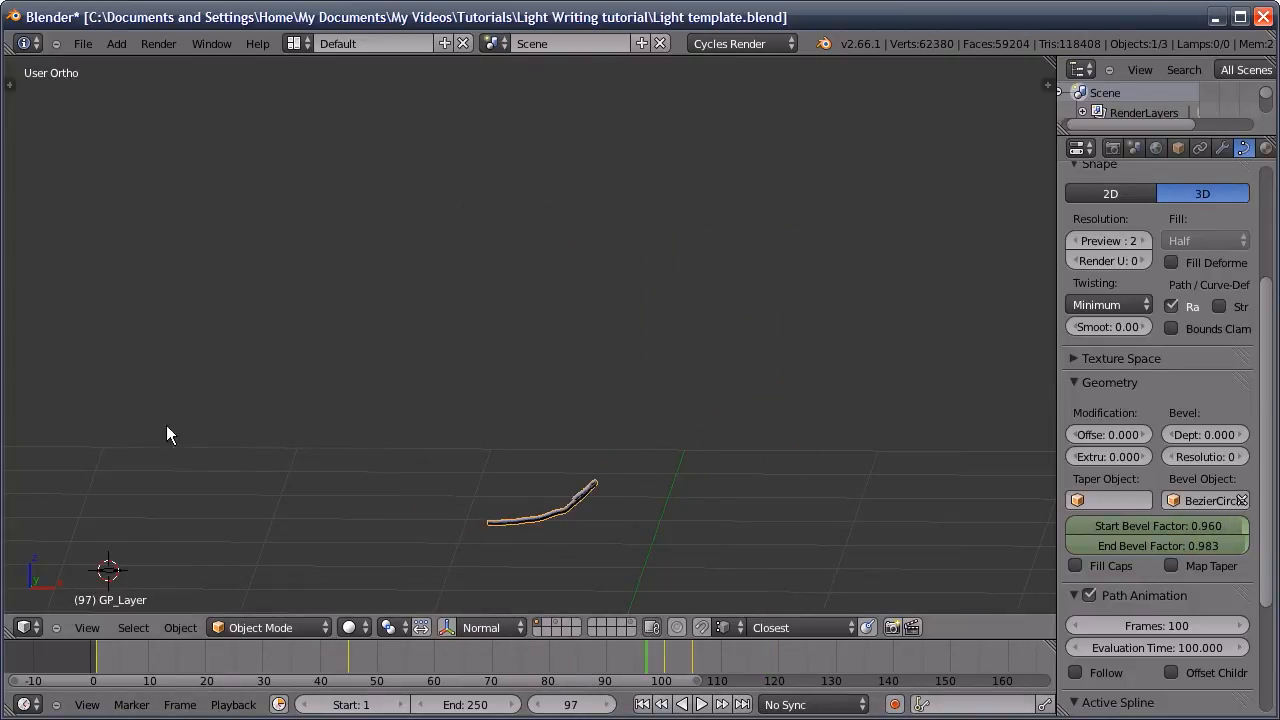
# Open the DopeSheet and duplicate the bevel factor keyframes at frame 105 to about frame 110
pyautogui.click(26, 627)
pyautogui.click(73, 541)
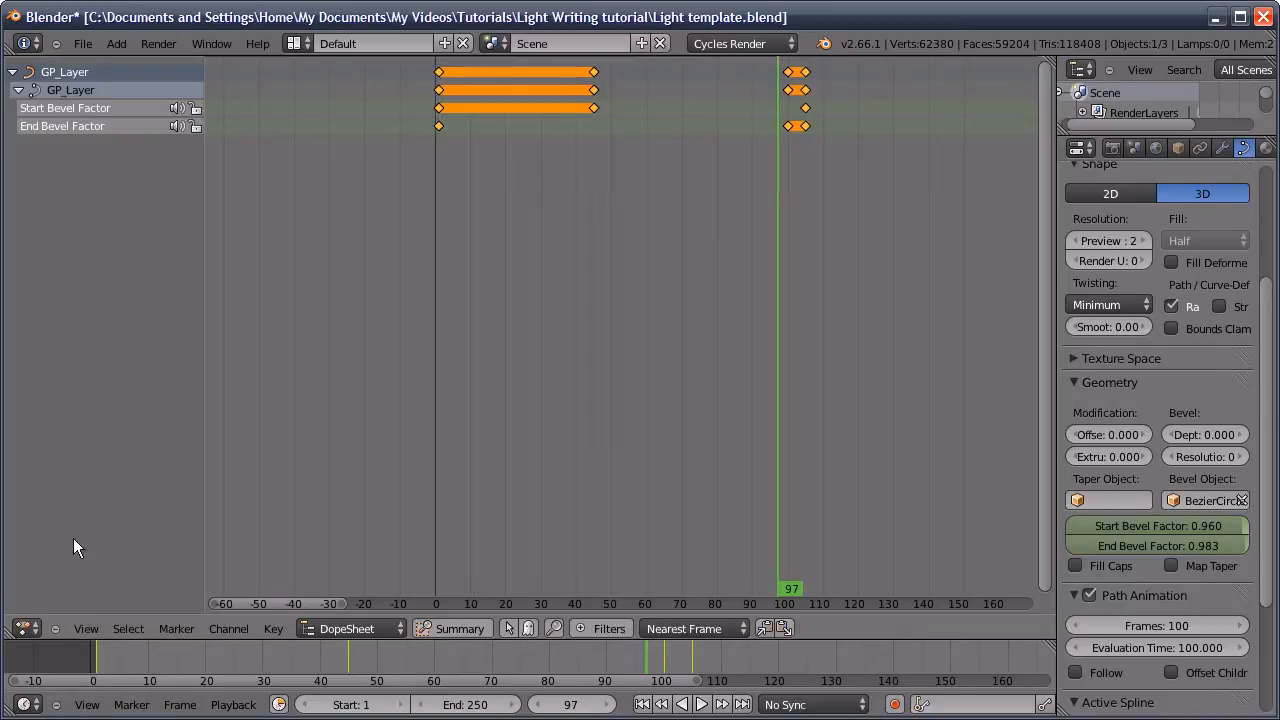
pyautogui.moveTo(605, 214); pyautogui.dragTo(581, 290, button='middle')
pyautogui.moveTo(582, 340); pyautogui.dragTo(614, 370, button='middle')
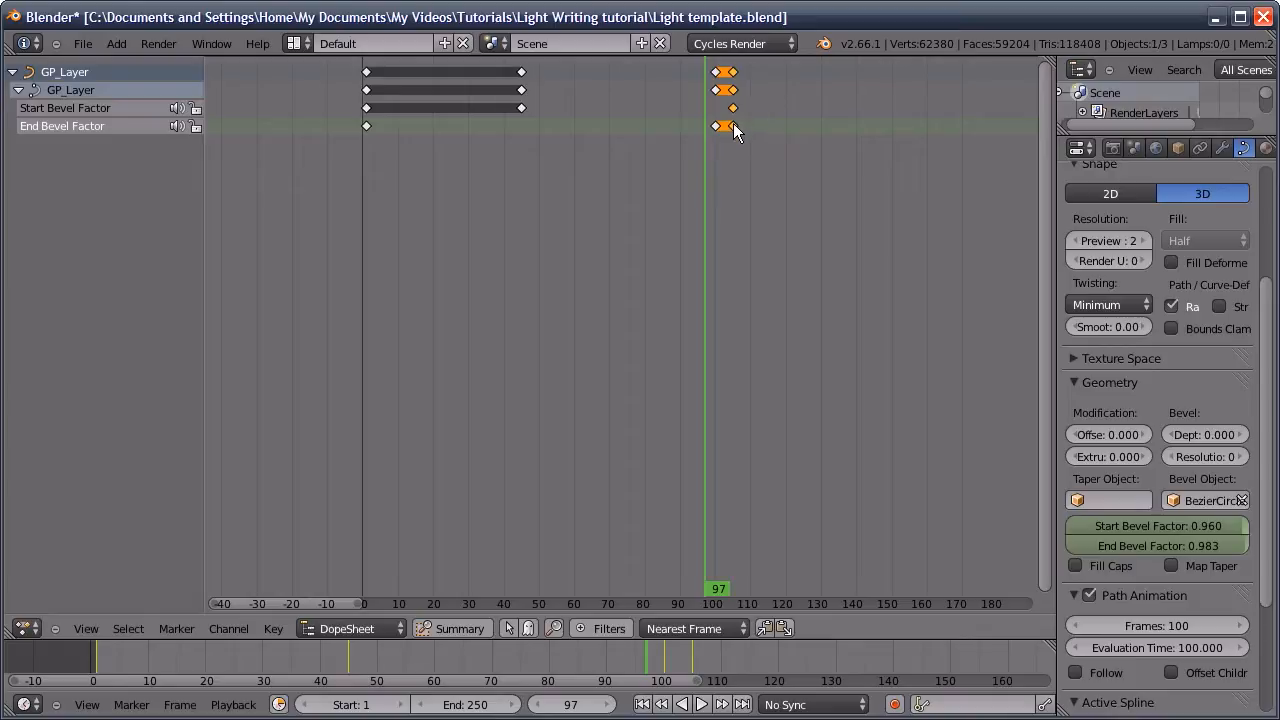
pyautogui.hotkey('shift', 'd')
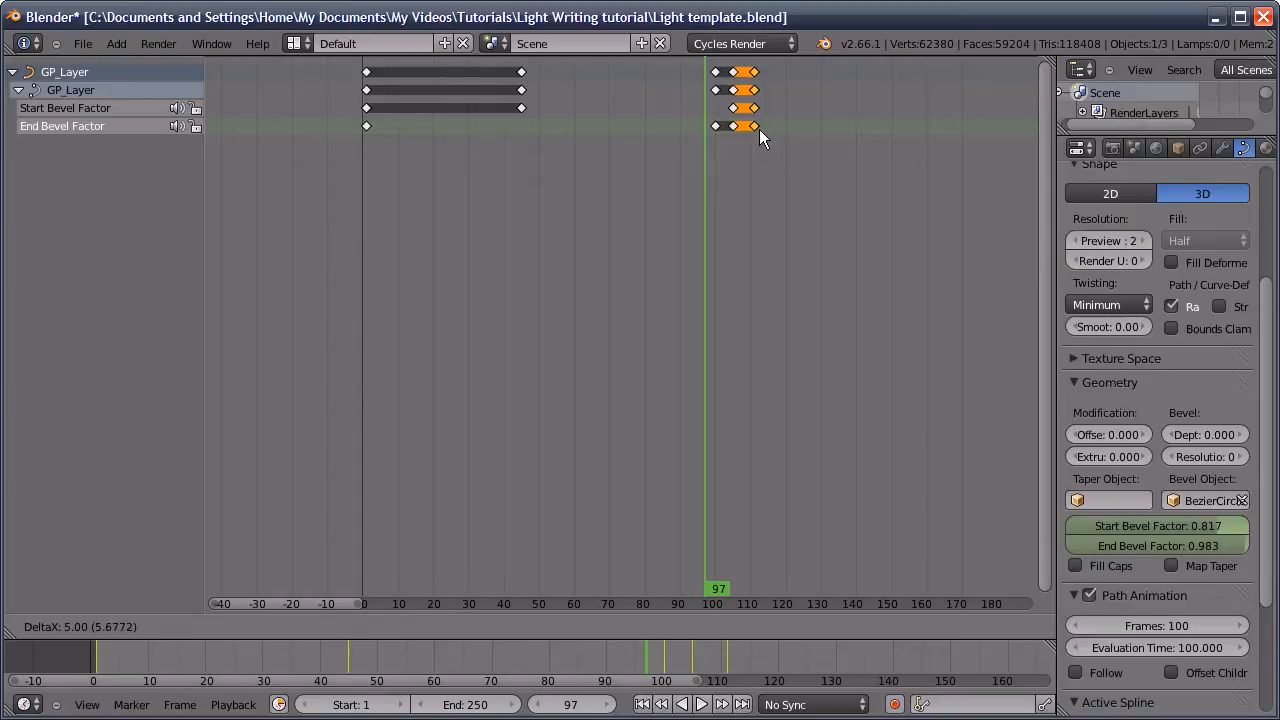
pyautogui.click(760, 130)
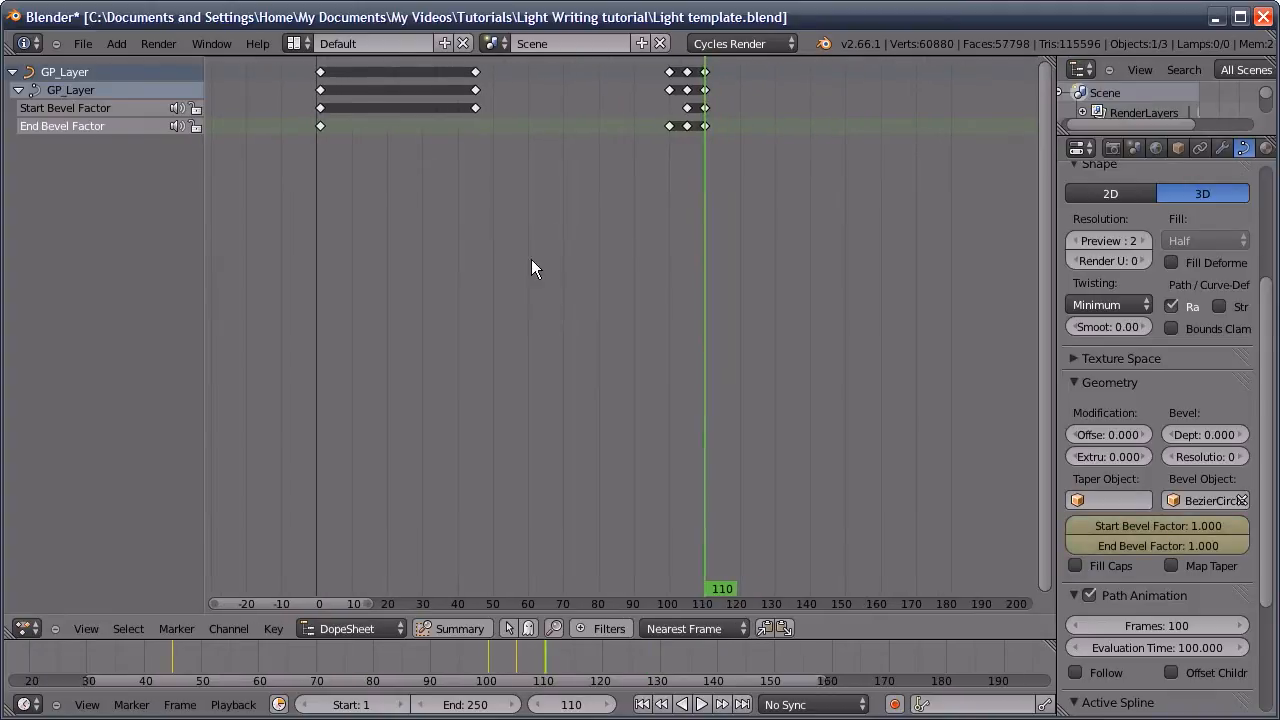
# Duplicate all the keyframes and place the copies directly after the last keyframe, starting at frame 111
pyautogui.moveTo(468, 216); pyautogui.dragTo(439, 229, button='middle')
pyautogui.press('a')
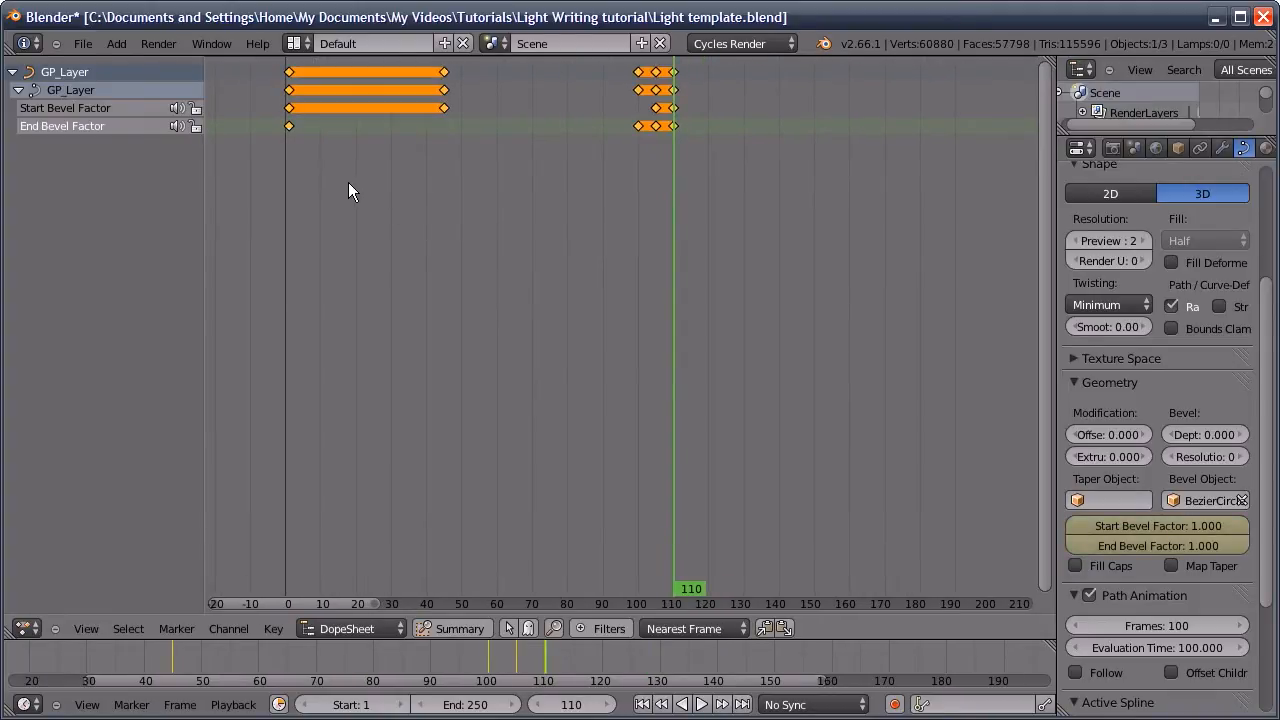
pyautogui.hotkey('shift', 'd')
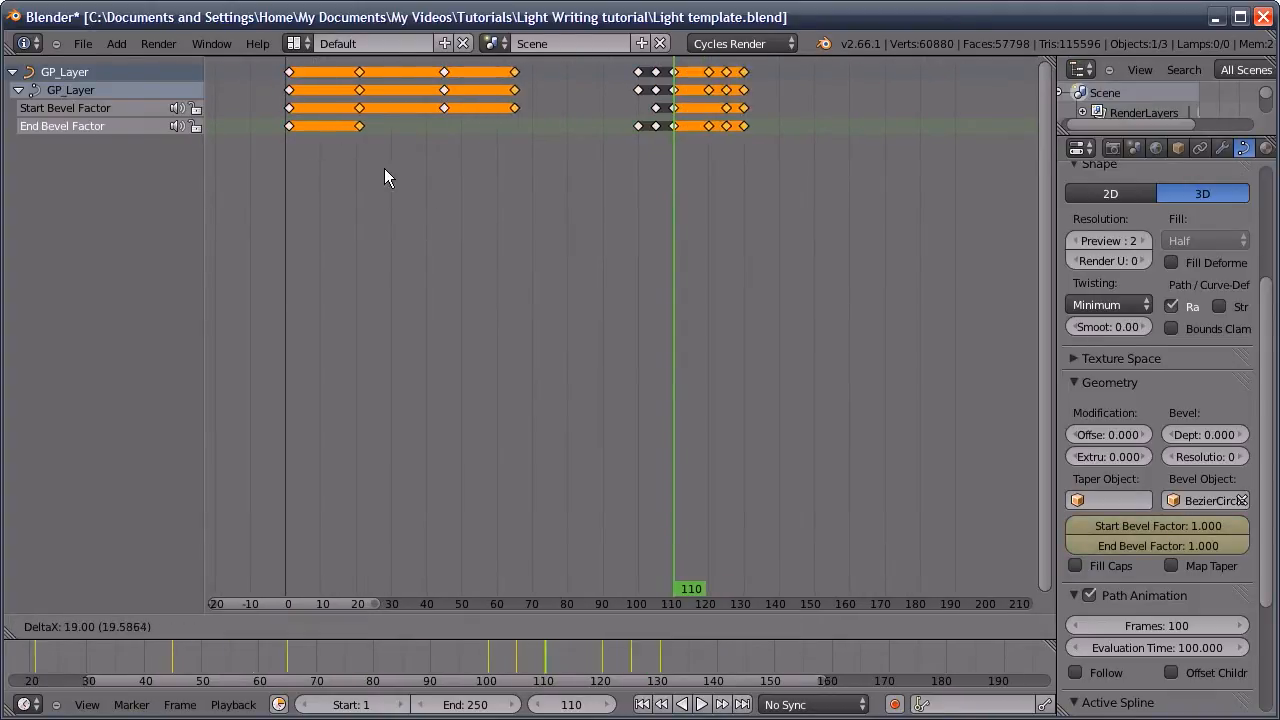
pyautogui.click(696, 161)
pyautogui.keyDown('ctrl'); pyautogui.moveTo(680, 106); pyautogui.dragTo(540, 140, button='middle'); pyautogui.keyUp('ctrl')
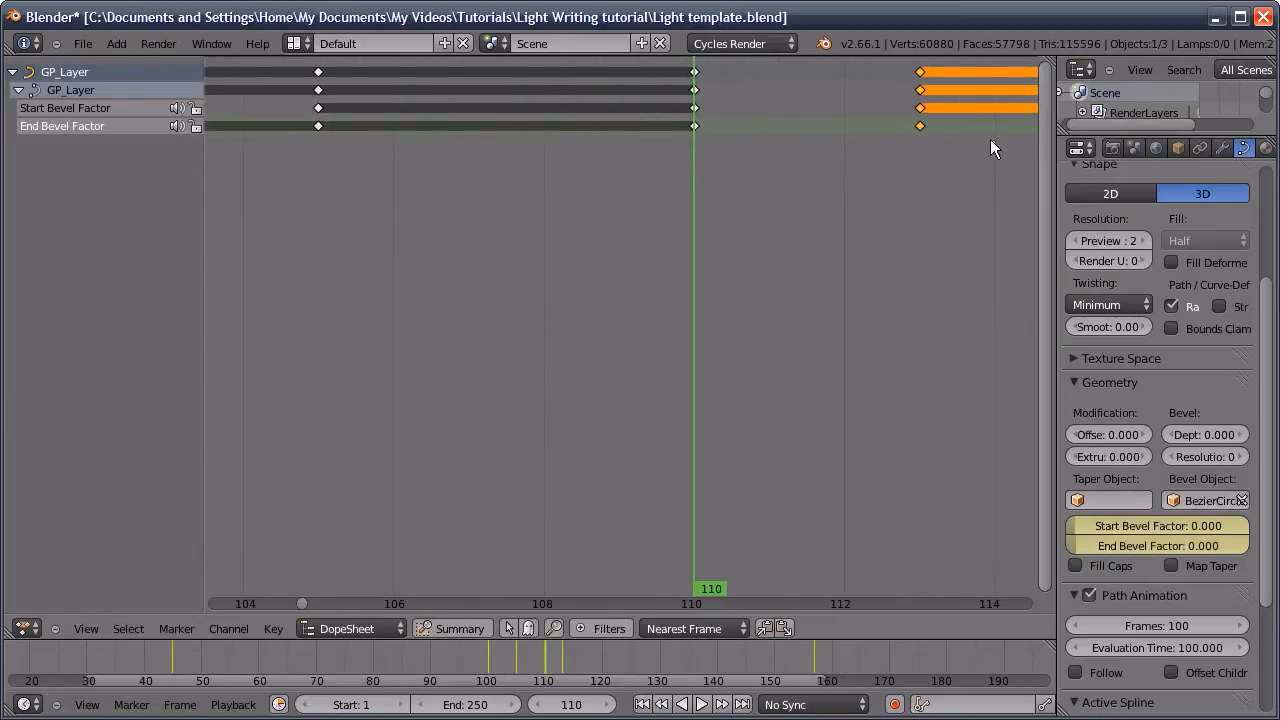
pyautogui.press('g')
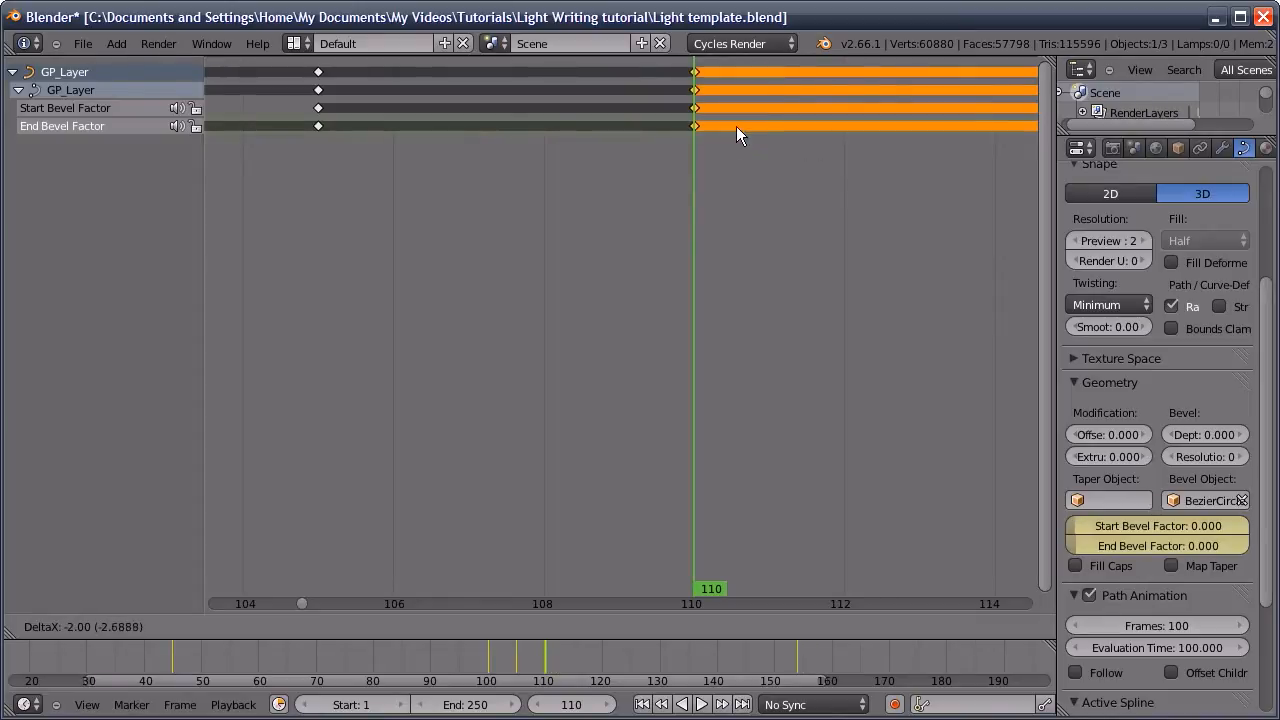
pyautogui.click(759, 131)
pyautogui.press('g')
pyautogui.rightClick(723, 130)
pyautogui.press('Home')
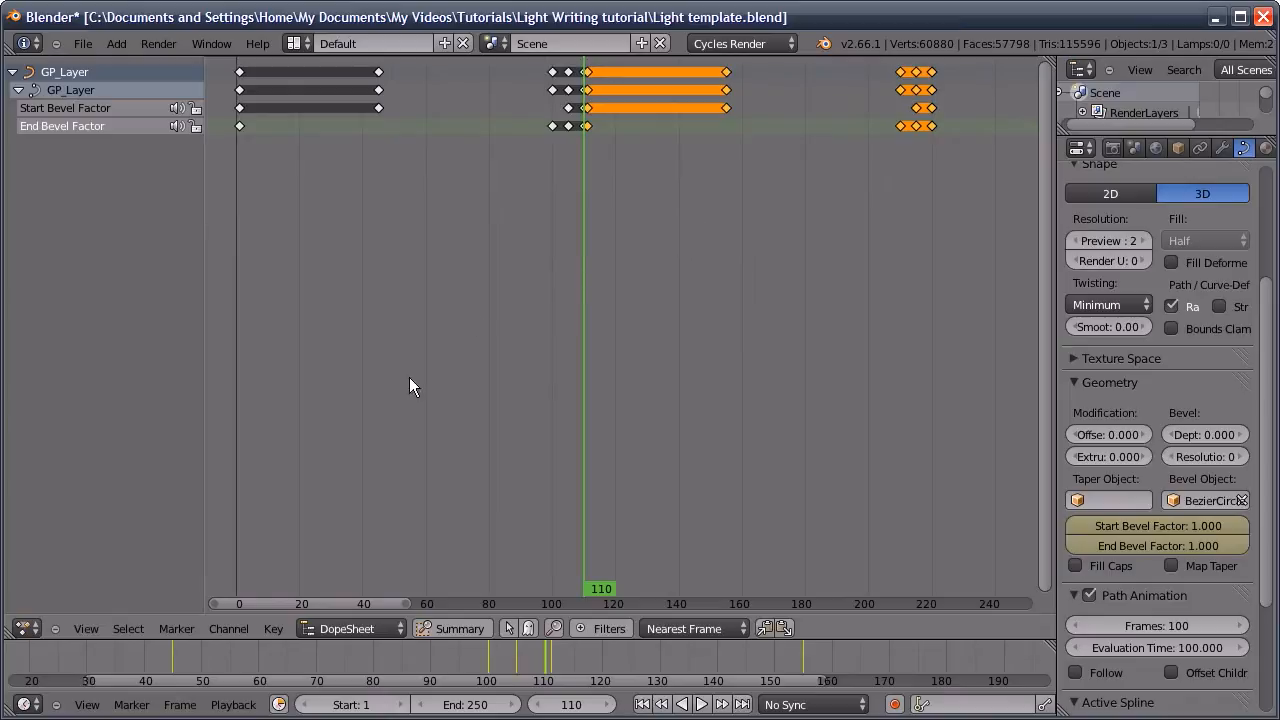
# Return to the 3D View and scrub the timeline to frame 163 to check the repeated light stroke
pyautogui.click(26, 628)
pyautogui.click(45, 606)
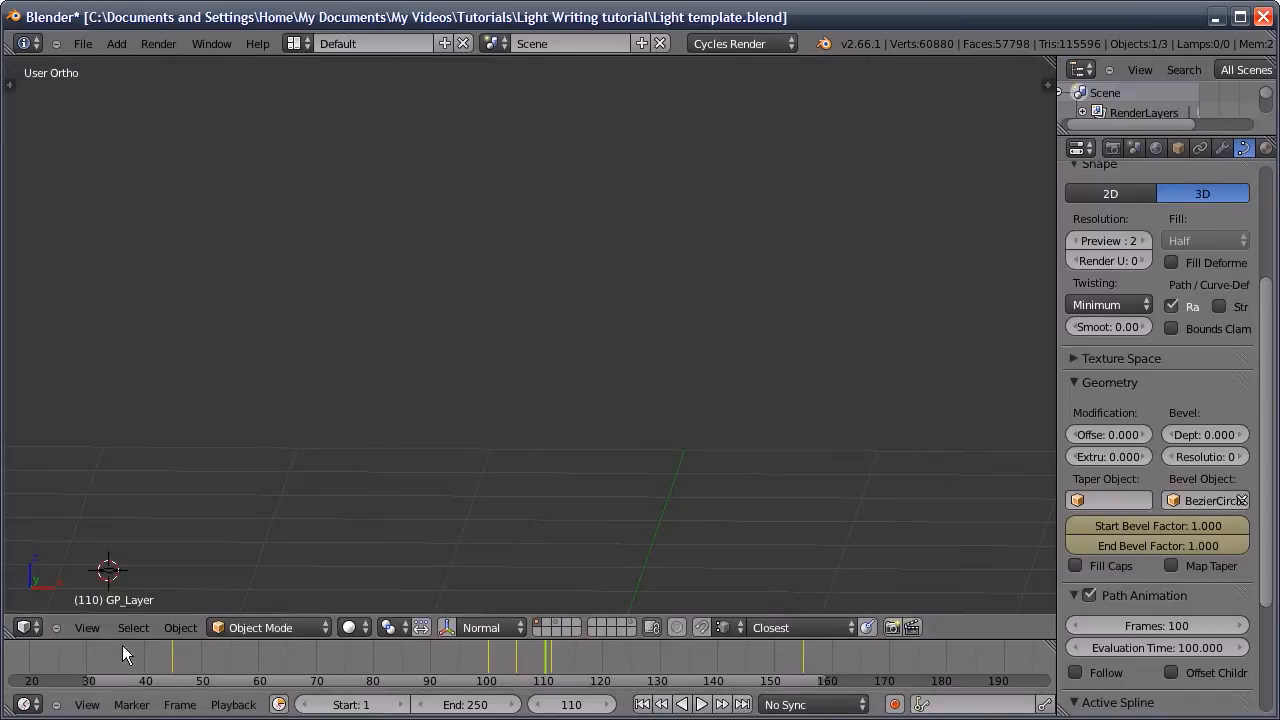
pyautogui.keyDown('ctrl'); pyautogui.scroll(5, 150, 670); pyautogui.keyUp('ctrl')
pyautogui.moveTo(100, 671)
pyautogui.mouseDown()
pyautogui.moveTo(632, 647)
pyautogui.moveTo(1040, 658)
pyautogui.mouseUp()
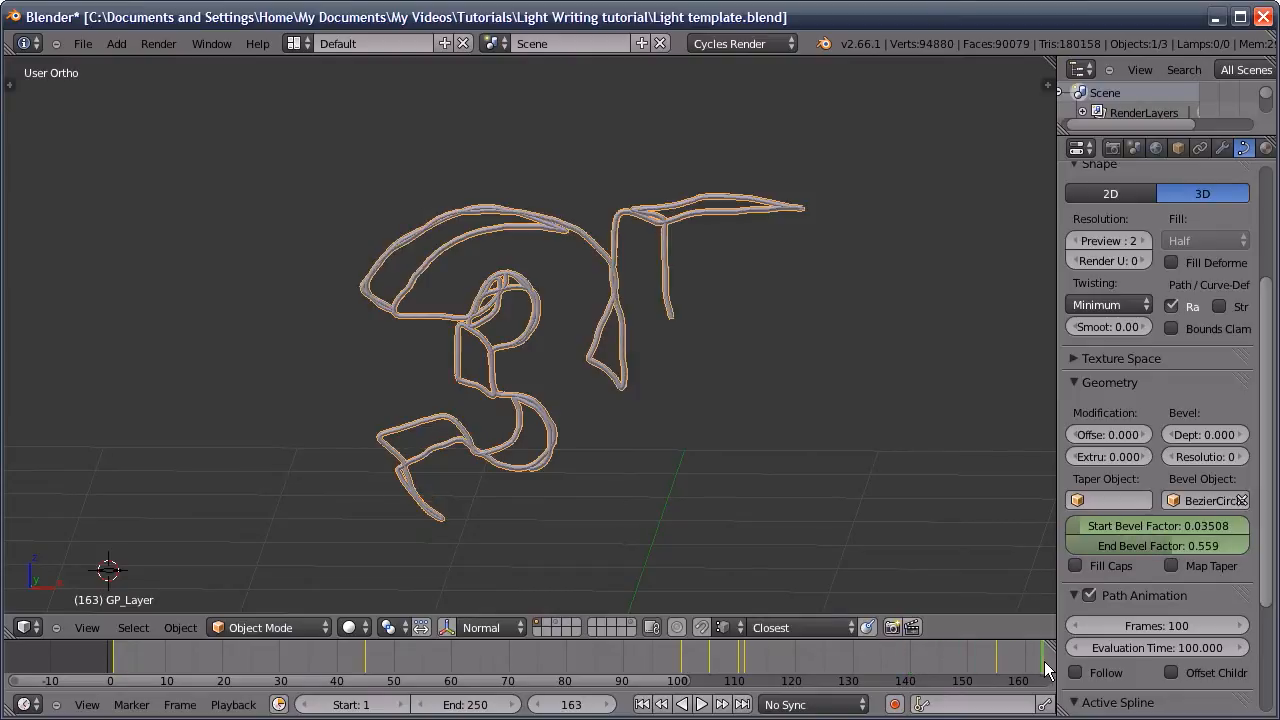
# In the DopeSheet, duplicate the second cycle's keyframes and place the copies directly after the keyframe at frame 220
pyautogui.click(22, 627)
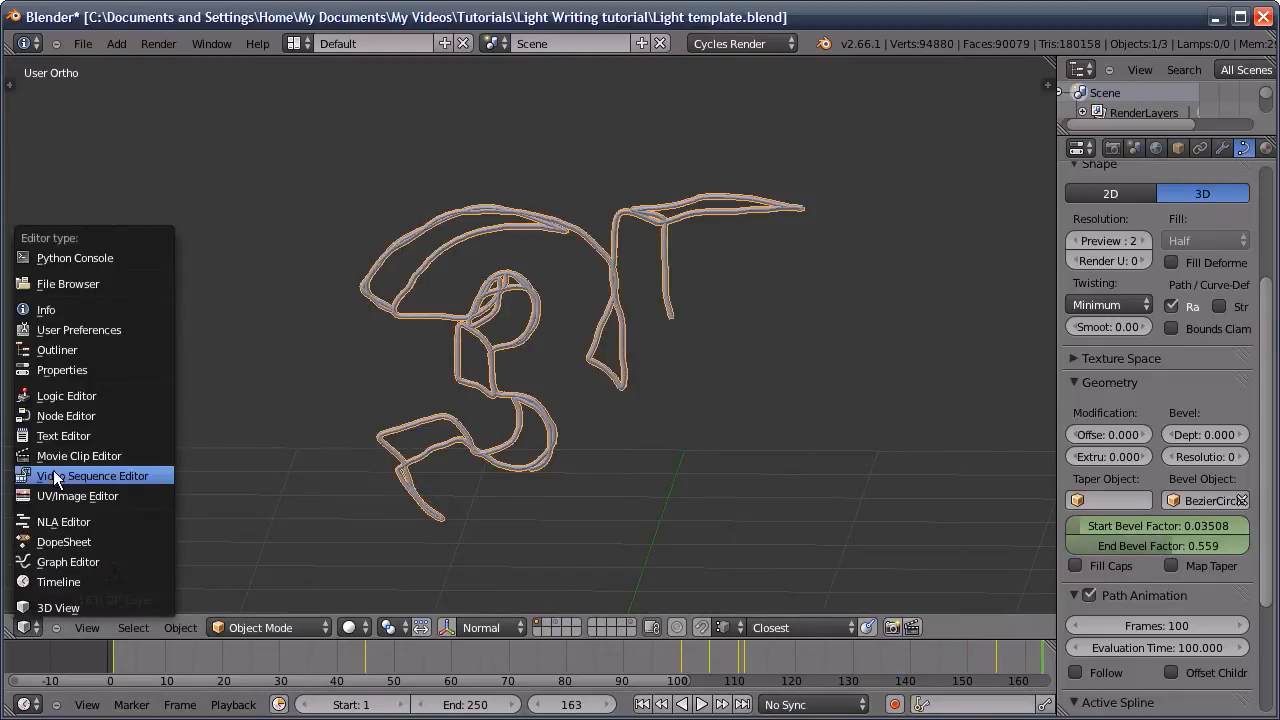
pyautogui.click(62, 541)
pyautogui.moveTo(776, 155); pyautogui.dragTo(343, 143, button='middle')
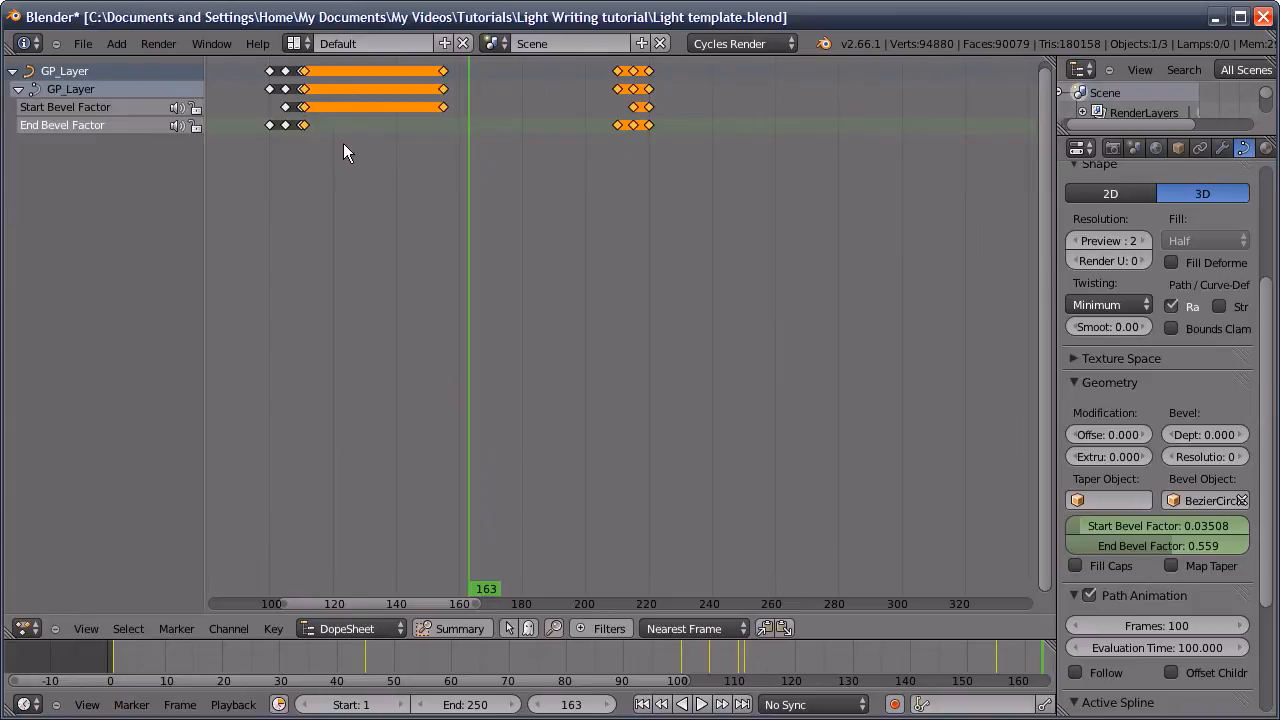
pyautogui.hotkey('shift', 'd')
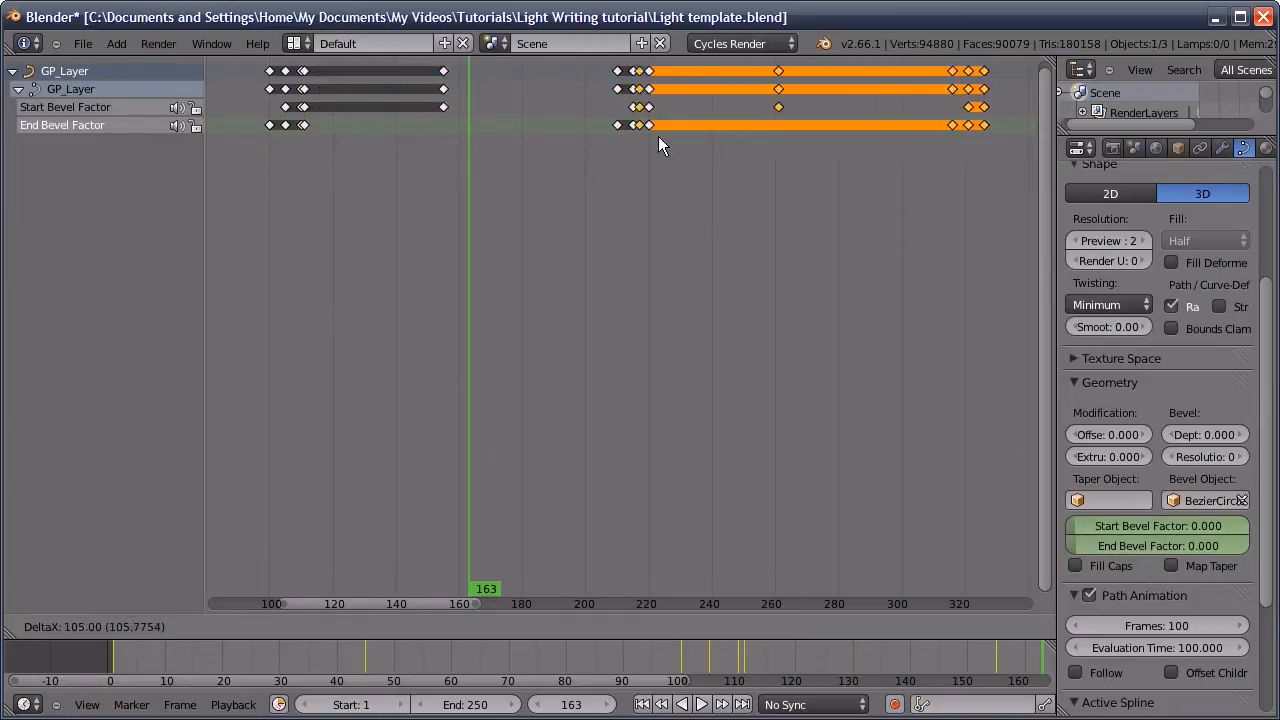
pyautogui.click(677, 144)
pyautogui.scroll(1, 633, 105)
pyautogui.scroll(10, 633, 105)
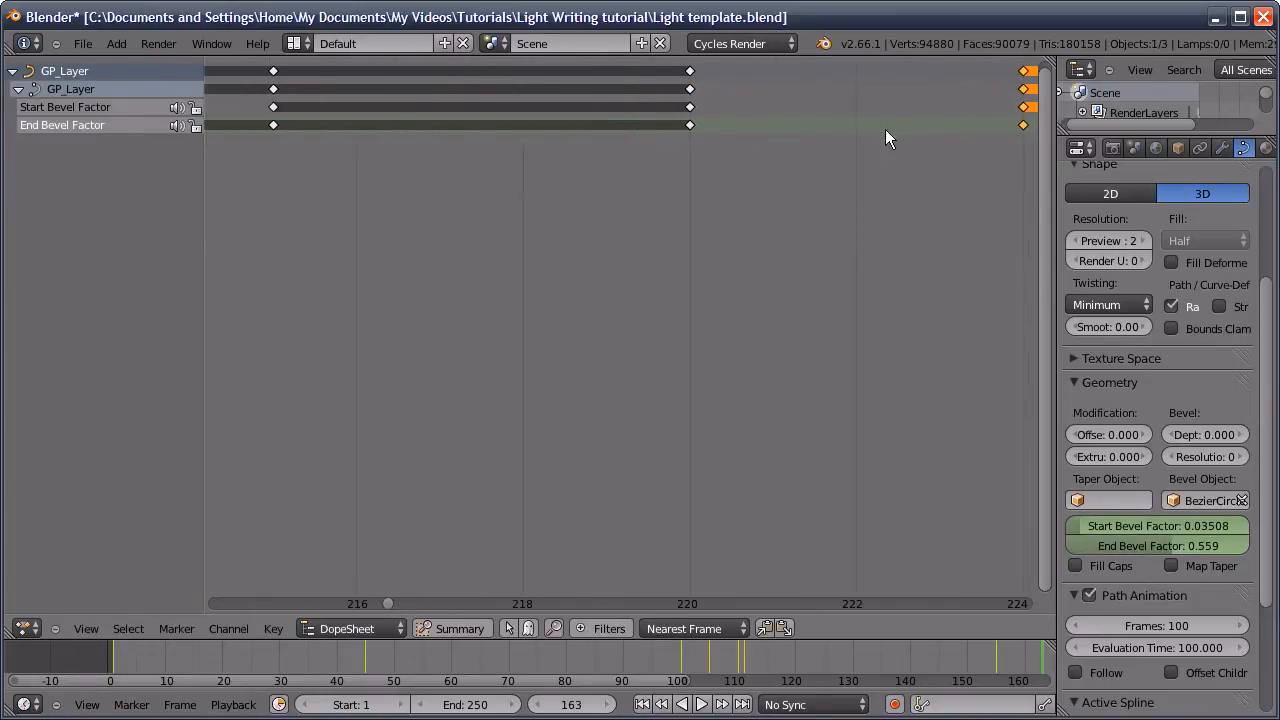
pyautogui.press('g')
pyautogui.click(678, 133)
pyautogui.scroll(-14, 857, 178)
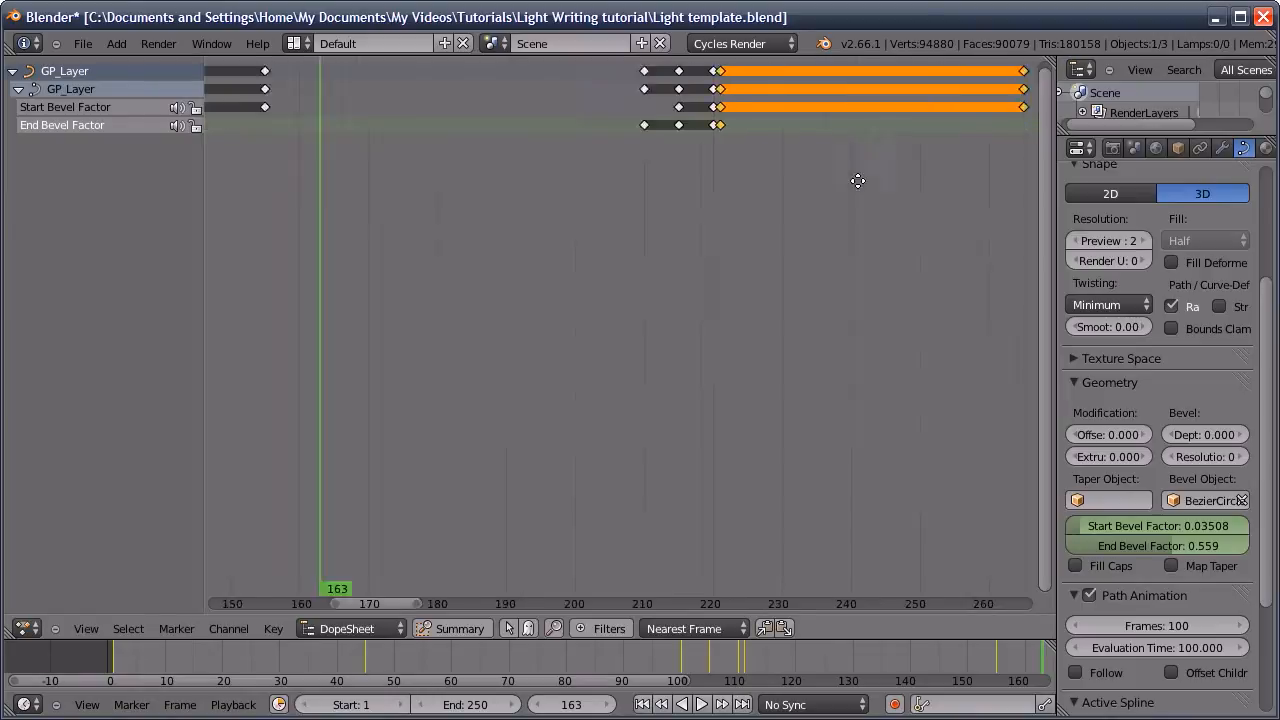
# Select all the keyframes, duplicate them and place the copies directly after the last keyframe at frame 330
pyautogui.press('a')
pyautogui.press('a')
pyautogui.hotkey('shift', 'd')
pyautogui.click(834, 133)
pyautogui.keyDown('ctrl'); pyautogui.moveTo(822, 133); pyautogui.dragTo(920, 112, button='middle'); pyautogui.keyUp('ctrl')
pyautogui.press('g')
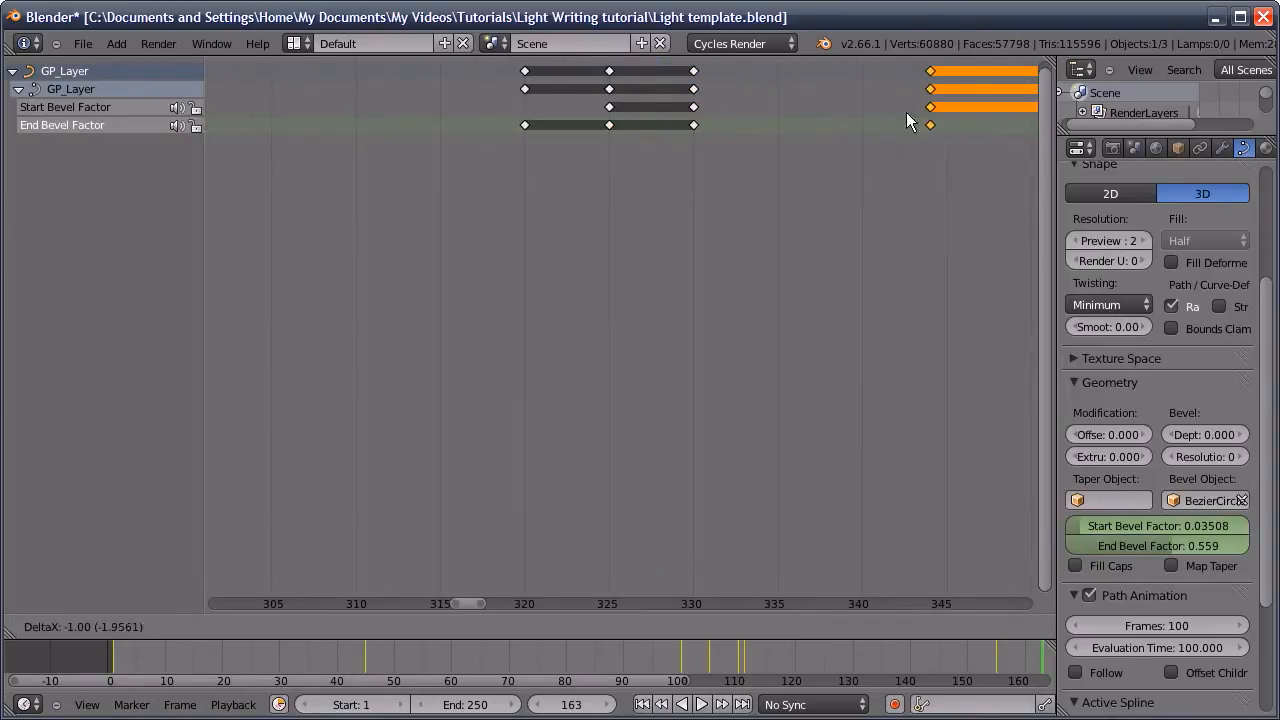
pyautogui.click(702, 129)
pyautogui.keyDown('ctrl'); pyautogui.moveTo(645, 135); pyautogui.dragTo(727, 268, button='middle'); pyautogui.keyUp('ctrl')
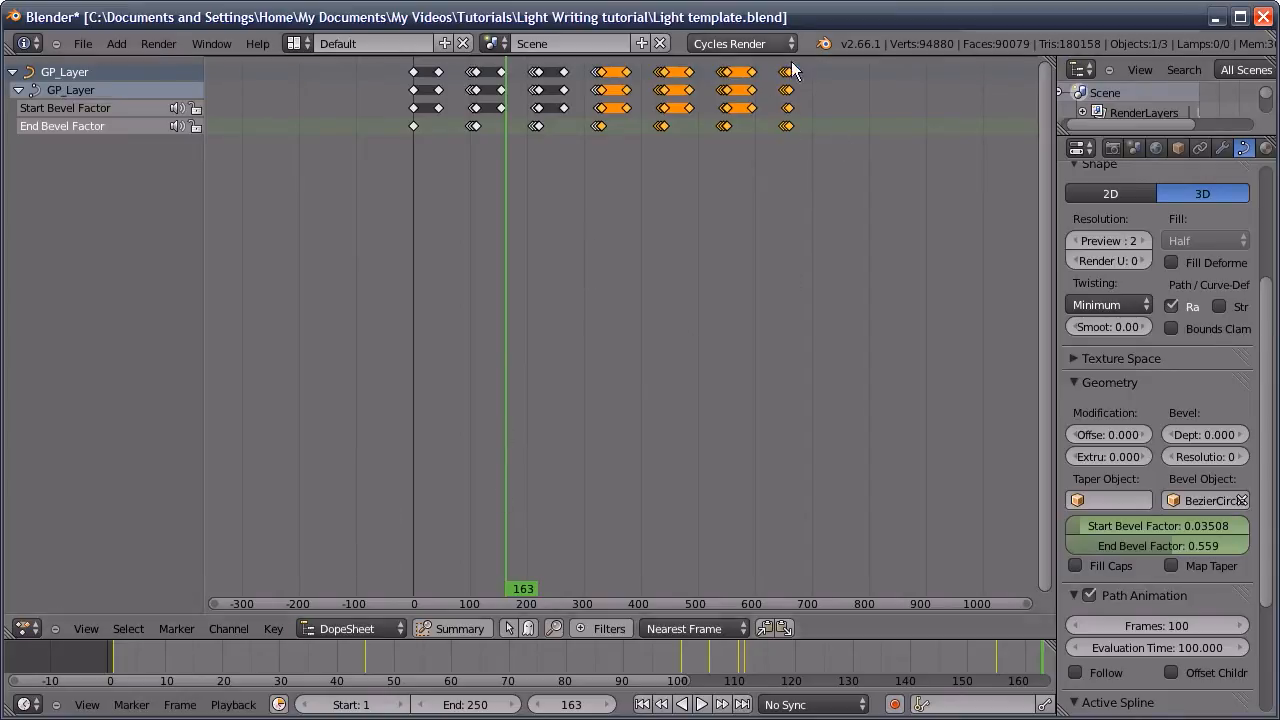
# Box-select all keyframes from frame 110 onward, leaving the first cycle's earlier keyframes unselected
pyautogui.keyDown('ctrl'); pyautogui.moveTo(536, 207); pyautogui.dragTo(576, 246, button='middle'); pyautogui.keyUp('ctrl')
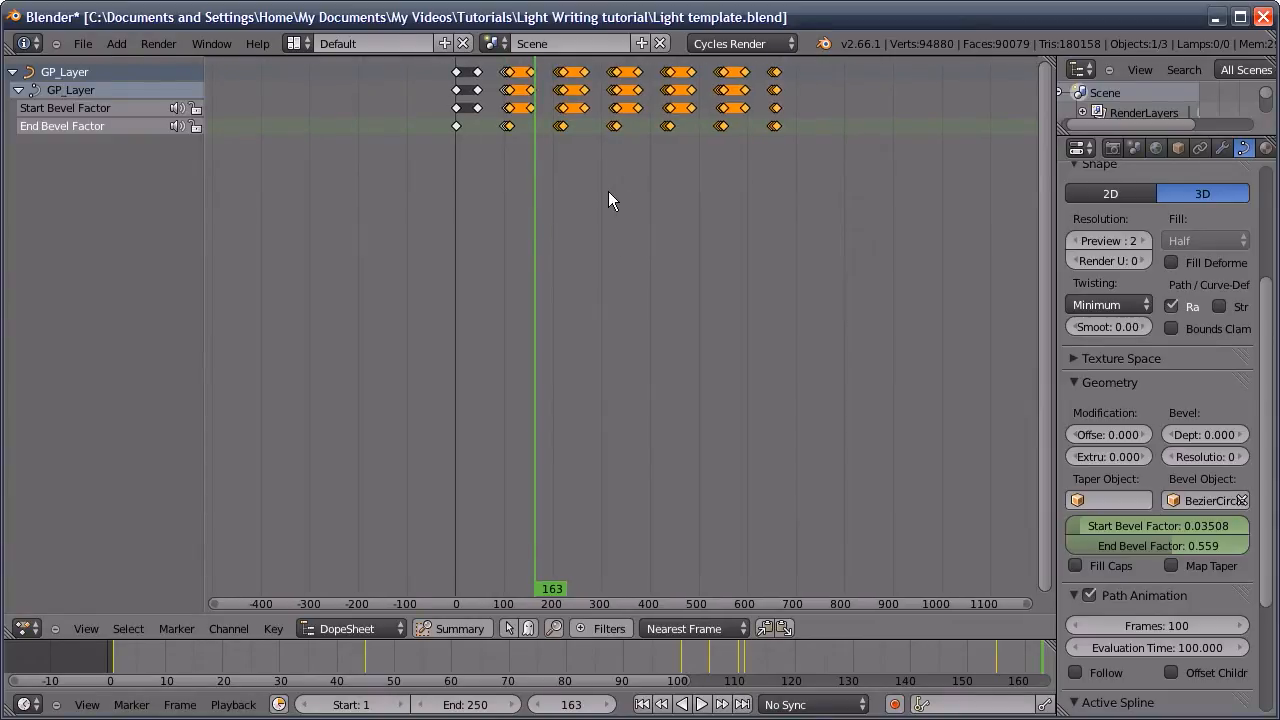
pyautogui.press('a')
pyautogui.press('b')
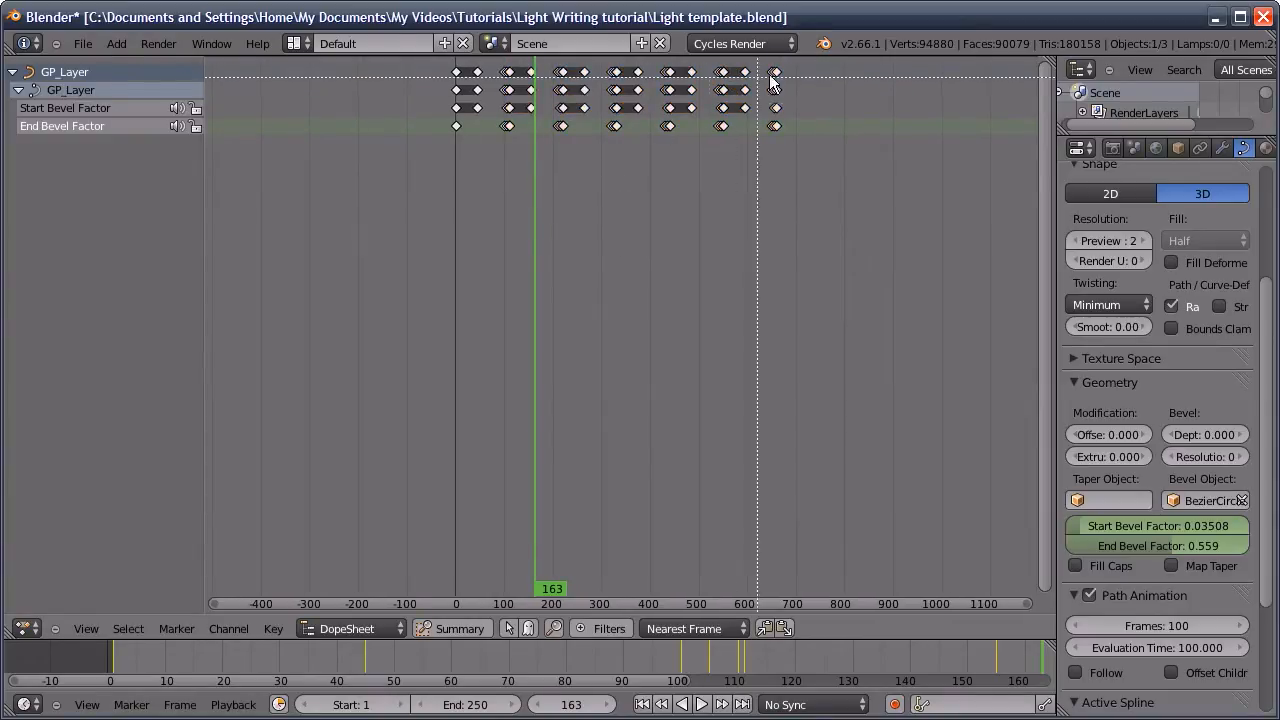
pyautogui.moveTo(801, 64); pyautogui.dragTo(700, 158)
pyautogui.moveTo(550, 200); pyautogui.dragTo(515, 194)
pyautogui.scroll(6, 510, 112)
pyautogui.press('b')
pyautogui.moveTo(575, 60); pyautogui.dragTo(558, 165)
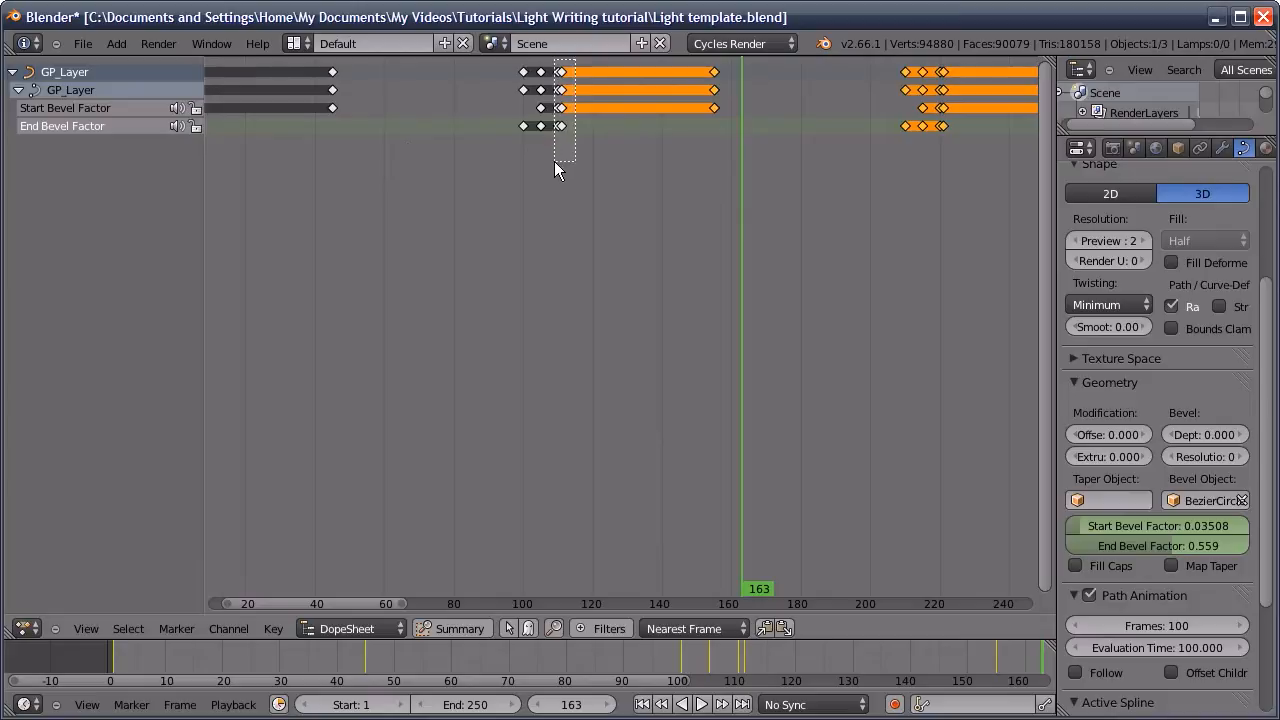
pyautogui.scroll(-8, 660, 210)
pyautogui.moveTo(741, 196); pyautogui.dragTo(550, 229, button='middle')
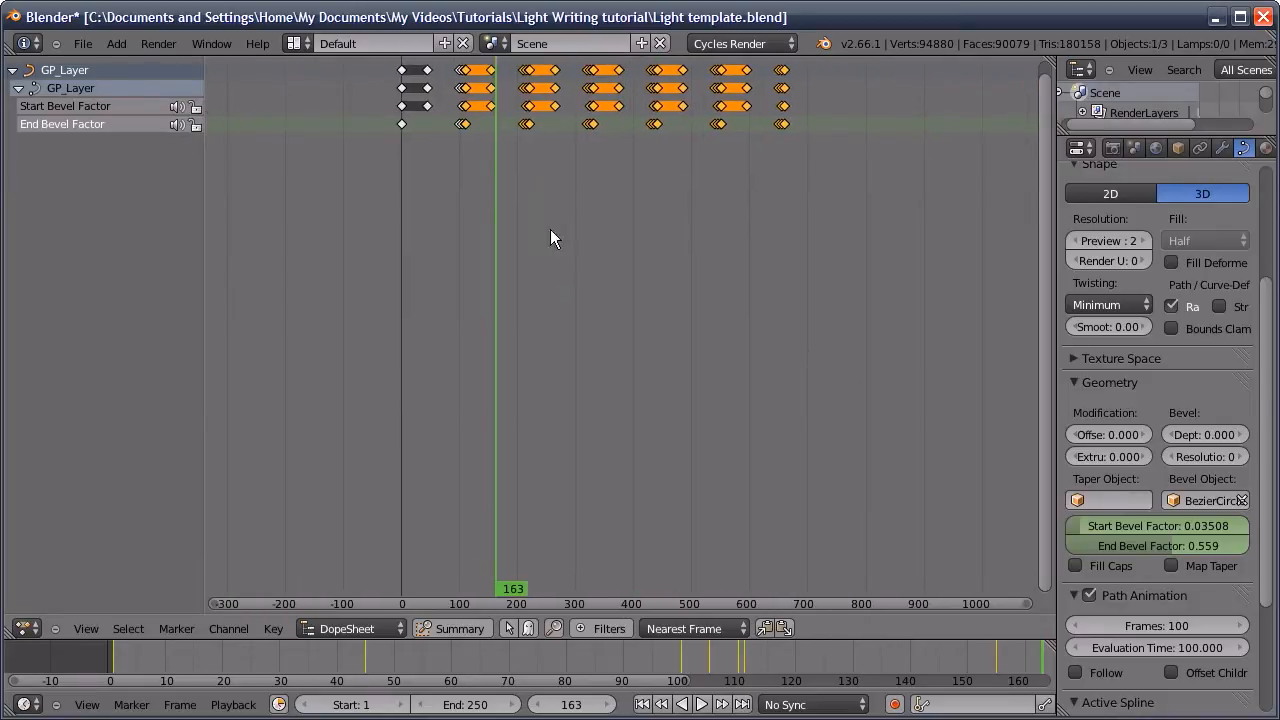
# Set the current frame to 110 and scale the selected keyframes by 0.5 around it
pyautogui.click(464, 135)
pyautogui.press('Left')
pyautogui.press('Left')
pyautogui.press('Left')
pyautogui.press('Left')
pyautogui.press('Left')
pyautogui.keyDown('ctrl'); pyautogui.moveTo(437, 130); pyautogui.dragTo(570, 152, button='middle'); pyautogui.keyUp('ctrl')
pyautogui.moveTo(590, 135); pyautogui.dragTo(599, 135)
pyautogui.press('Right')
pyautogui.press('Left')
pyautogui.keyDown('ctrl'); pyautogui.moveTo(662, 190); pyautogui.dragTo(513, 258, button='middle'); pyautogui.keyUp('ctrl')
pyautogui.press('s')
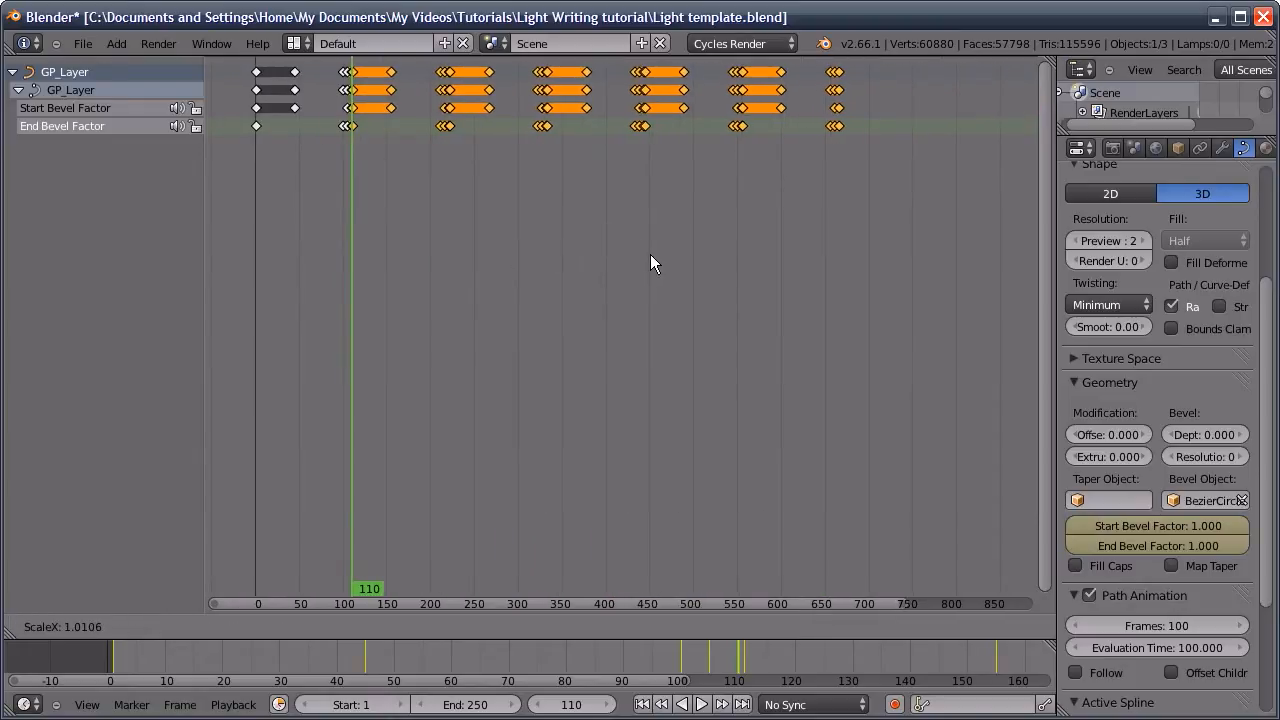
pyautogui.write('0.5')
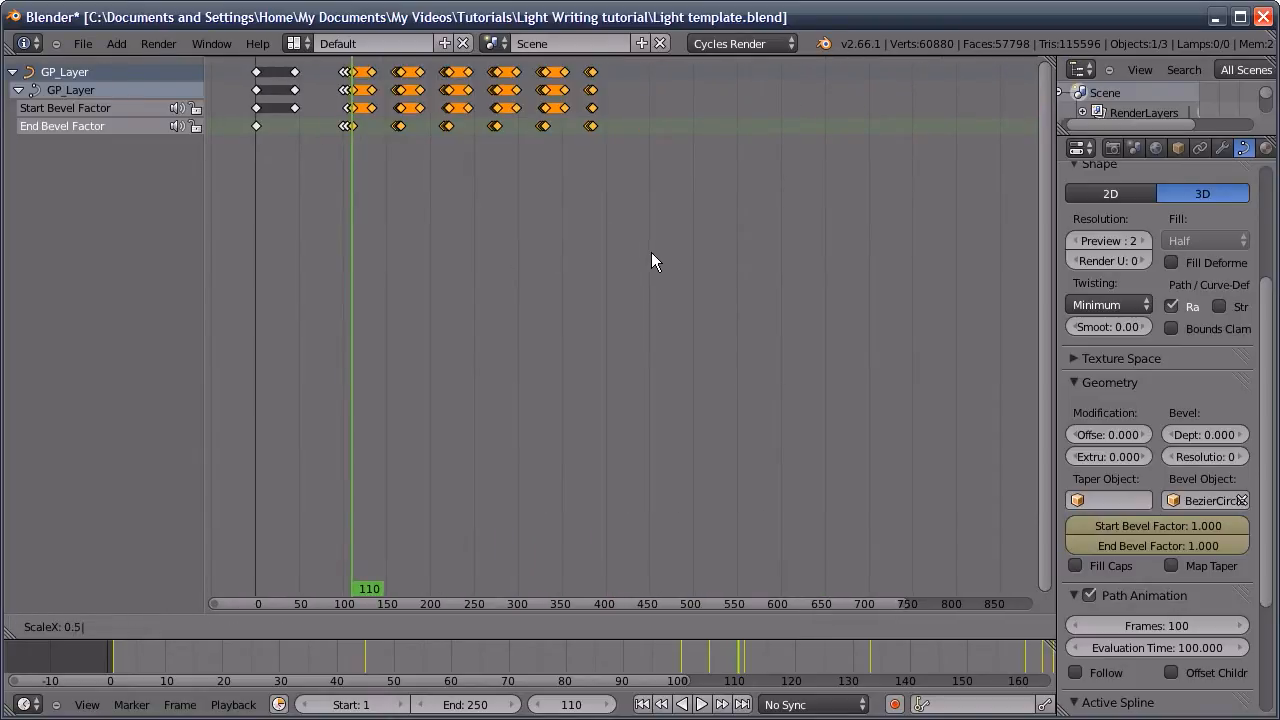
pyautogui.press('Return')
pyautogui.keyDown('ctrl'); pyautogui.hscroll(-4, 646, 249); pyautogui.keyUp('ctrl')
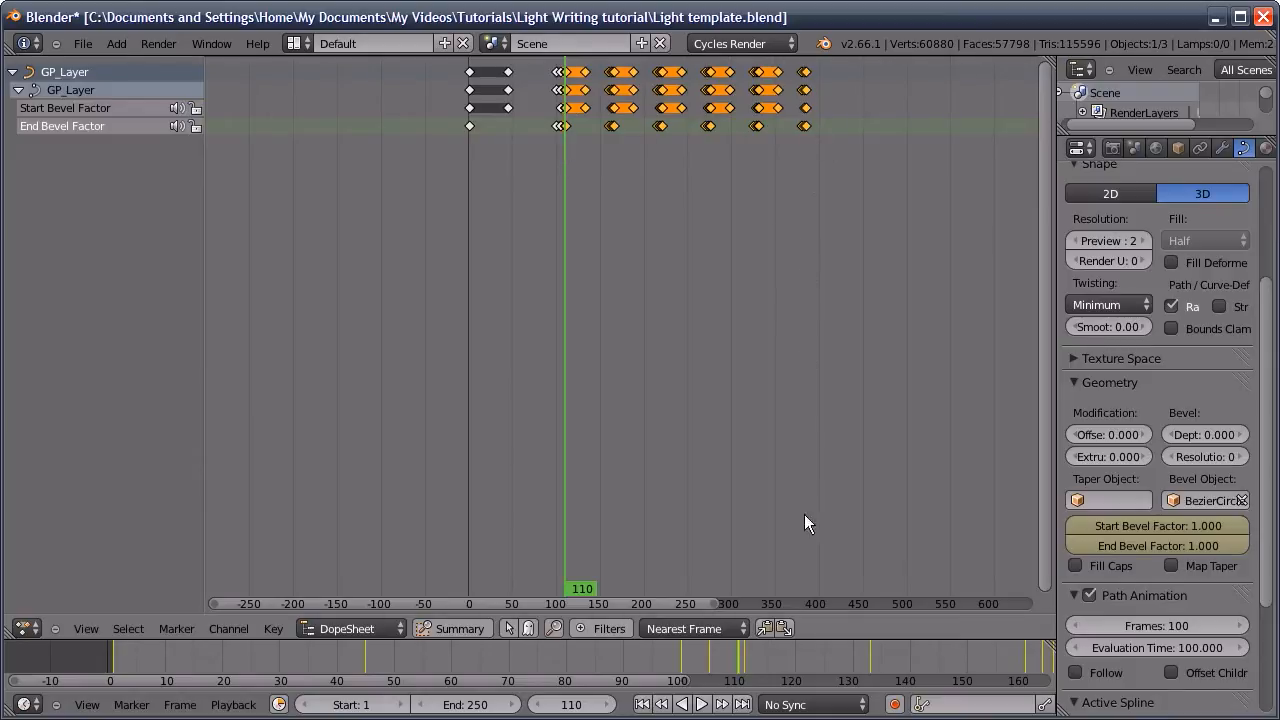
# Deselect the second cycle's keyframes so that only those from frame 165 onward stay selected
pyautogui.scroll(4, 700, 204)
pyautogui.moveTo(576, 190)
pyautogui.keyDown('ctrl'); pyautogui.mouseDown(button='middle')
pyautogui.moveTo(546, 203)
pyautogui.moveTo(570, 203)
pyautogui.mouseUp(button='middle'); pyautogui.keyUp('ctrl')
pyautogui.moveTo(580, 203); pyautogui.dragTo(808, 210, button='middle')
pyautogui.keyDown('ctrl'); pyautogui.moveTo(704, 221); pyautogui.dragTo(450, 225, button='middle'); pyautogui.keyUp('ctrl')
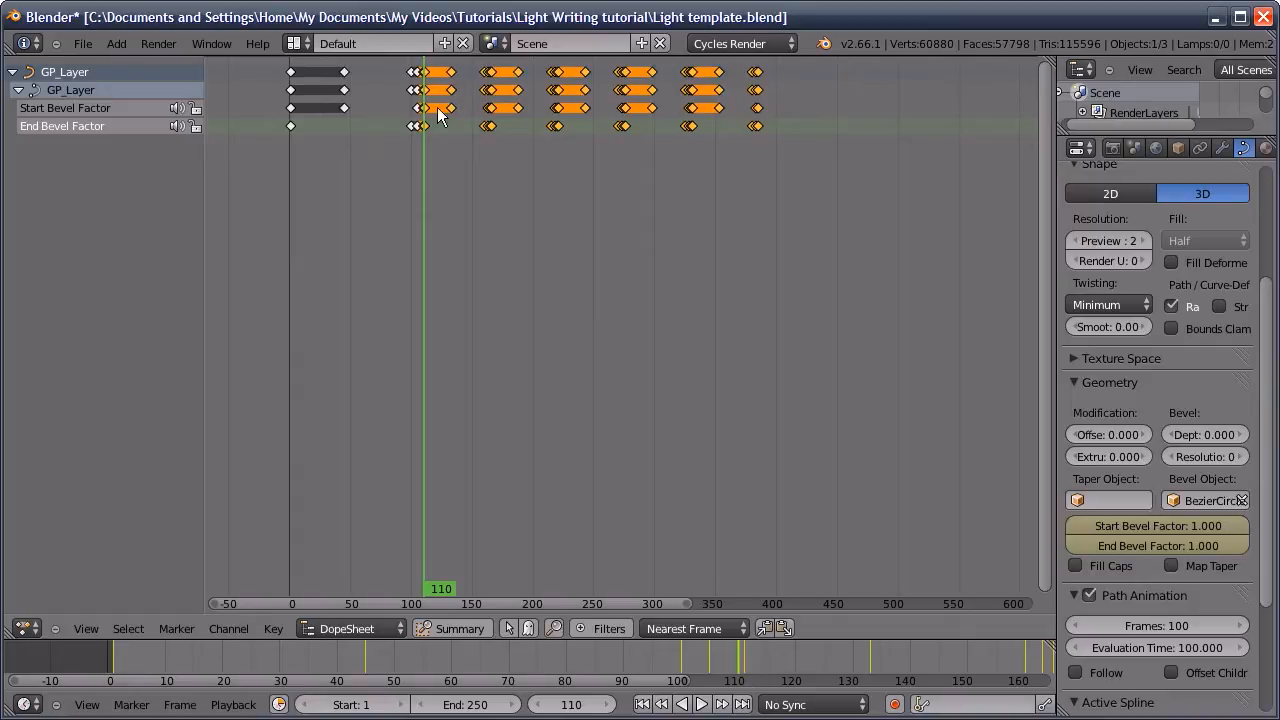
pyautogui.scroll(5, 430, 120)
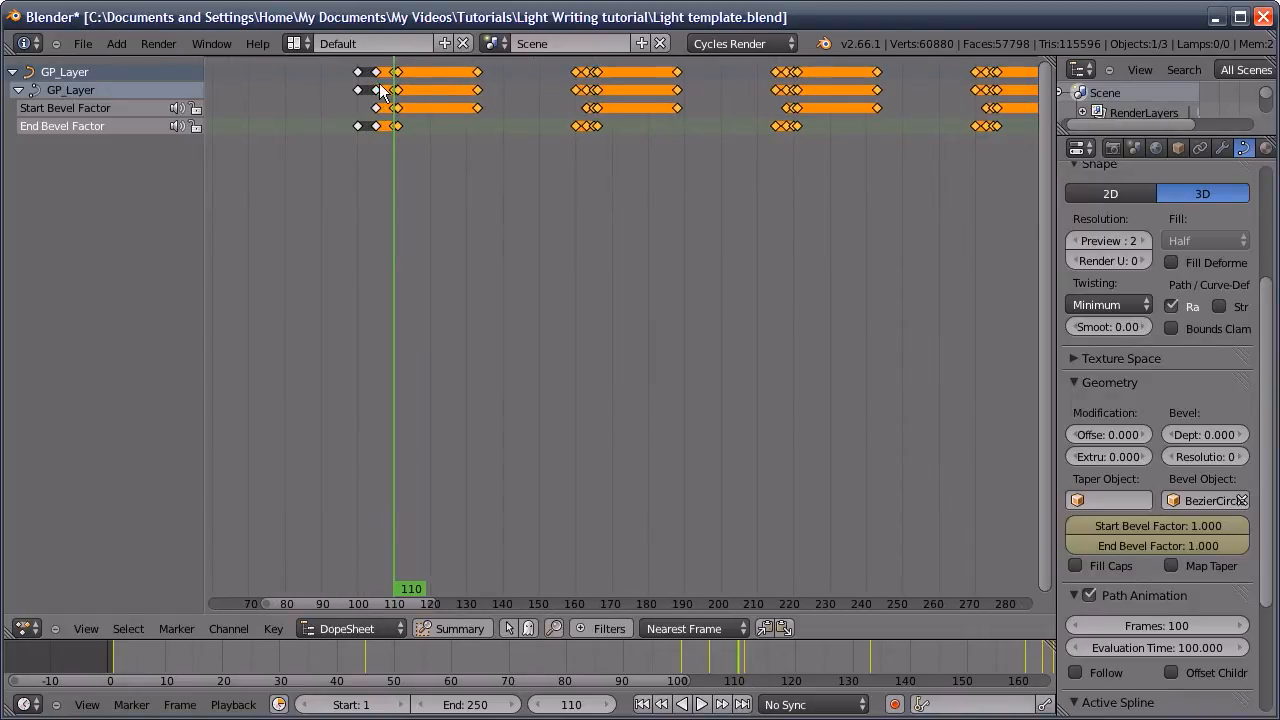
pyautogui.press('b')
pyautogui.moveTo(330, 63); pyautogui.dragTo(355, 90)
pyautogui.moveTo(355, 90); pyautogui.dragTo(586, 168, button='middle')
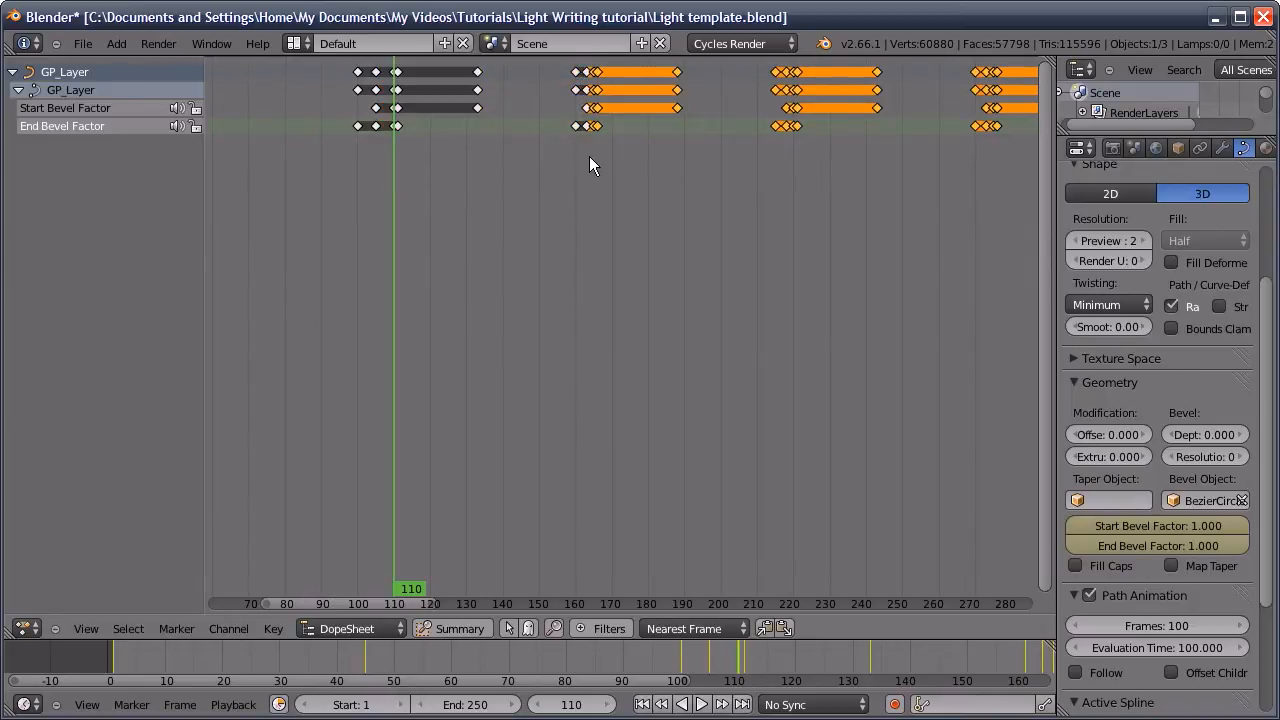
# Set the current frame to 165 and scale the remaining selected keyframes by 0.5 around it
pyautogui.keyDown('ctrl'); pyautogui.moveTo(608, 104); pyautogui.dragTo(504, 135, button='middle'); pyautogui.keyUp('ctrl')
pyautogui.scroll(-2, 493, 175)
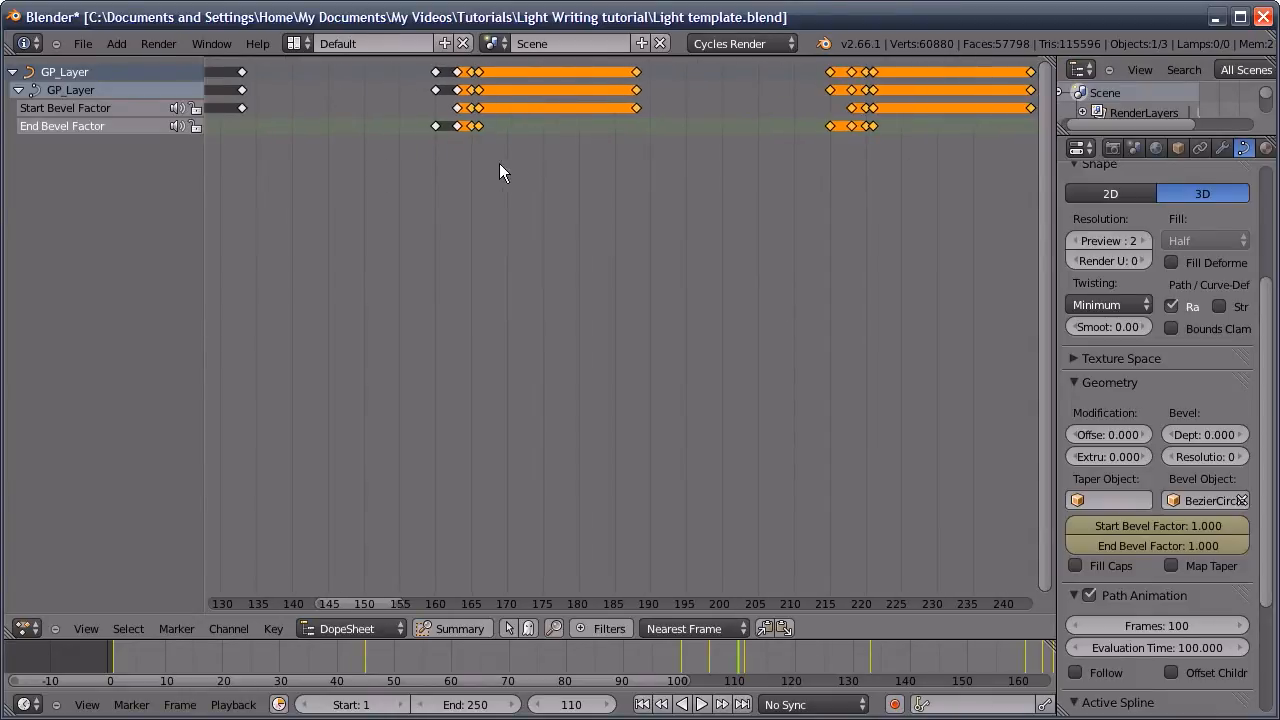
pyautogui.click(471, 137)
pyautogui.keyDown('ctrl'); pyautogui.moveTo(485, 322); pyautogui.dragTo(641, 236, button='middle'); pyautogui.keyUp('ctrl')
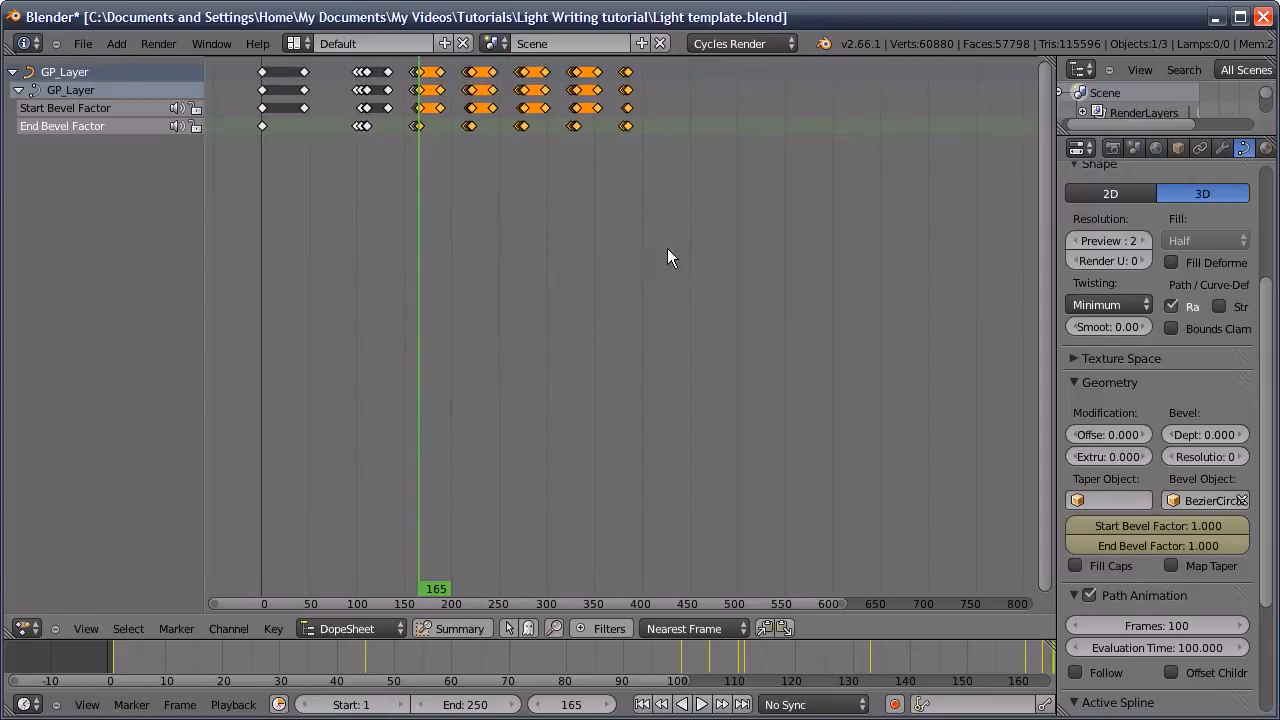
pyautogui.write('s')
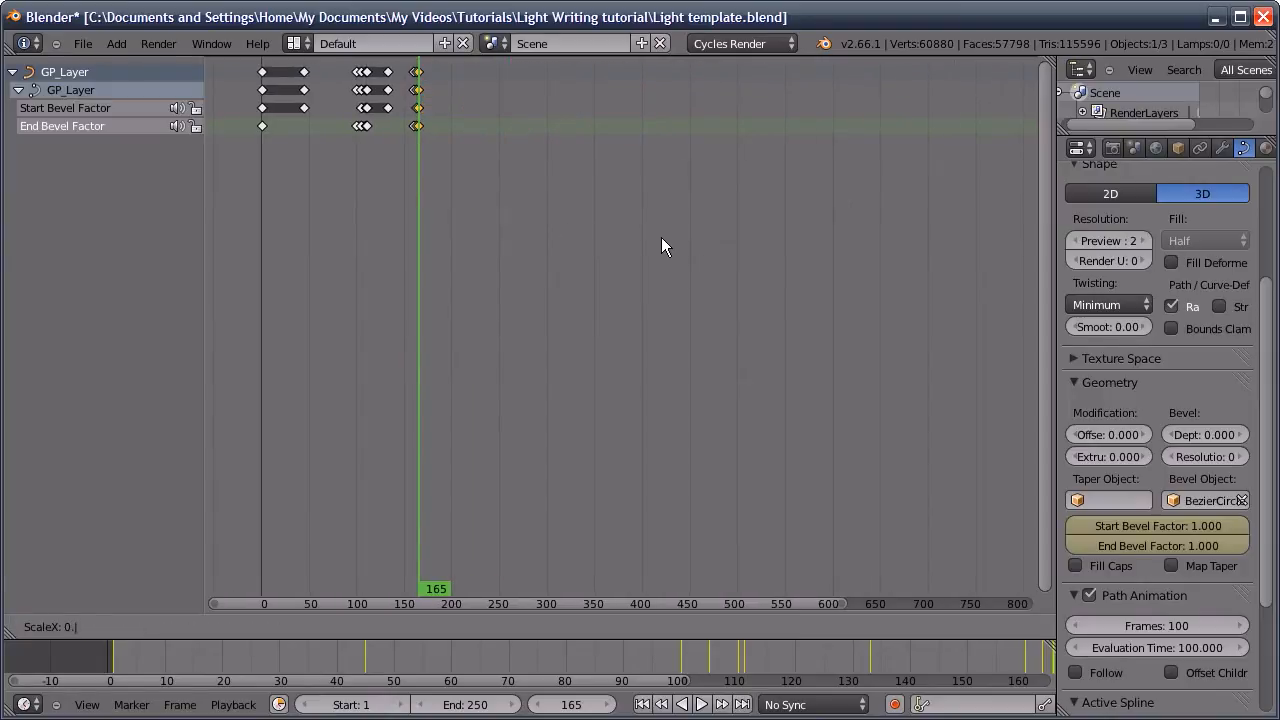
pyautogui.write('0.5')
pyautogui.press('Return')
# Deselect the third cycle's keyframes so that only those from about frame 220 onward stay selected
pyautogui.keyDown('ctrl'); pyautogui.moveTo(554, 145); pyautogui.dragTo(514, 188, button='middle'); pyautogui.keyUp('ctrl')
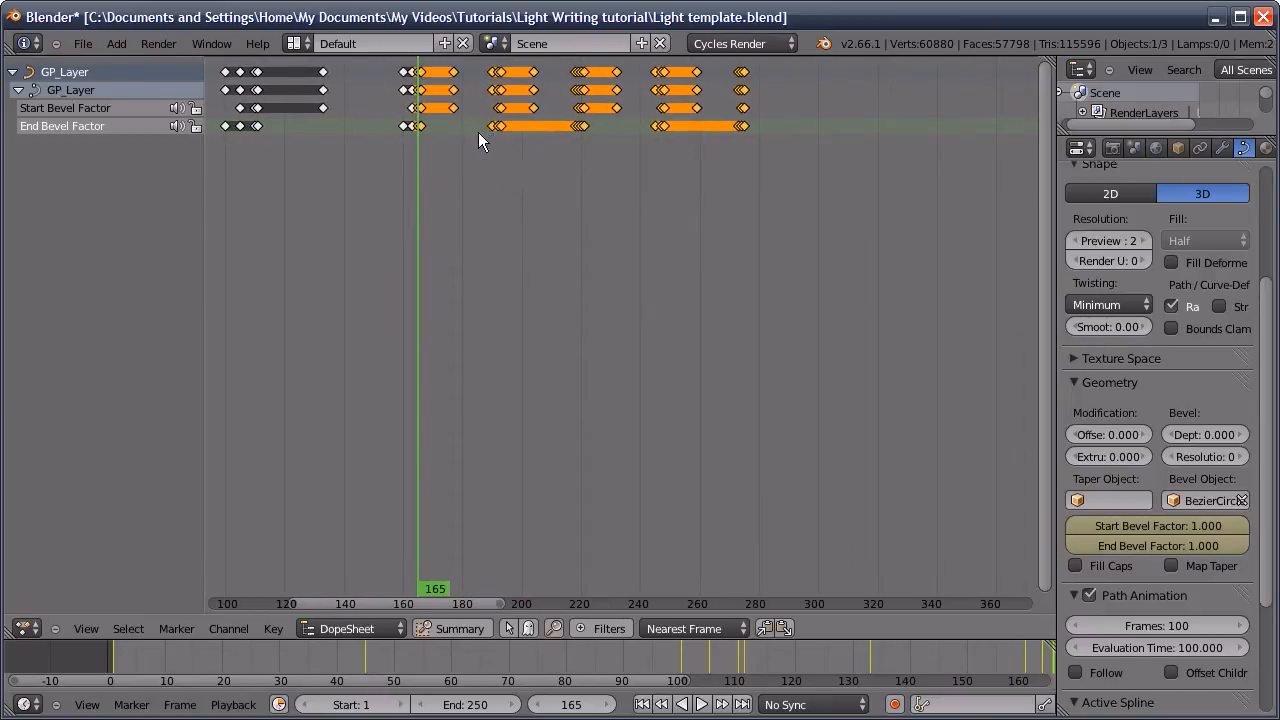
pyautogui.press('b')
pyautogui.moveTo(352, 64); pyautogui.dragTo(566, 186)
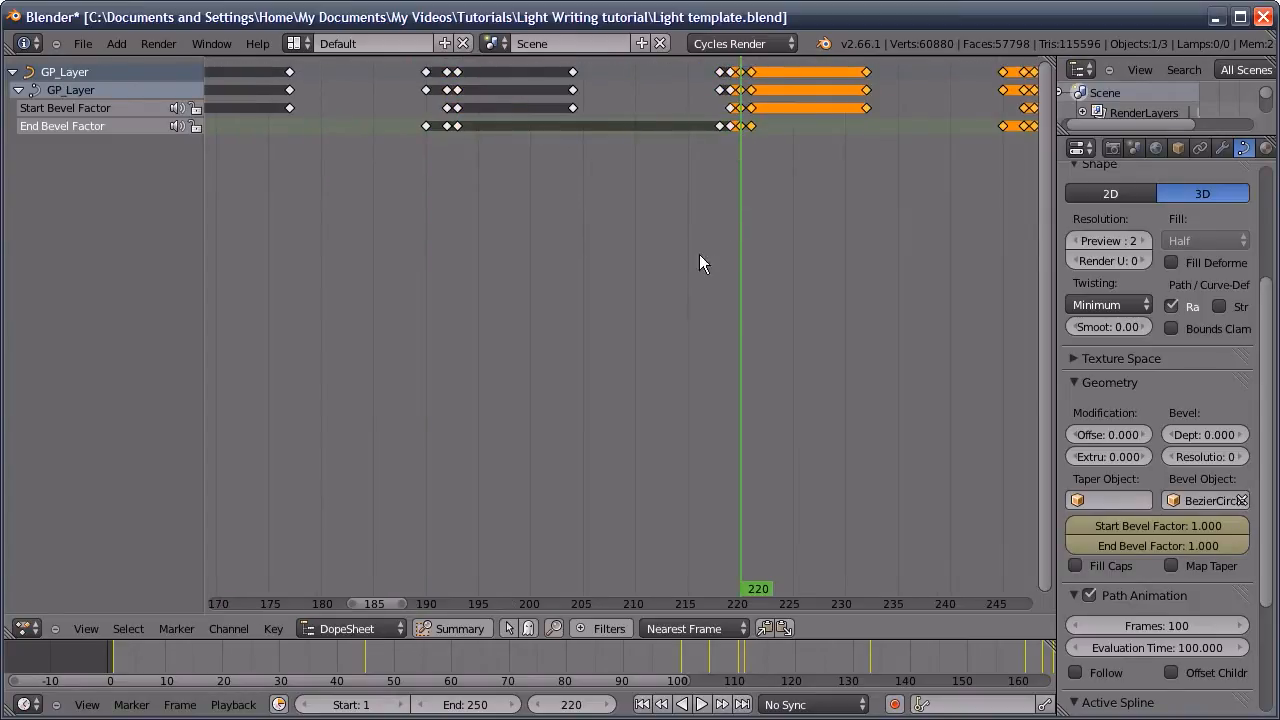
# Scale the remaining selected keyframes by 0.5 around frame 220
pyautogui.keyDown('ctrl'); pyautogui.moveTo(706, 254); pyautogui.dragTo(806, 251, button='middle'); pyautogui.keyUp('ctrl')
pyautogui.moveTo(774, 251); pyautogui.dragTo(600, 184, button='middle')
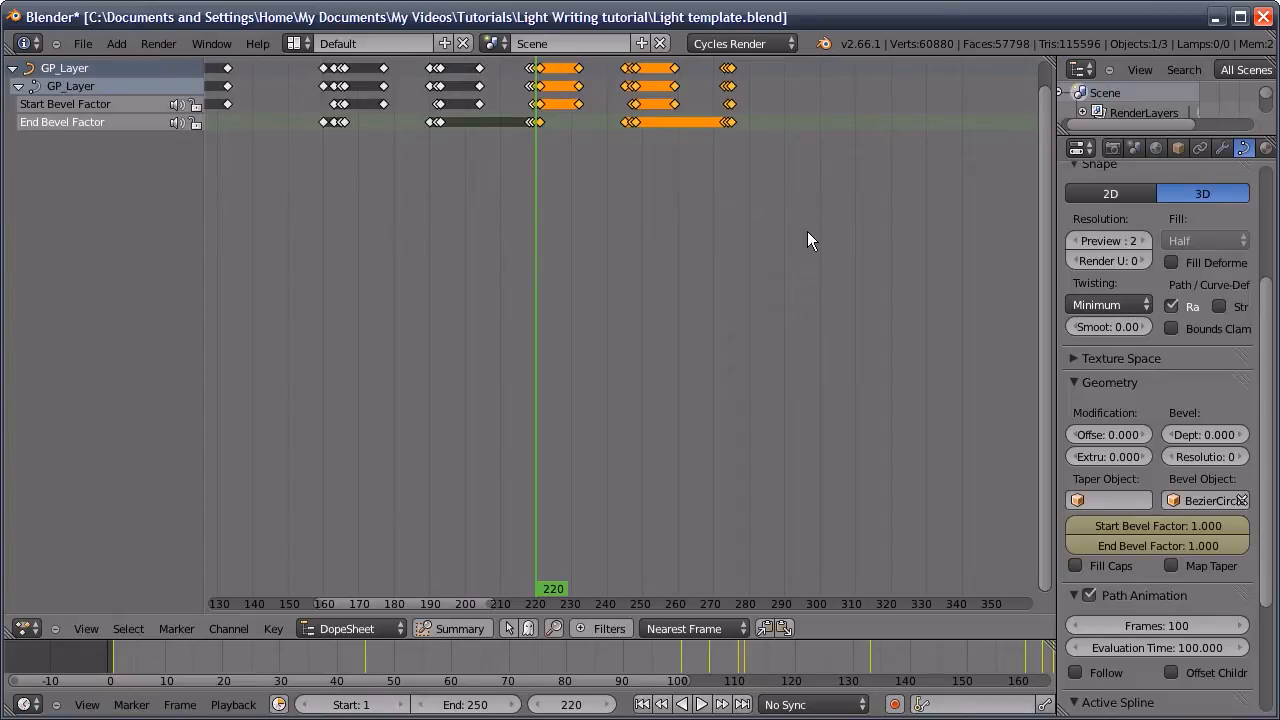
pyautogui.write('s')
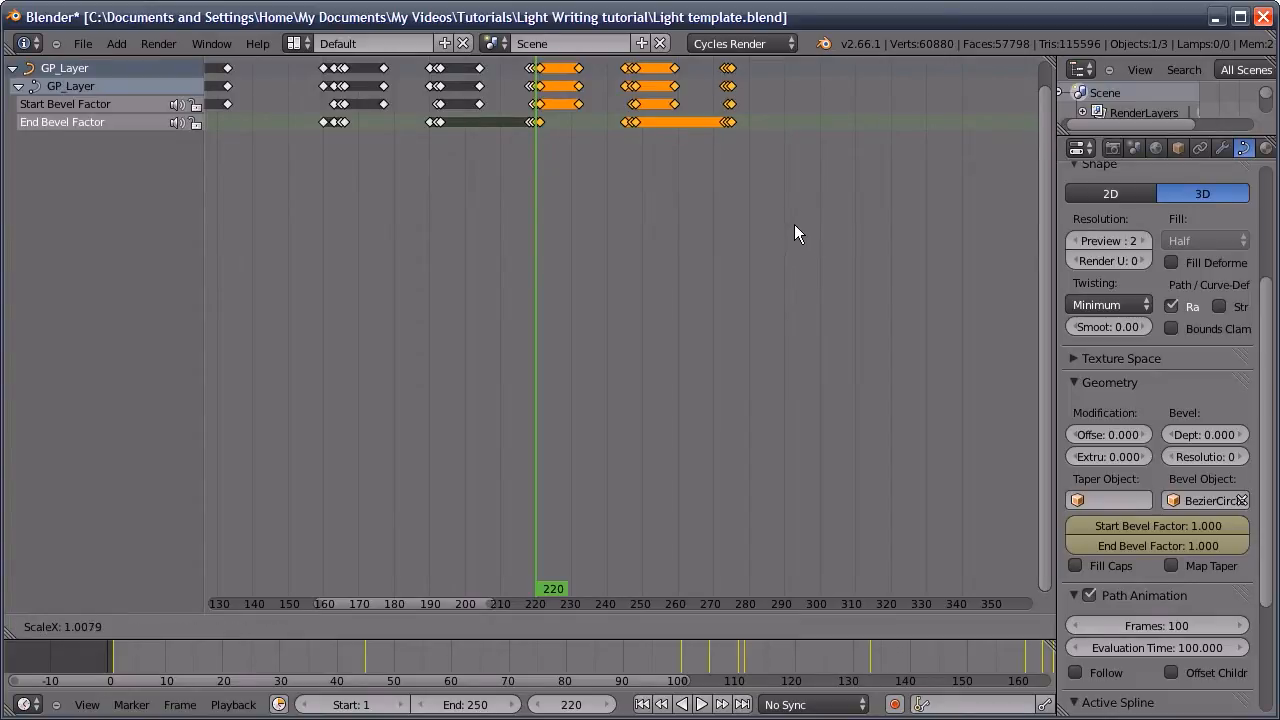
pyautogui.write('0.5')
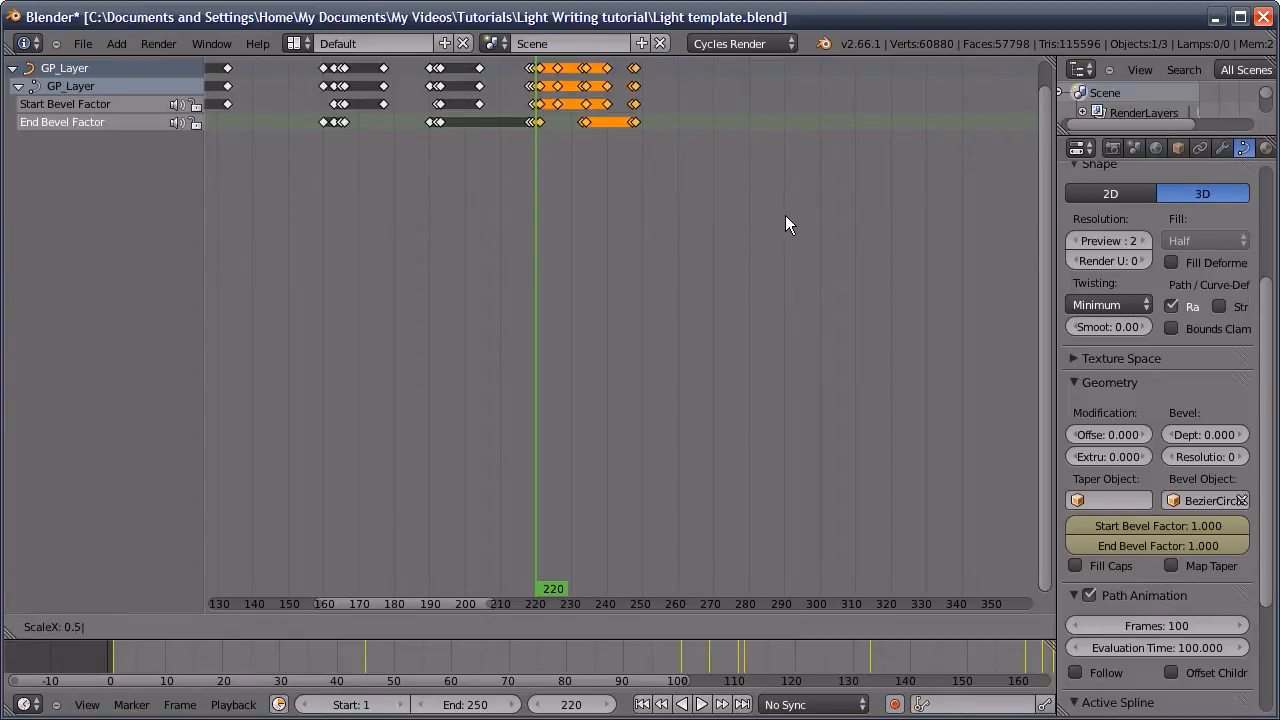
pyautogui.press('Return')
pyautogui.keyDown('ctrl'); pyautogui.hscroll(-5, 770, 223); pyautogui.keyUp('ctrl')
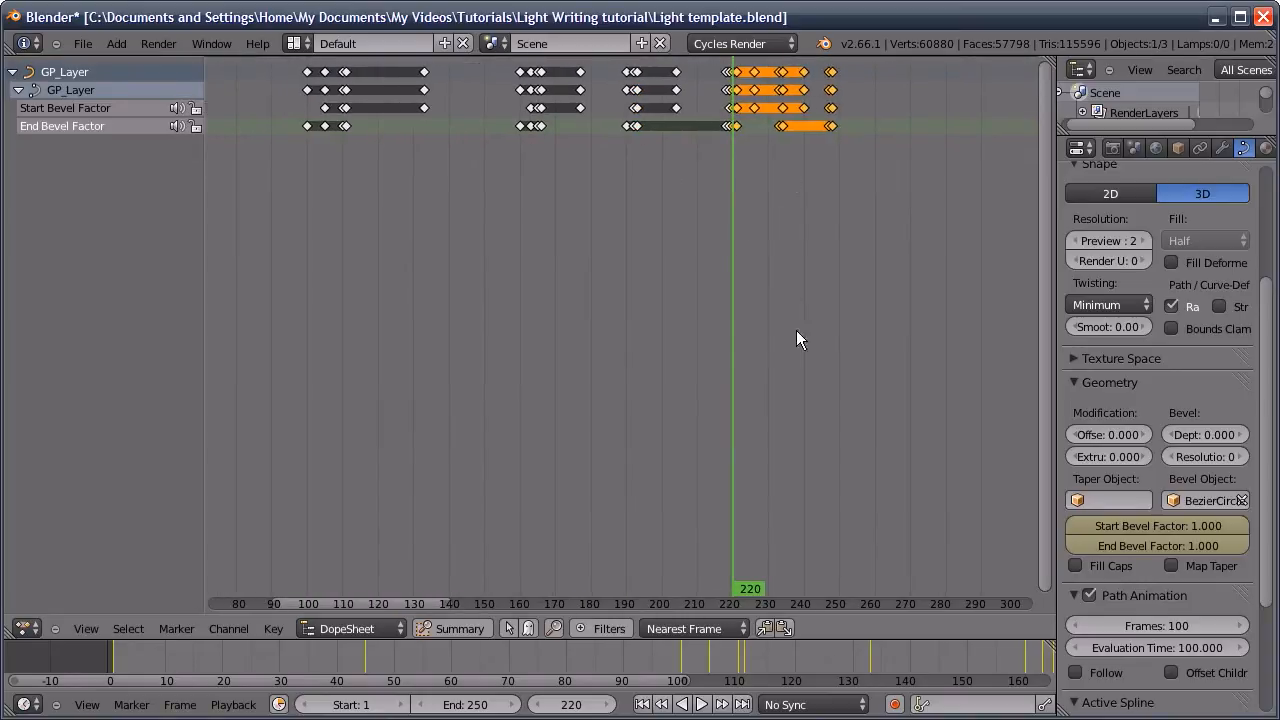
pyautogui.moveTo(749, 225)
pyautogui.mouseDown(button='middle')
pyautogui.moveTo(763, 237)
pyautogui.moveTo(732, 232)
pyautogui.mouseUp(button='middle')
# Switch back to the 3D View and scrub through the timeline to preview the accelerating light stroke
pyautogui.click(24, 628)
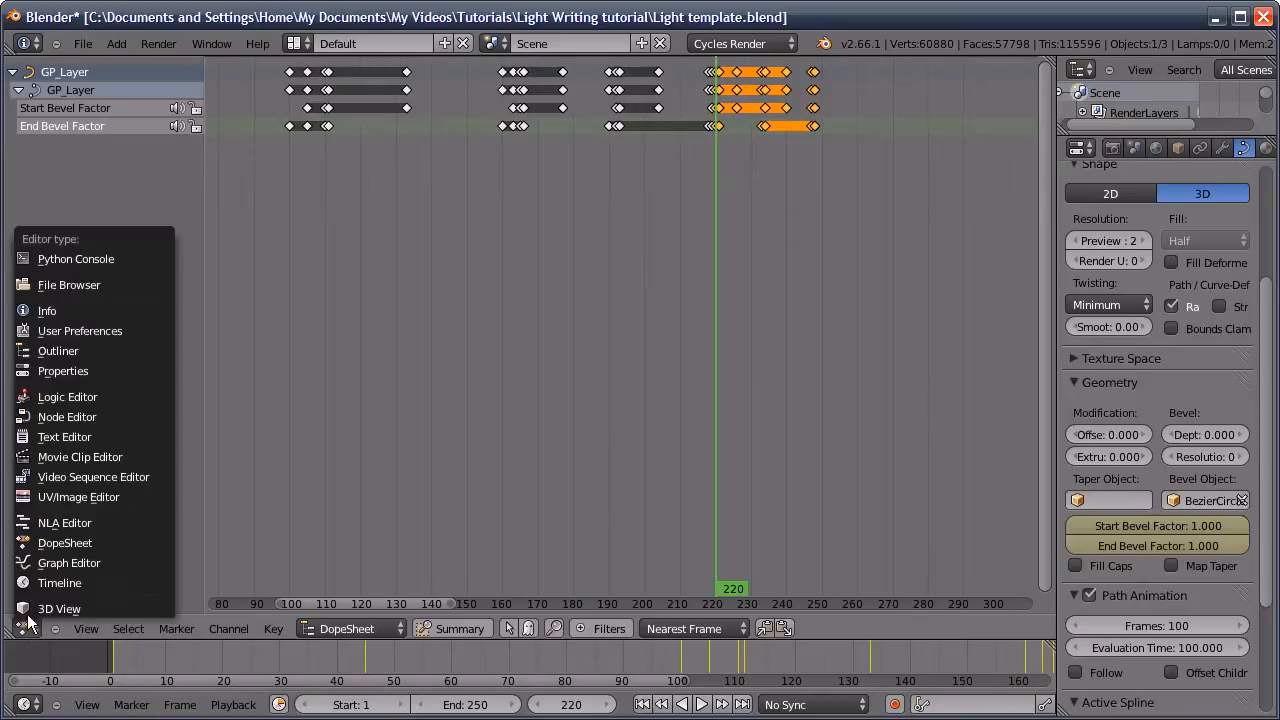
pyautogui.click(45, 642)
pyautogui.click(204, 664)
pyautogui.moveTo(204, 664); pyautogui.dragTo(767, 666)
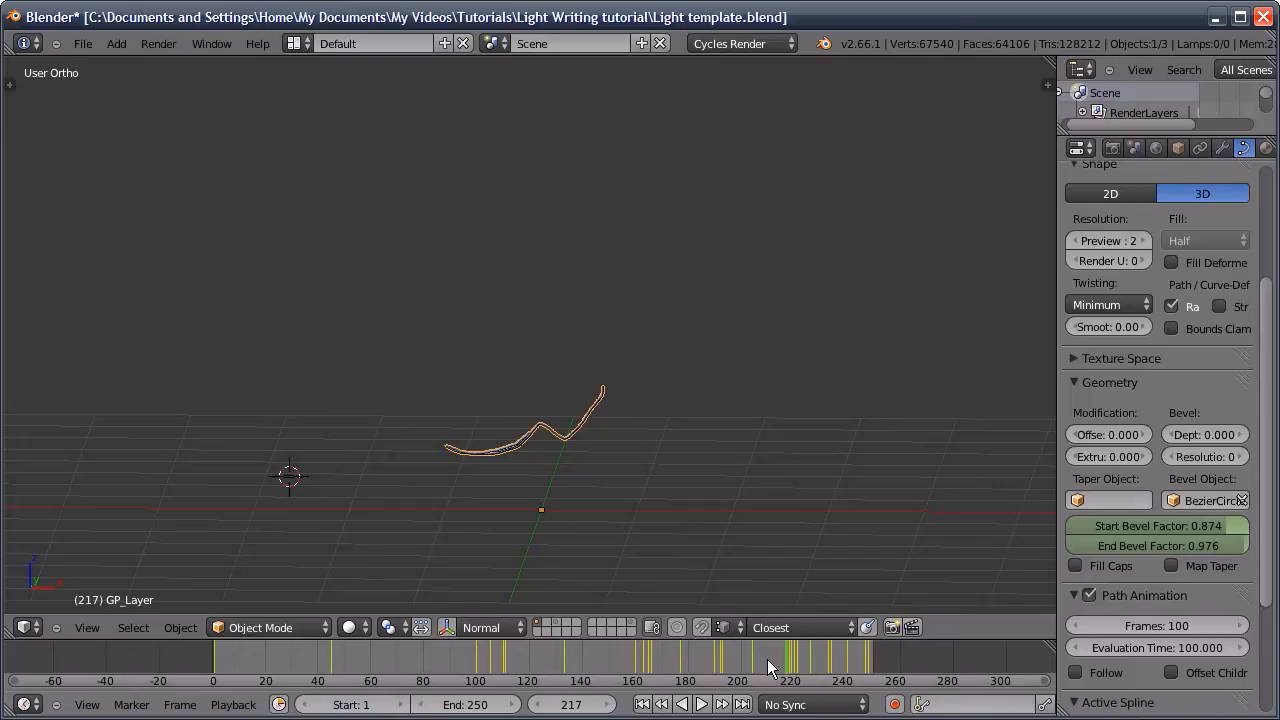
# In the Graph Editor, select all bevel factor keyframes of GP_Layer and set their interpolation to Linear
pyautogui.click(28, 628)
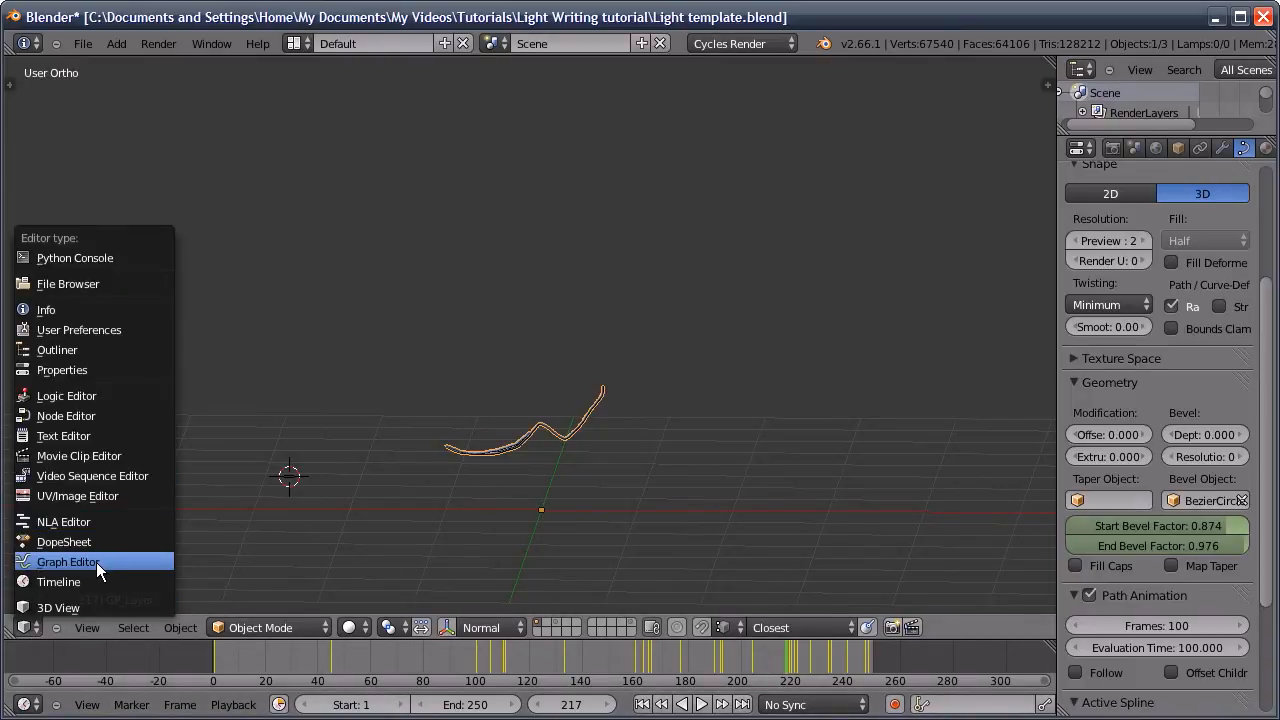
pyautogui.click(97, 562)
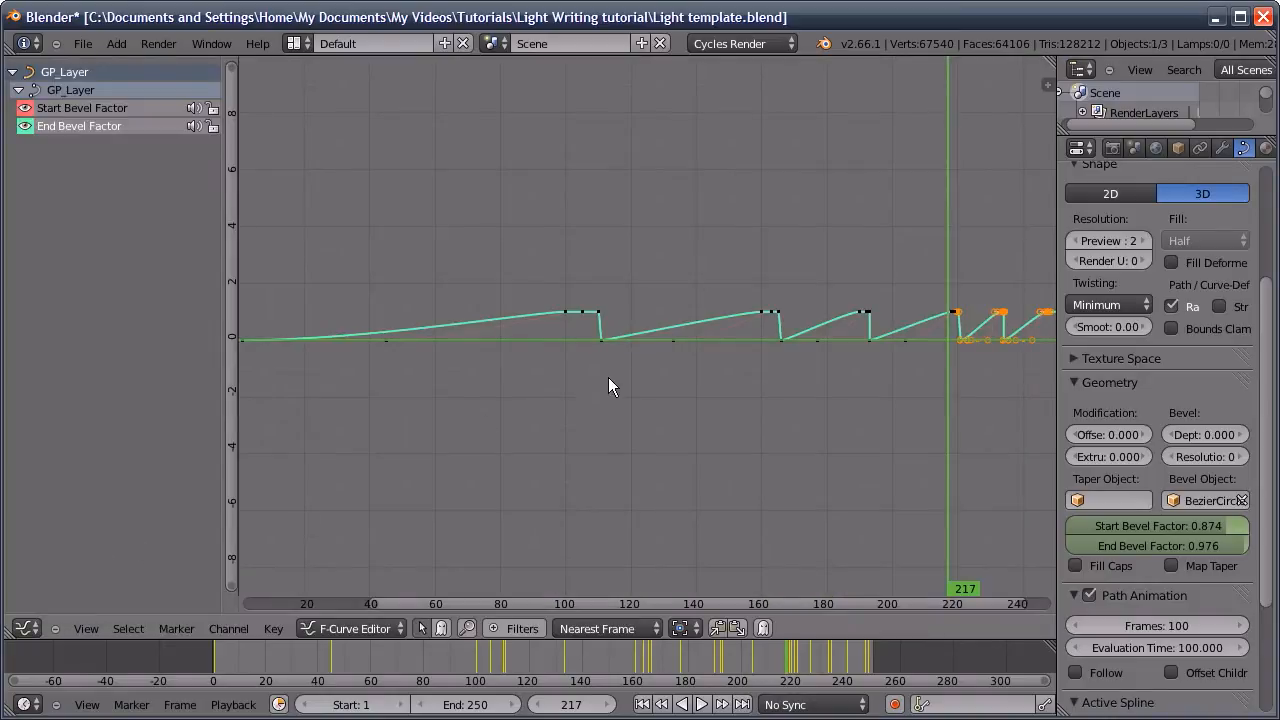
pyautogui.press('a')
pyautogui.press('a')
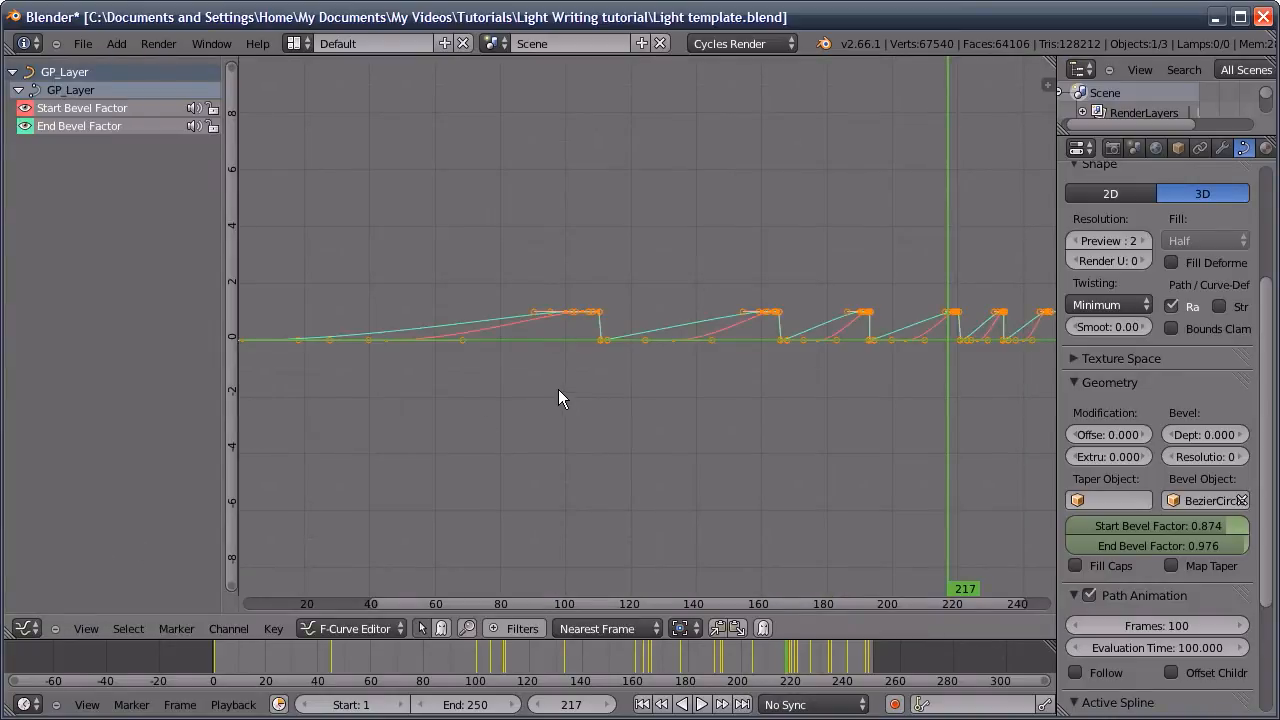
pyautogui.click(273, 628)
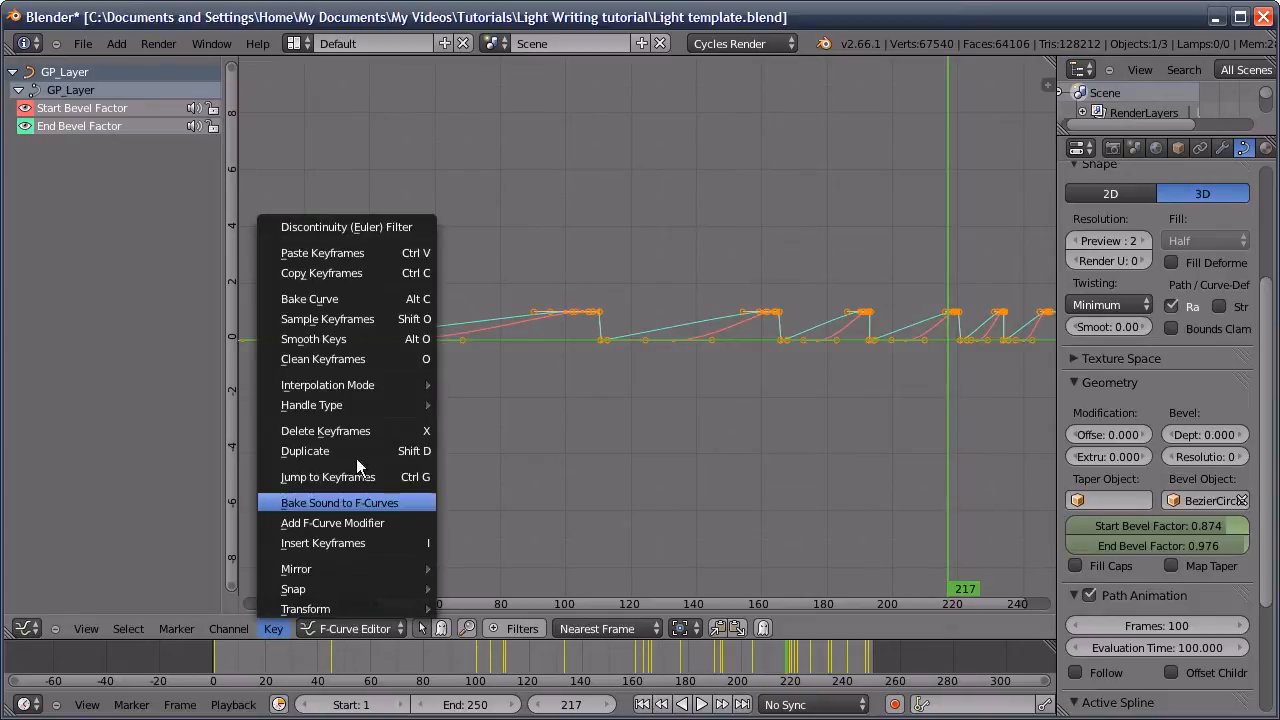
pyautogui.moveTo(360, 390)
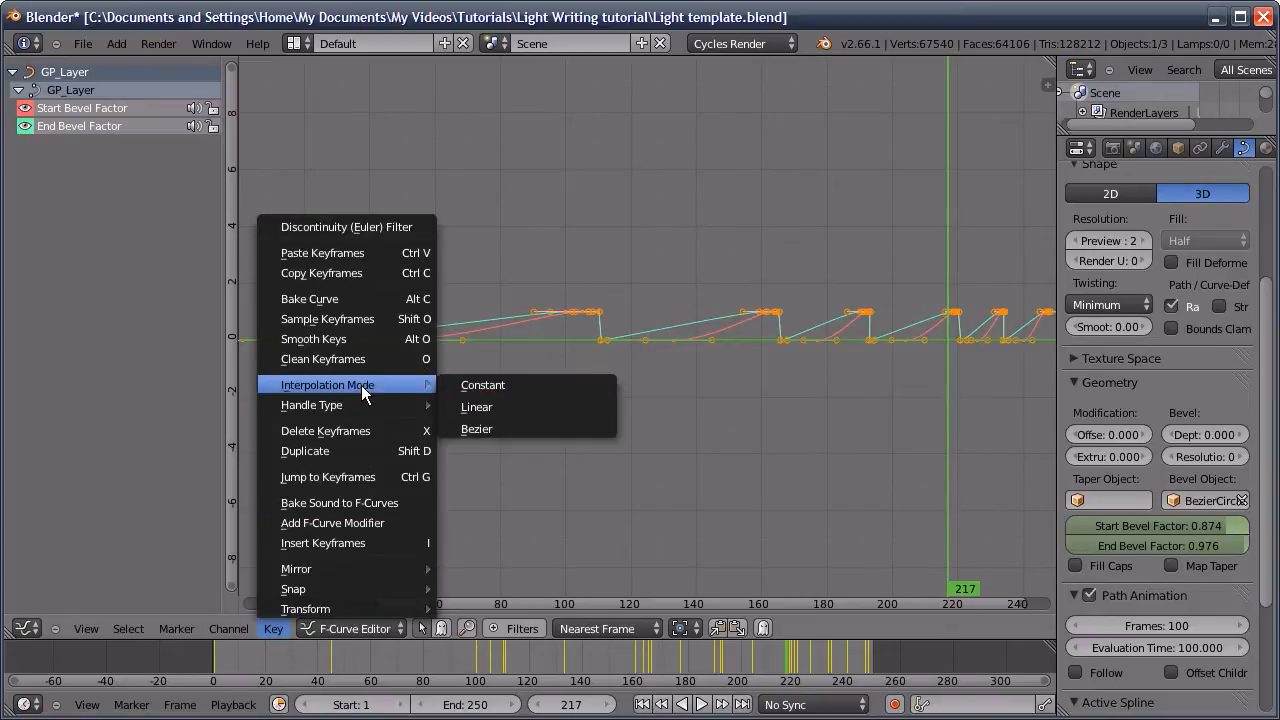
pyautogui.click(482, 406)
# Select the GP_Layer.001 curve in the 3D View, then return to the DopeSheet at frame 1
pyautogui.click(27, 628)
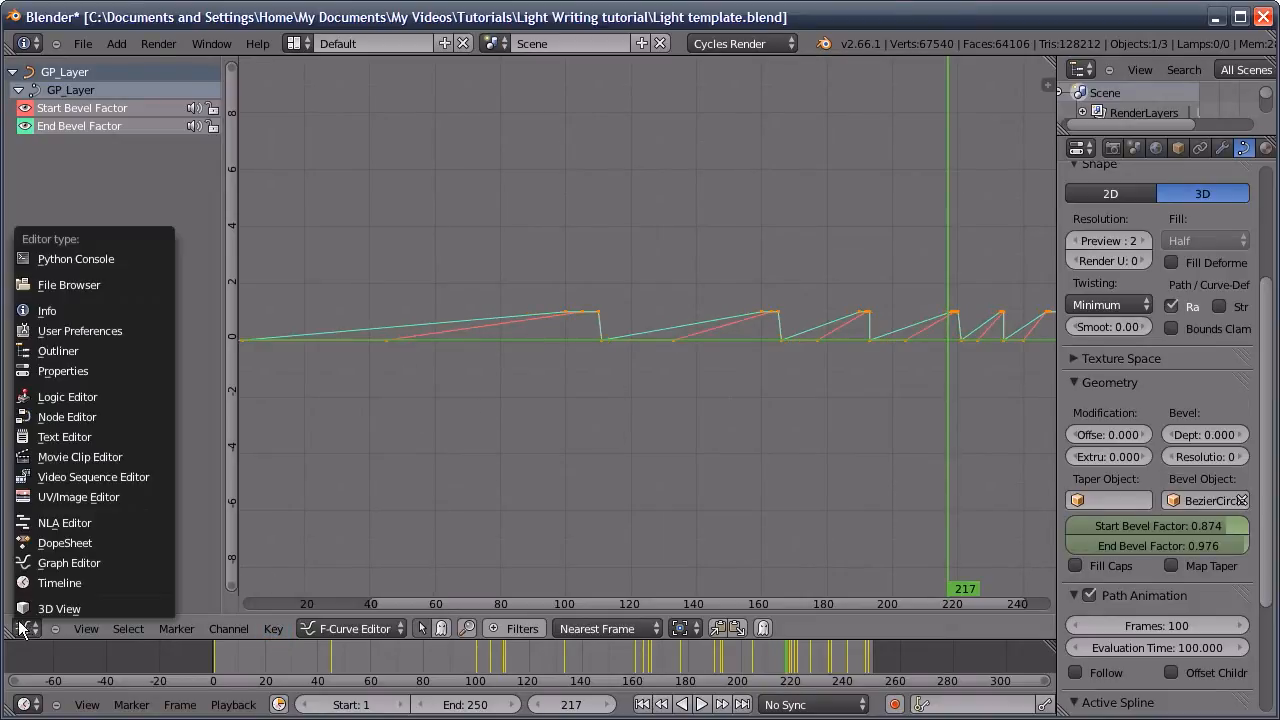
pyautogui.click(50, 610)
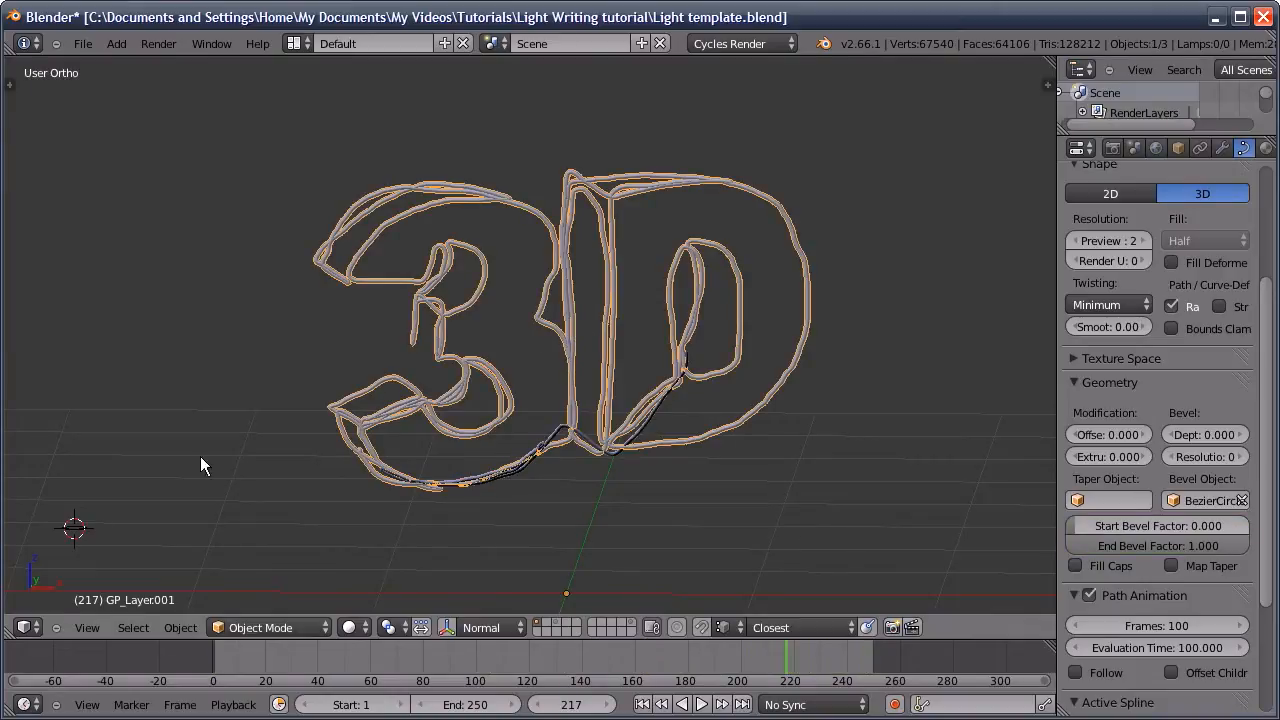
pyautogui.click(33, 628)
pyautogui.click(70, 554)
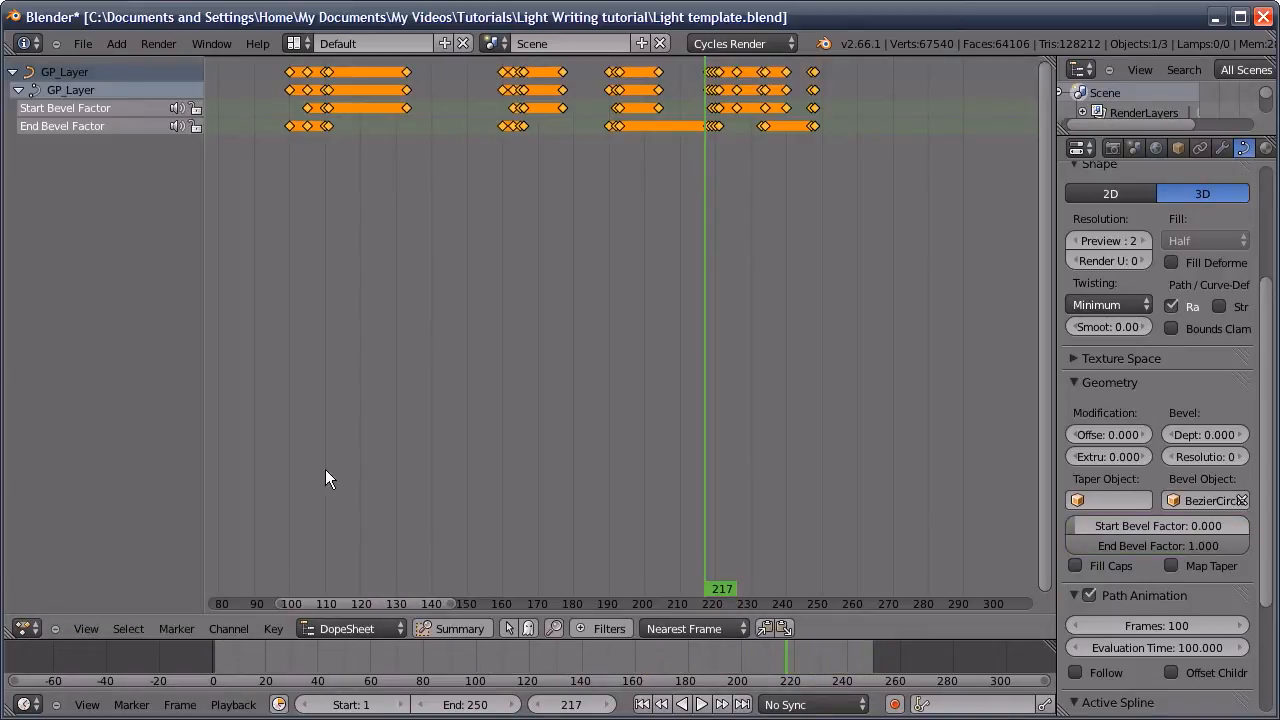
pyautogui.moveTo(424, 213); pyautogui.dragTo(441, 278, button='middle')
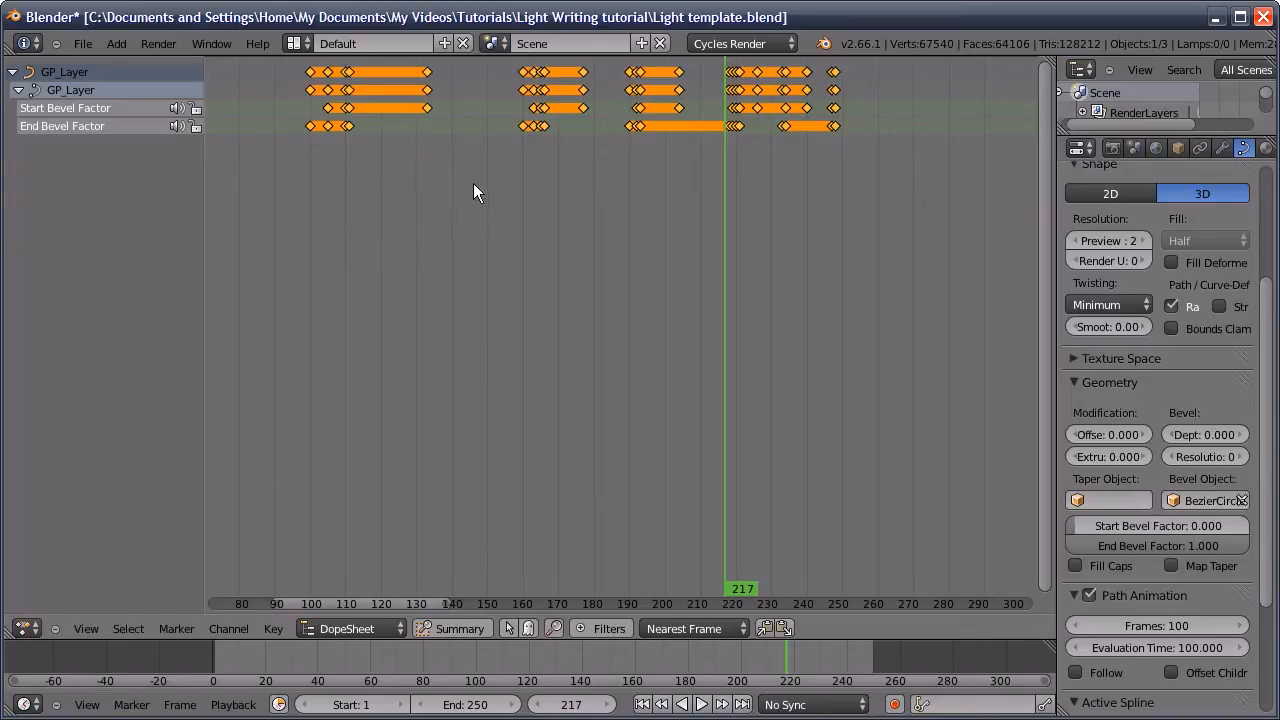
pyautogui.click(642, 704)
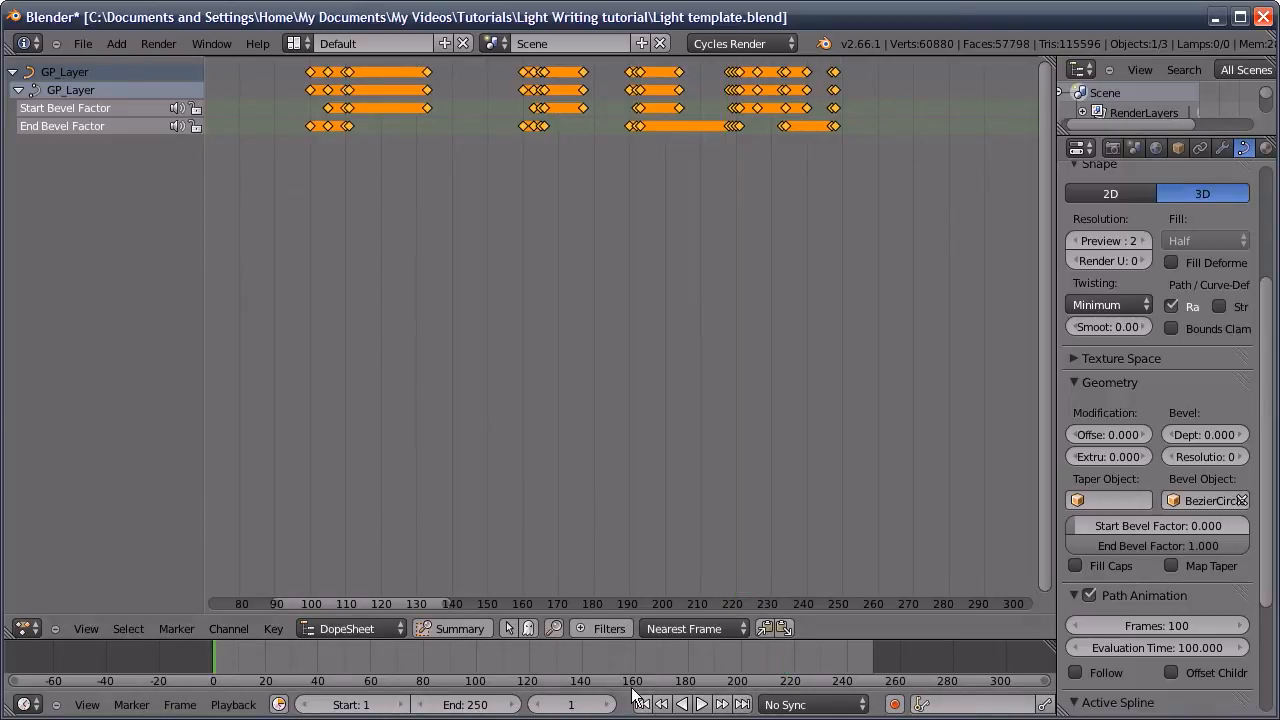
pyautogui.moveTo(414, 312); pyautogui.dragTo(731, 359, button='middle')
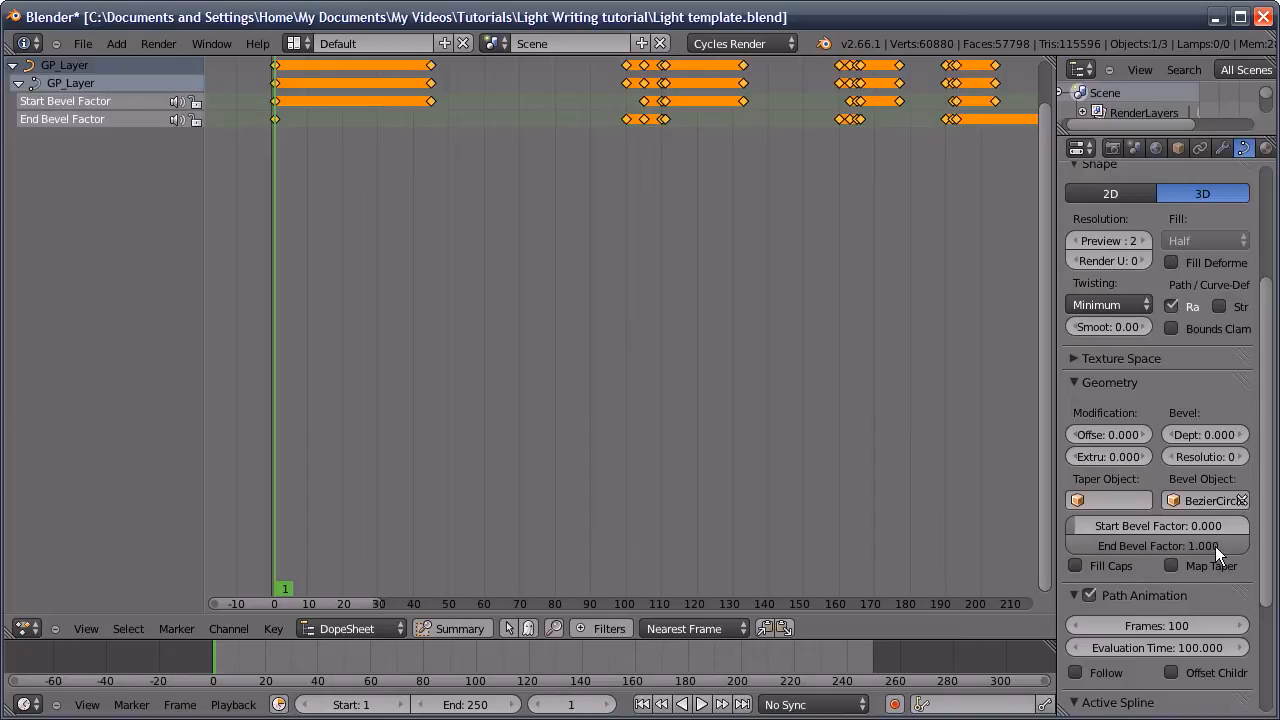
# Set GP_Layer.001's End Bevel Factor to 0, keyframe both bevel factors at frame 1, and expand its channels
pyautogui.moveTo(1215, 546); pyautogui.dragTo(1022, 534)
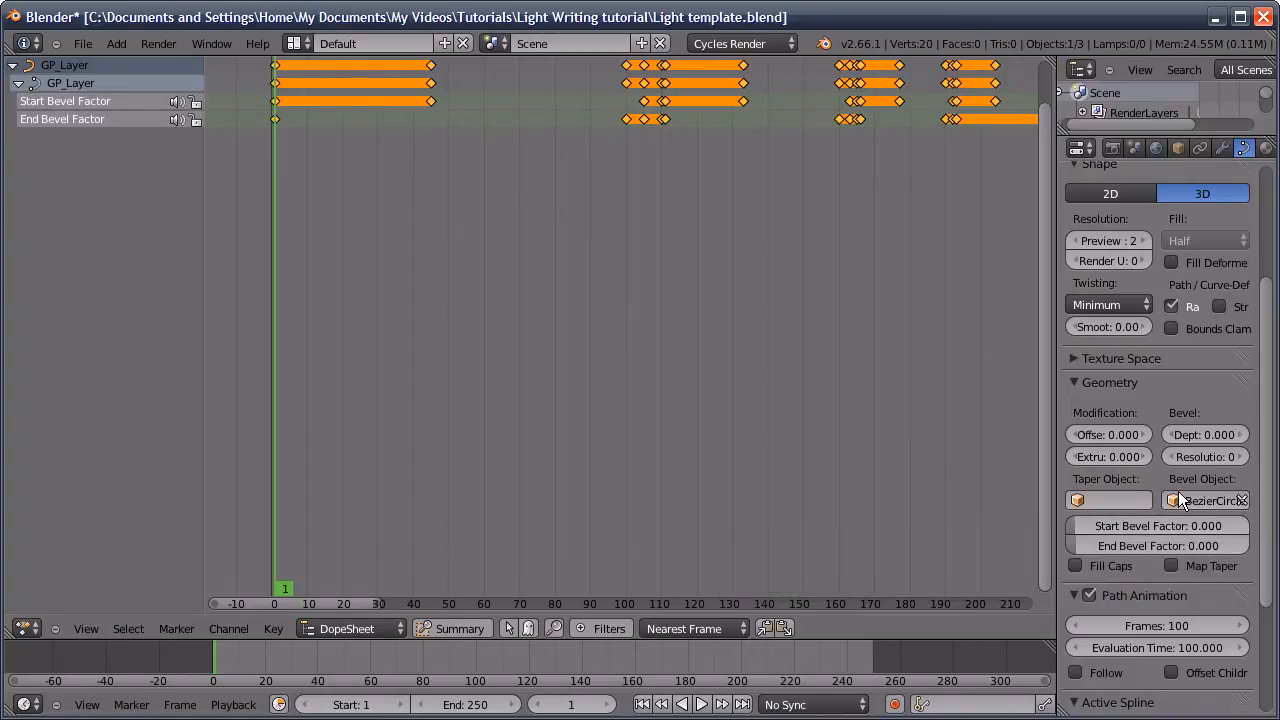
pyautogui.press('i')
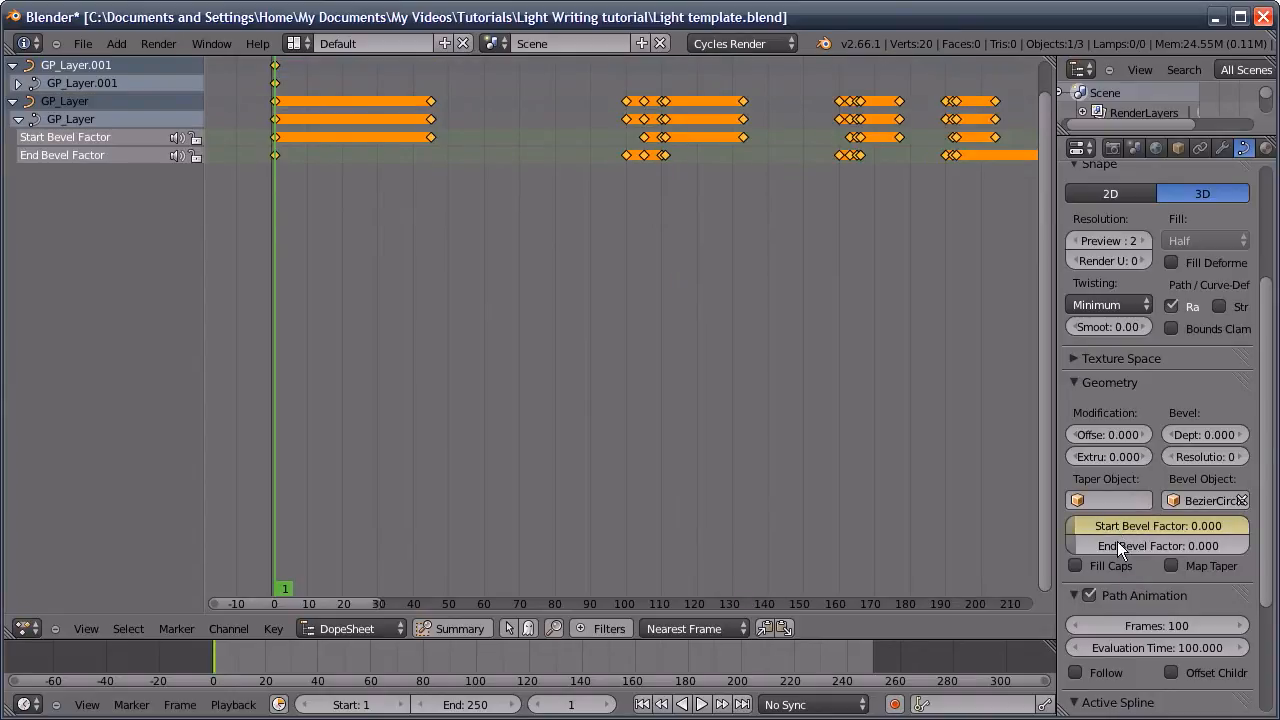
pyautogui.press('i')
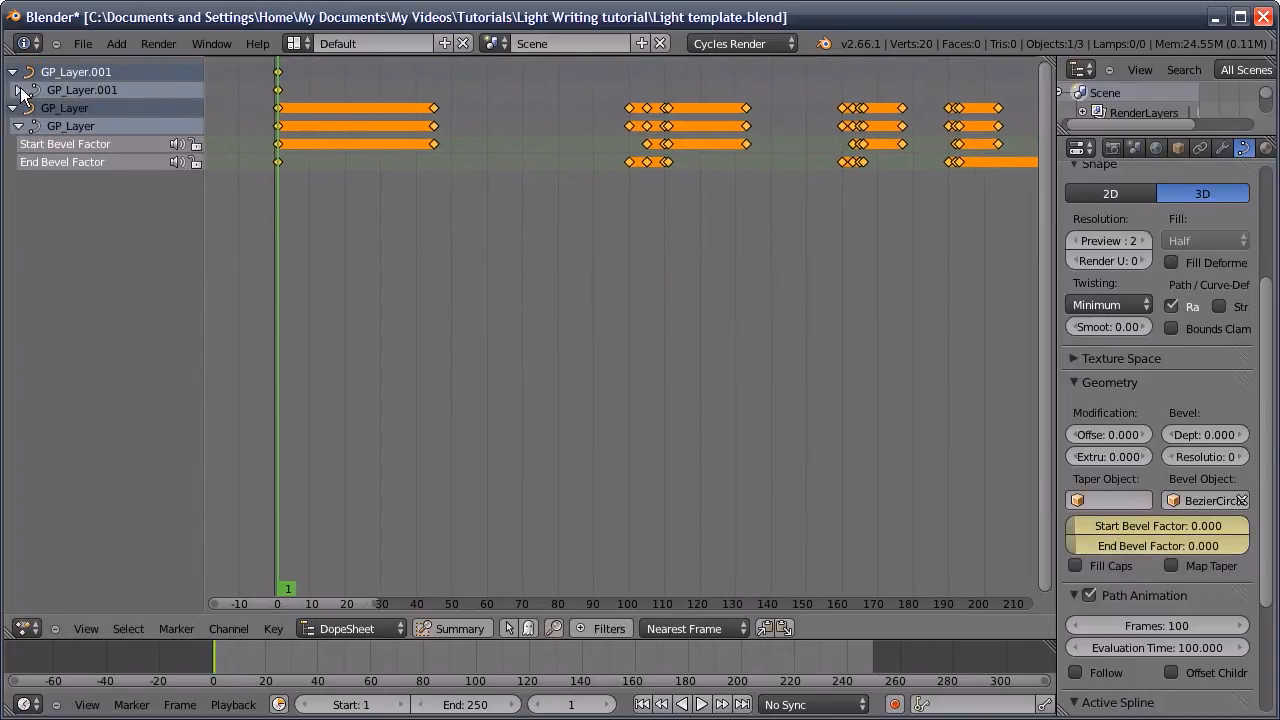
pyautogui.click(18, 90)
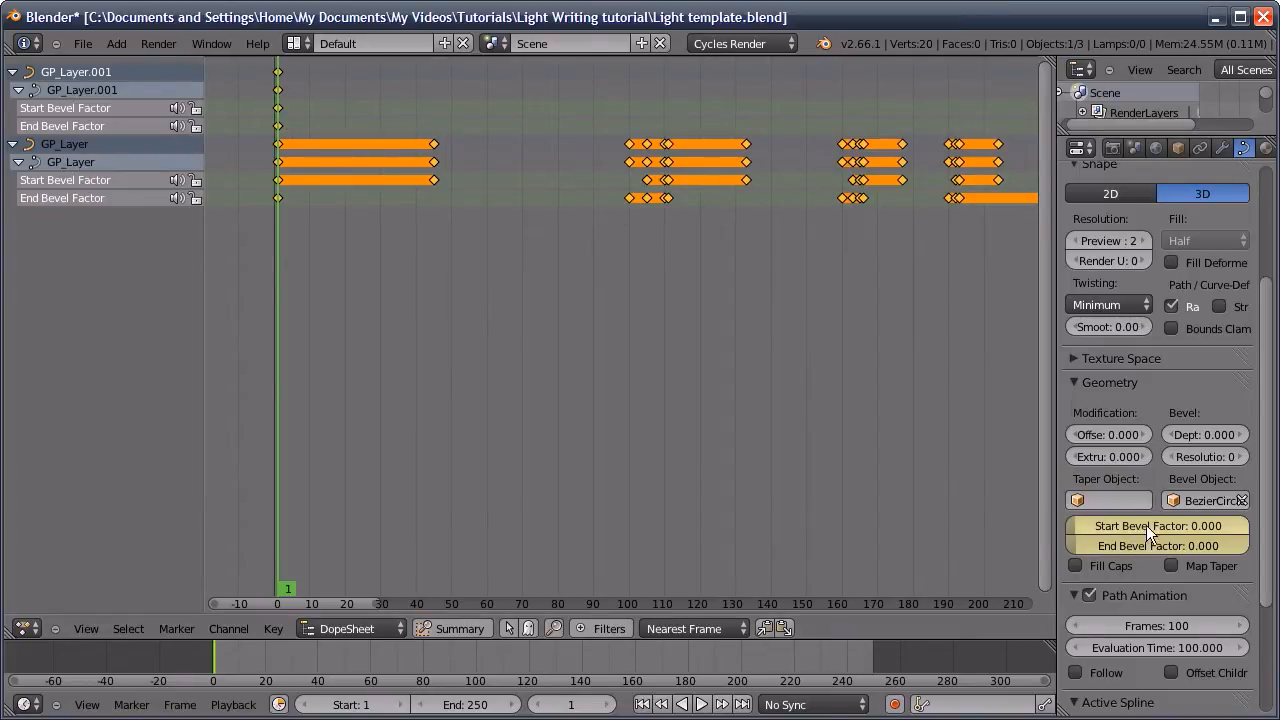
# Paste the copied GP_Layer keyframes into GP_Layer.001's Start and End Bevel Factor channels at frame 1
pyautogui.click(70, 125)
pyautogui.click(67, 108)
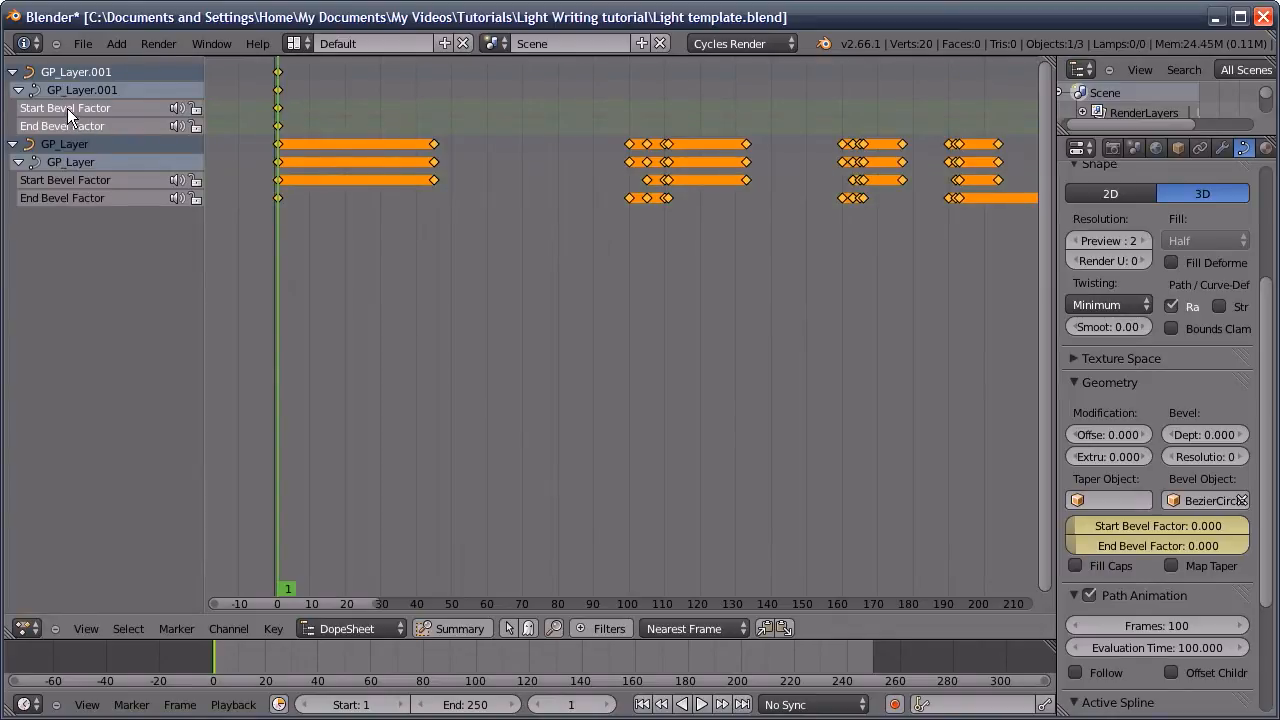
pyautogui.click(785, 628)
pyautogui.moveTo(597, 295); pyautogui.dragTo(571, 368, button='middle')
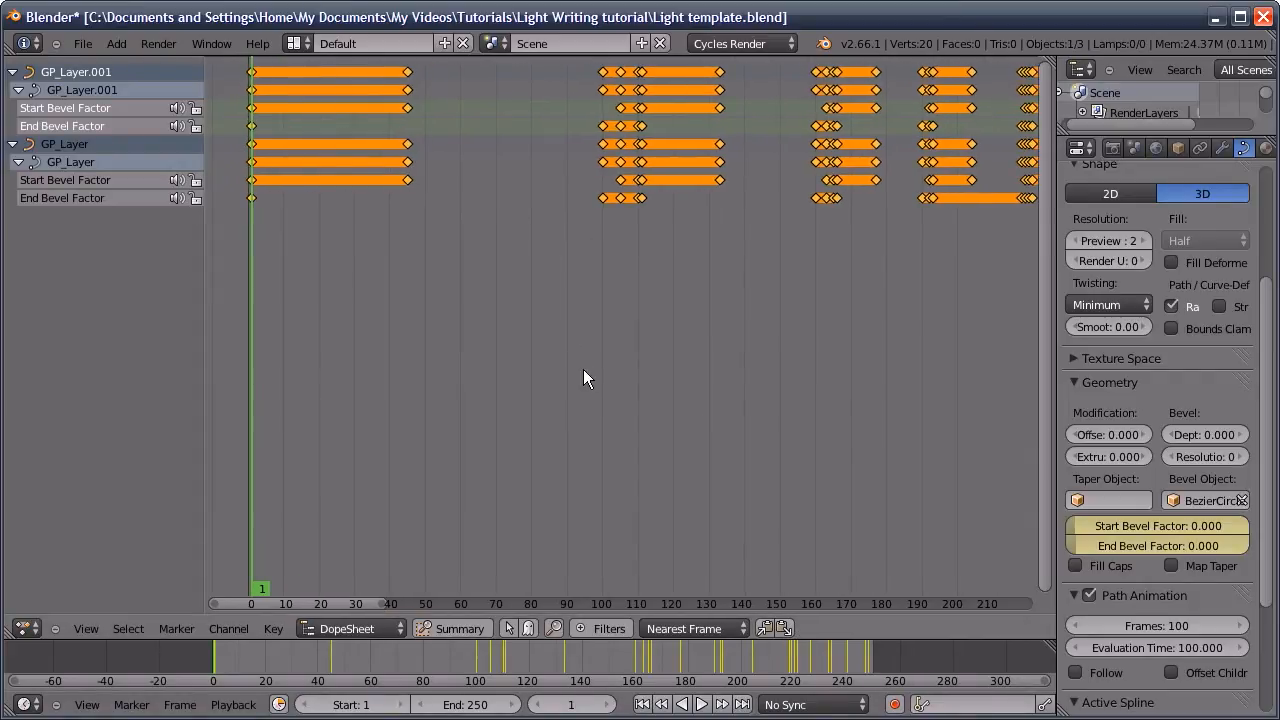
# Split the DopeSheet area horizontally and show the 3D View in the upper part
pyautogui.moveTo(22, 636); pyautogui.dragTo(27, 428)
pyautogui.click(27, 424)
pyautogui.click(40, 406)
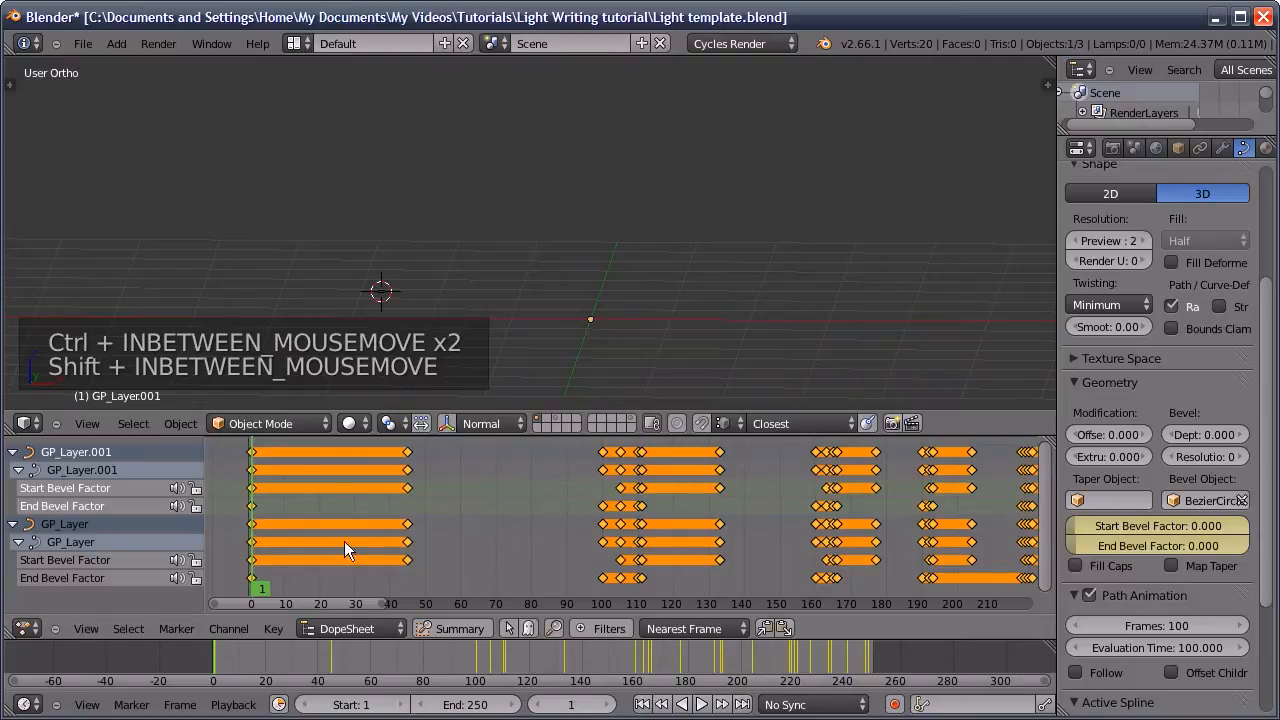
# Select all of GP_Layer.001's Start and End Bevel Factor keyframes and move them 47 frames forward
pyautogui.click(253, 505)
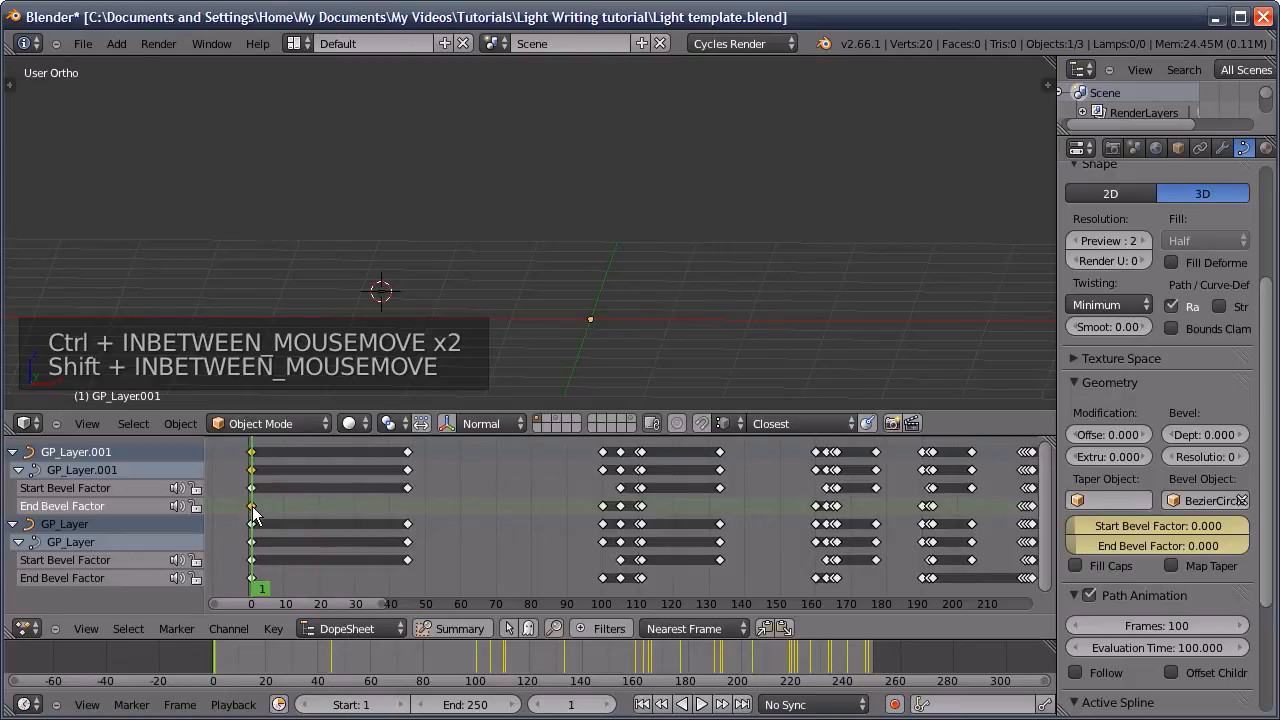
pyautogui.press('l')
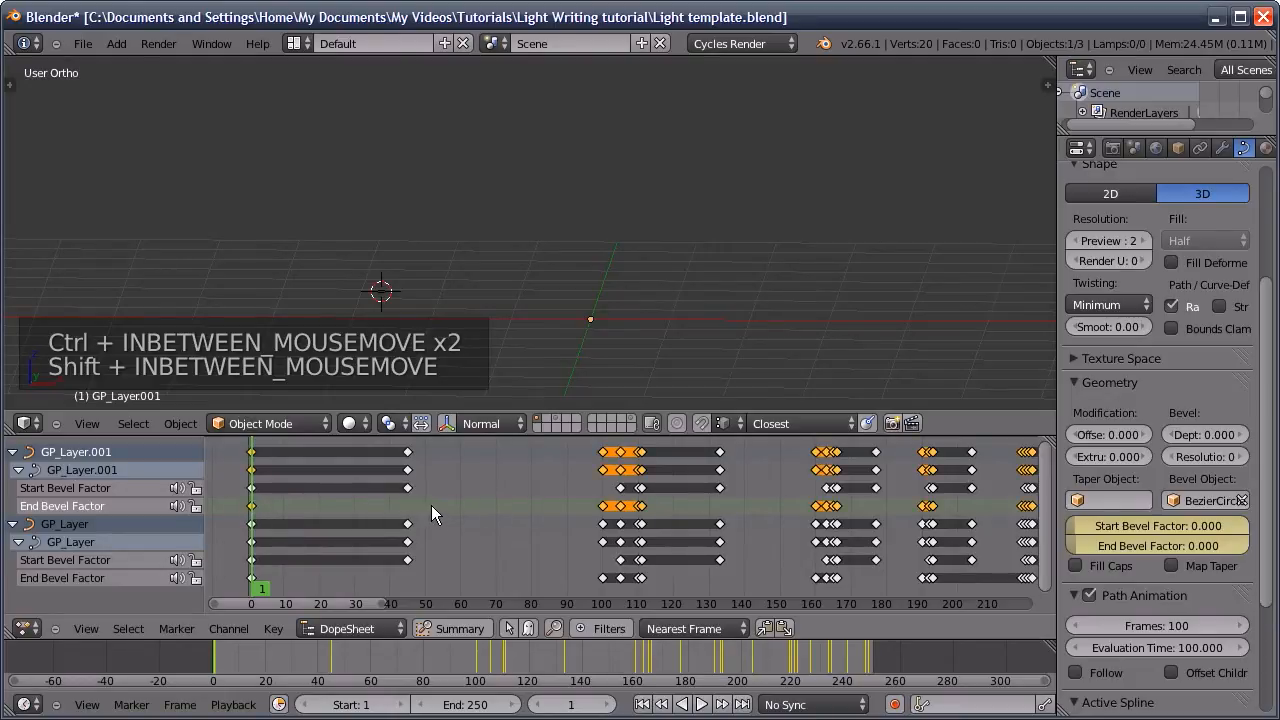
pyautogui.keyDown('shift'); pyautogui.click(251, 489); pyautogui.keyUp('shift')
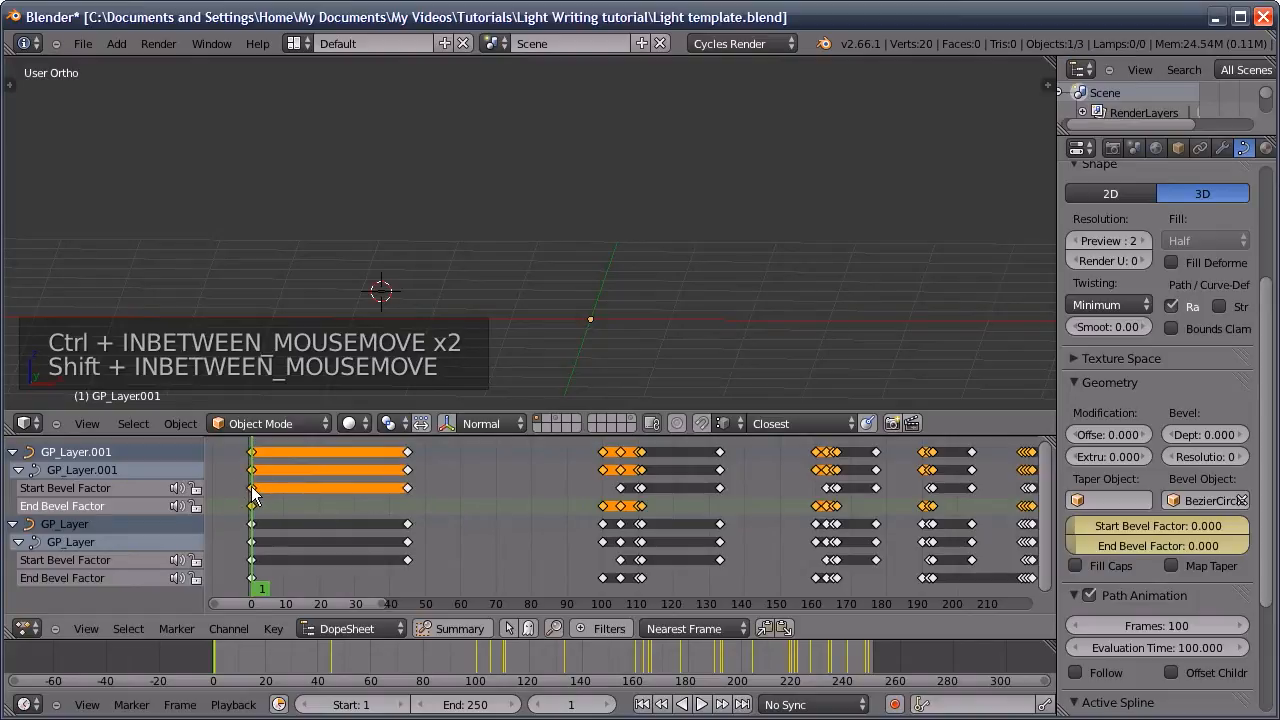
pyautogui.hotkey('ctrl', 'l')
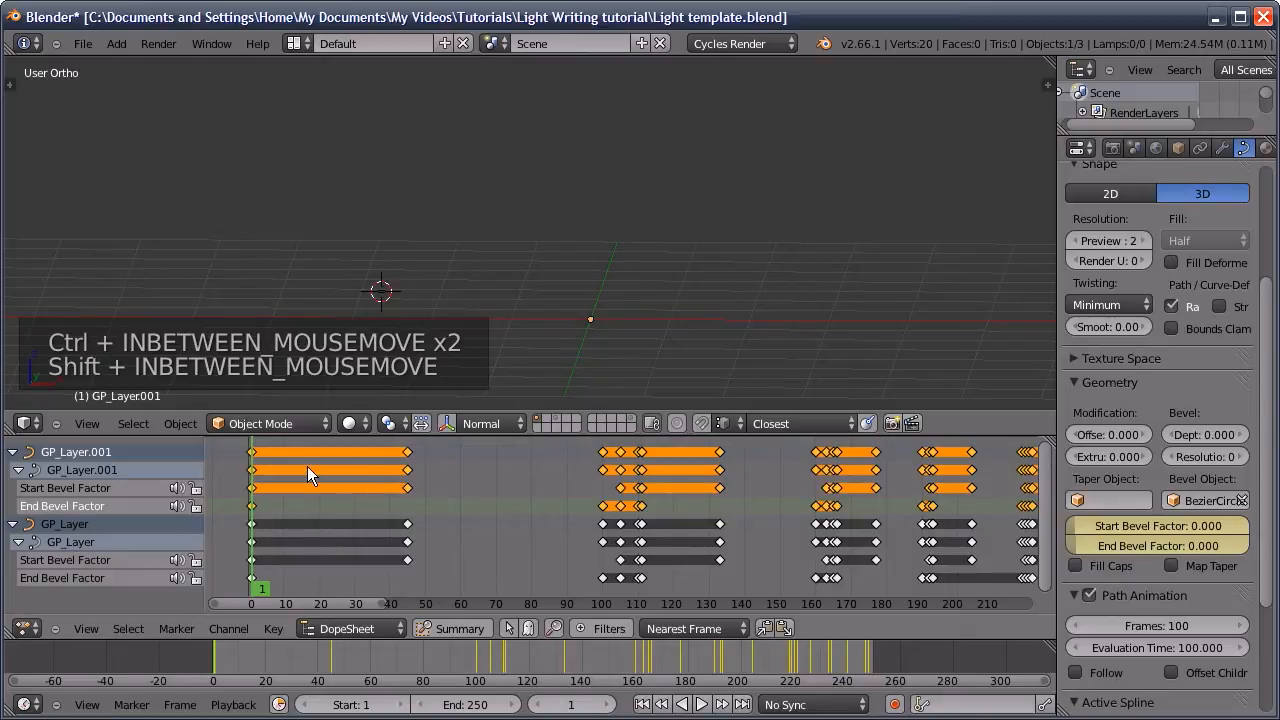
pyautogui.press('g')
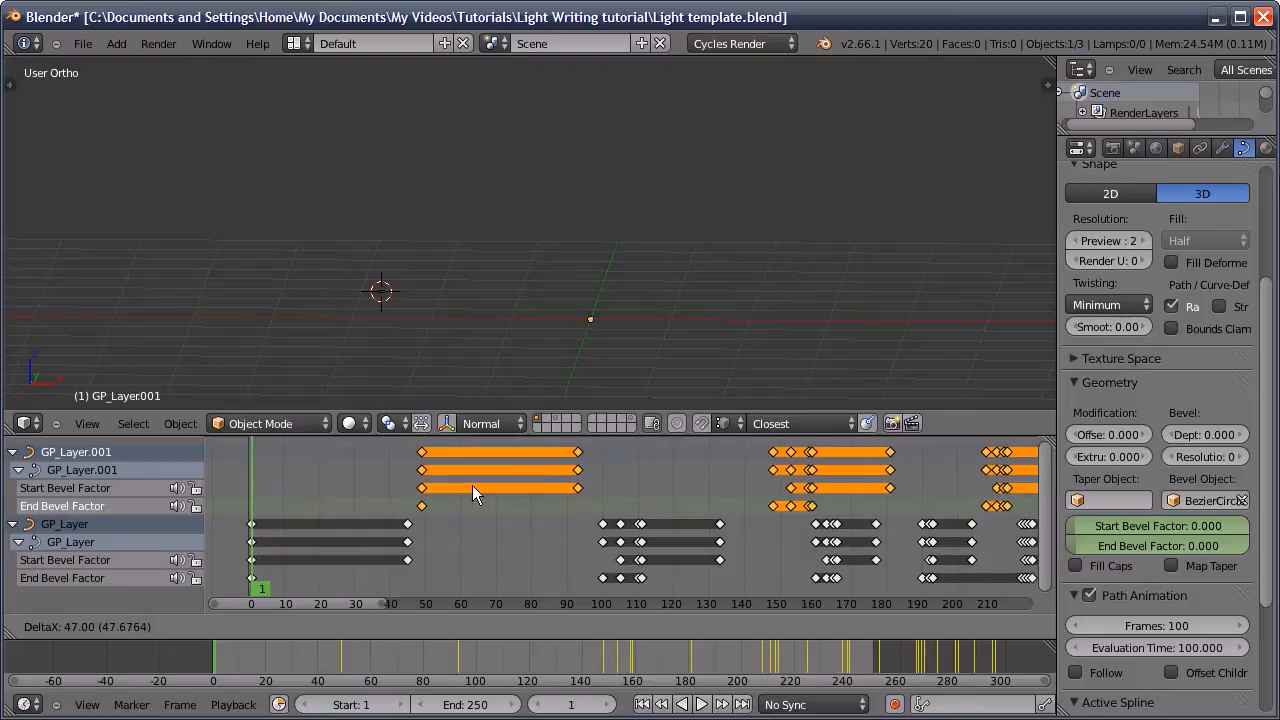
pyautogui.click(472, 485)
# Scrub through the timeline to examine how the two offset curves draw themselves in the 3D View
pyautogui.click(231, 666)
pyautogui.moveTo(231, 666); pyautogui.dragTo(358, 656)
pyautogui.scroll(7, 570, 210)
pyautogui.scroll(-3, 577, 231)
pyautogui.keyDown('shift'); pyautogui.moveTo(574, 194); pyautogui.dragTo(515, 224, button='middle'); pyautogui.keyUp('shift')
pyautogui.moveTo(320, 652); pyautogui.dragTo(746, 680)
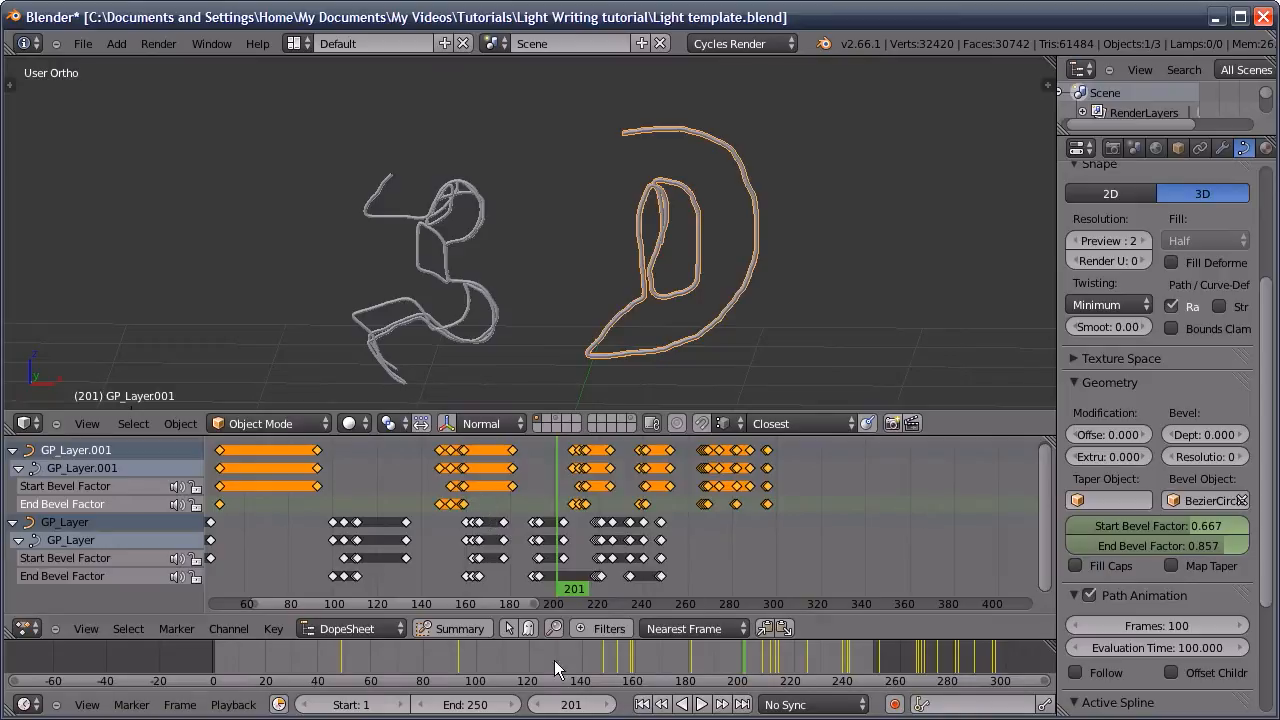
pyautogui.moveTo(433, 658); pyautogui.dragTo(865, 660)
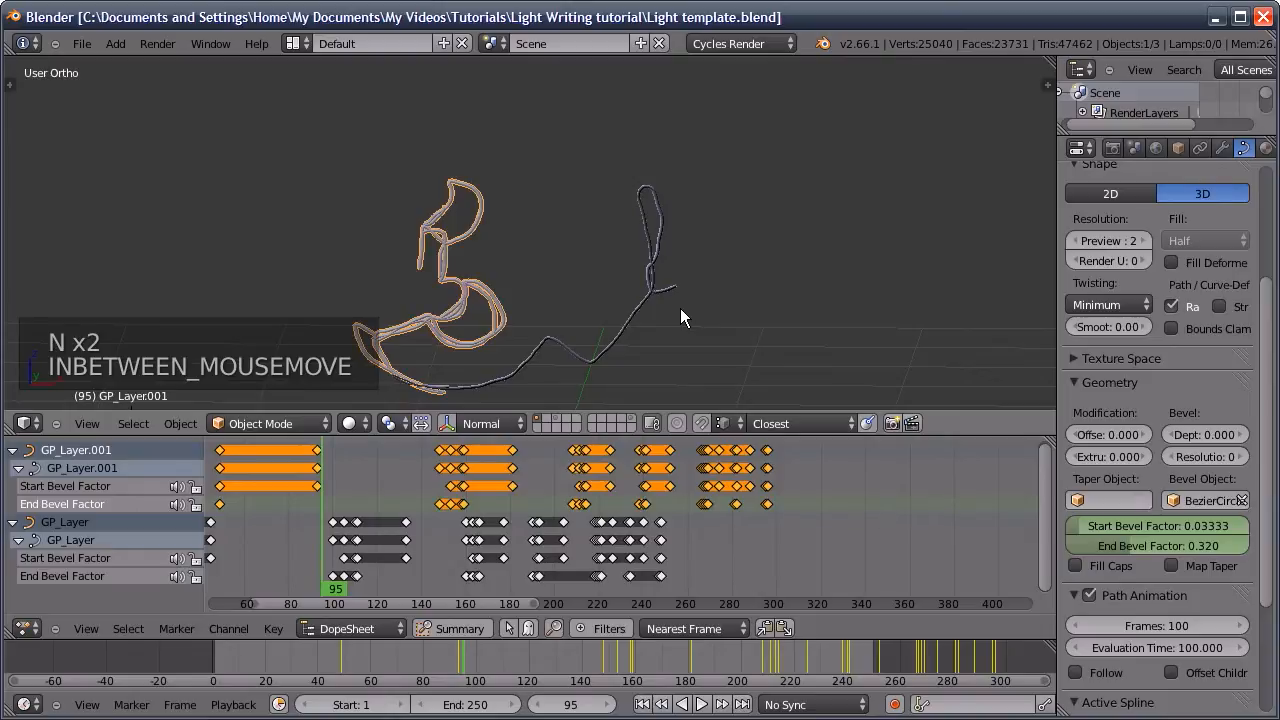
# Select the GP_Layer curve in the 3D View and duplicate it in place
pyautogui.rightClick(655, 272)
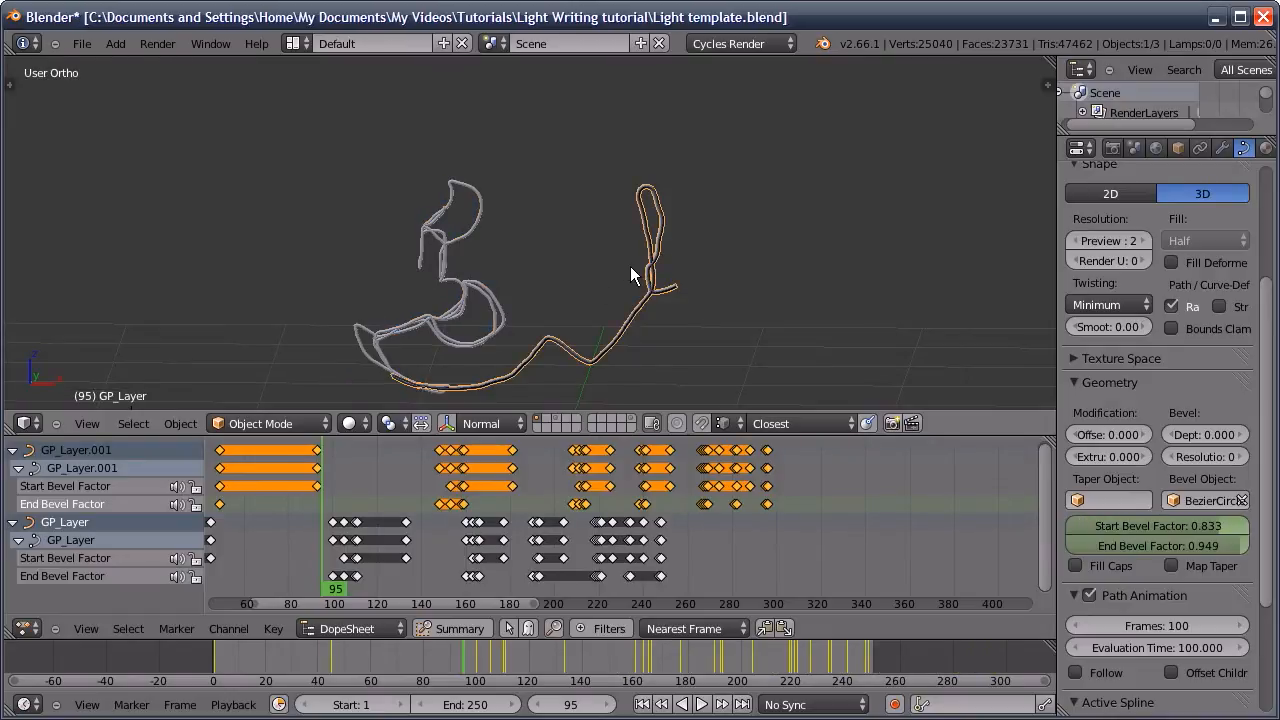
pyautogui.hotkey('shift', 'd')
pyautogui.rightClick(641, 271)
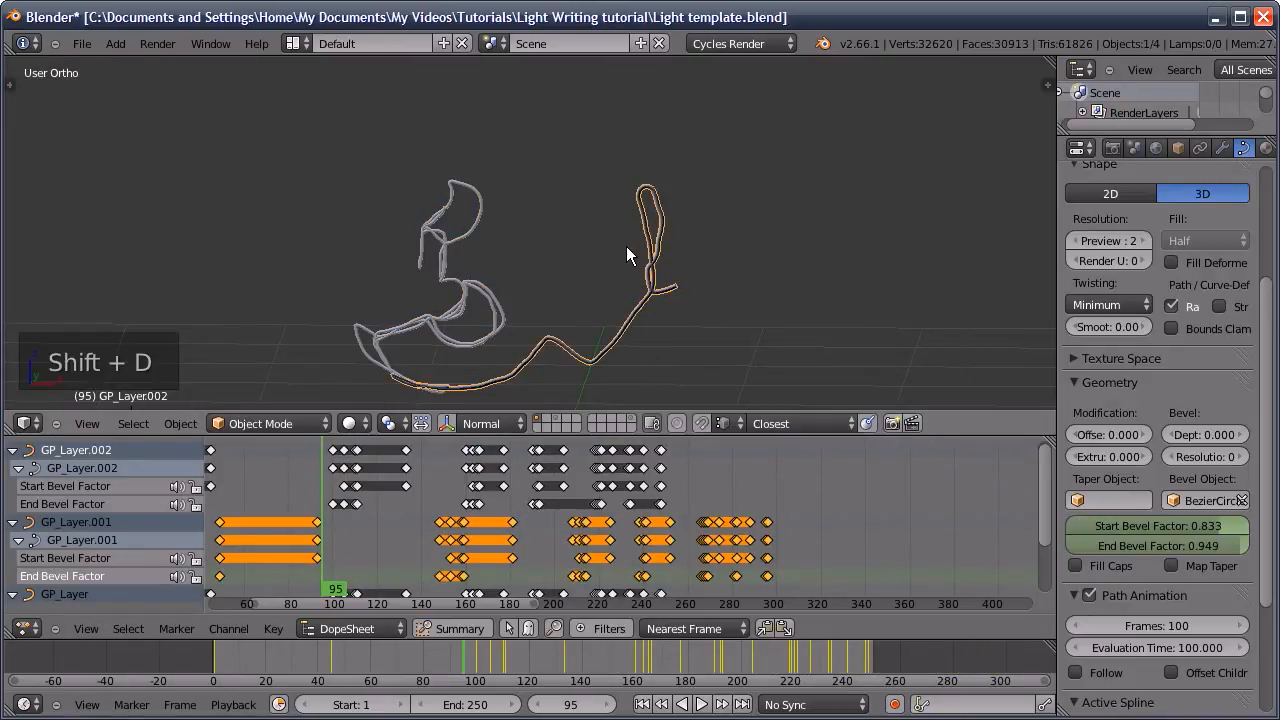
# Move the duplicated GP_Layer.002 curve to layer 4 and display only that layer
pyautogui.press('m')
pyautogui.press('4')
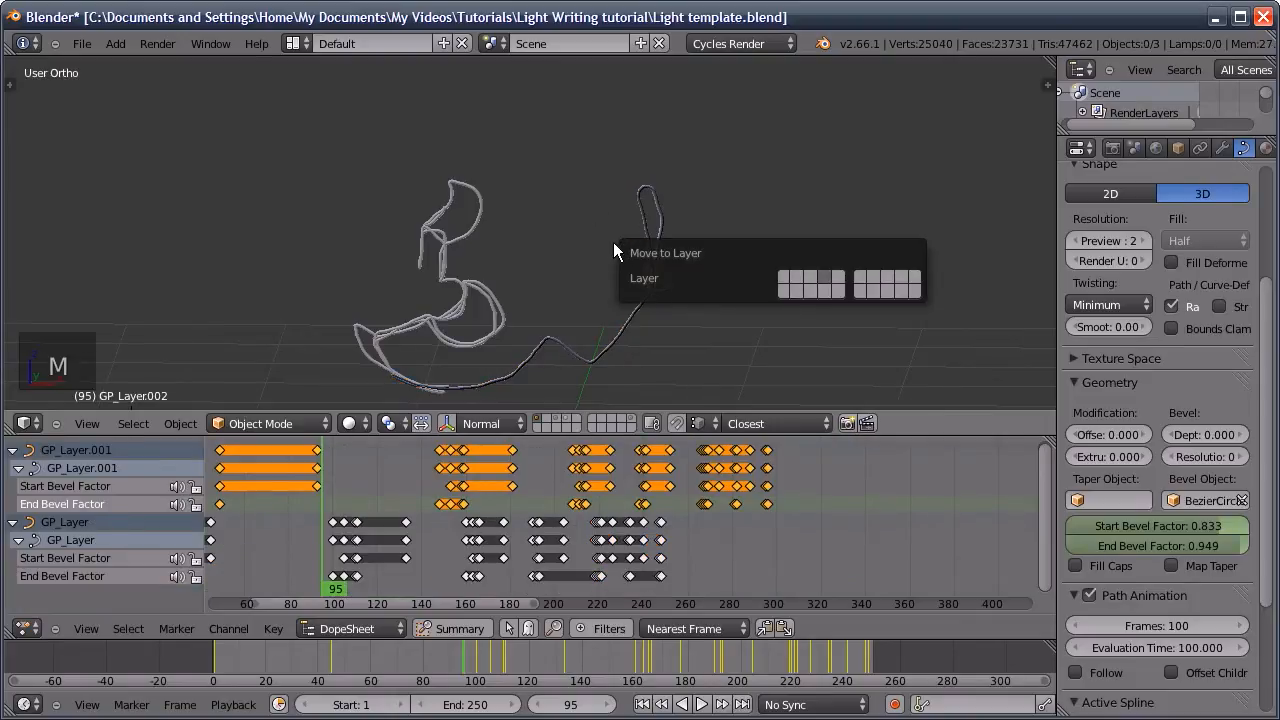
pyautogui.press('4')
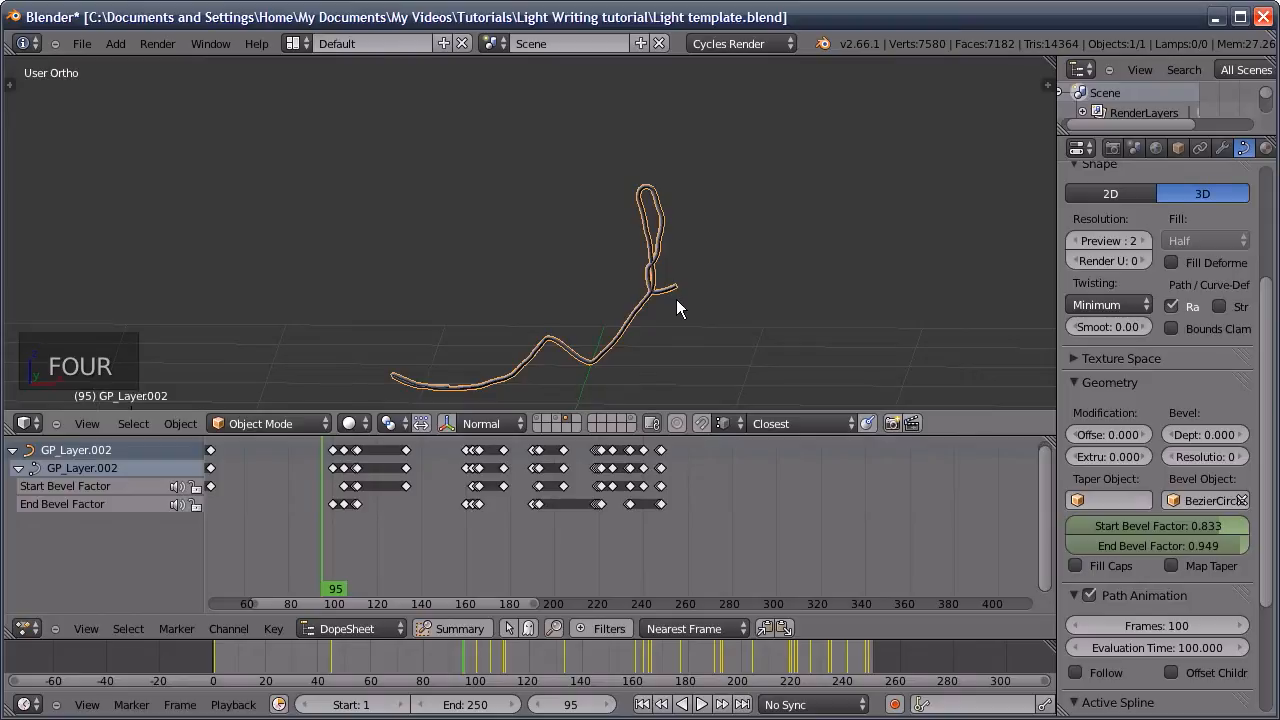
# Clear all Start Bevel Factor keyframes from the GP_Layer.002 curve
pyautogui.scroll(-3, 1150, 470)
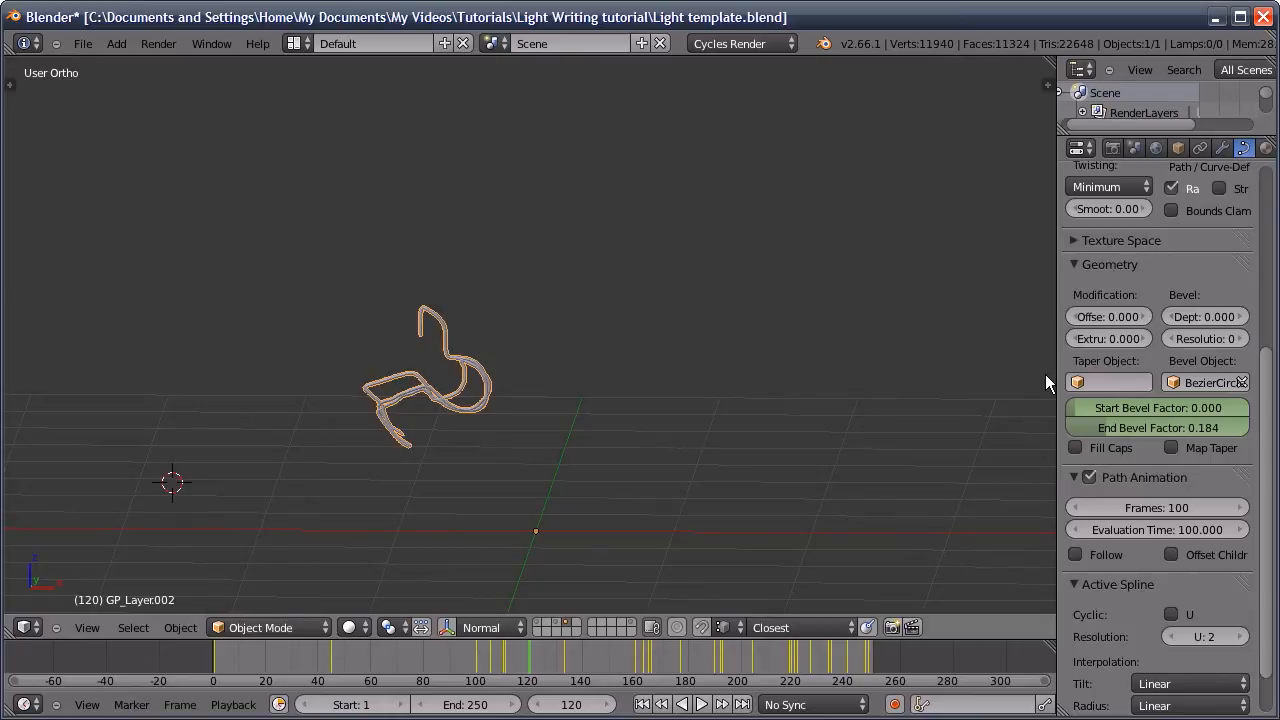
pyautogui.rightClick(1122, 406)
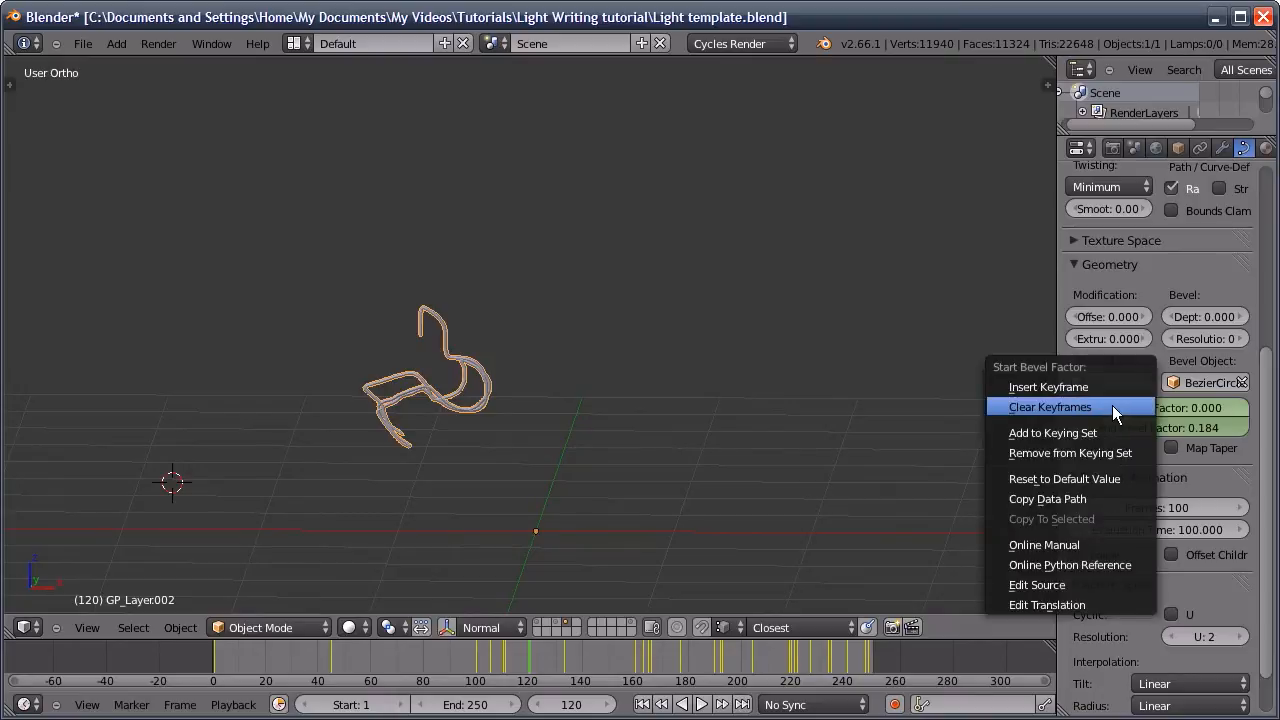
pyautogui.click(1113, 407)
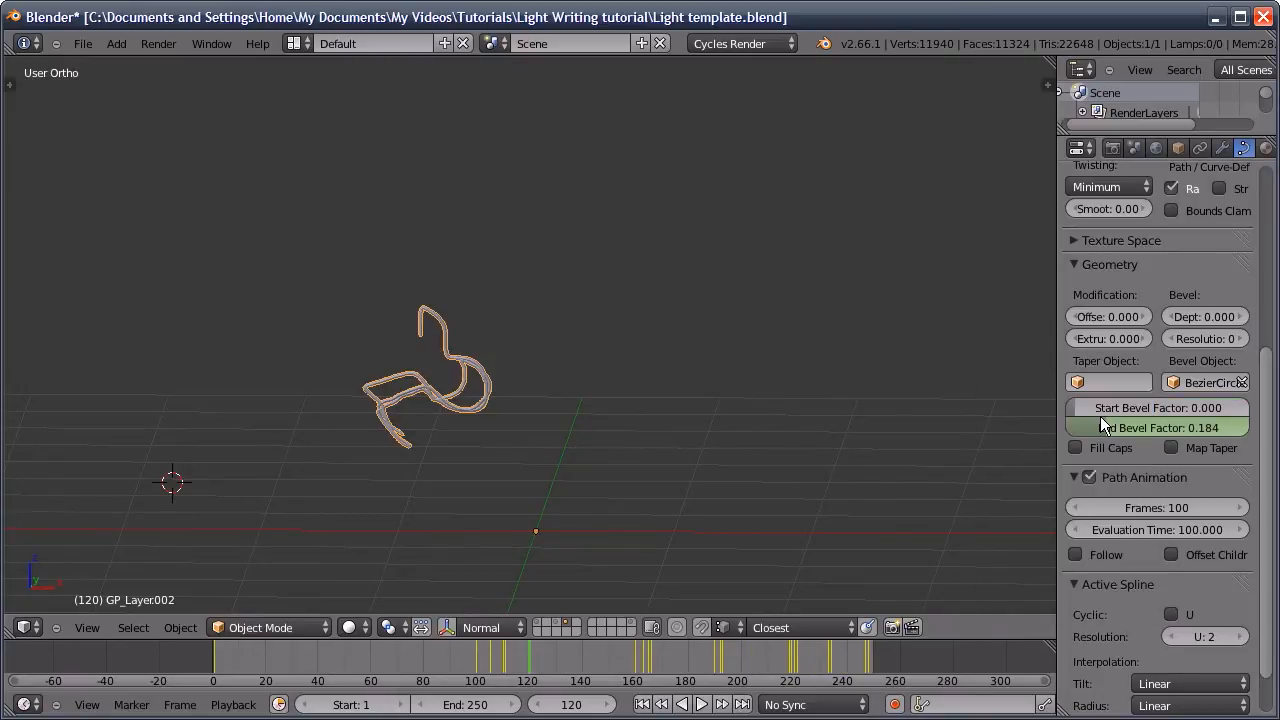
# Split the 3D View area horizontally, show the DopeSheet in the lower part, and go to frame 1
pyautogui.moveTo(8, 636); pyautogui.dragTo(20, 460)
pyautogui.click(22, 625)
pyautogui.click(157, 548)
pyautogui.moveTo(308, 506); pyautogui.dragTo(366, 490, button='middle')
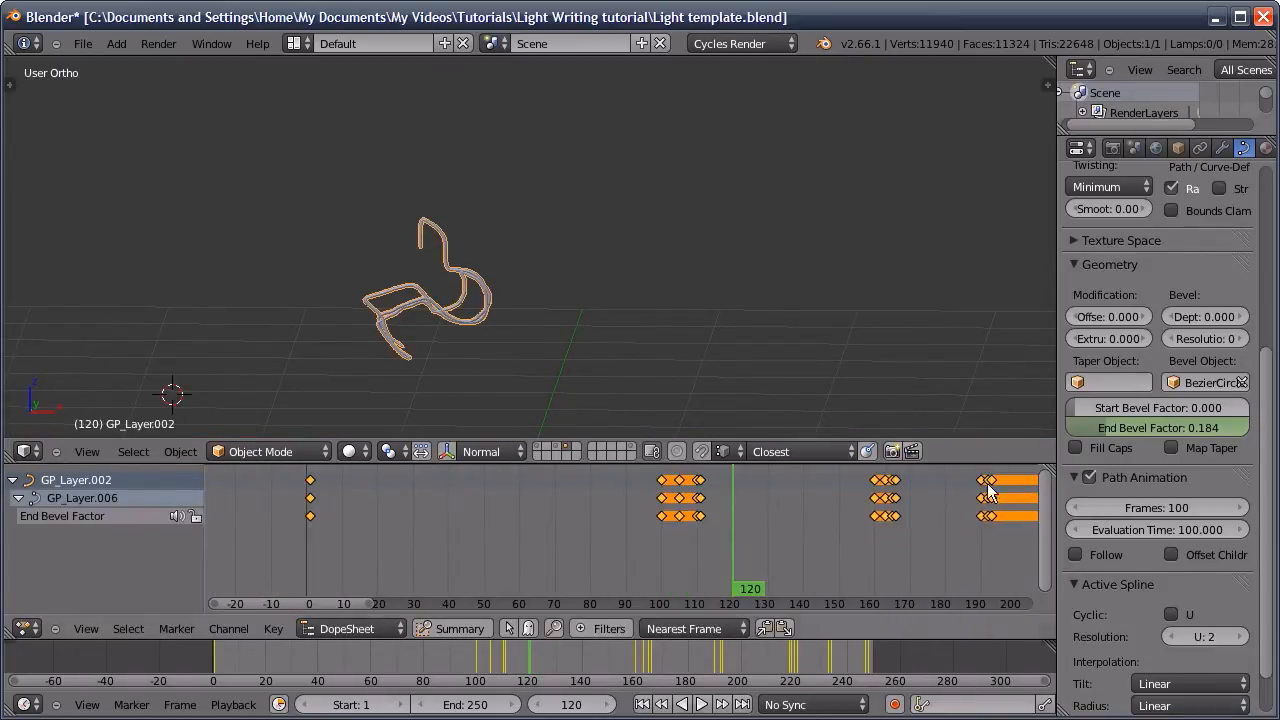
pyautogui.click(642, 704)
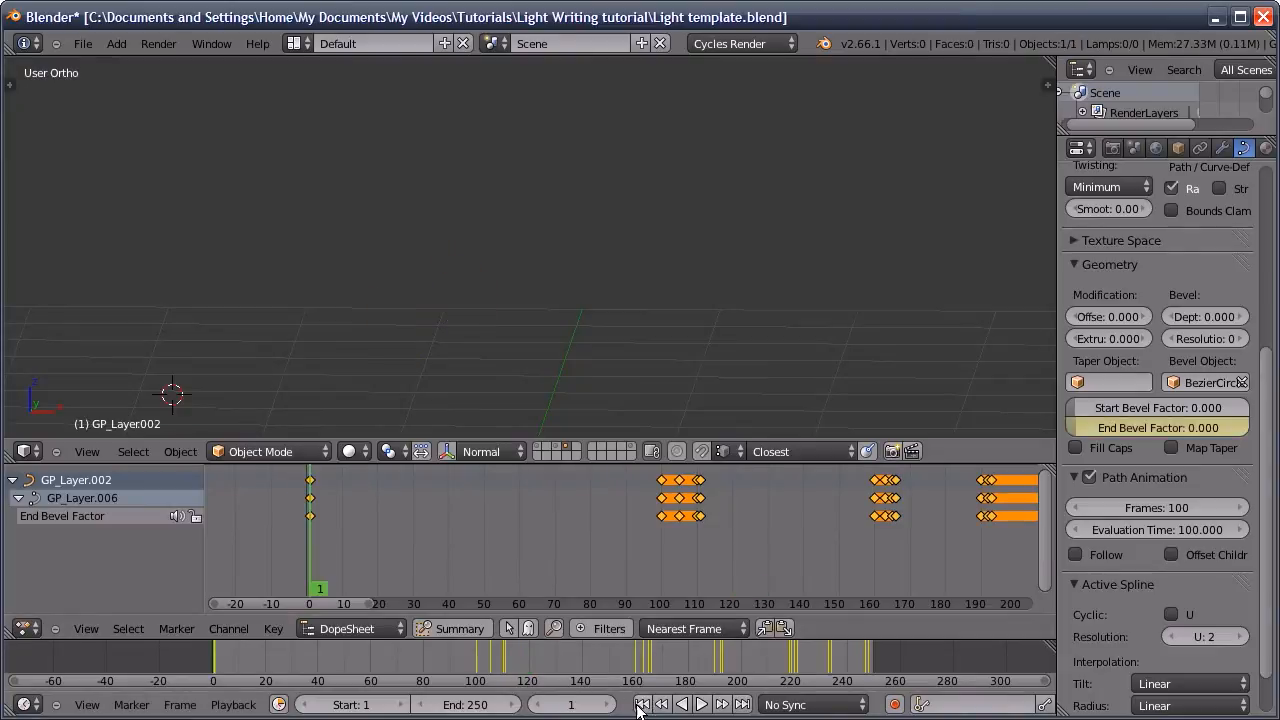
# Undo the most recent edits
pyautogui.hotkey('ctrl', 'z')
pyautogui.hotkey('ctrl', 'z')
pyautogui.hotkey('ctrl', 'z')
pyautogui.hotkey('ctrl', 'z')
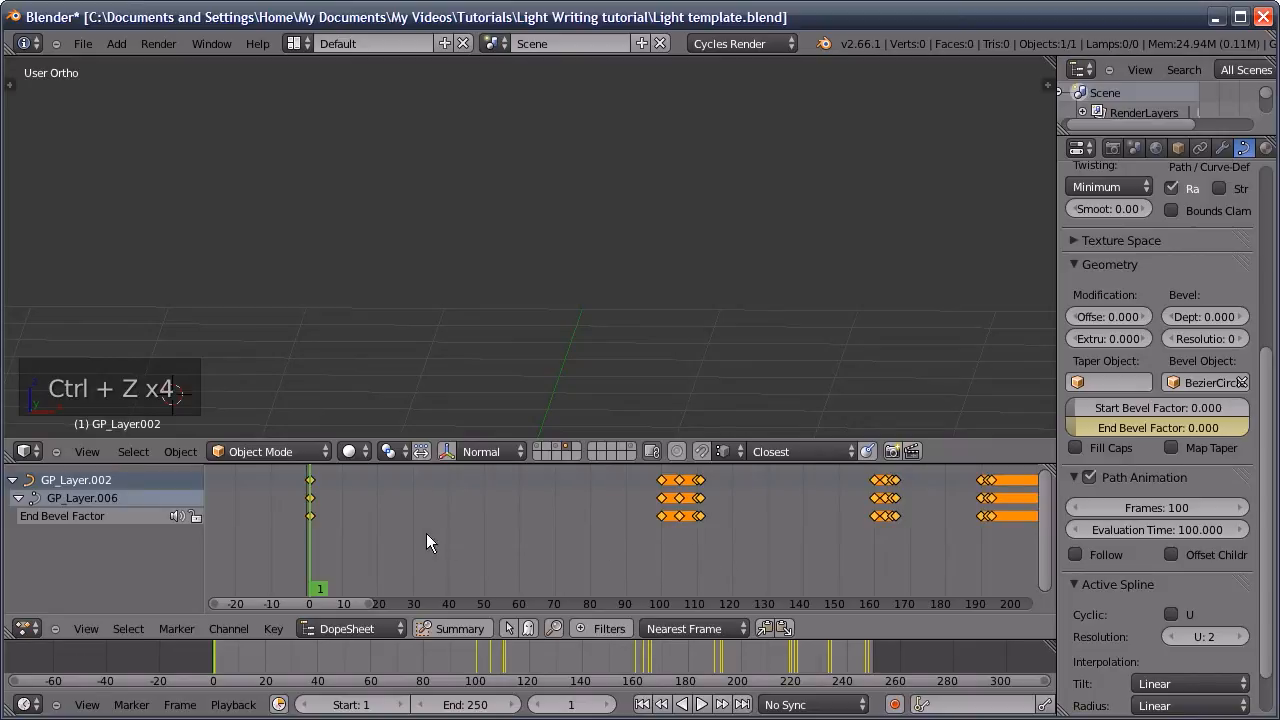
# Replace GP_Layer.002's keyframes by keying Start and End Bevel Factor at frame 1 and pasting the copied keyframes into both channels
pyautogui.press('Delete')
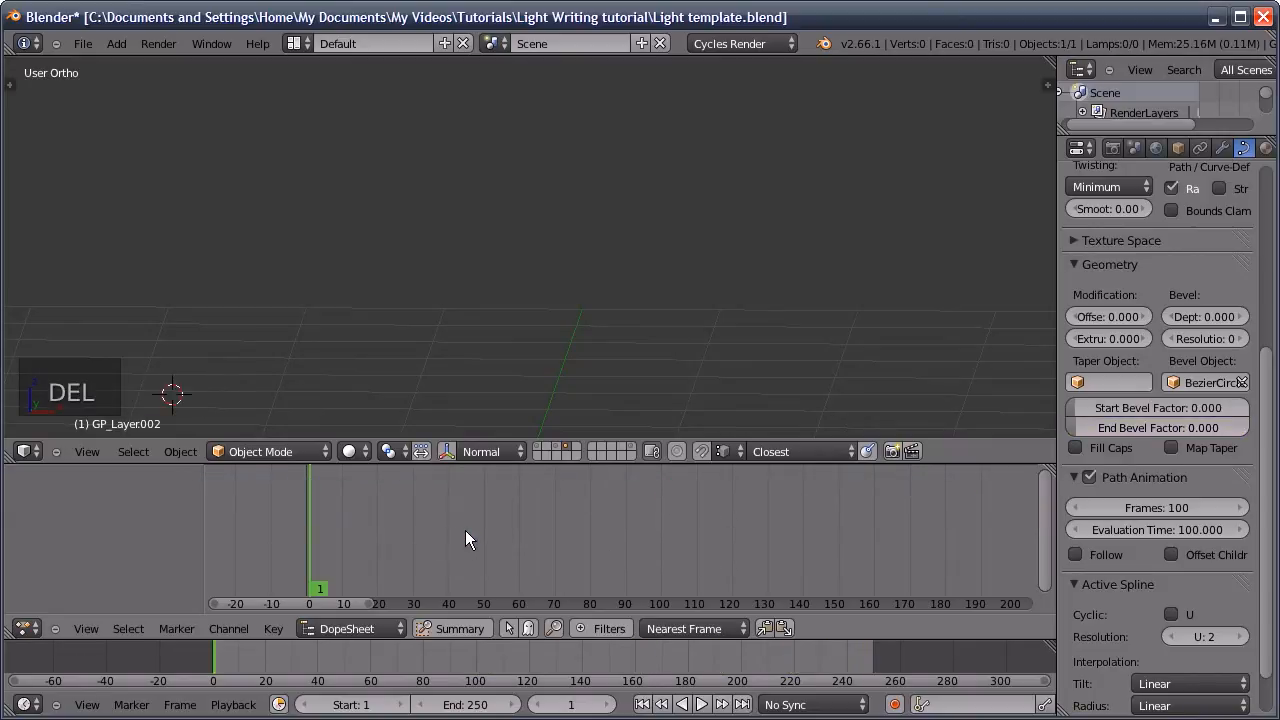
pyautogui.press('i')
pyautogui.press('i')
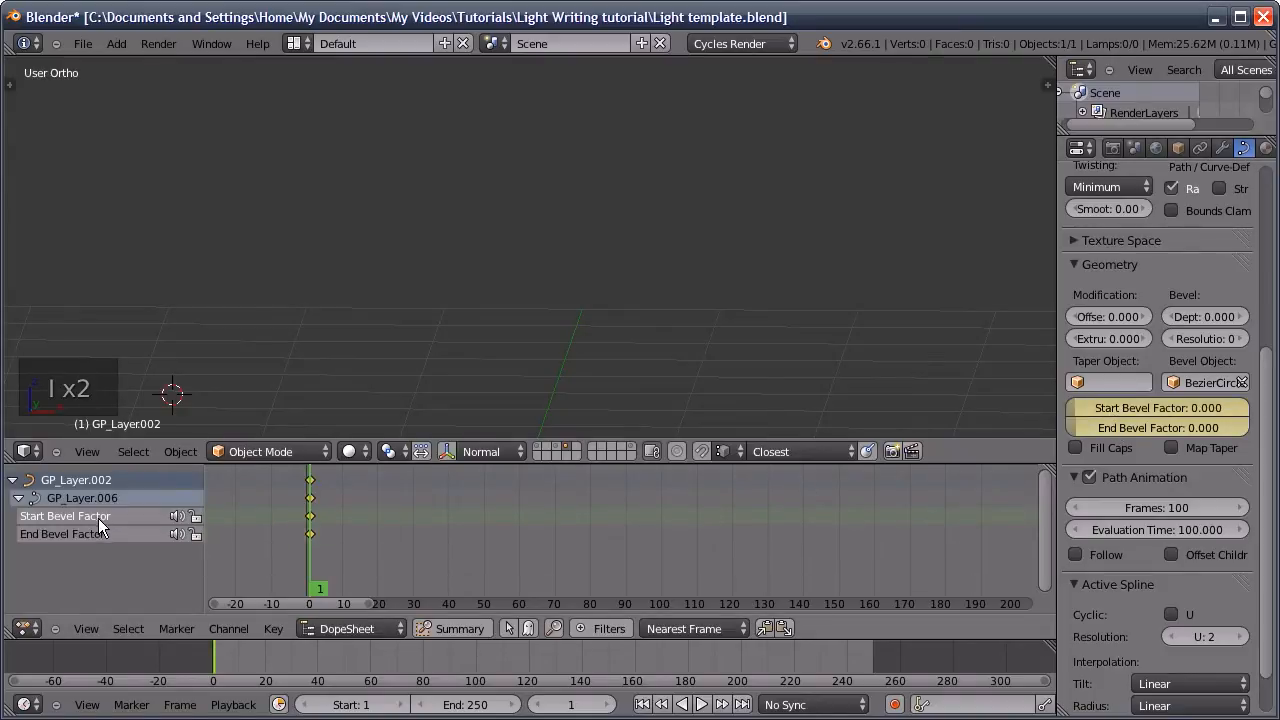
pyautogui.click(782, 627)
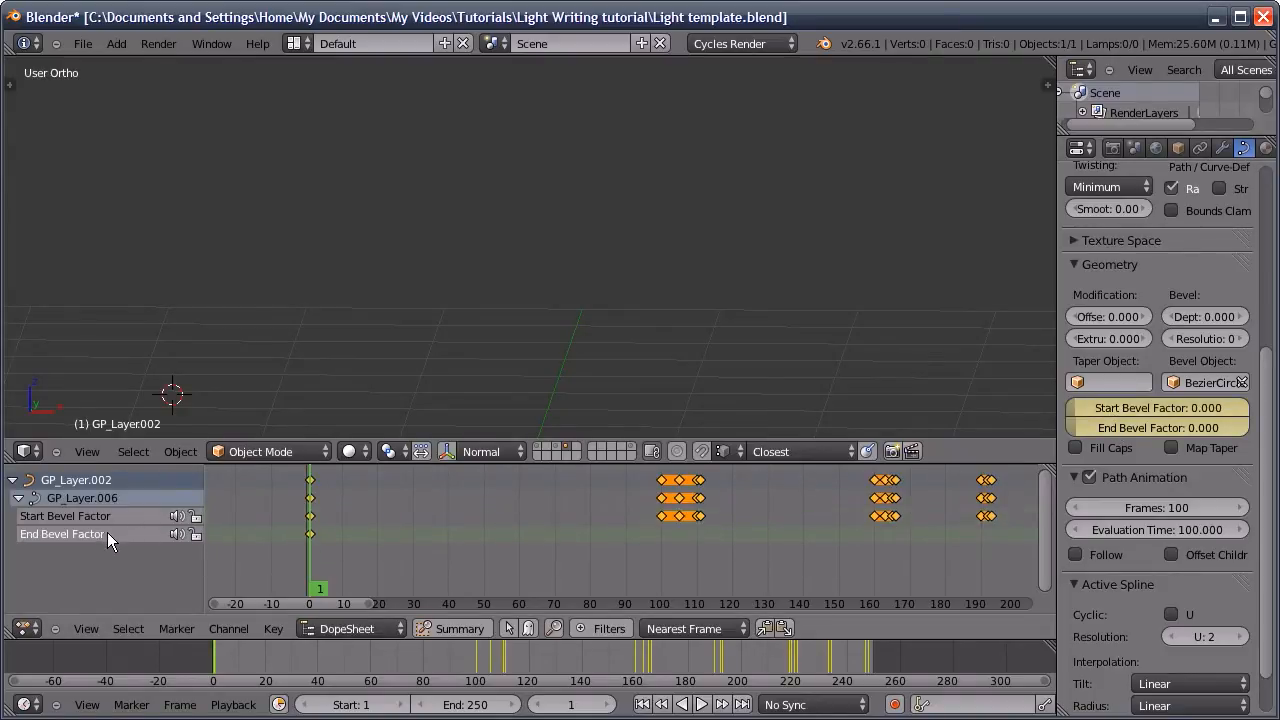
pyautogui.click(784, 629)
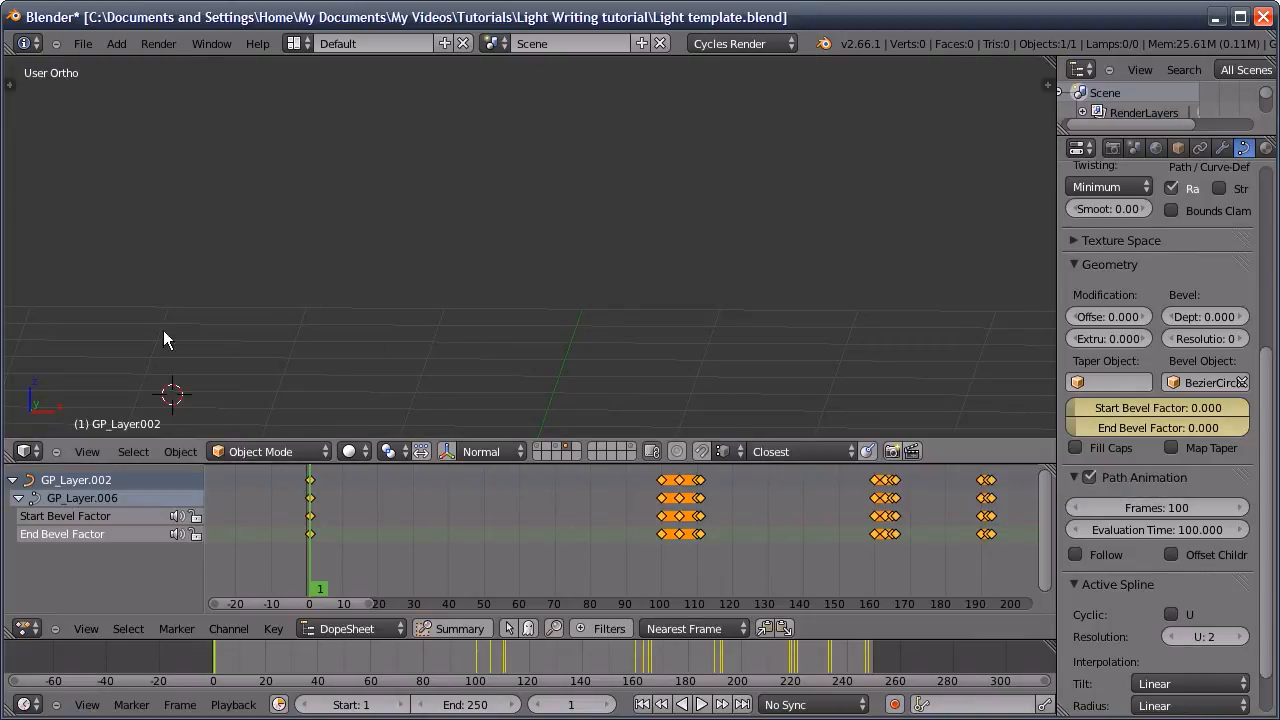
# Set all Start and End Bevel Factor keyframes of GP_Layer.002 to Linear interpolation in the F-Curve Editor
pyautogui.click(24, 451)
pyautogui.click(85, 388)
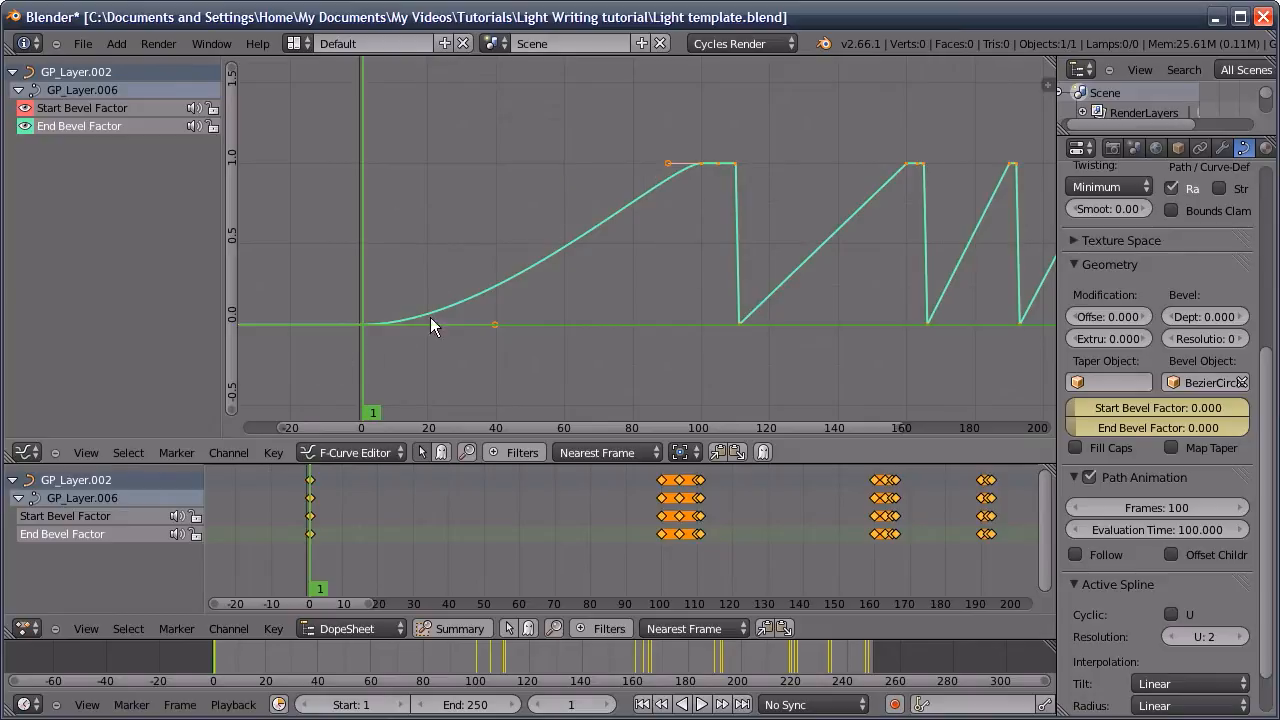
pyautogui.press('a')
pyautogui.press('a')
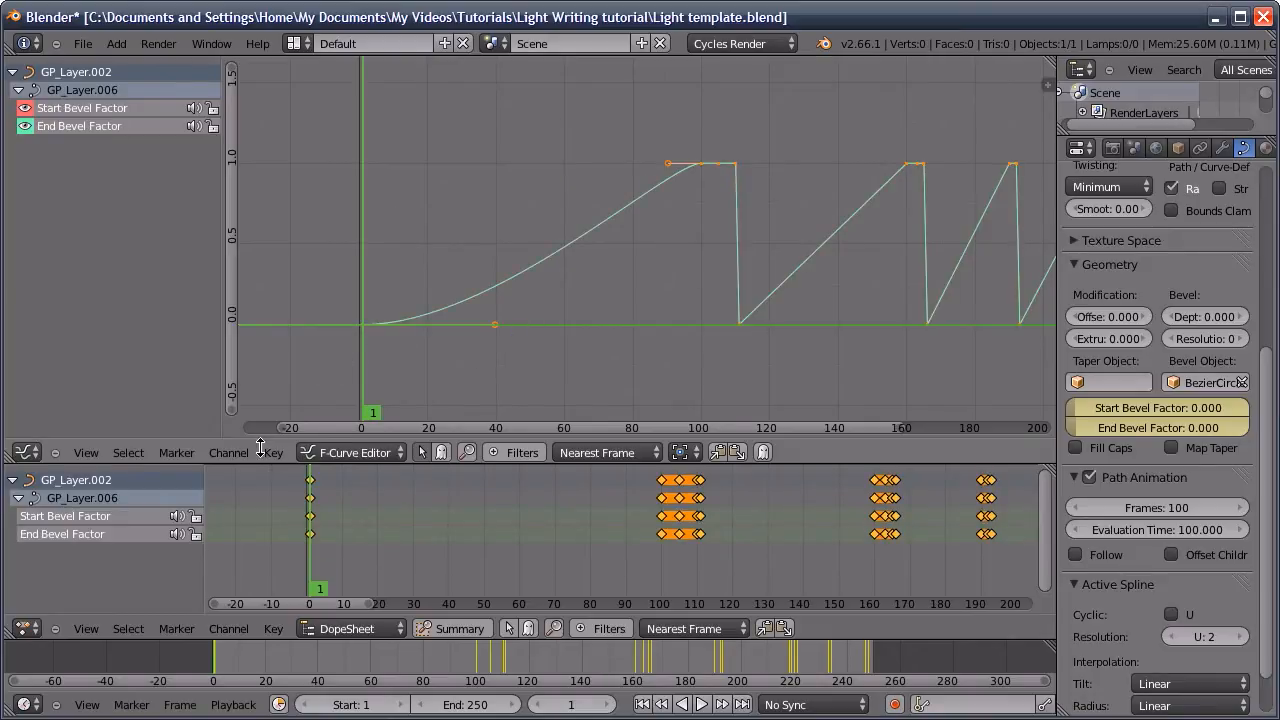
pyautogui.click(275, 452)
pyautogui.moveTo(362, 210)
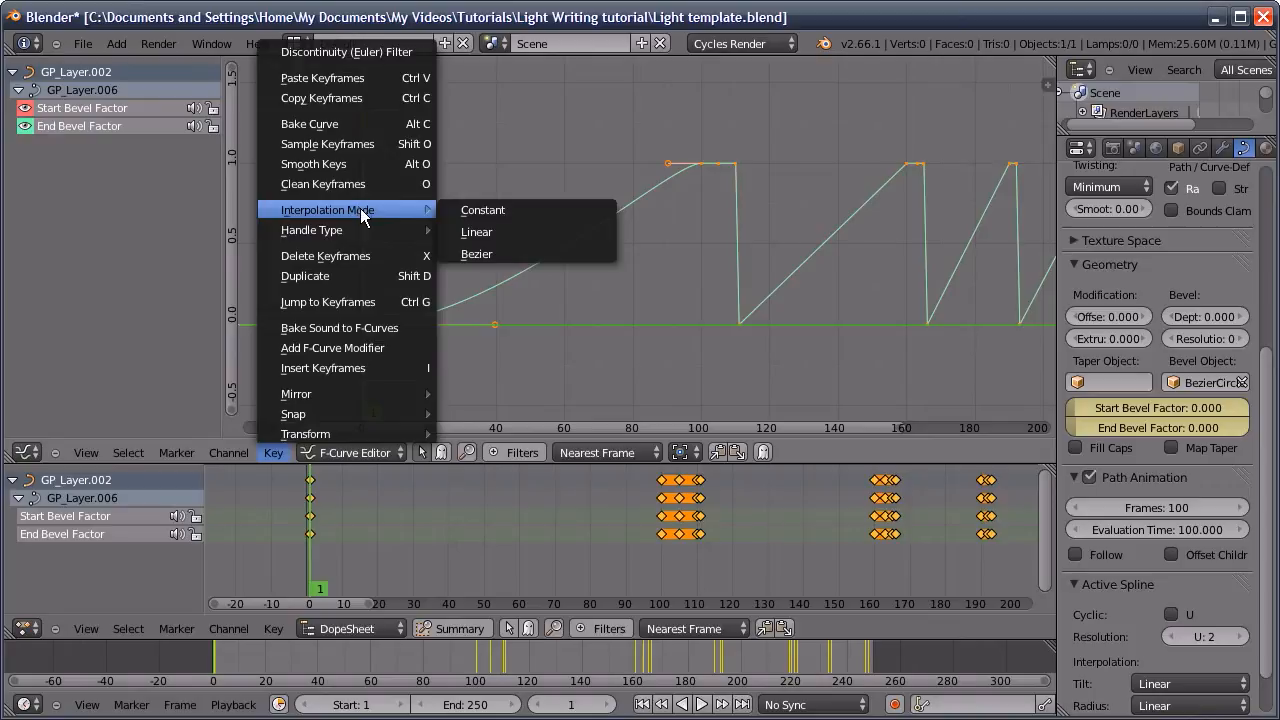
pyautogui.click(498, 231)
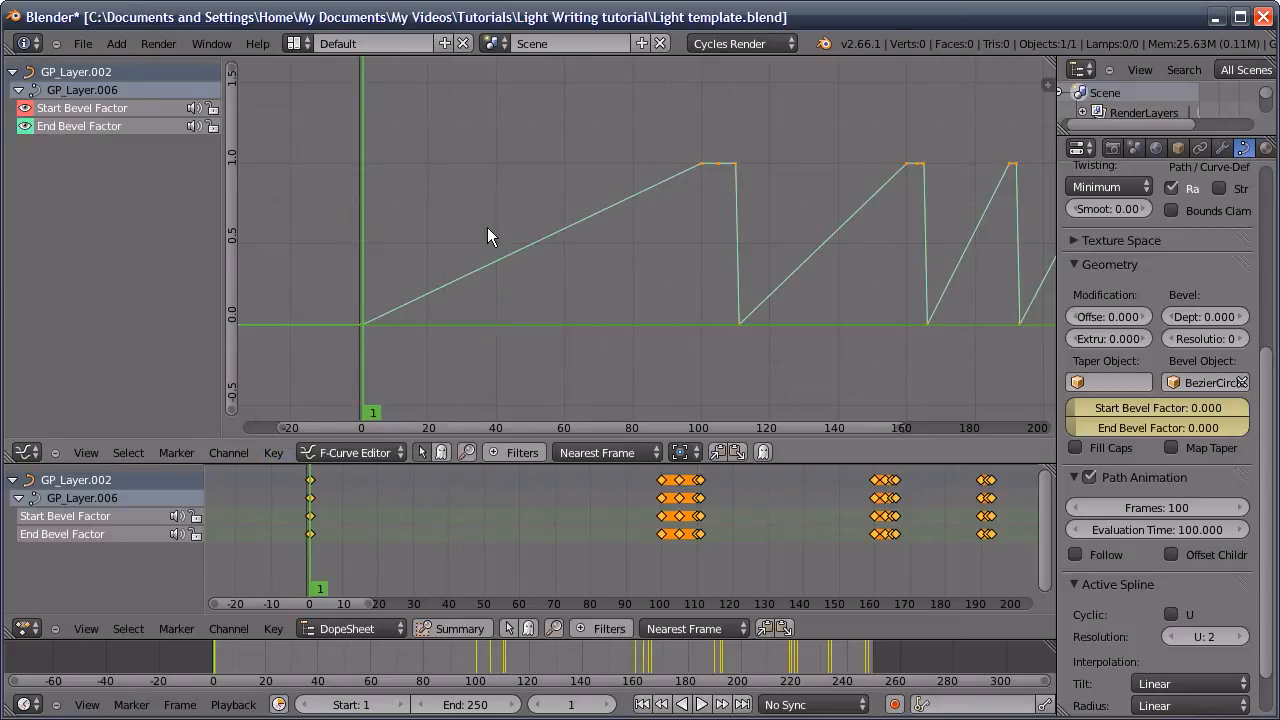
# Switch the upper area back to the 3D View and scrub the timeline to frame 105
pyautogui.click(27, 452)
pyautogui.click(60, 432)
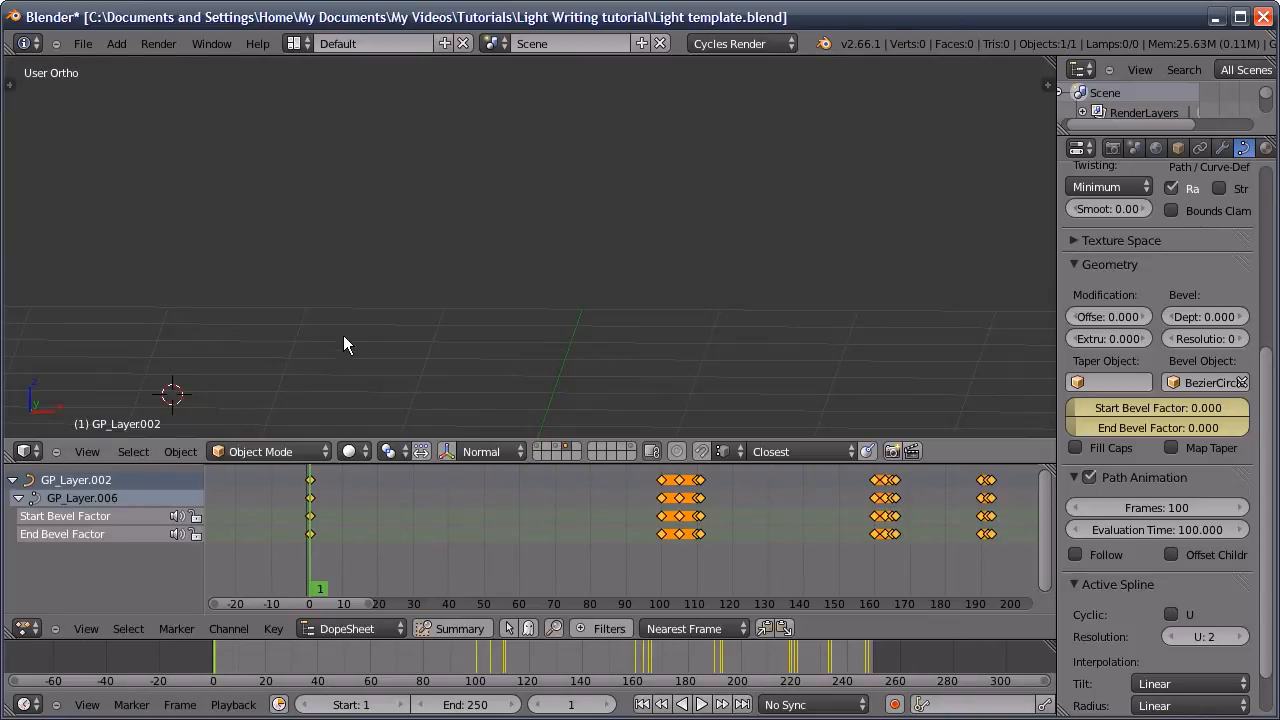
pyautogui.moveTo(260, 655); pyautogui.dragTo(489, 660)
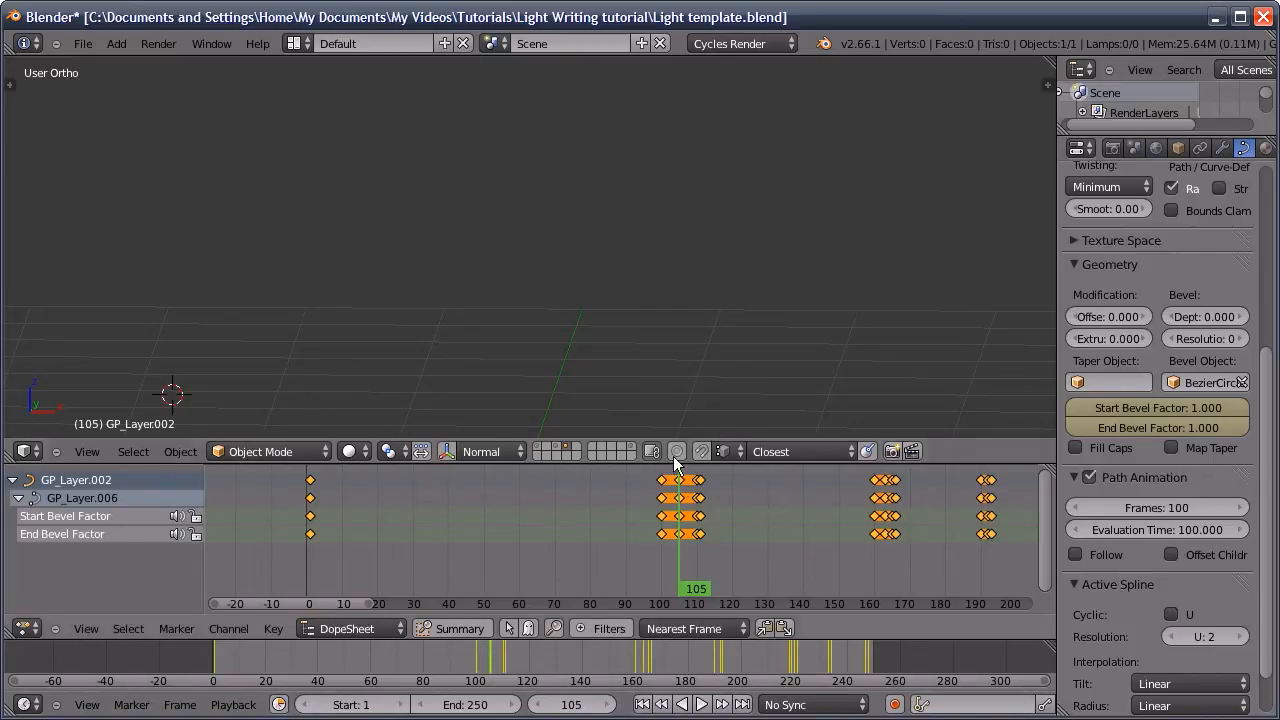
# Select all of GP_Layer.002's End Bevel Factor keyframes and set the DopeSheet snapping to No Auto-Snap
pyautogui.click(310, 535)
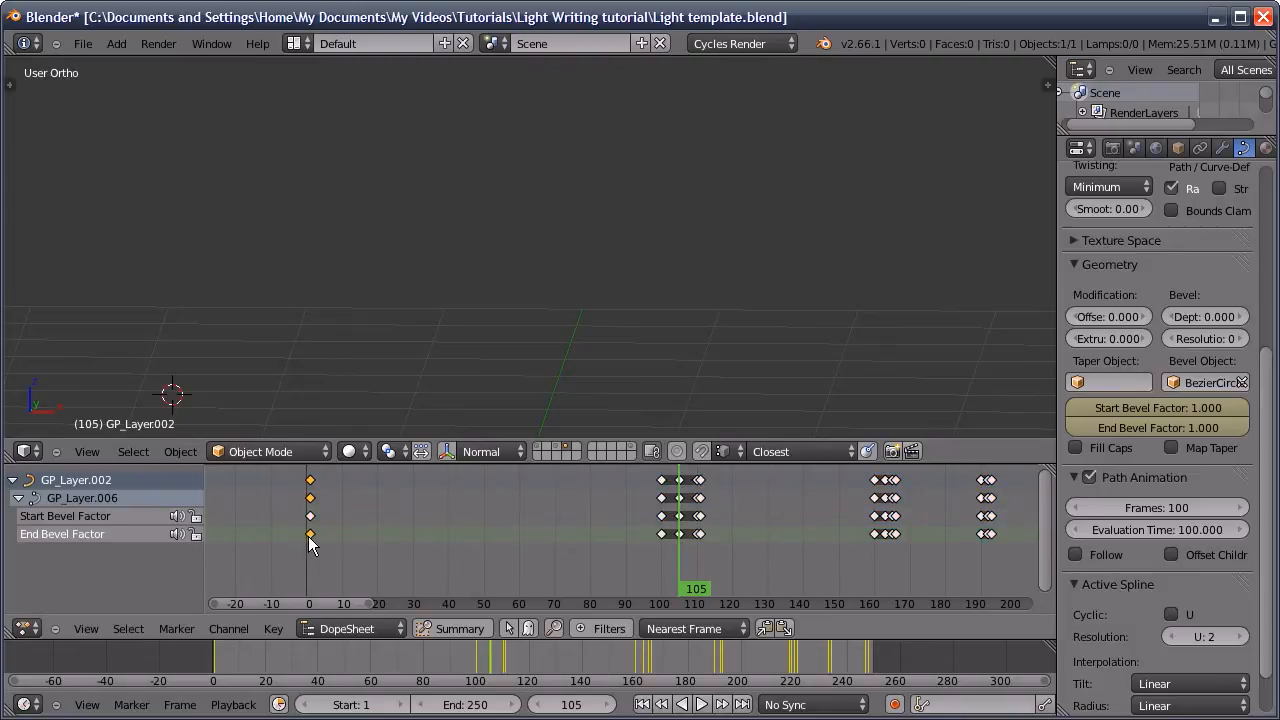
pyautogui.keyDown('ctrl'); pyautogui.keyDown('alt'); pyautogui.click(311, 533); pyautogui.keyUp('alt'); pyautogui.keyUp('ctrl')
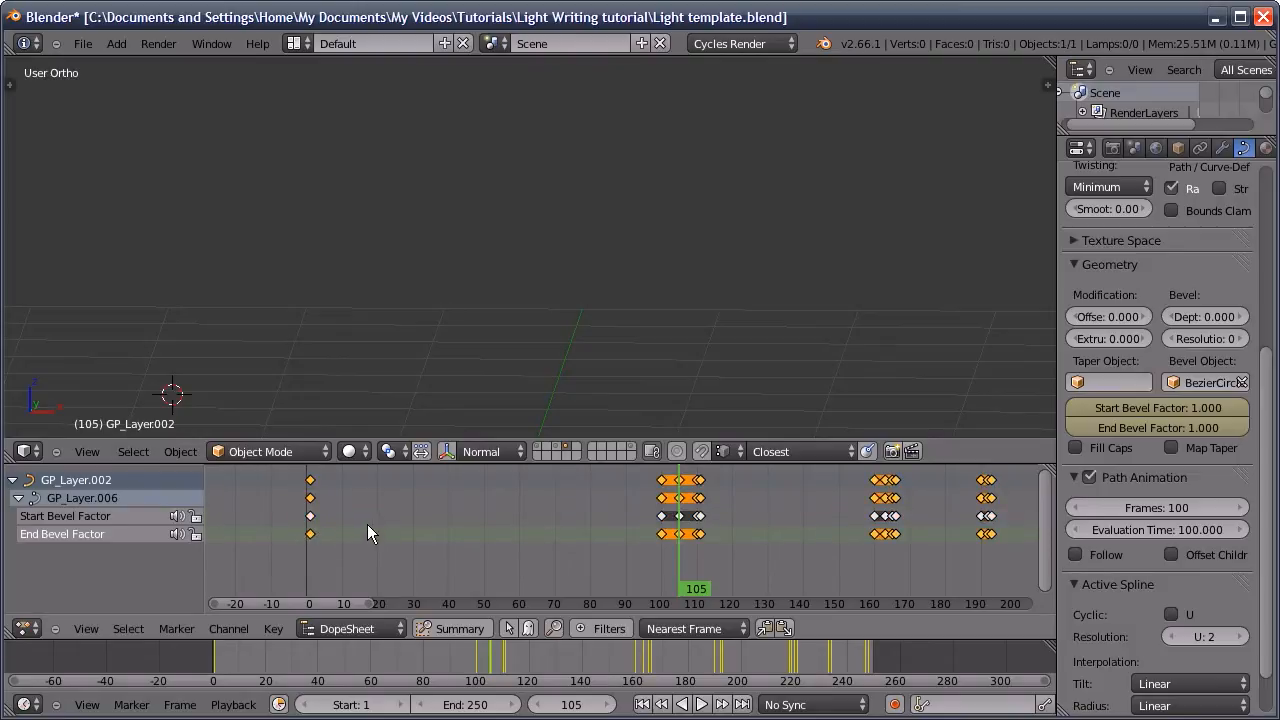
pyautogui.press('g')
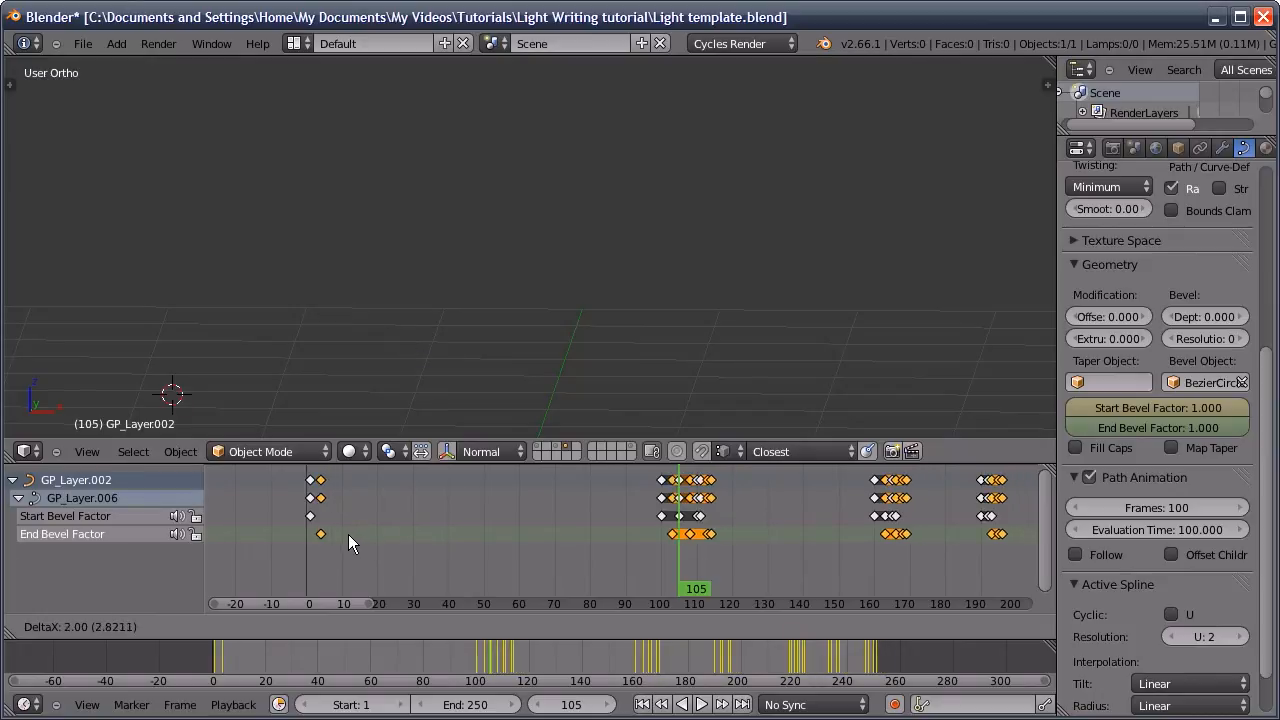
pyautogui.rightClick(368, 572)
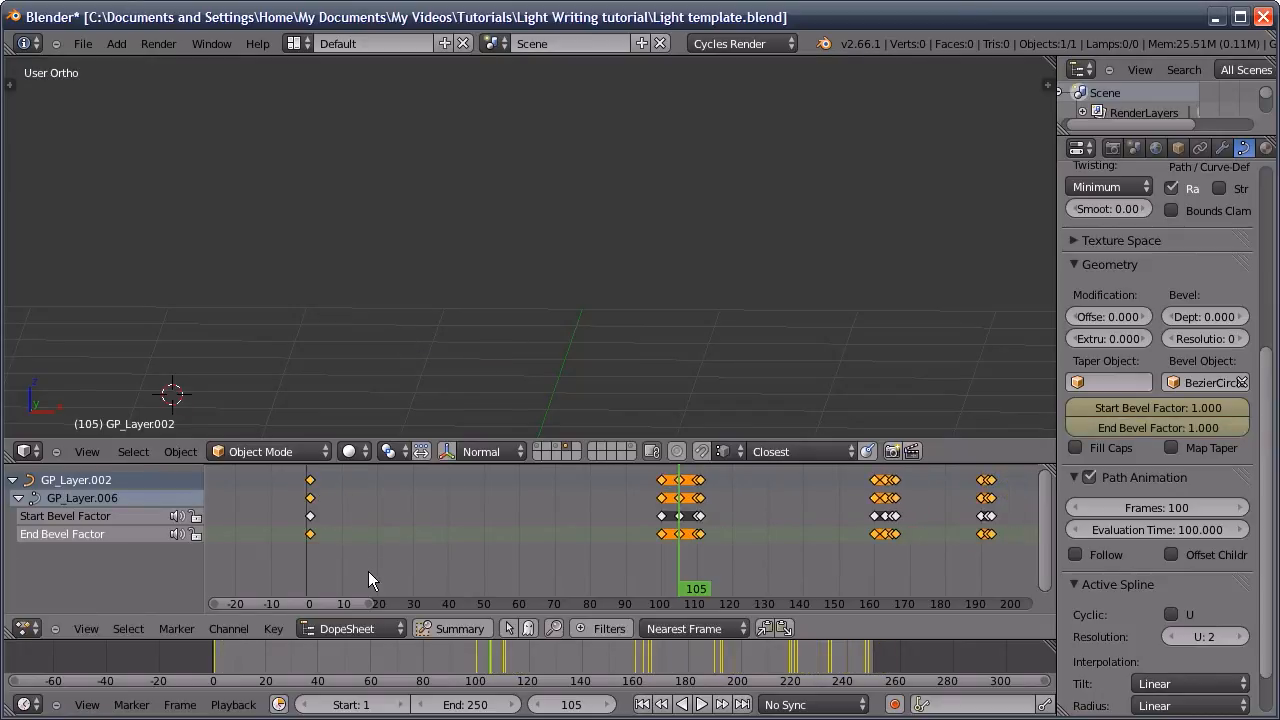
pyautogui.click(687, 628)
pyautogui.click(672, 611)
# Move the selected End Bevel Factor keyframes forward by about 0.2 frames
pyautogui.moveTo(290, 560); pyautogui.dragTo(362, 544, button='middle')
pyautogui.moveTo(577, 518); pyautogui.dragTo(355, 563, button='middle')
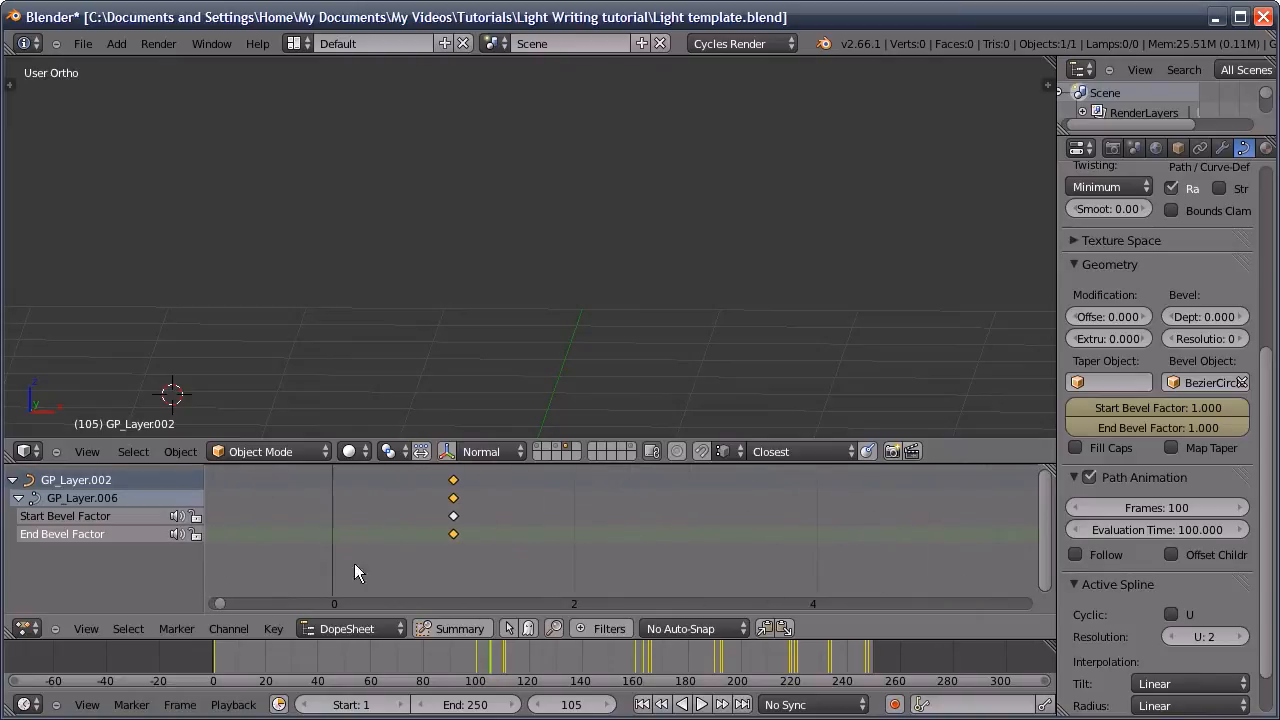
pyautogui.keyDown('ctrl'); pyautogui.moveTo(442, 548); pyautogui.dragTo(399, 556, button='middle'); pyautogui.keyUp('ctrl')
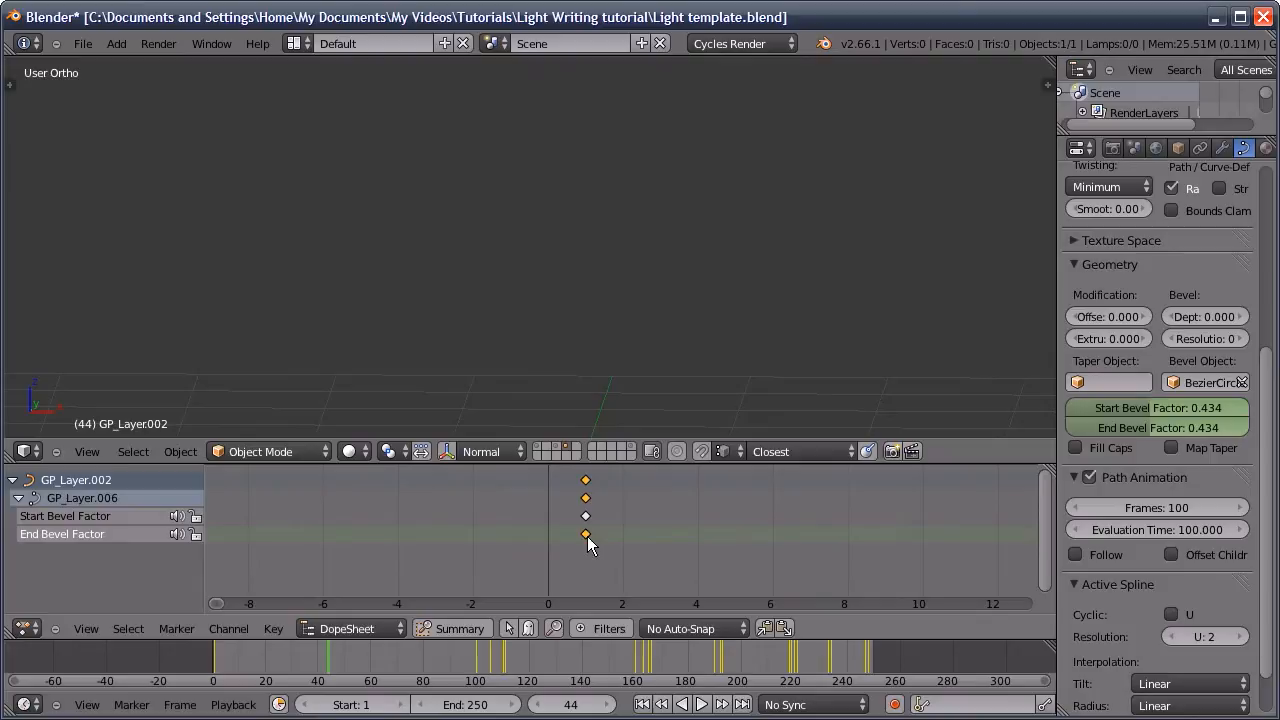
pyautogui.press('g')
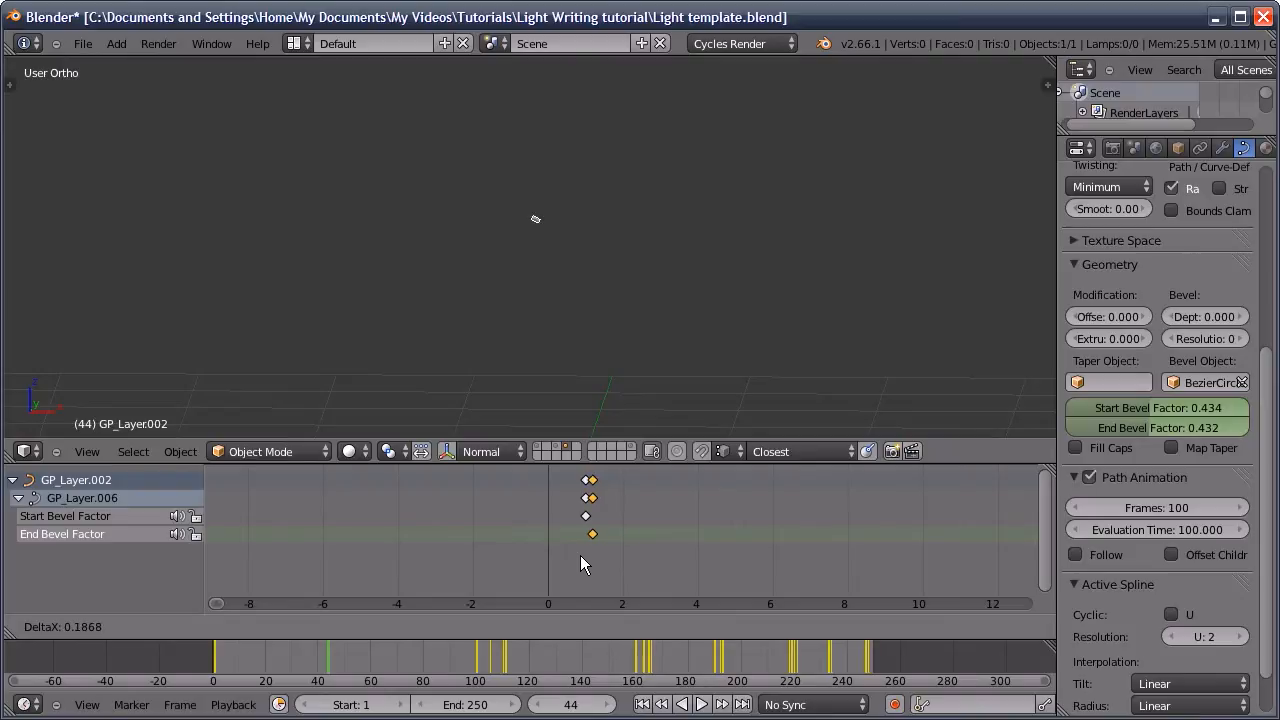
pyautogui.click(583, 556)
# Scrub through the animation to frame 242 and examine the length of the moving curve segment up close
pyautogui.keyDown('ctrl'); pyautogui.moveTo(584, 550); pyautogui.dragTo(546, 554, button='middle'); pyautogui.keyUp('ctrl')
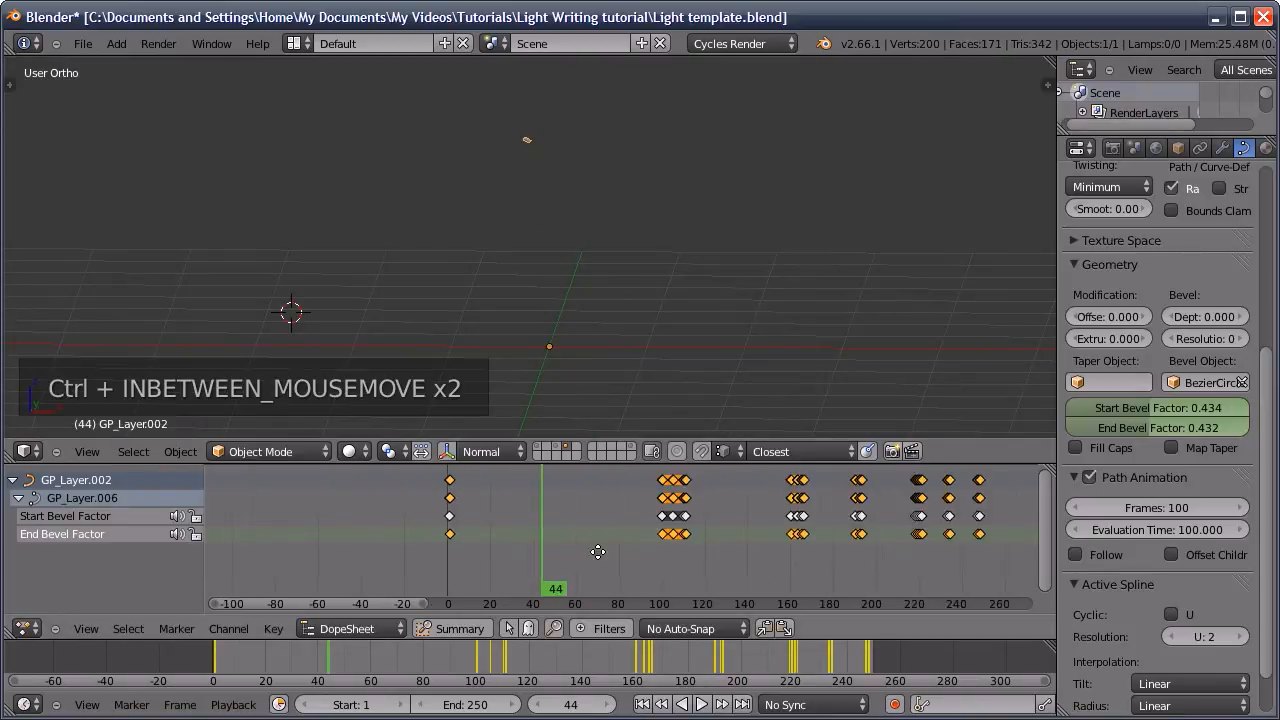
pyautogui.click(360, 550)
pyautogui.moveTo(360, 560)
pyautogui.mouseDown()
pyautogui.moveTo(695, 563)
pyautogui.moveTo(679, 561)
pyautogui.mouseUp()
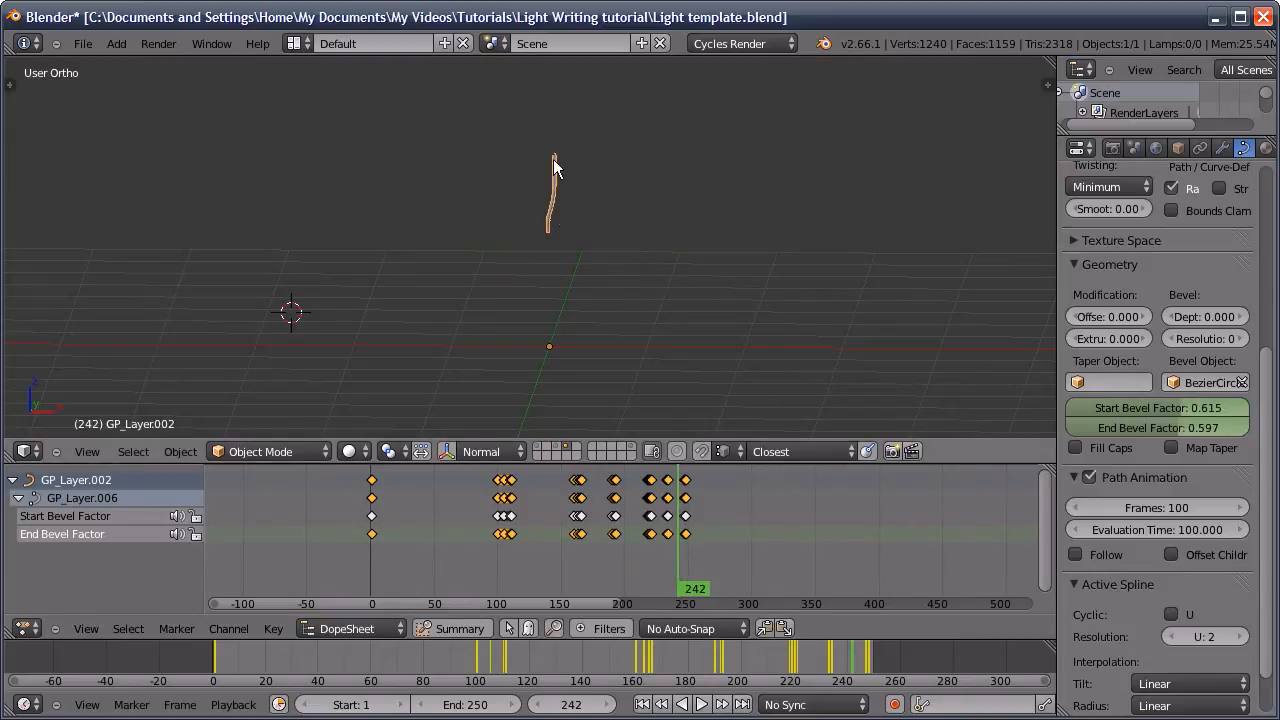
pyautogui.scroll(5, 549, 190)
pyautogui.scroll(10, 577, 550)
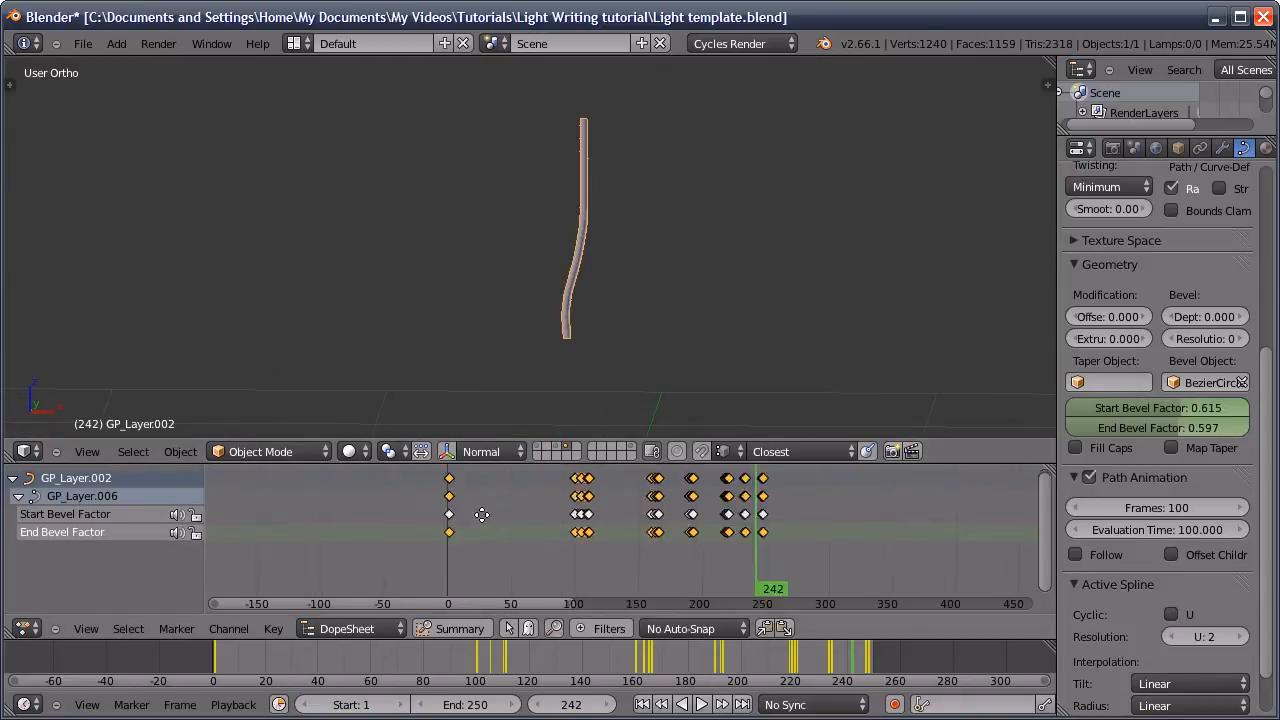
# Move the End Bevel Factor keyframes back about 0.2 frames, almost onto the Start Bevel Factor keyframes
pyautogui.scroll(8, 577, 550)
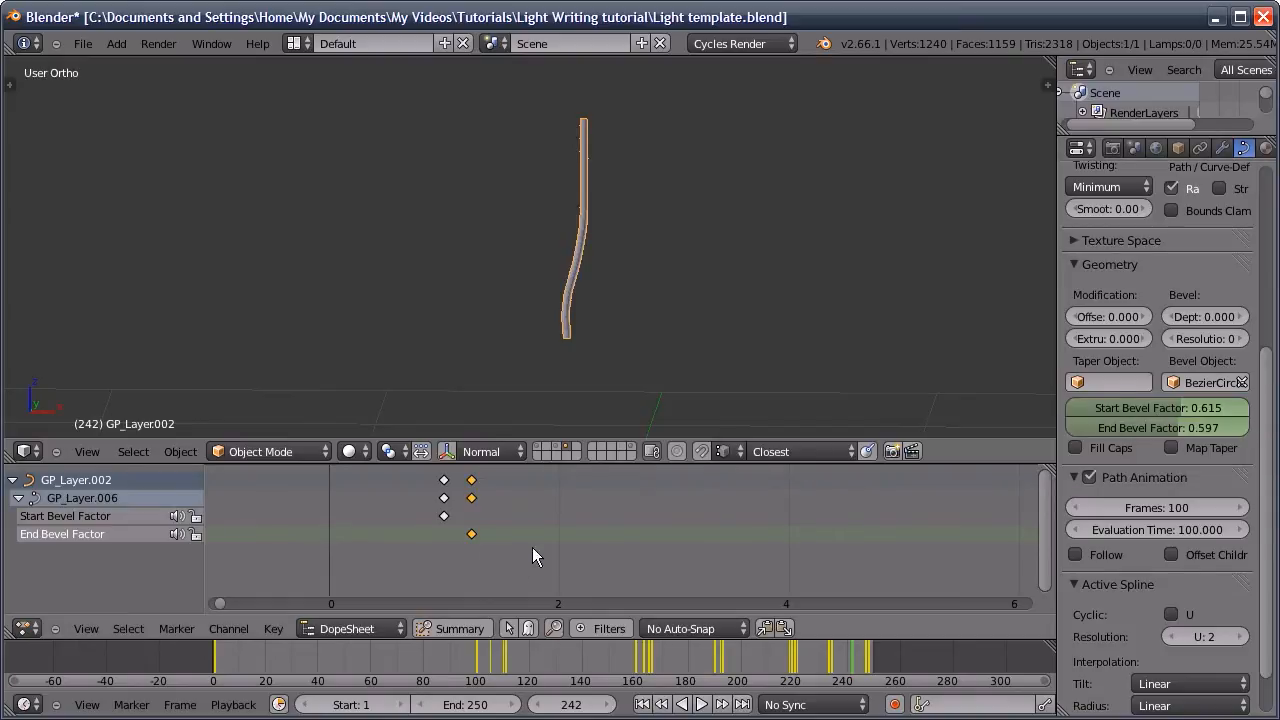
pyautogui.press('g')
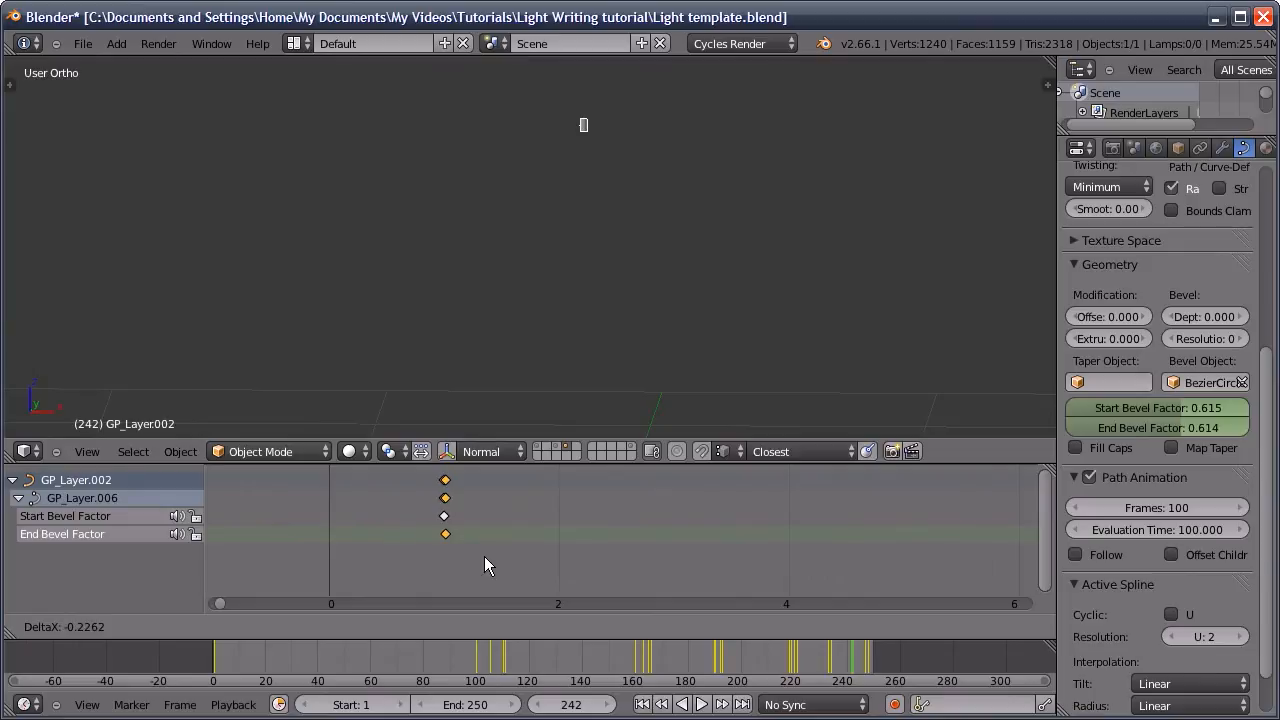
pyautogui.click(485, 556)
# Show layer 1 alongside the short segment to examine all curves while scrubbing to frame 79, and finish with only layer 1 displayed
pyautogui.keyDown('ctrl'); pyautogui.moveTo(582, 319); pyautogui.dragTo(501, 211, button='middle'); pyautogui.keyUp('ctrl')
pyautogui.keyDown('shift'); pyautogui.moveTo(501, 211); pyautogui.dragTo(620, 195, button='middle'); pyautogui.keyUp('shift')
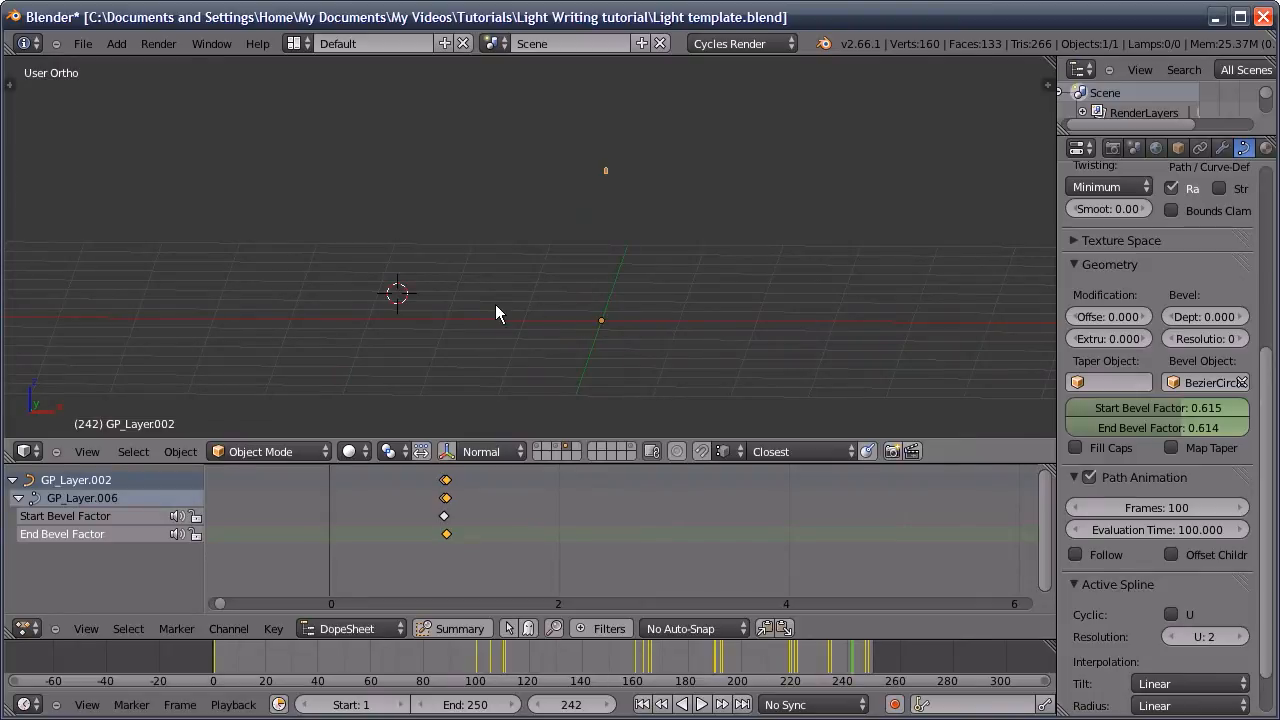
pyautogui.hotkey('shift', '1')
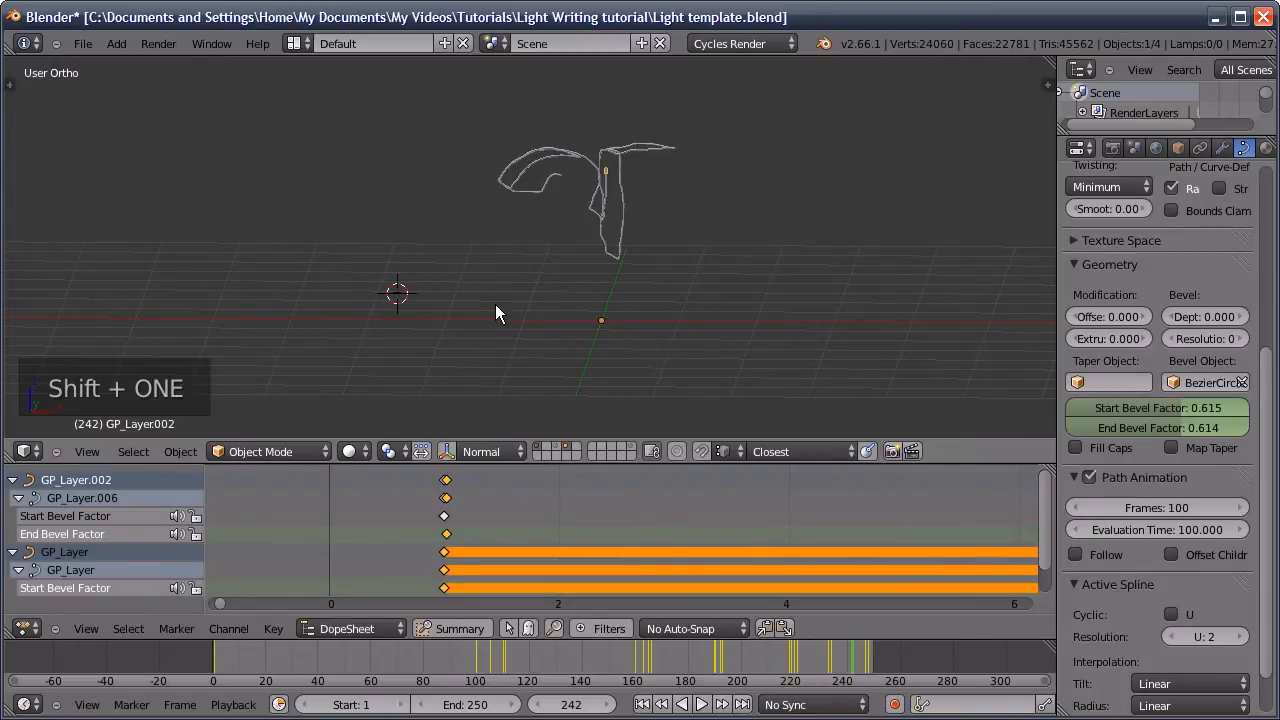
pyautogui.keyDown('ctrl'); pyautogui.moveTo(600, 272); pyautogui.dragTo(616, 248, button='middle'); pyautogui.keyUp('ctrl')
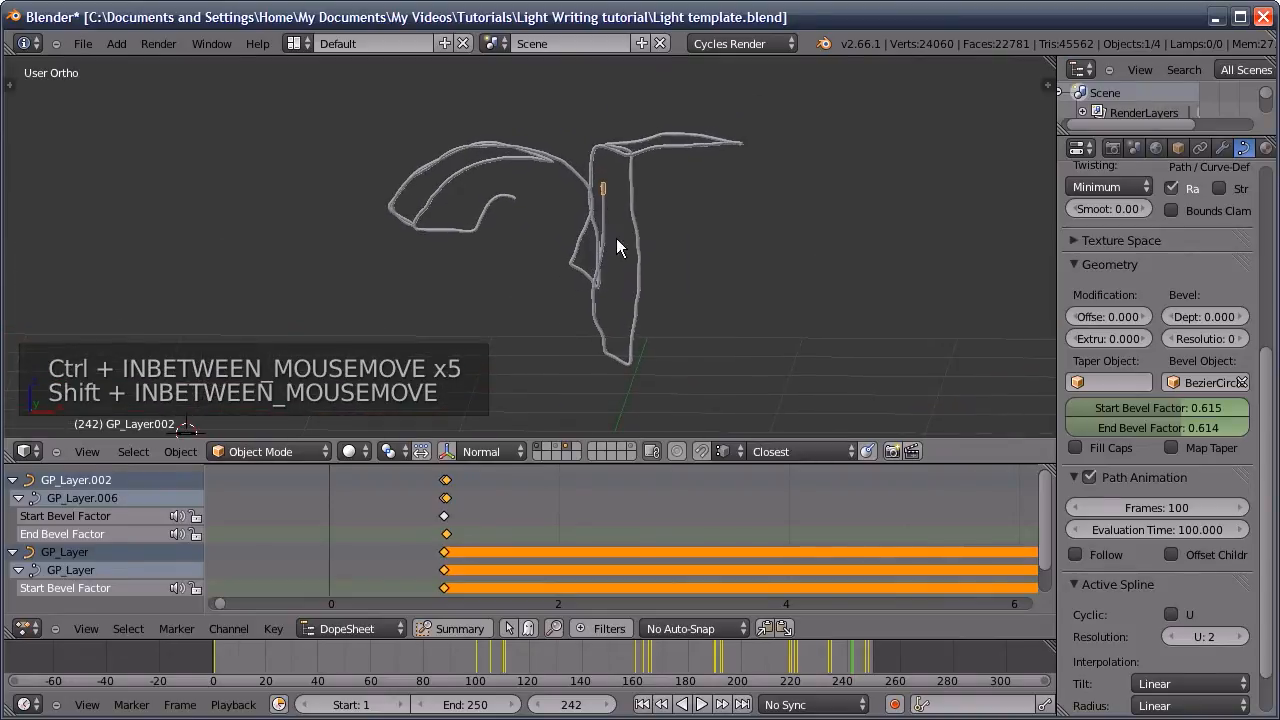
pyautogui.click(238, 661)
pyautogui.moveTo(240, 661); pyautogui.dragTo(425, 698)
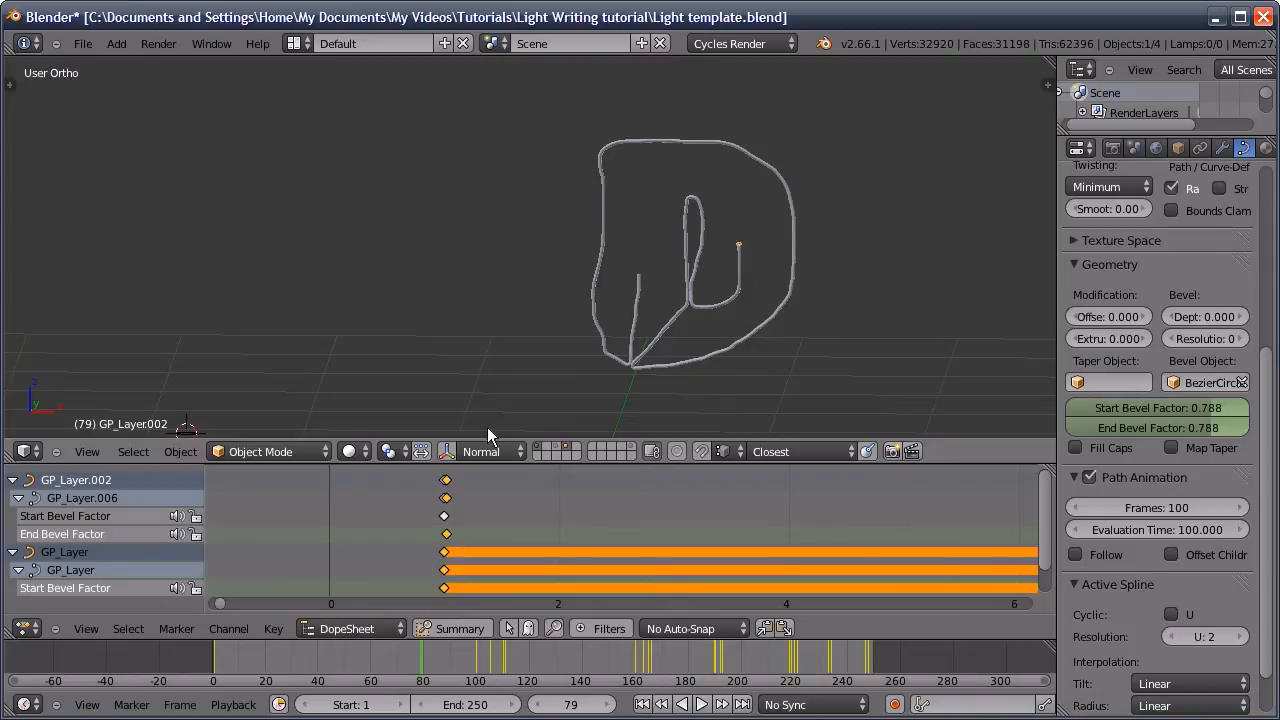
pyautogui.press('1')
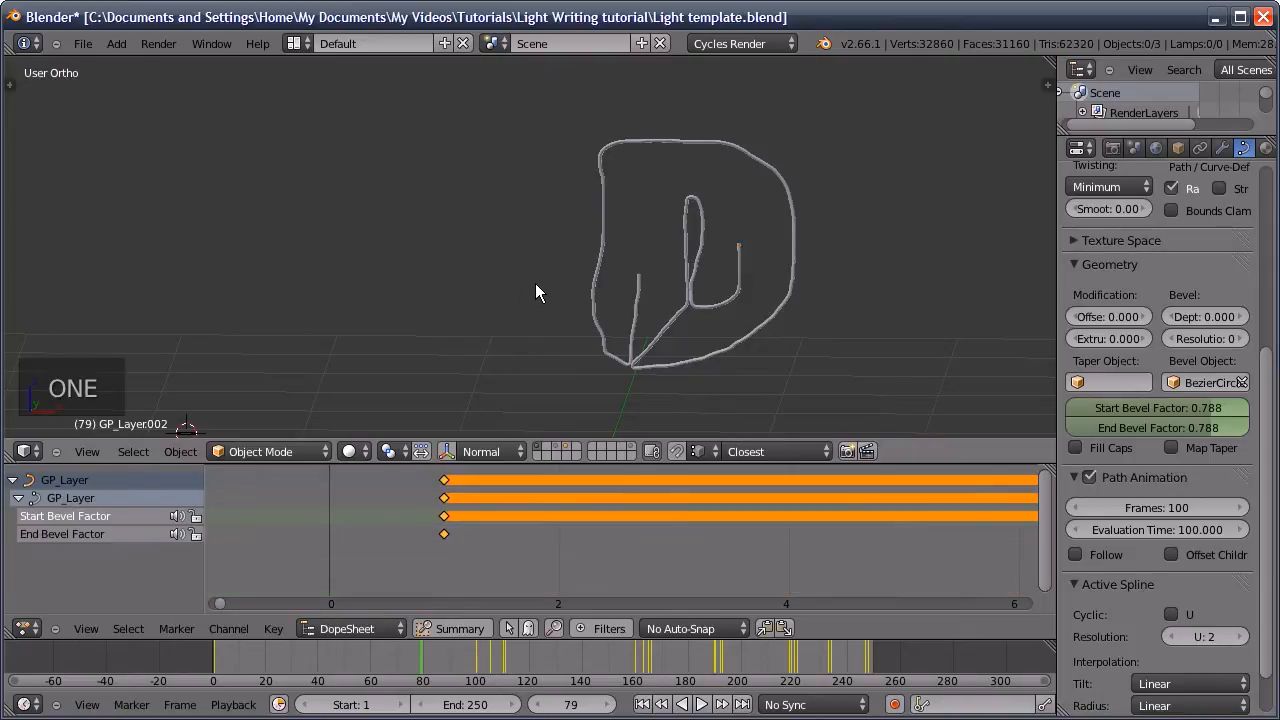
# Unhide the hidden curves on layer 1 and hide the large D-shaped curve
pyautogui.hotkey('alt', 'h')
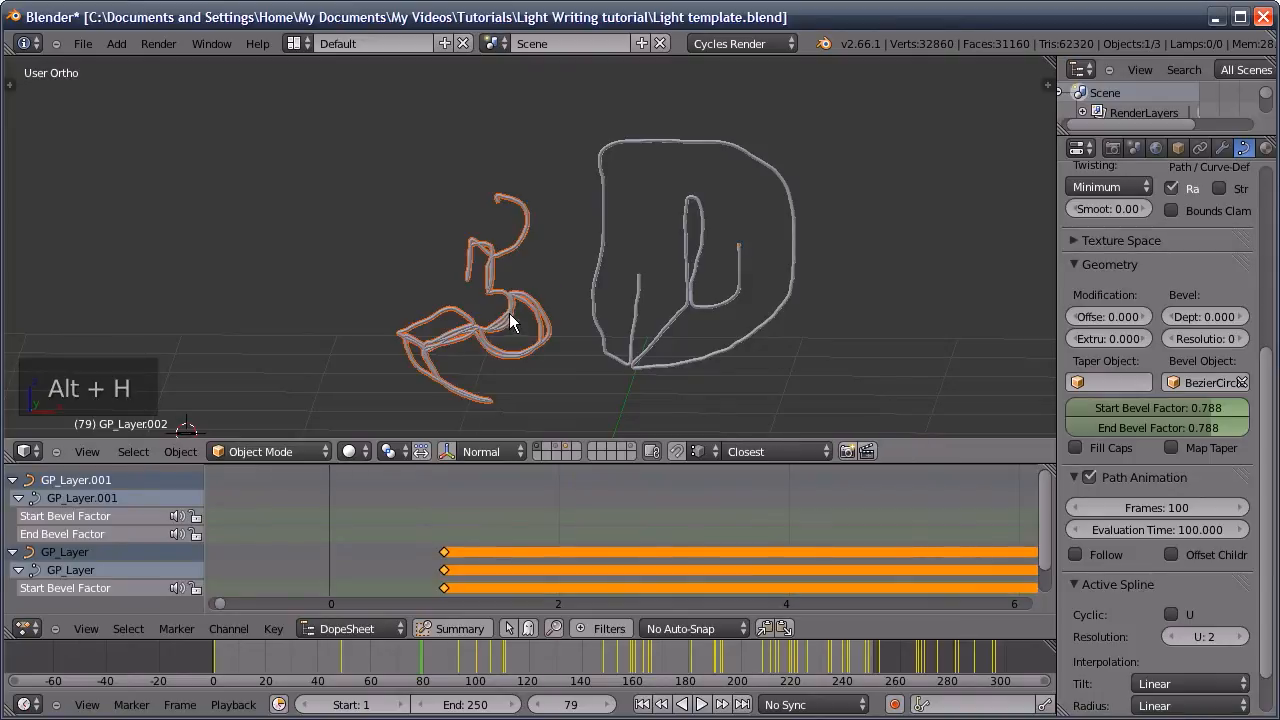
pyautogui.rightClick(597, 313)
pyautogui.press('h')
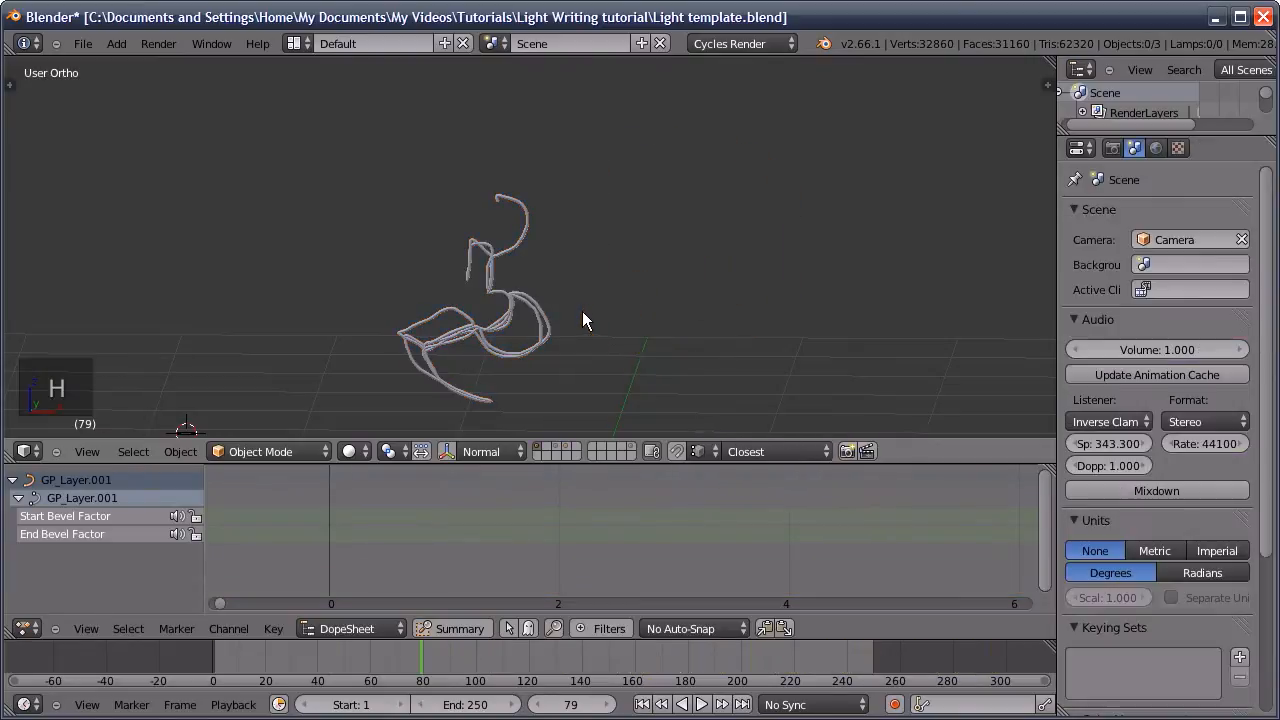
# Duplicate the remaining curve, move the copy to layer 4, and display that layer
pyautogui.rightClick(530, 305)
pyautogui.hotkey('shift', 'd')
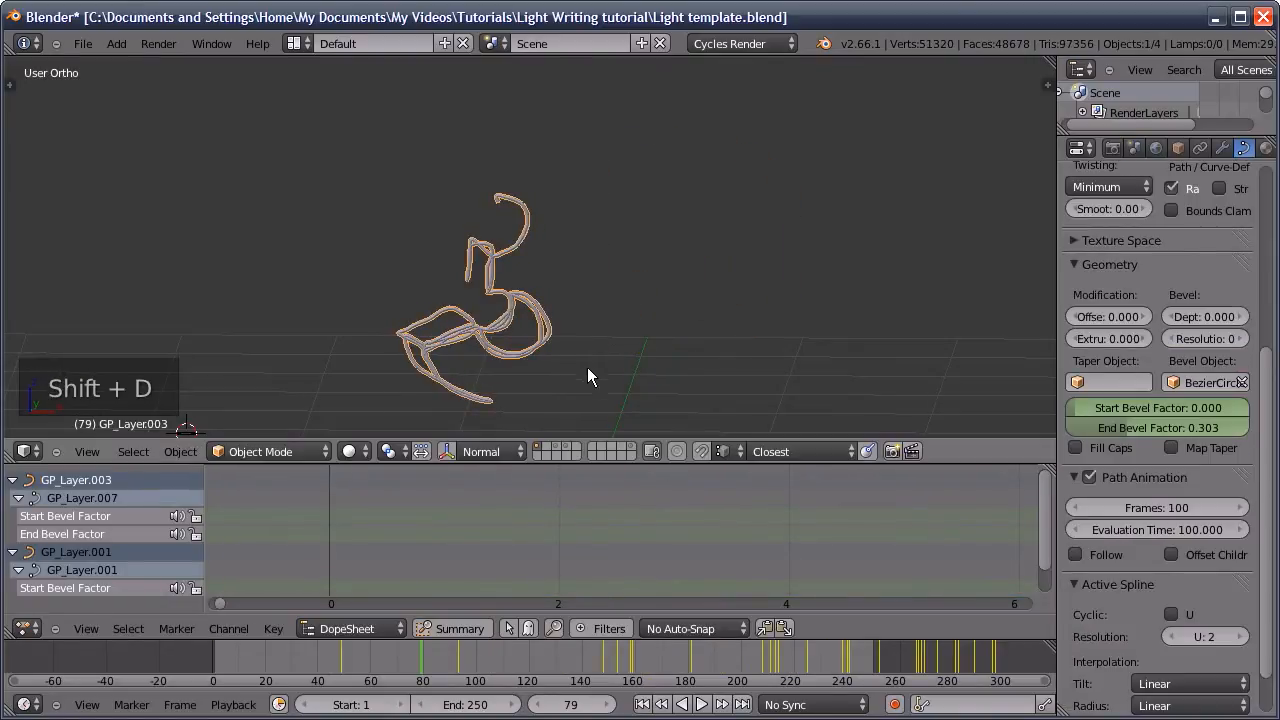
pyautogui.press('m')
pyautogui.press('4')
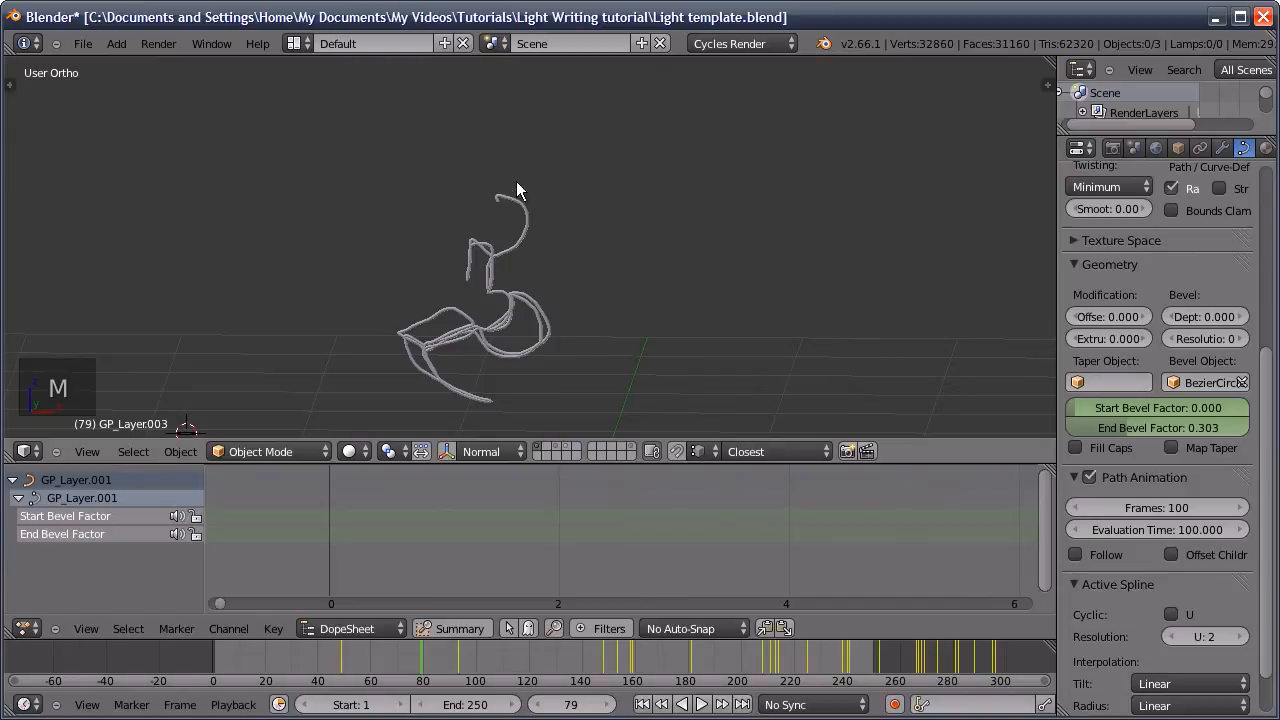
# Hide the tiny tip segment already on layer 4 and select the duplicated curve
pyautogui.rightClick(739, 244)
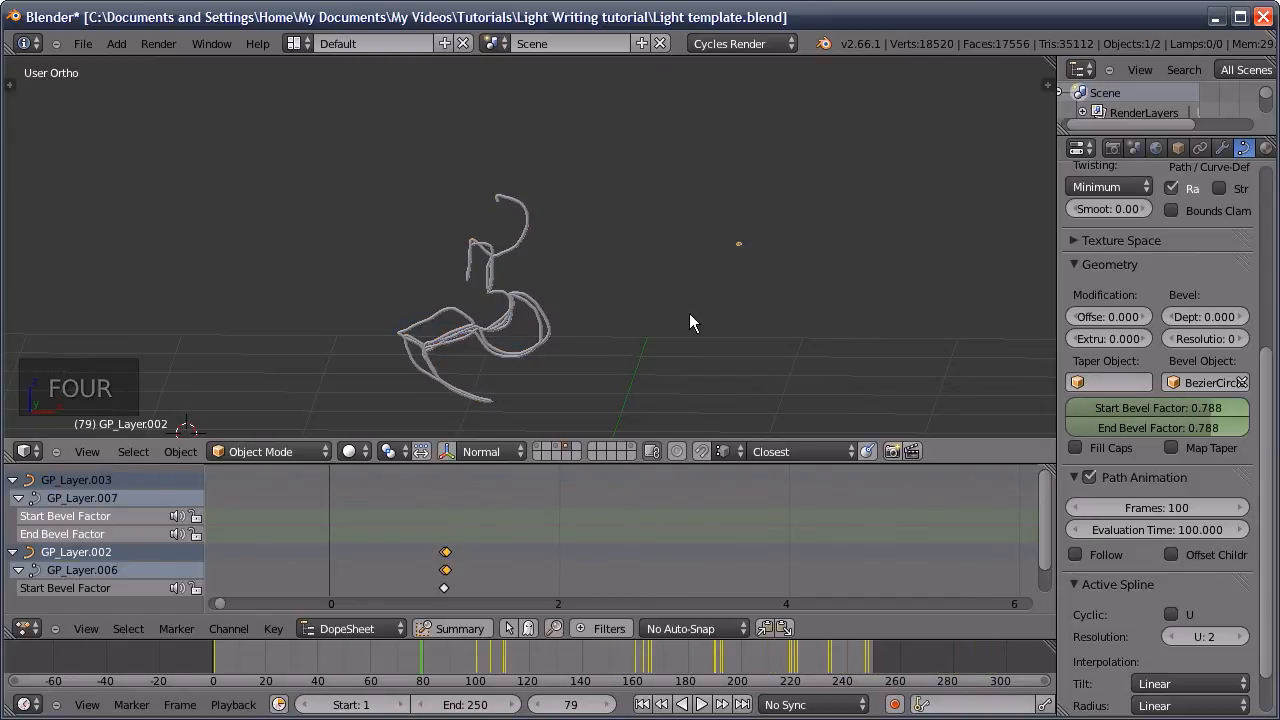
pyautogui.press('h')
pyautogui.rightClick(485, 300)
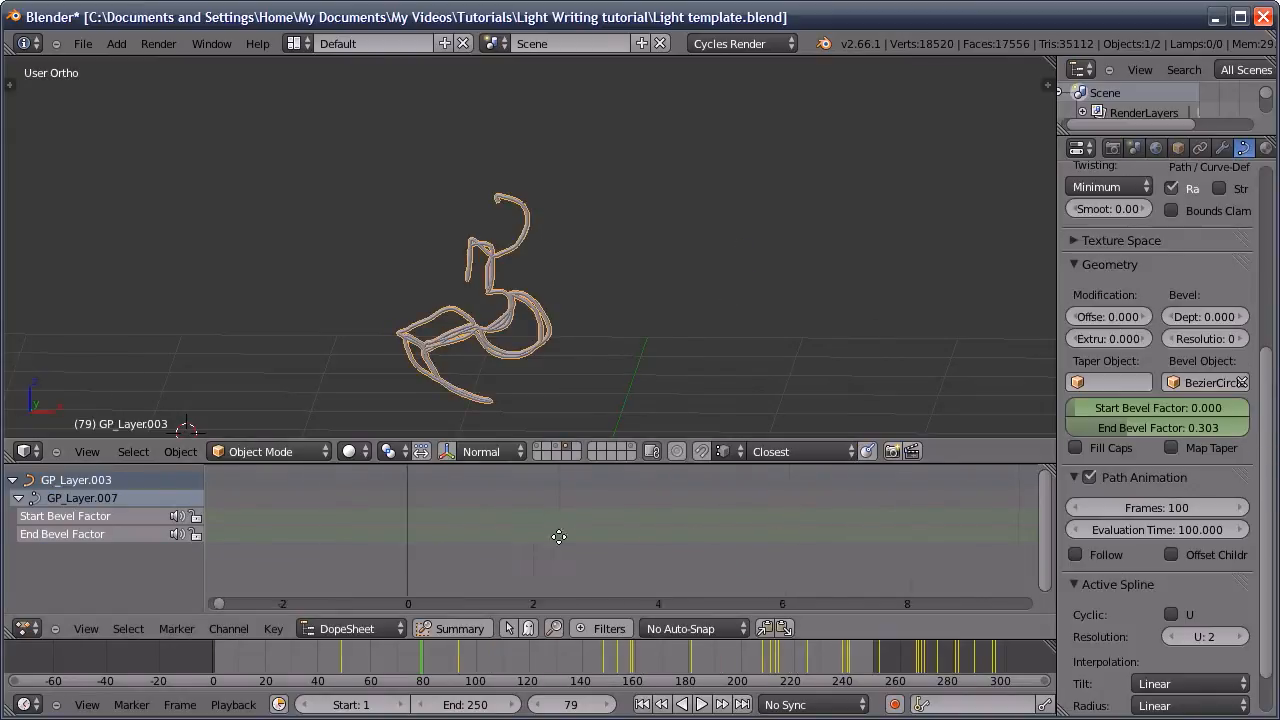
# Clear the duplicate's Start and End Bevel Factor keyframes and return to frame 1
pyautogui.rightClick(1140, 406)
pyautogui.click(1115, 418)
pyautogui.click(645, 705)
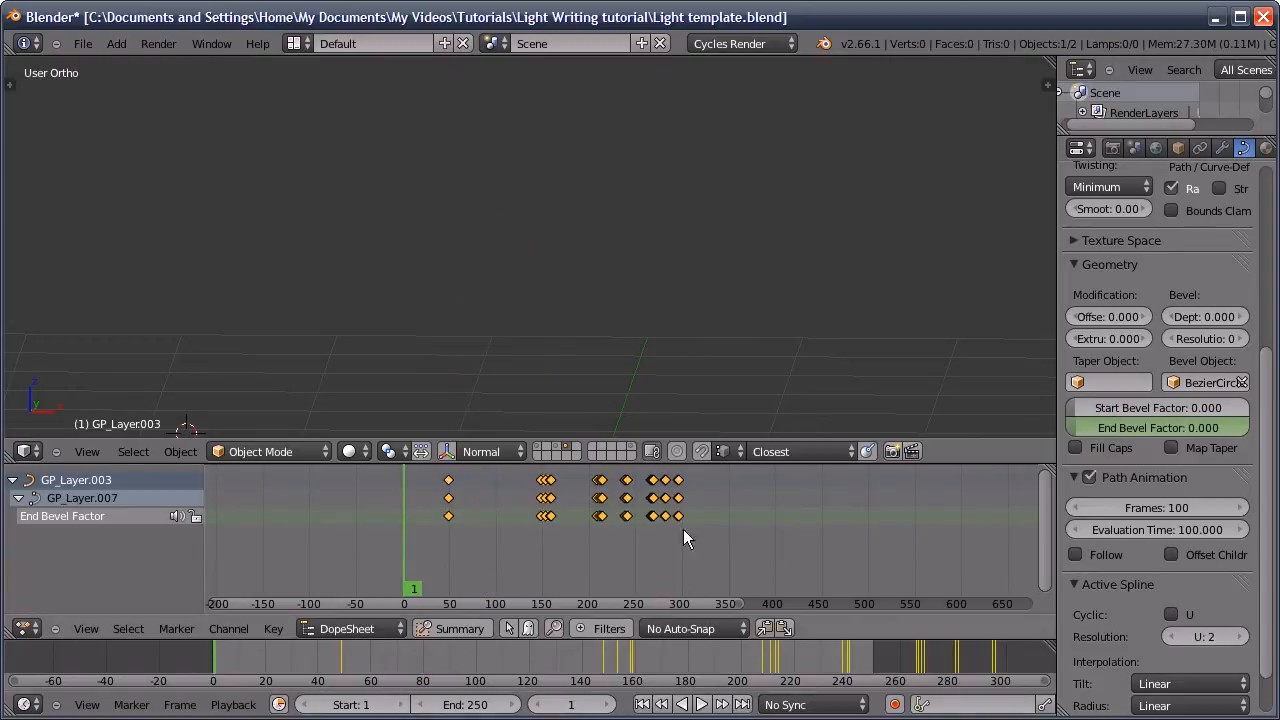
pyautogui.rightClick(1097, 430)
pyautogui.click(1090, 434)
# Keyframe both bevel factors at frame 1 and paste the copied keyframes onto Start Bevel Factor
pyautogui.press('i')
pyautogui.press('i')
pyautogui.click(783, 628)
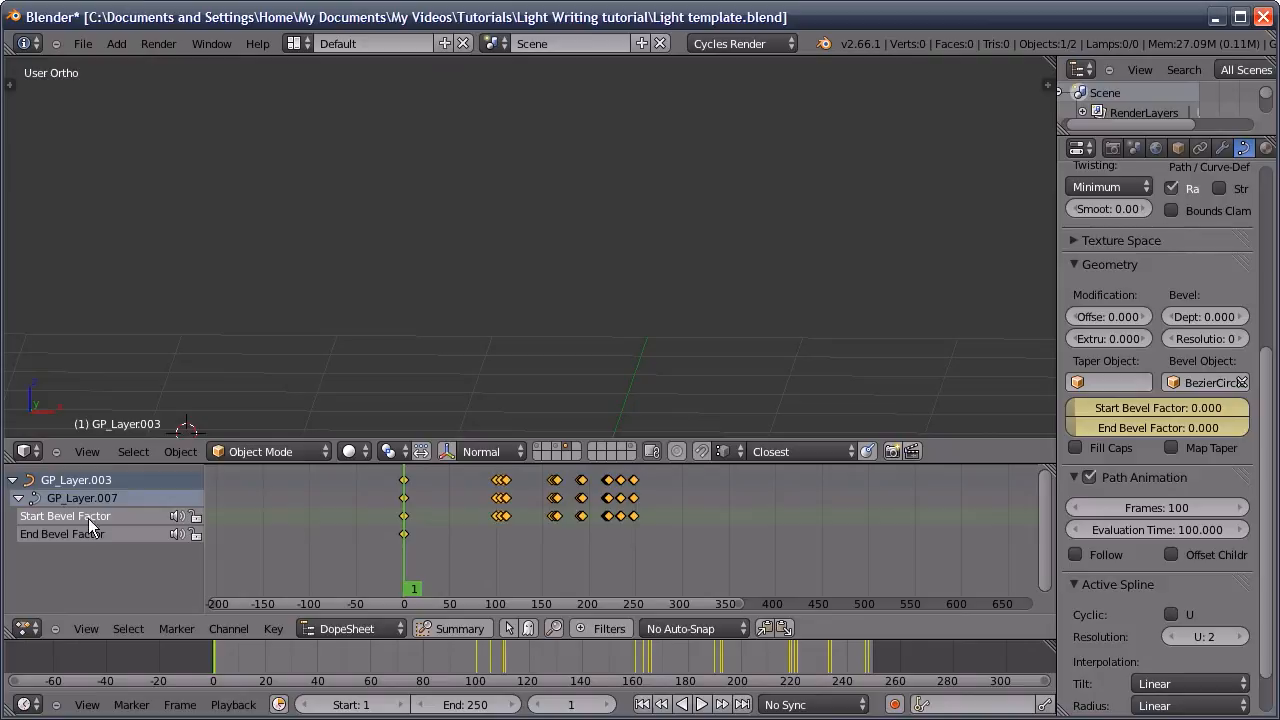
# Set the bevel factor keyframes to linear interpolation in the graph editor, restore the 3D view, and scrub to frame 107
pyautogui.click(28, 451)
pyautogui.click(70, 387)
pyautogui.click(273, 452)
pyautogui.moveTo(330, 212)
pyautogui.click(470, 230)
pyautogui.click(29, 451)
pyautogui.click(70, 427)
pyautogui.moveTo(412, 525); pyautogui.dragTo(503, 548)
# Select all End Bevel Factor keyframes and move them forward by about 7 frames
pyautogui.rightClick(405, 534)
pyautogui.press('l')
pyautogui.press('g')
pyautogui.click(430, 549)
pyautogui.moveTo(430, 549); pyautogui.dragTo(548, 556, button='middle')
pyautogui.scroll(-3, 552, 556)
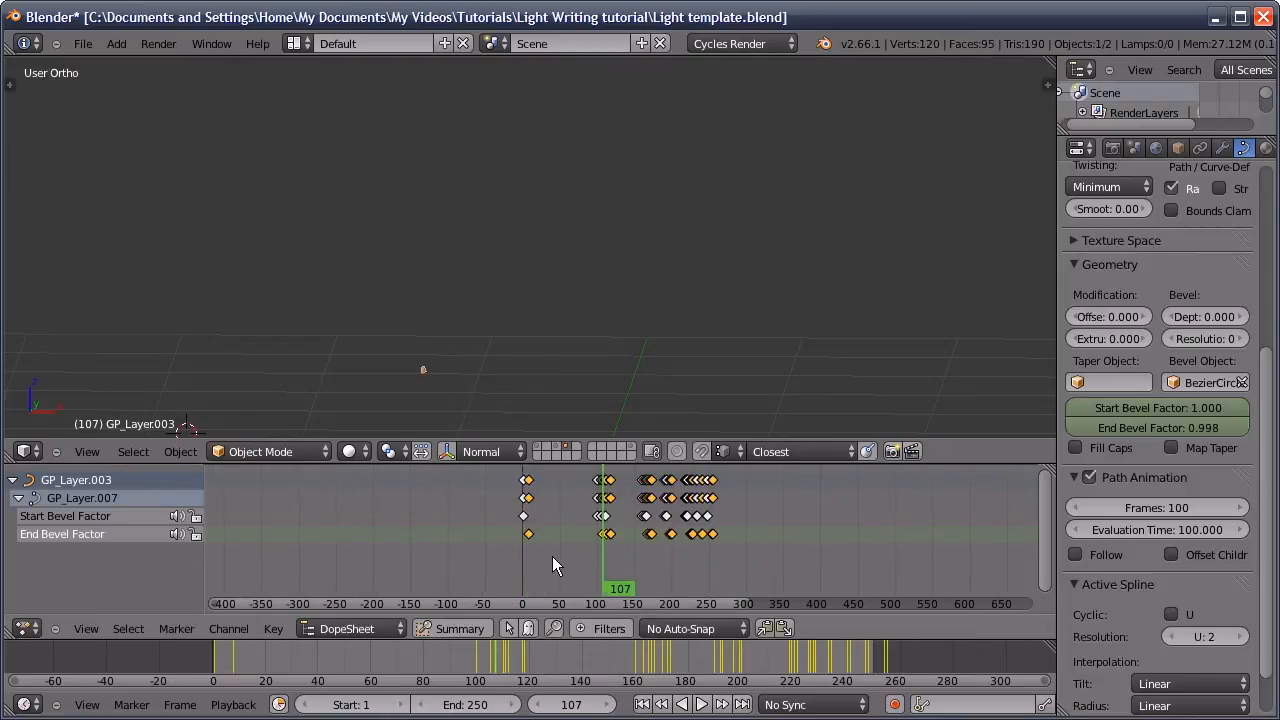
# Move the End Bevel Factor keyframes back close to the Start Bevel Factor keyframes and check the segment's length at frame 185
pyautogui.moveTo(598, 556); pyautogui.dragTo(566, 550)
pyautogui.keyDown('ctrl'); pyautogui.moveTo(522, 545); pyautogui.dragTo(690, 550, button='middle'); pyautogui.keyUp('ctrl')
pyautogui.press('g')
pyautogui.click(681, 577)
pyautogui.moveTo(680, 560); pyautogui.dragTo(700, 560)
pyautogui.keyDown('ctrl'); pyautogui.moveTo(690, 202); pyautogui.dragTo(688, 440, button='middle'); pyautogui.keyUp('ctrl')
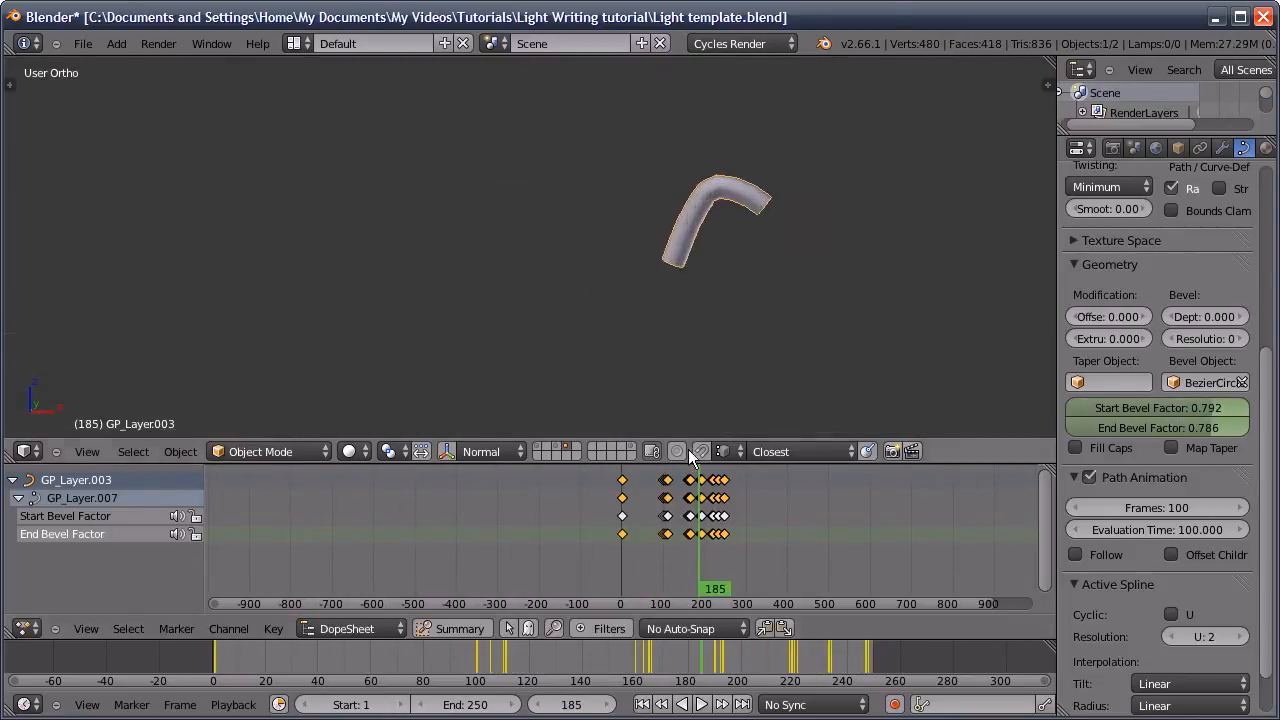
# Move the End Bevel Factor keyframes even closer to the Start Bevel Factor keyframes, leaving only a tiny offset
pyautogui.keyDown('ctrl'); pyautogui.moveTo(628, 536); pyautogui.dragTo(734, 536, button='middle'); pyautogui.keyUp('ctrl')
pyautogui.keyDown('ctrl'); pyautogui.moveTo(566, 534); pyautogui.dragTo(784, 547, button='middle'); pyautogui.keyUp('ctrl')
pyautogui.press('g')
pyautogui.click(705, 556)
pyautogui.moveTo(705, 400)
pyautogui.keyDown('ctrl'); pyautogui.mouseDown(button='middle')
pyautogui.moveTo(705, 294)
pyautogui.moveTo(678, 220)
pyautogui.mouseUp(button='middle'); pyautogui.keyUp('ctrl')
# Show layer 1 alongside layer 4 and scrub to frame 121 to compare the tiny segment with the longer curves
pyautogui.hotkey('shift', '2')
pyautogui.hotkey('shift', '2')
pyautogui.hotkey('shift', '1')
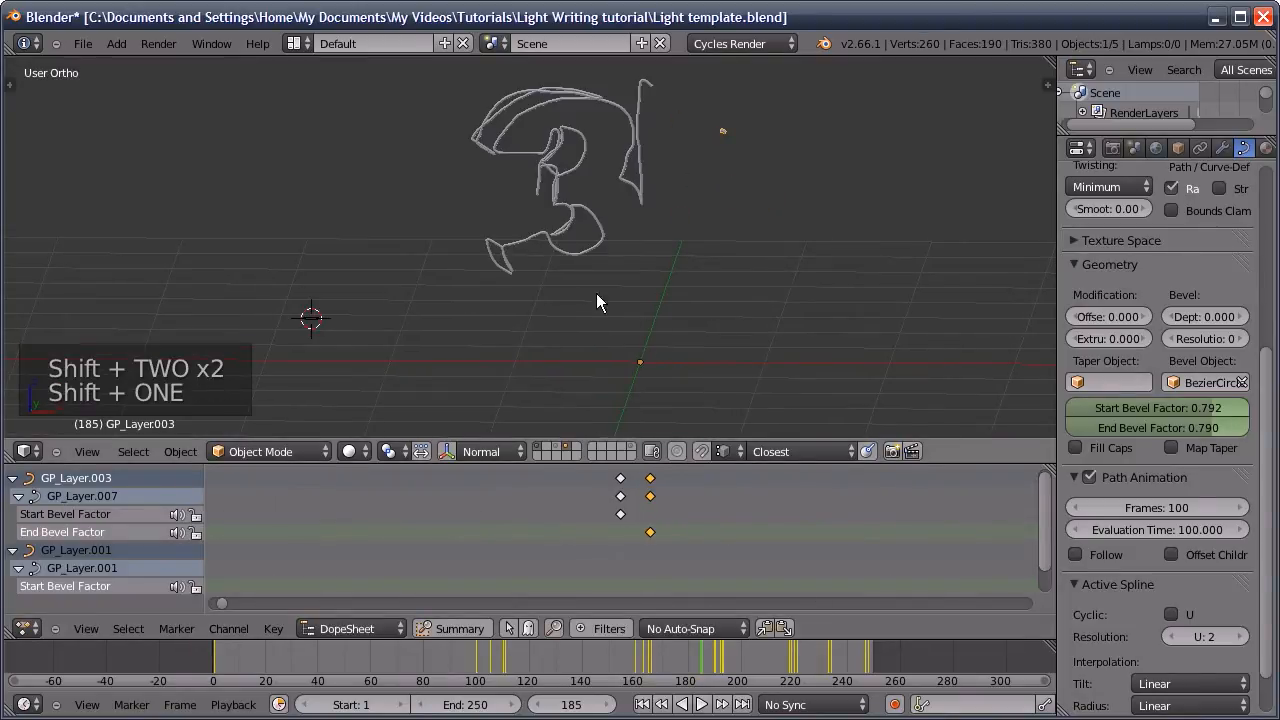
pyautogui.click(525, 678)
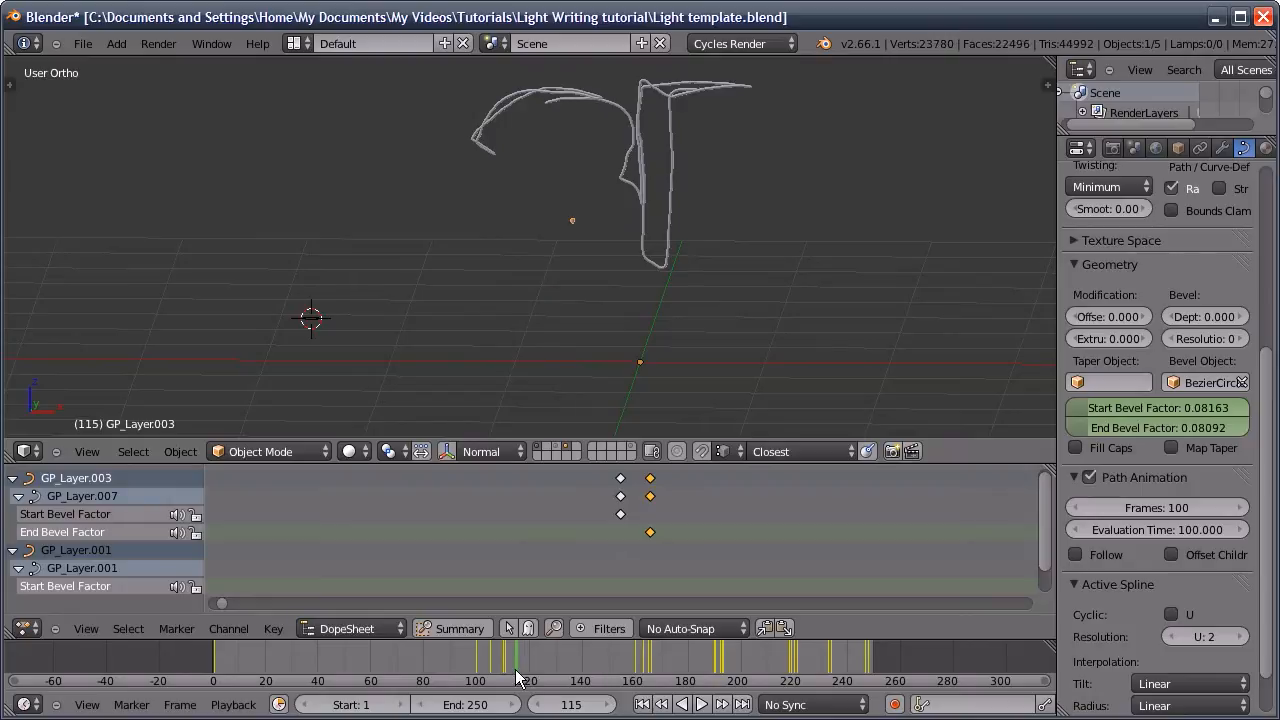
pyautogui.moveTo(525, 680); pyautogui.dragTo(532, 680)
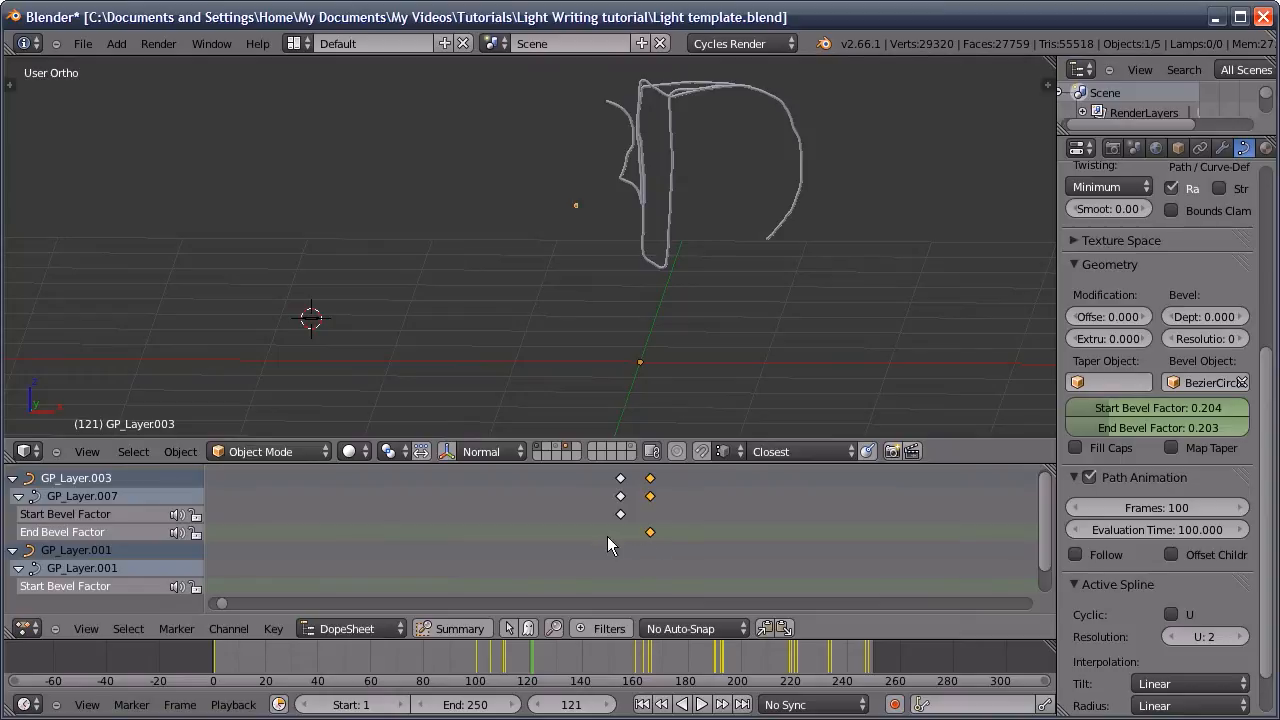
# Limit the dope sheet to the selected tip curve and move all its bevel factor keyframes forward by about 48 frames
pyautogui.press('Home')
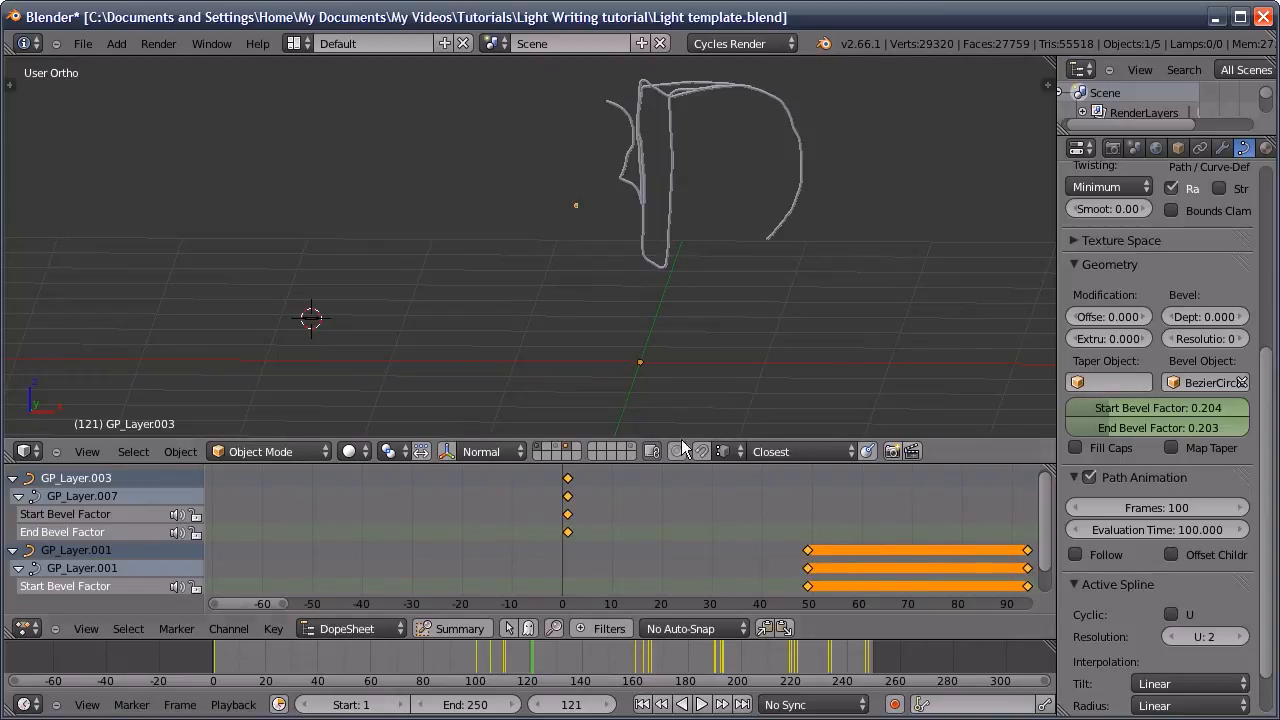
pyautogui.click(510, 627)
pyautogui.moveTo(605, 520); pyautogui.dragTo(523, 568, button='middle')
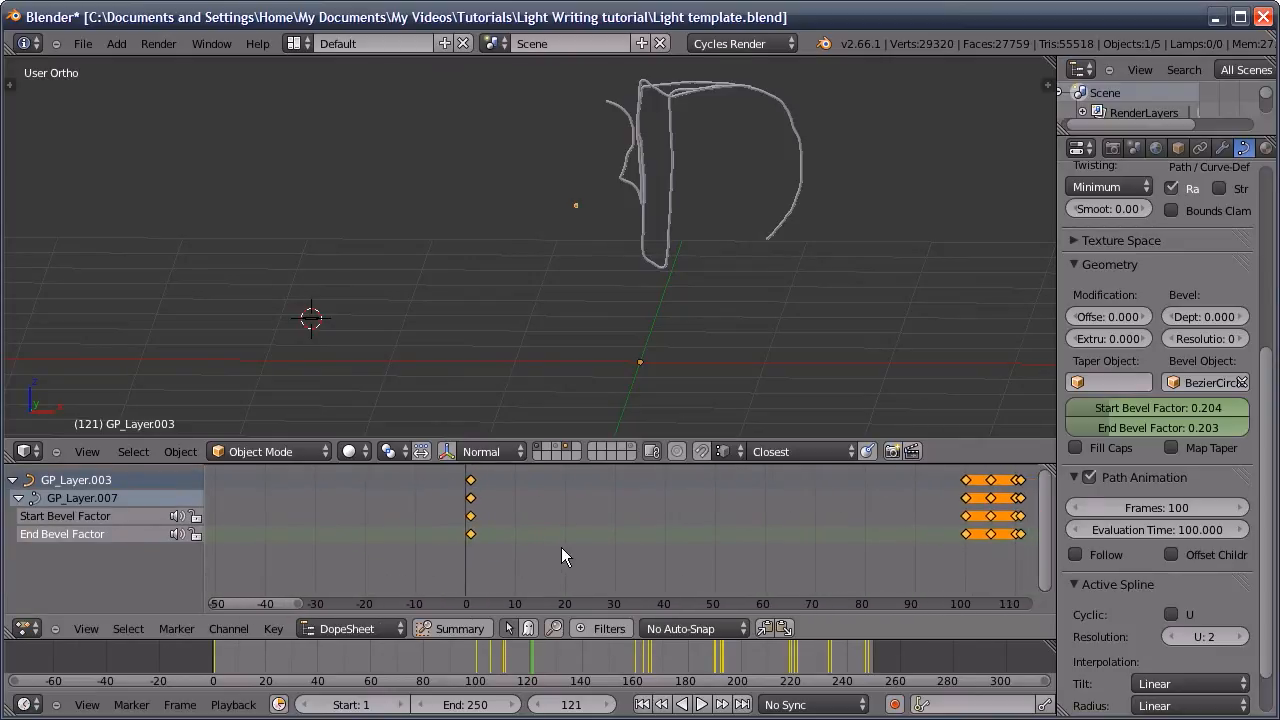
pyautogui.press('g')
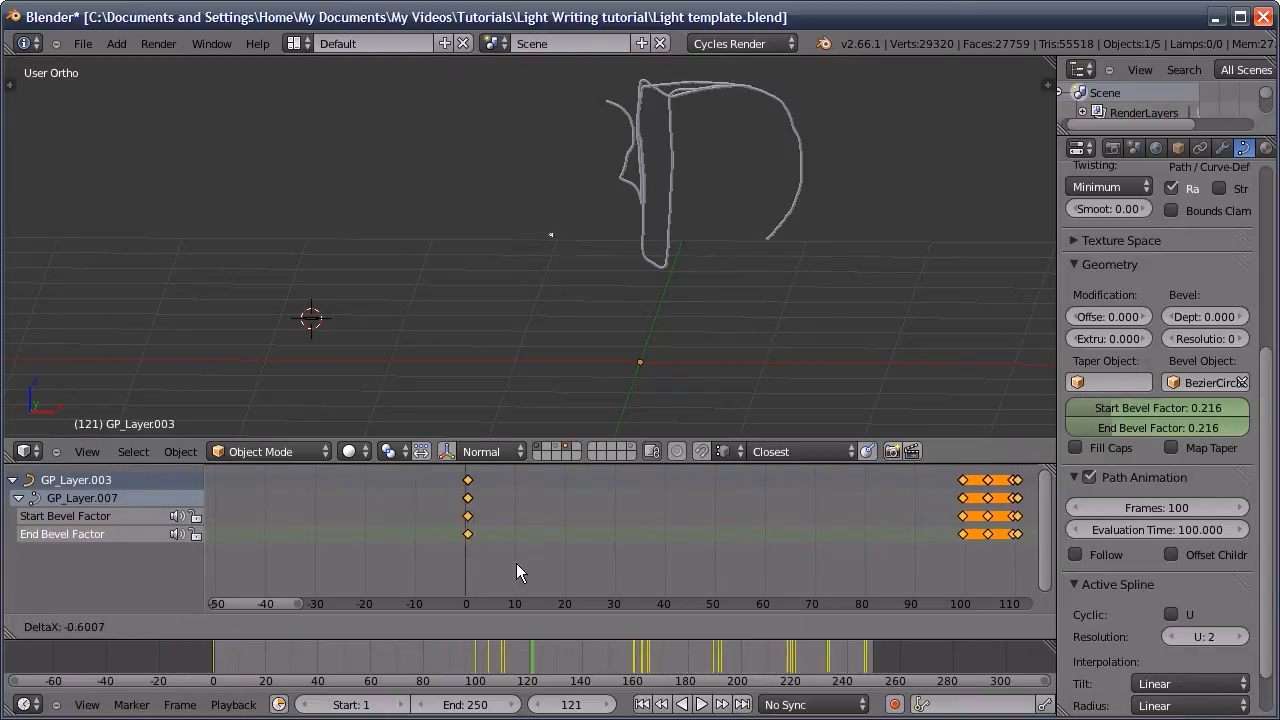
pyautogui.click(751, 537)
pyautogui.scroll(6, 765, 238)
pyautogui.press('Home')
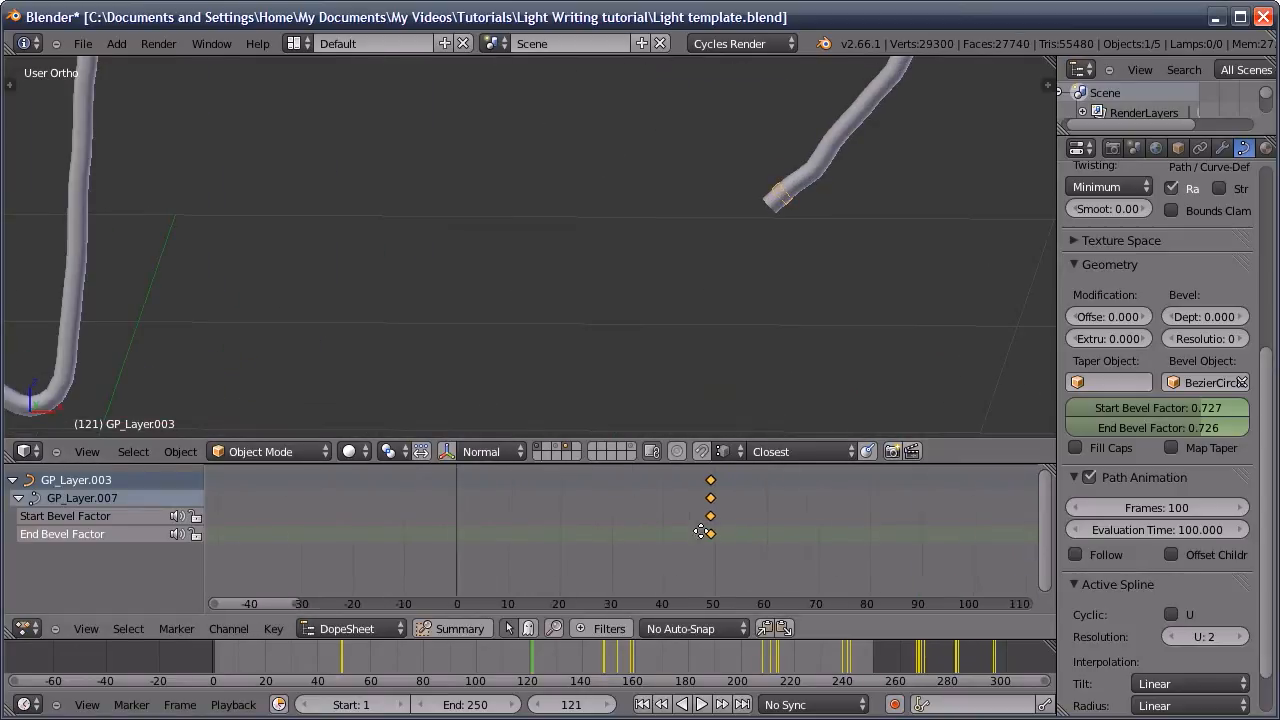
# Move the tip curve's keyframes back by about 0.1 frames so the segment sits at the long curve's end
pyautogui.scroll(5, 453, 549)
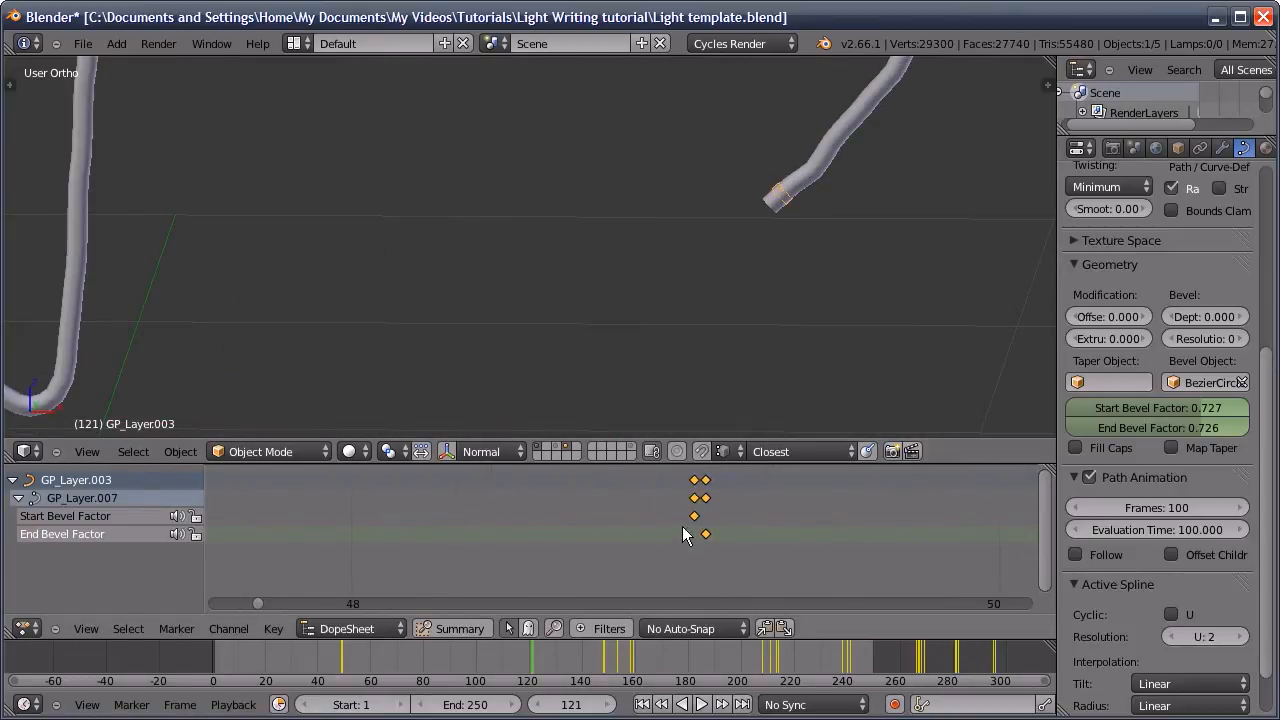
pyautogui.press('g')
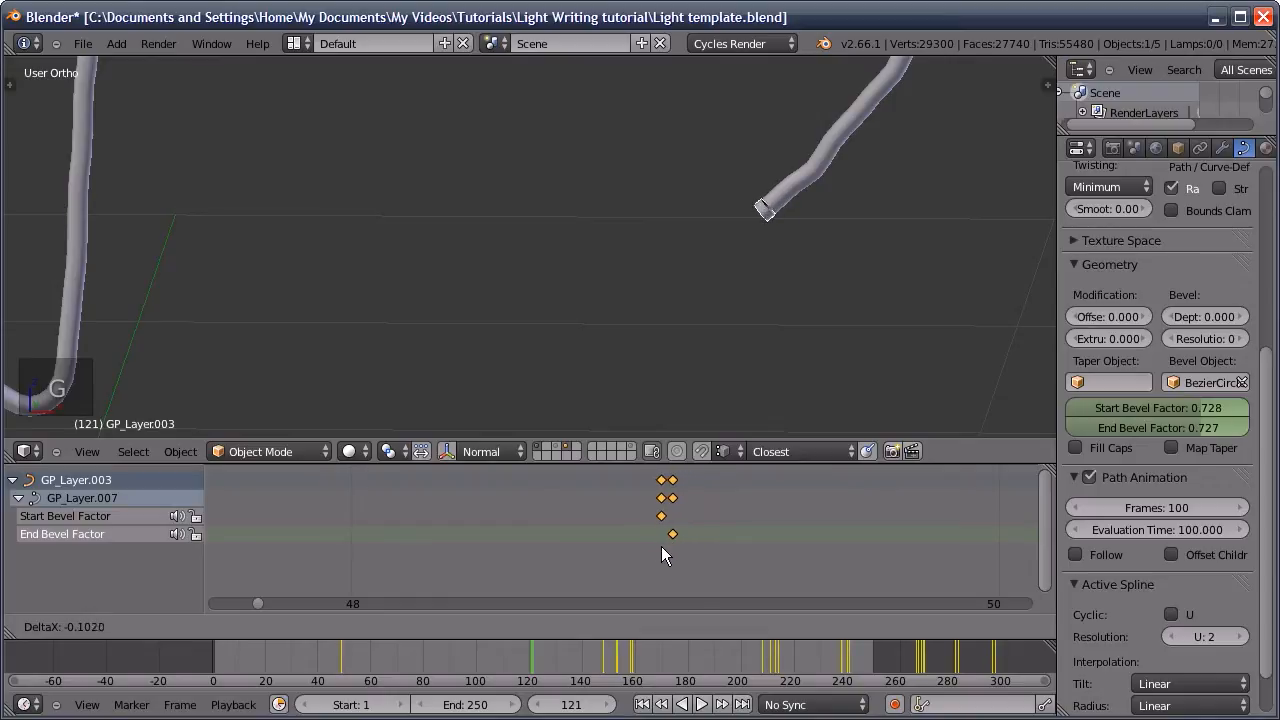
pyautogui.click(664, 548)
# Scrub to frame 206 to examine how the tip segment follows the ends of the long curves
pyautogui.keyDown('ctrl'); pyautogui.moveTo(625, 300); pyautogui.dragTo(592, 120, button='middle'); pyautogui.keyUp('ctrl')
pyautogui.keyDown('shift'); pyautogui.moveTo(574, 268); pyautogui.dragTo(774, 236, button='middle'); pyautogui.keyUp('shift')
pyautogui.keyDown('shift'); pyautogui.moveTo(770, 239); pyautogui.dragTo(671, 259, button='middle'); pyautogui.keyUp('shift')
pyautogui.scroll(-20, 450, 540)
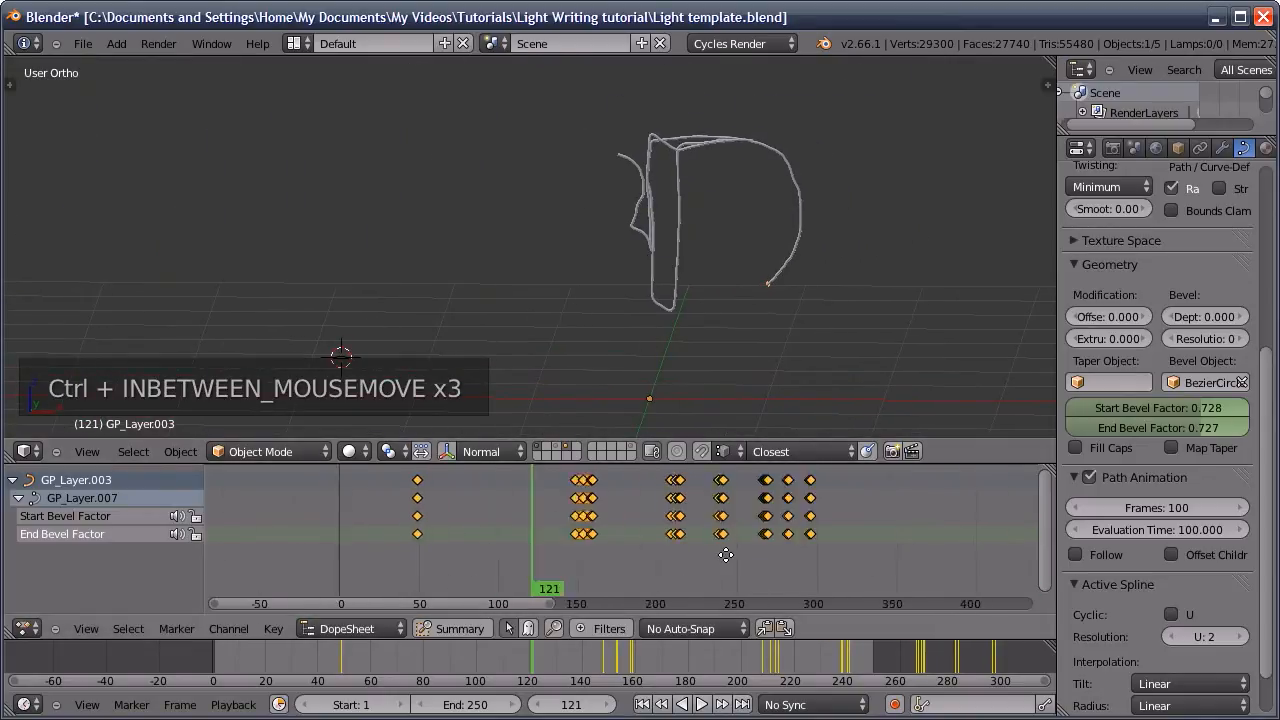
pyautogui.moveTo(698, 558); pyautogui.dragTo(518, 574)
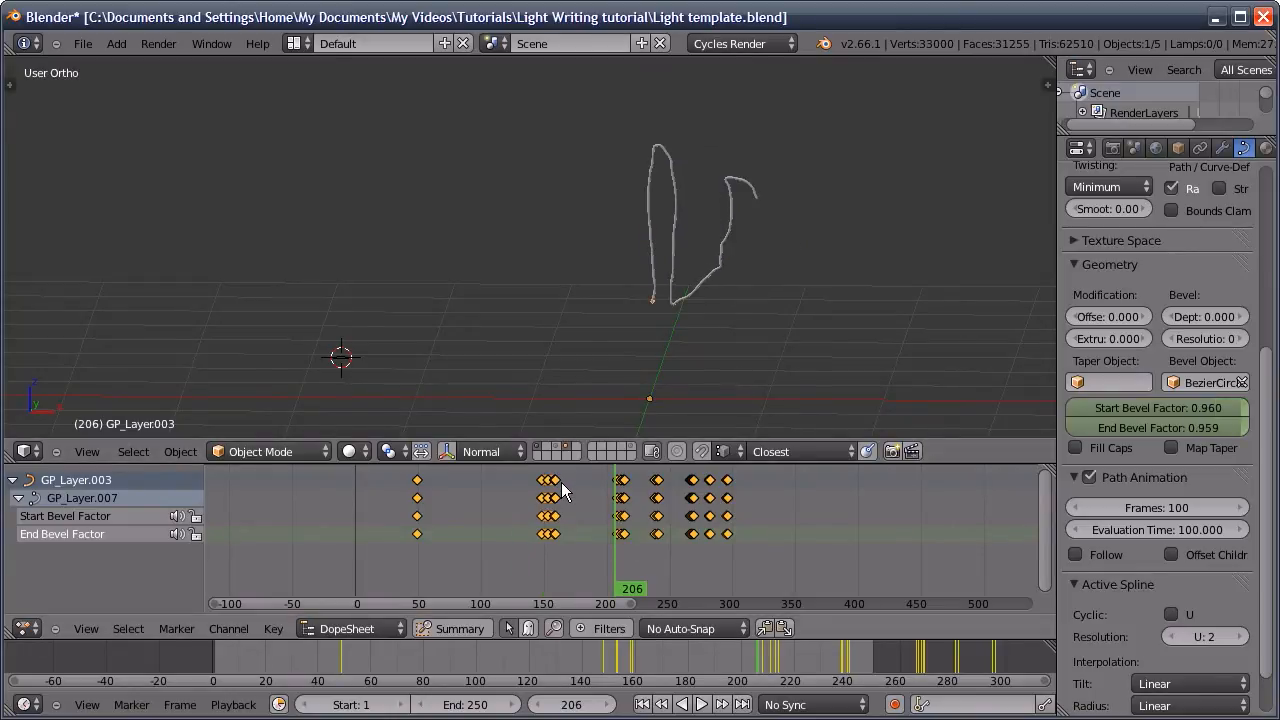
# In front view, place the 3D cursor in the empty space beside the strokes and add a Bezier curve there
pyautogui.keyDown('ctrl'); pyautogui.moveTo(644, 333); pyautogui.dragTo(789, 283, button='middle'); pyautogui.keyUp('ctrl')
pyautogui.press('KP_1')
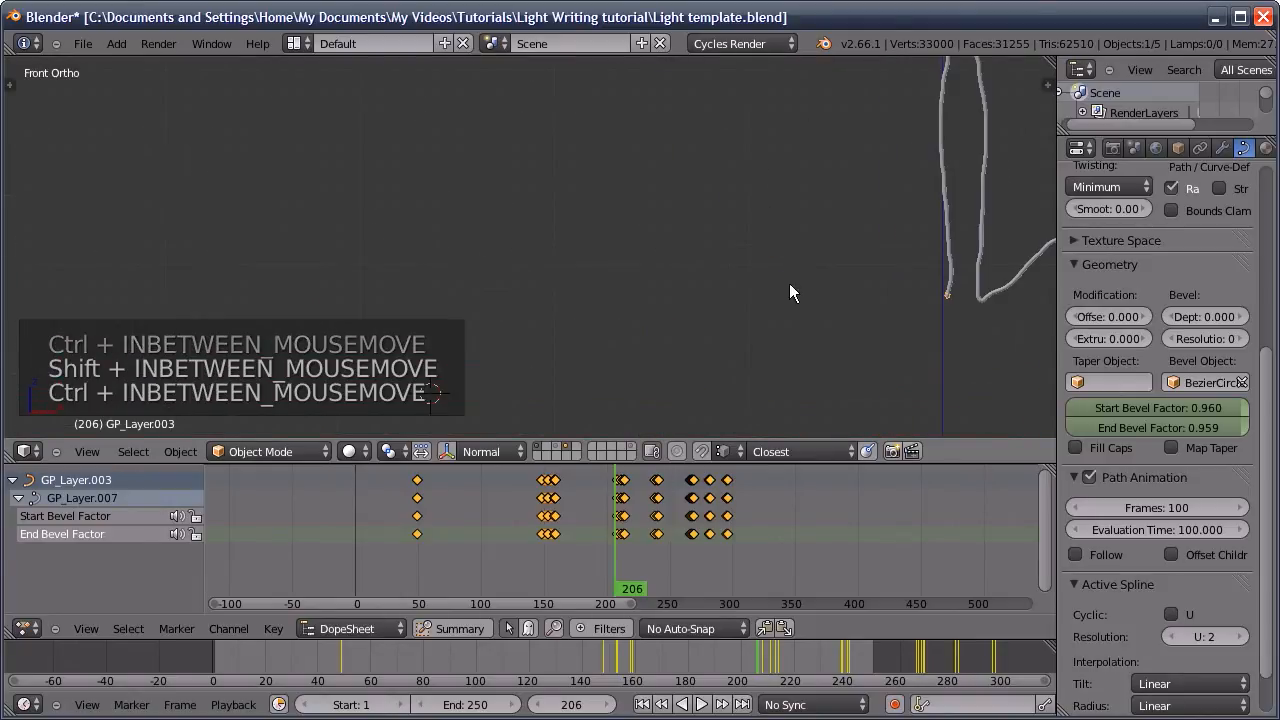
pyautogui.click(471, 234)
pyautogui.hotkey('shift', 'a')
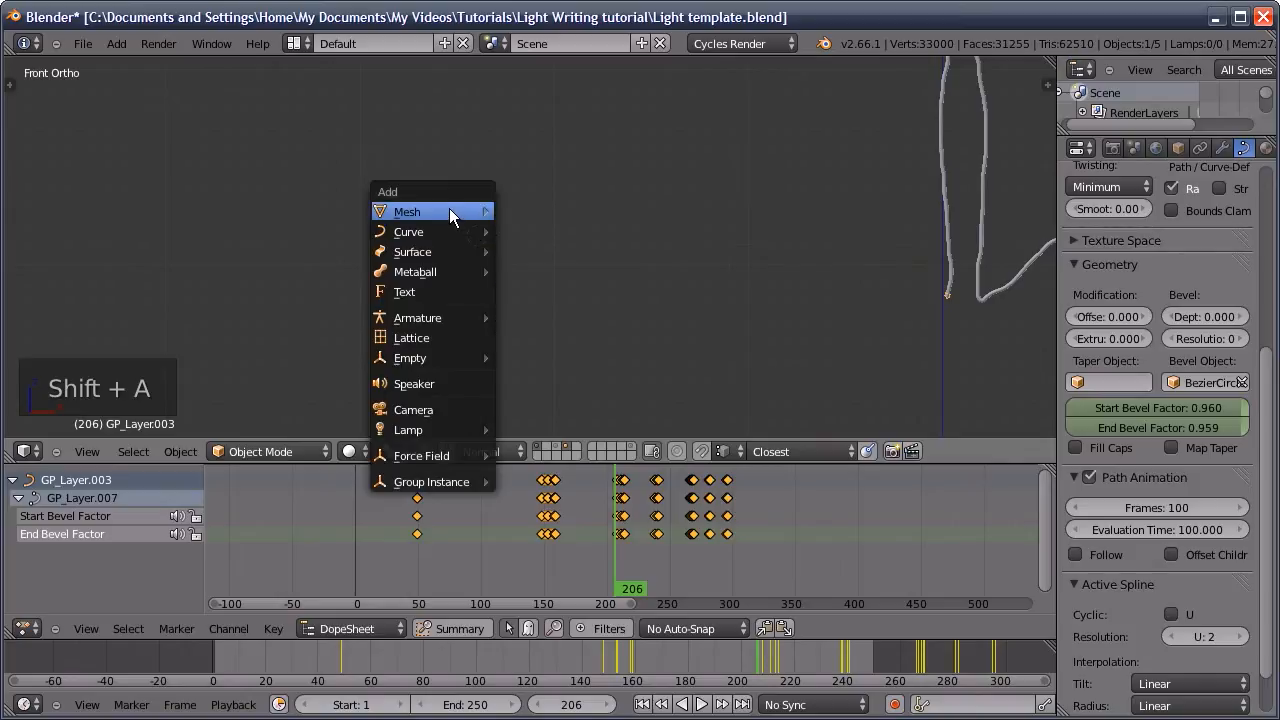
pyautogui.moveTo(474, 232)
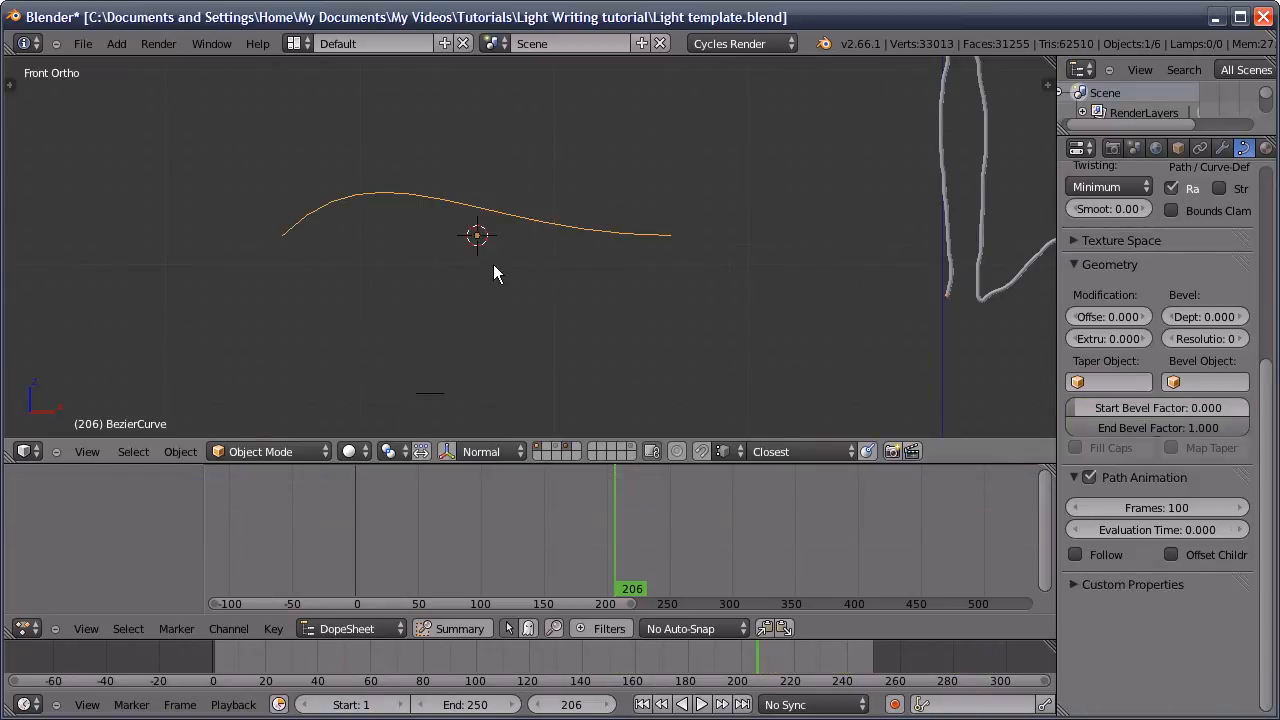
# Edit the Bezier curve's handles at both end points to shape it into a symmetrical arch
pyautogui.press('Tab')
pyautogui.rightClick(178, 336)
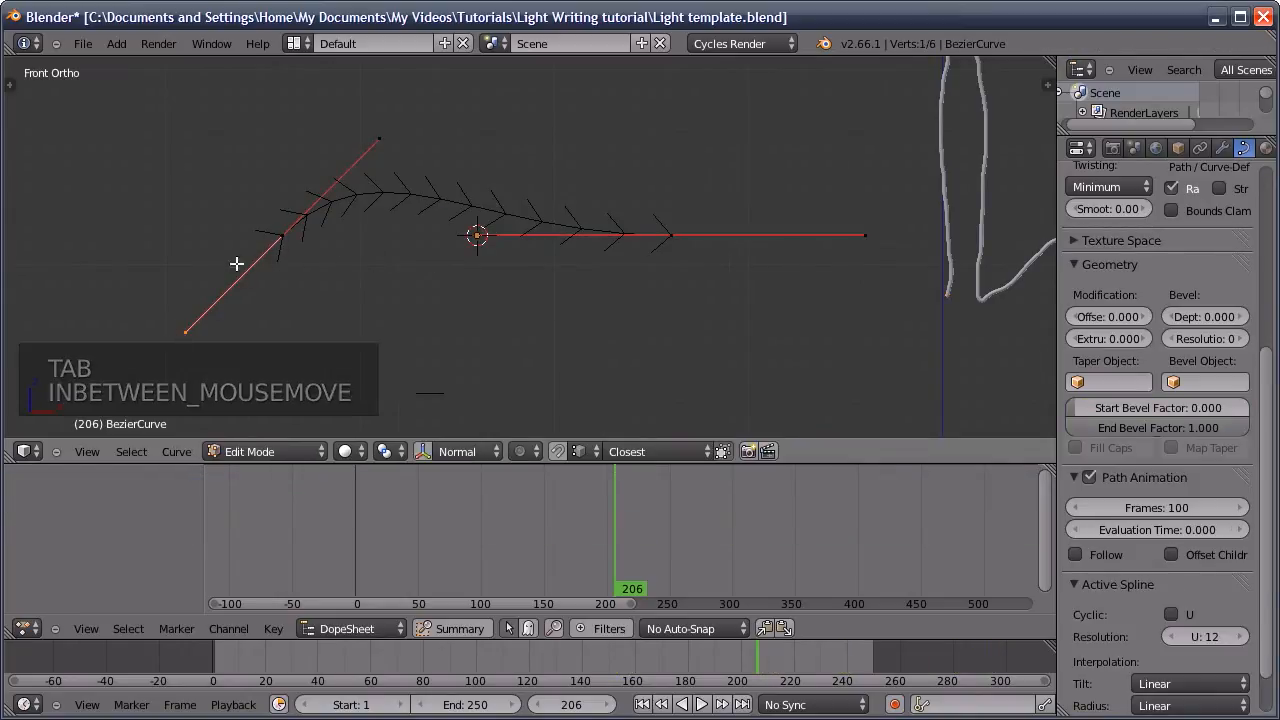
pyautogui.press('g')
pyautogui.click(317, 340)
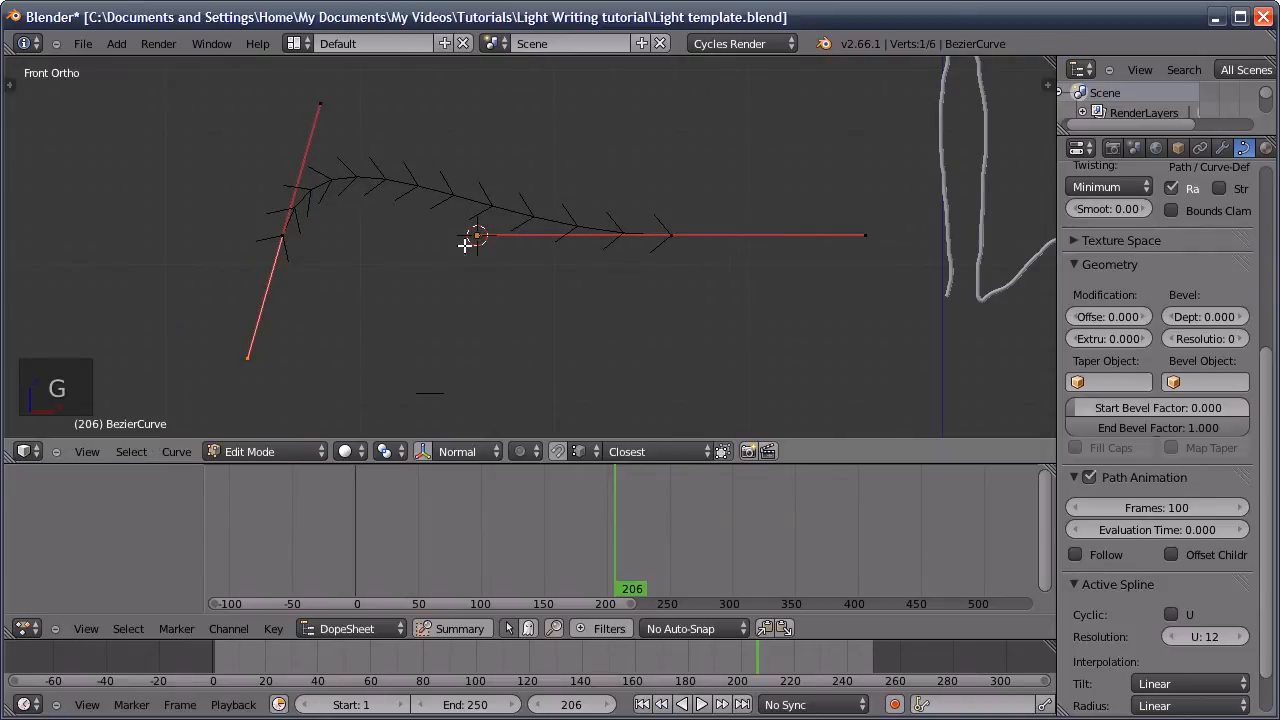
pyautogui.press('g')
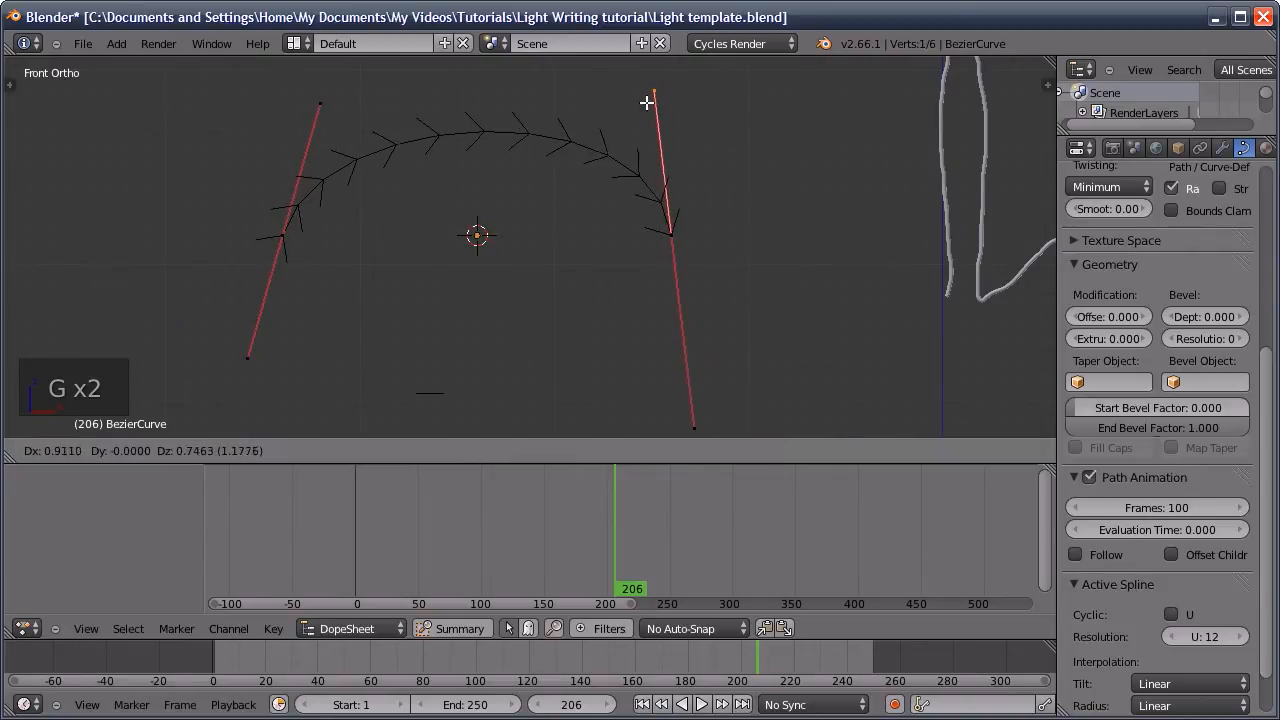
pyautogui.click(640, 100)
pyautogui.rightClick(311, 100)
pyautogui.press('g')
pyautogui.click(299, 95)
# Subdivide the arch between its end points, scale the new middle point's handles to flatten the top, and leave Edit Mode
pyautogui.keyDown('shift'); pyautogui.rightClick(670, 236); pyautogui.keyUp('shift')
pyautogui.press('w')
pyautogui.click(493, 190)
pyautogui.rightClick(488, 147)
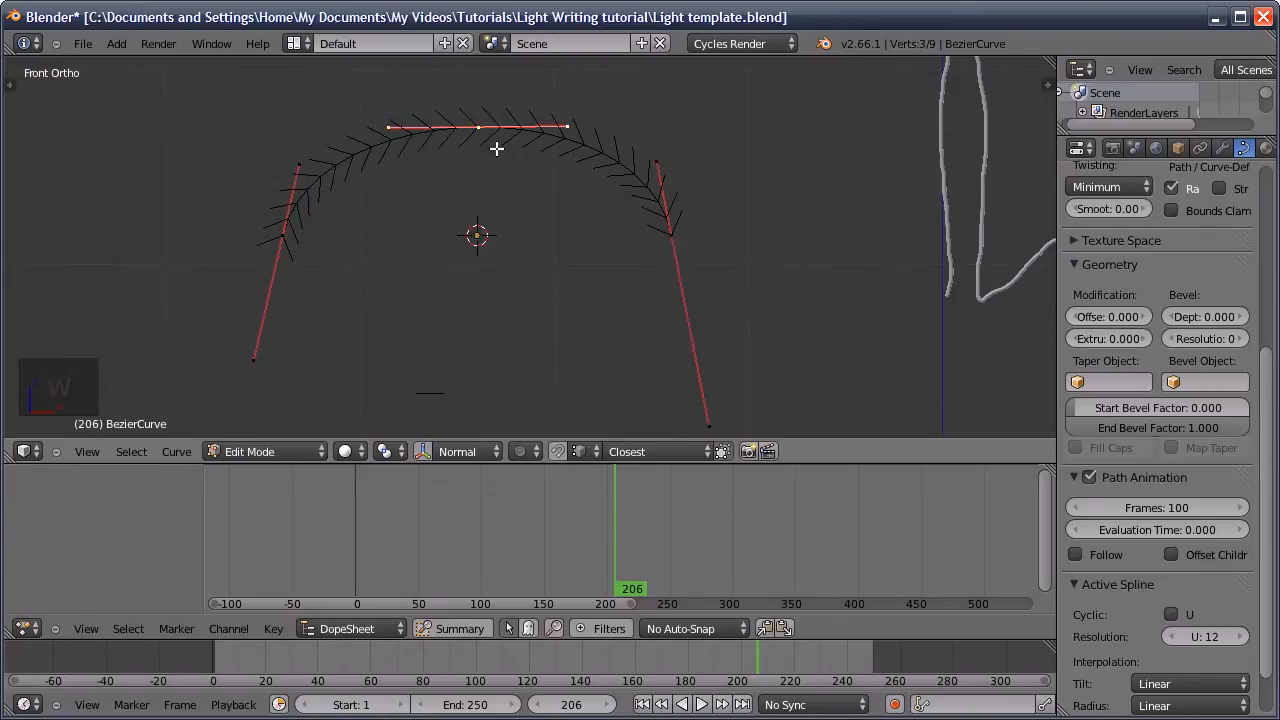
pyautogui.press('s')
pyautogui.click(712, 252)
pyautogui.press('Tab')
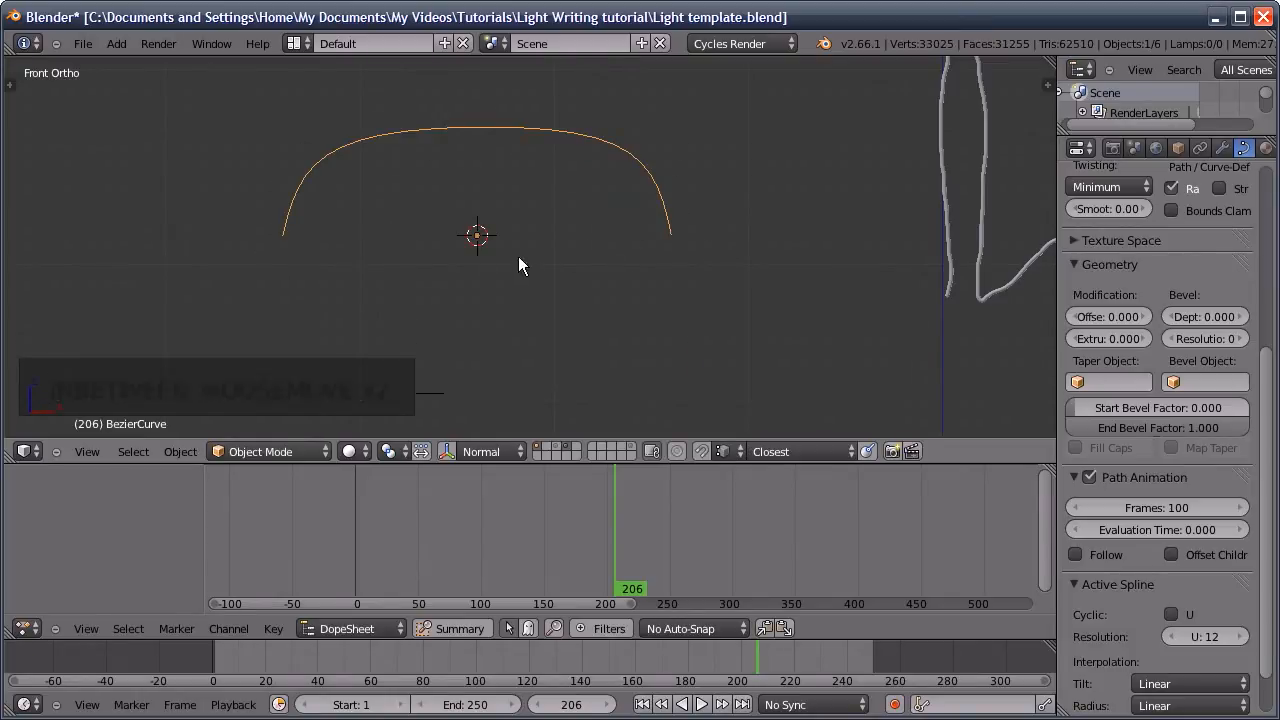
# Select the tiny tip segment and assign BezierCurve as its Taper Object
pyautogui.keyDown('shift'); pyautogui.moveTo(668, 295); pyautogui.dragTo(326, 371, button='middle'); pyautogui.keyUp('shift')
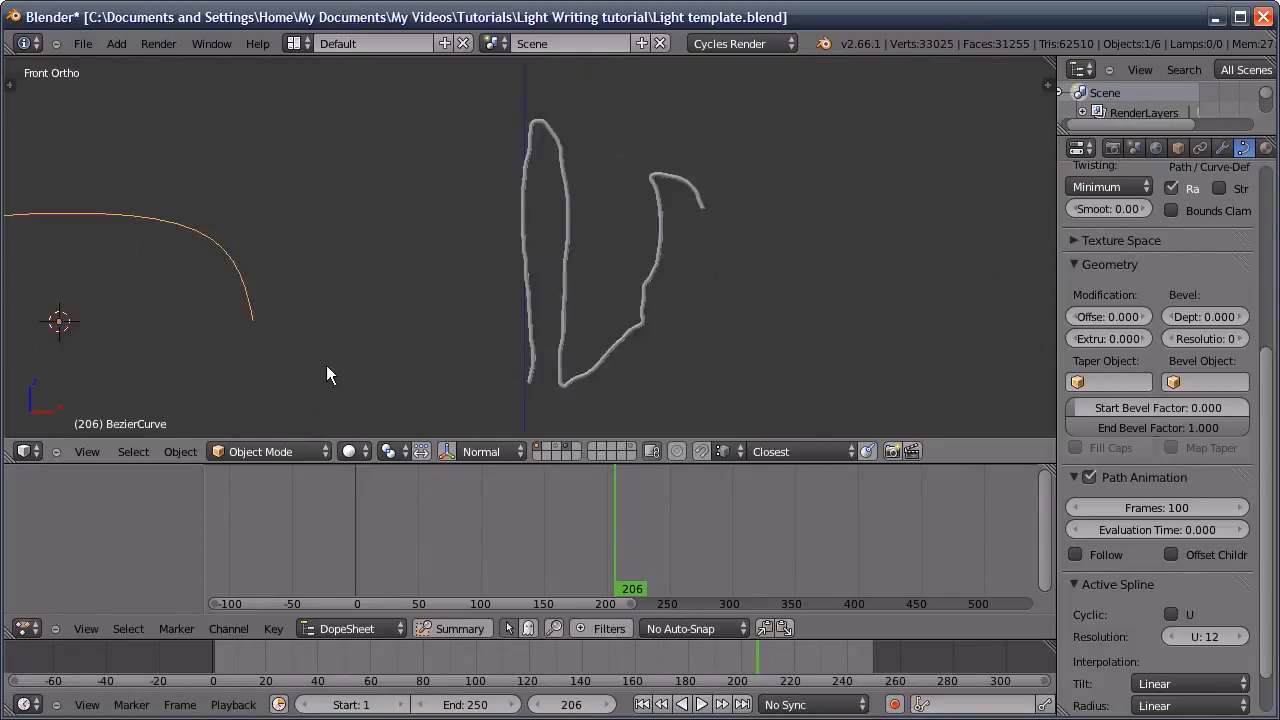
pyautogui.rightClick(534, 337)
pyautogui.scroll(2, 566, 309)
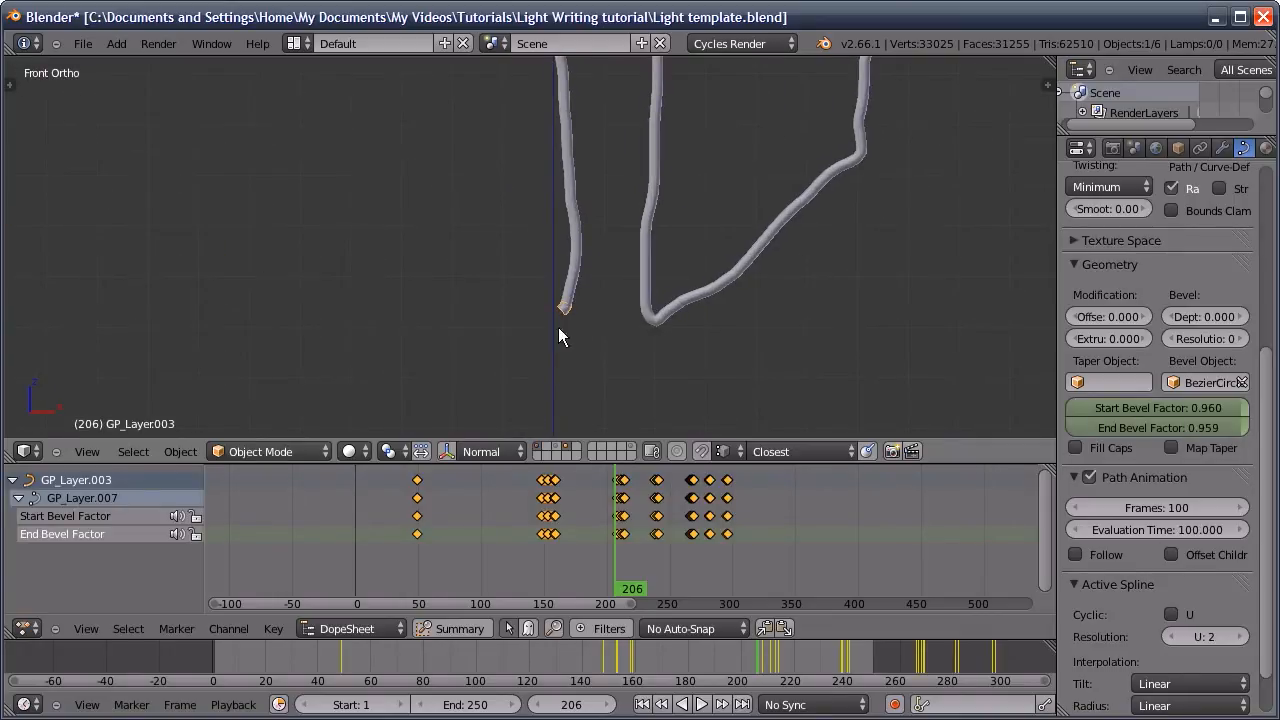
pyautogui.scroll(10, 550, 304)
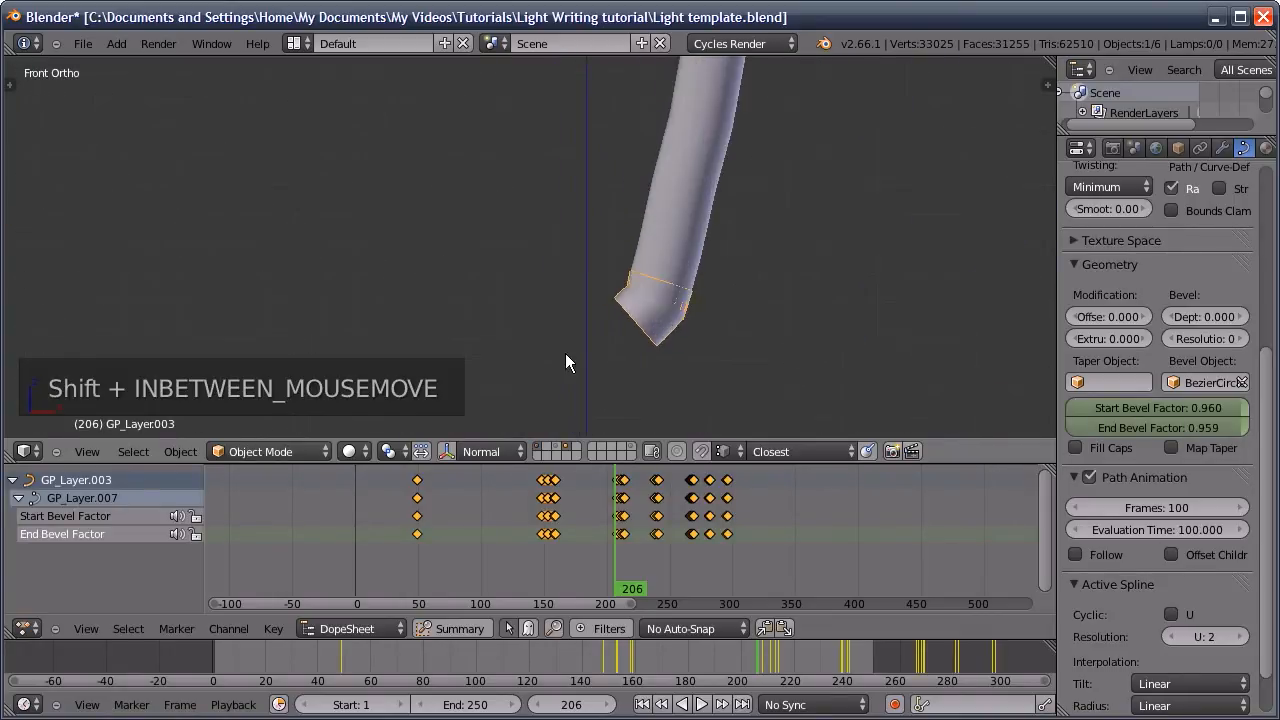
pyautogui.keyDown('shift'); pyautogui.moveTo(589, 342); pyautogui.dragTo(565, 254, button='middle'); pyautogui.keyUp('shift')
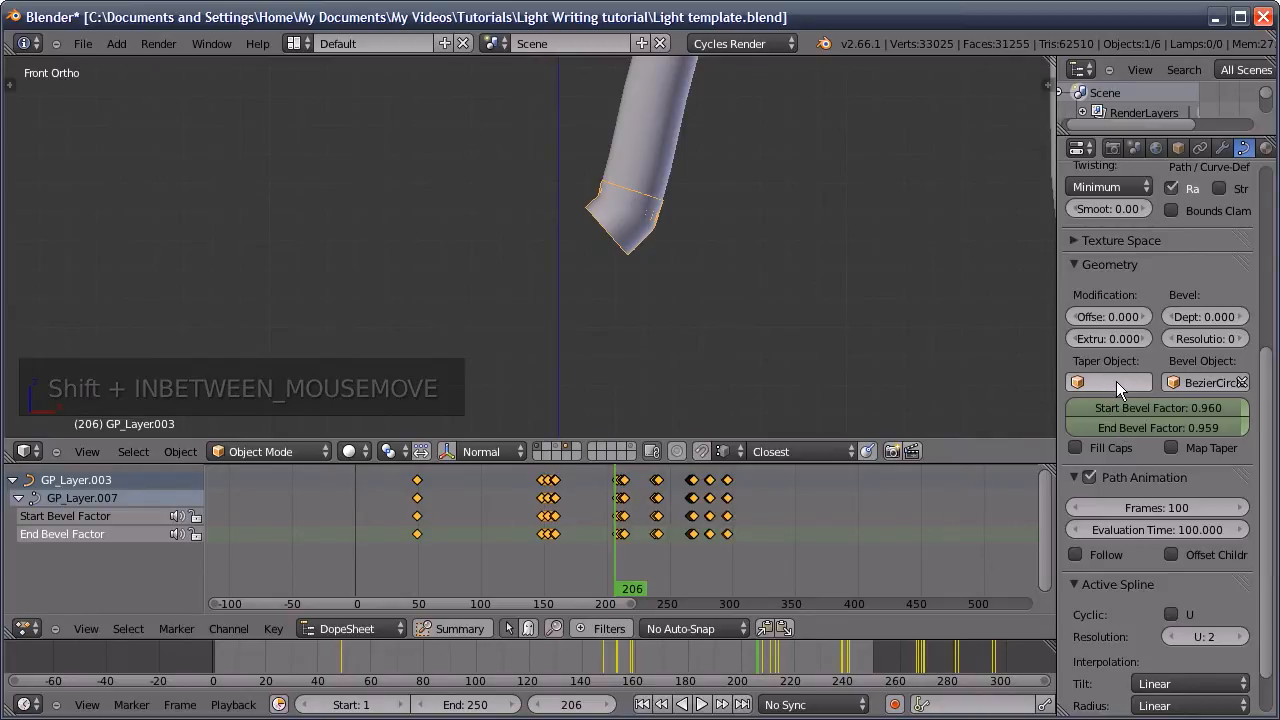
pyautogui.click(1114, 380)
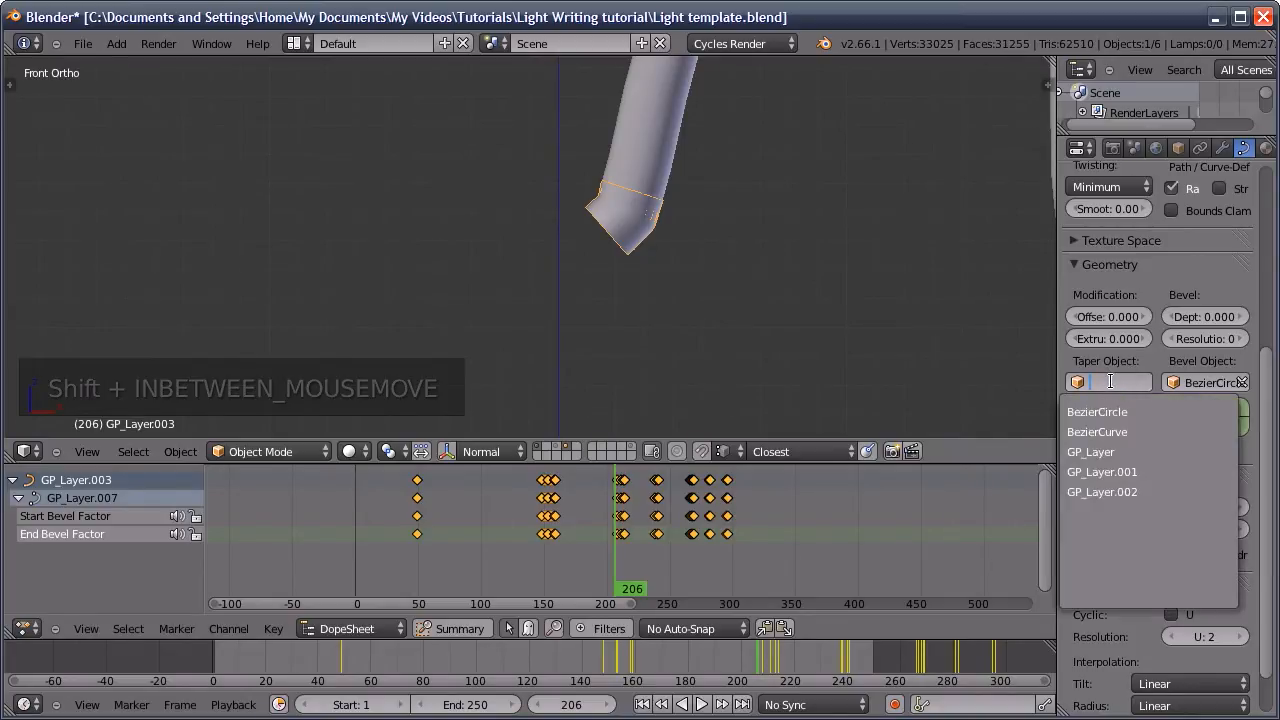
pyautogui.click(1097, 431)
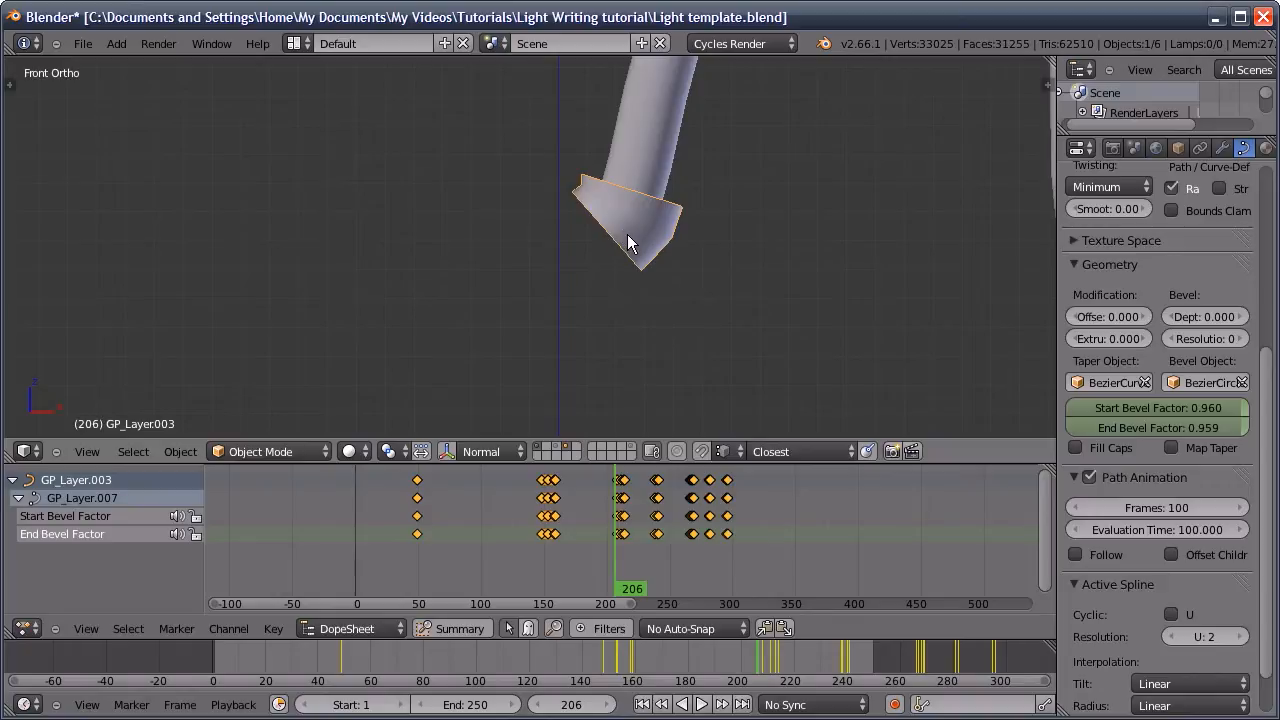
# Enable Fill Caps and Map Taper on the tiny tip segment so its ends close and the full taper shape applies
pyautogui.moveTo(670, 237); pyautogui.dragTo(874, 296, button='middle')
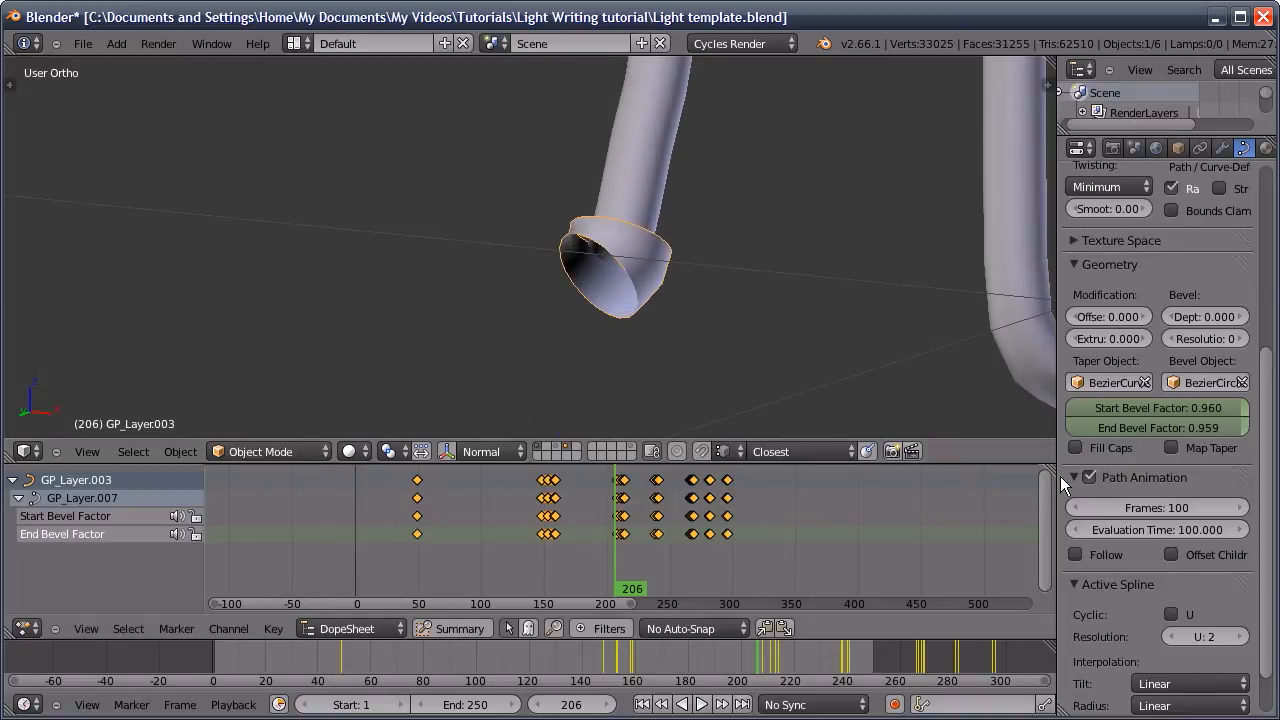
pyautogui.click(1076, 447)
pyautogui.moveTo(736, 310); pyautogui.dragTo(704, 329, button='middle')
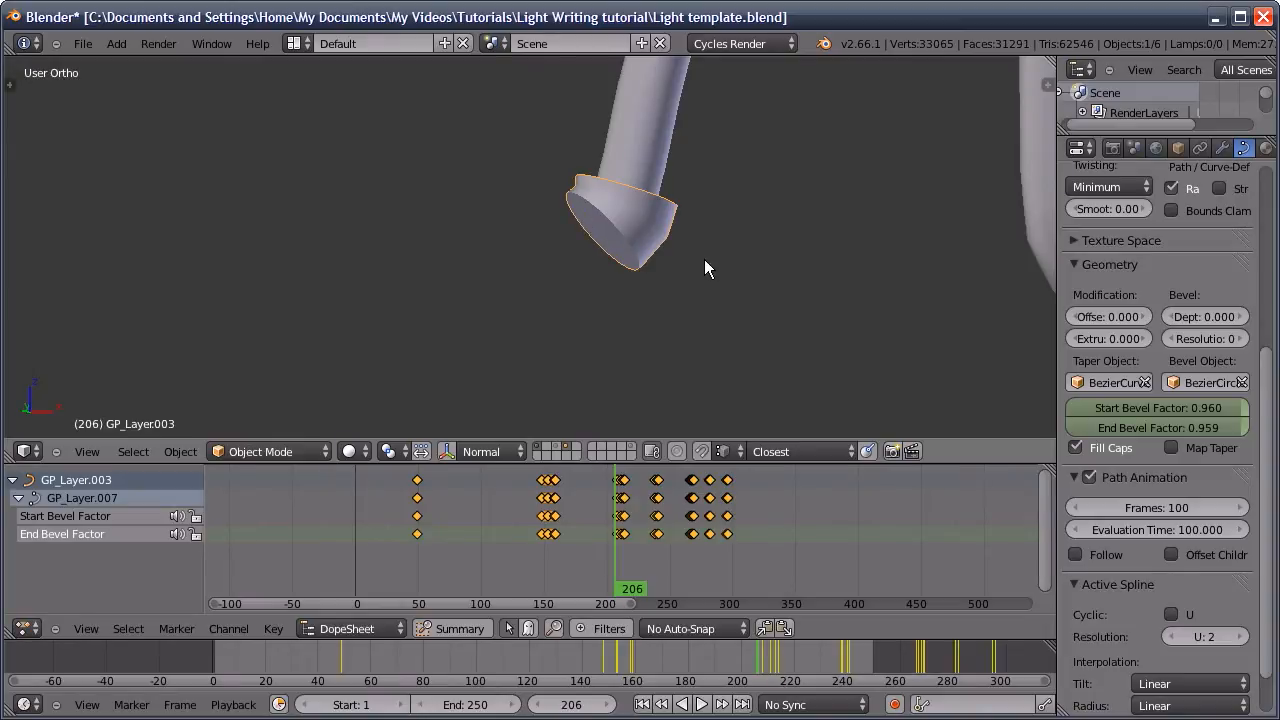
pyautogui.click(1172, 448)
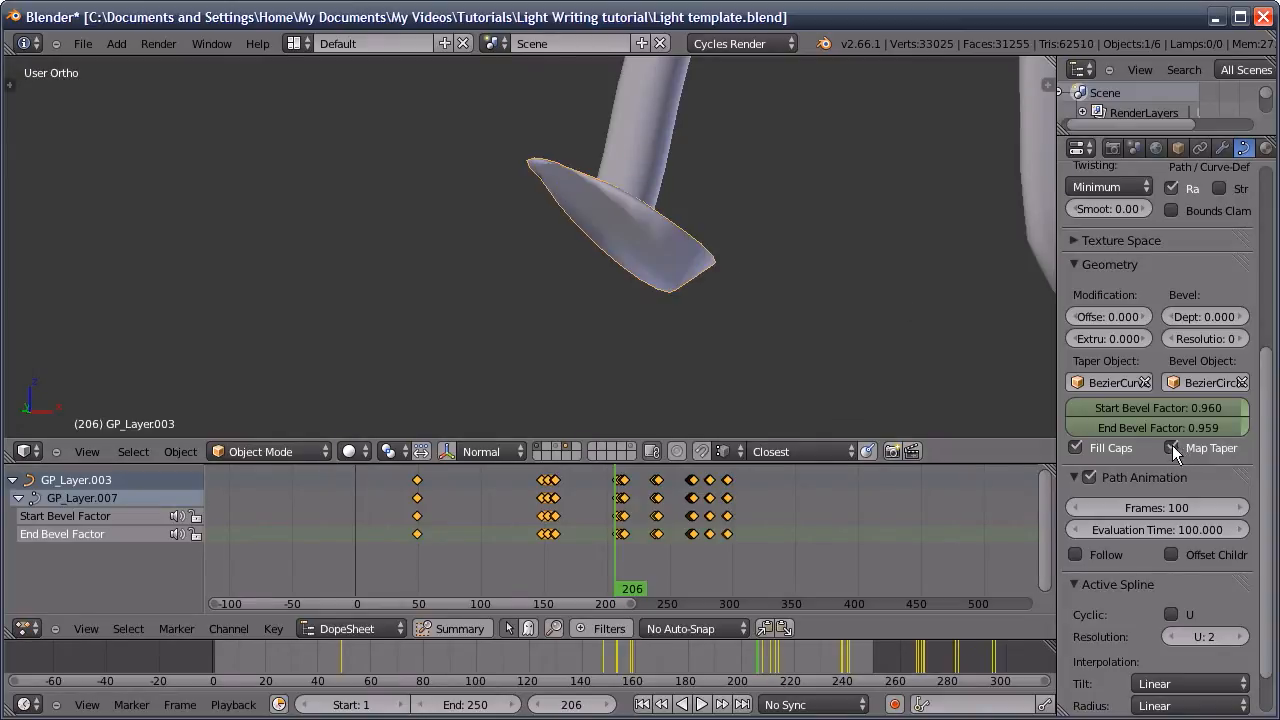
pyautogui.moveTo(712, 300); pyautogui.dragTo(697, 238, button='middle')
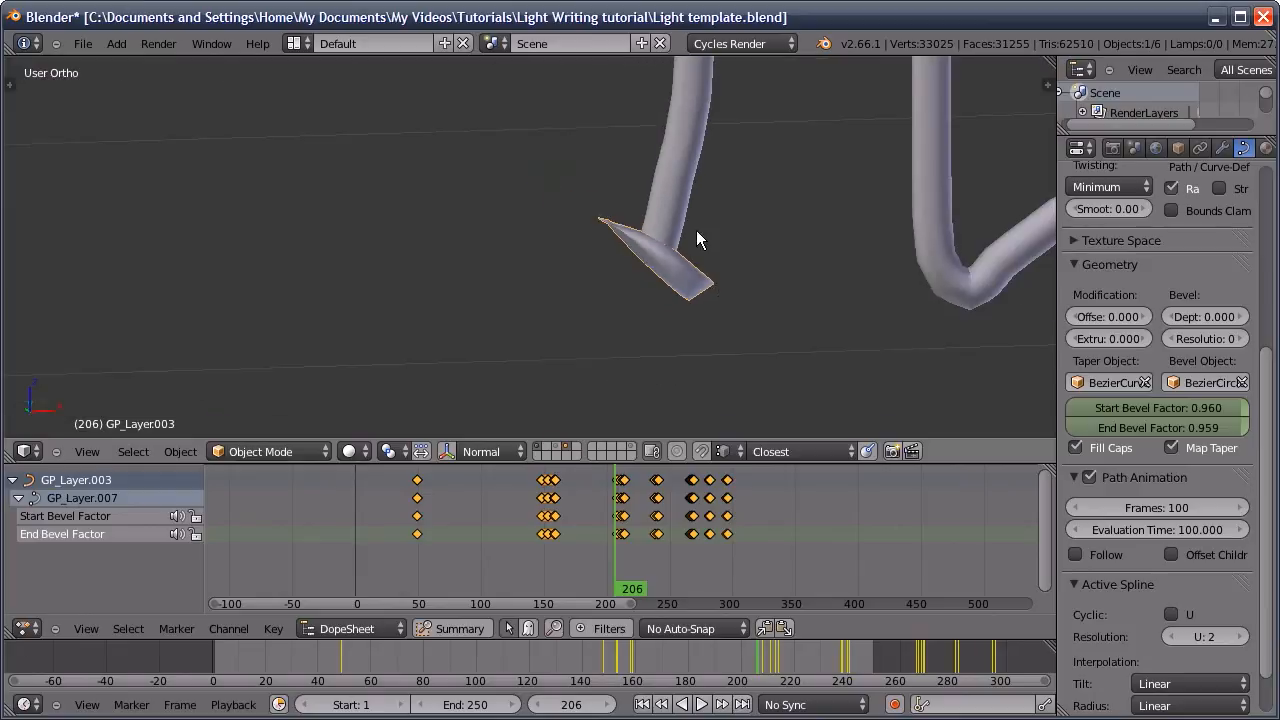
pyautogui.moveTo(663, 331); pyautogui.dragTo(690, 297, button='middle')
# Move the animation back to frame 112 and examine the tapered tip segment at the end of its stroke
pyautogui.press('Left')
pyautogui.scroll(-7, 703, 305)
pyautogui.keyDown('shift'); pyautogui.moveTo(681, 172); pyautogui.dragTo(678, 269, button='middle'); pyautogui.keyUp('shift')
pyautogui.click(523, 551)
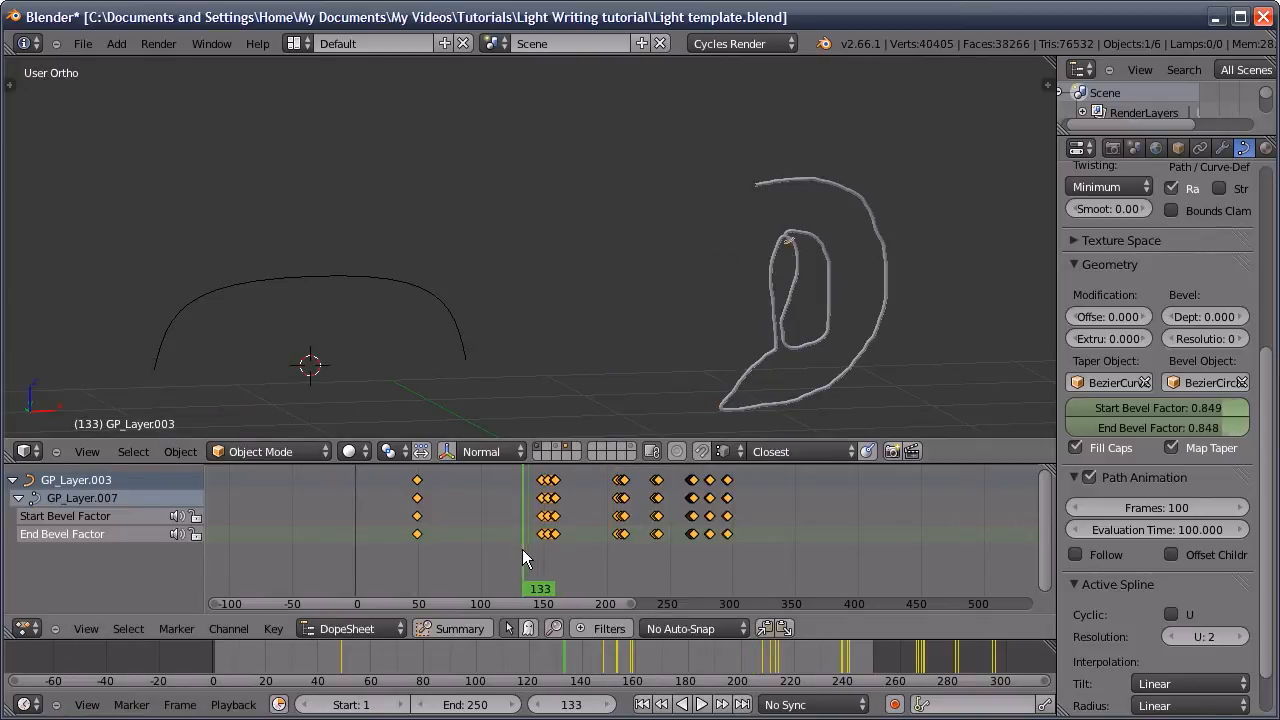
pyautogui.moveTo(523, 551); pyautogui.dragTo(500, 551)
pyautogui.press('Left')
pyautogui.press('Left')
pyautogui.press('Left')
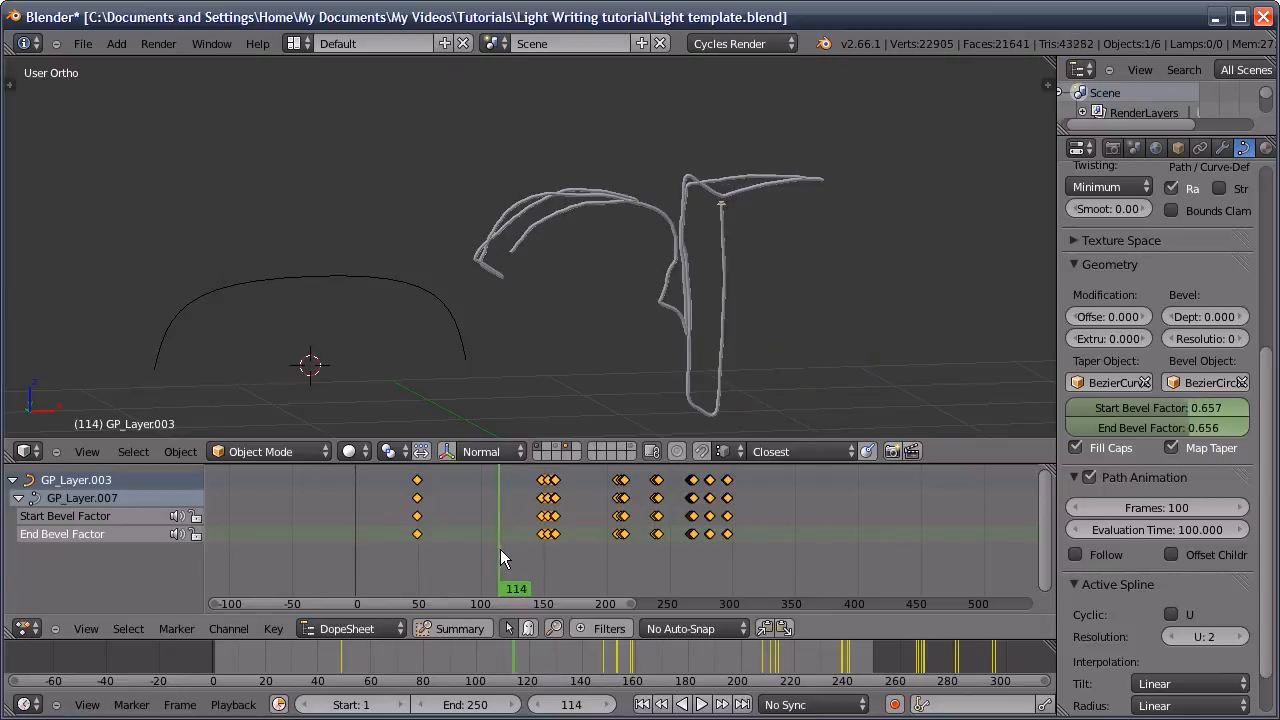
pyautogui.keyDown('ctrl'); pyautogui.moveTo(723, 254); pyautogui.dragTo(656, 202, button='middle'); pyautogui.keyUp('ctrl')
pyautogui.scroll(7, 1137, 416)
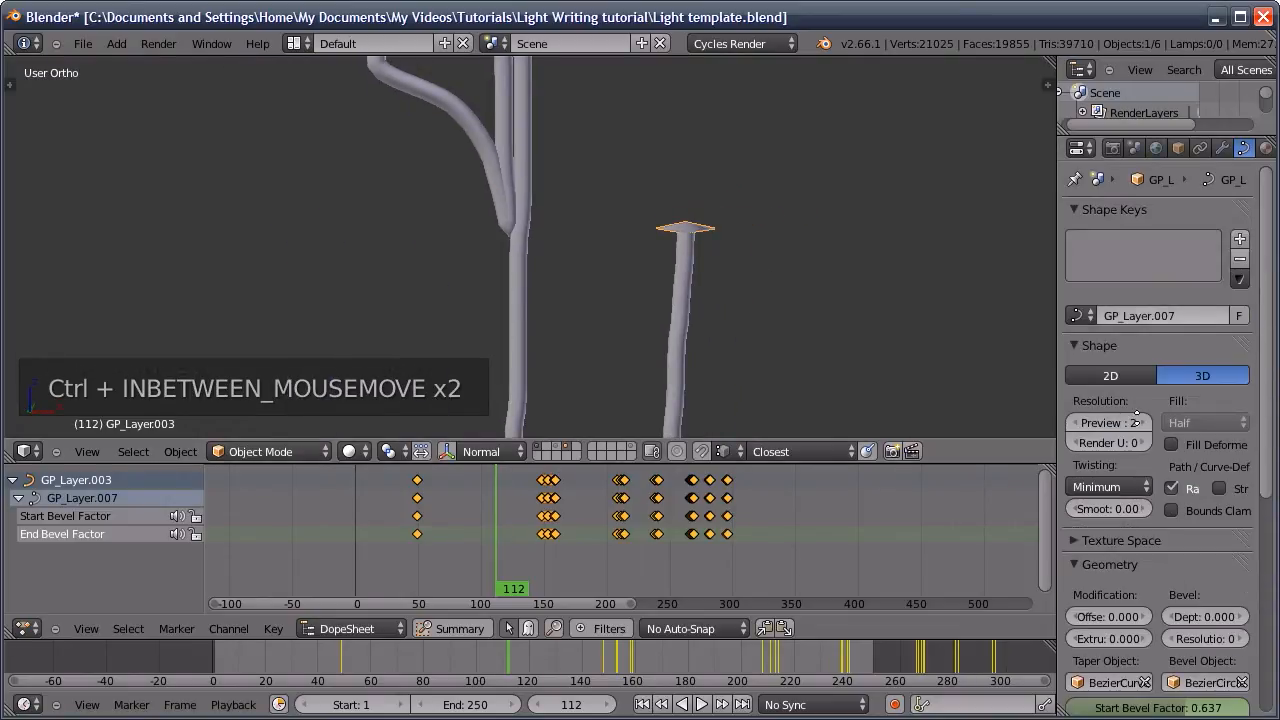
# Raise the tip segment's preview resolution to 5 for a smoother taper
pyautogui.click(1143, 422)
pyautogui.click(1140, 422)
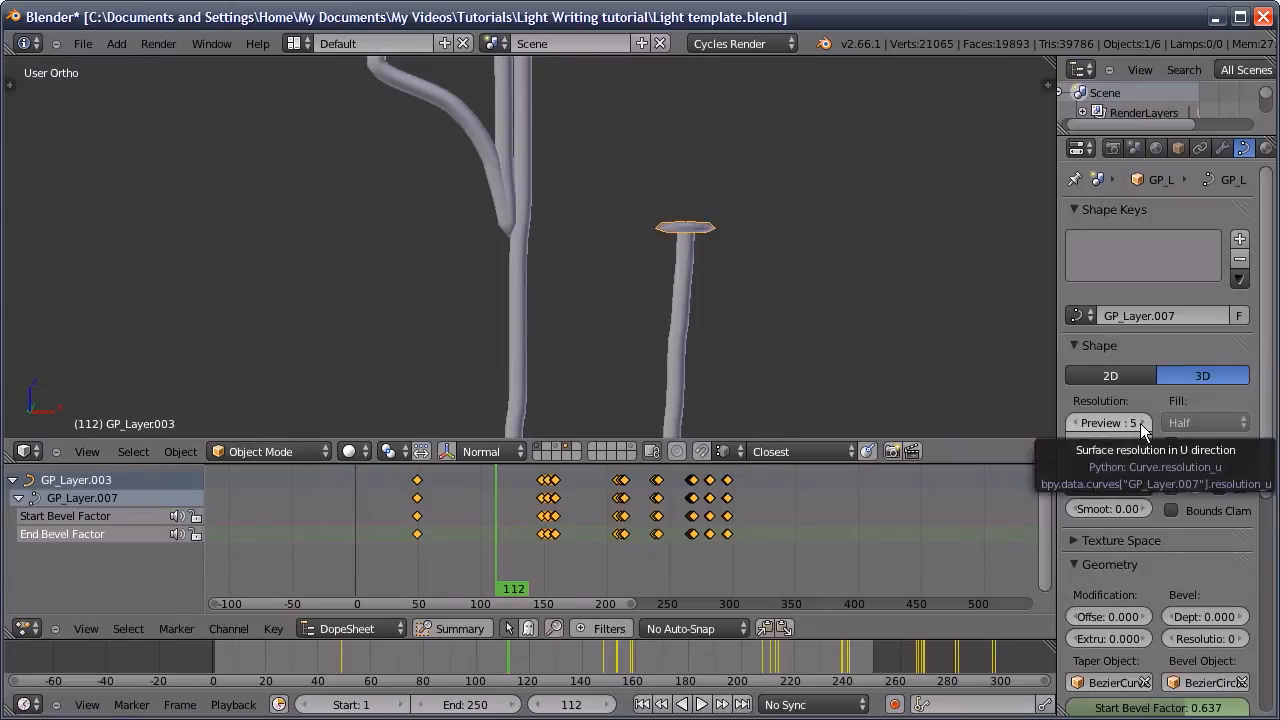
pyautogui.click(1143, 423)
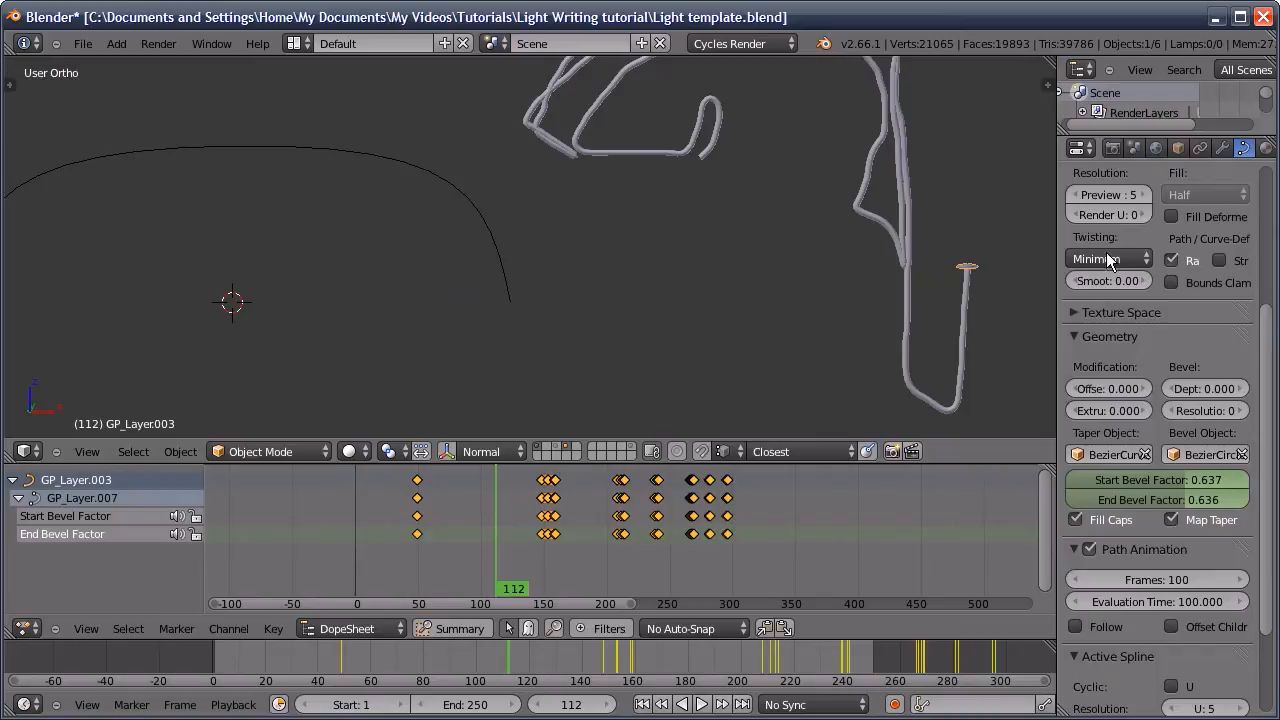
# Inspect the smoothed tip against the arch-shaped taper curve and turn off Map Taper for the tip segment
pyautogui.keyDown('shift'); pyautogui.moveTo(880, 251); pyautogui.dragTo(826, 238, button='middle'); pyautogui.keyUp('shift')
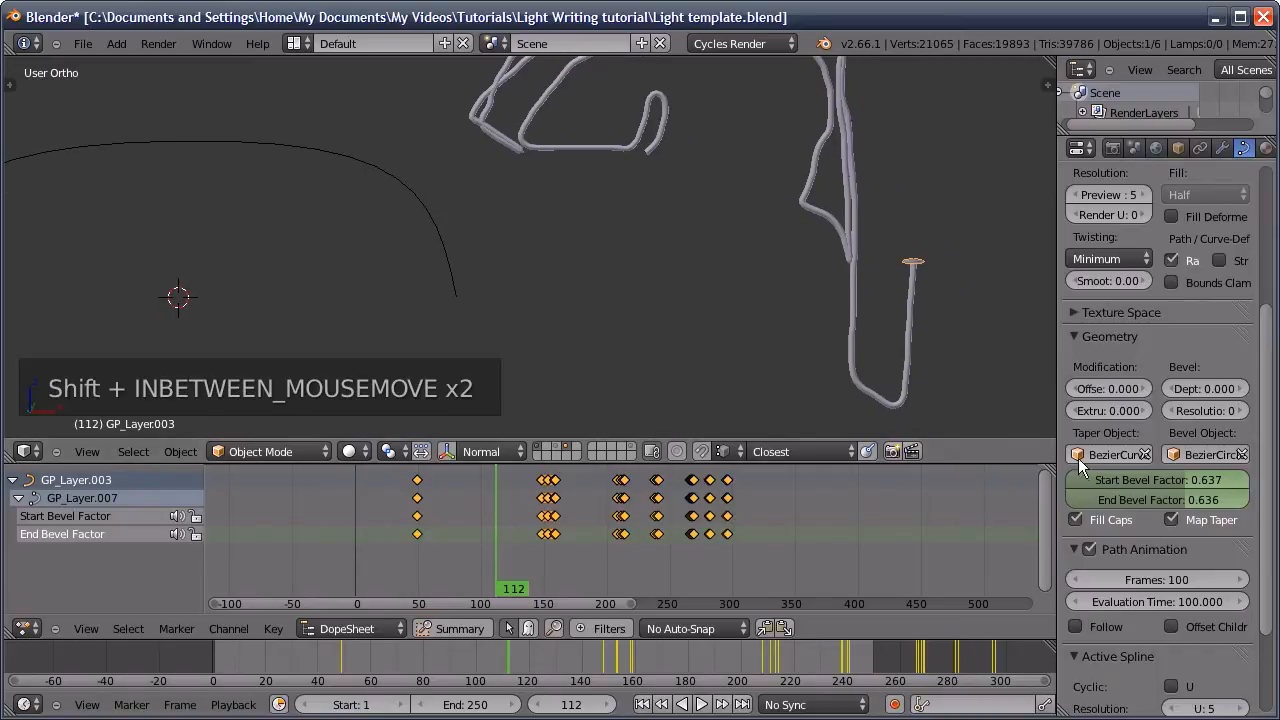
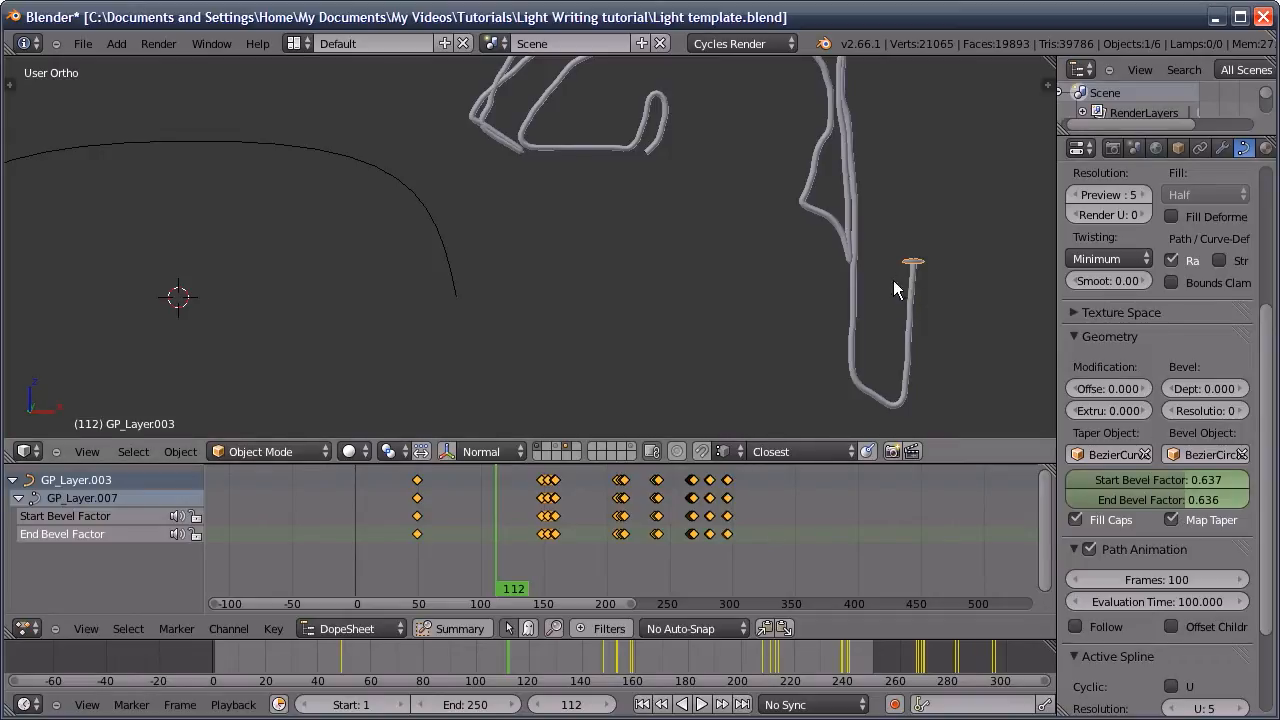
pyautogui.keyDown('ctrl'); pyautogui.moveTo(924, 259); pyautogui.dragTo(838, 300, button='middle'); pyautogui.keyUp('ctrl')
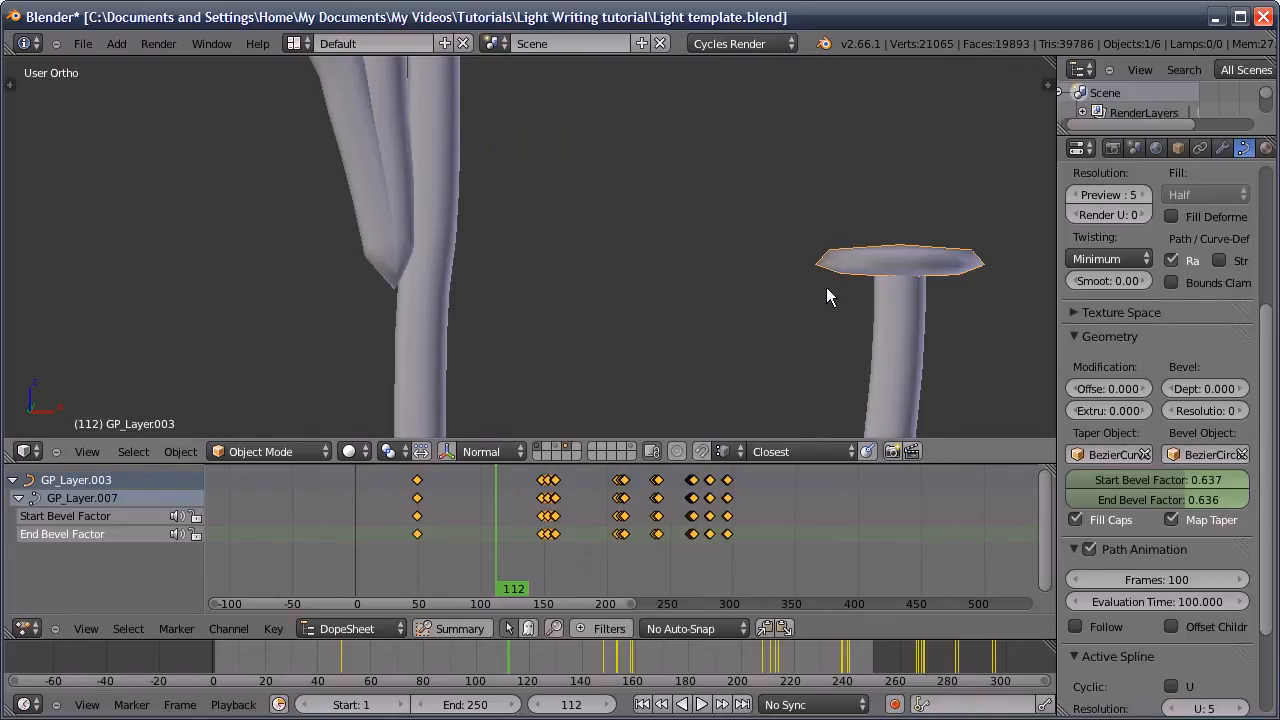
pyautogui.moveTo(837, 309); pyautogui.dragTo(1182, 517, button='middle')
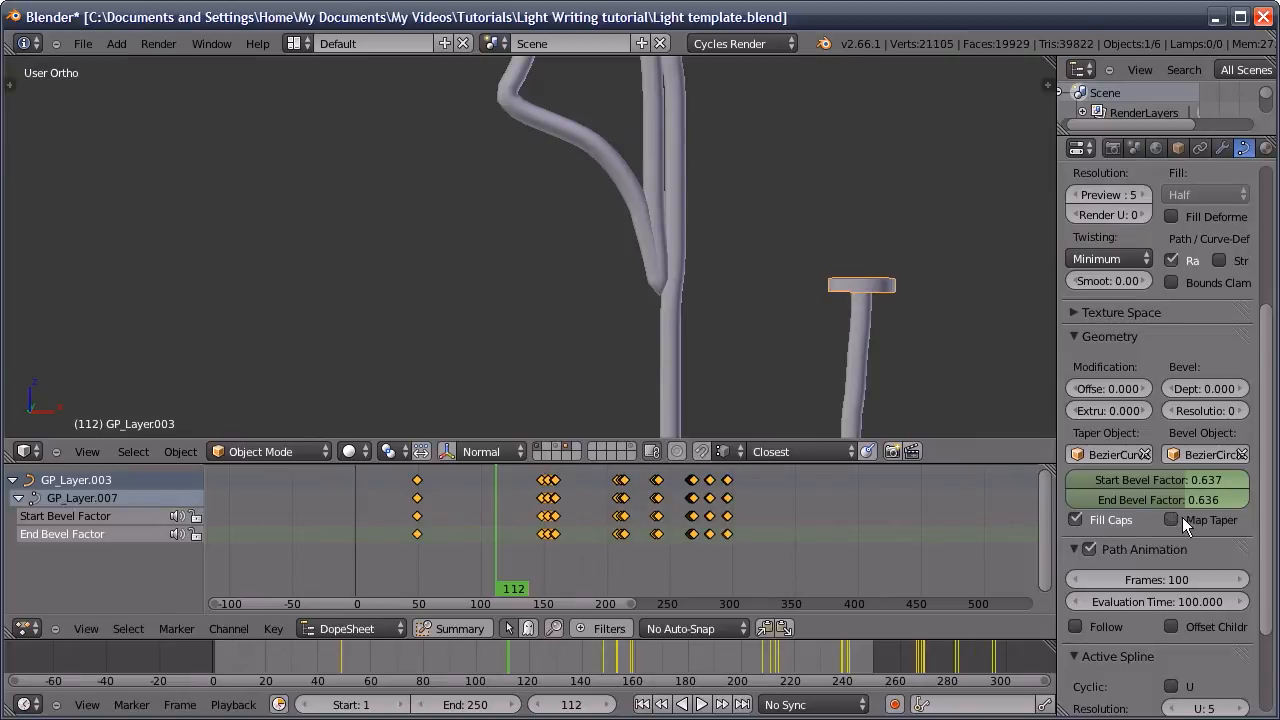
# Enable Map Taper for the GP_Layer.003 light curve so the whole taper applies to its visible section
pyautogui.moveTo(900, 380); pyautogui.dragTo(884, 188, button='middle')
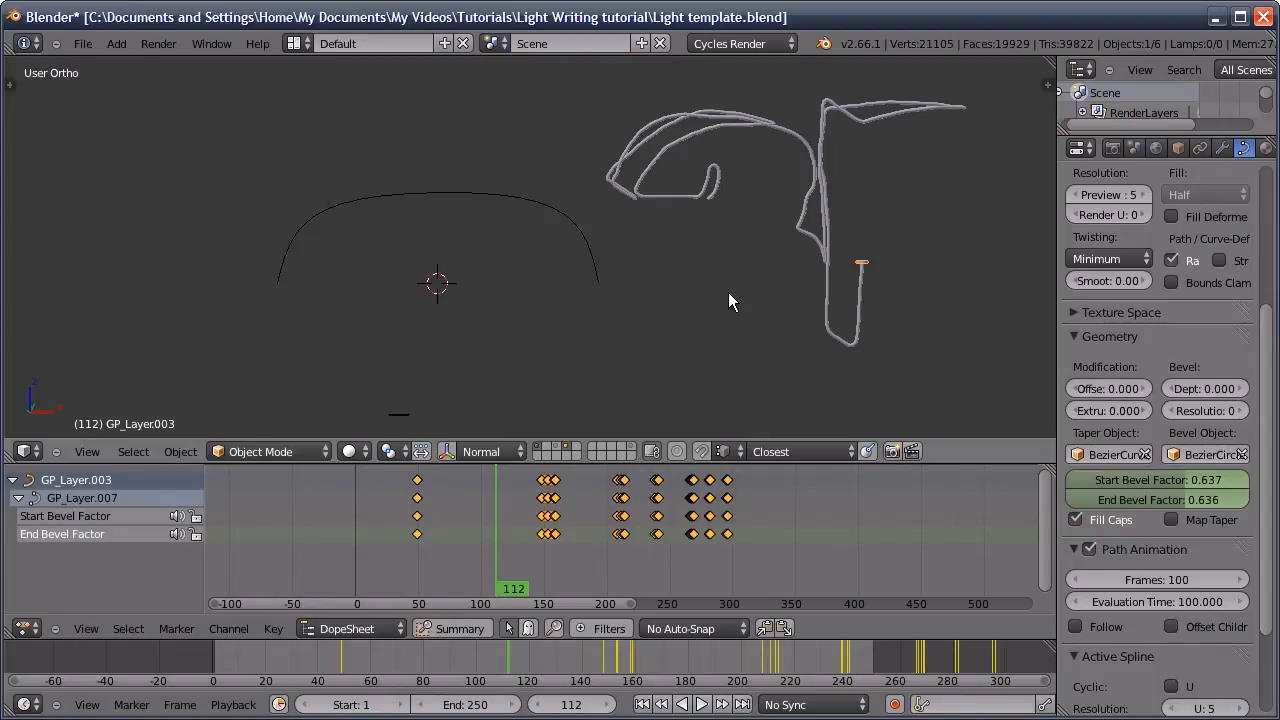
pyautogui.keyDown('ctrl'); pyautogui.moveTo(849, 260); pyautogui.dragTo(649, 352, button='middle'); pyautogui.keyUp('ctrl')
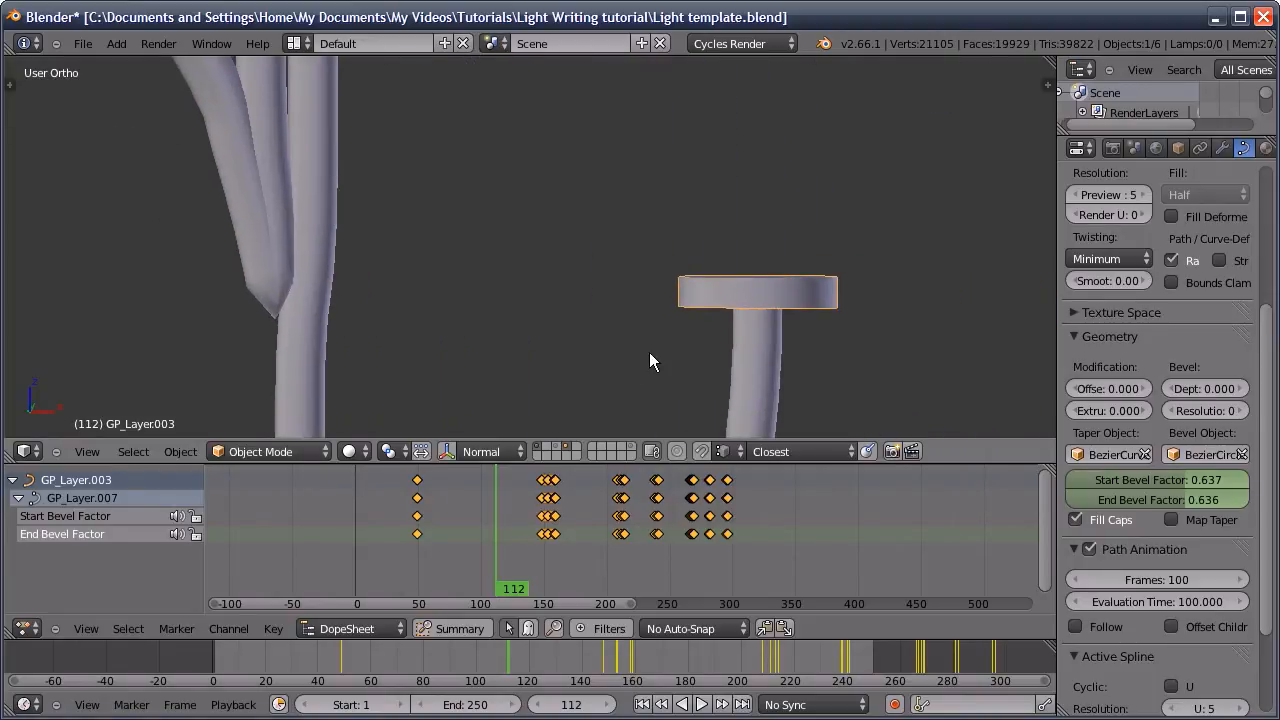
pyautogui.click(1171, 520)
# Reshape the BezierCurve taper profile by moving its top middle control point in Edit Mode
pyautogui.scroll(-3, 720, 290)
pyautogui.keyDown('shift'); pyautogui.moveTo(648, 211); pyautogui.dragTo(883, 171, button='middle'); pyautogui.keyUp('shift')
pyautogui.keyDown('ctrl'); pyautogui.moveTo(810, 236); pyautogui.dragTo(786, 146, button='middle'); pyautogui.keyUp('ctrl')
pyautogui.rightClick(372, 164)
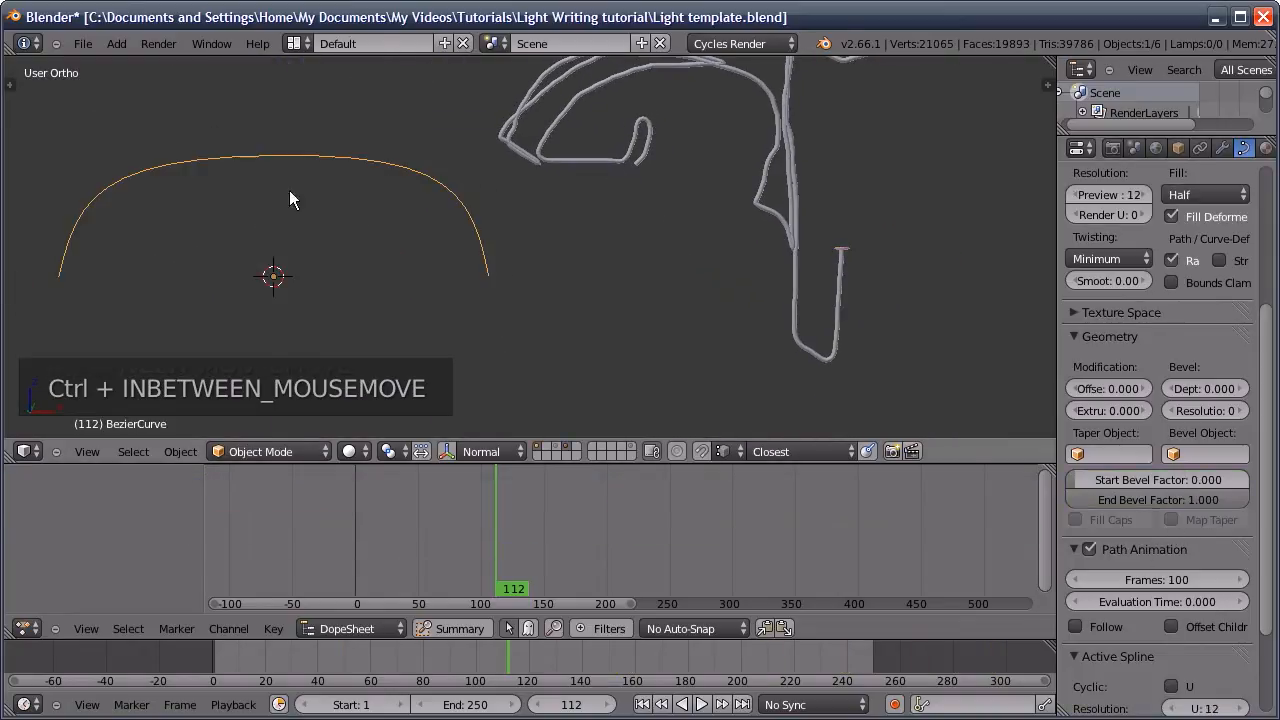
pyautogui.press('Tab')
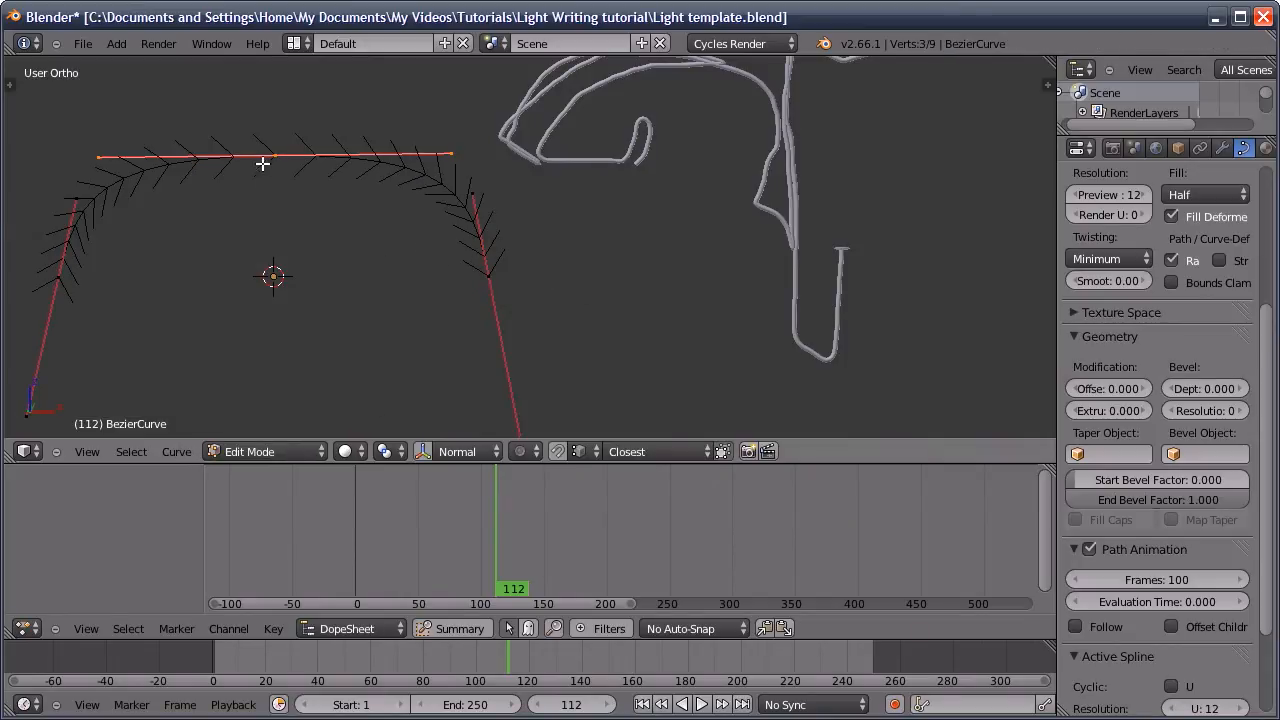
pyautogui.press('g')
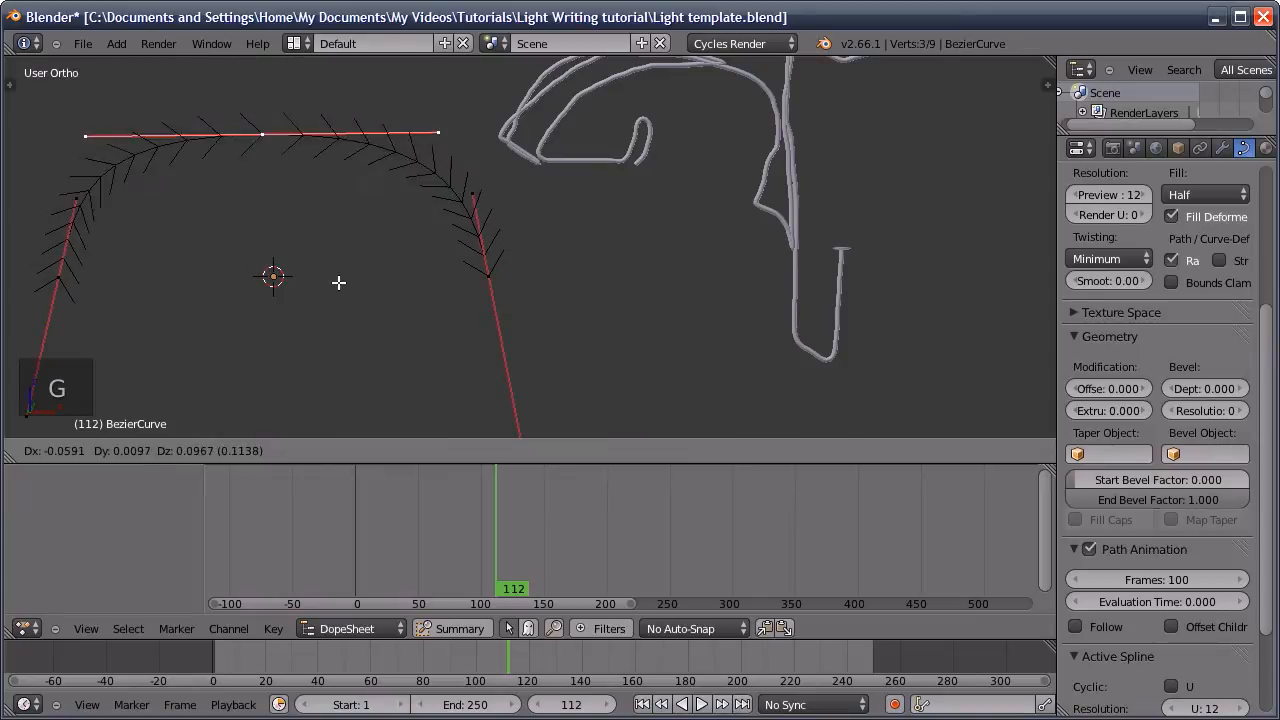
pyautogui.click(357, 289)
pyautogui.rightClick(475, 205)
pyautogui.press('g')
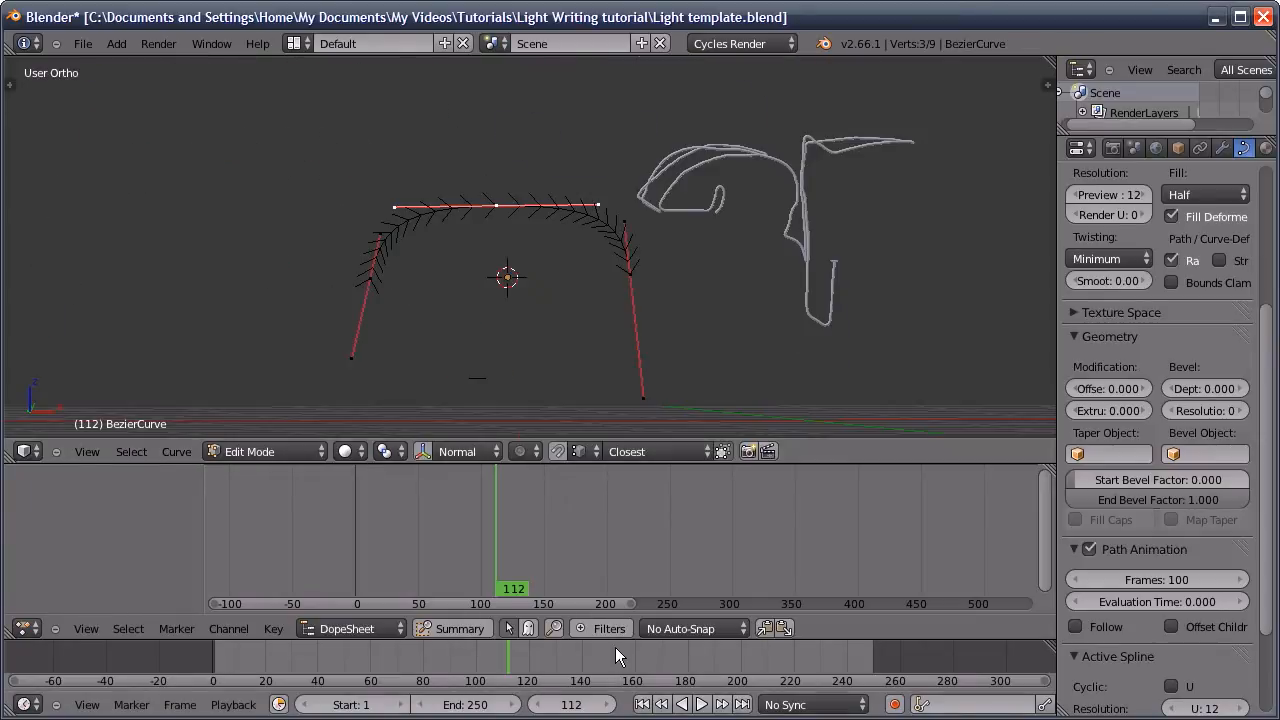
# Go to frame 198 and raise the preview resolution of the GP_Layer.003 curve to 9
pyautogui.click(641, 661)
pyautogui.moveTo(643, 661); pyautogui.dragTo(737, 678)
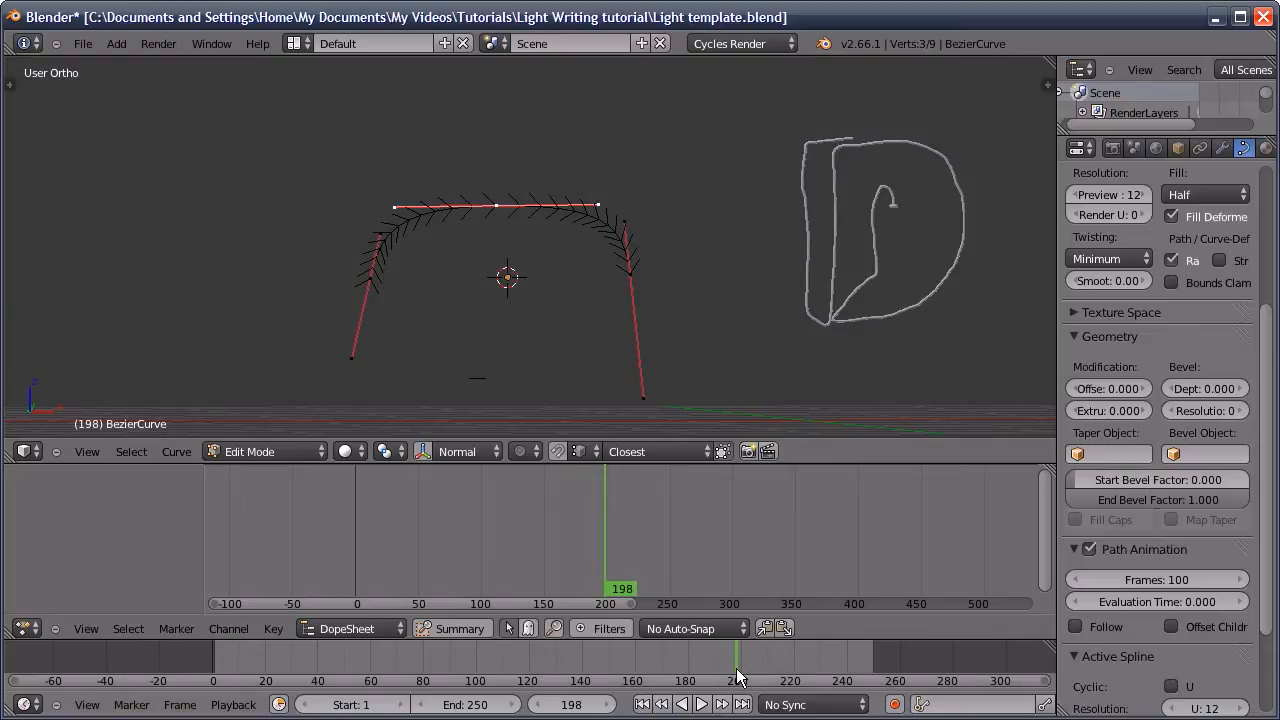
pyautogui.scroll(8, 871, 277)
pyautogui.moveTo(878, 302)
pyautogui.keyDown('ctrl'); pyautogui.mouseDown(button='middle')
pyautogui.moveTo(800, 257)
pyautogui.moveTo(823, 249)
pyautogui.moveTo(646, 214)
pyautogui.moveTo(604, 170)
pyautogui.moveTo(411, 229)
pyautogui.mouseUp(button='middle'); pyautogui.keyUp('ctrl')
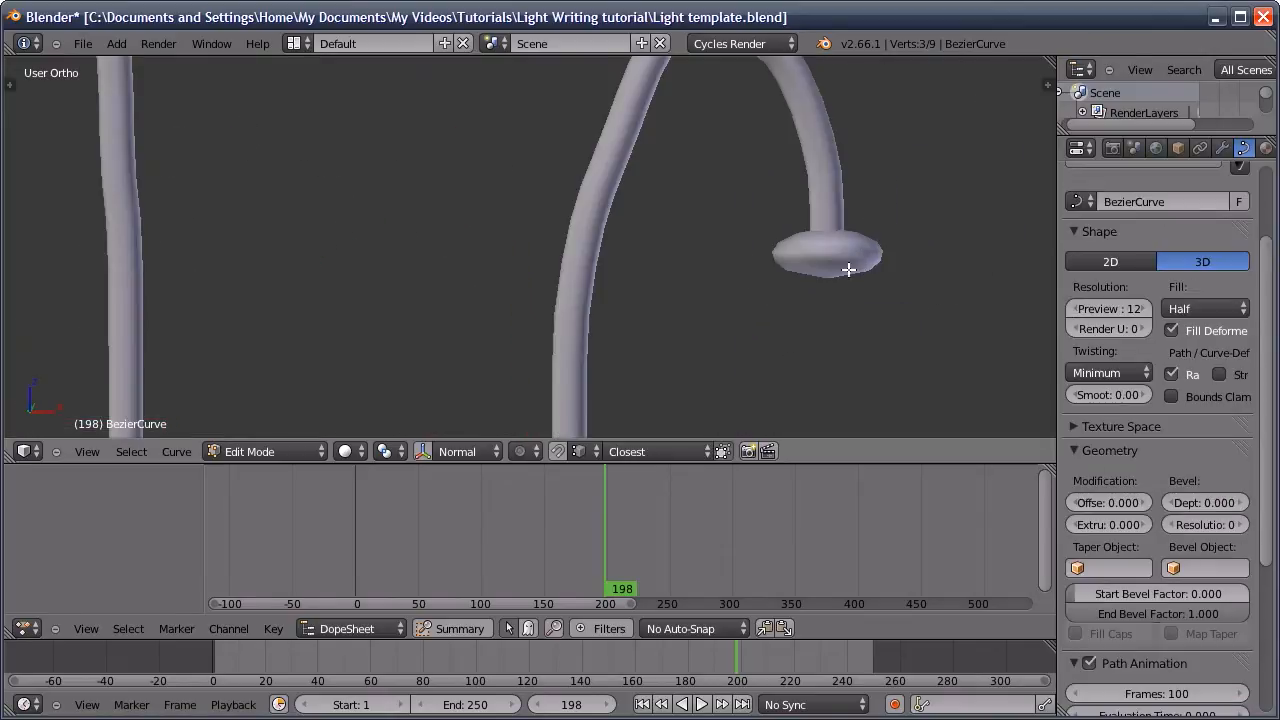
pyautogui.press('Tab')
pyautogui.rightClick(855, 253)
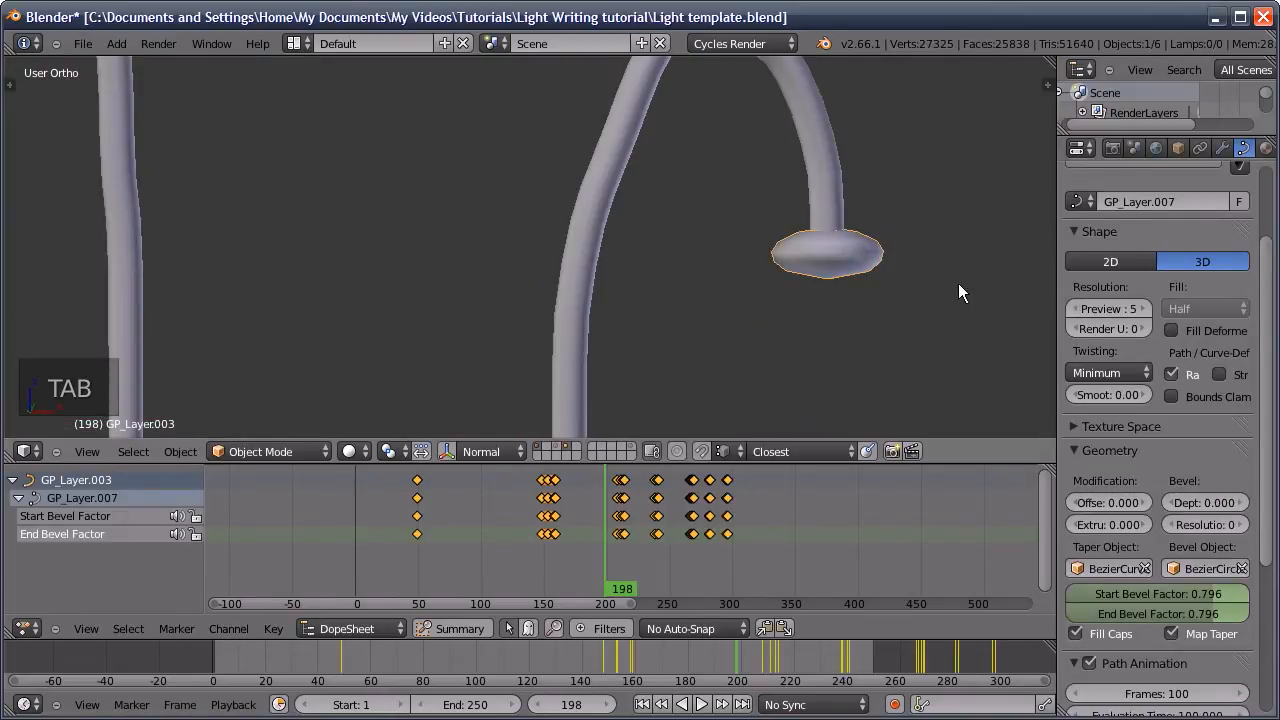
pyautogui.click(1143, 308)
pyautogui.click(1143, 307)
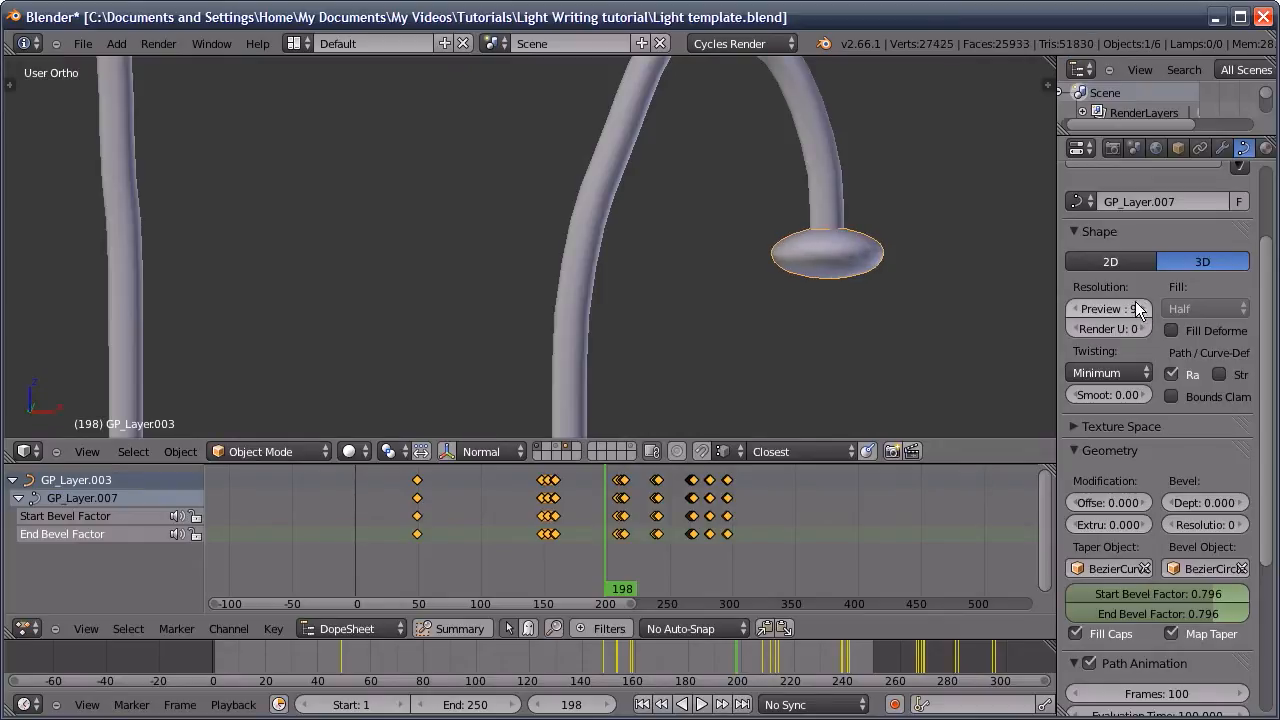
# Adjust the control points of the BezierCurve taper profile so one end bends slightly inward
pyautogui.keyDown('ctrl'); pyautogui.moveTo(803, 280); pyautogui.dragTo(788, 140, button='middle'); pyautogui.keyUp('ctrl')
pyautogui.keyDown('shift'); pyautogui.moveTo(750, 256); pyautogui.dragTo(782, 142, button='middle'); pyautogui.keyUp('shift')
pyautogui.keyDown('ctrl'); pyautogui.moveTo(771, 219); pyautogui.dragTo(850, 228, button='middle'); pyautogui.keyUp('ctrl')
pyautogui.keyDown('shift'); pyautogui.moveTo(476, 292); pyautogui.dragTo(697, 229, button='middle'); pyautogui.keyUp('shift')
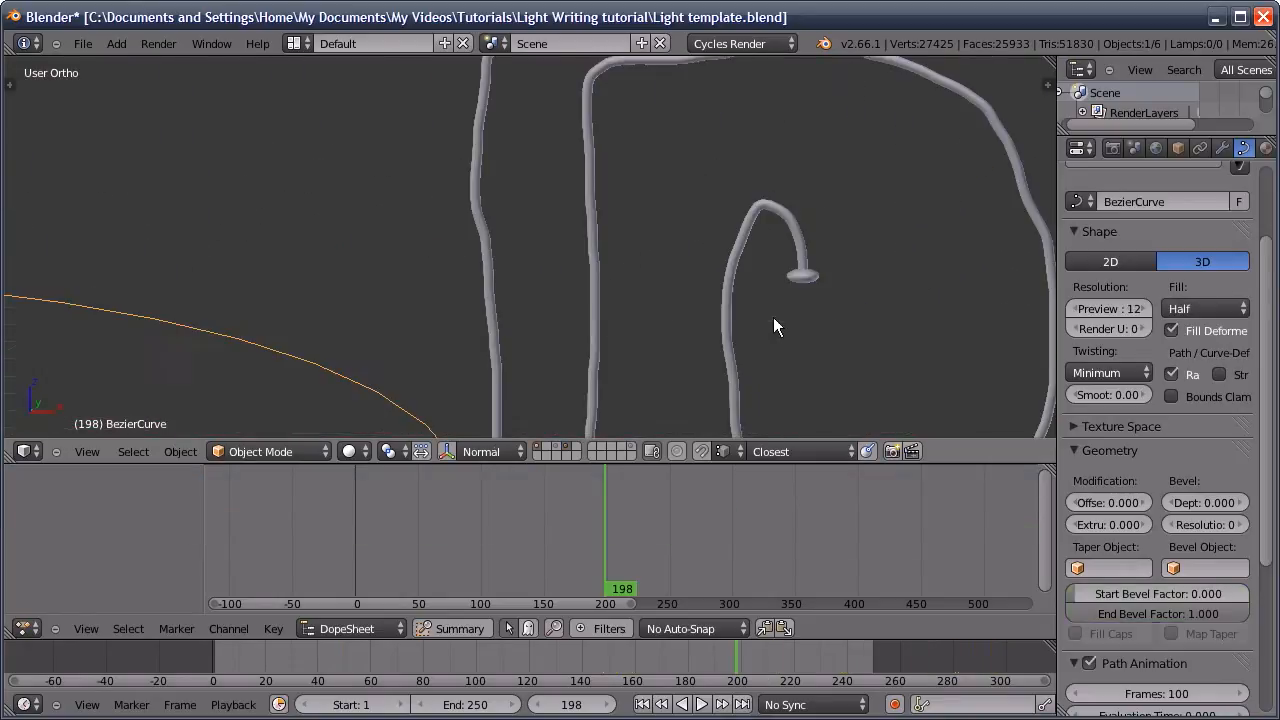
pyautogui.keyDown('shift'); pyautogui.moveTo(774, 326); pyautogui.dragTo(789, 236, button='middle'); pyautogui.keyUp('shift')
pyautogui.press('Tab')
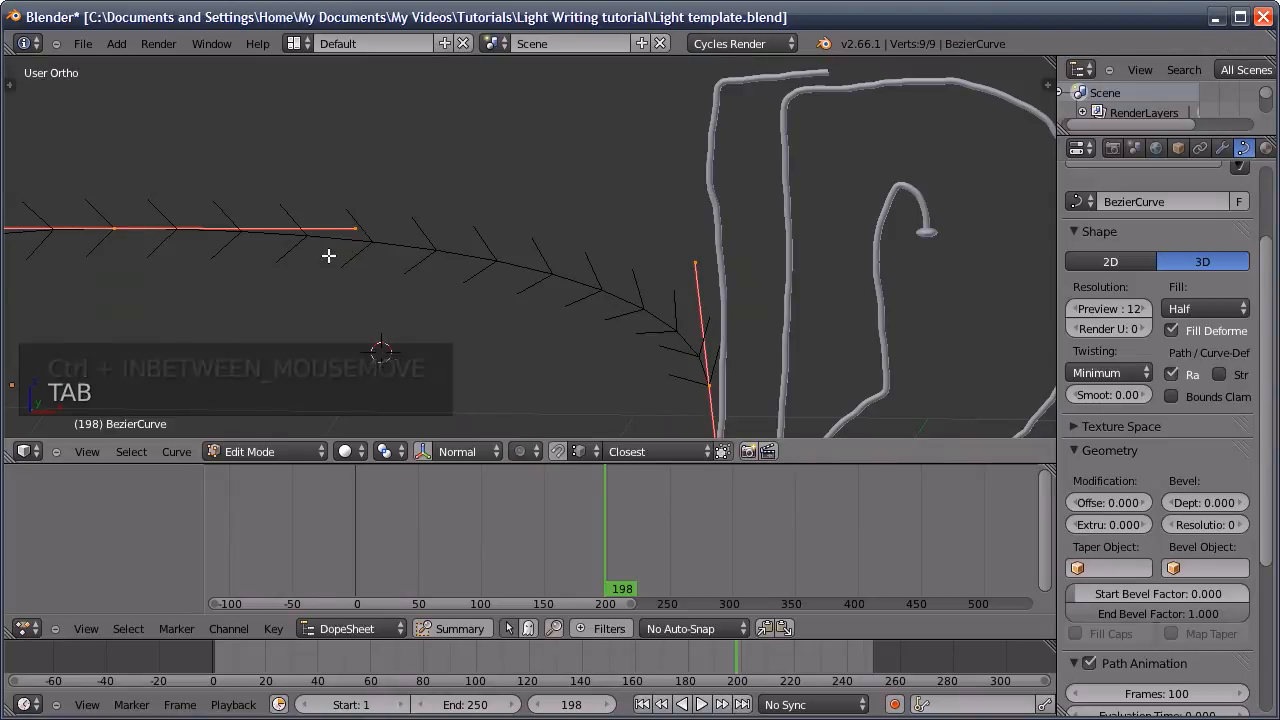
pyautogui.keyDown('ctrl'); pyautogui.moveTo(329, 257); pyautogui.dragTo(349, 274, button='middle'); pyautogui.keyUp('ctrl')
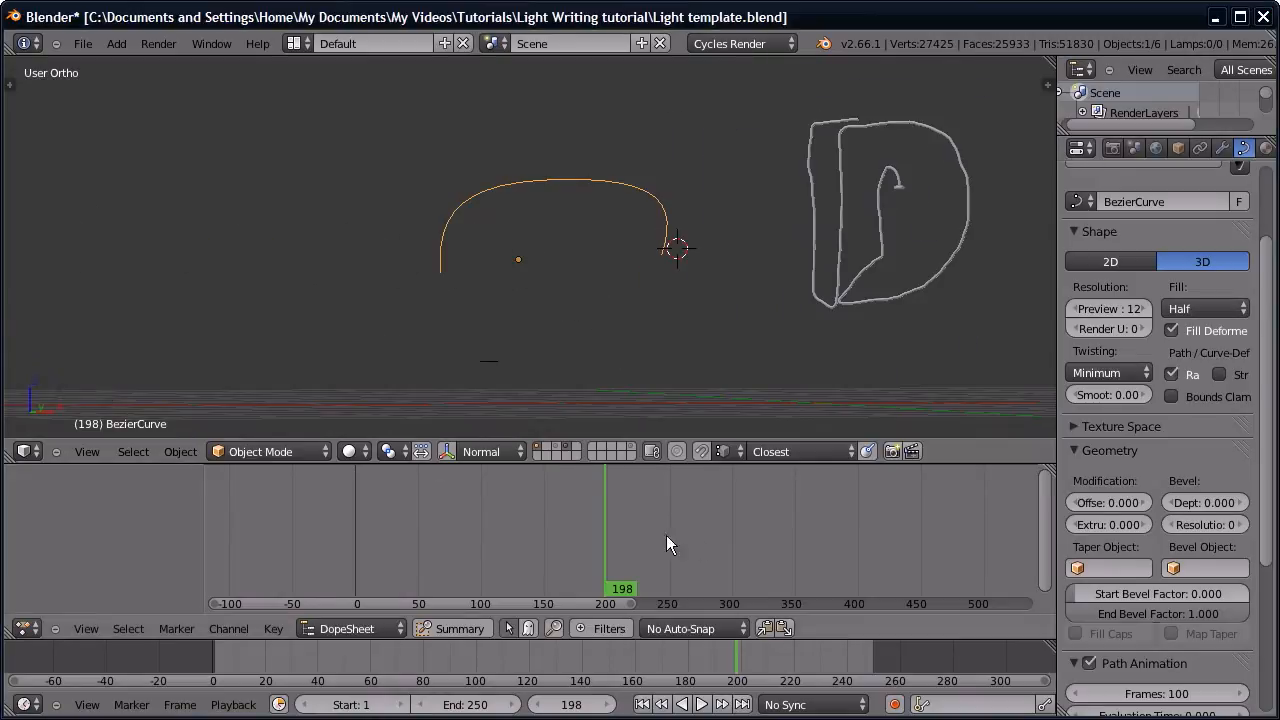
# Merge the DopeSheet area into the 3D view and move the animation to frame 227
pyautogui.keyDown('ctrl'); pyautogui.moveTo(923, 208); pyautogui.dragTo(751, 267, button='middle'); pyautogui.keyUp('ctrl')
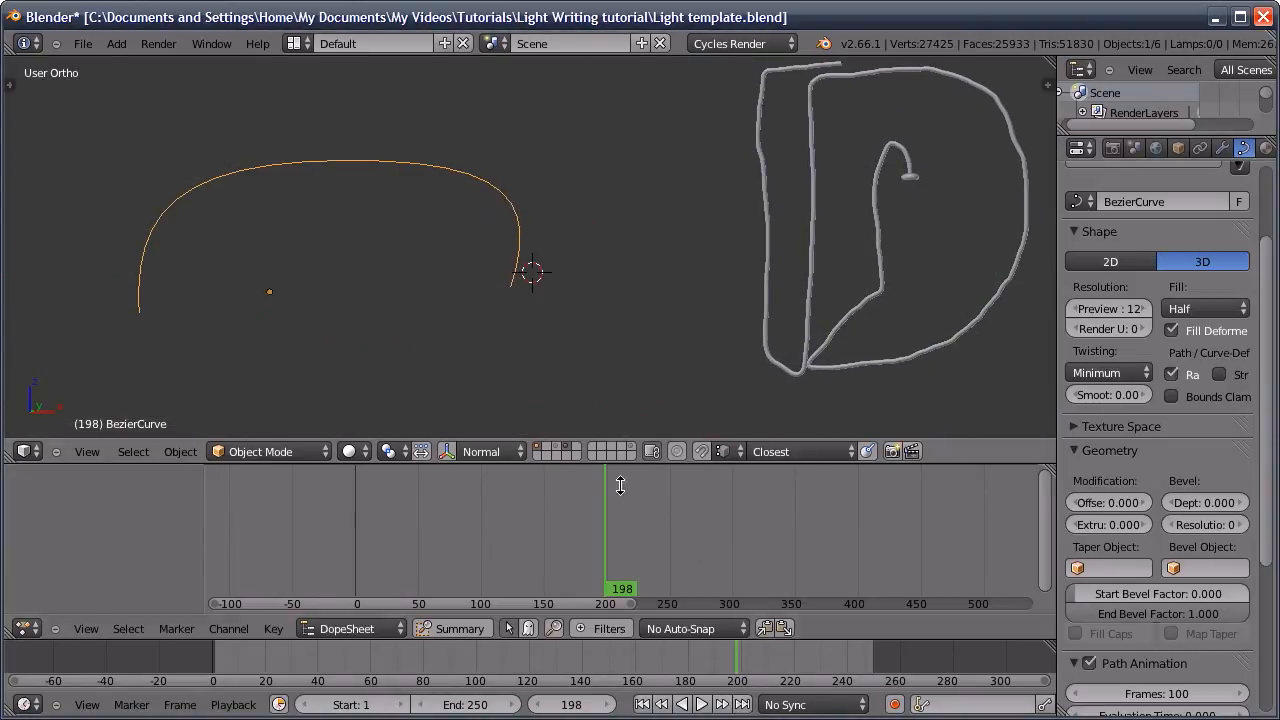
pyautogui.keyDown('ctrl'); pyautogui.moveTo(620, 486); pyautogui.dragTo(20, 450, button='middle'); pyautogui.keyUp('ctrl')
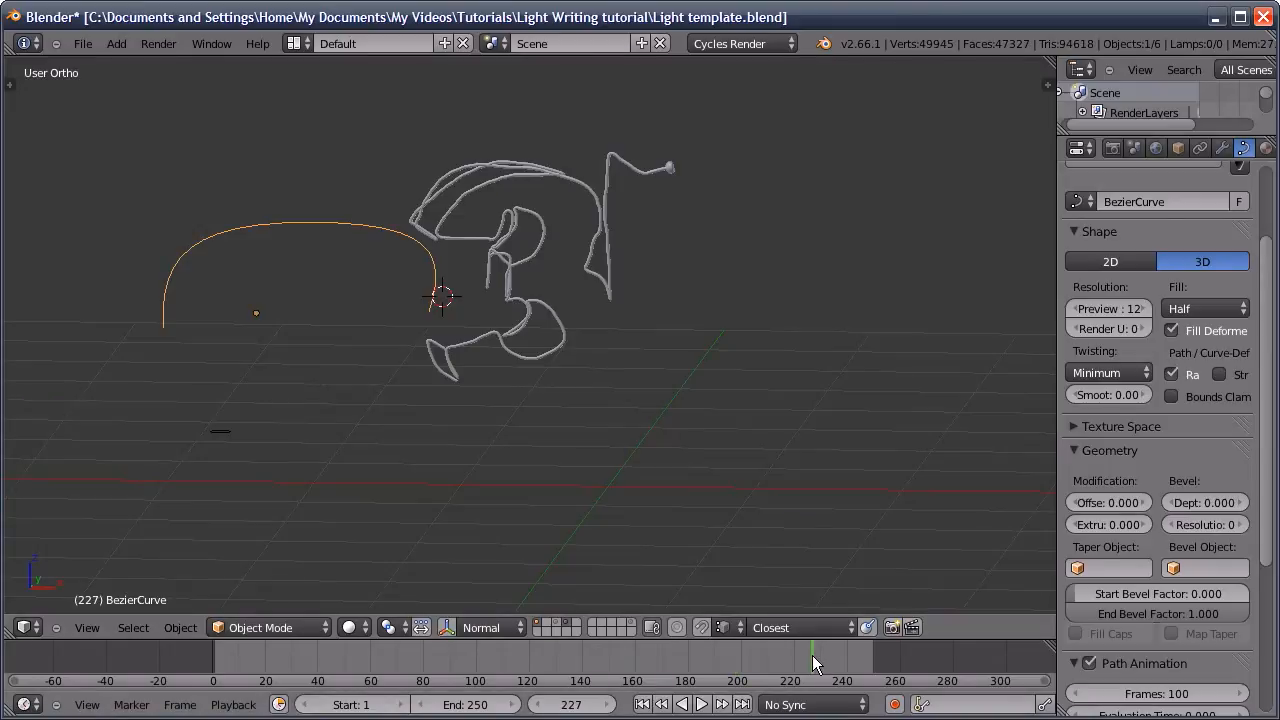
pyautogui.keyDown('ctrl'); pyautogui.moveTo(669, 175); pyautogui.dragTo(608, 188, button='middle'); pyautogui.keyUp('ctrl')
pyautogui.keyDown('shift'); pyautogui.moveTo(590, 235); pyautogui.dragTo(777, 178, button='middle'); pyautogui.keyUp('shift')
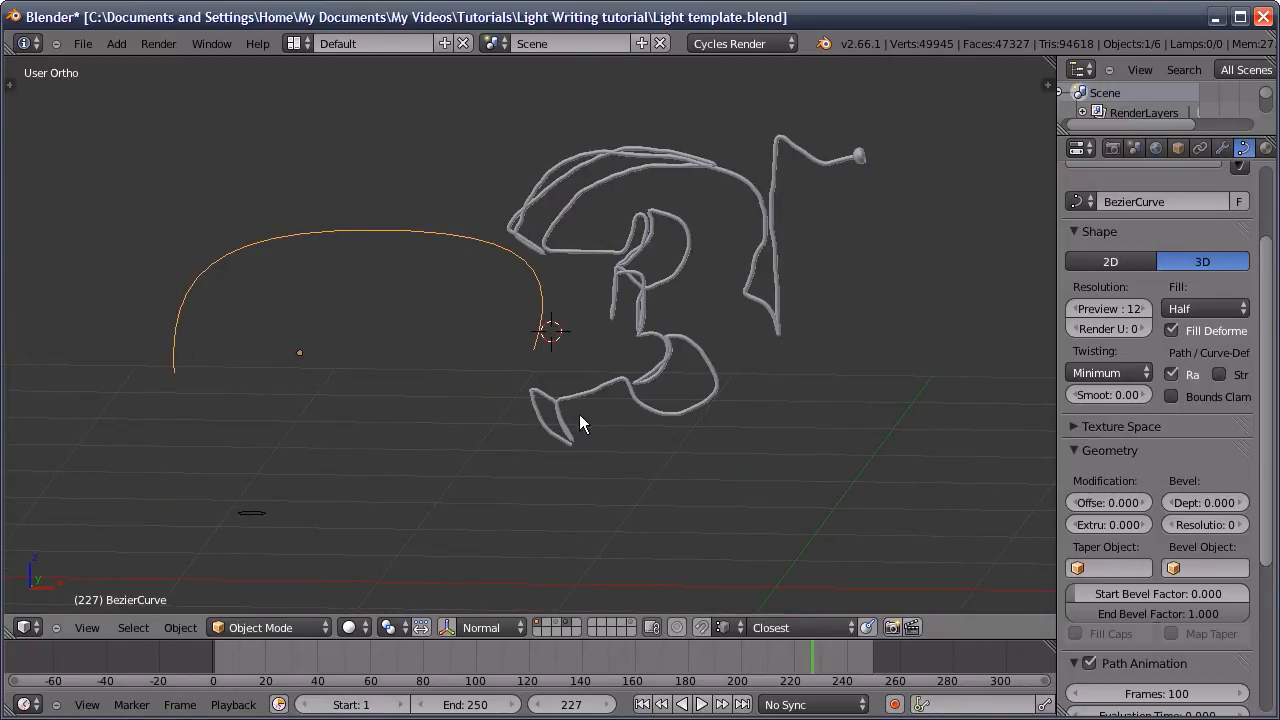
# Unhide all objects and assign BezierCurve as the taper object of the GP_Layer.002 curve, with Fill Caps and Map Taper enabled
pyautogui.hotkey('alt', 'h')
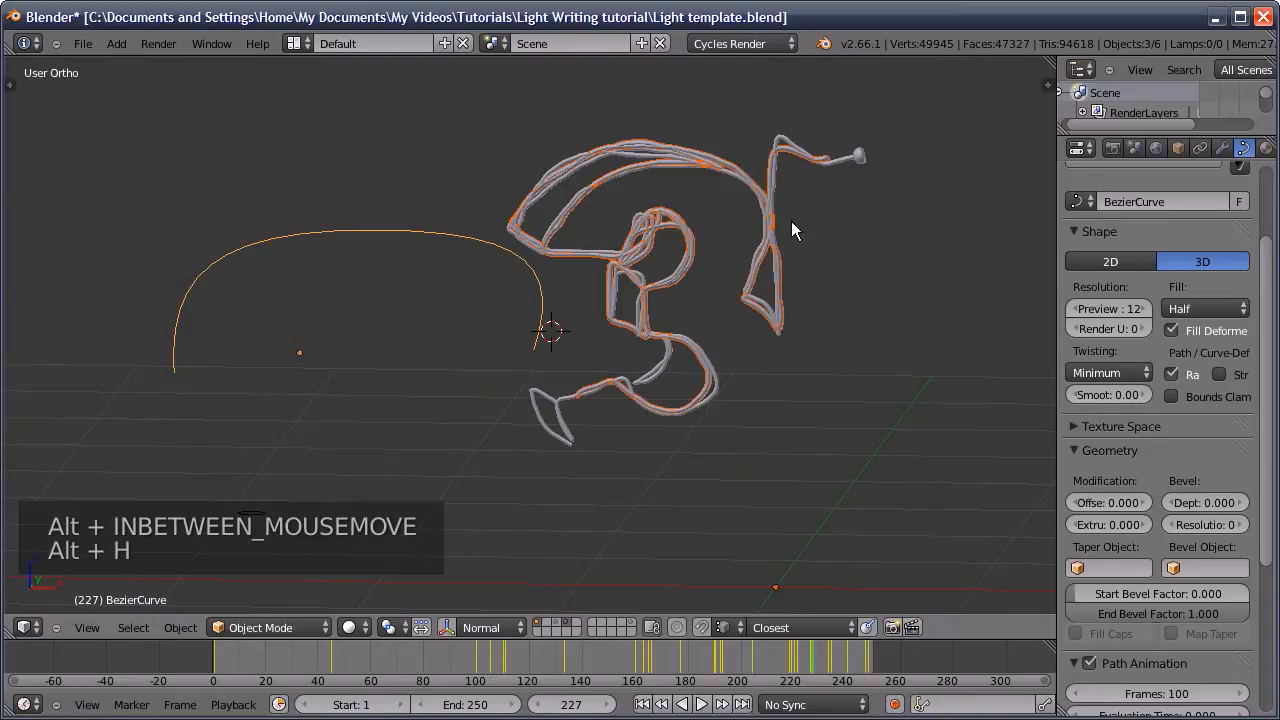
pyautogui.rightClick(833, 157)
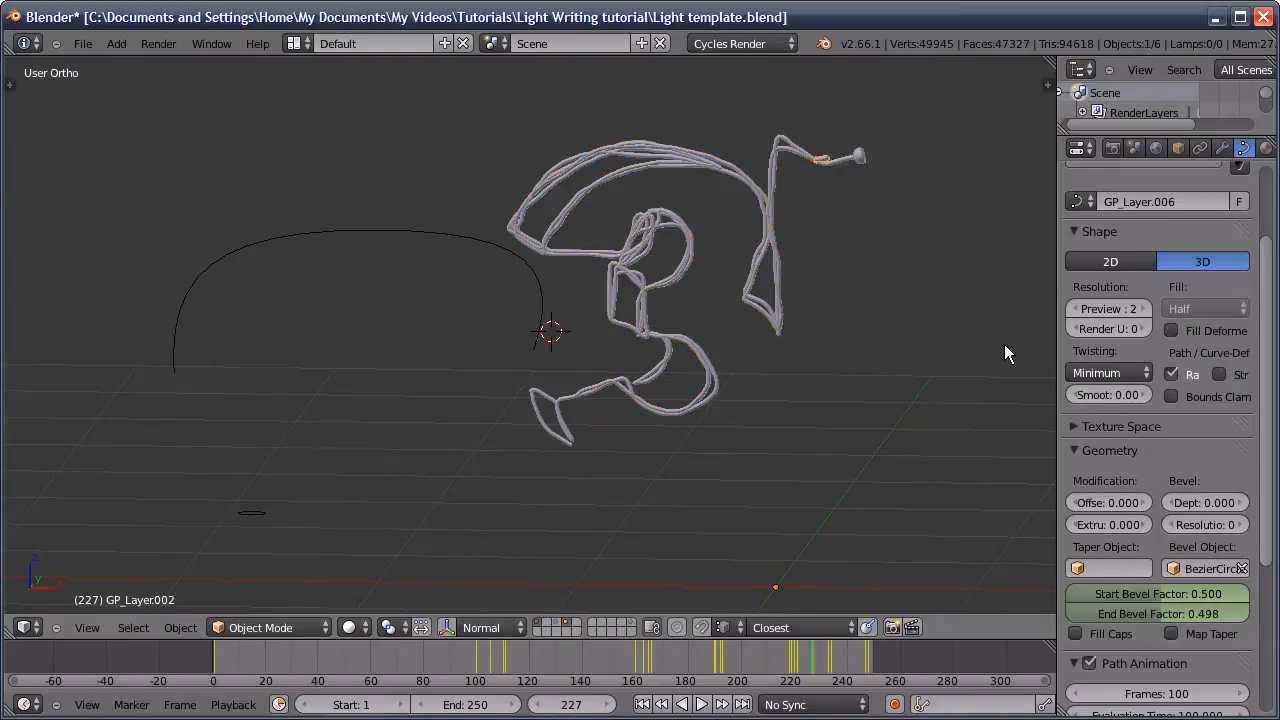
pyautogui.click(1107, 569)
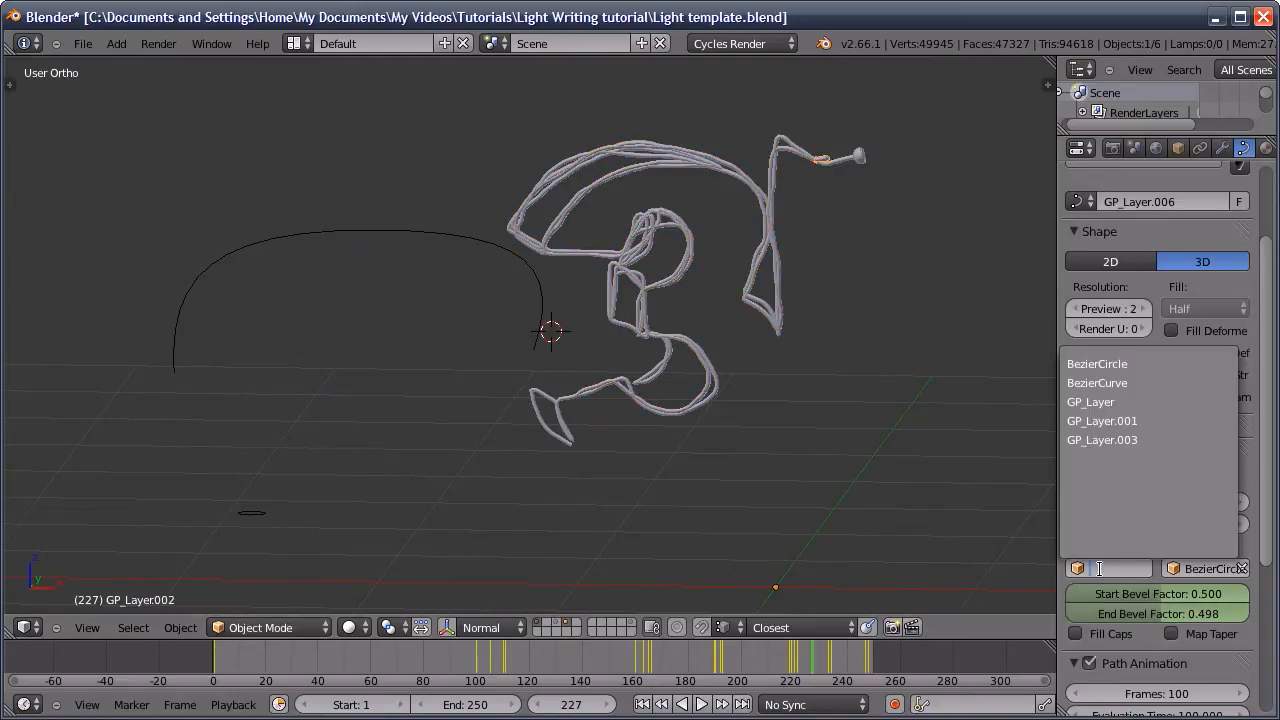
pyautogui.click(1100, 381)
pyautogui.click(1170, 634)
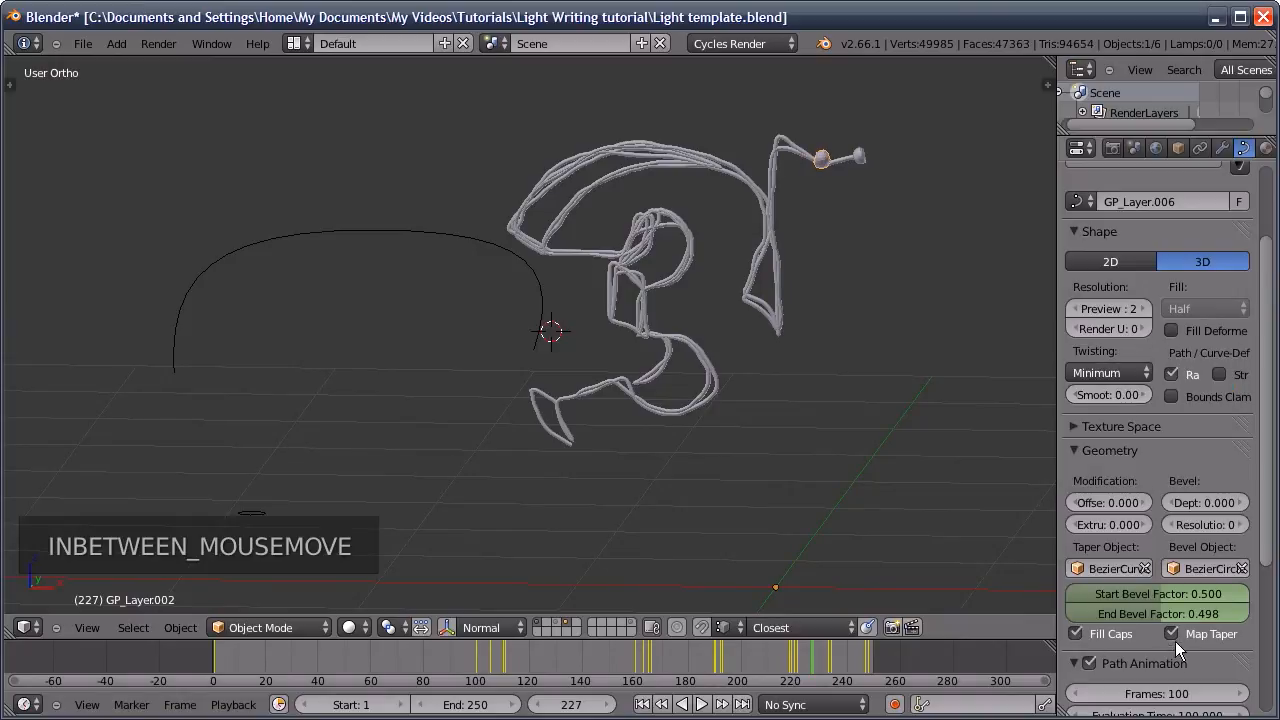
# Apply Shade Smooth to the faceted tip of the GP_Layer.002 curve
pyautogui.keyDown('ctrl'); pyautogui.moveTo(827, 161); pyautogui.dragTo(611, 312, button='middle'); pyautogui.keyUp('ctrl')
pyautogui.press('space')
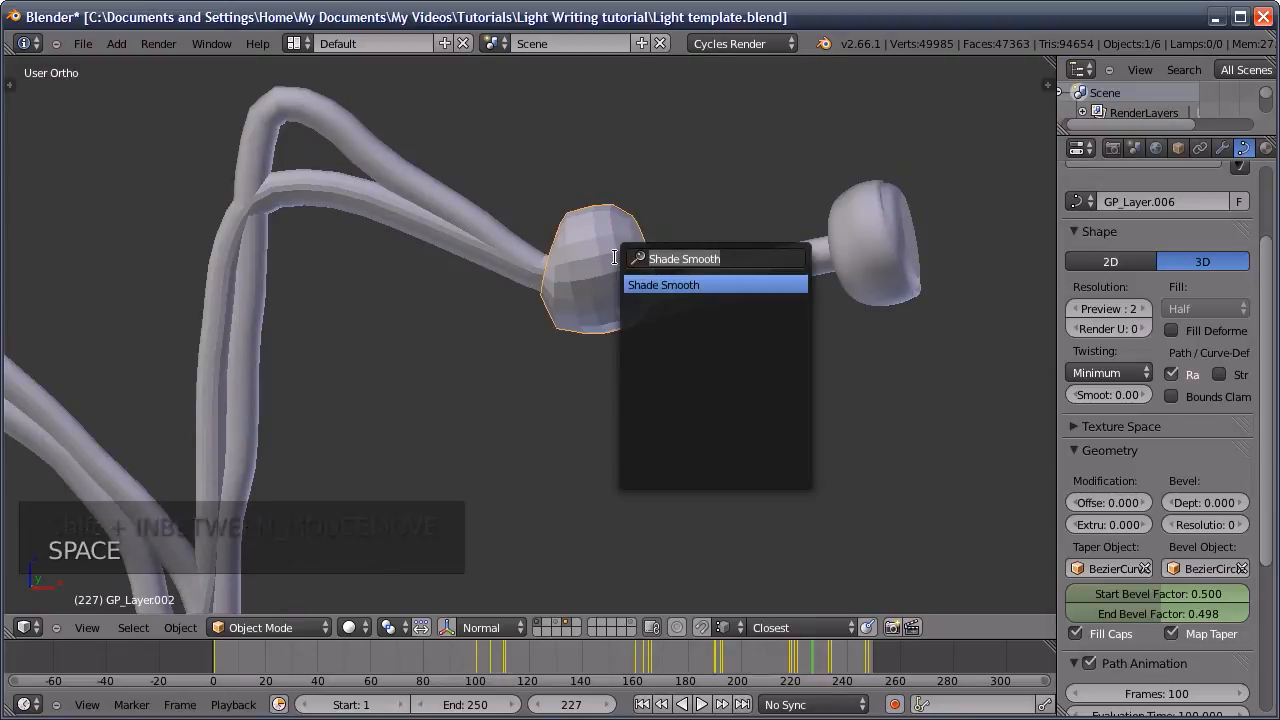
pyautogui.press('Return')
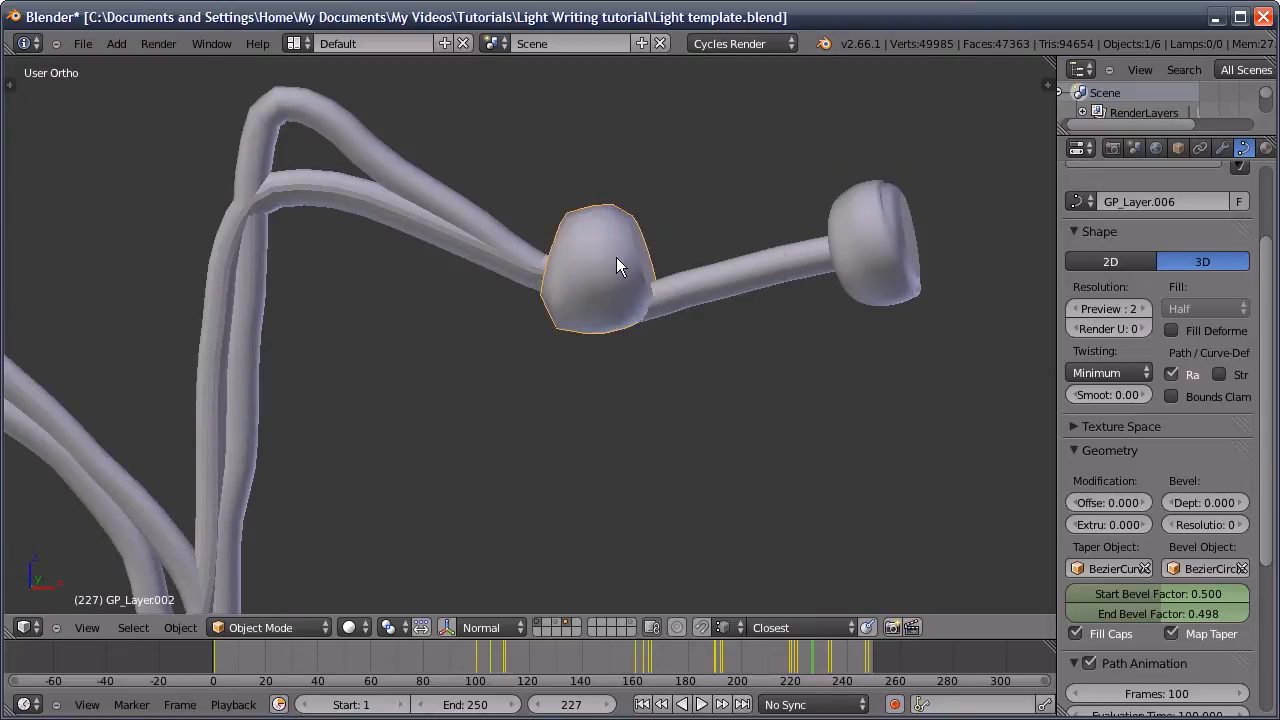
# Try preview resolutions between 1 and 6 on the GP_Layer.002 curve
pyautogui.click(1143, 308)
pyautogui.click(1143, 308)
pyautogui.click(1143, 308)
pyautogui.click(1143, 308)
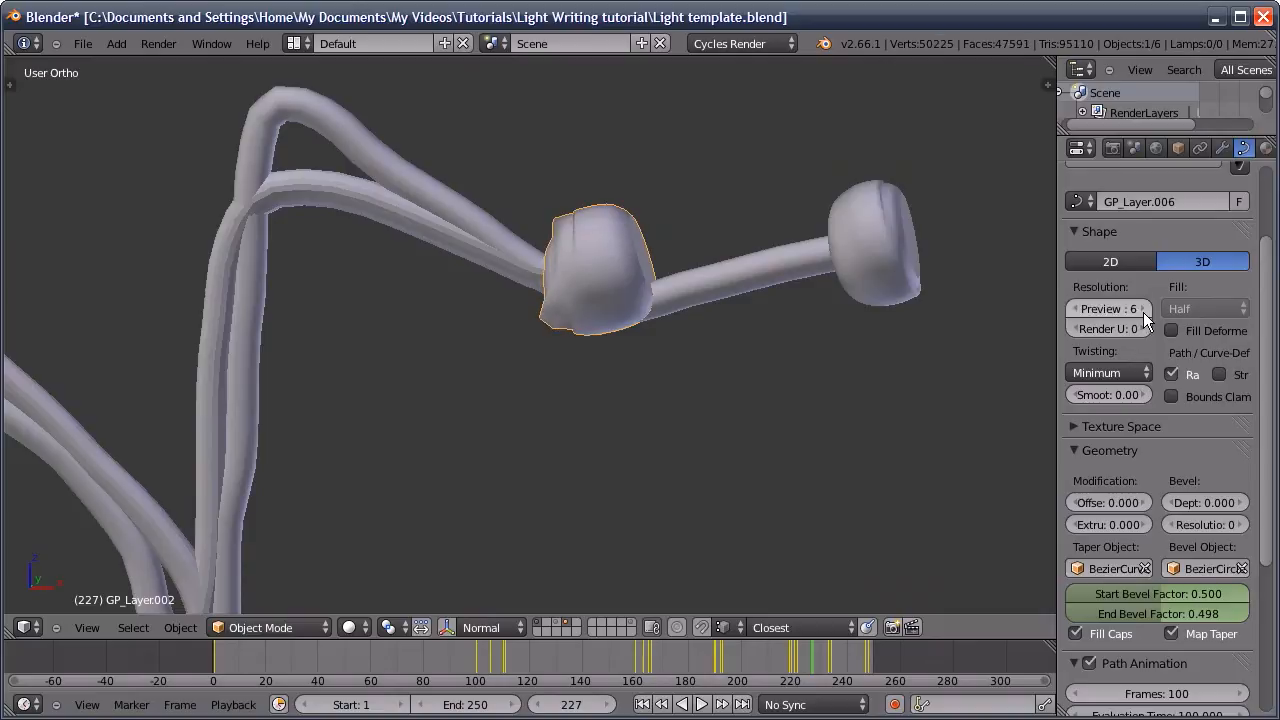
pyautogui.click(1079, 310)
pyautogui.click(1079, 310)
pyautogui.click(1078, 310)
pyautogui.click(1078, 310)
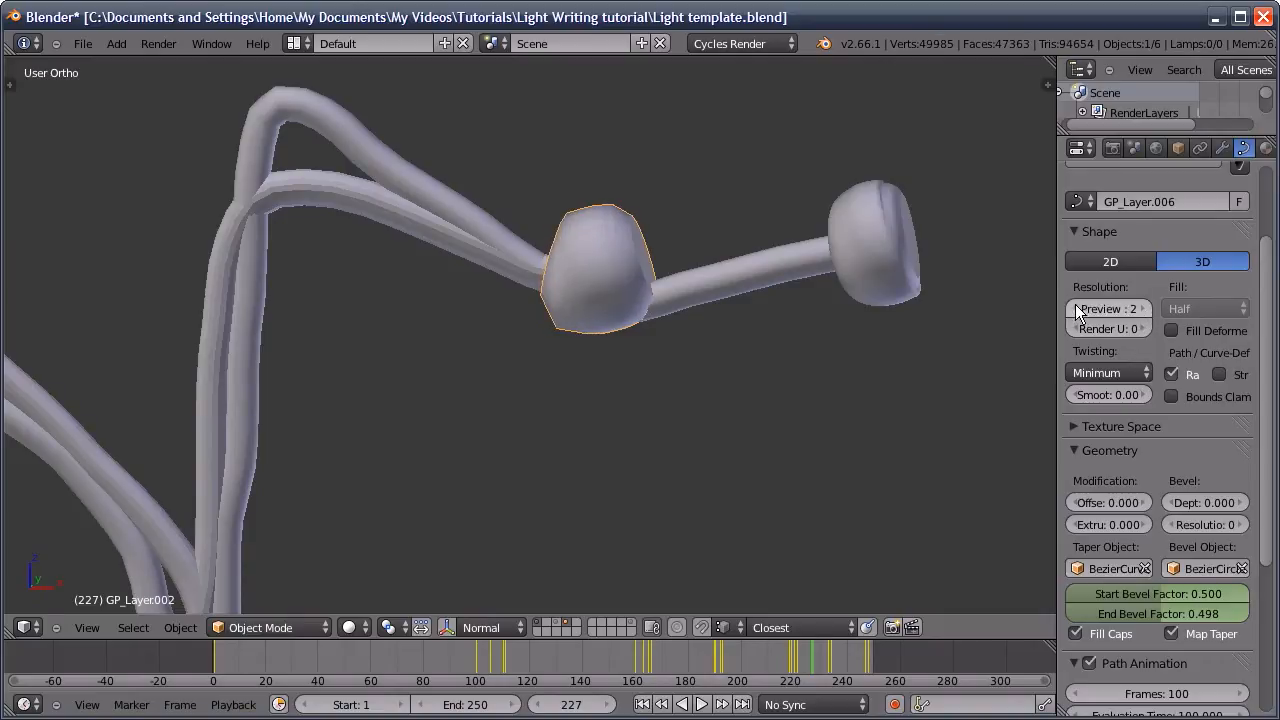
pyautogui.click(1072, 312)
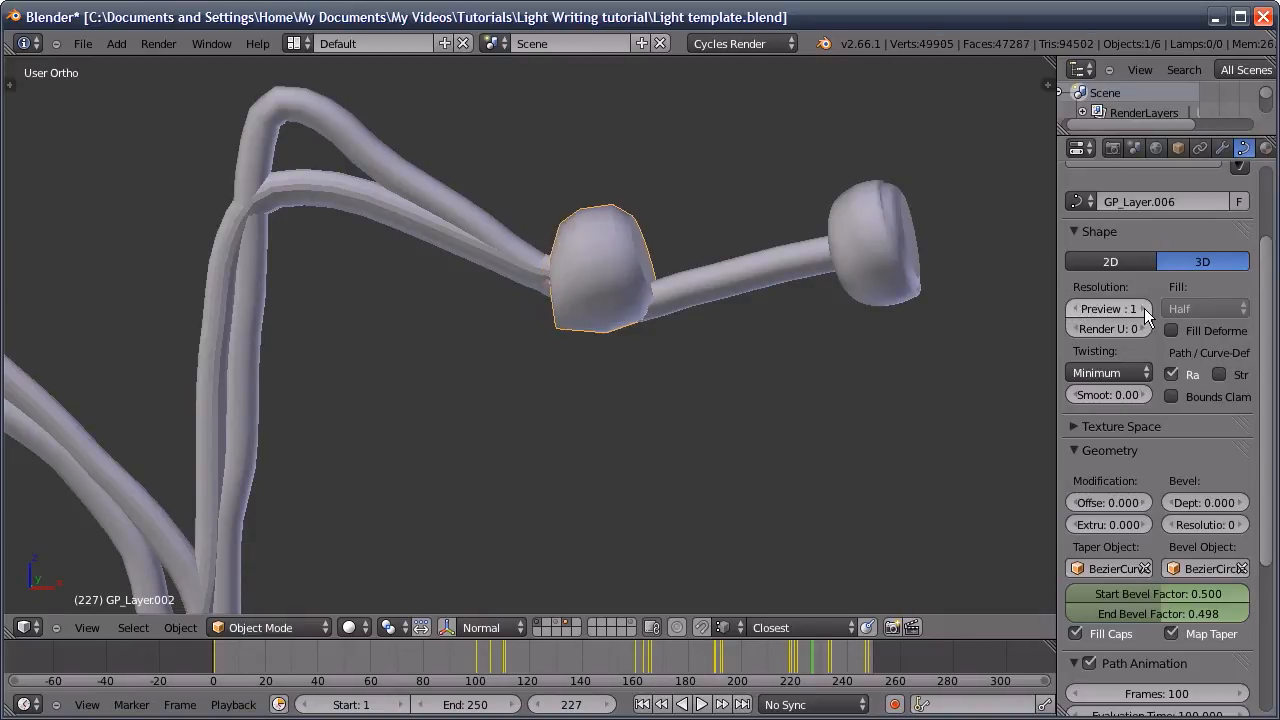
# Set the preview resolution of the GP_Layer.003 curve to 3
pyautogui.rightClick(895, 223)
pyautogui.click(1073, 309)
pyautogui.click(1070, 308)
pyautogui.click(1070, 309)
pyautogui.click(1071, 313)
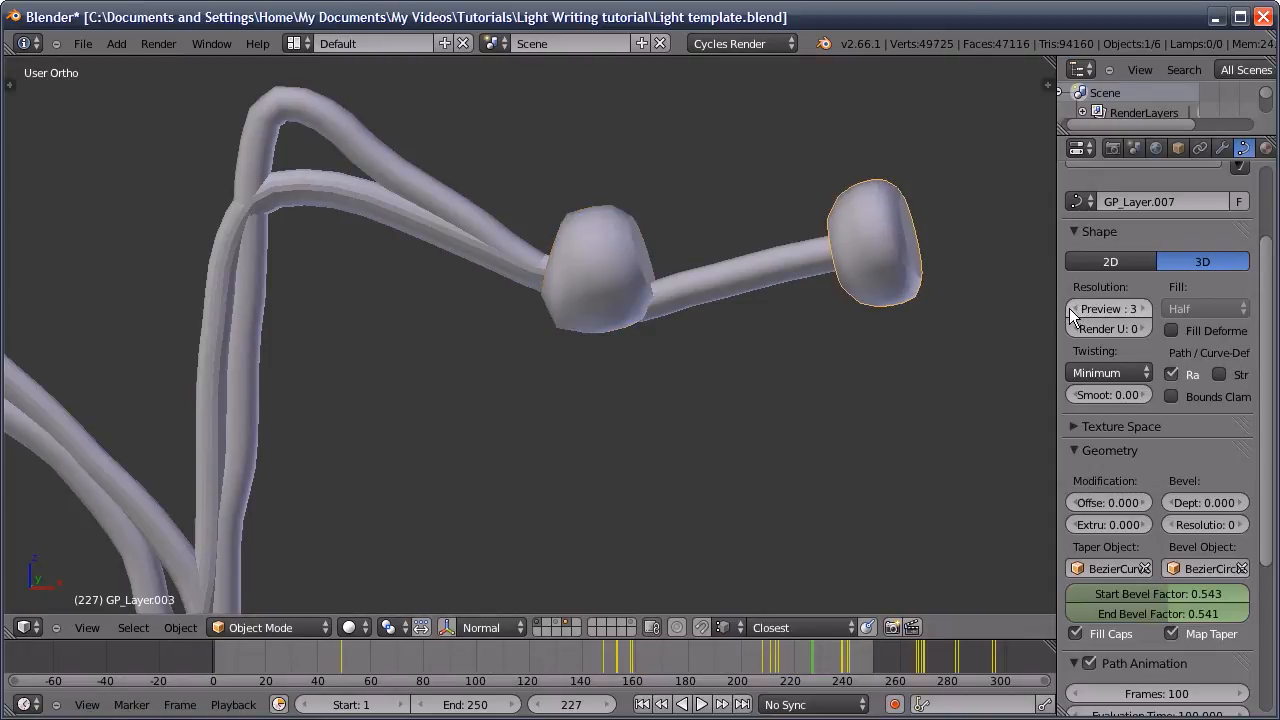
# Move the BezierCurve taper object to layer 10
pyautogui.keyDown('ctrl'); pyautogui.moveTo(847, 262); pyautogui.dragTo(789, 277, button='middle'); pyautogui.keyUp('ctrl')
pyautogui.moveTo(710, 312)
pyautogui.keyDown('shift'); pyautogui.mouseDown(button='middle')
pyautogui.moveTo(836, 271)
pyautogui.moveTo(573, 394)
pyautogui.mouseUp(button='middle'); pyautogui.keyUp('shift')
pyautogui.keyDown('shift'); pyautogui.moveTo(573, 394); pyautogui.dragTo(534, 334, button='middle'); pyautogui.keyUp('shift')
pyautogui.rightClick(340, 260)
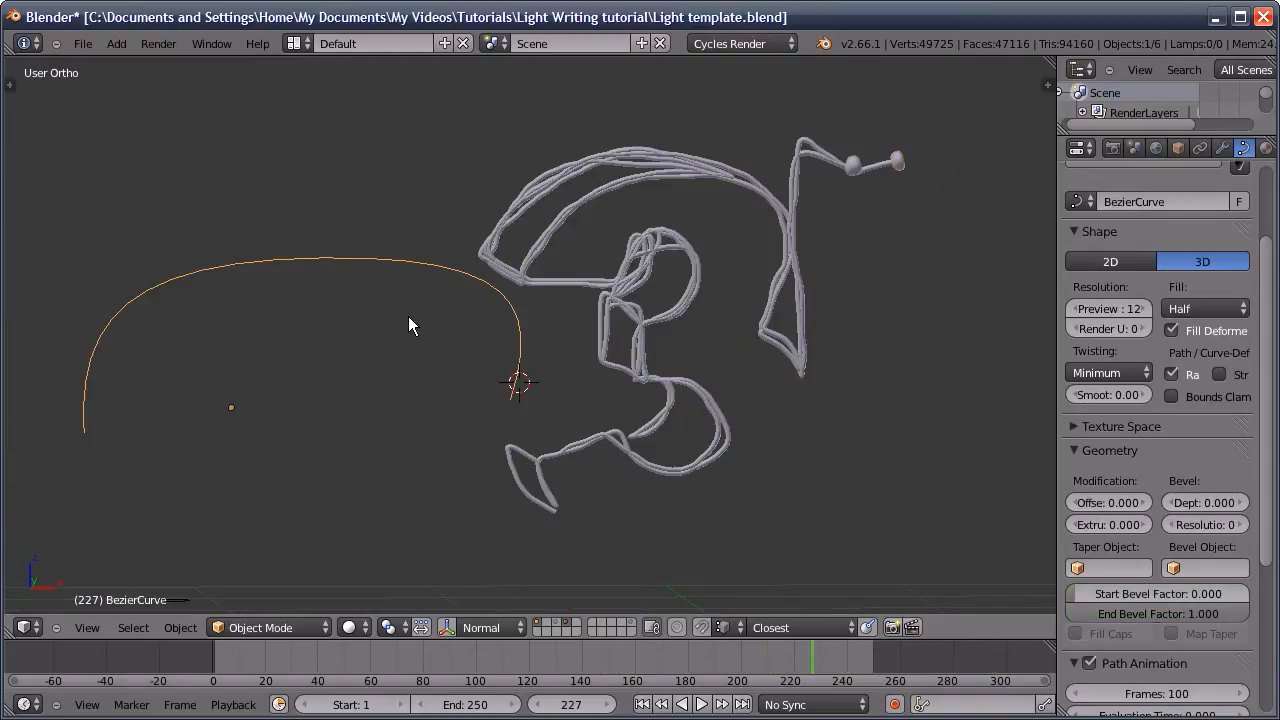
pyautogui.press('m')
pyautogui.press('0')
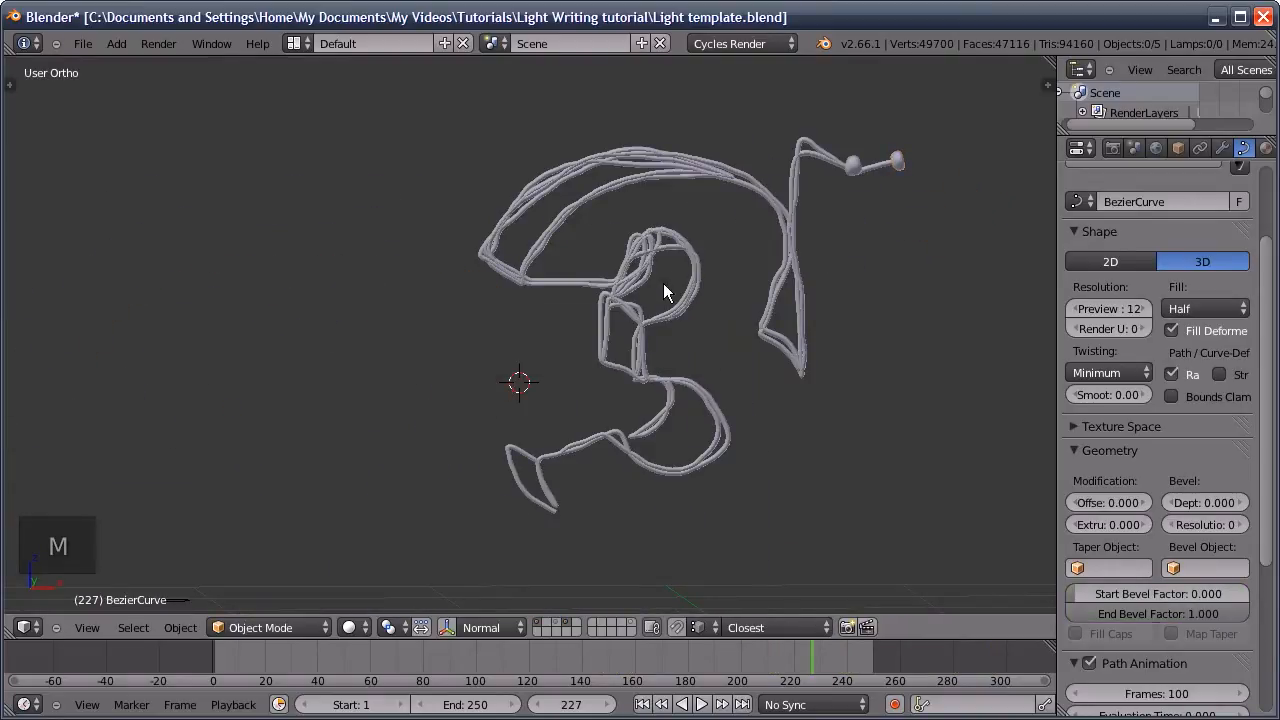
# Show only layer 1 in the 3D view and select the GP_Layer curve
pyautogui.keyDown('shift'); pyautogui.moveTo(663, 286); pyautogui.dragTo(558, 338, button='middle'); pyautogui.keyUp('shift')
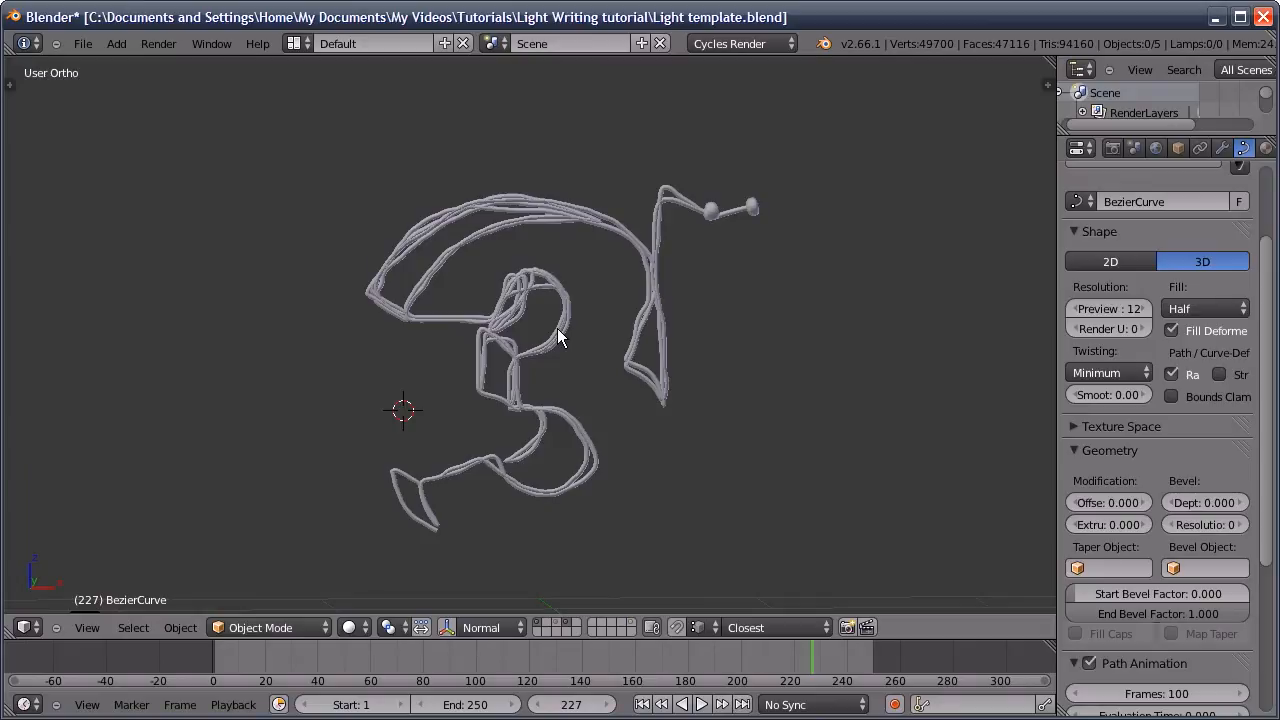
pyautogui.keyDown('shift'); pyautogui.moveTo(568, 406); pyautogui.dragTo(525, 335, button='middle'); pyautogui.keyUp('shift')
pyautogui.rightClick(525, 335)
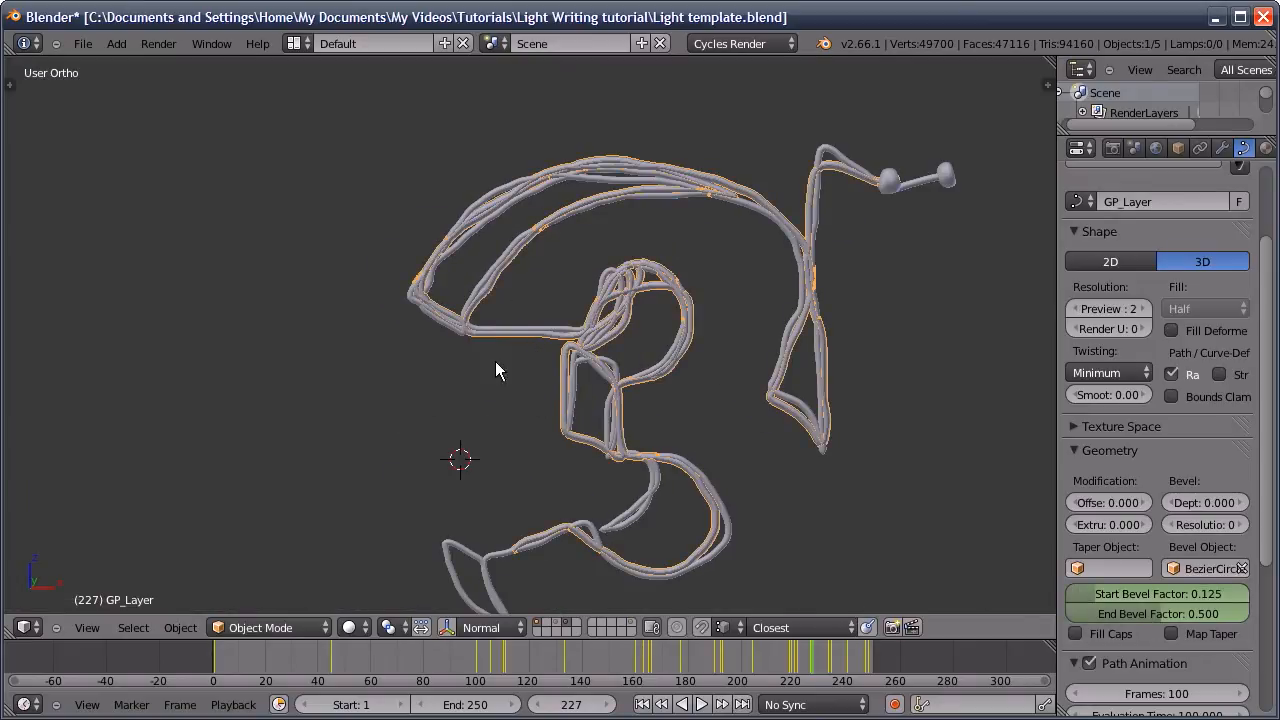
pyautogui.press('1')
pyautogui.press('h')
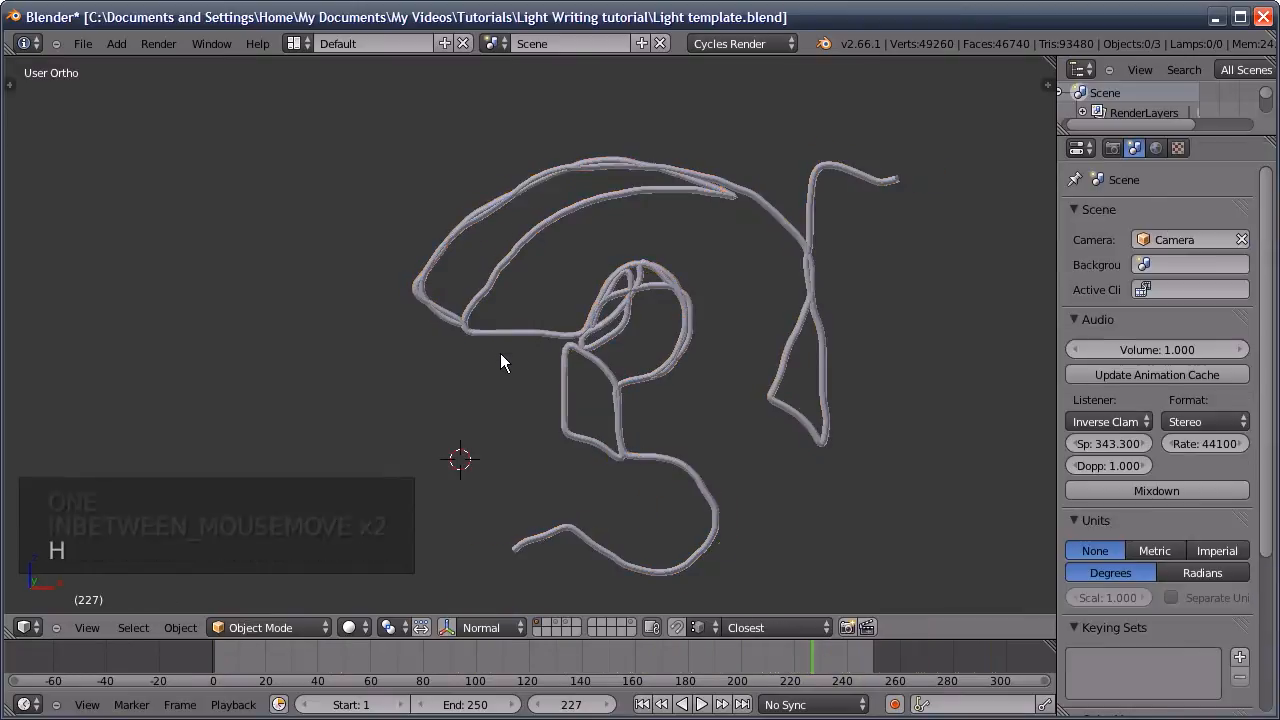
pyautogui.rightClick(558, 329)
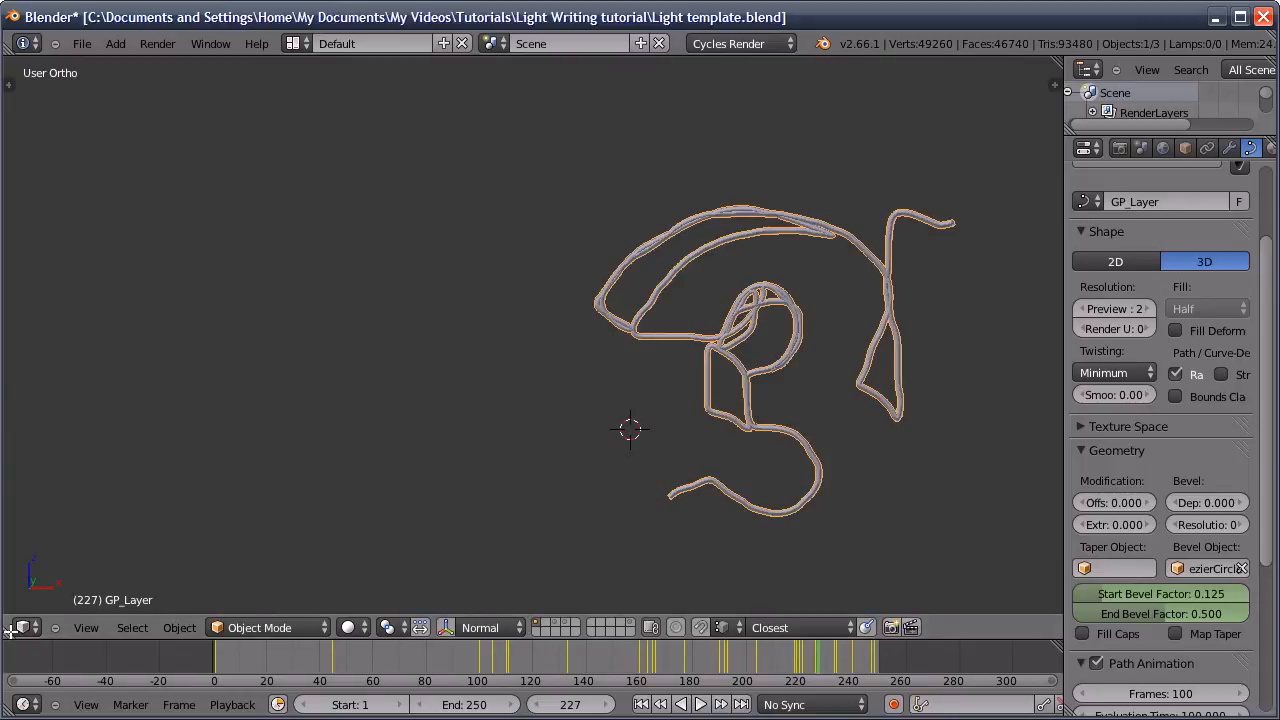
# Split the 3D view, turn the new area into a Node Editor, and create a new material for the GP_Layer curve
pyautogui.moveTo(10, 630); pyautogui.dragTo(552, 640)
pyautogui.click(22, 628)
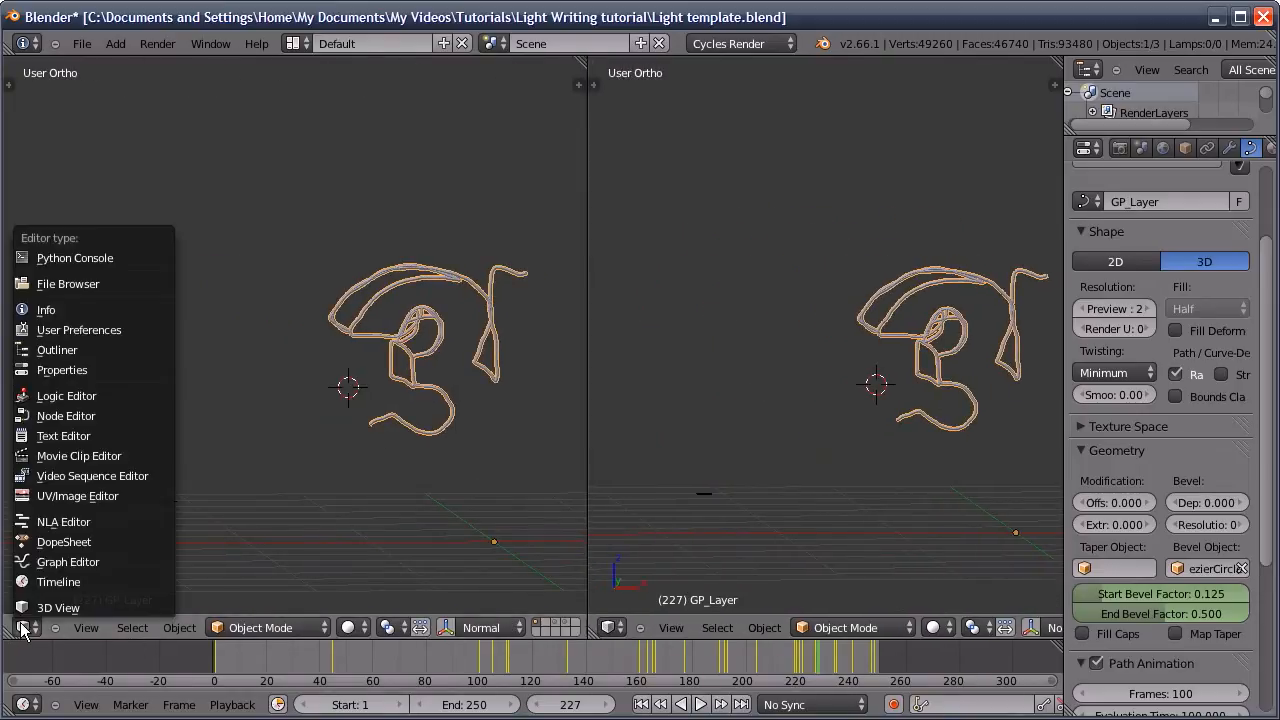
pyautogui.click(80, 414)
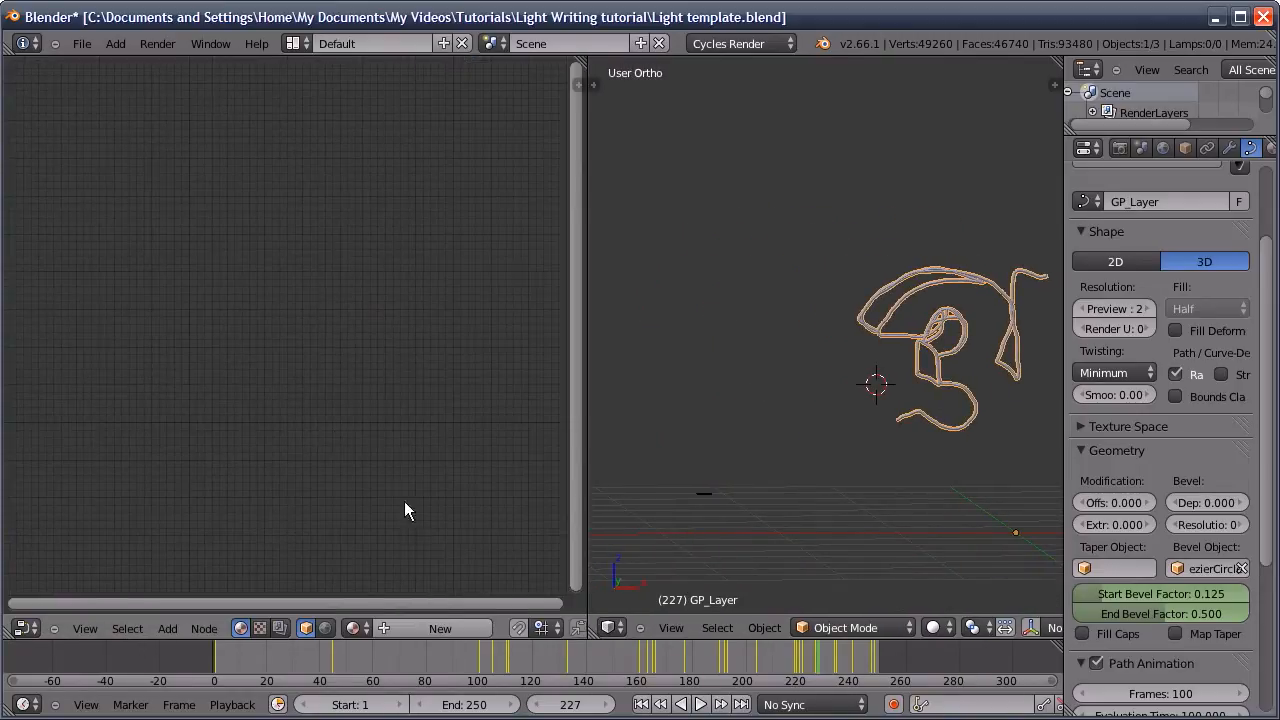
pyautogui.click(412, 627)
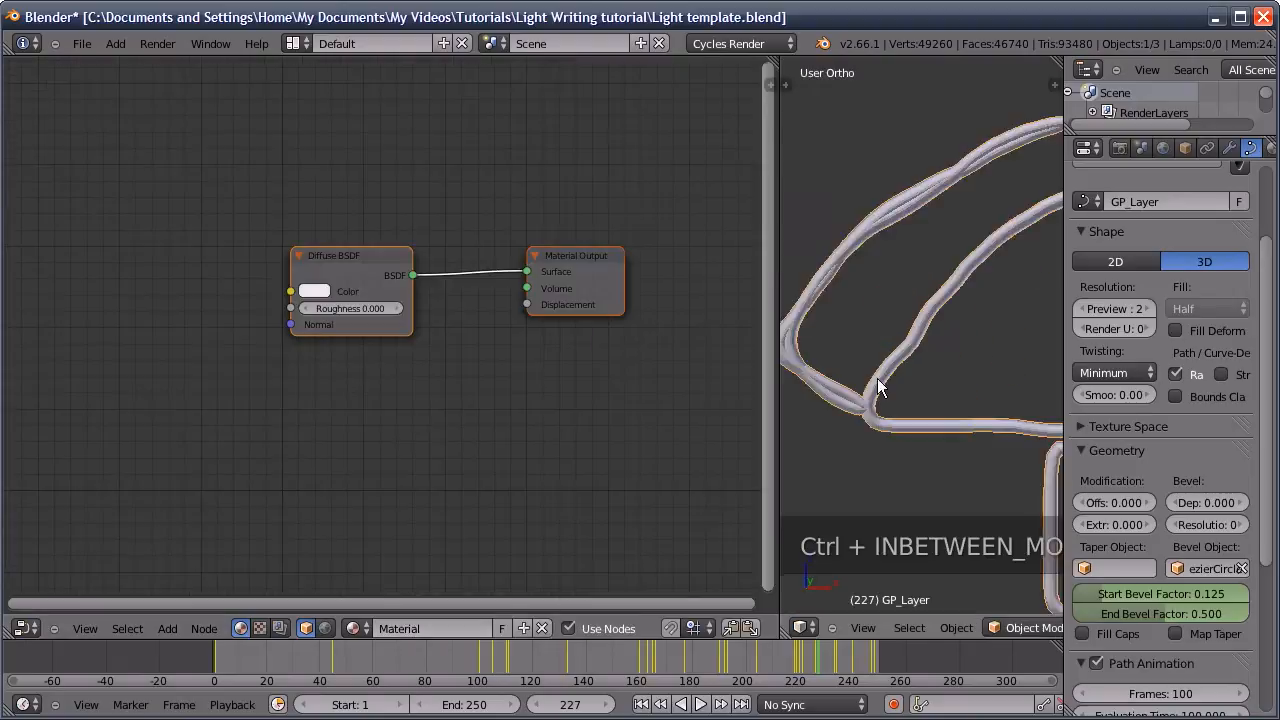
# Apply smooth shading to the GP_Layer curve
pyautogui.keyDown('ctrl'); pyautogui.moveTo(878, 388); pyautogui.dragTo(881, 541, button='middle'); pyautogui.keyUp('ctrl')
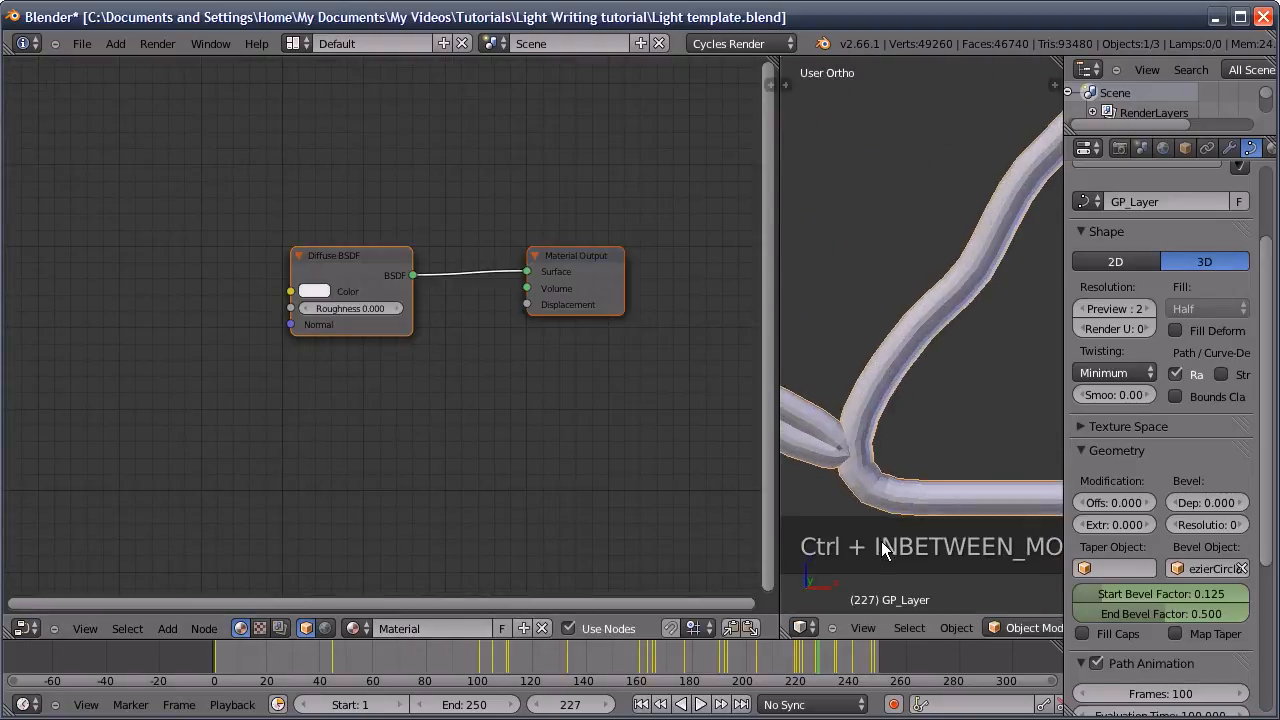
pyautogui.press('space')
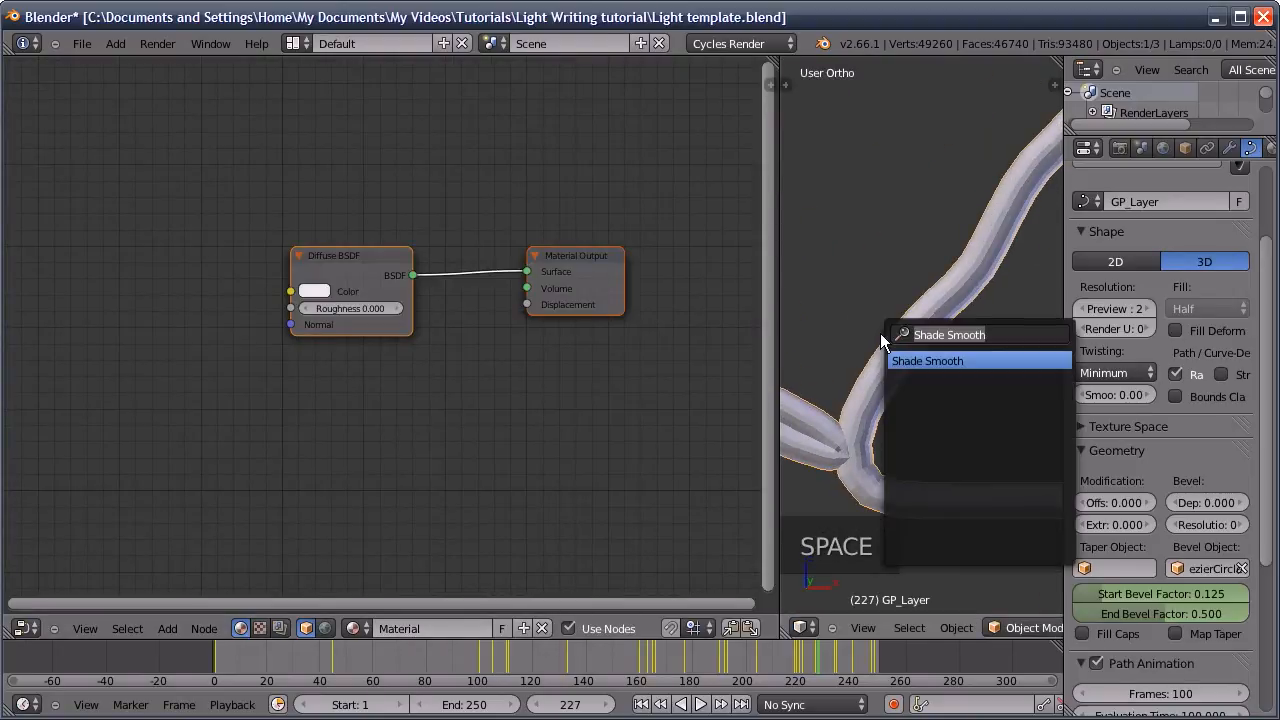
pyautogui.press('Return')
pyautogui.scroll(-3, 890, 332)
pyautogui.moveTo(890, 332); pyautogui.dragTo(944, 368, button='middle')
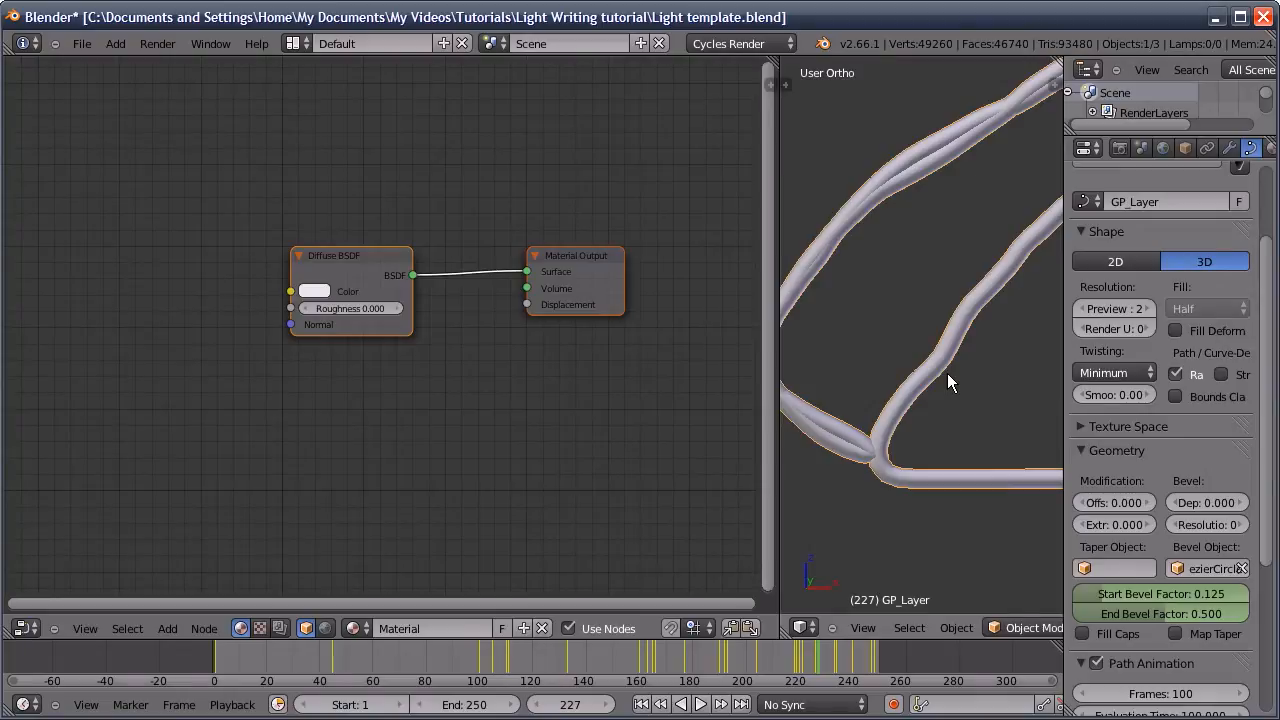
# Add a Texture Coordinate node before the Diffuse BSDF in the material's node tree
pyautogui.hotkey('shift', 'a')
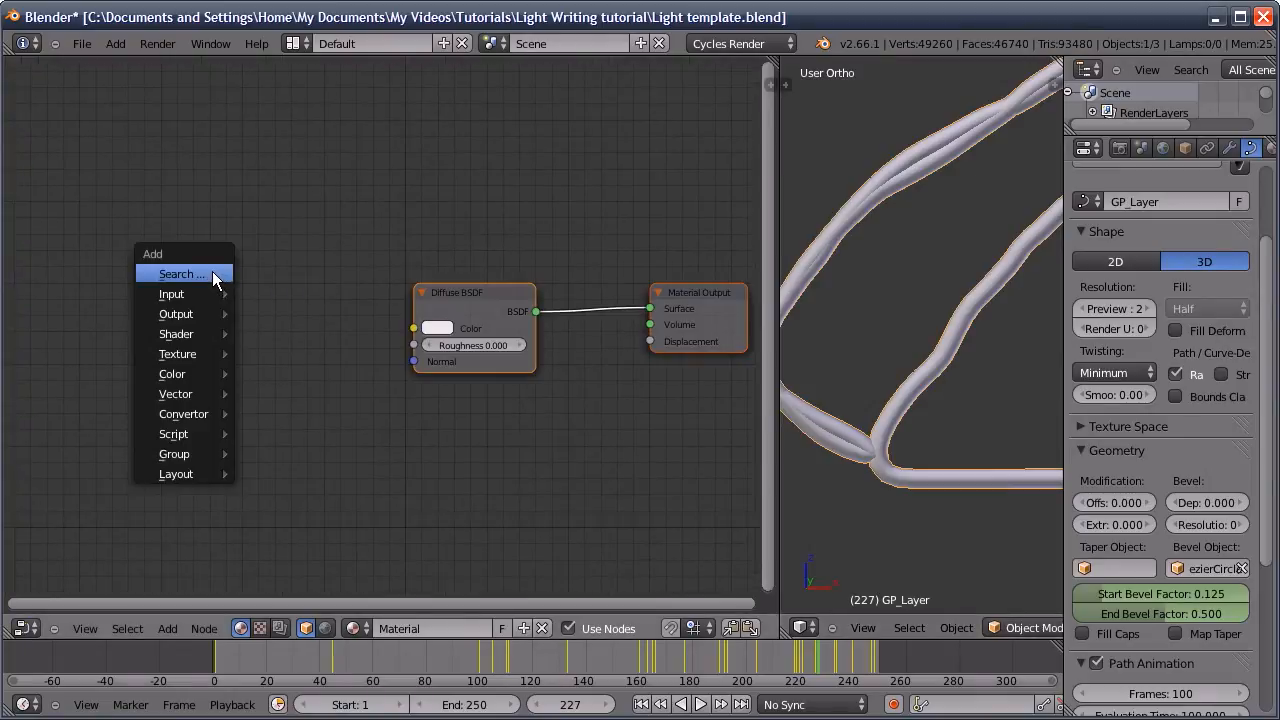
pyautogui.moveTo(194, 296)
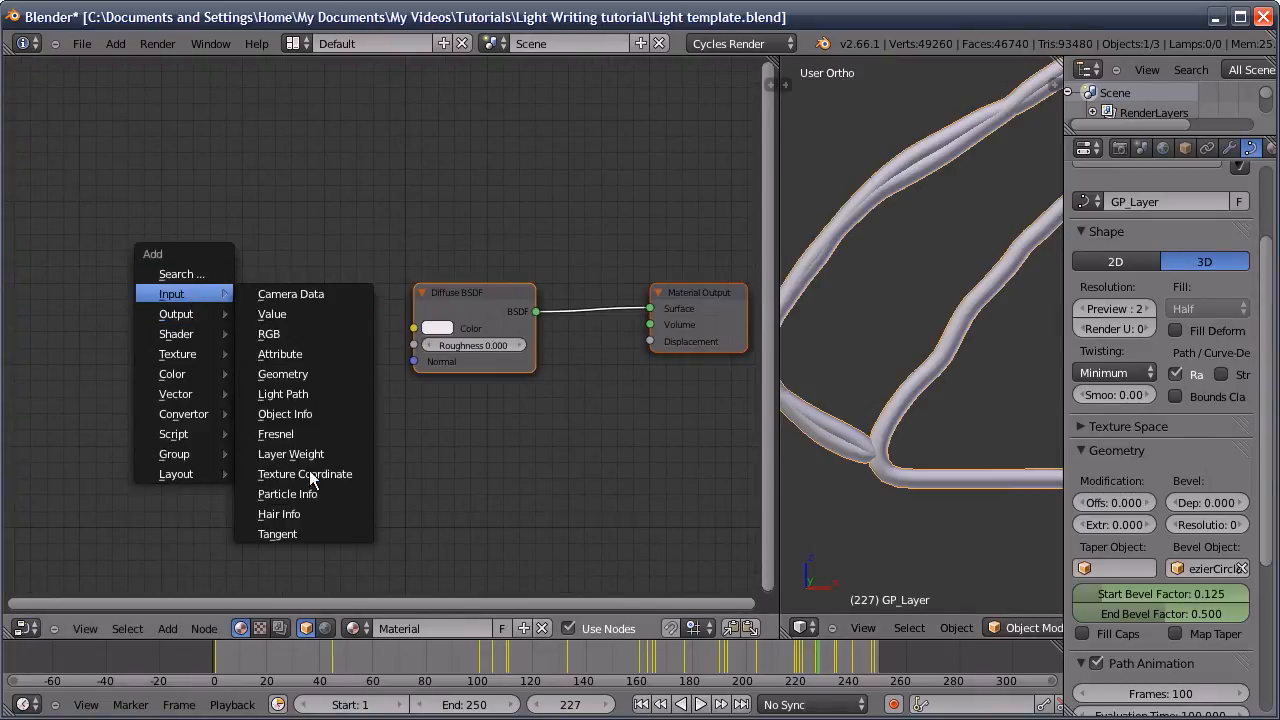
pyautogui.click(305, 474)
pyautogui.click(213, 279)
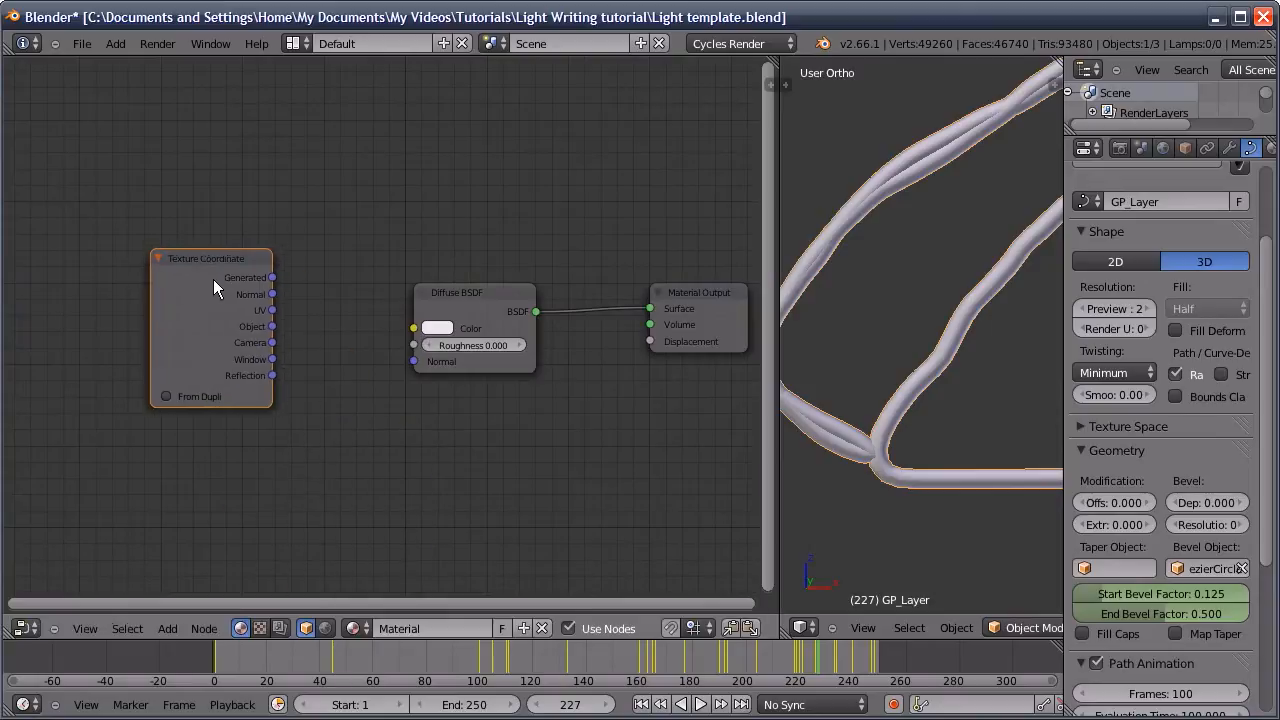
# Add a Noise Texture node with a scale of 3 and connect its Color output to the Diffuse BSDF's Color input
pyautogui.hotkey('shift', 'a')
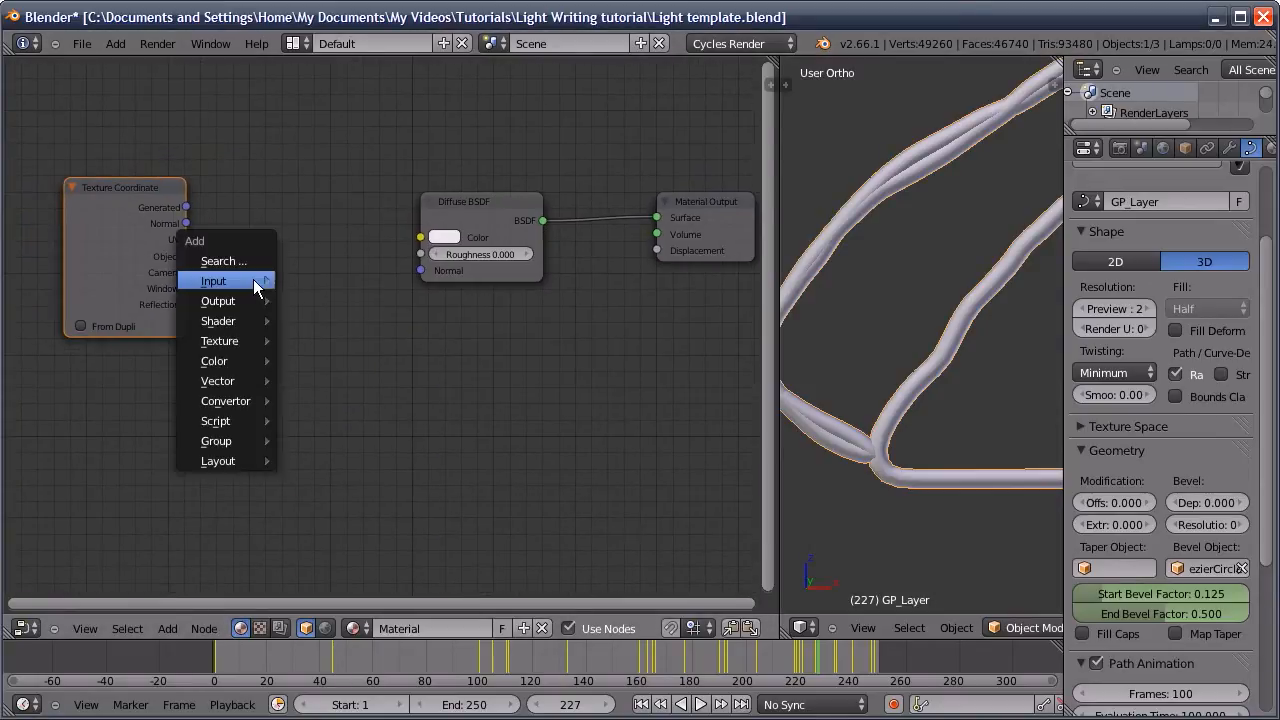
pyautogui.moveTo(237, 346)
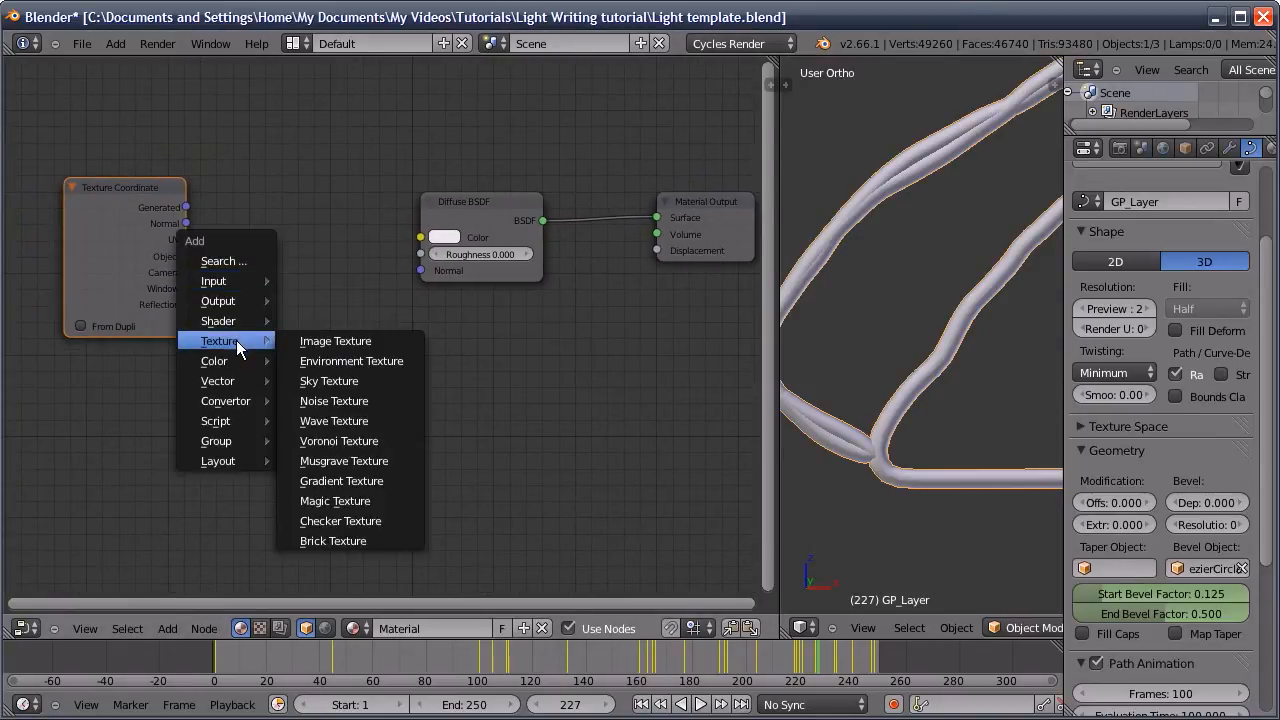
pyautogui.click(352, 401)
pyautogui.click(297, 215)
pyautogui.click(300, 273)
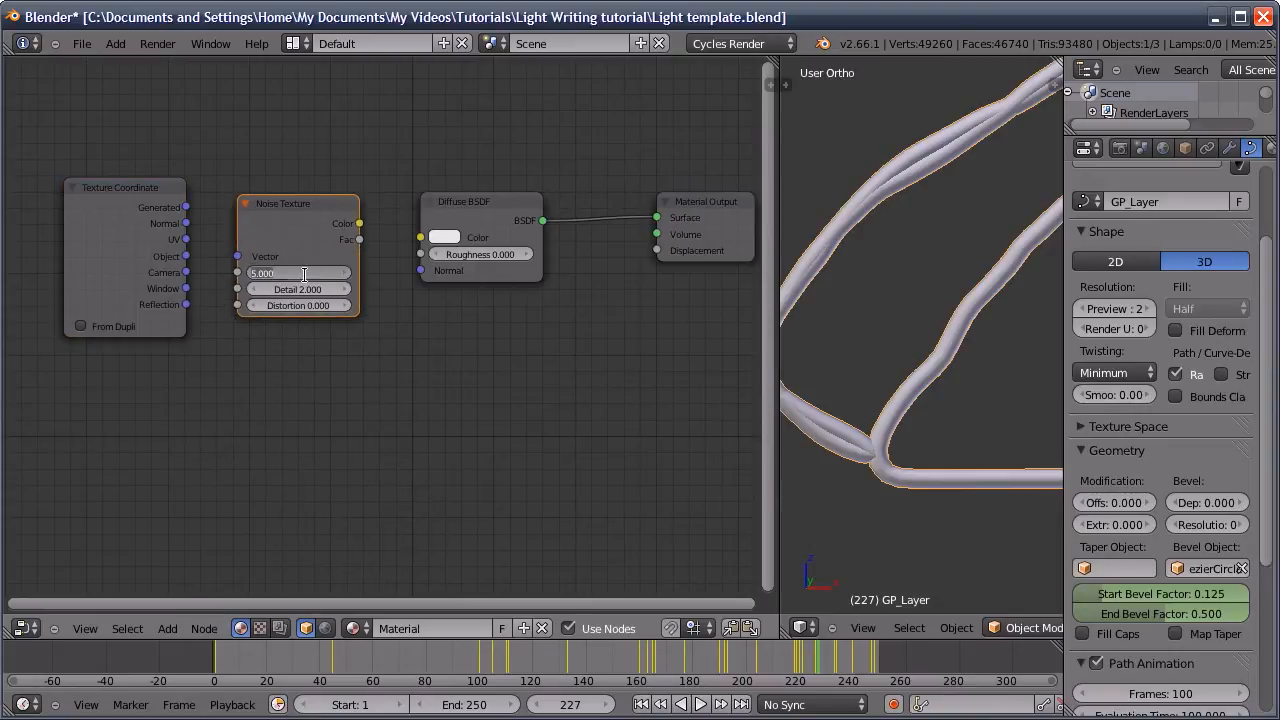
pyautogui.write('3')
pyautogui.press('Return')
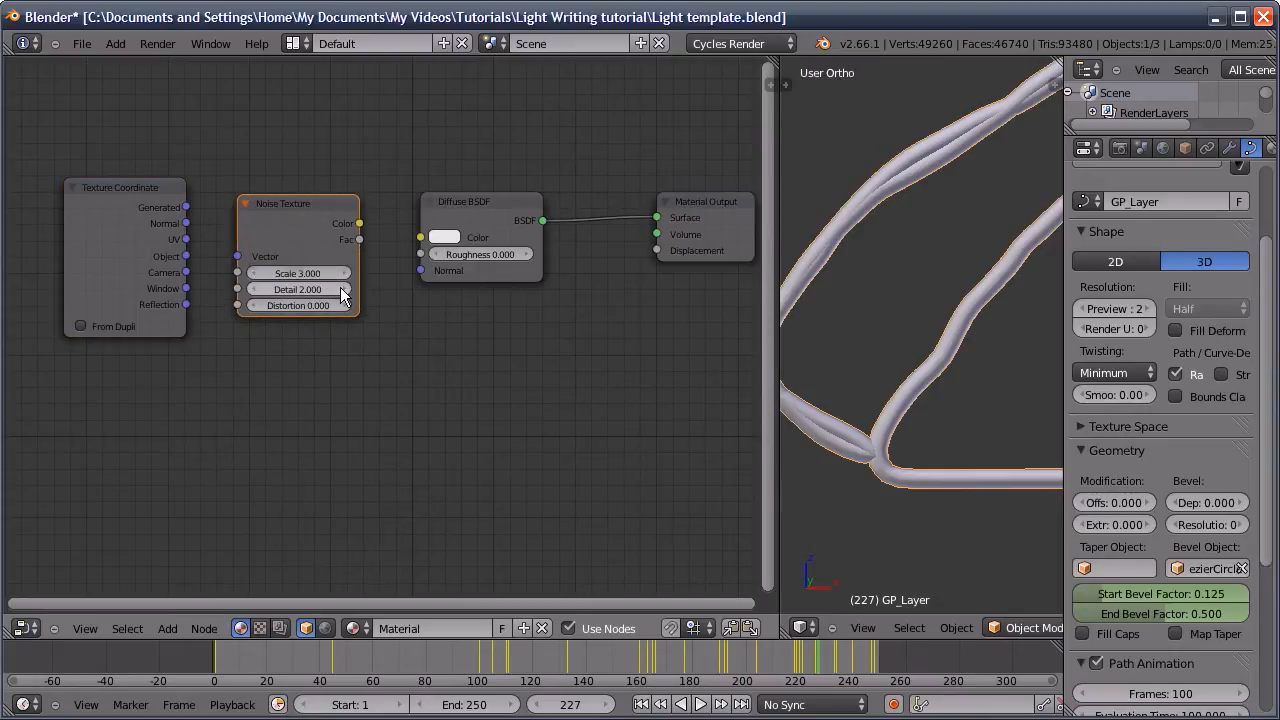
pyautogui.moveTo(382, 240); pyautogui.dragTo(329, 237, button='middle')
pyautogui.moveTo(306, 220); pyautogui.dragTo(369, 235)
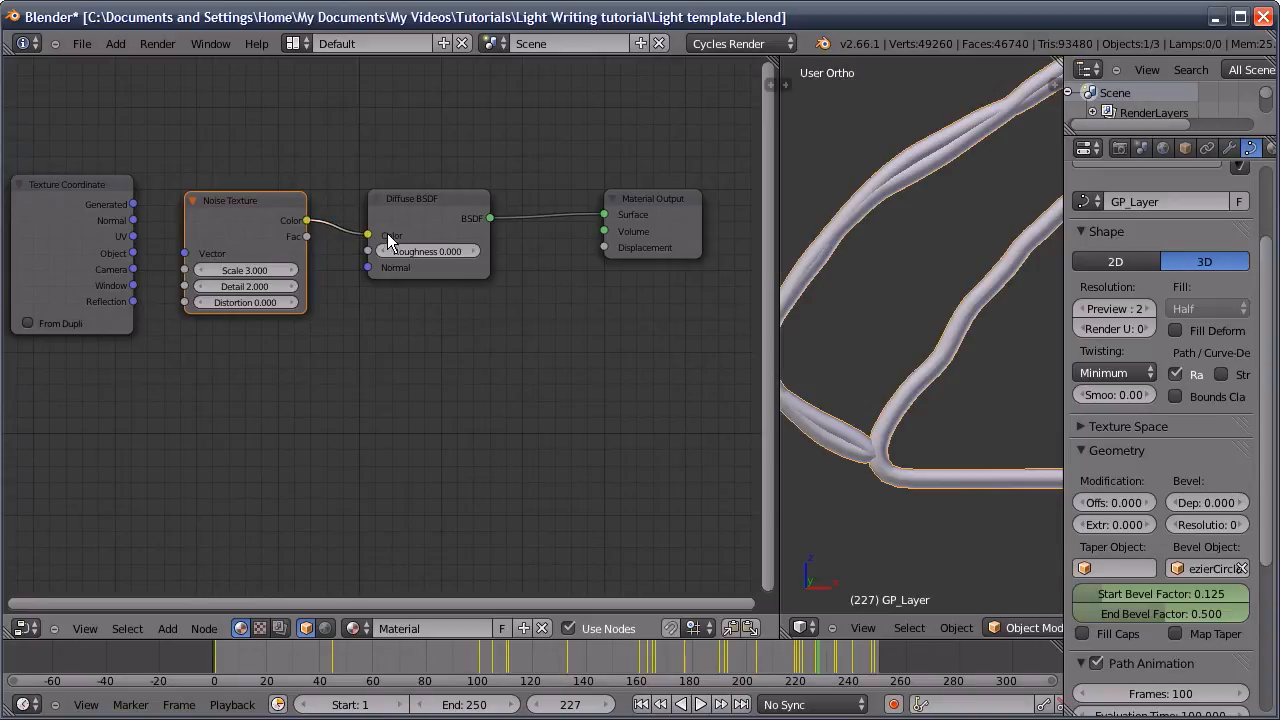
# Define a render border around the bent section of the curve and switch the 3D view to Rendered shading
pyautogui.hotkey('ctrl', 'b')
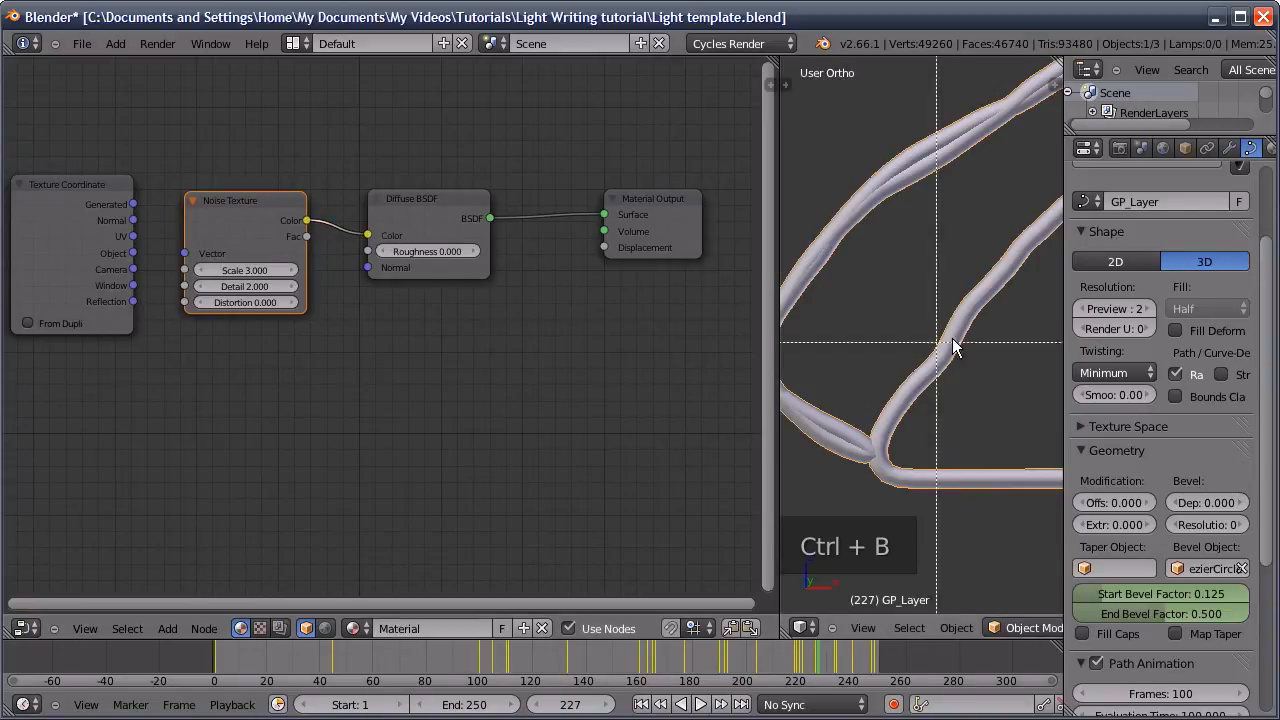
pyautogui.moveTo(992, 303); pyautogui.dragTo(840, 463)
pyautogui.scroll(-4, 1006, 620)
pyautogui.click(1021, 628)
pyautogui.click(1040, 503)
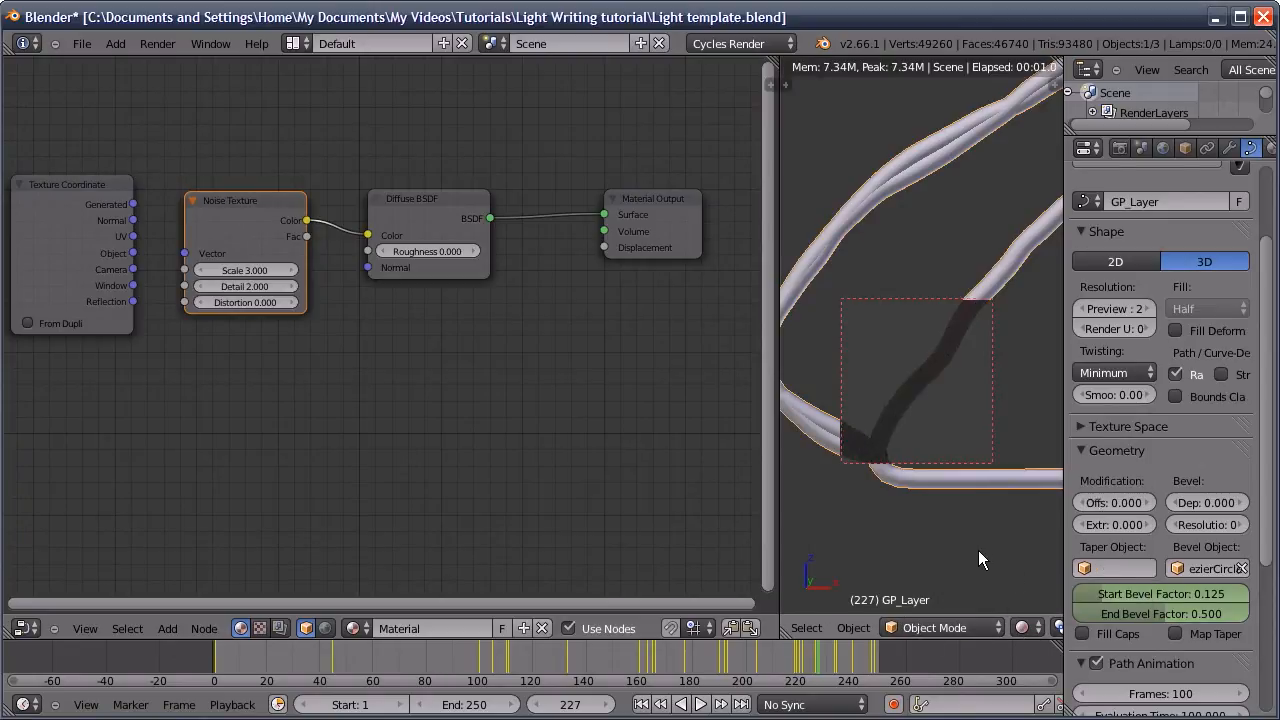
# Enable nodes for the World and set its Background color to near white
pyautogui.click(1162, 147)
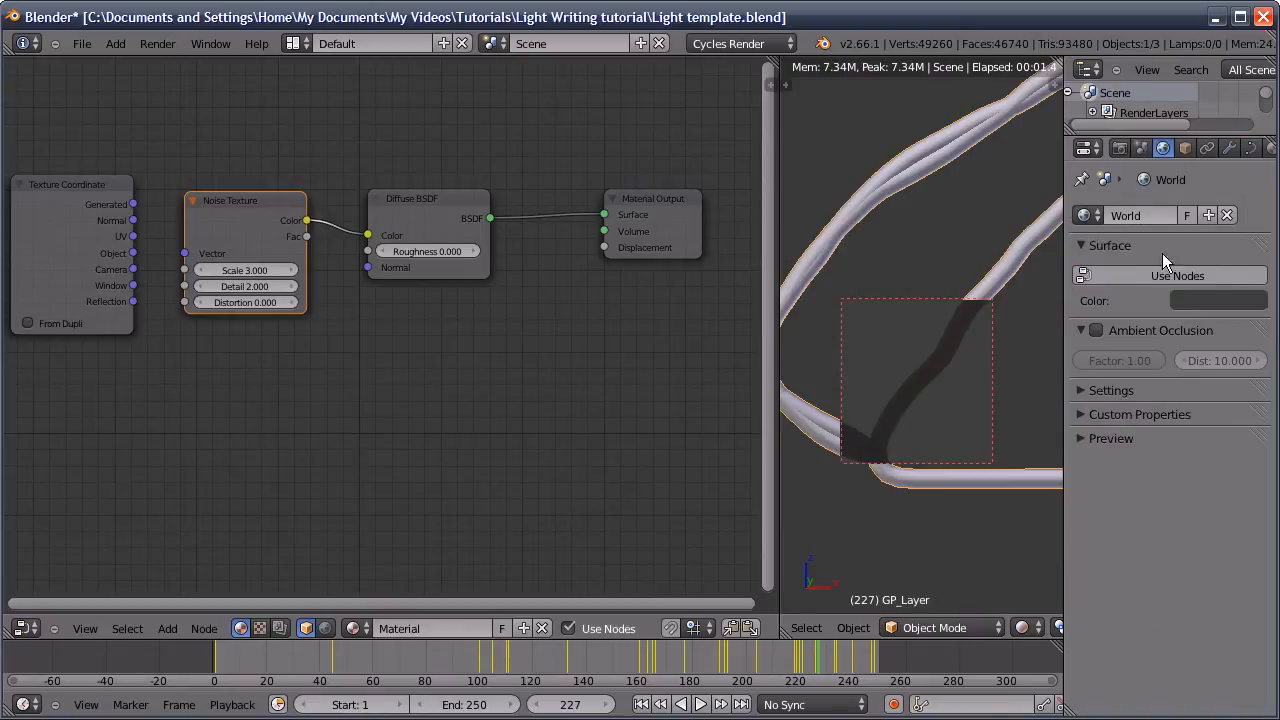
pyautogui.click(1162, 253)
pyautogui.click(1175, 311)
pyautogui.click(1203, 311)
pyautogui.click(1230, 355)
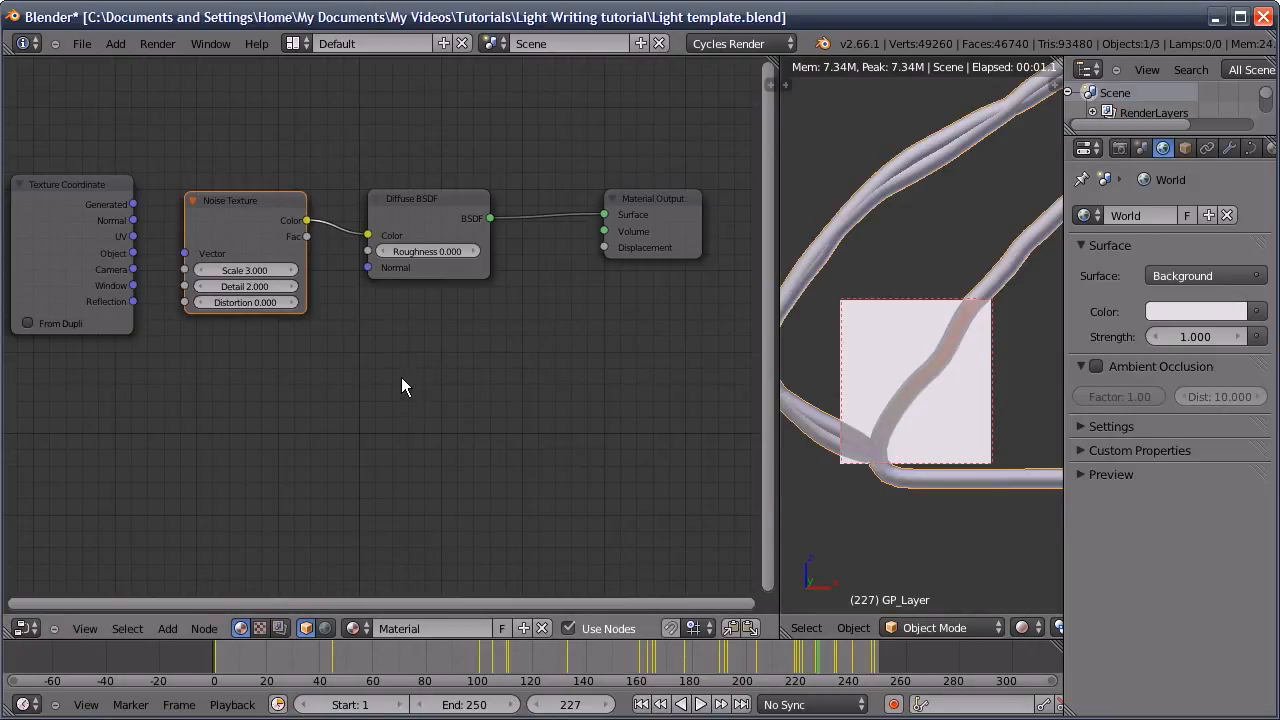
# Connect the Texture Coordinate's Normal output to the Noise Texture's Vector input and move the Diffuse BSDF and Material Output nodes away from the texture
pyautogui.moveTo(133, 220); pyautogui.dragTo(184, 253)
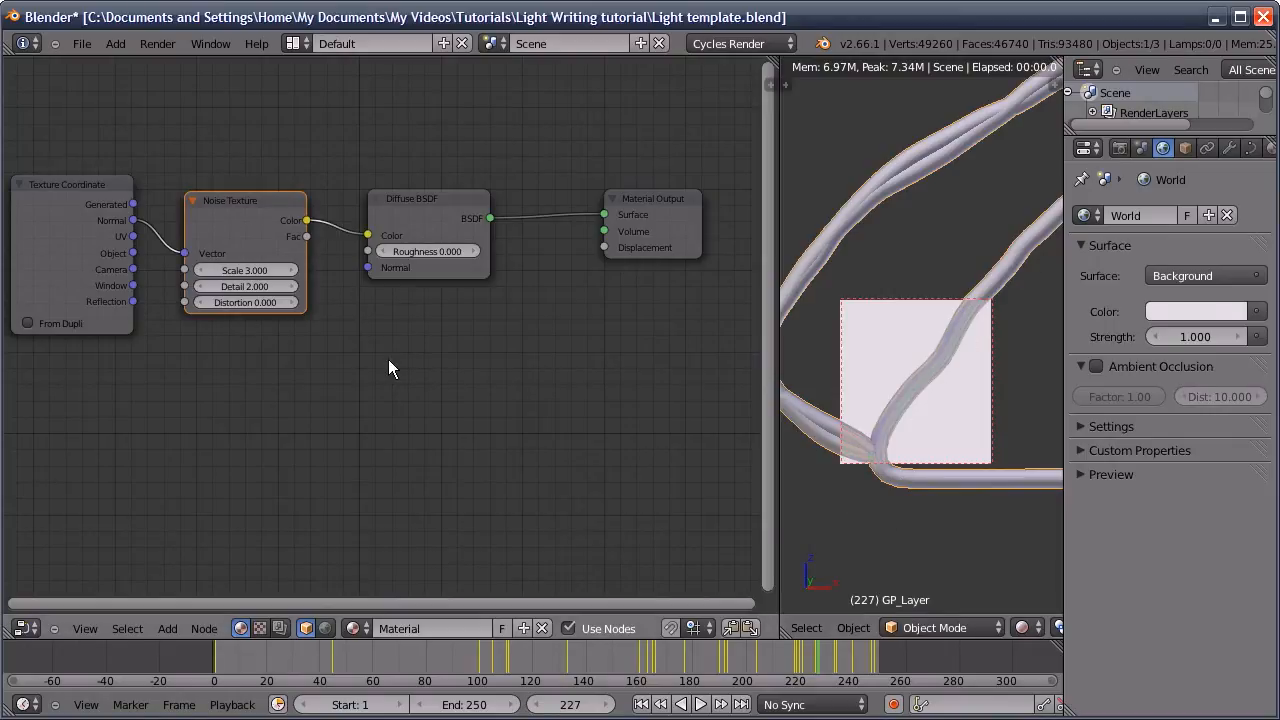
pyautogui.moveTo(471, 293); pyautogui.dragTo(372, 240, button='middle')
pyautogui.moveTo(556, 163); pyautogui.dragTo(802, 191)
pyautogui.moveTo(358, 148); pyautogui.dragTo(543, 162)
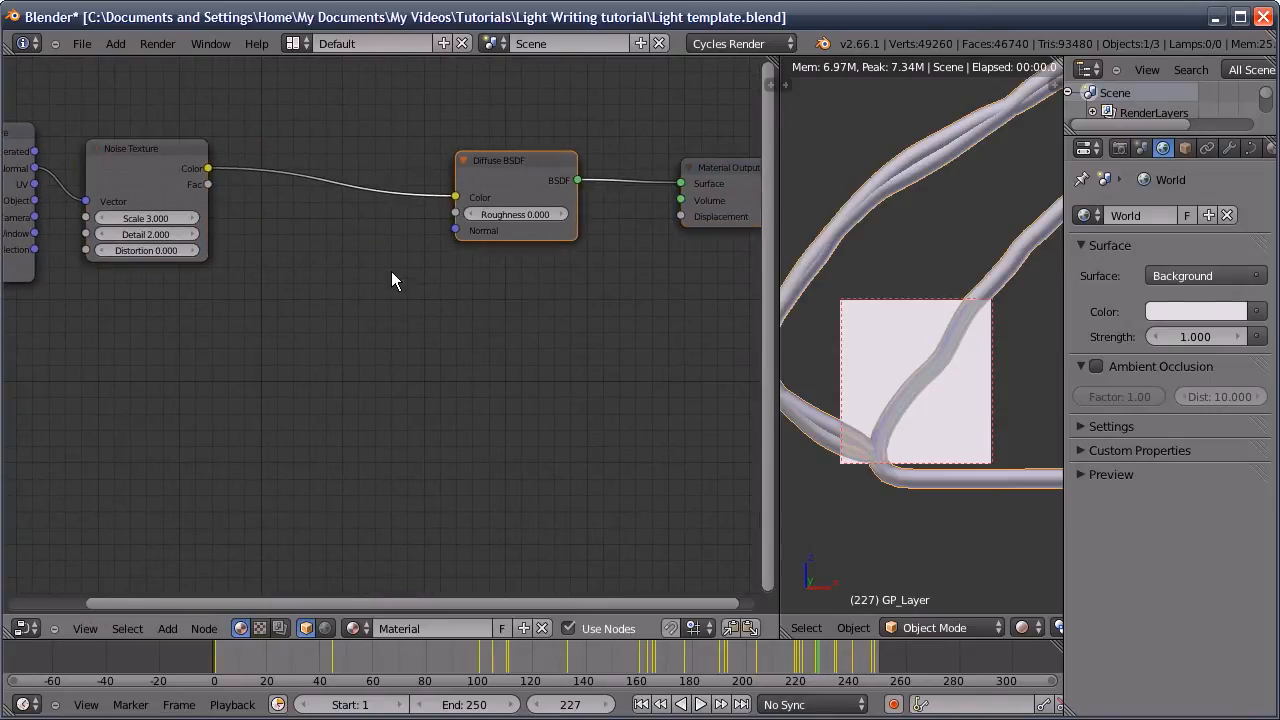
# Insert an RGB to BW node into the link between the Noise Texture and the Diffuse BSDF
pyautogui.hotkey('shift', 'a')
pyautogui.moveTo(349, 314)
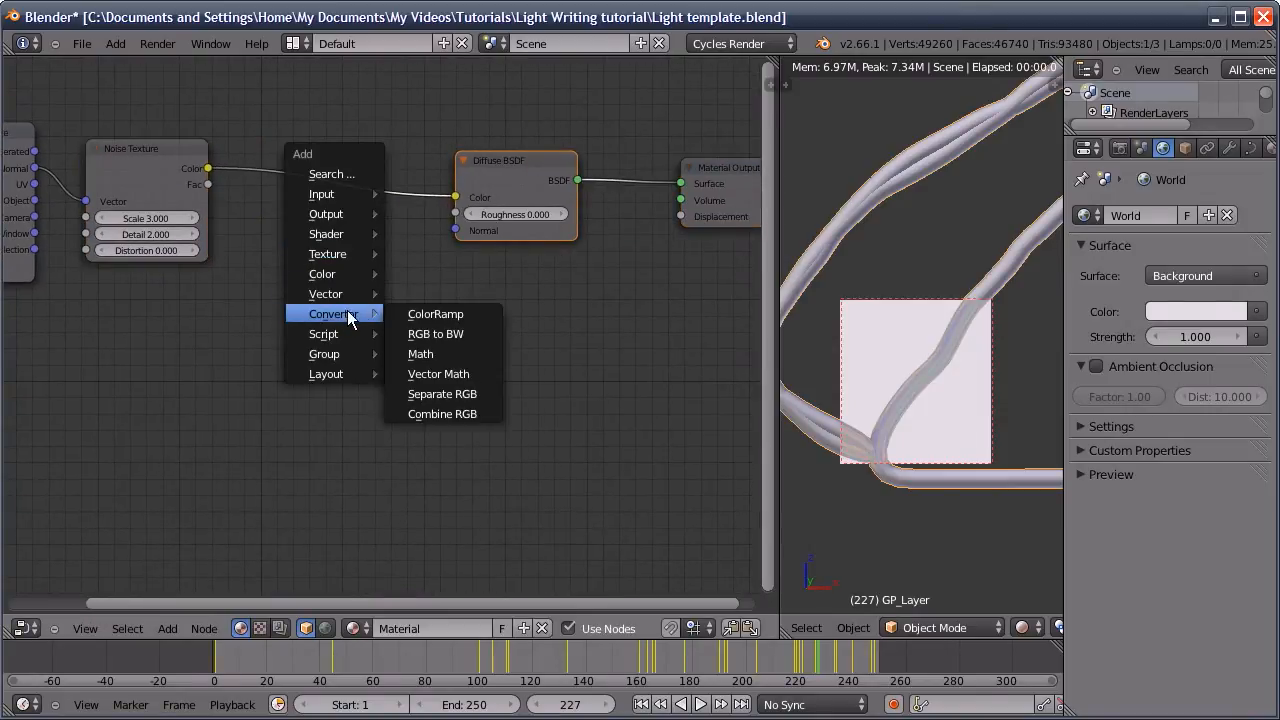
pyautogui.click(427, 331)
pyautogui.click(444, 309)
pyautogui.hotkey('shift', 'a')
pyautogui.moveTo(373, 296)
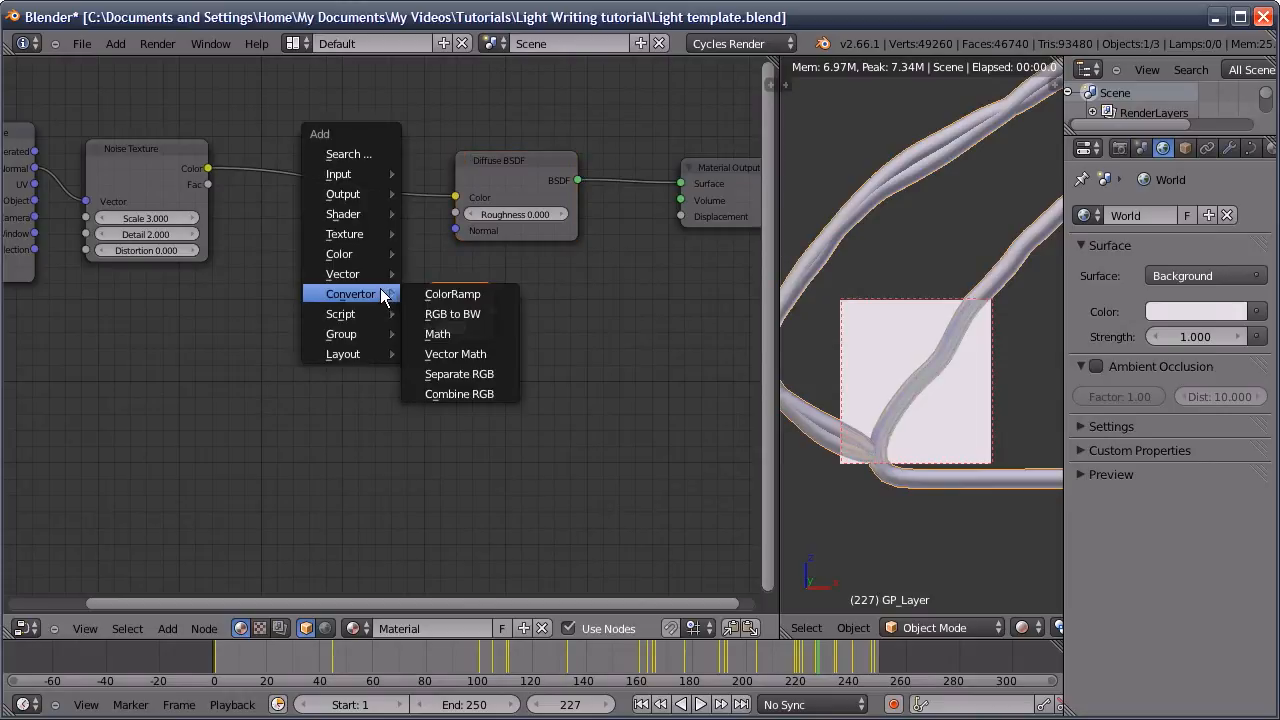
pyautogui.click(459, 313)
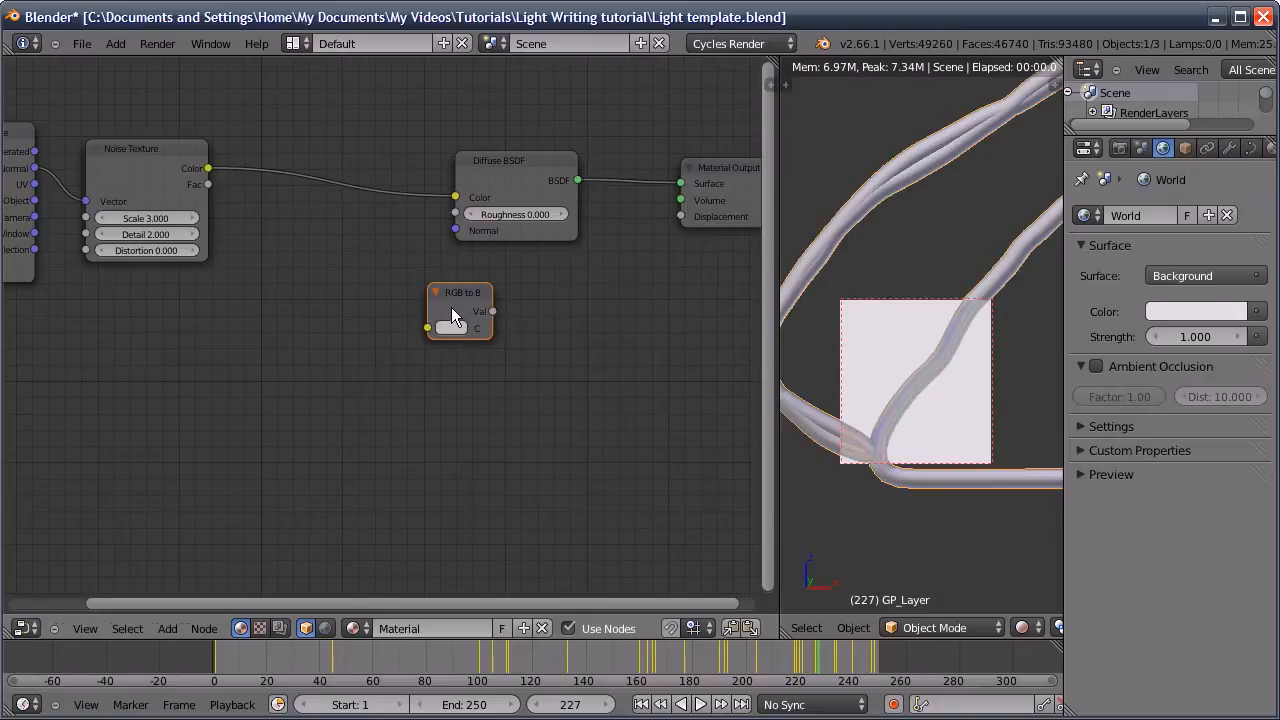
pyautogui.press('g')
pyautogui.click(323, 196)
pyautogui.press('g')
pyautogui.click(300, 252)
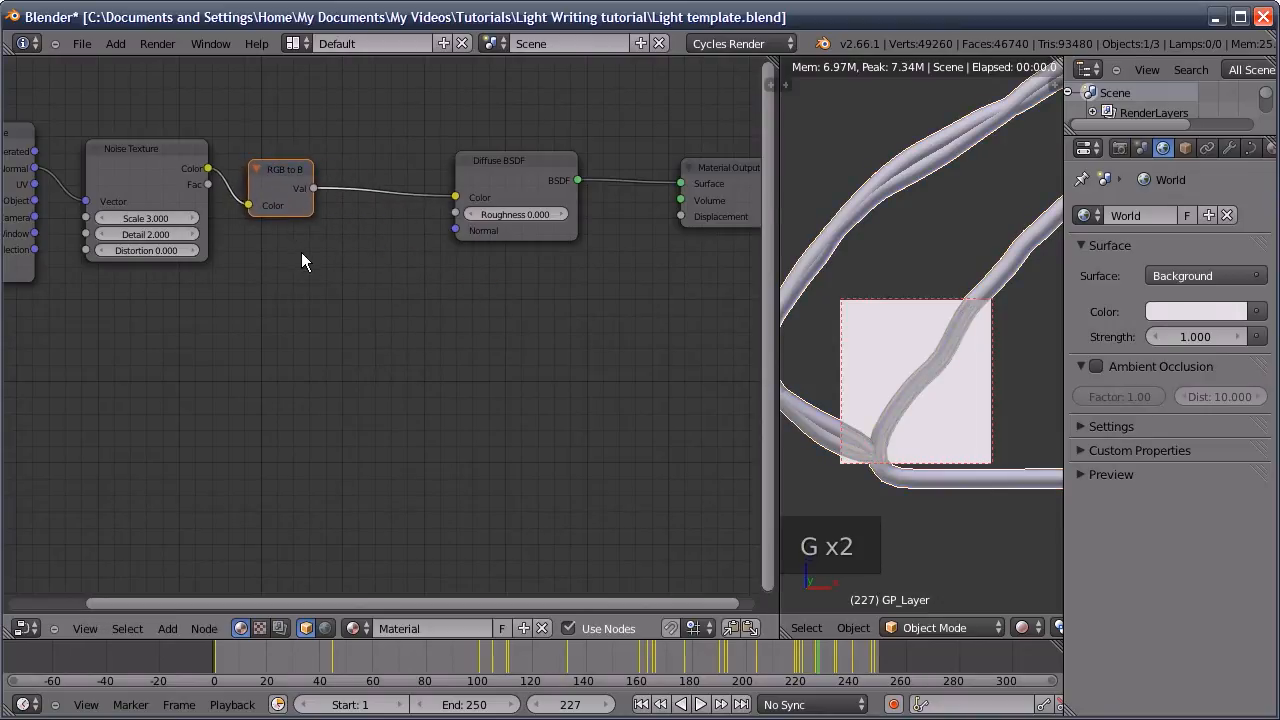
# Insert a Bright/Contrast node after the RGB to BW node and set its contrast to 10
pyautogui.hotkey('shift', 'a')
pyautogui.moveTo(339, 268)
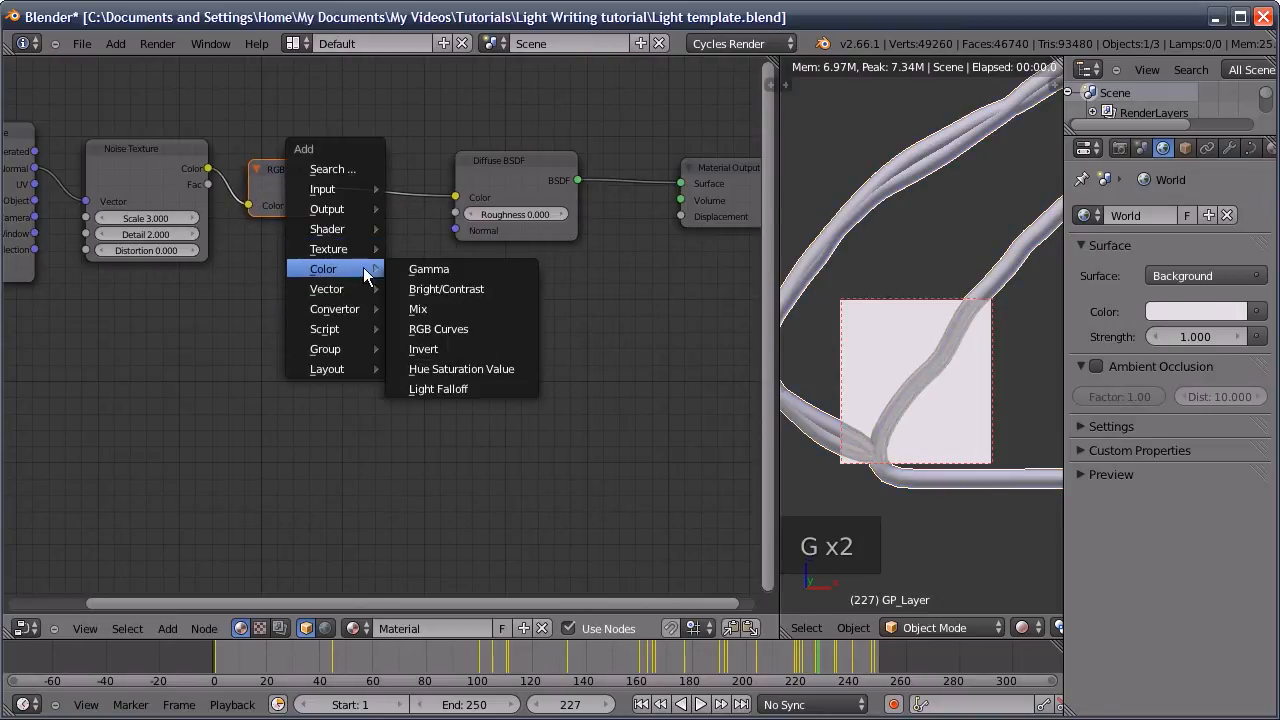
pyautogui.click(440, 289)
pyautogui.click(462, 260)
pyautogui.press('g')
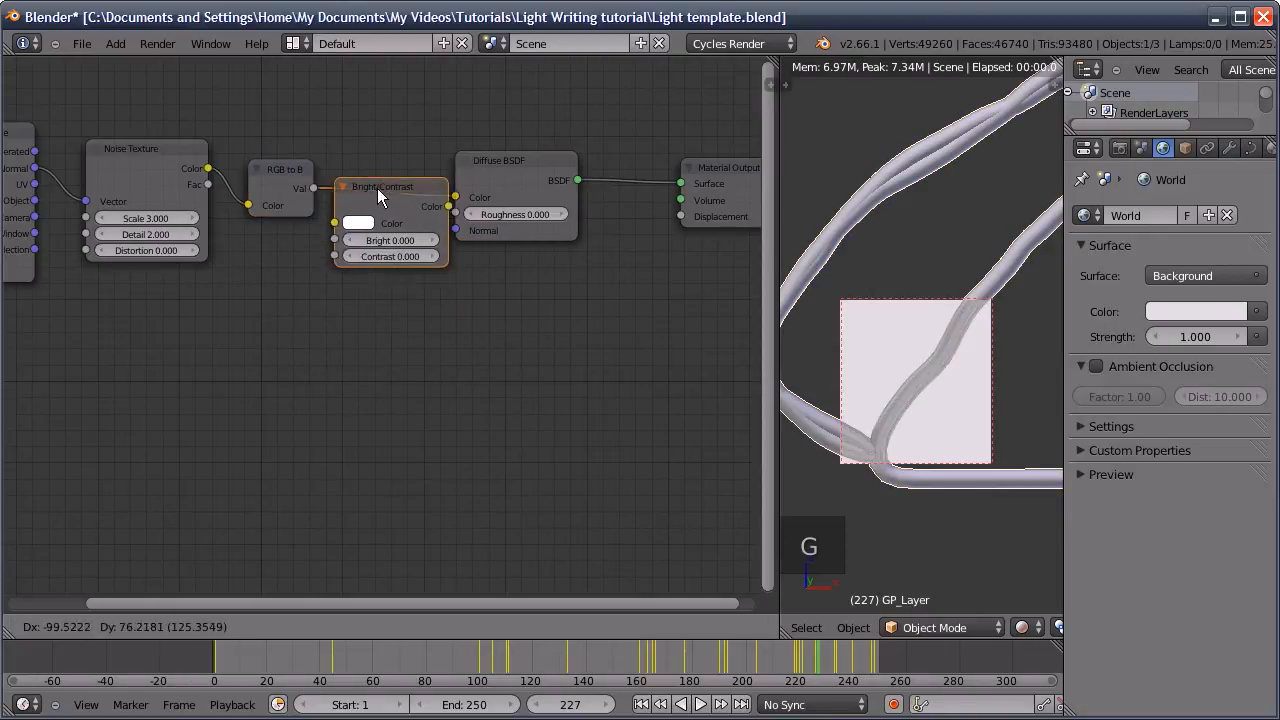
pyautogui.click(370, 179)
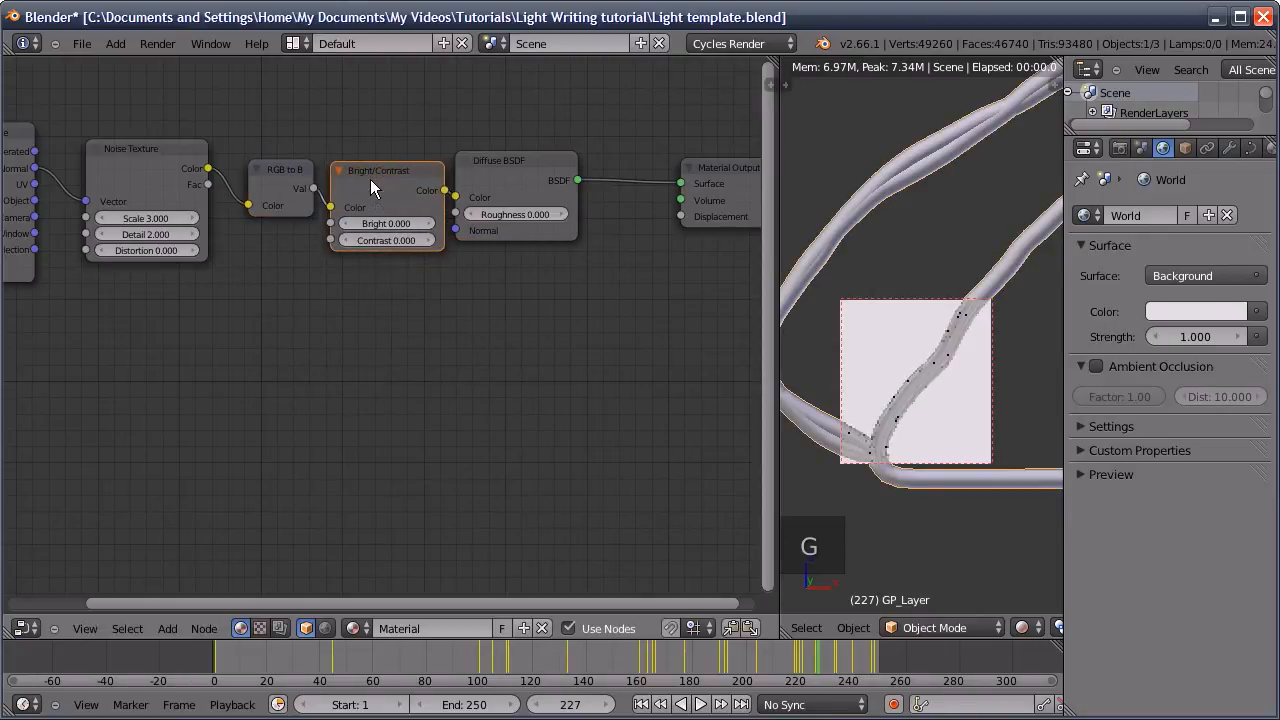
pyautogui.click(396, 241)
pyautogui.write('10')
pyautogui.press('Return')
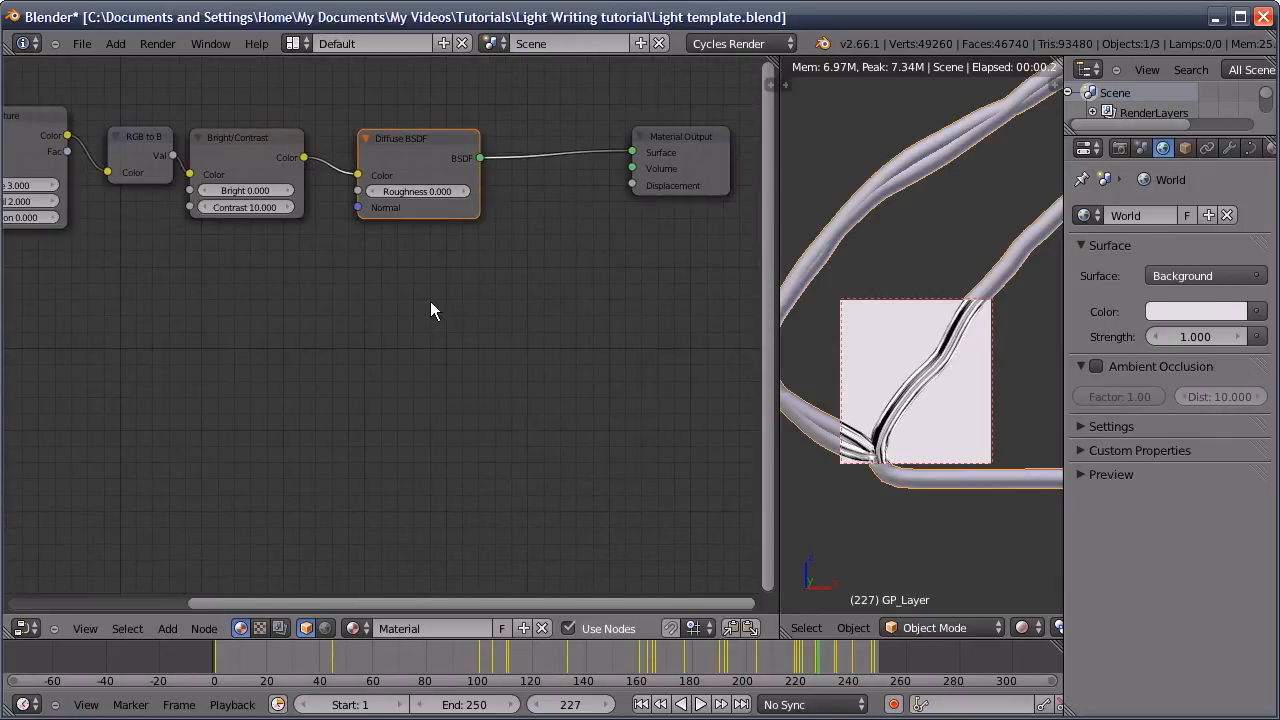
# Insert a Mix Shader between the Diffuse BSDF and the Material Output, spacing the nodes apart
pyautogui.hotkey('shift', 'a')
pyautogui.moveTo(369, 309)
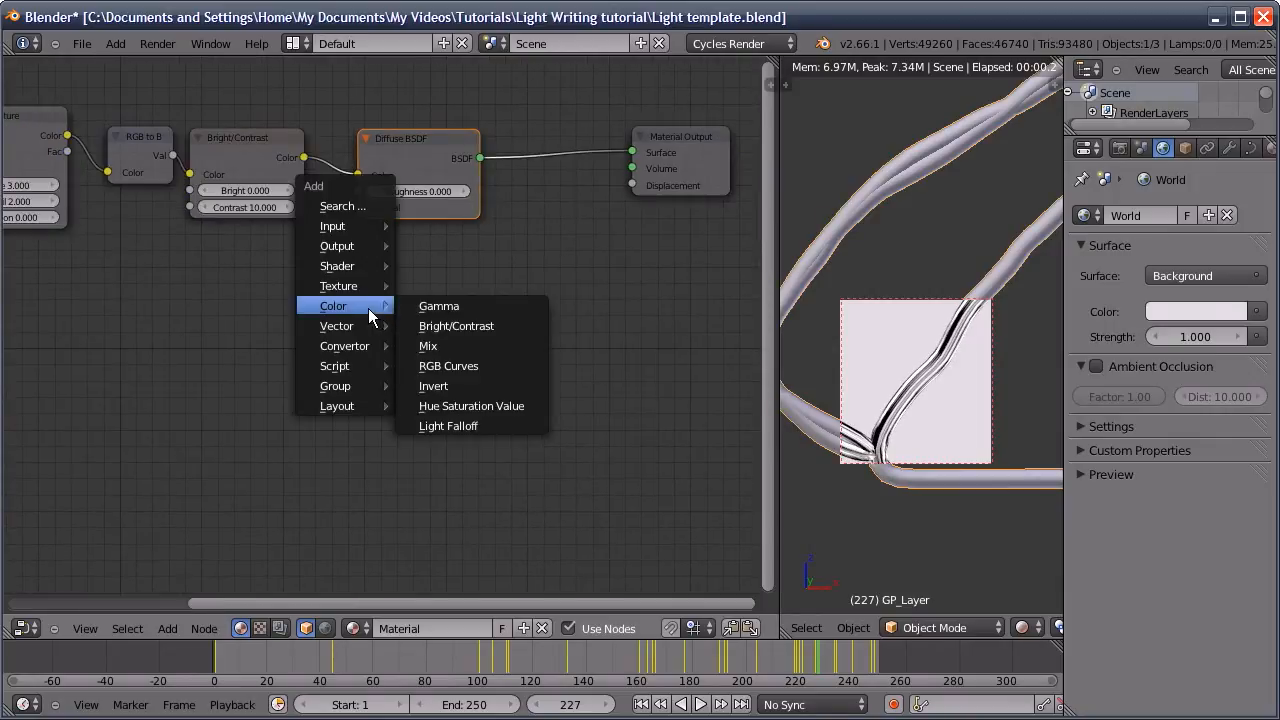
pyautogui.moveTo(358, 268)
pyautogui.click(482, 502)
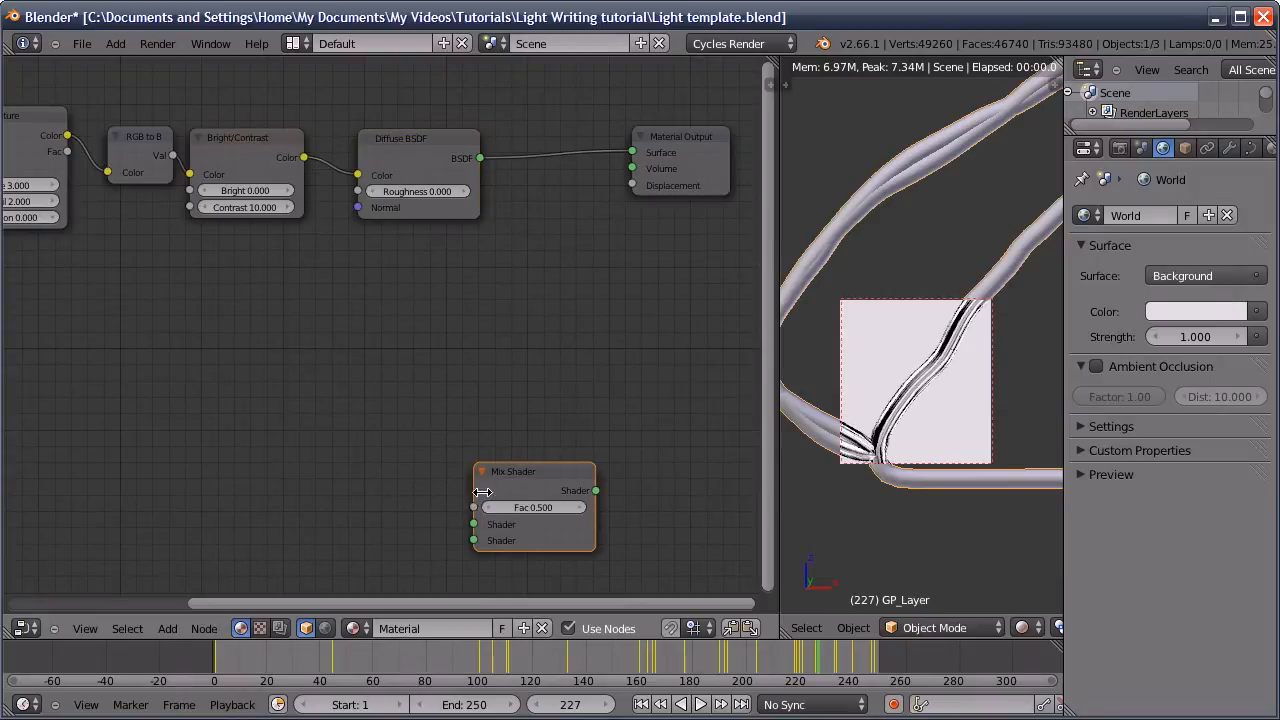
pyautogui.press('g')
pyautogui.click(540, 127)
pyautogui.moveTo(541, 127); pyautogui.dragTo(535, 236)
pyautogui.moveTo(699, 156); pyautogui.dragTo(719, 211)
# Unlink the Bright/Contrast node from the Diffuse BSDF, move the Diffuse BSDF down, and connect the Bright/Contrast output to the Mix Shader's Fac input
pyautogui.moveTo(395, 202); pyautogui.dragTo(332, 165, button='middle')
pyautogui.moveTo(353, 155); pyautogui.dragTo(327, 154)
pyautogui.moveTo(402, 126); pyautogui.dragTo(356, 243)
pyautogui.moveTo(301, 137); pyautogui.dragTo(486, 252)
pyautogui.moveTo(381, 371); pyautogui.dragTo(391, 288, button='middle')
# Add an Emission shader beneath the Diffuse BSDF and set the Diffuse BSDF's color to black
pyautogui.hotkey('shift', 'a')
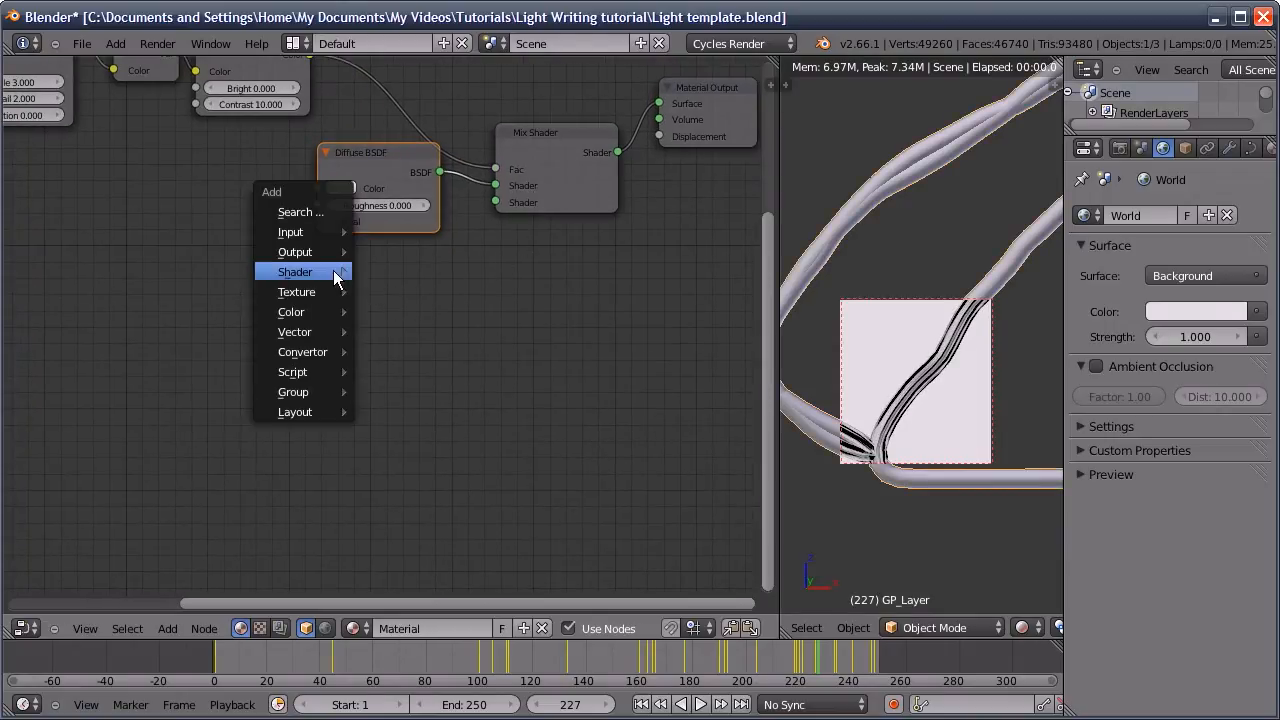
pyautogui.moveTo(320, 280)
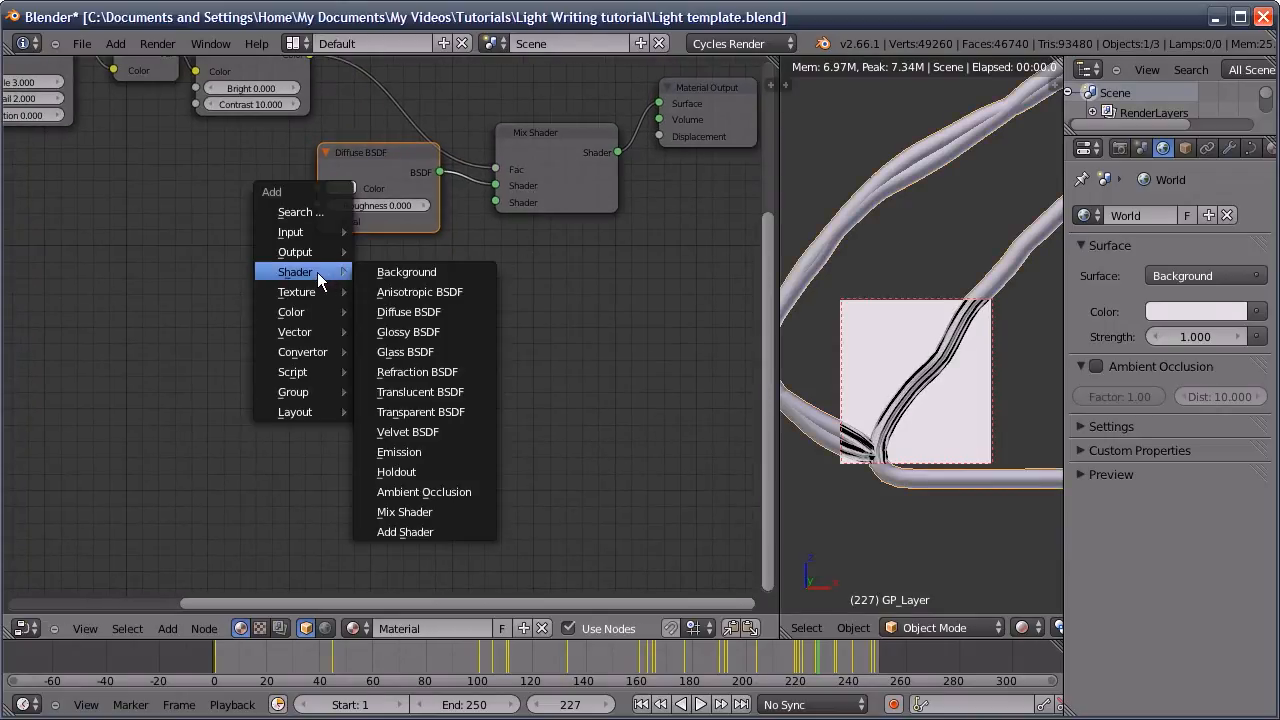
pyautogui.click(401, 452)
pyautogui.press('g')
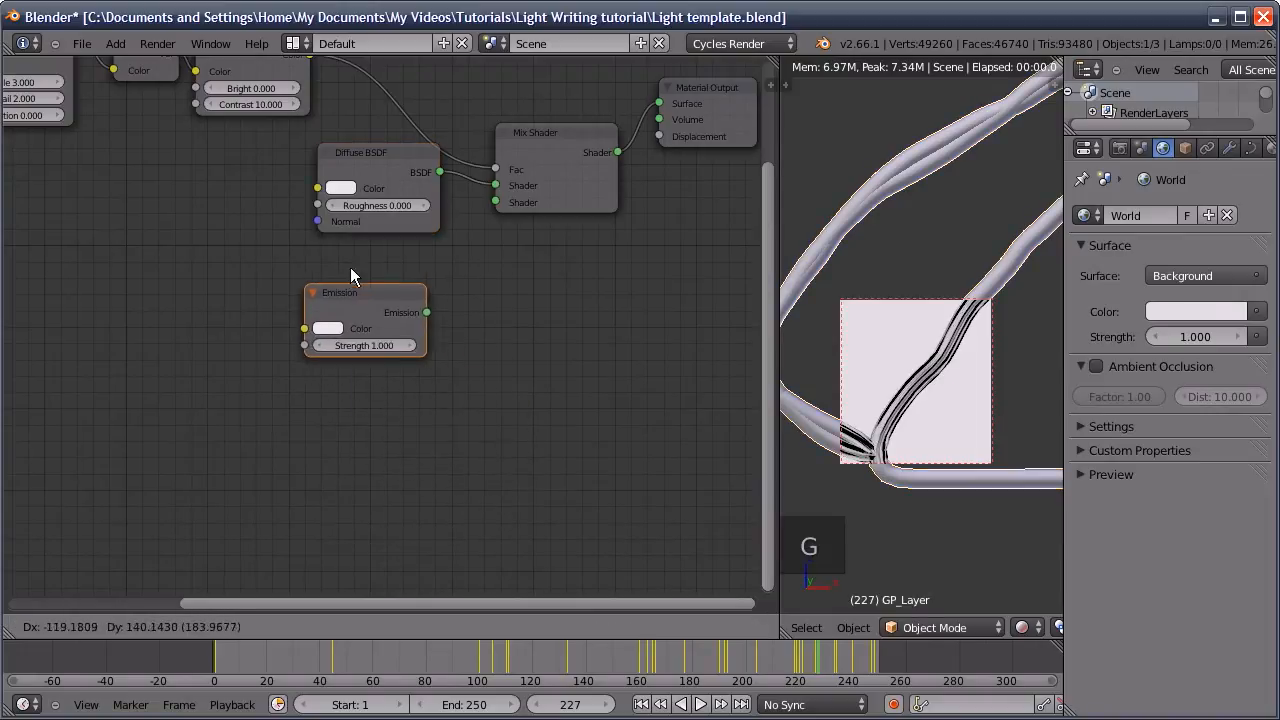
pyautogui.click(362, 261)
pyautogui.click(340, 189)
pyautogui.moveTo(467, 235); pyautogui.dragTo(467, 296)
# Set the Emission color to orange (R 0.800, G 0.491, B 0.134) and connect the node to the Mix Shader's second Shader input
pyautogui.click(339, 303)
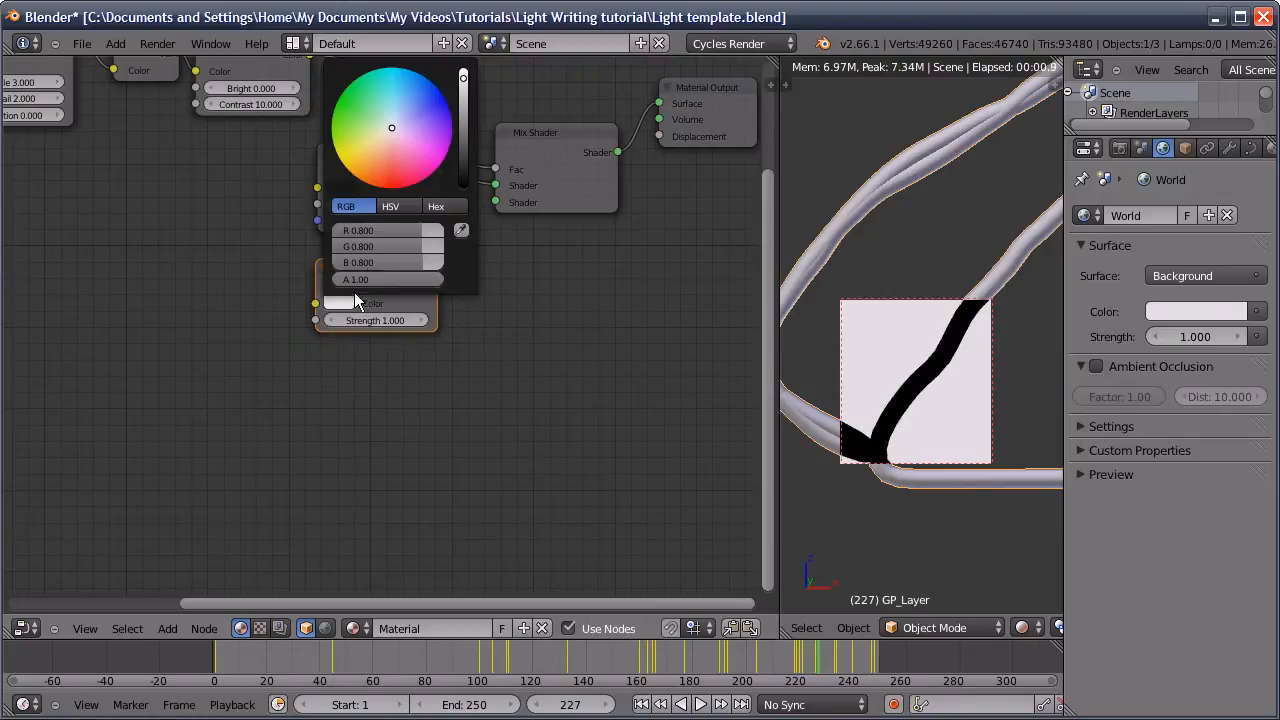
pyautogui.moveTo(369, 149); pyautogui.dragTo(368, 168)
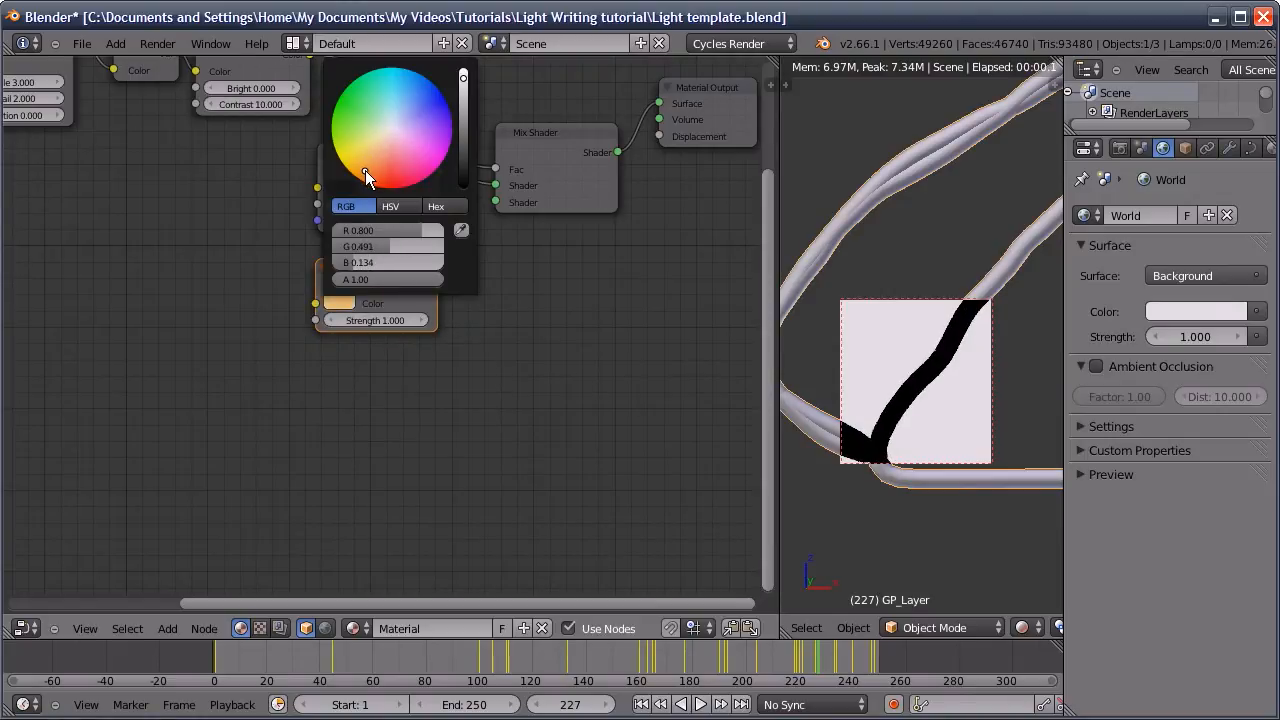
pyautogui.moveTo(455, 288)
pyautogui.mouseDown()
pyautogui.moveTo(471, 214)
pyautogui.moveTo(495, 203)
pyautogui.mouseUp()
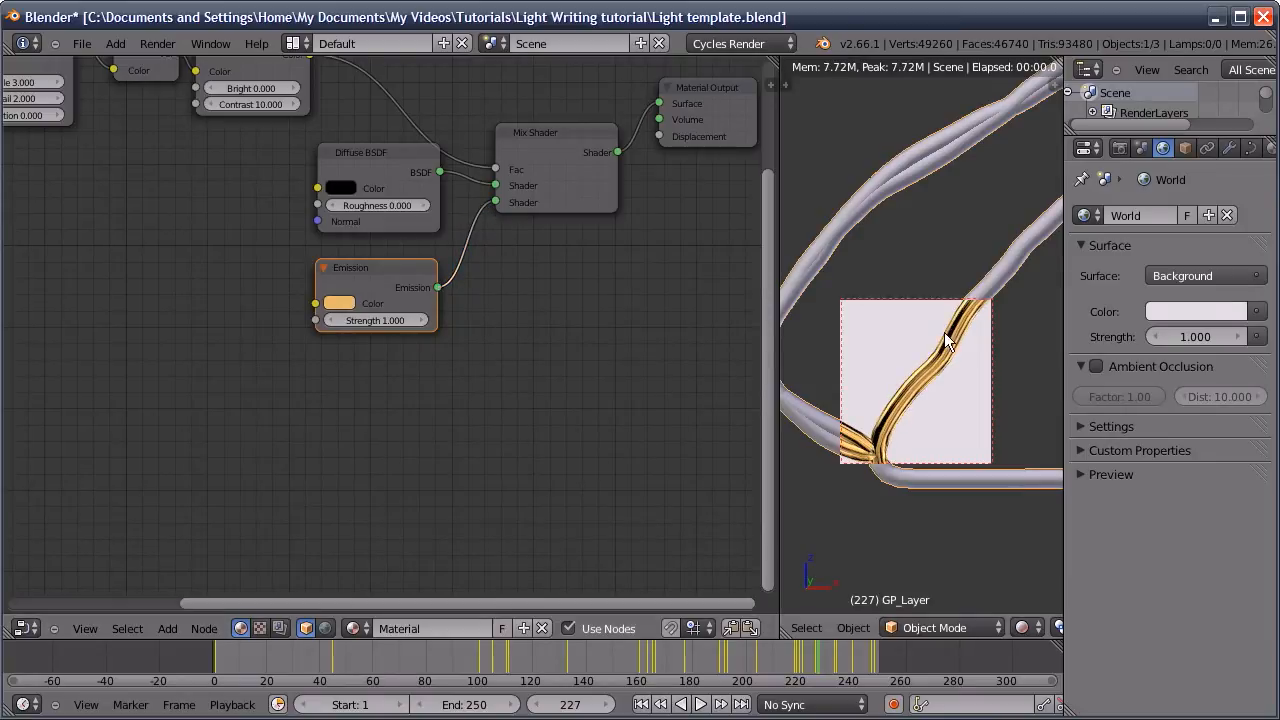
# Set the World background color to black and the Emission strength to 4
pyautogui.click(1209, 312)
pyautogui.moveTo(1230, 362); pyautogui.dragTo(1234, 480)
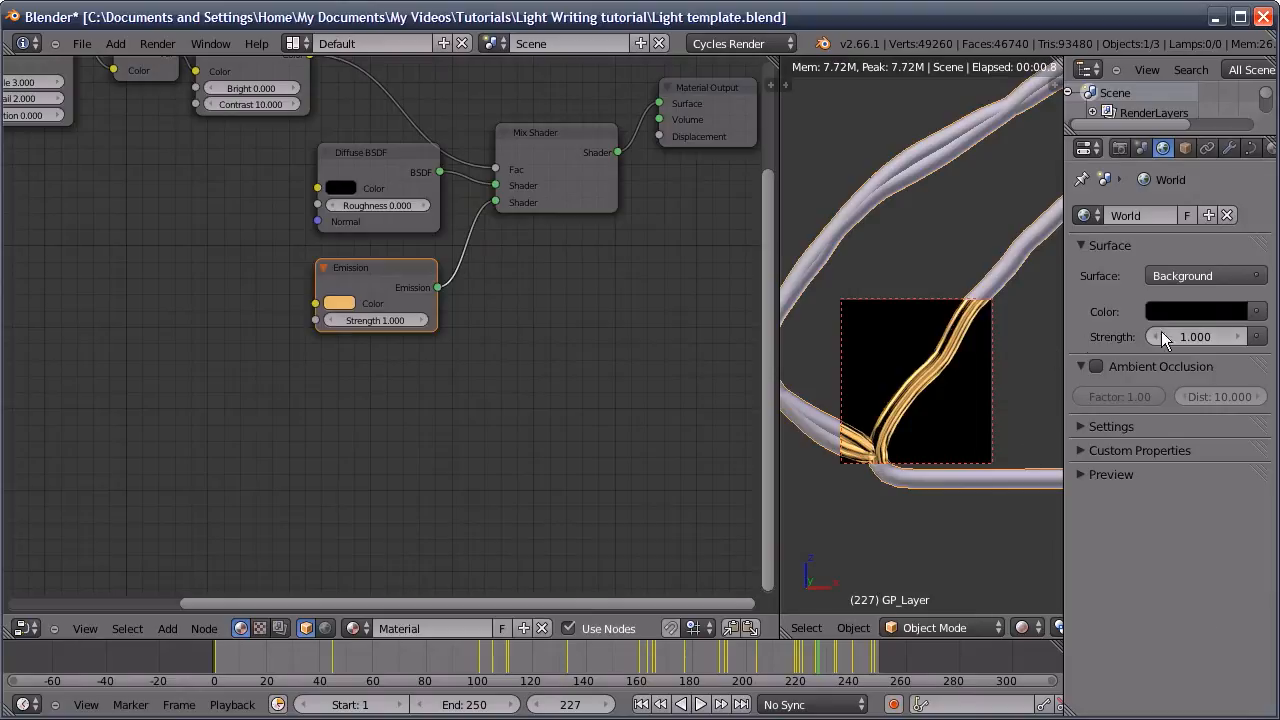
pyautogui.click(377, 320)
pyautogui.write('5')
pyautogui.press('Return')
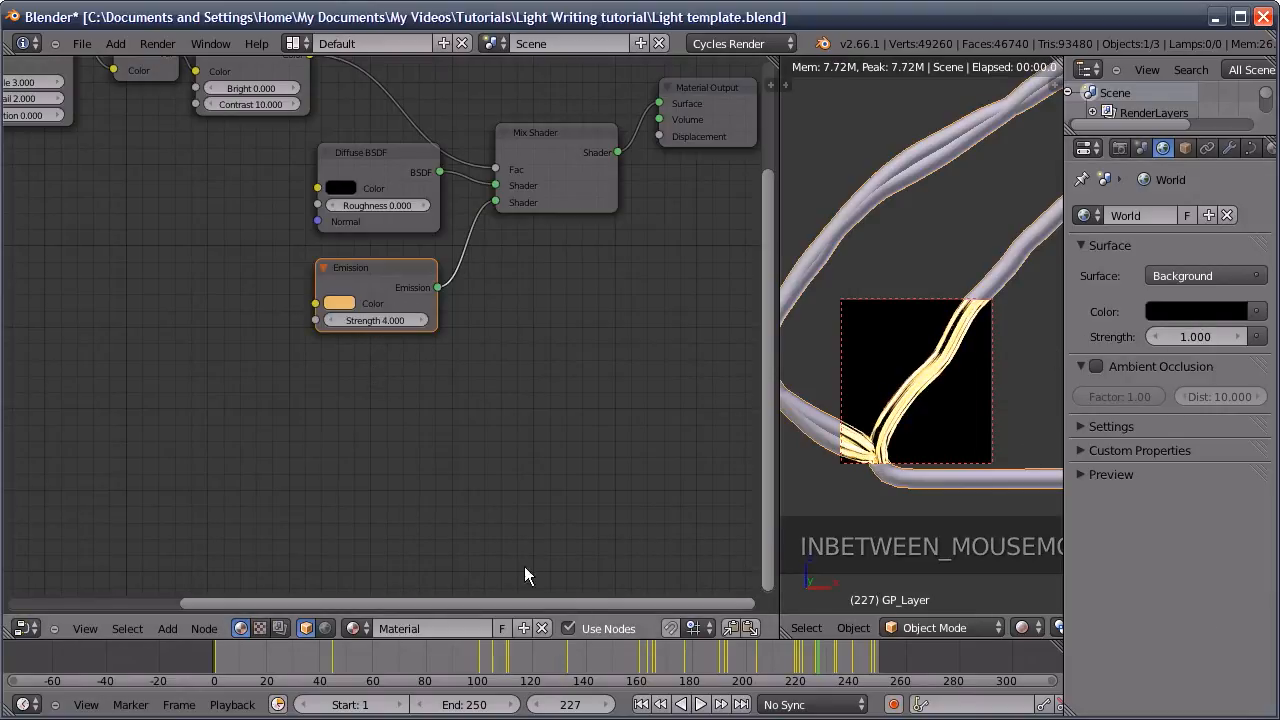
# Return the 3D viewport to Solid shading, enlarged across the node area, and clear its render border
pyautogui.click(1022, 627)
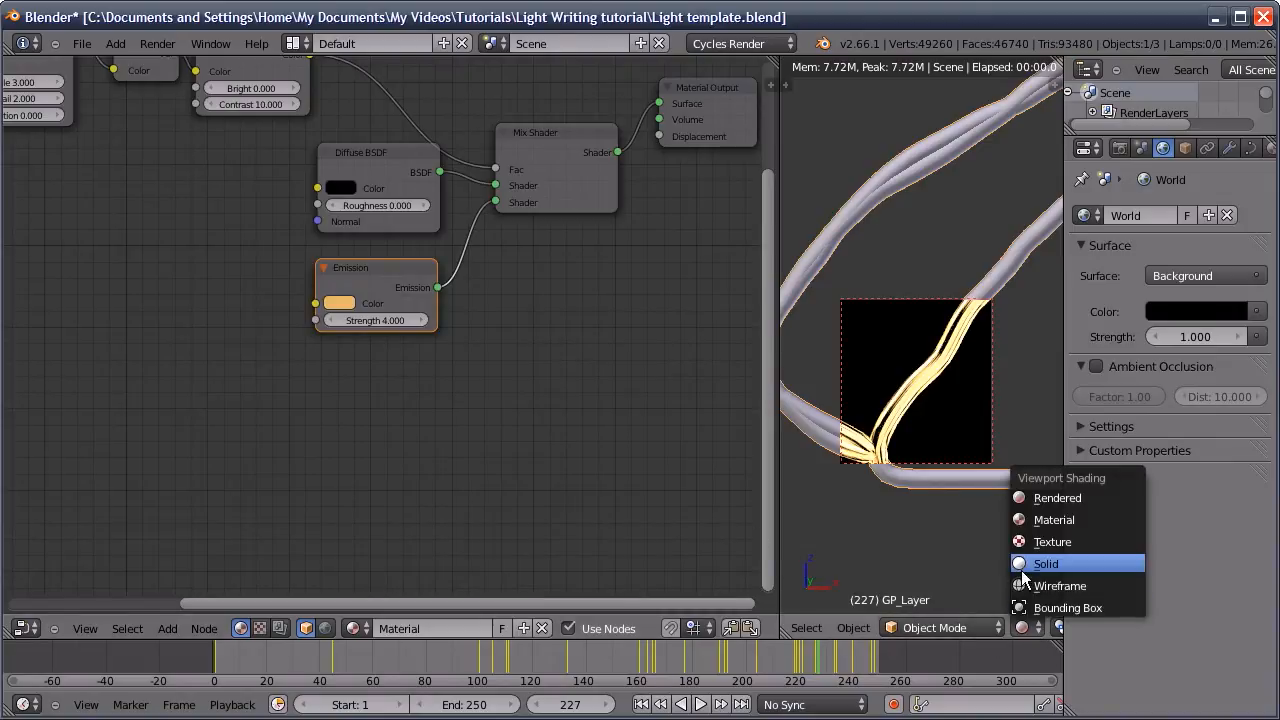
pyautogui.click(1030, 566)
pyautogui.moveTo(776, 612); pyautogui.dragTo(55, 612)
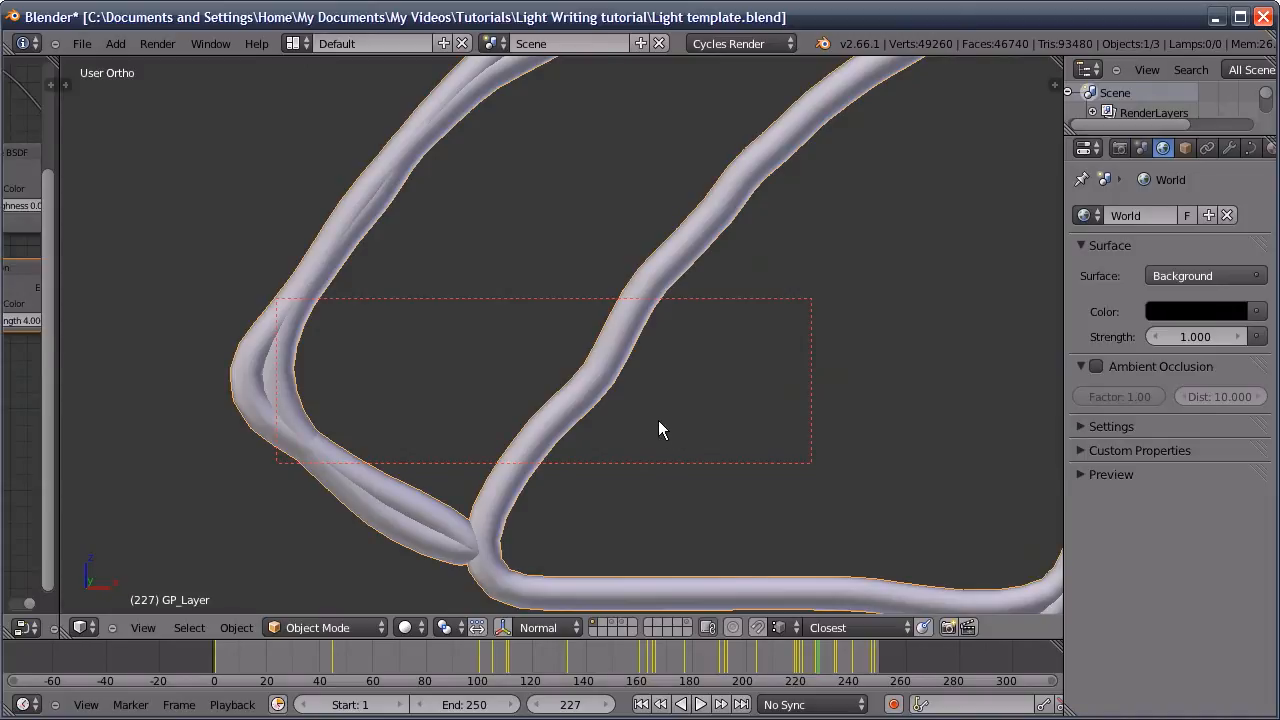
pyautogui.hotkey('ctrl', 'alt', 'b')
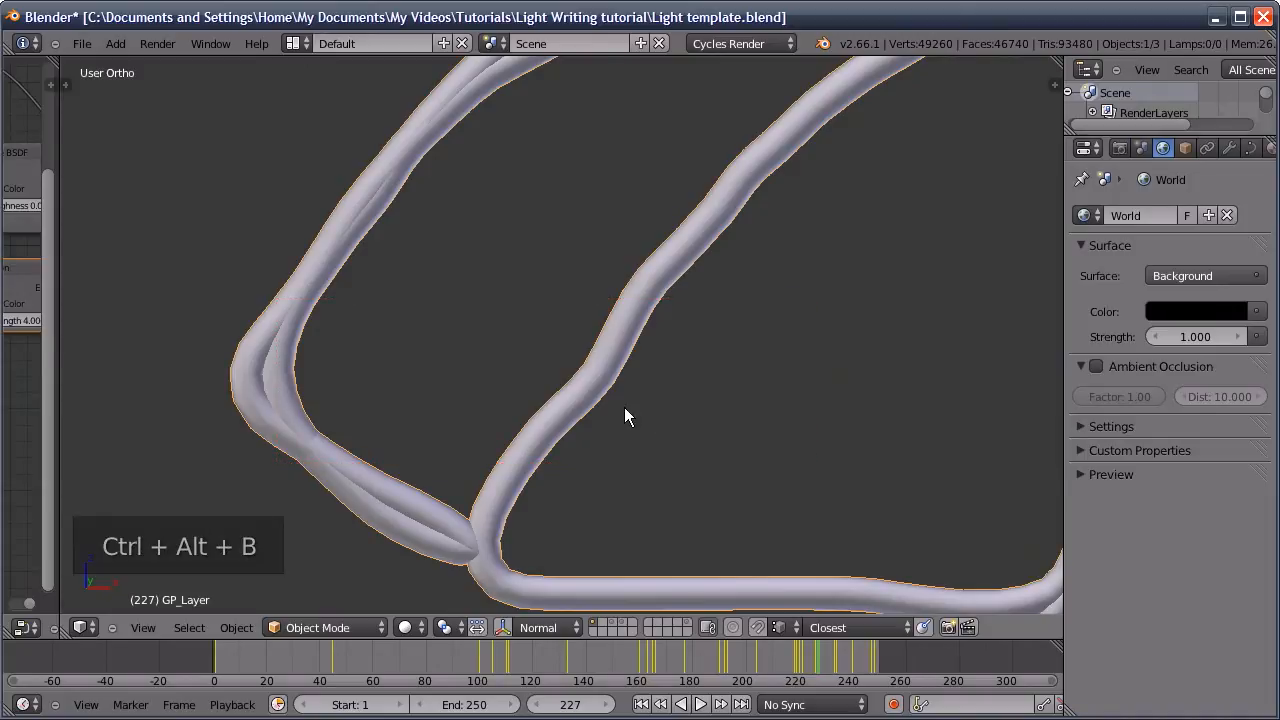
# Unhide the second light curve, GP_Layer.001, and assign the existing material named Material to it
pyautogui.hotkey('alt', 'h')
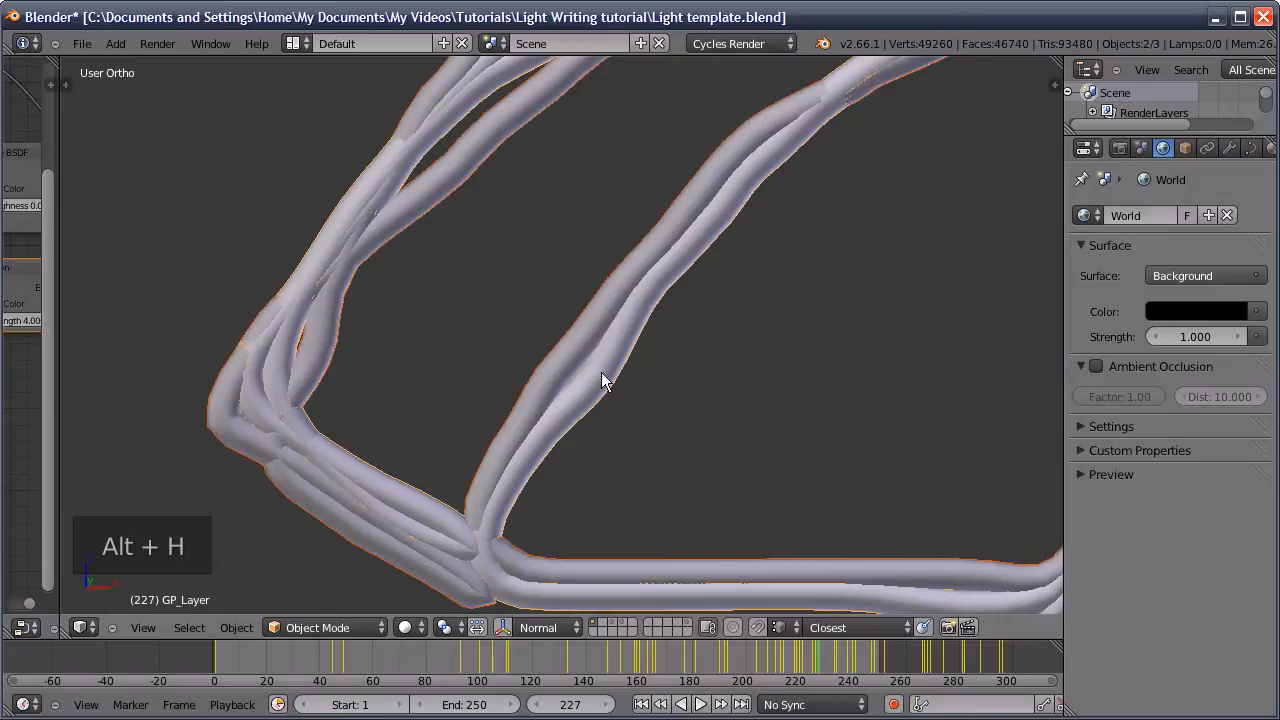
pyautogui.rightClick(561, 350)
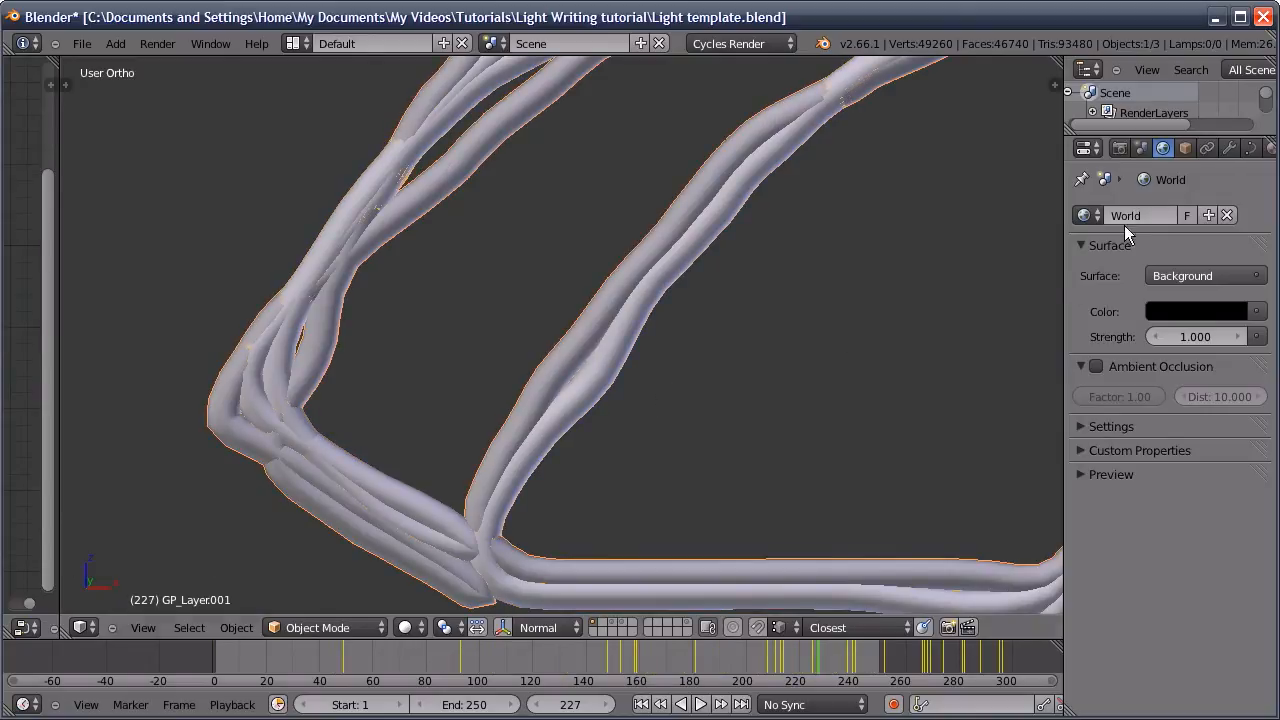
pyautogui.click(1264, 149)
pyautogui.click(1088, 280)
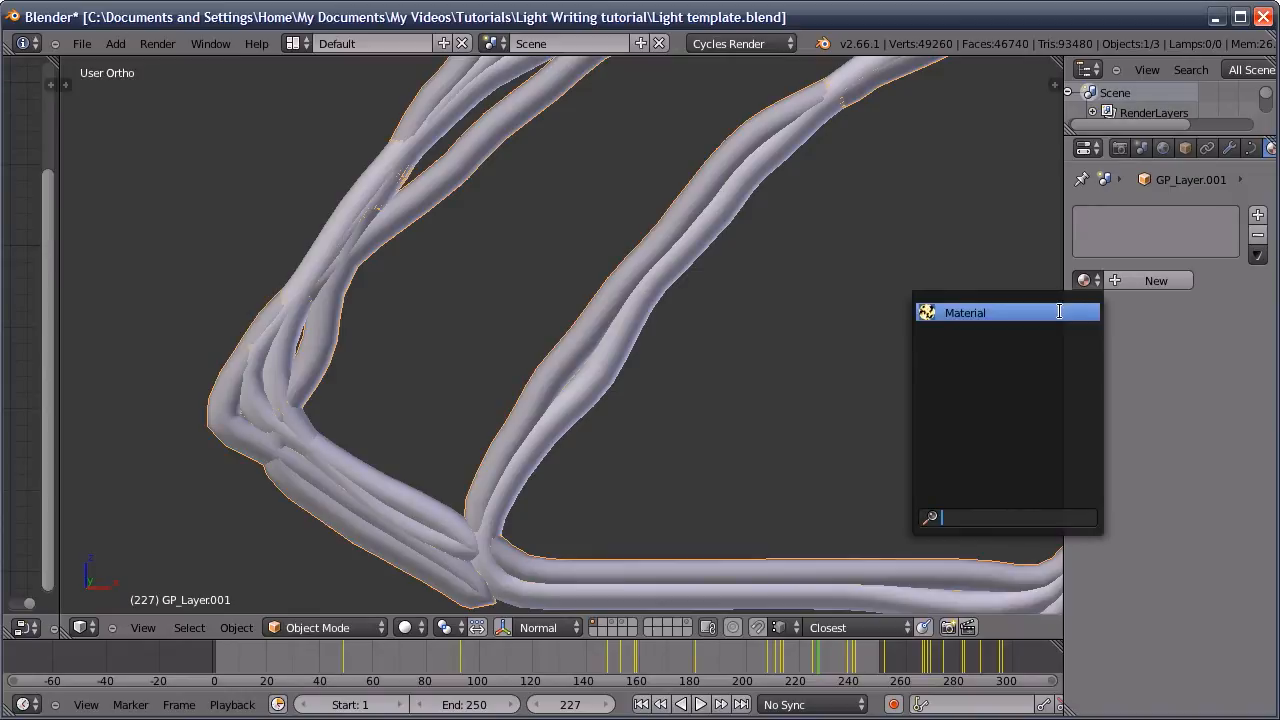
pyautogui.click(975, 309)
# Show layer 4 and give the GP_Layer.002 tip object a new material with a pure white Diffuse color (R, G, B 1.000)
pyautogui.press('KP_Decimal')
pyautogui.scroll(1, 645, 340)
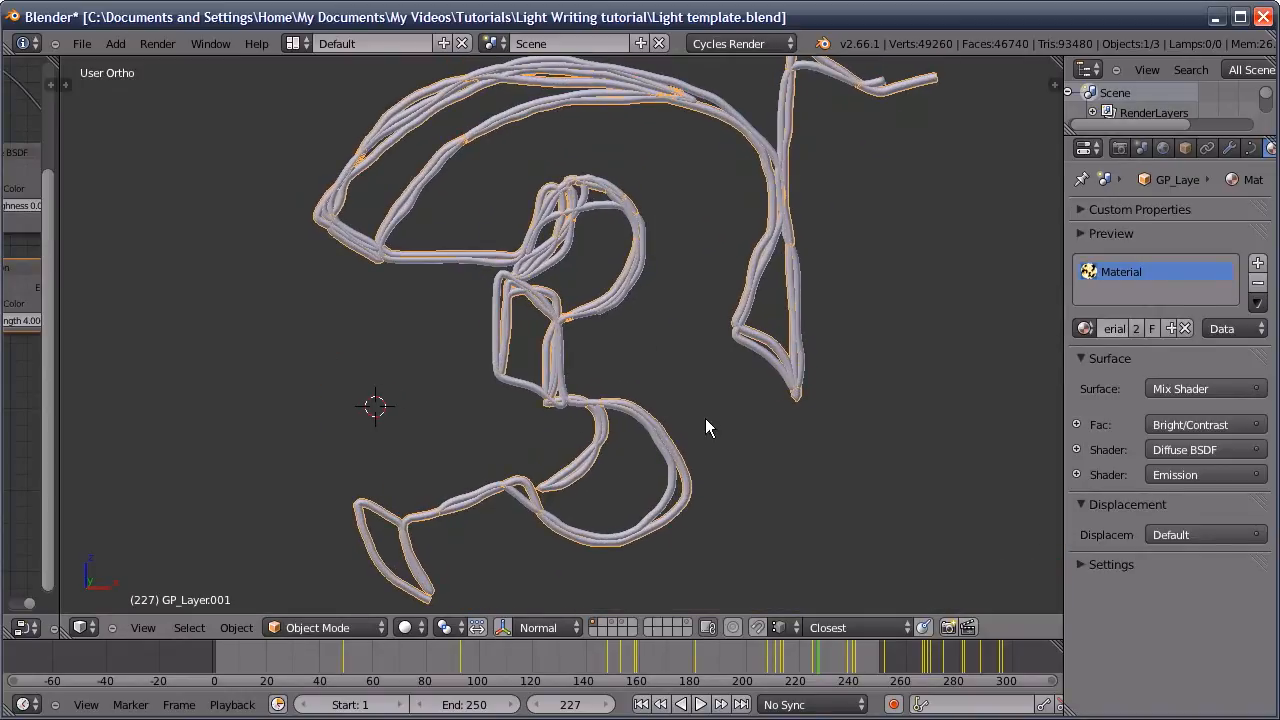
pyautogui.press('4')
pyautogui.rightClick(870, 88)
pyautogui.keyDown('shift'); pyautogui.moveTo(835, 165); pyautogui.dragTo(708, 319, button='middle'); pyautogui.keyUp('shift')
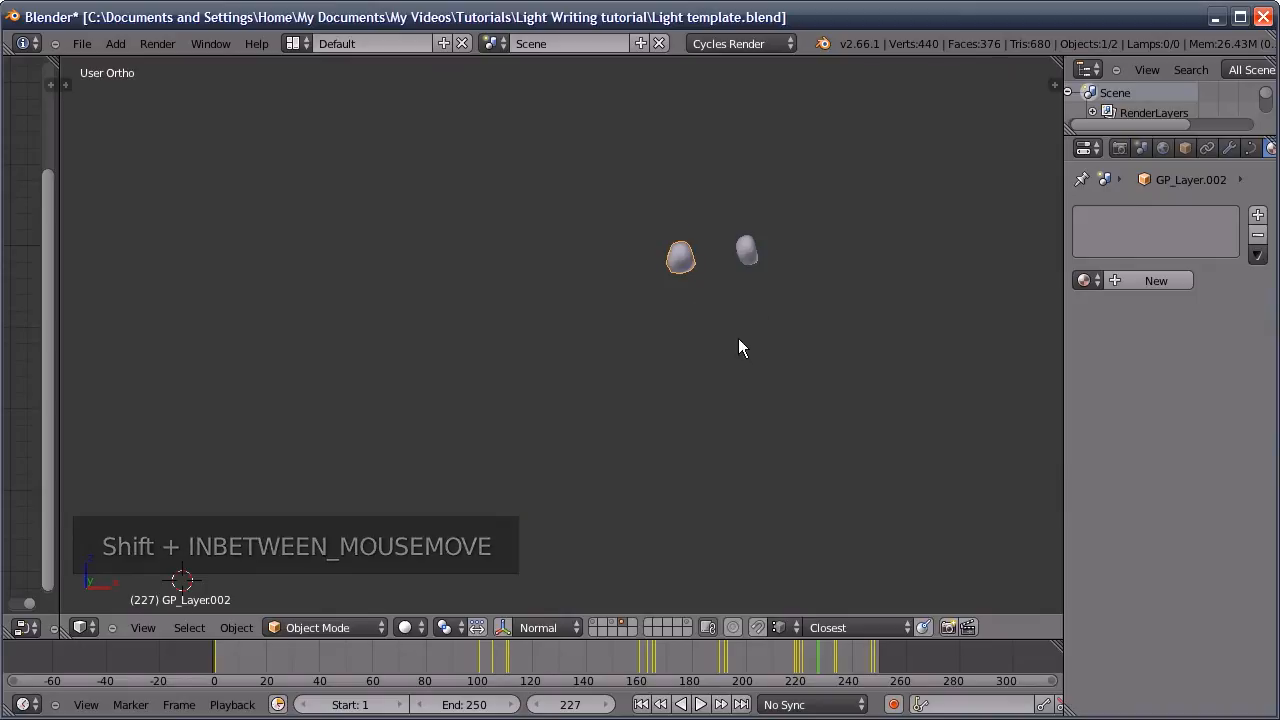
pyautogui.click(1180, 280)
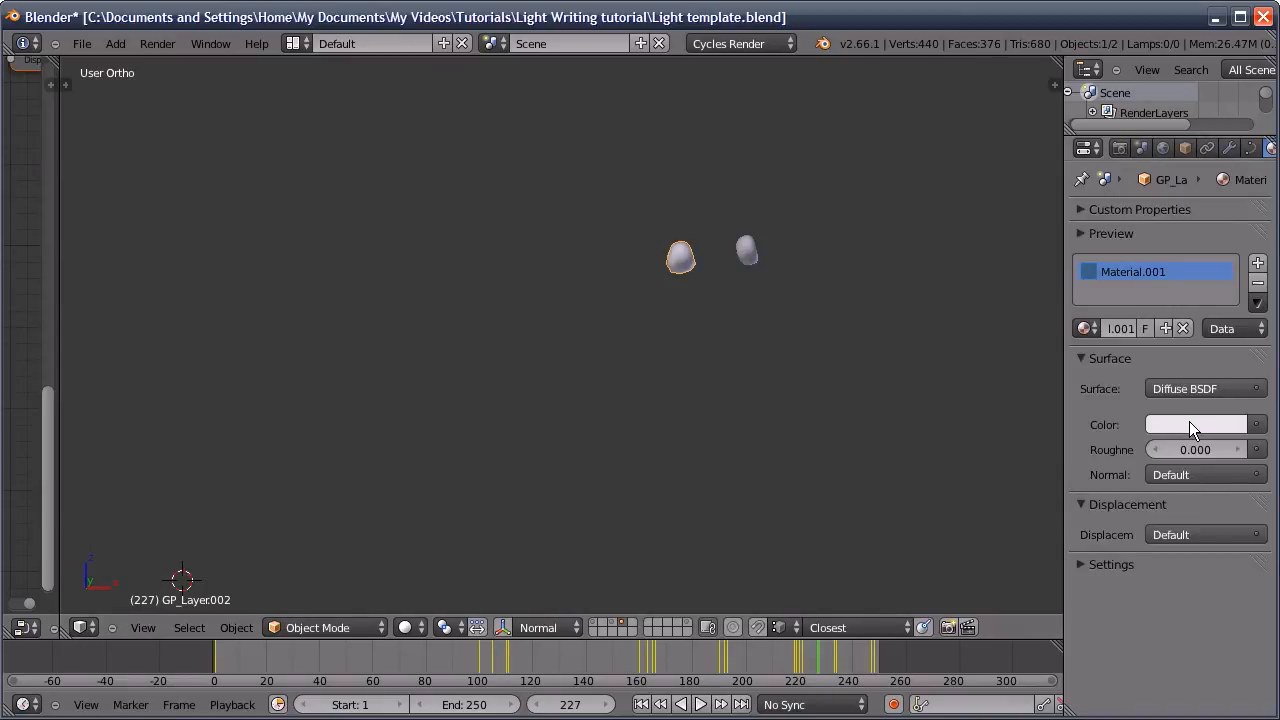
pyautogui.click(1190, 422)
pyautogui.moveTo(1230, 152); pyautogui.dragTo(1234, 109)
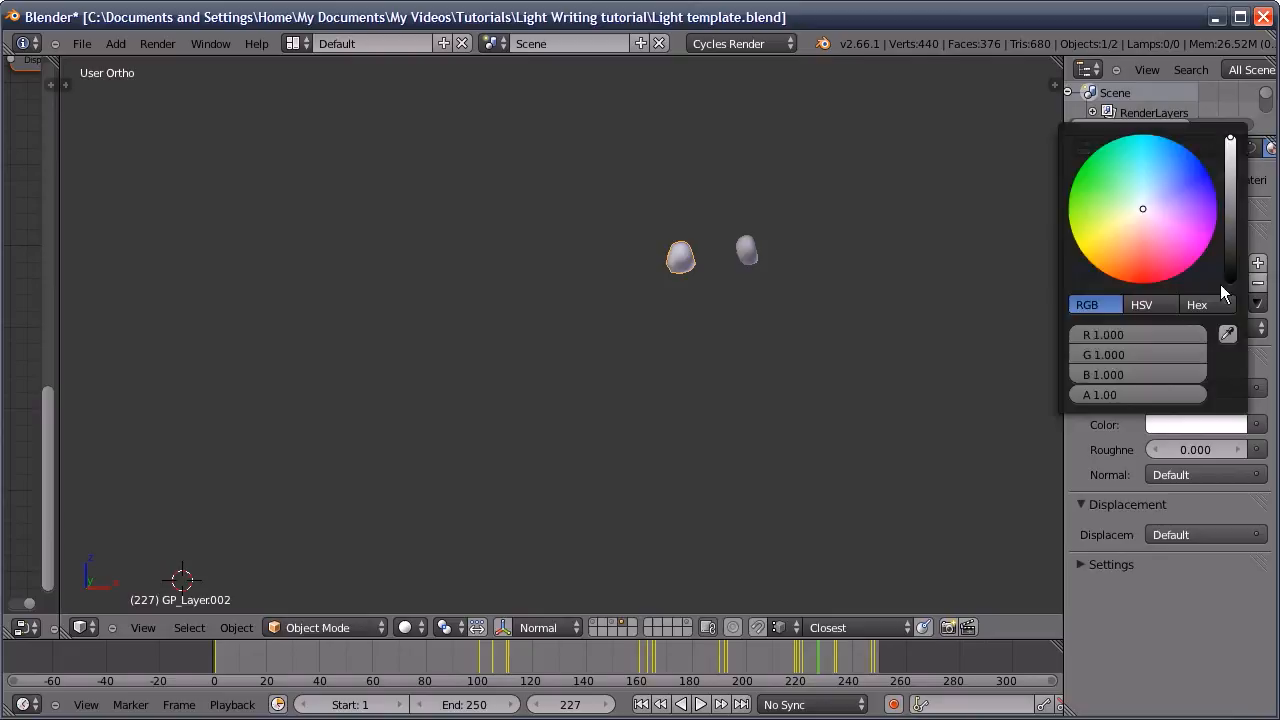
# Give the other tip object, GP_Layer.003, its own new material with a pure white Diffuse color
pyautogui.rightClick(737, 251)
pyautogui.click(1150, 287)
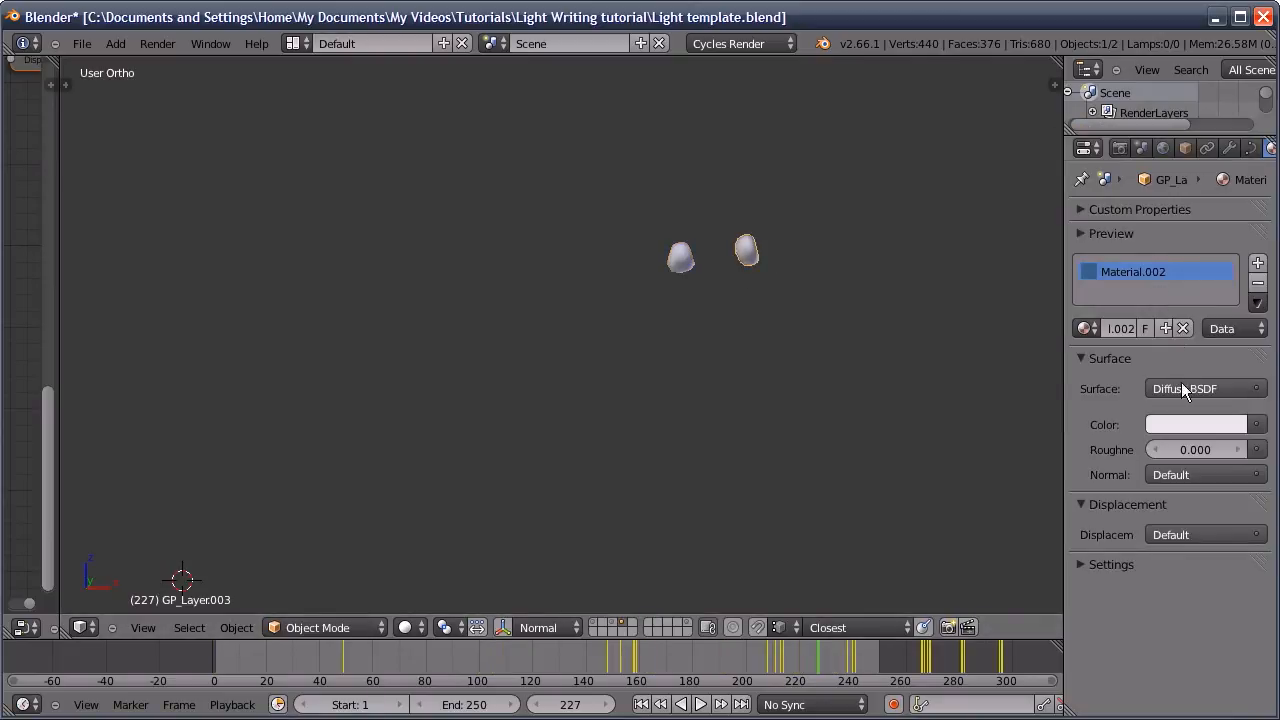
pyautogui.click(1190, 424)
pyautogui.moveTo(1236, 158); pyautogui.dragTo(1234, 112)
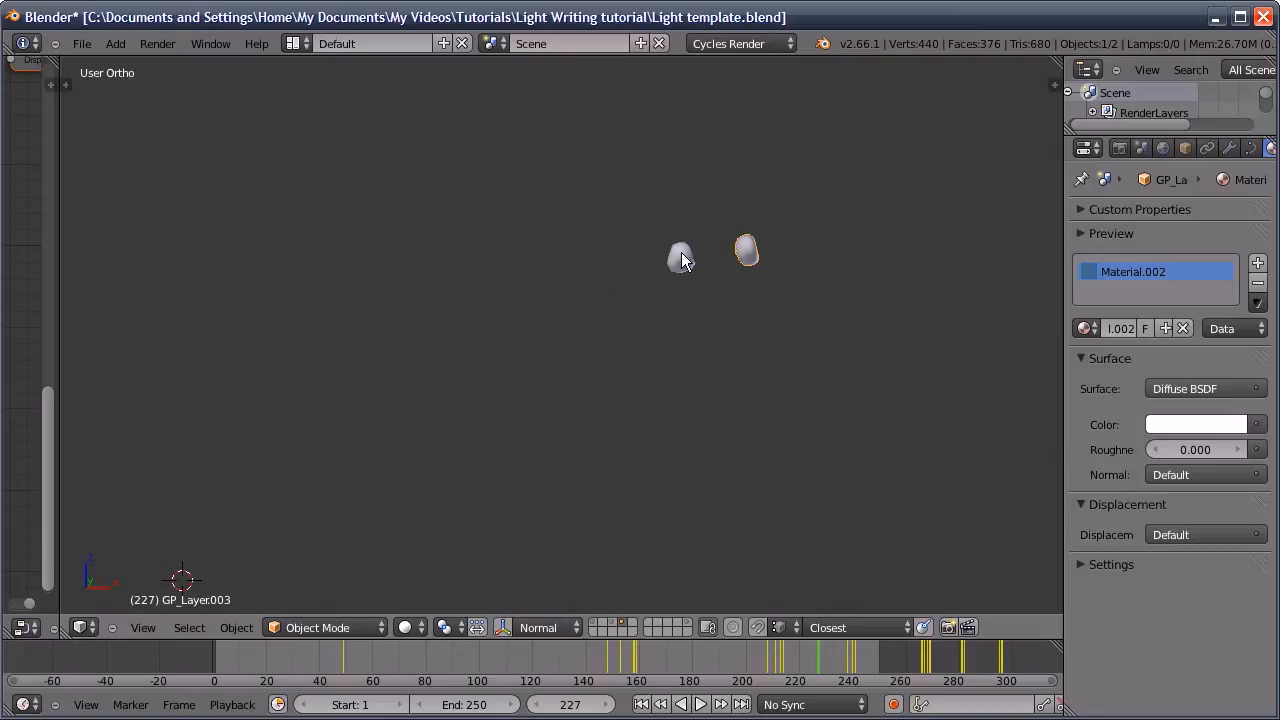
# Return to layer 1, duplicate the GP_Layer curve in place and move the copy to layer 2
pyautogui.press('1')
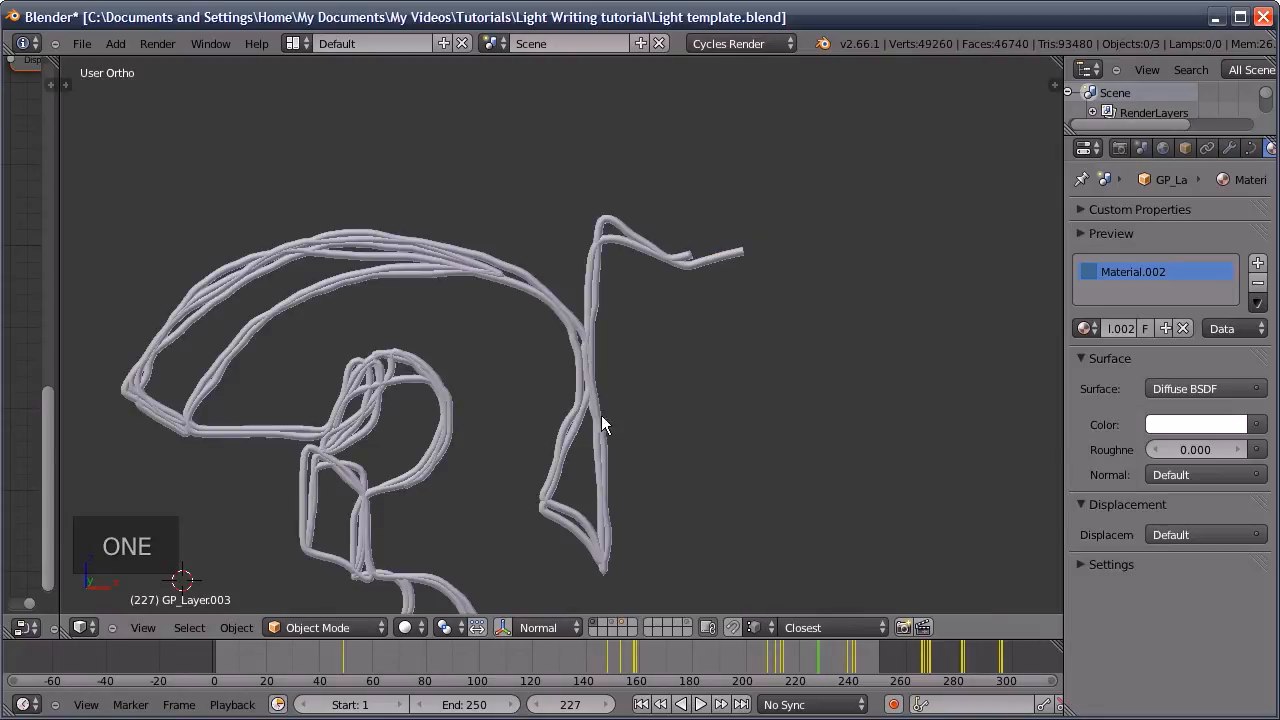
pyautogui.press('t')
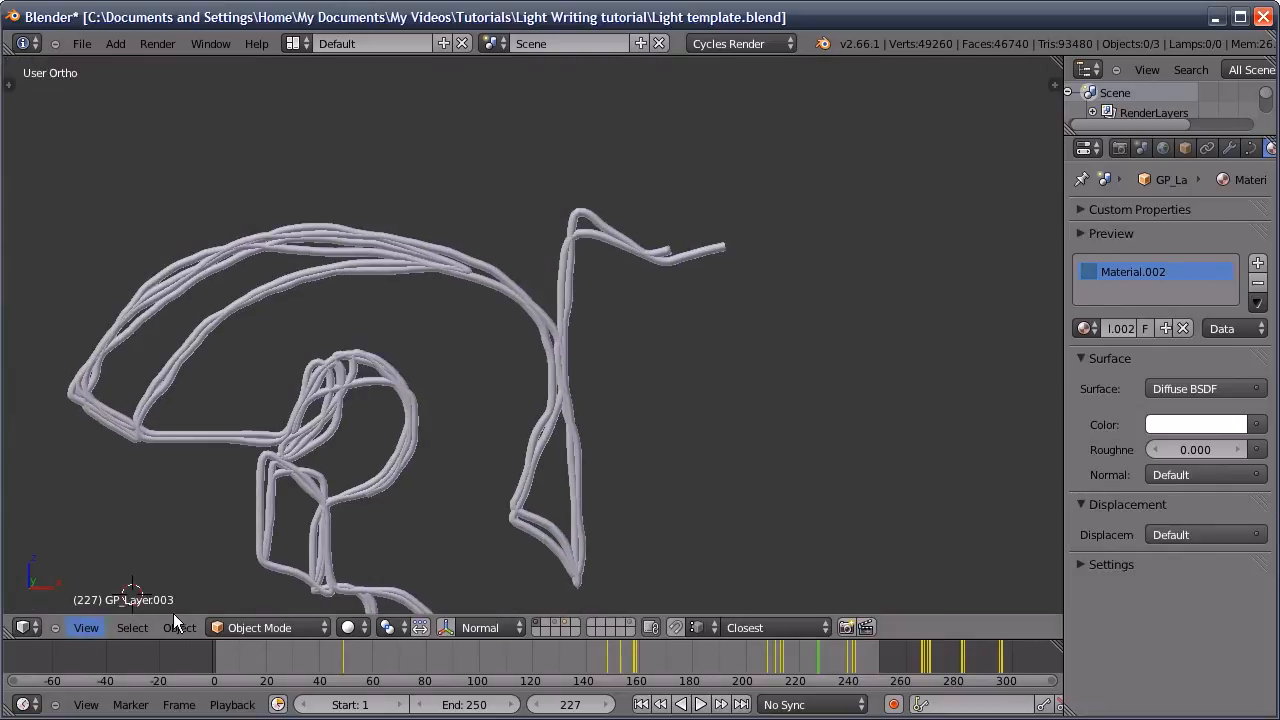
pyautogui.moveTo(391, 485); pyautogui.dragTo(444, 428, button='middle')
pyautogui.rightClick(458, 405)
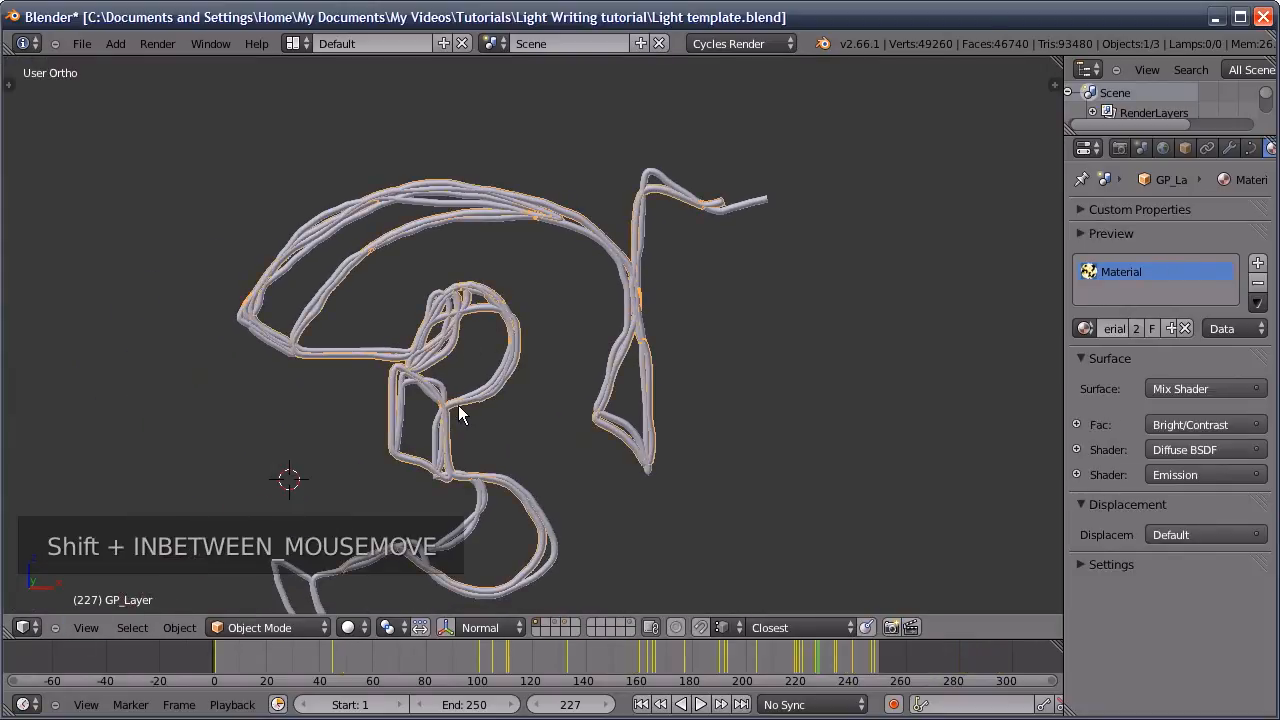
pyautogui.hotkey('shift', 'd')
pyautogui.rightClick(565, 452)
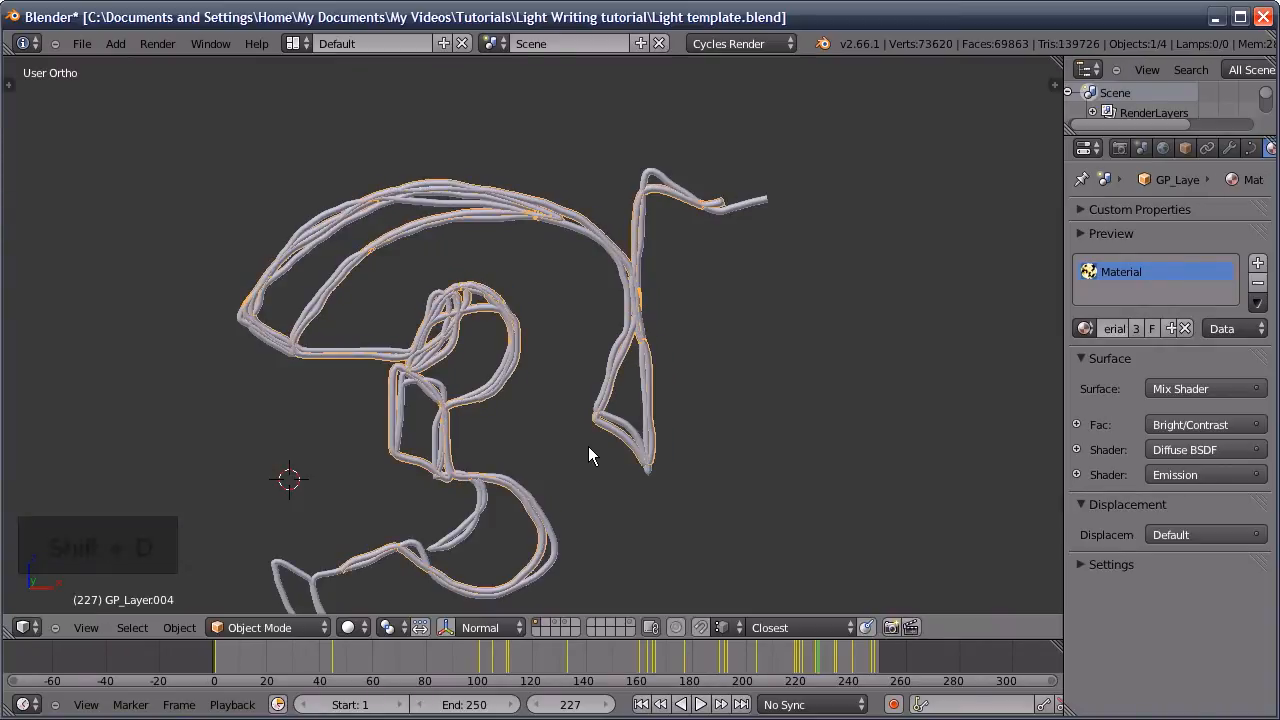
pyautogui.press('m')
pyautogui.press('2')
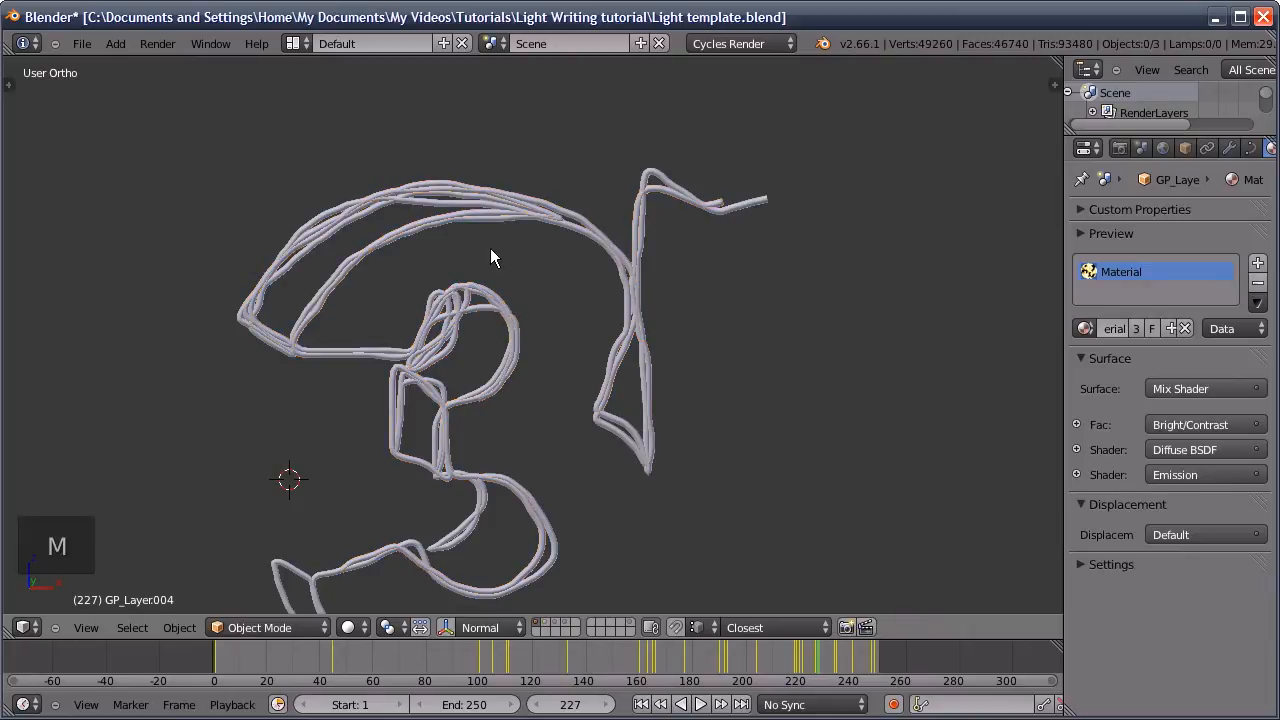
# Show layer 2, clear the duplicate's Start and End Bevel Factor keyframes, and set the factors to 0.000 and 1.000
pyautogui.press('2')
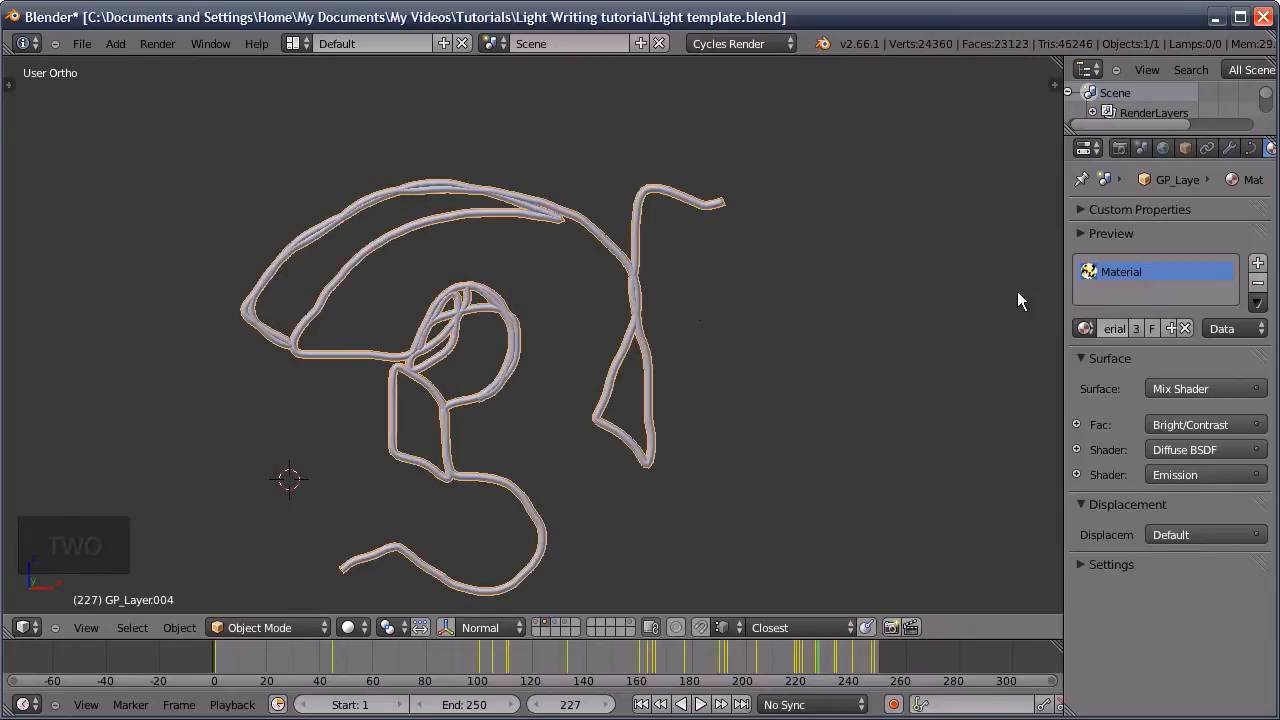
pyautogui.click(1250, 148)
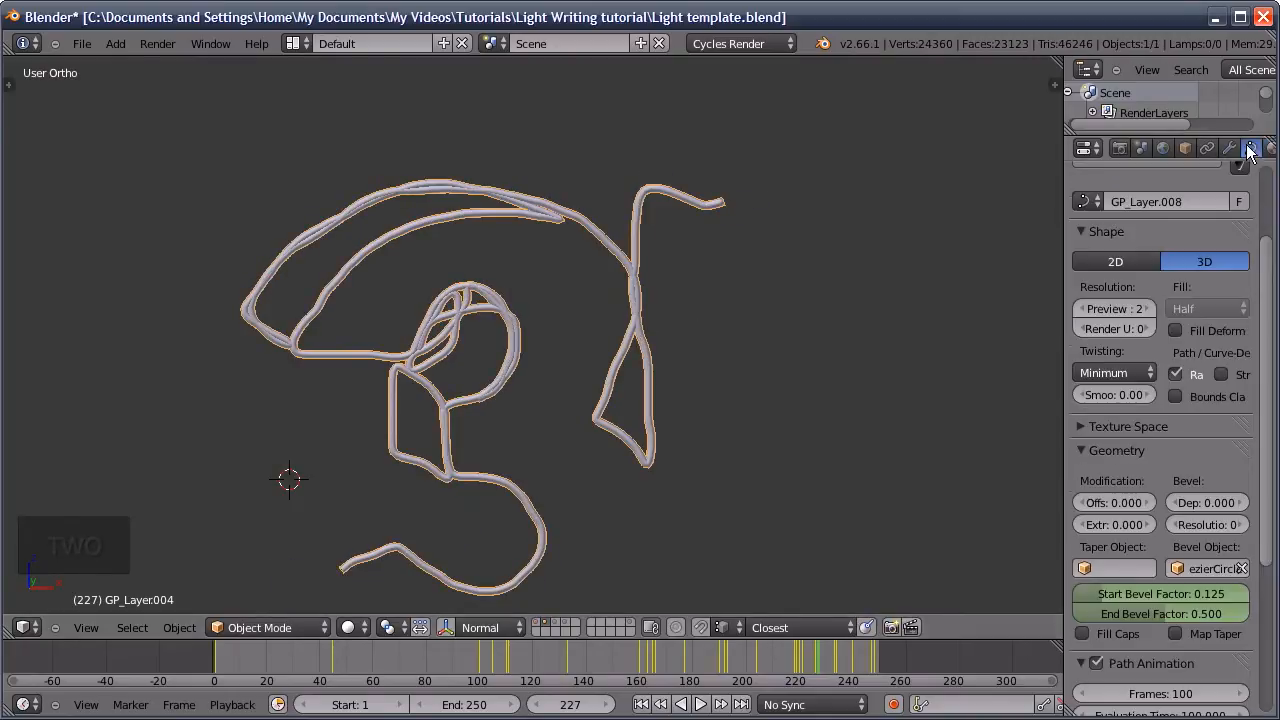
pyautogui.rightClick(1118, 592)
pyautogui.click(1052, 496)
pyautogui.rightClick(1129, 612)
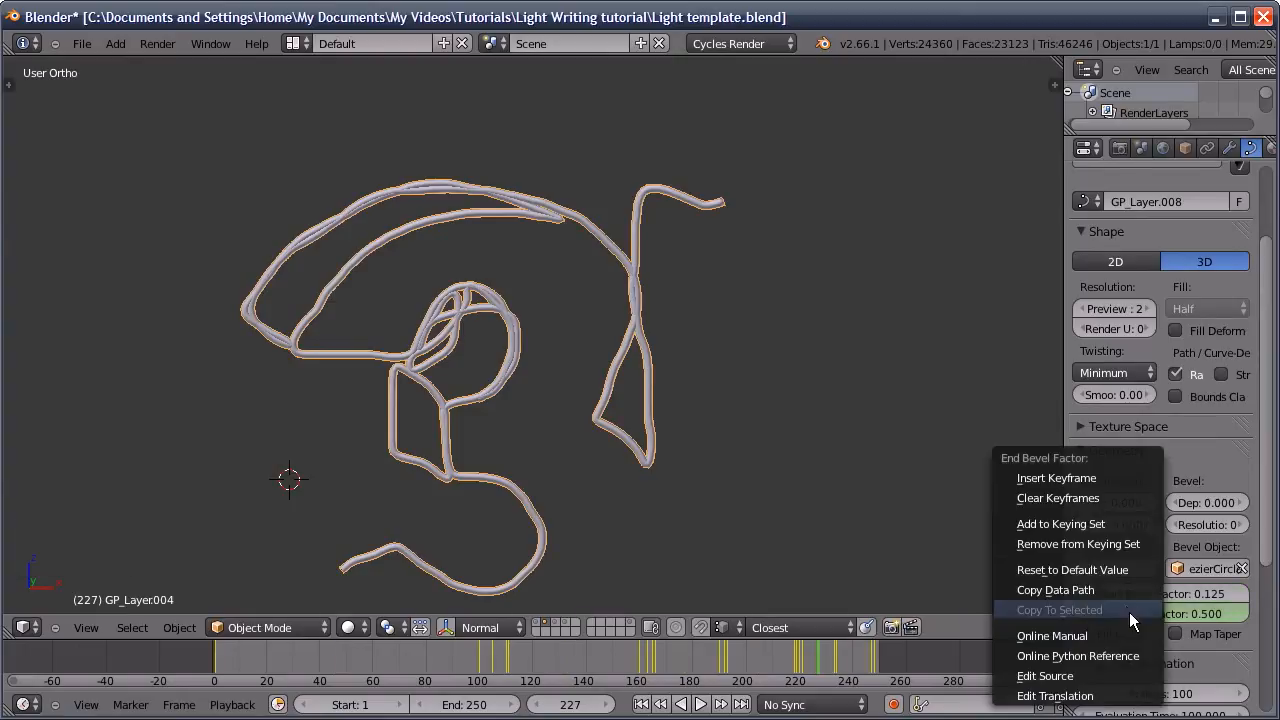
pyautogui.click(1074, 502)
pyautogui.moveTo(1109, 591); pyautogui.dragTo(1257, 610)
# Make the duplicate curve's material a single-user copy so it is independent of the animated curves
pyautogui.scroll(-2, 809, 419)
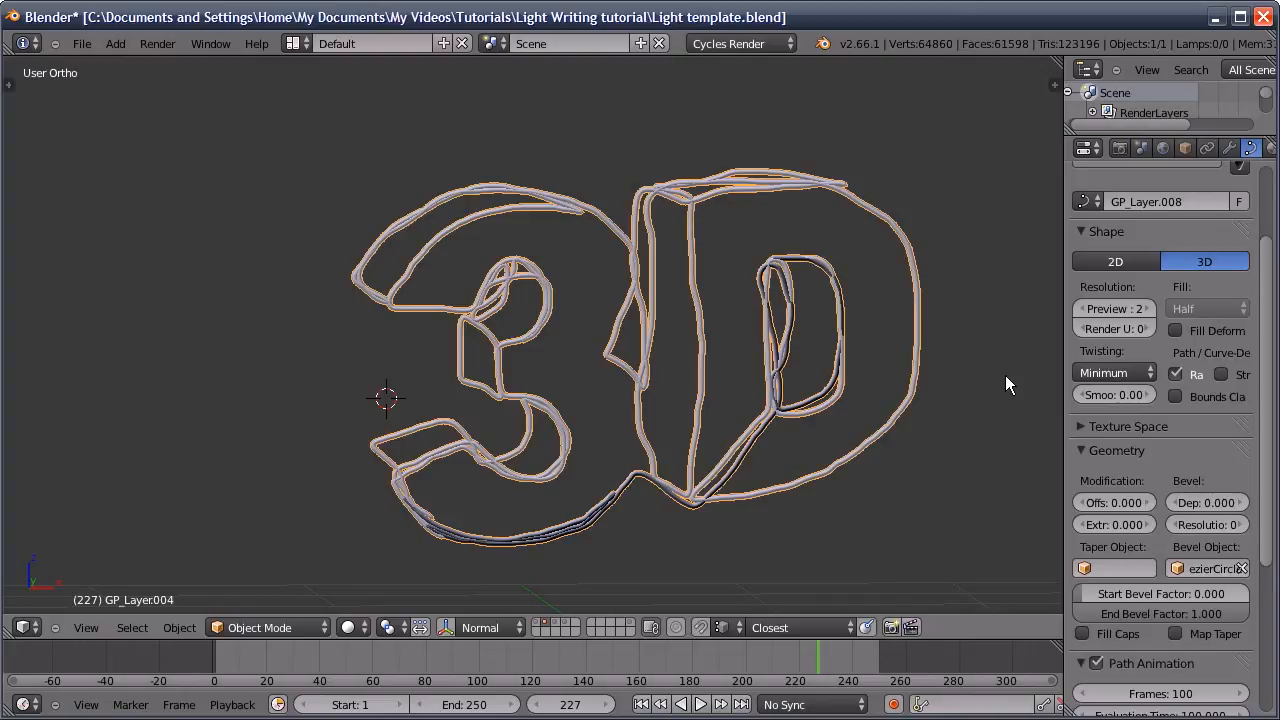
pyautogui.hscroll(3, 1205, 150)
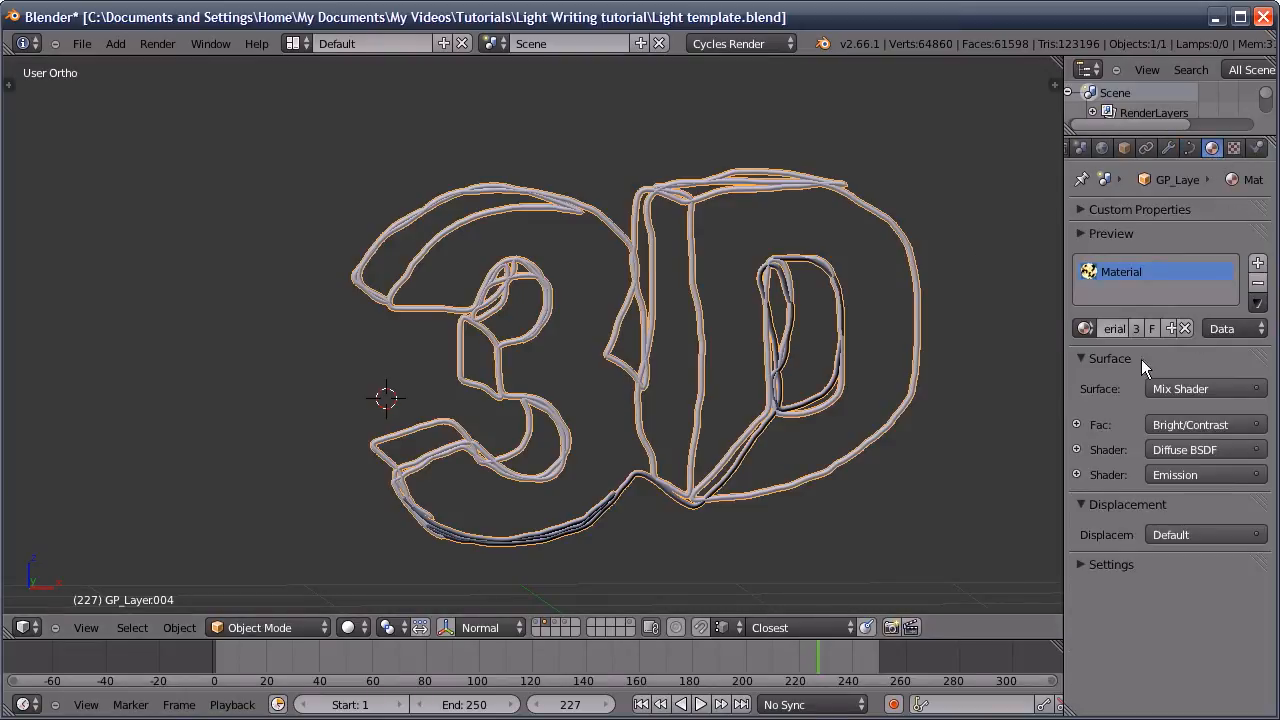
pyautogui.click(1137, 328)
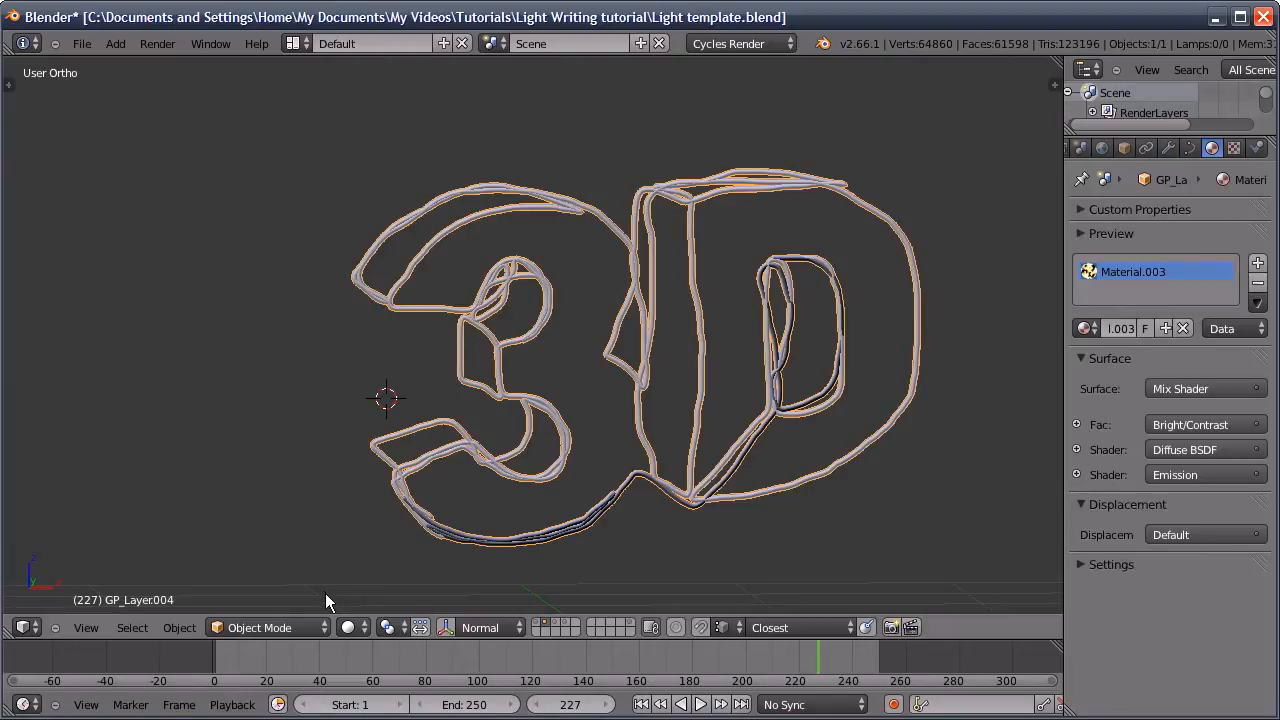
# Show layer 1, scrub through the light-writing animation and set the current frame to 100
pyautogui.press('2')
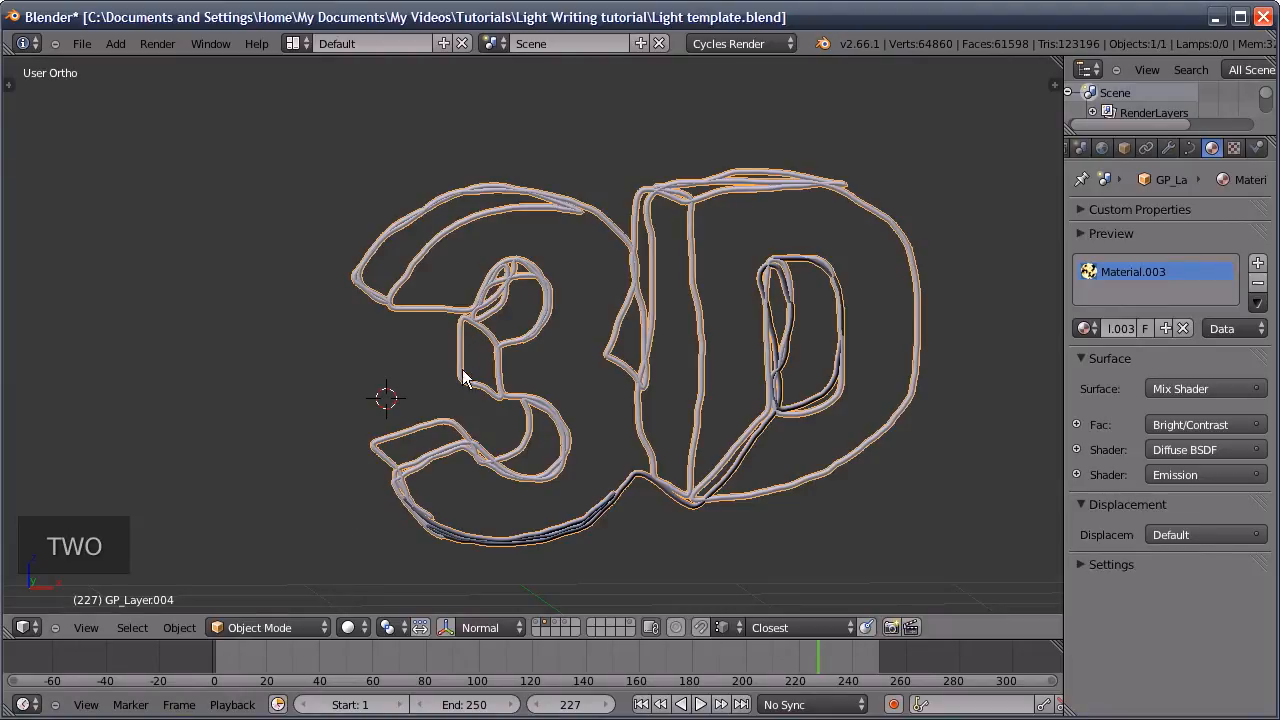
pyautogui.press('1')
pyautogui.moveTo(250, 656)
pyautogui.mouseDown()
pyautogui.moveTo(429, 647)
pyautogui.moveTo(412, 647)
pyautogui.mouseUp()
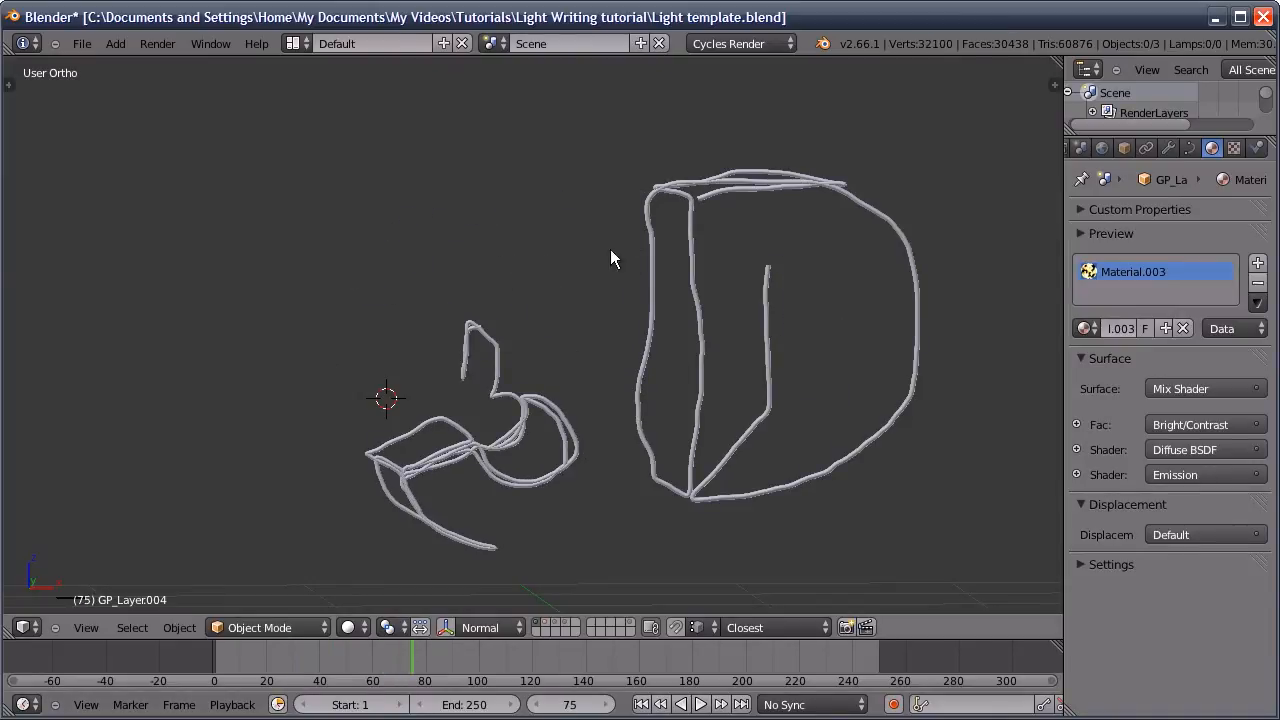
pyautogui.moveTo(231, 658)
pyautogui.mouseDown()
pyautogui.moveTo(291, 641)
pyautogui.moveTo(375, 643)
pyautogui.moveTo(467, 668)
pyautogui.mouseUp()
pyautogui.press('Right')
pyautogui.press('Right')
pyautogui.press('Right')
pyautogui.press('Right')
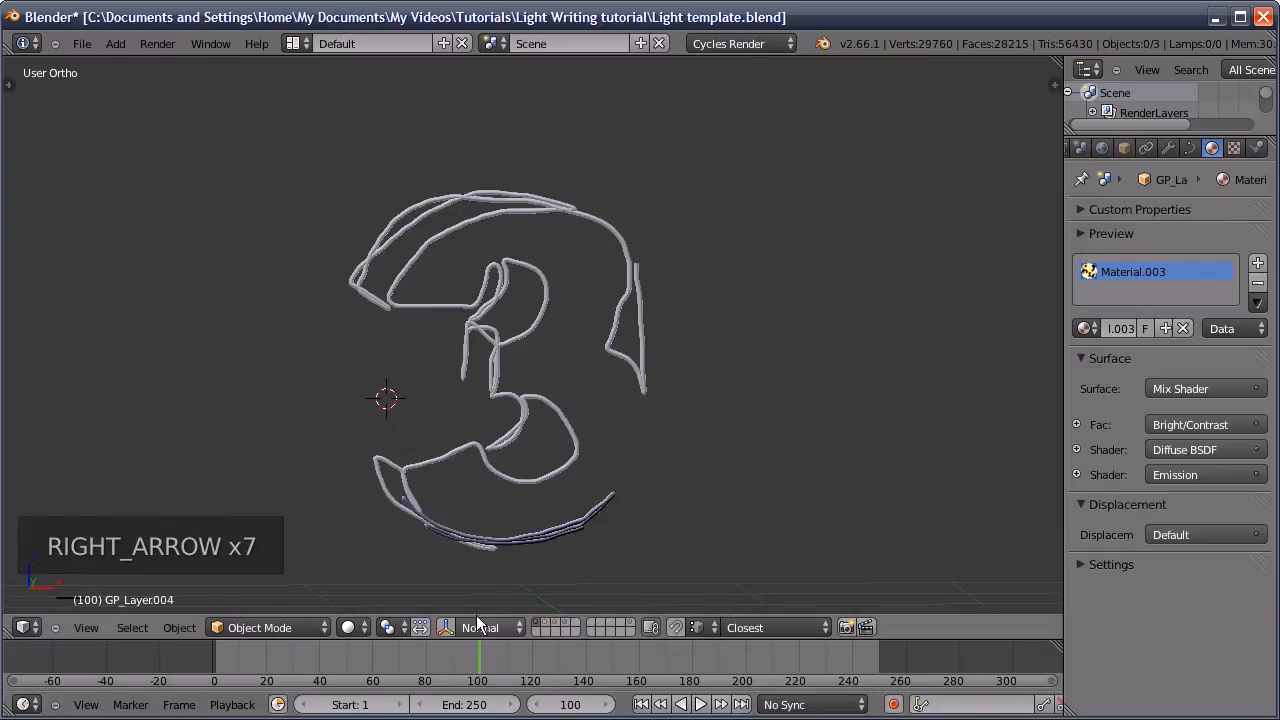
# Open the layer 2 curve's material in the Node Editor and keyframe its Emission strength at 0 on frame 100
pyautogui.press('2')
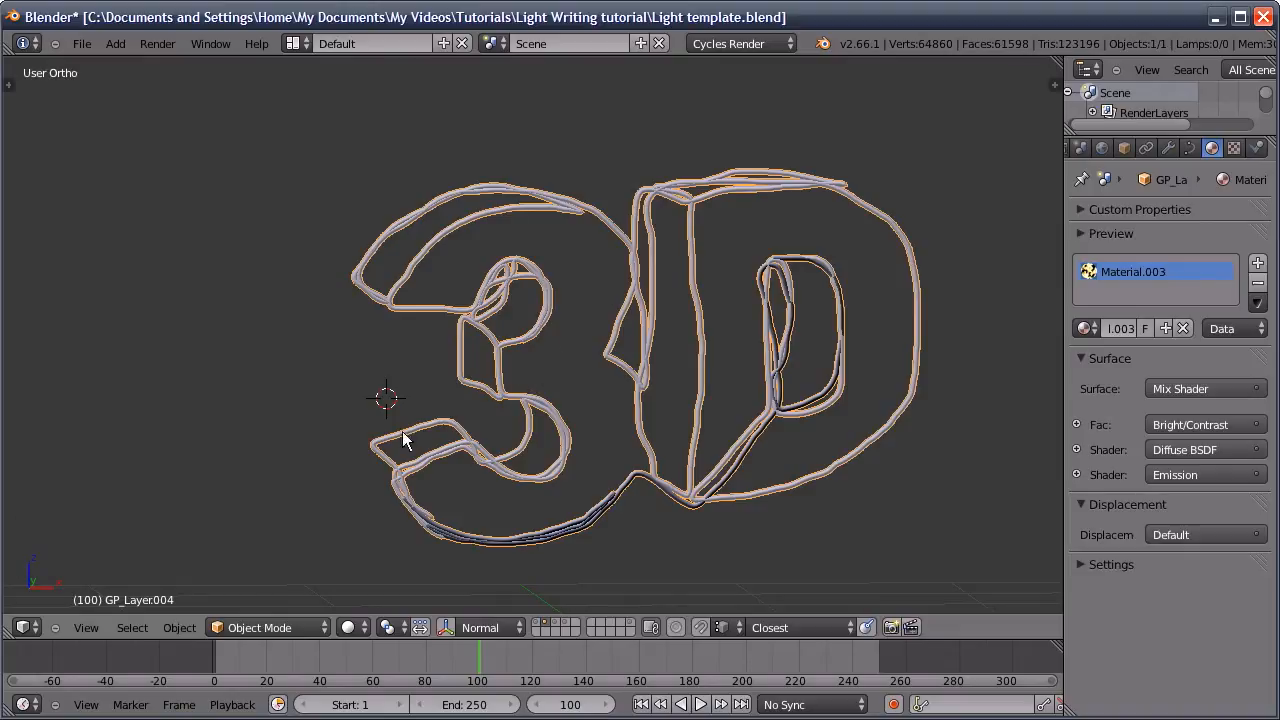
pyautogui.click(24, 627)
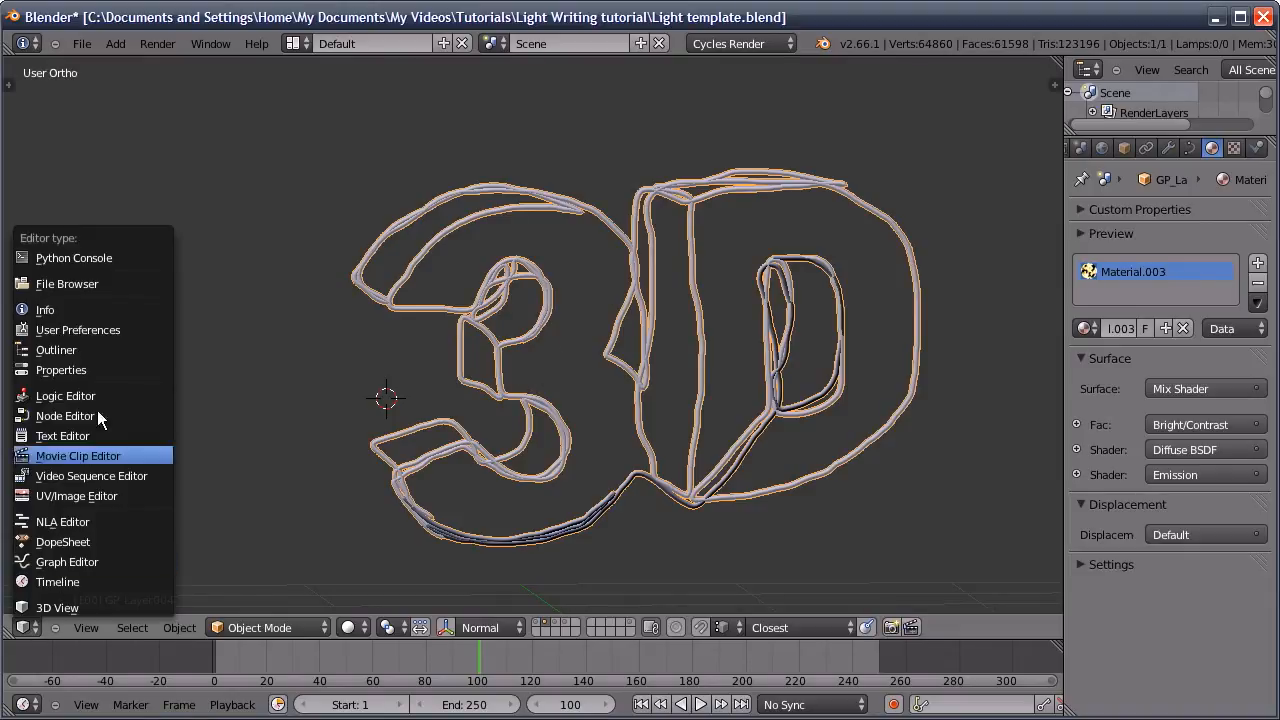
pyautogui.click(92, 412)
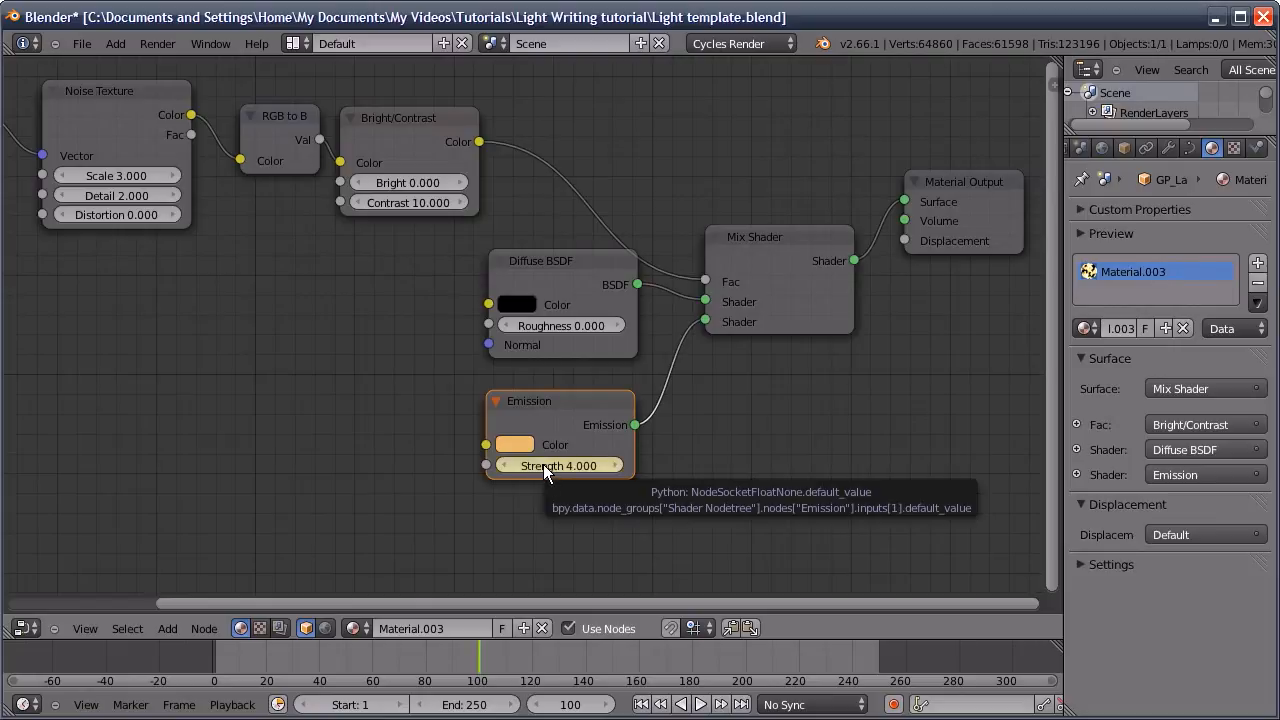
pyautogui.moveTo(557, 466); pyautogui.dragTo(496, 466)
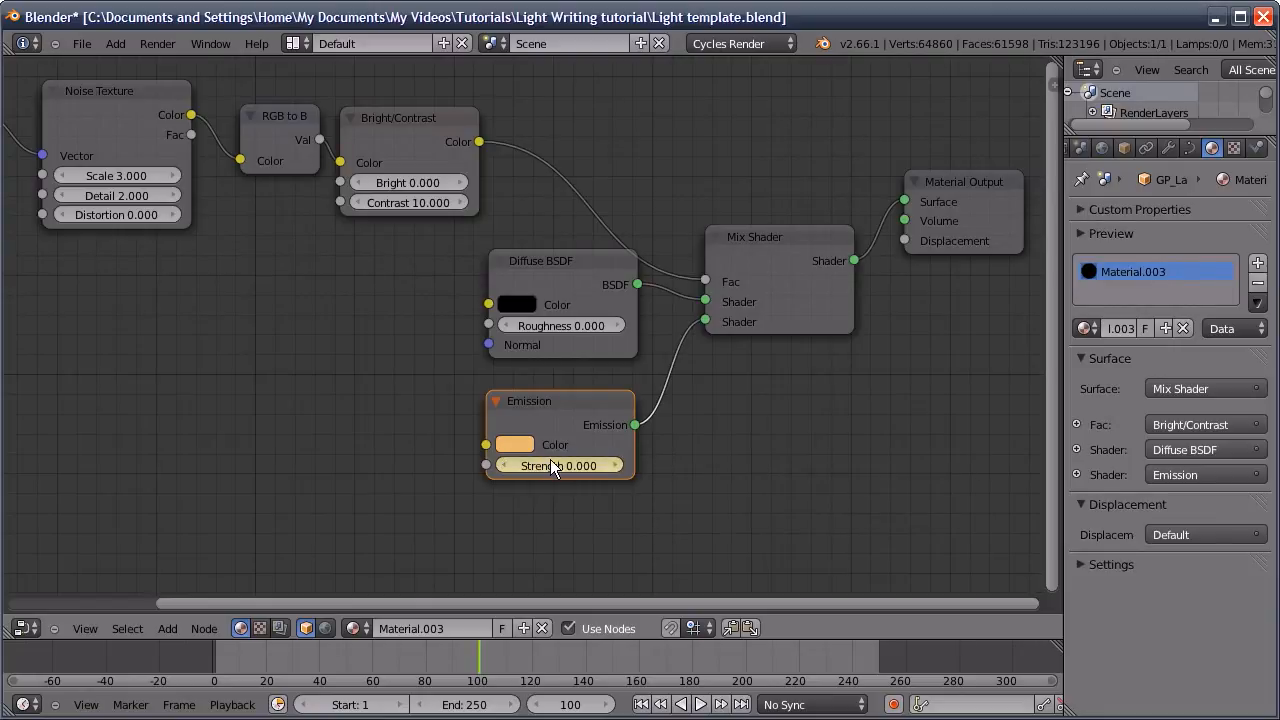
# Go to frame 120, set the Emission strength to 4 and insert a keyframe for it
pyautogui.moveTo(486, 666); pyautogui.dragTo(531, 668)
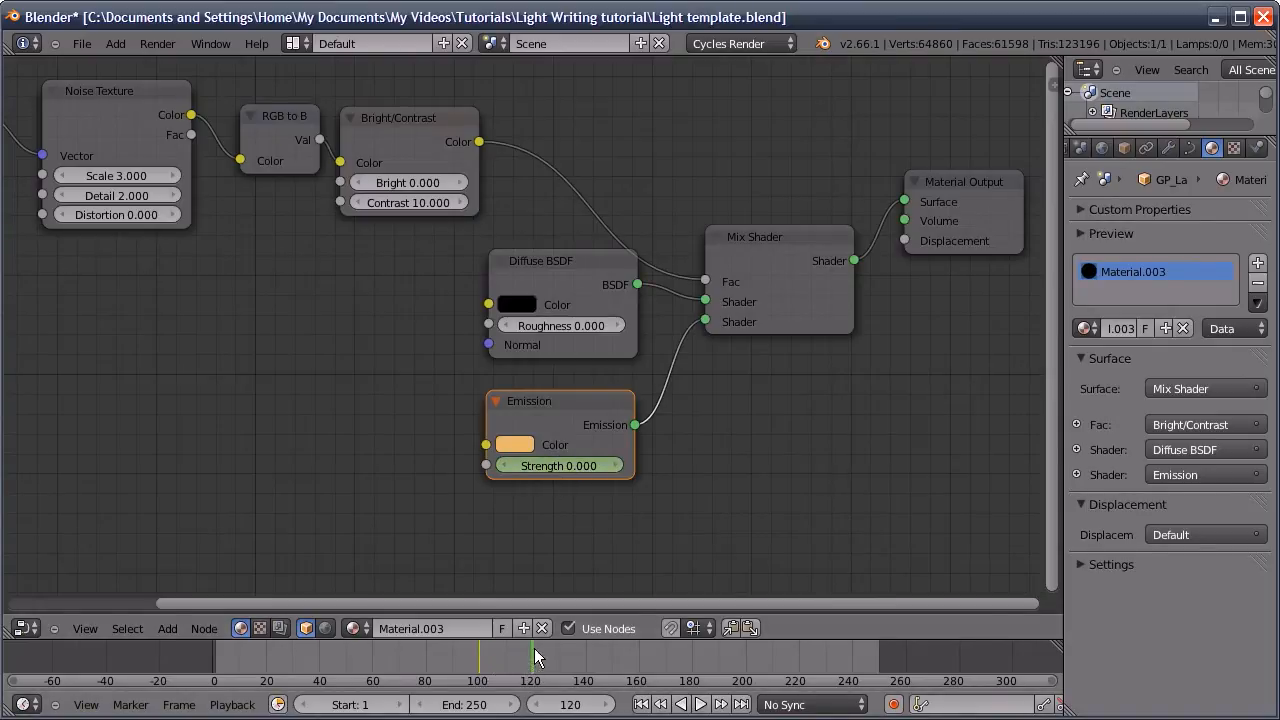
pyautogui.click(557, 466)
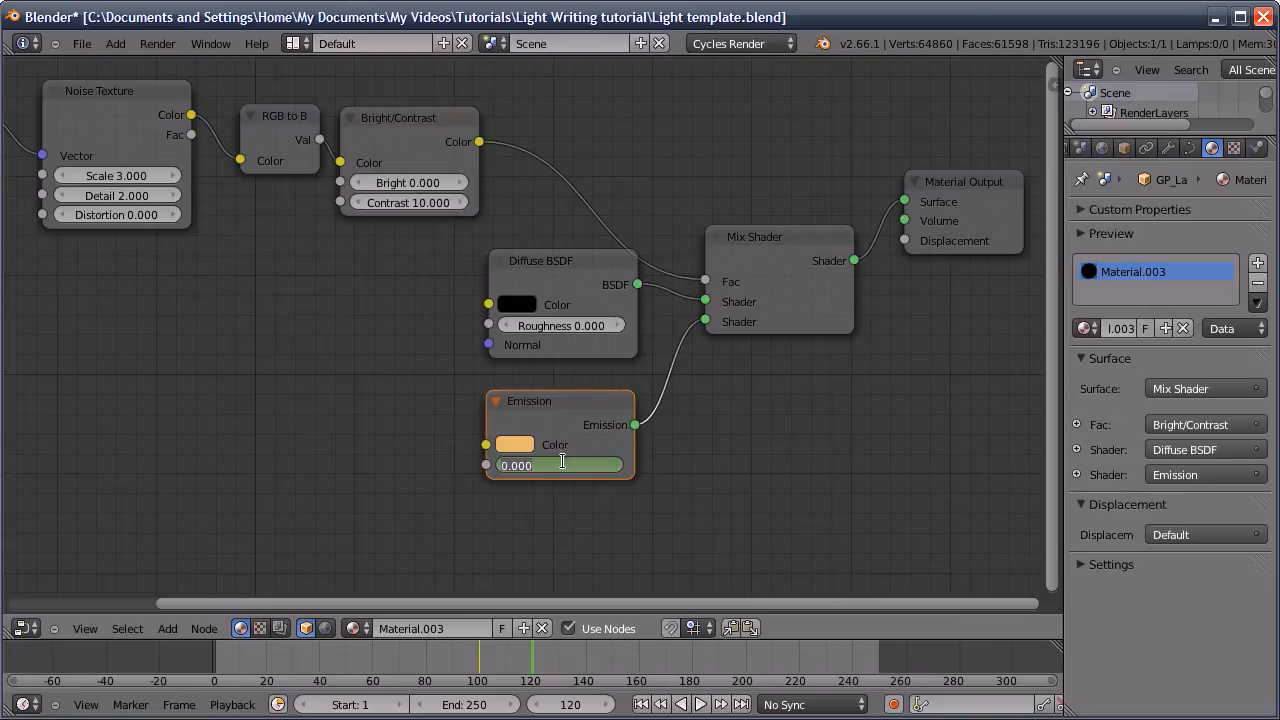
pyautogui.write('4')
pyautogui.press('Return')
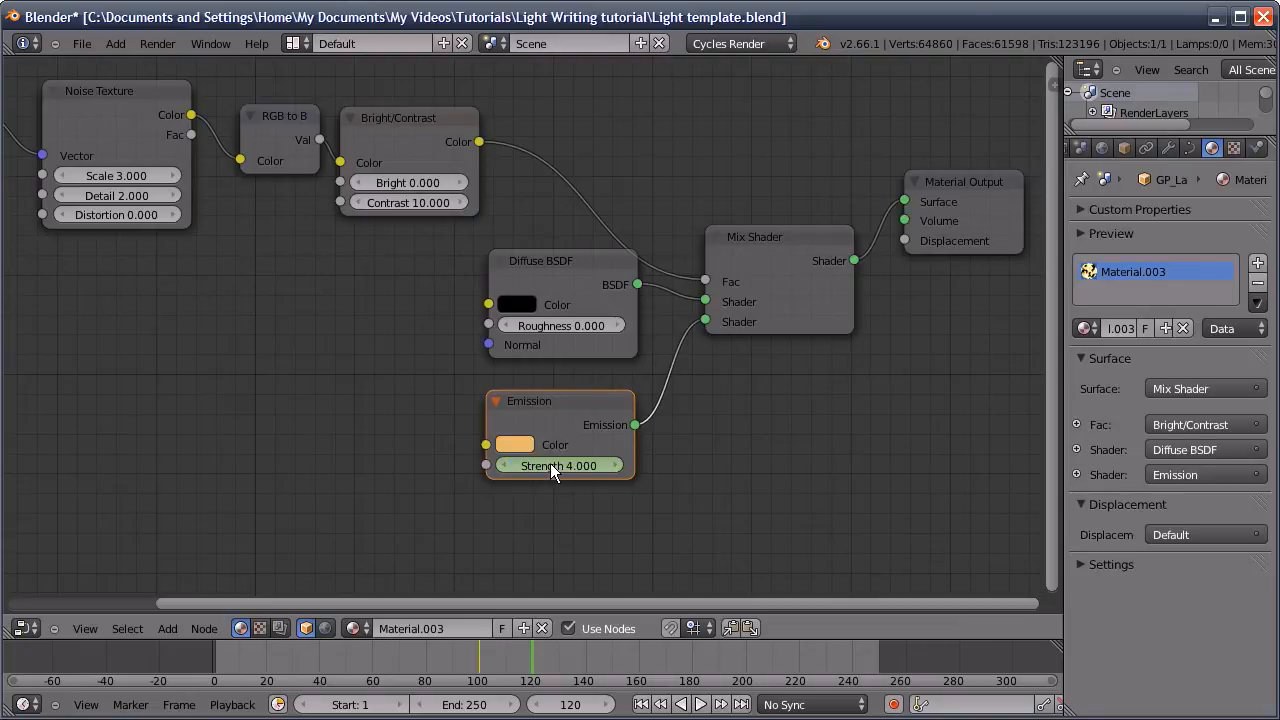
pyautogui.press('i')
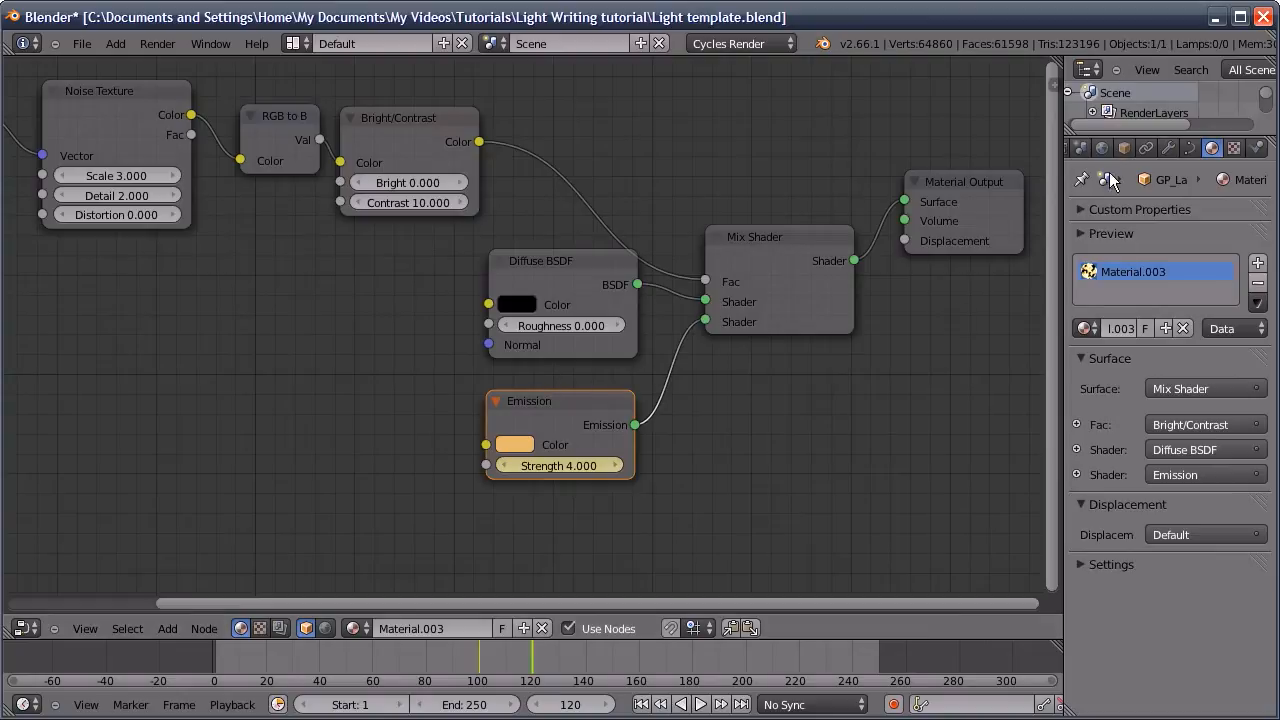
# Enlarge the Outliner so that the scene's object list can be read
pyautogui.moveTo(1083, 145); pyautogui.dragTo(1083, 317)
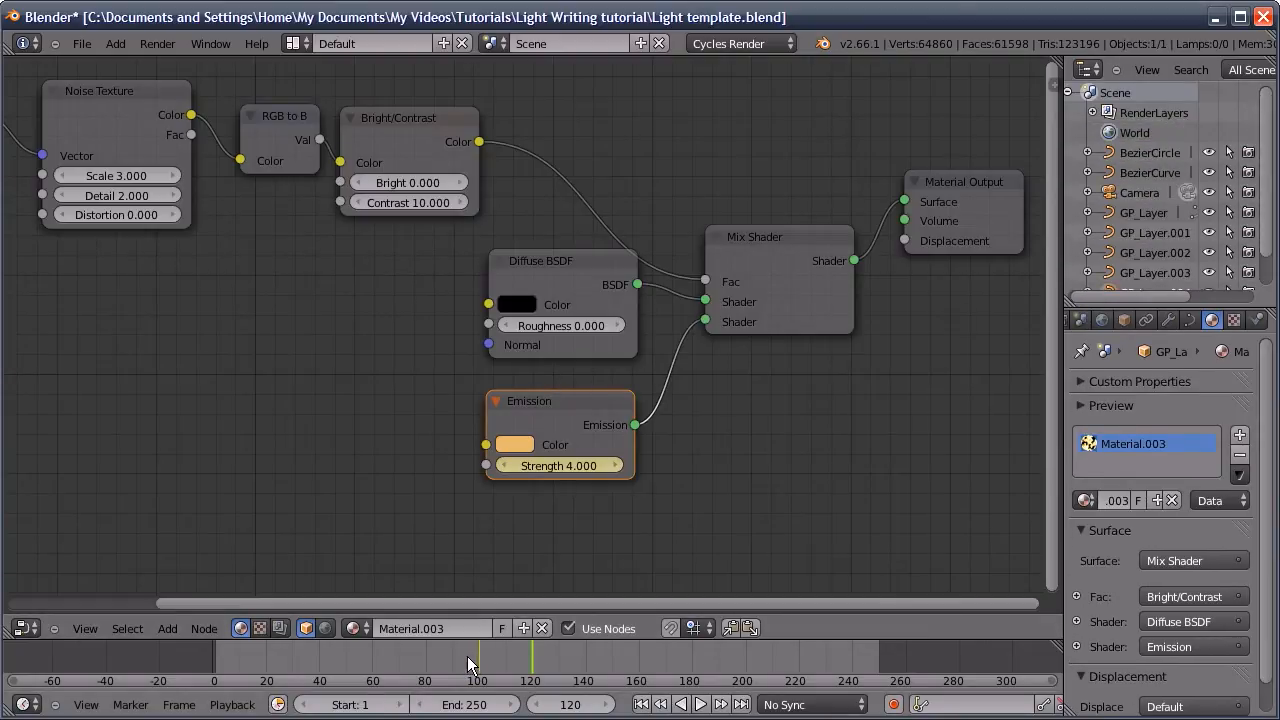
# On frame 100, keyframe GP_Layer.004 as visible and renderable in the Outliner
pyautogui.scroll(-2, 1150, 85)
pyautogui.moveTo(1170, 190)
pyautogui.mouseDown(button='middle')
pyautogui.moveTo(1143, 197)
pyautogui.moveTo(1154, 197)
pyautogui.mouseUp(button='middle')
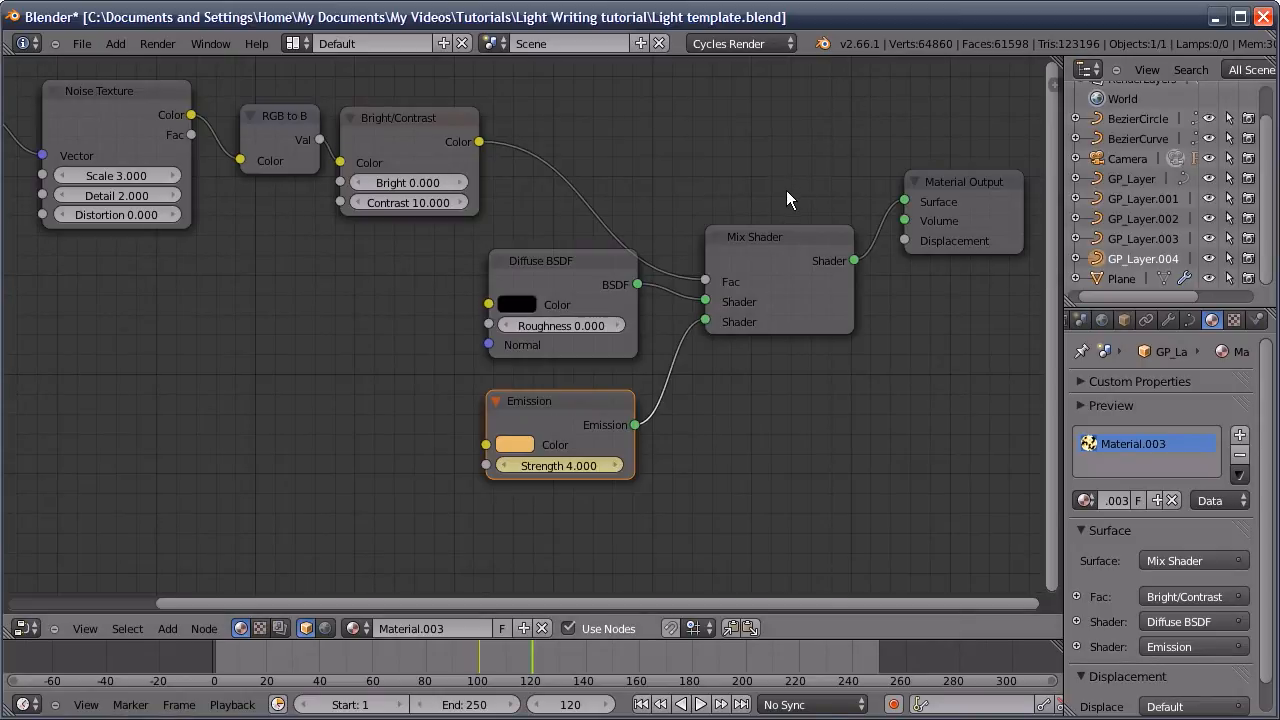
pyautogui.click(477, 670)
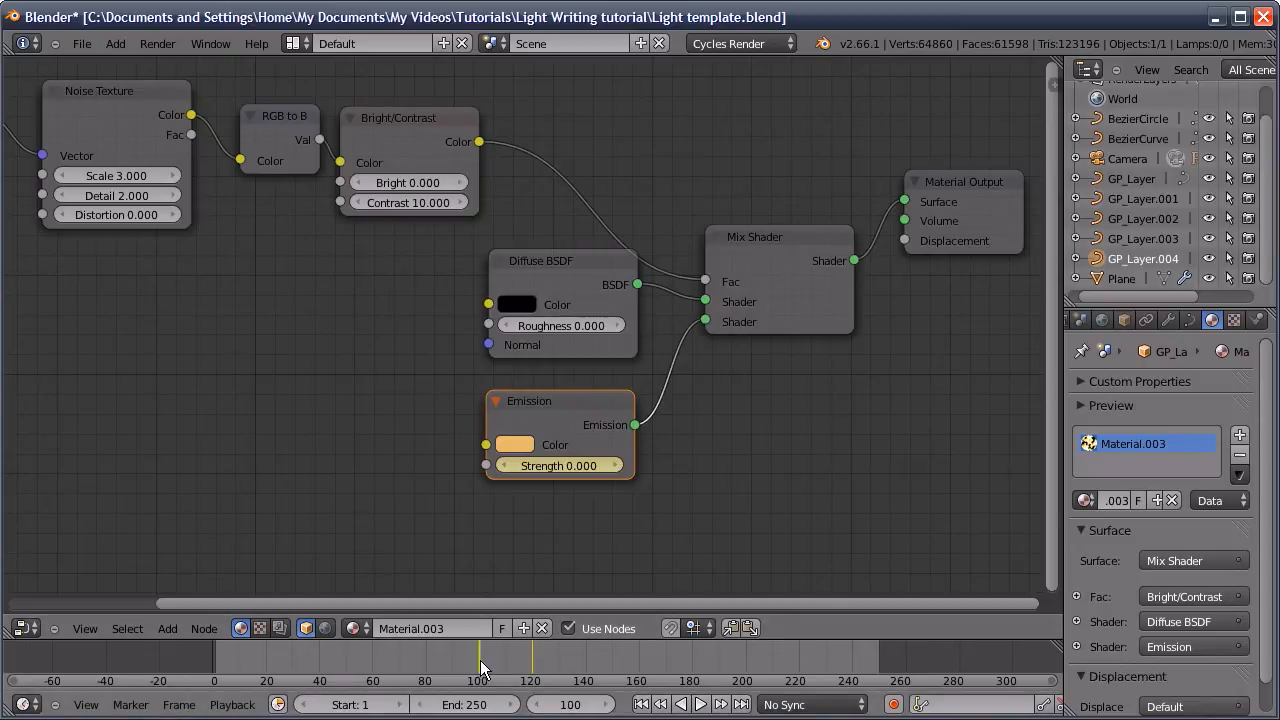
pyautogui.press('Right')
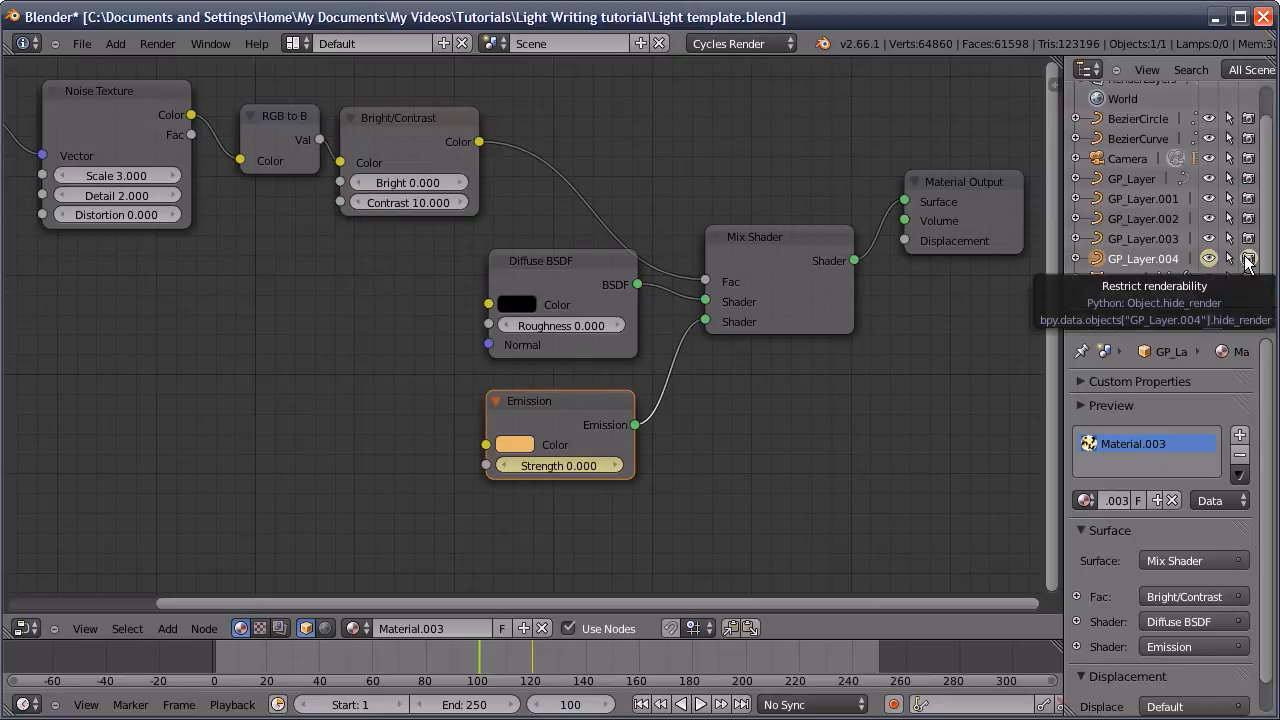
# On frame 99, turn off GP_Layer.004's visibility and renderability, keyframe both, and check the switch by moving to frame 102
pyautogui.press('Left')
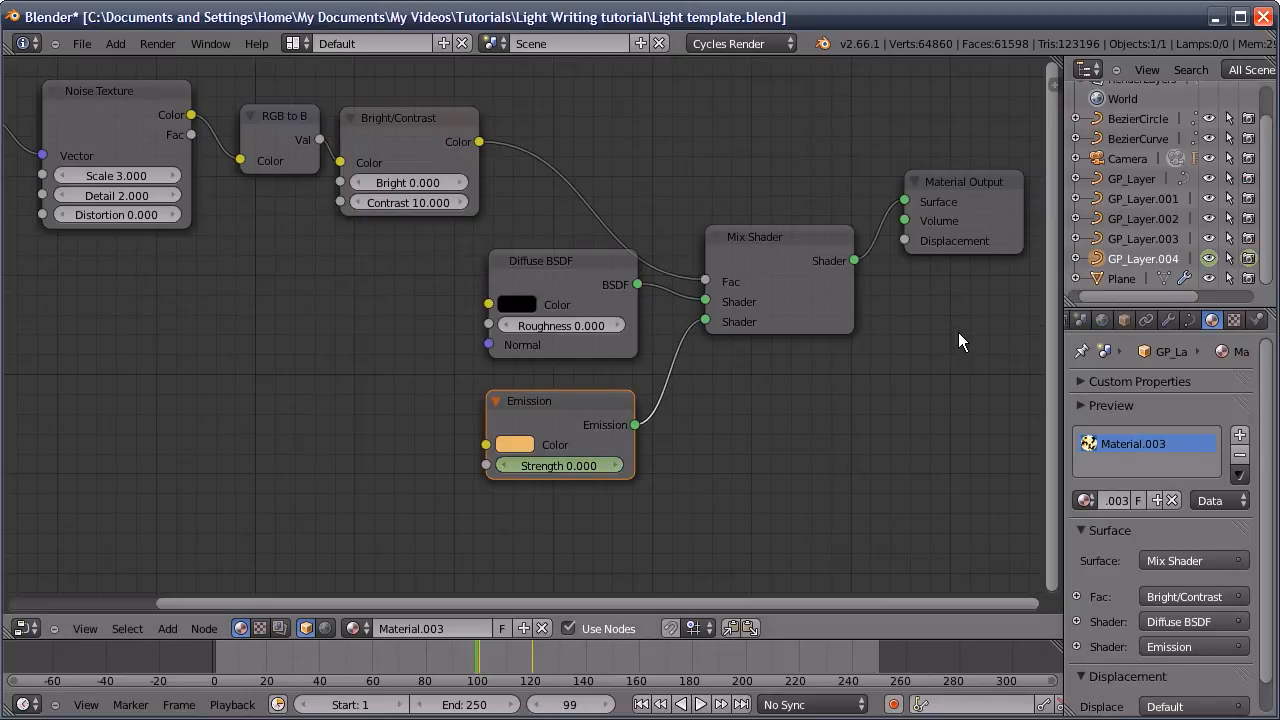
pyautogui.click(1208, 258)
pyautogui.click(1247, 259)
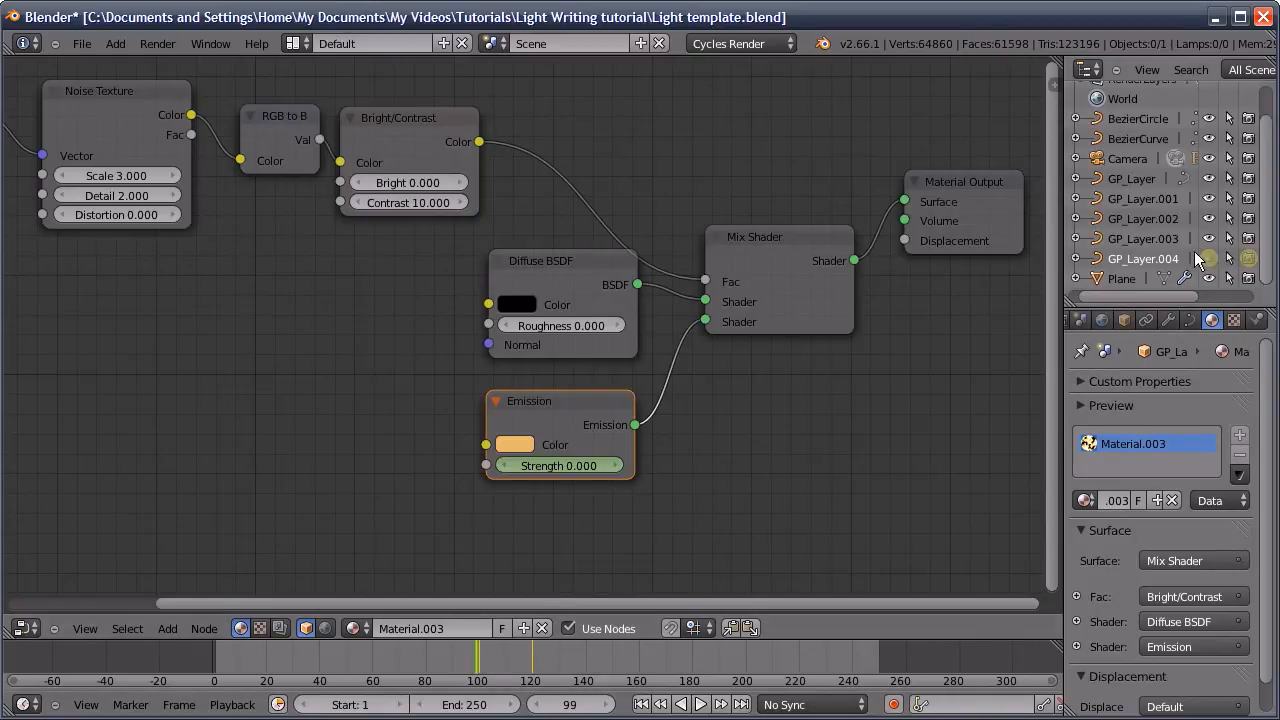
pyautogui.moveTo(471, 666); pyautogui.dragTo(482, 670)
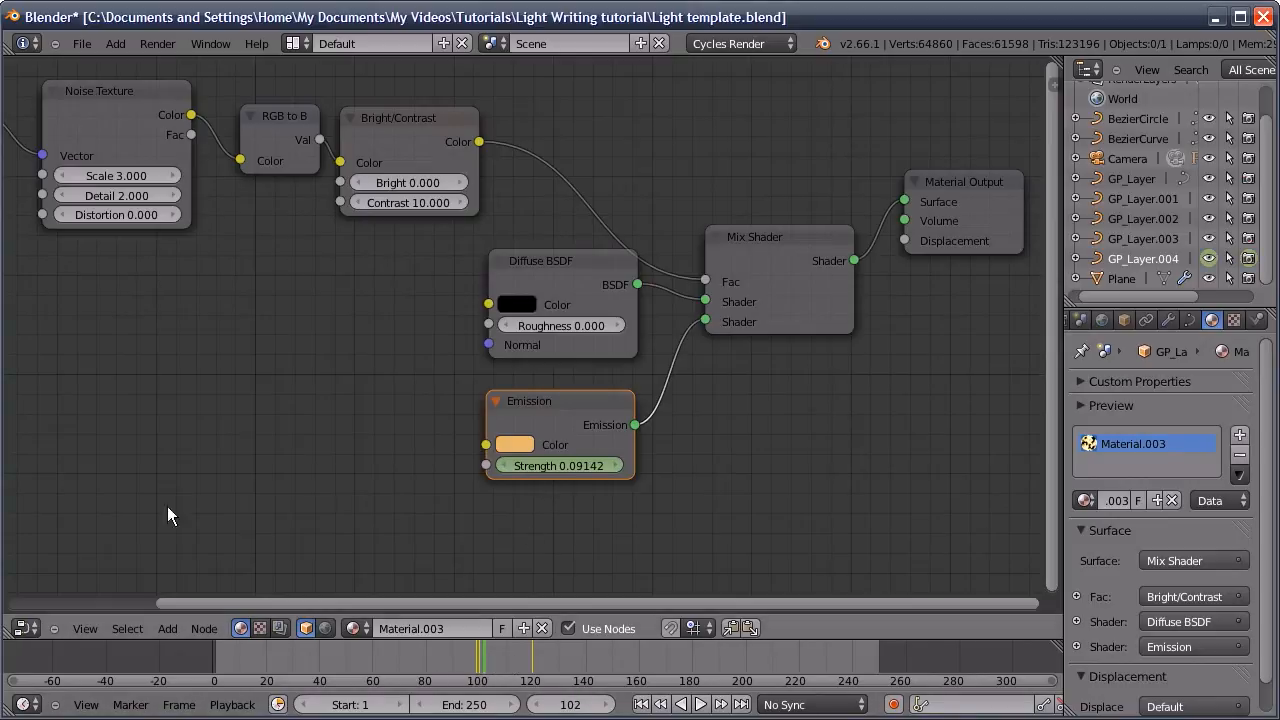
# Return from the Node Editor to the 3D View and rename the existing render layer to Main
pyautogui.click(26, 628)
pyautogui.click(51, 603)
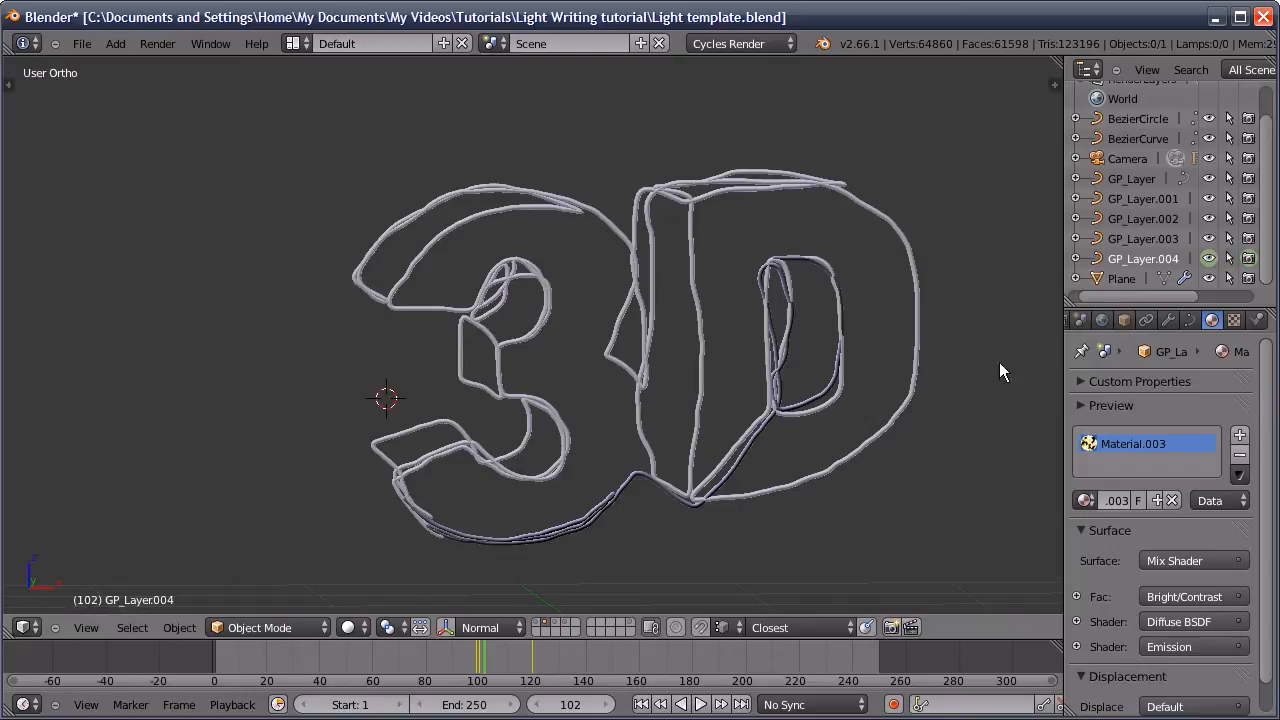
pyautogui.click(1082, 318)
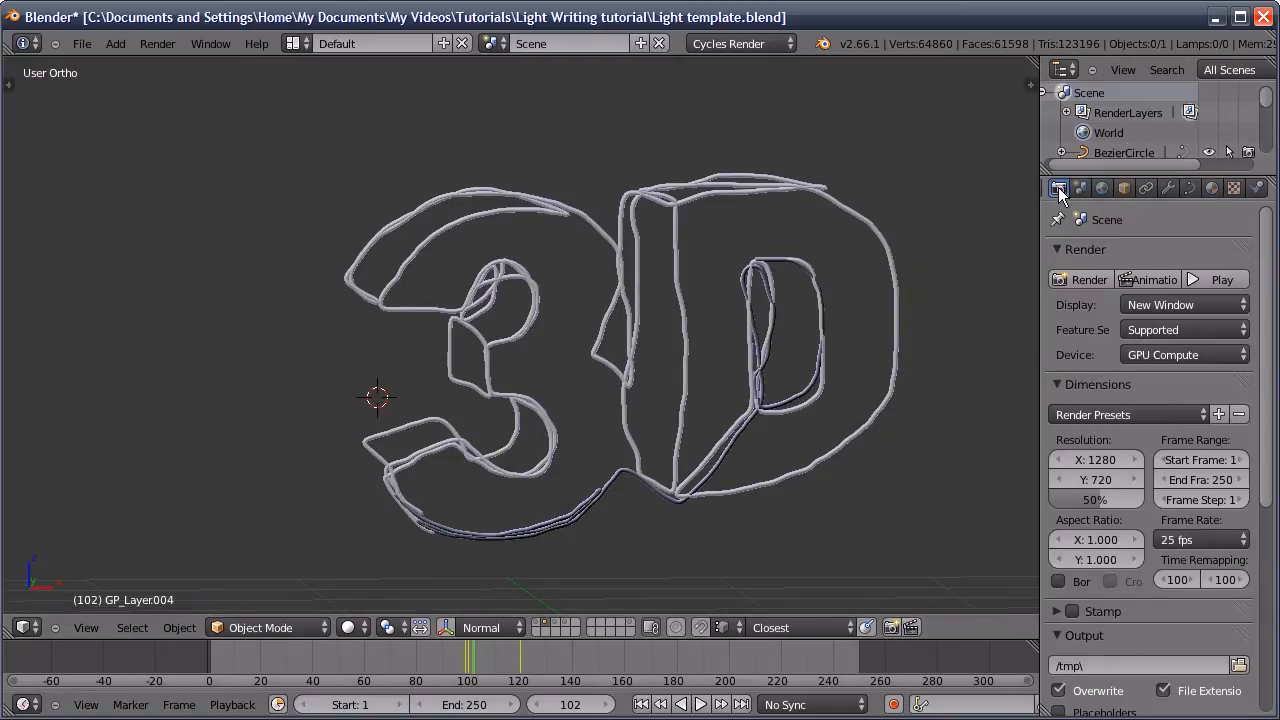
pyautogui.scroll(-9, 1088, 398)
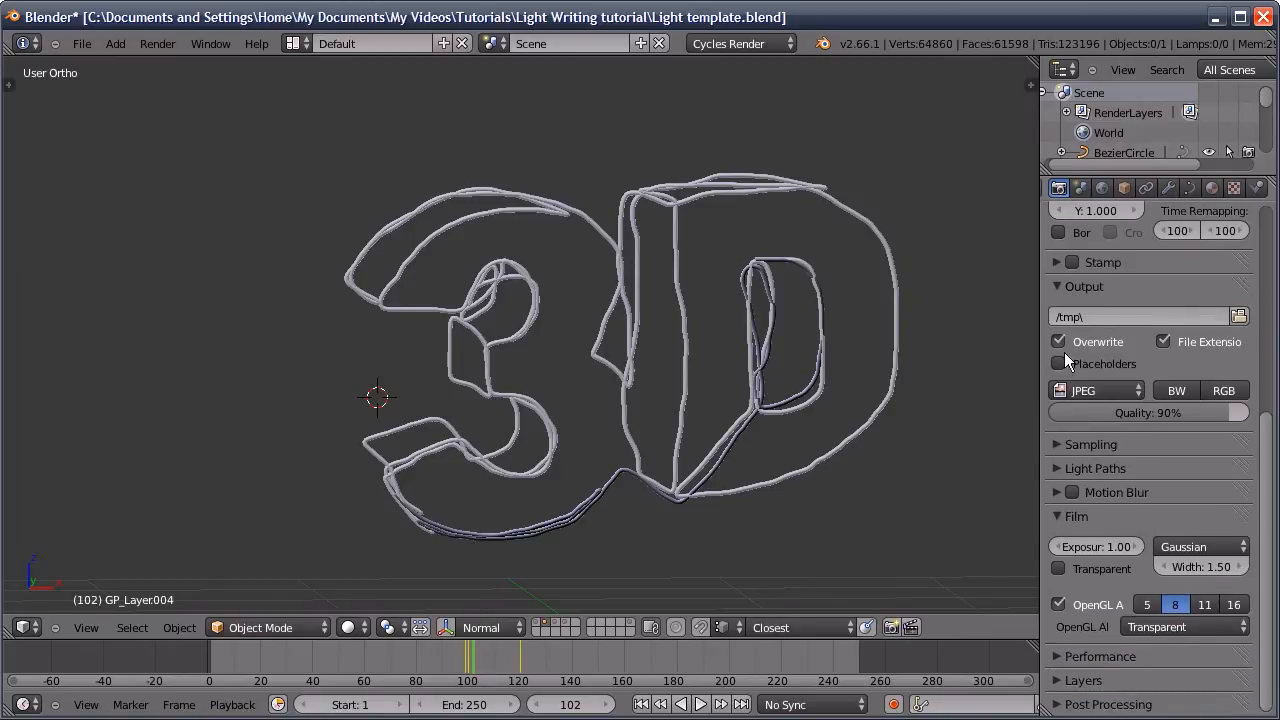
pyautogui.click(1082, 680)
pyautogui.scroll(-8, 1100, 600)
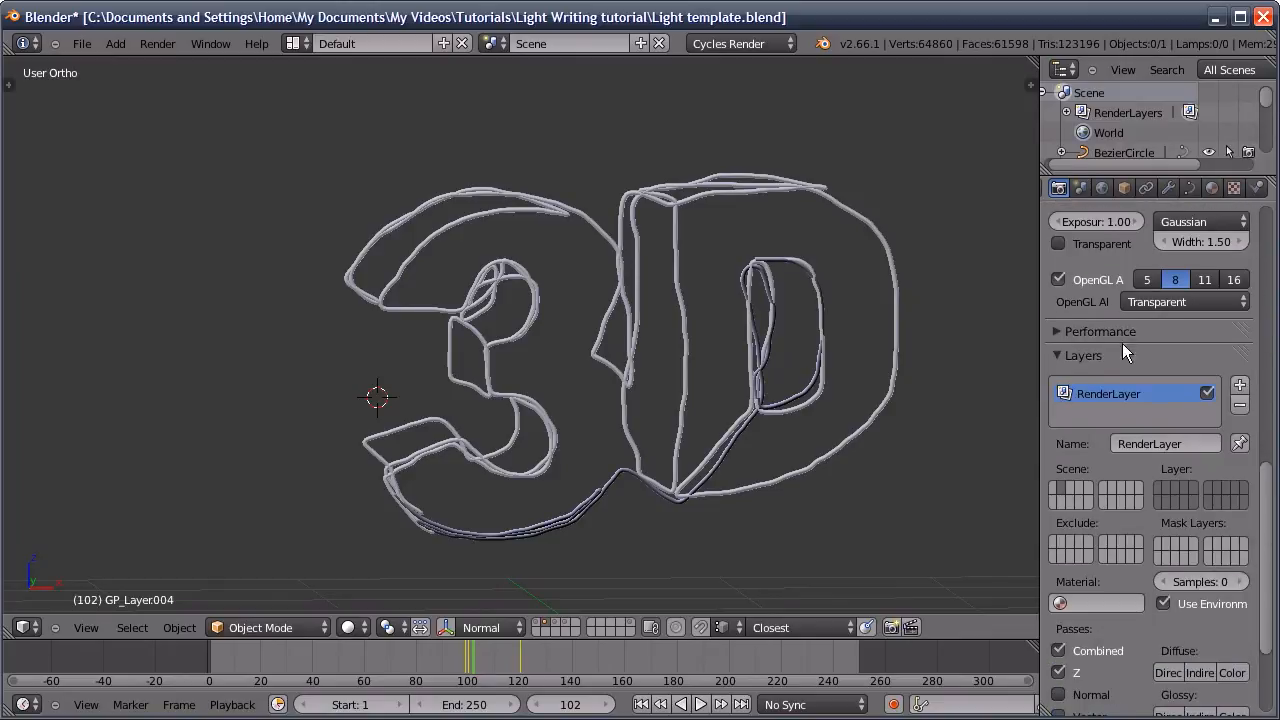
pyautogui.click(1151, 447)
pyautogui.write('Main')
pyautogui.press('Return')
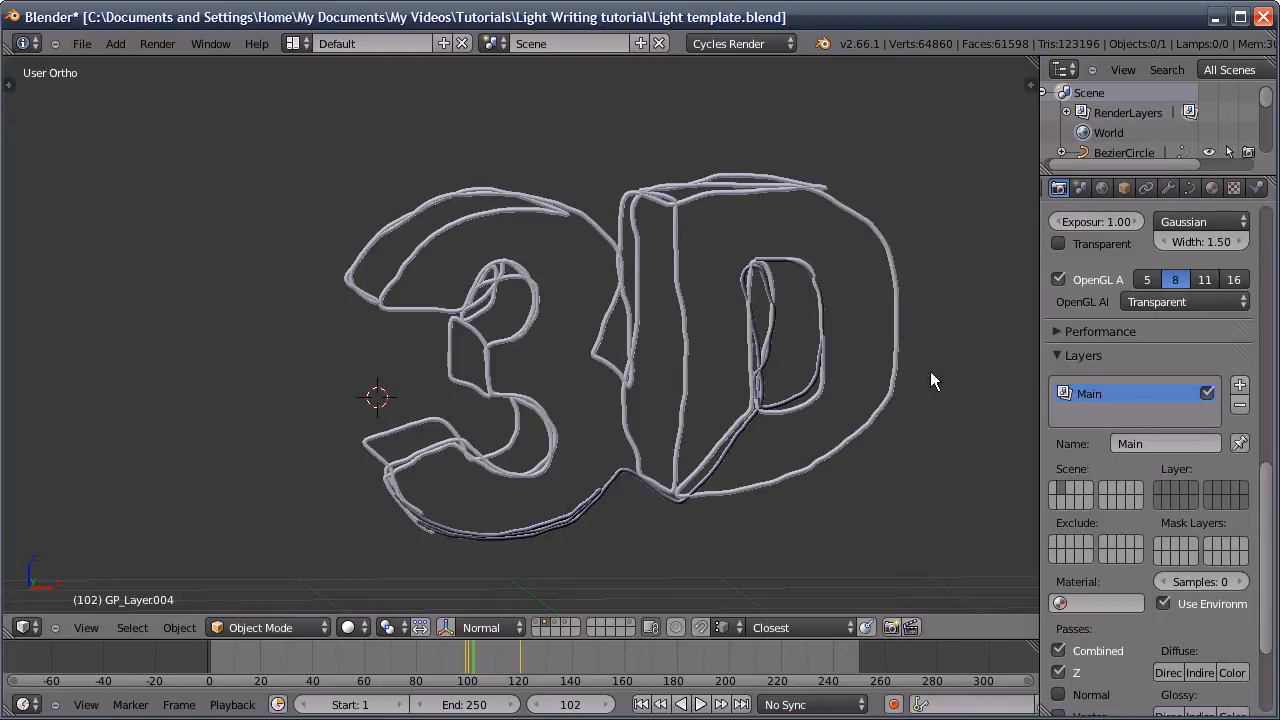
# Restrict the Main render layer to layer 1 with Use Environment off, show scene layer 1, and set its samples to 25
pyautogui.click(1163, 603)
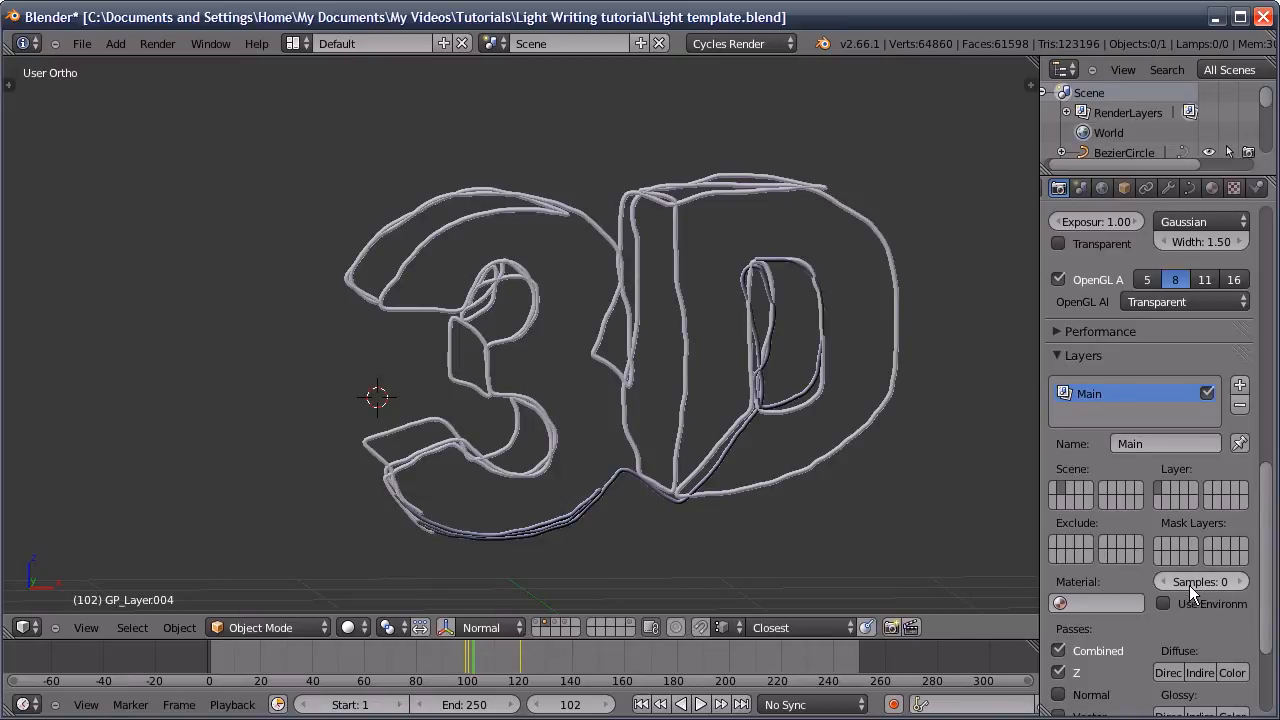
pyautogui.press('1')
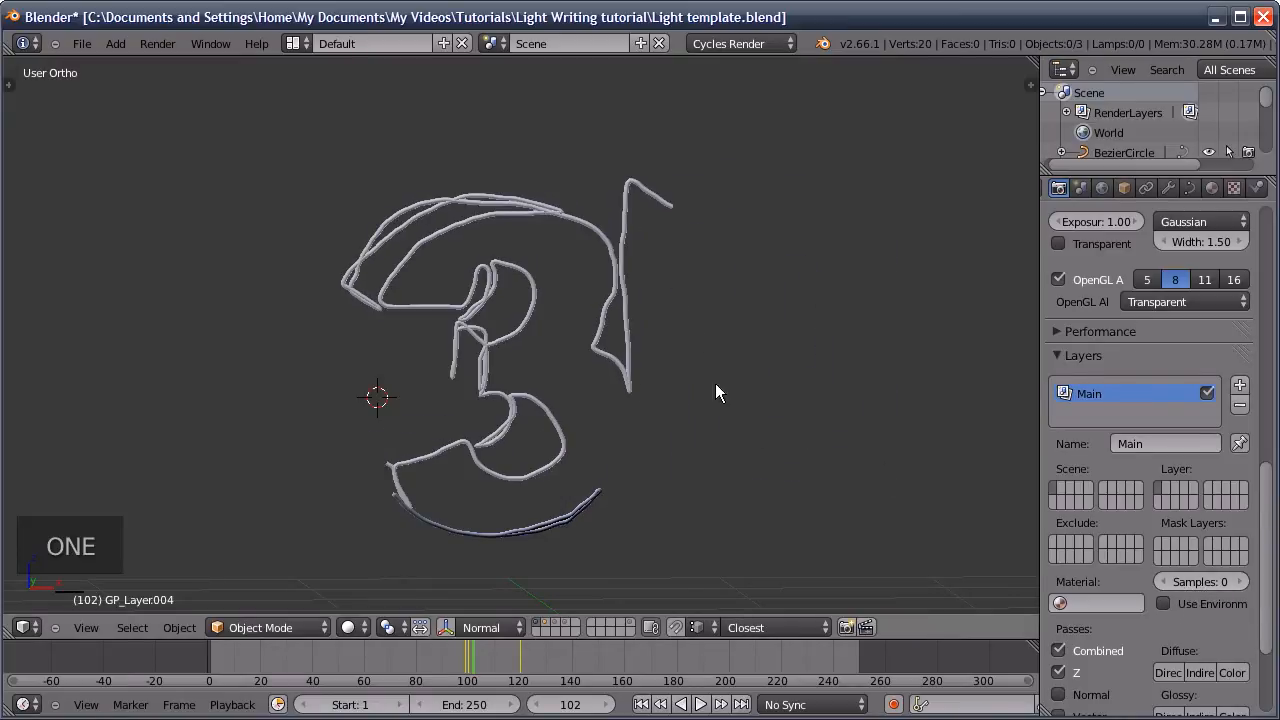
pyautogui.click(1205, 582)
pyautogui.write('25')
pyautogui.press('Return')
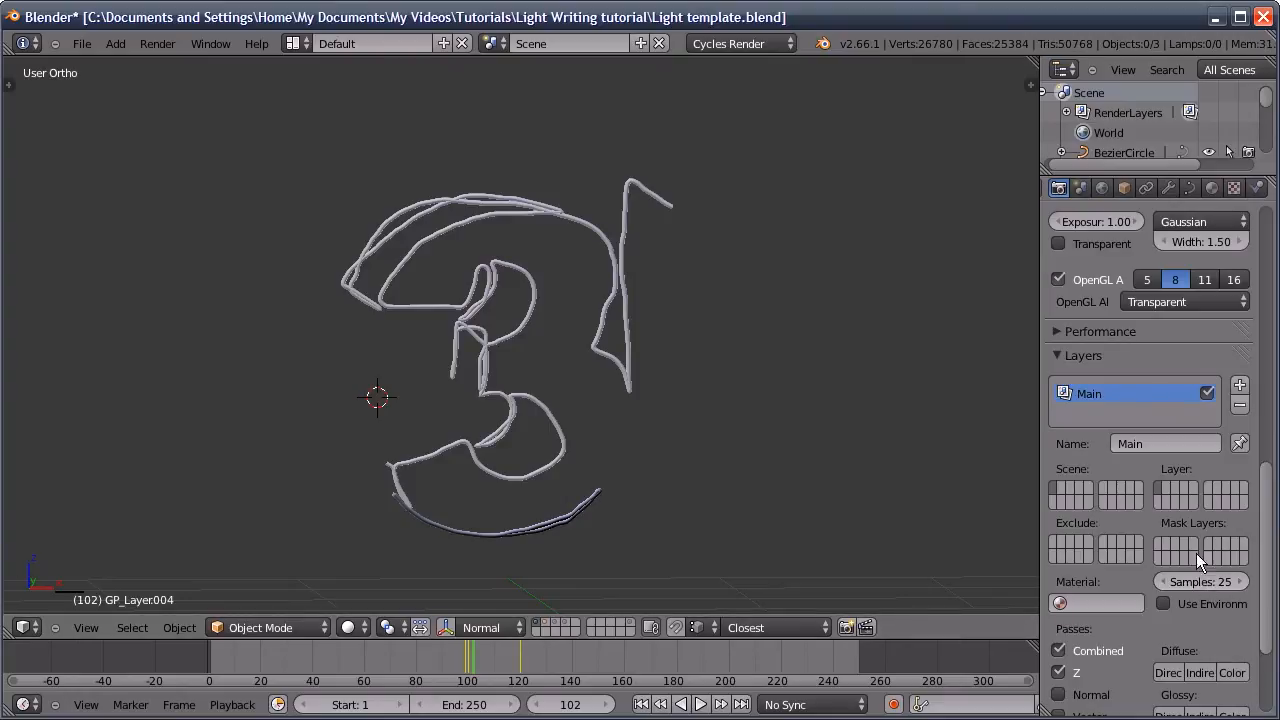
# Expand the Sampling settings to examine the scene's overall render samples, and return to the render layer settings
pyautogui.scroll(7, 1140, 418)
pyautogui.click(1140, 418)
pyautogui.click(1138, 390)
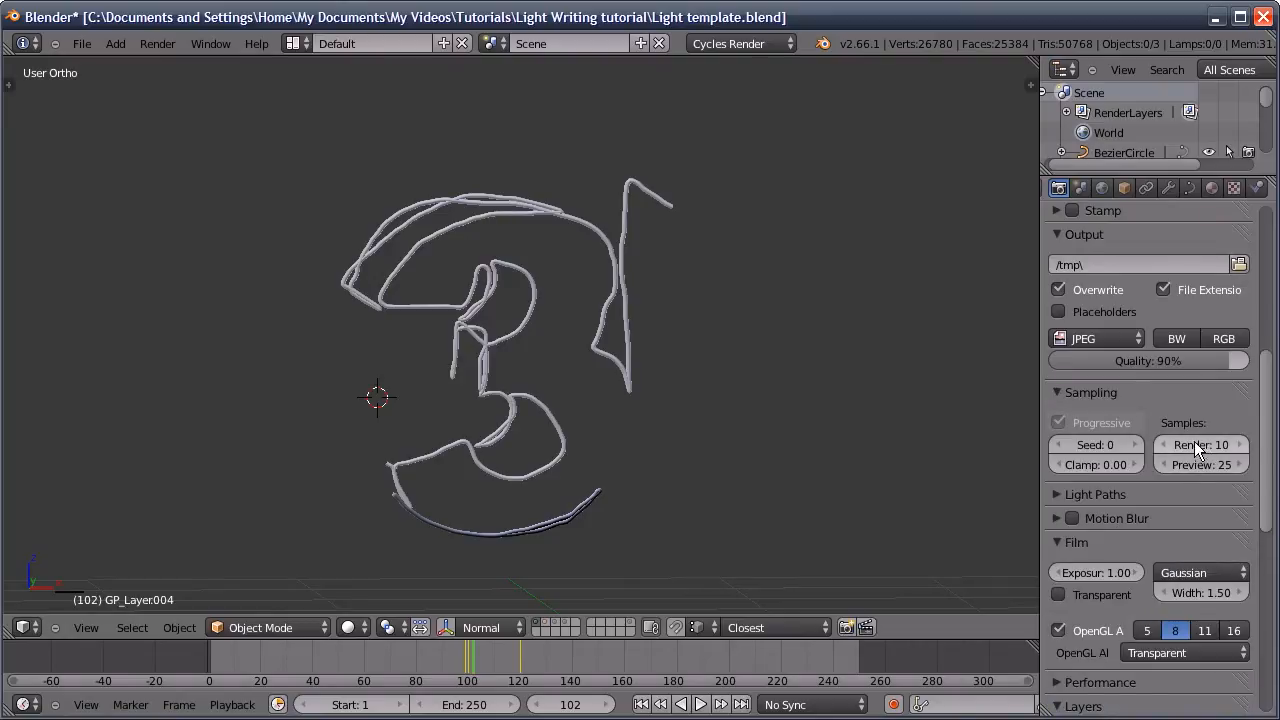
pyautogui.scroll(-10, 1198, 460)
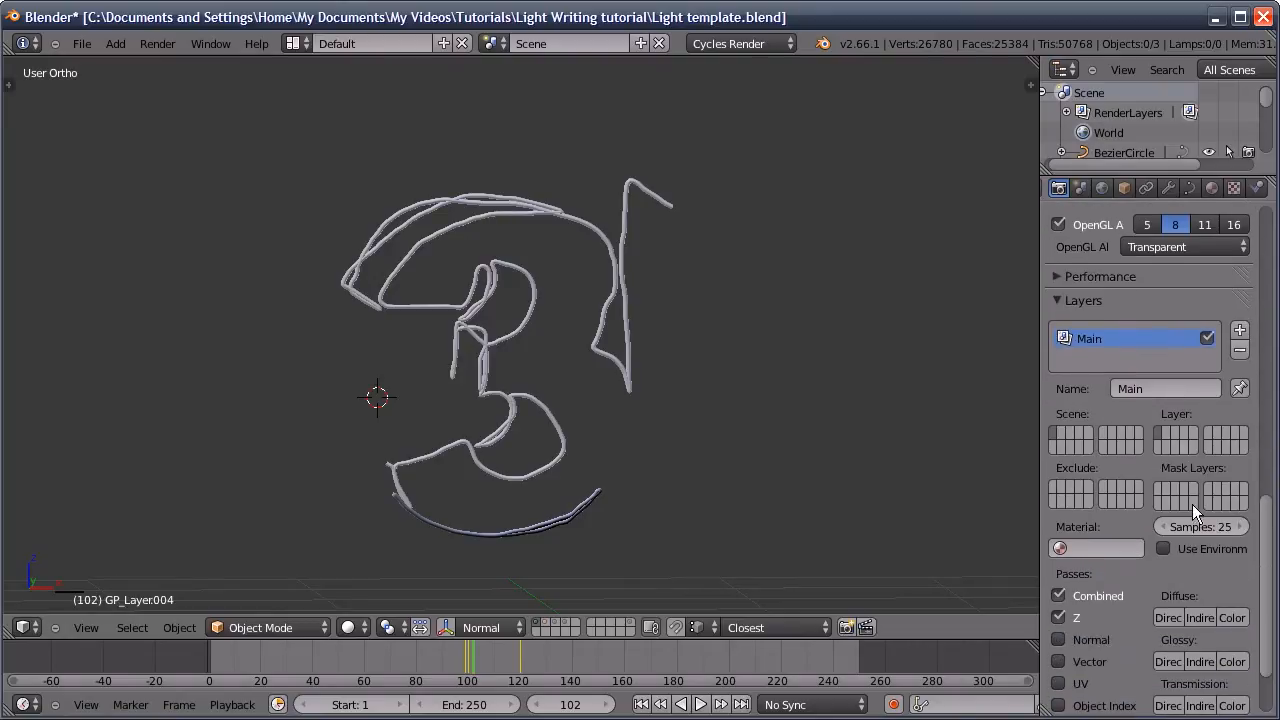
pyautogui.scroll(2, 1120, 400)
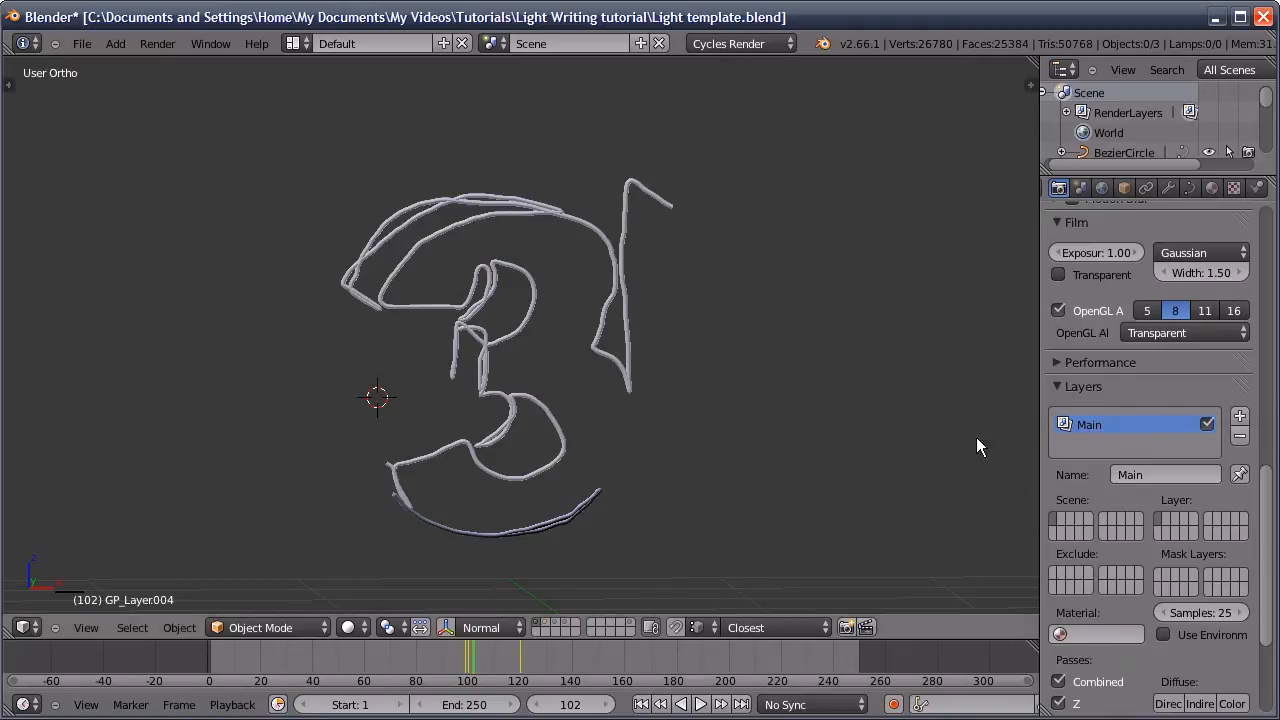
# Add a second render layer named Faded
pyautogui.click(1240, 416)
pyautogui.click(1150, 477)
pyautogui.write('Faded')
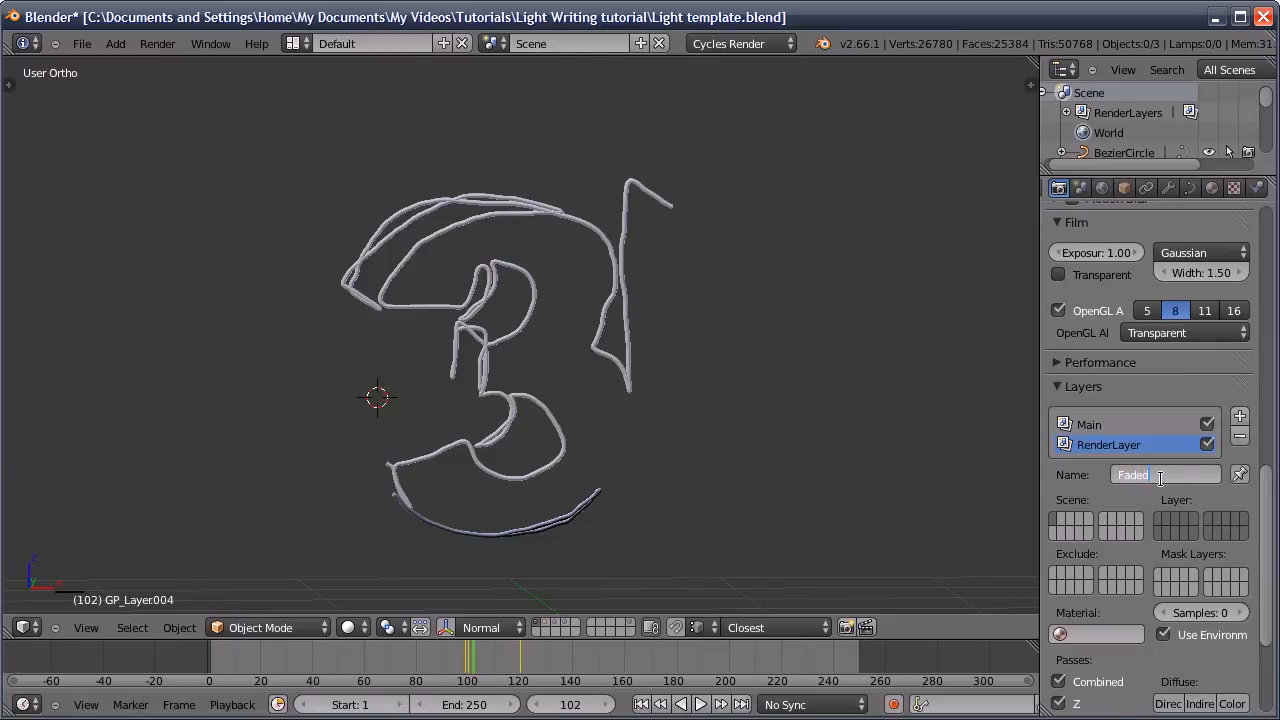
pyautogui.press('Return')
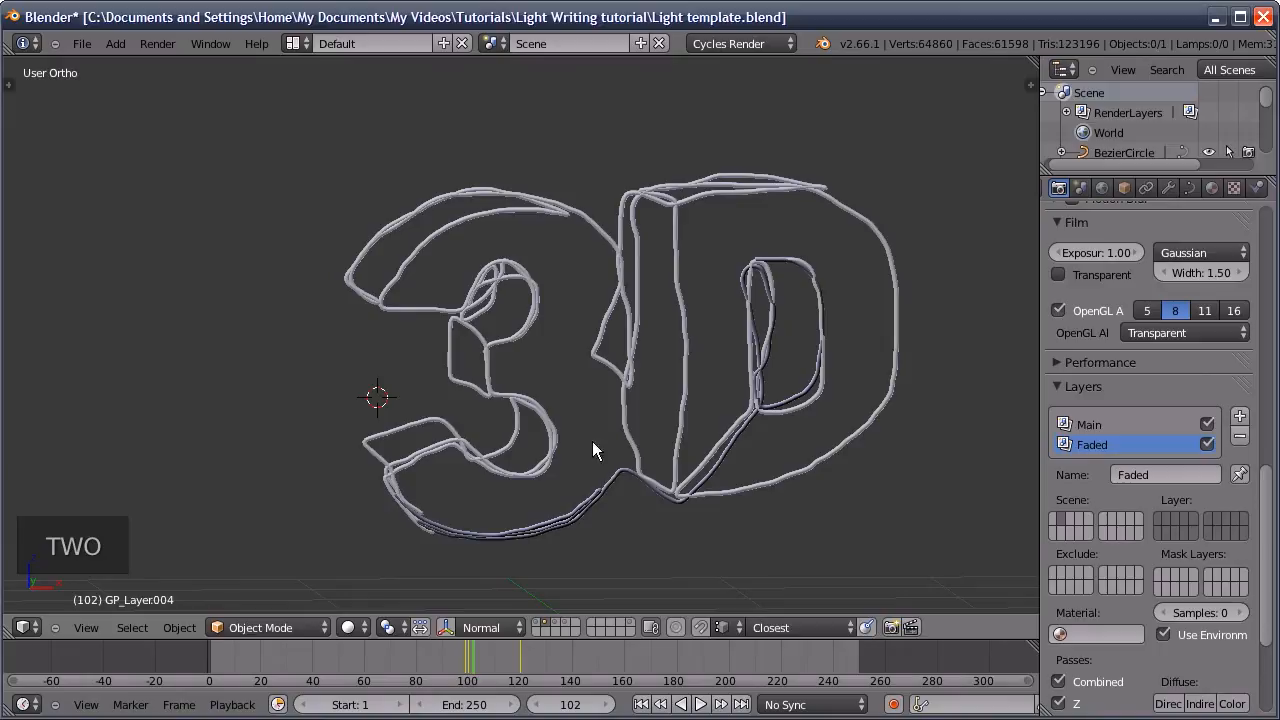
# Assign the Faded render layer to layer 2, set its samples to 25 and turn off Use Environment
pyautogui.click(1166, 518)
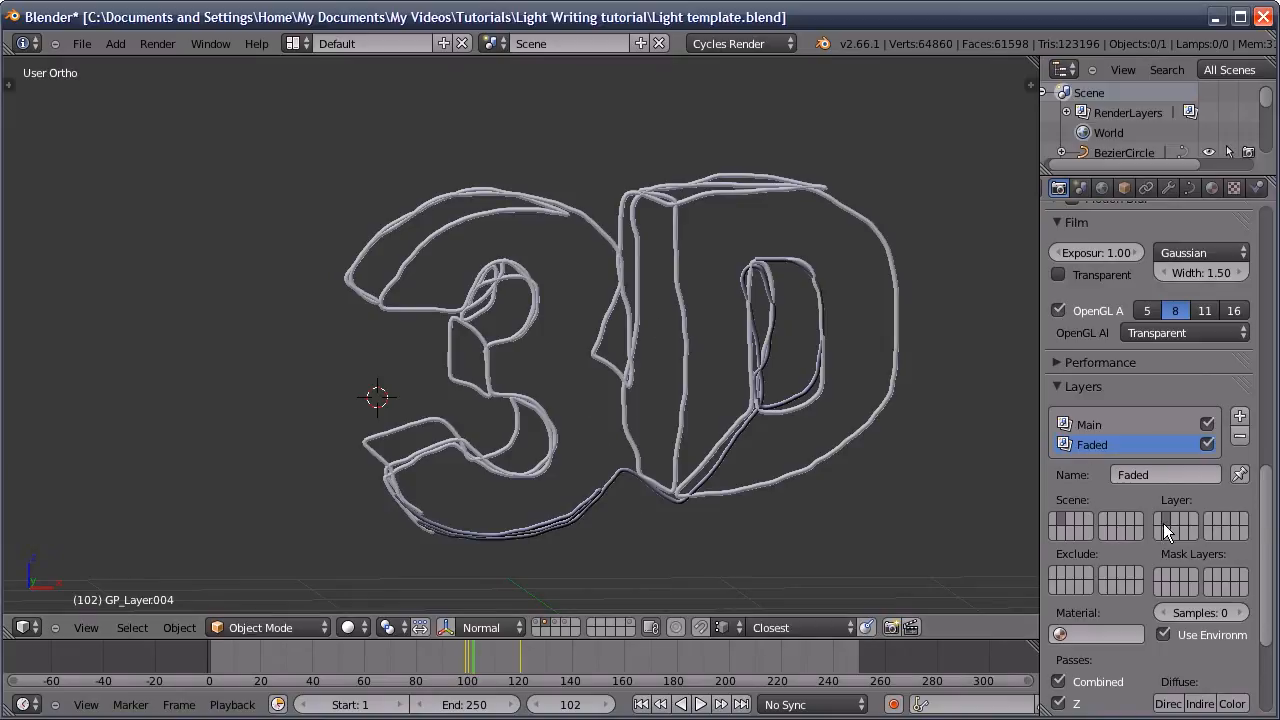
pyautogui.click(1198, 612)
pyautogui.write('25')
pyautogui.press('Return')
pyautogui.click(1164, 634)
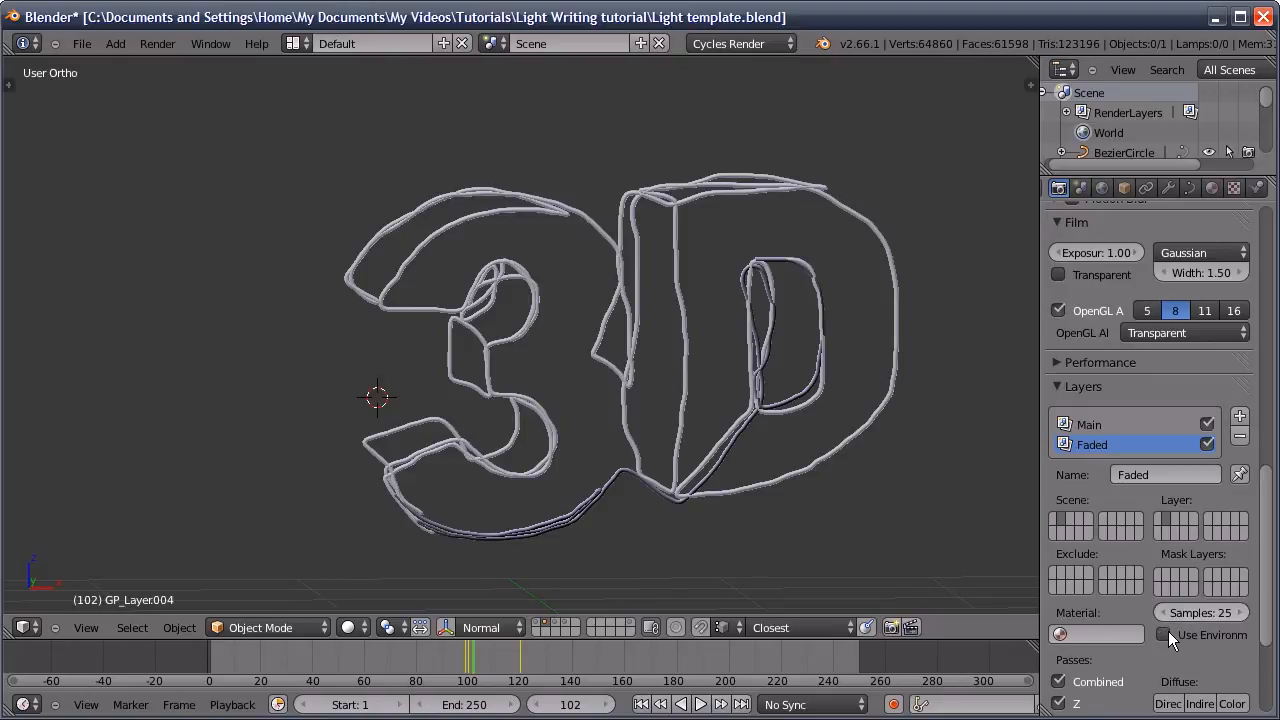
# Add a third render layer named Background and assign it to layer 3
pyautogui.click(1241, 416)
pyautogui.click(1147, 494)
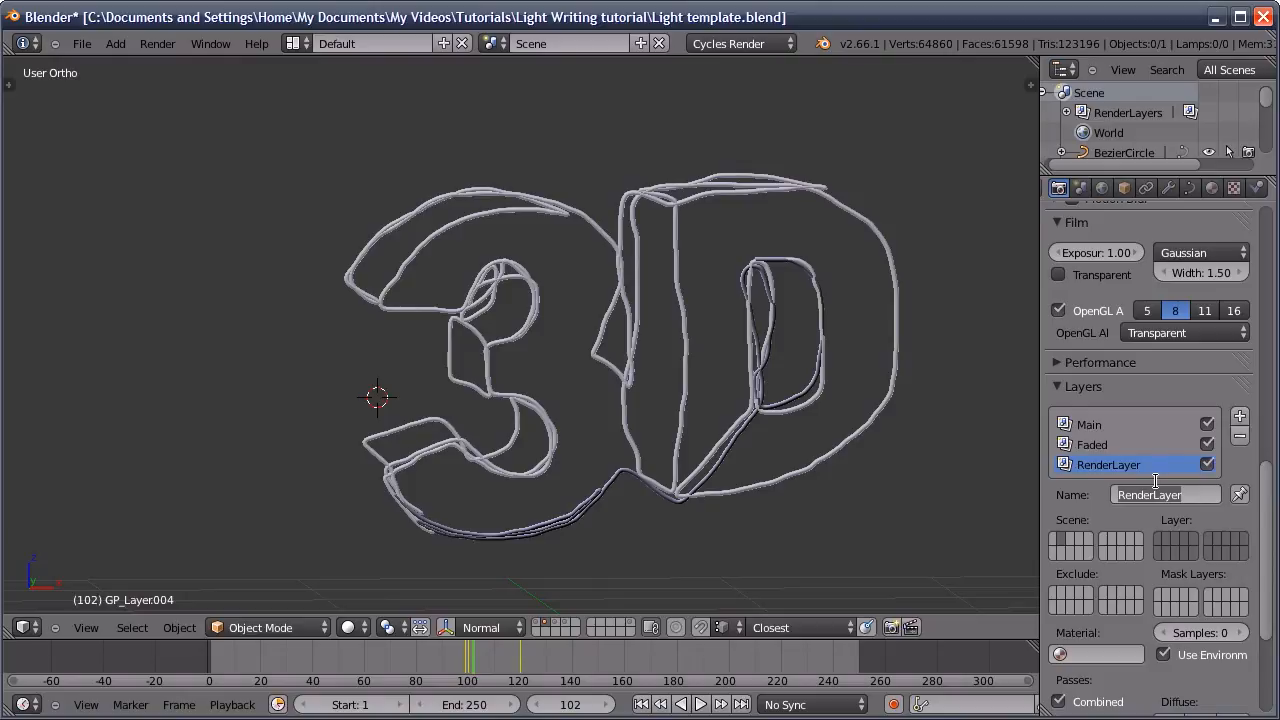
pyautogui.write('Background')
pyautogui.press('Return')
pyautogui.click(1173, 537)
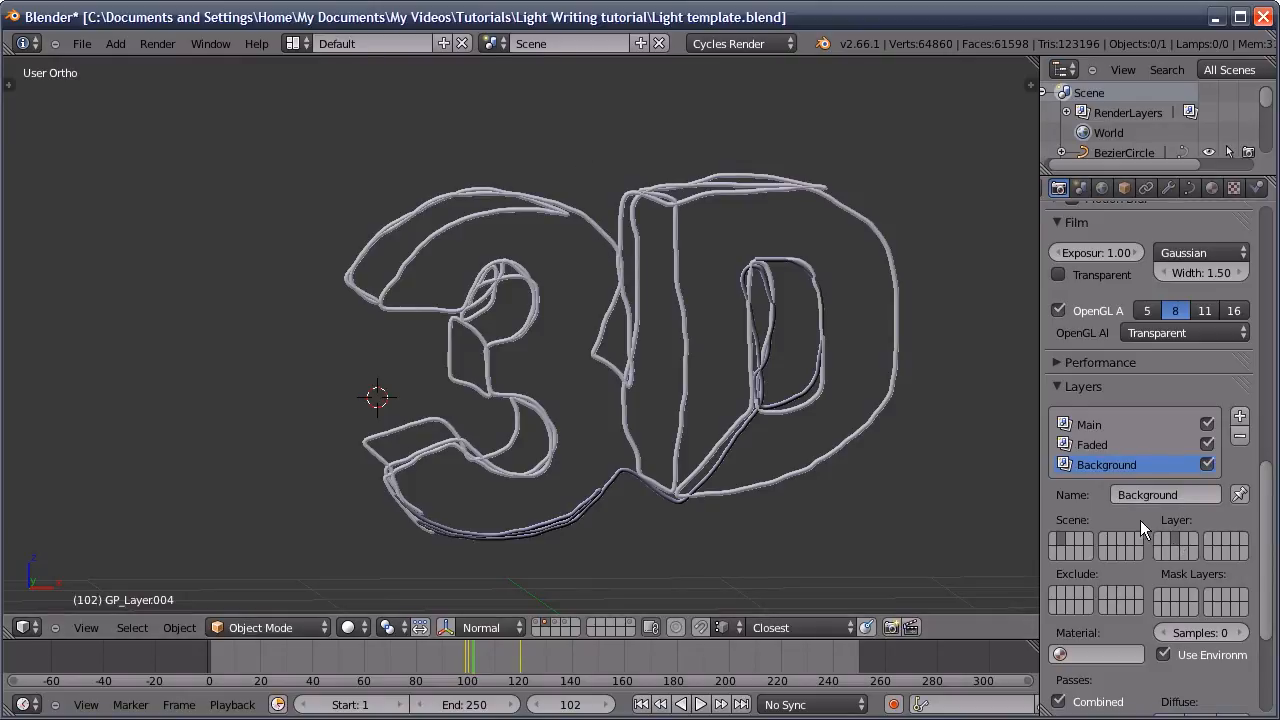
# Show scene layer 3, examine the curved backdrop plane's shape in Edit Mode, and return to the camera view
pyautogui.click(557, 632)
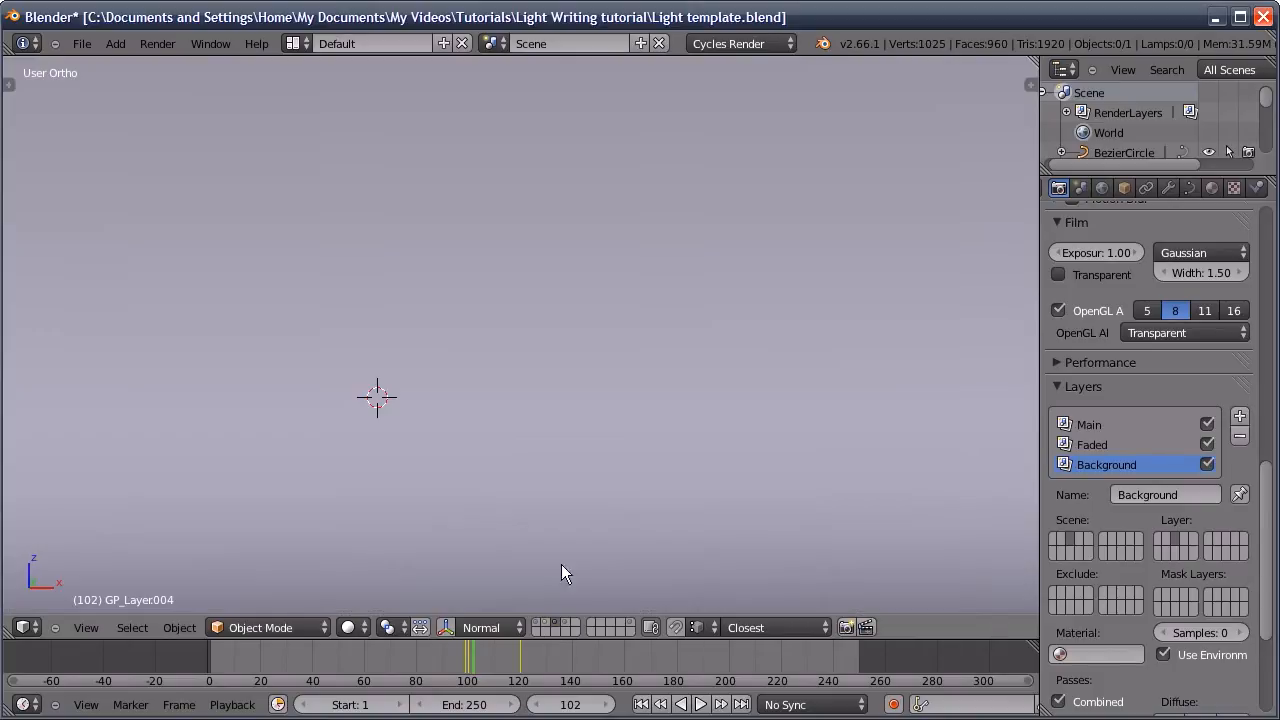
pyautogui.scroll(-6, 560, 288)
pyautogui.moveTo(578, 288); pyautogui.dragTo(650, 365, button='middle')
pyautogui.rightClick(669, 453)
pyautogui.press('Tab')
pyautogui.moveTo(671, 440)
pyautogui.mouseDown(button='middle')
pyautogui.moveTo(677, 420)
pyautogui.moveTo(688, 425)
pyautogui.mouseUp(button='middle')
pyautogui.moveTo(516, 326); pyautogui.dragTo(577, 355, button='middle')
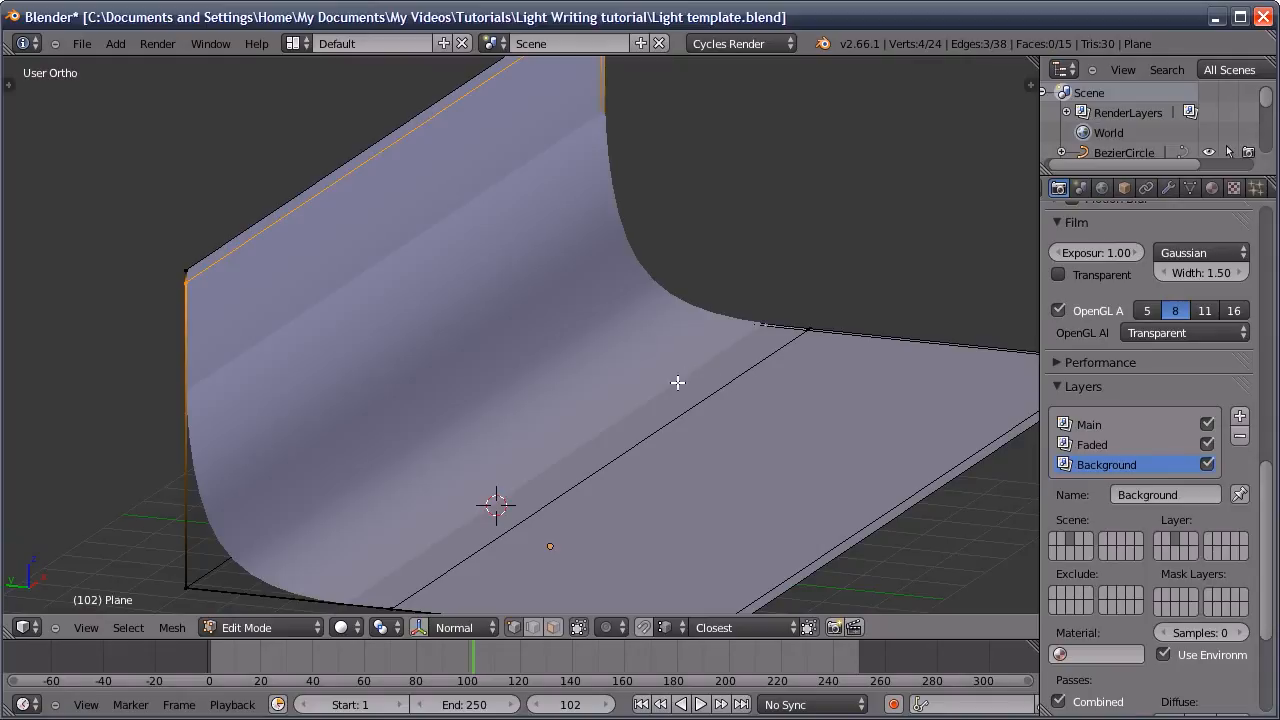
pyautogui.press('Tab')
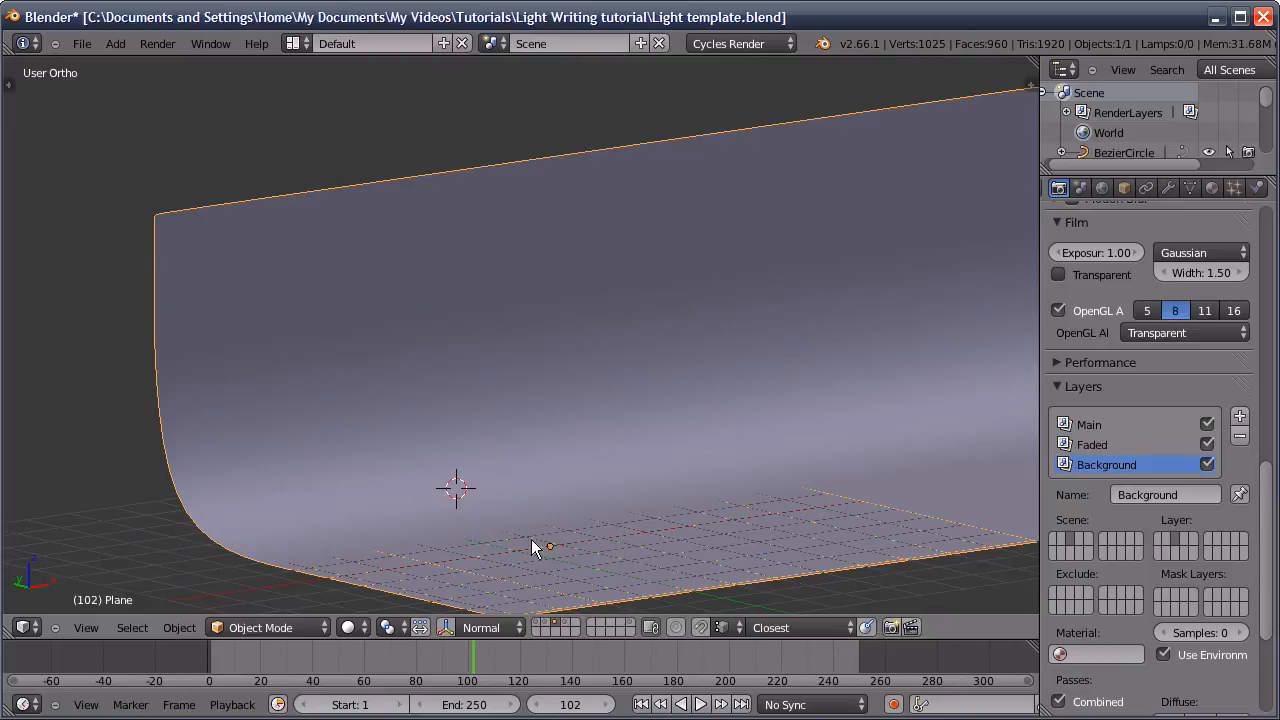
pyautogui.press('KP_0')
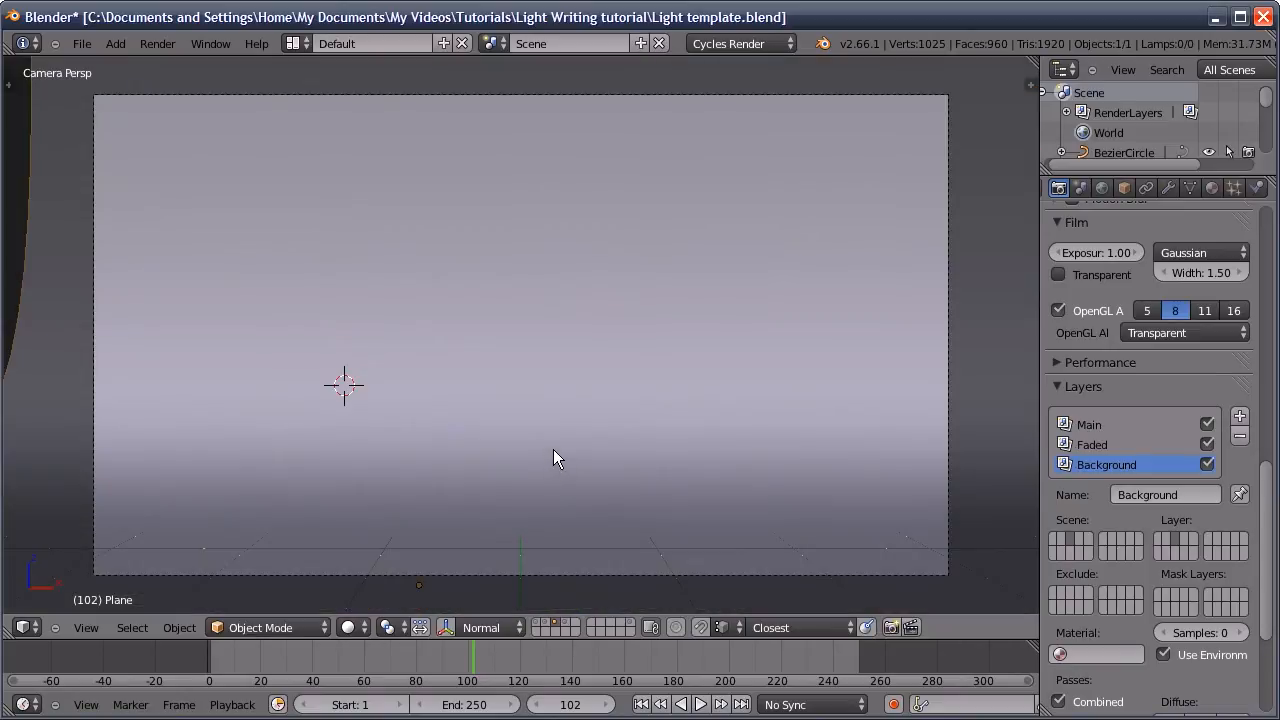
# Turn off Use Environment for the Background render layer and set its samples to 5
pyautogui.click(1163, 654)
pyautogui.click(1205, 632)
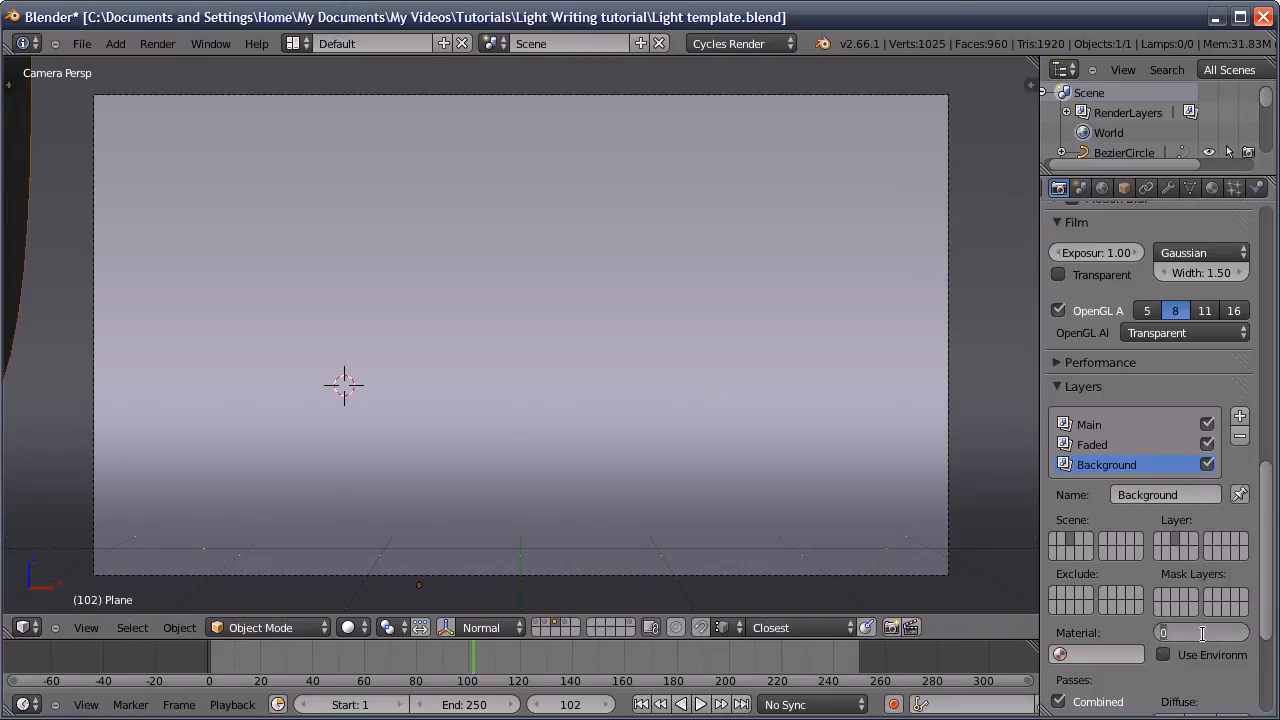
pyautogui.write('5')
pyautogui.press('Return')
# Add a render layer named Lights, assign it to layer 4 with Use Environment left on, and set its samples to 1
pyautogui.click(1240, 416)
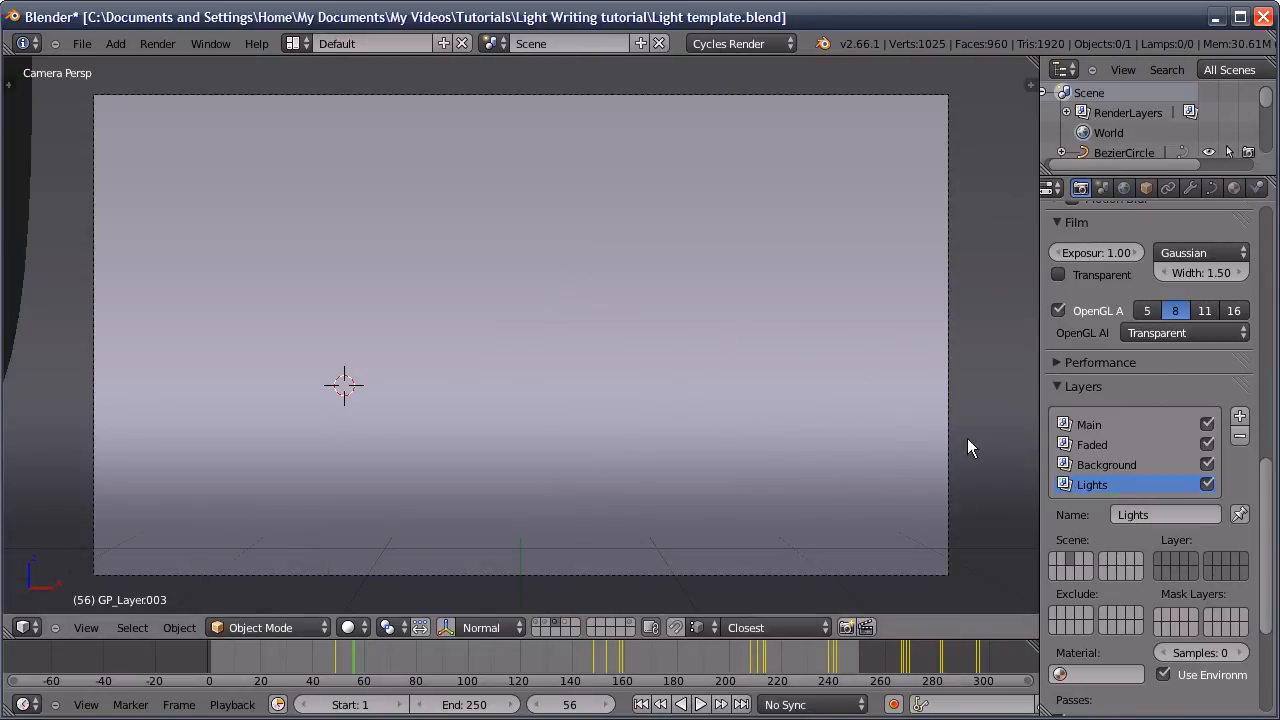
pyautogui.click(1183, 556)
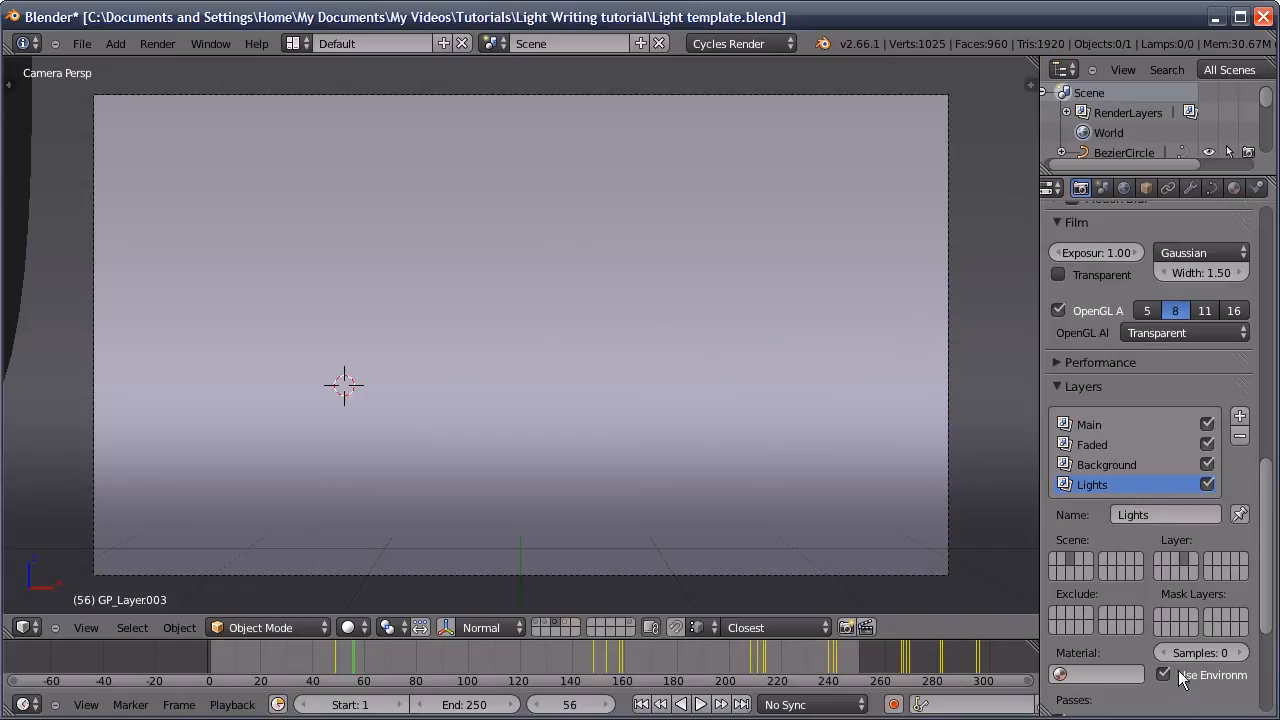
pyautogui.click(1197, 652)
pyautogui.write('1')
pyautogui.press('Return')
# Enable the Transparent film option and set the OpenGL alpha mode to Sky
pyautogui.scroll(2, 1140, 420)
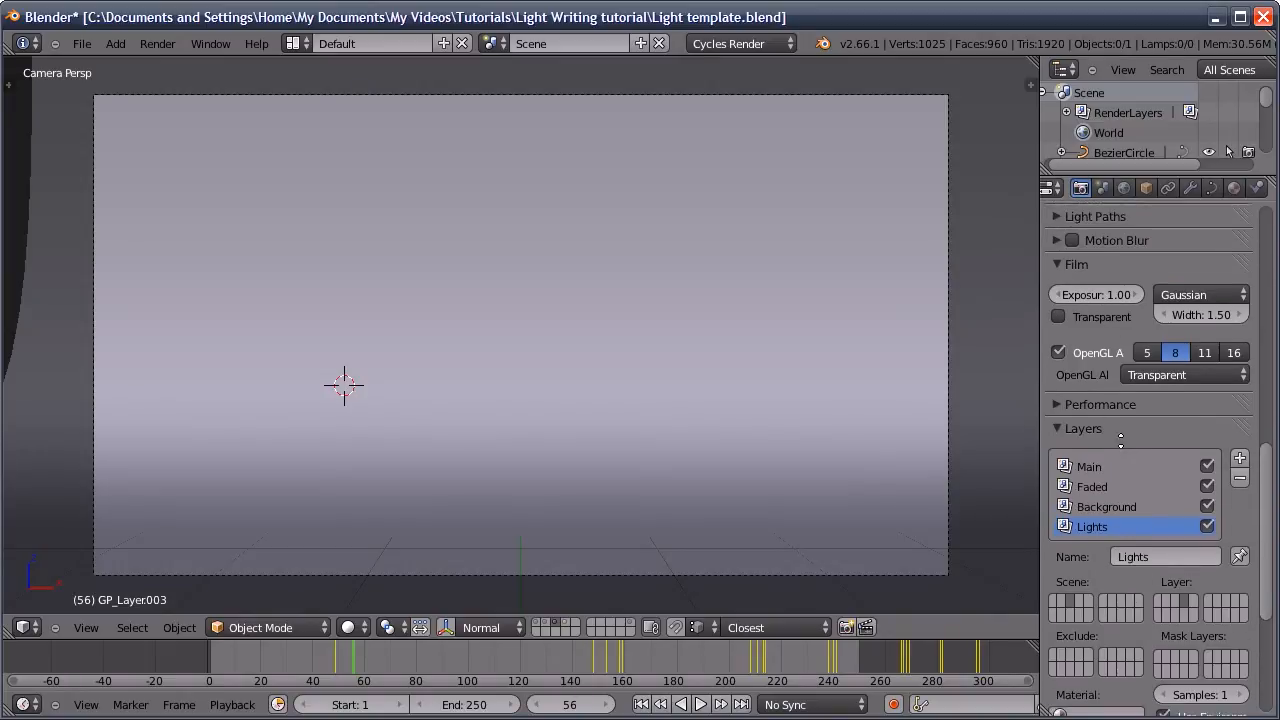
pyautogui.scroll(-3, 1170, 563)
pyautogui.scroll(5, 1120, 500)
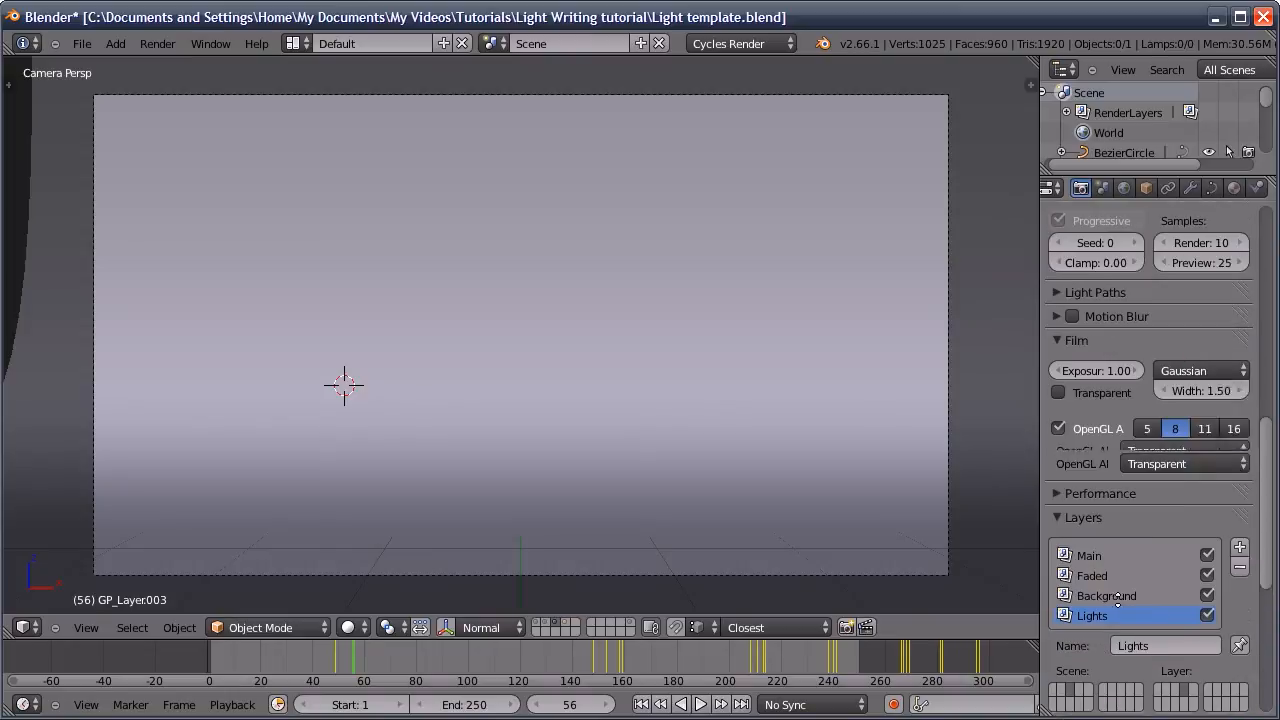
pyautogui.click(1057, 477)
pyautogui.scroll(-1, 1079, 435)
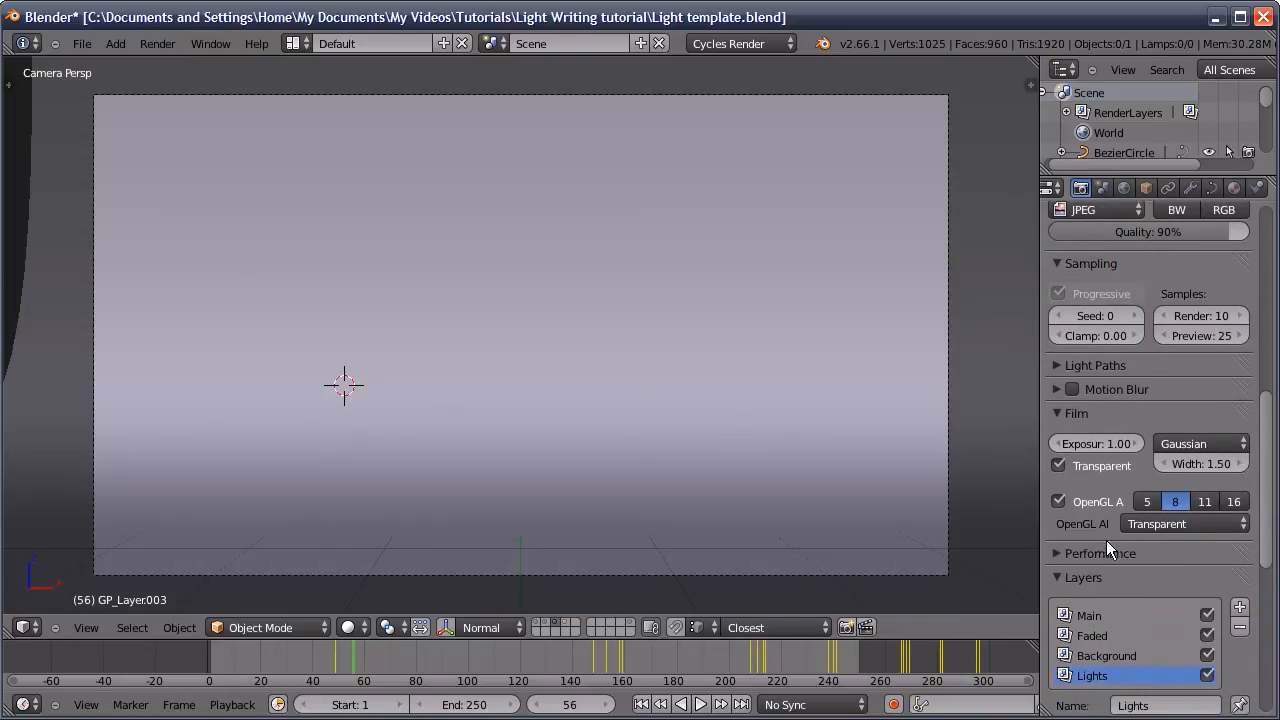
pyautogui.click(1136, 524)
pyautogui.click(1134, 502)
pyautogui.scroll(-5, 1114, 529)
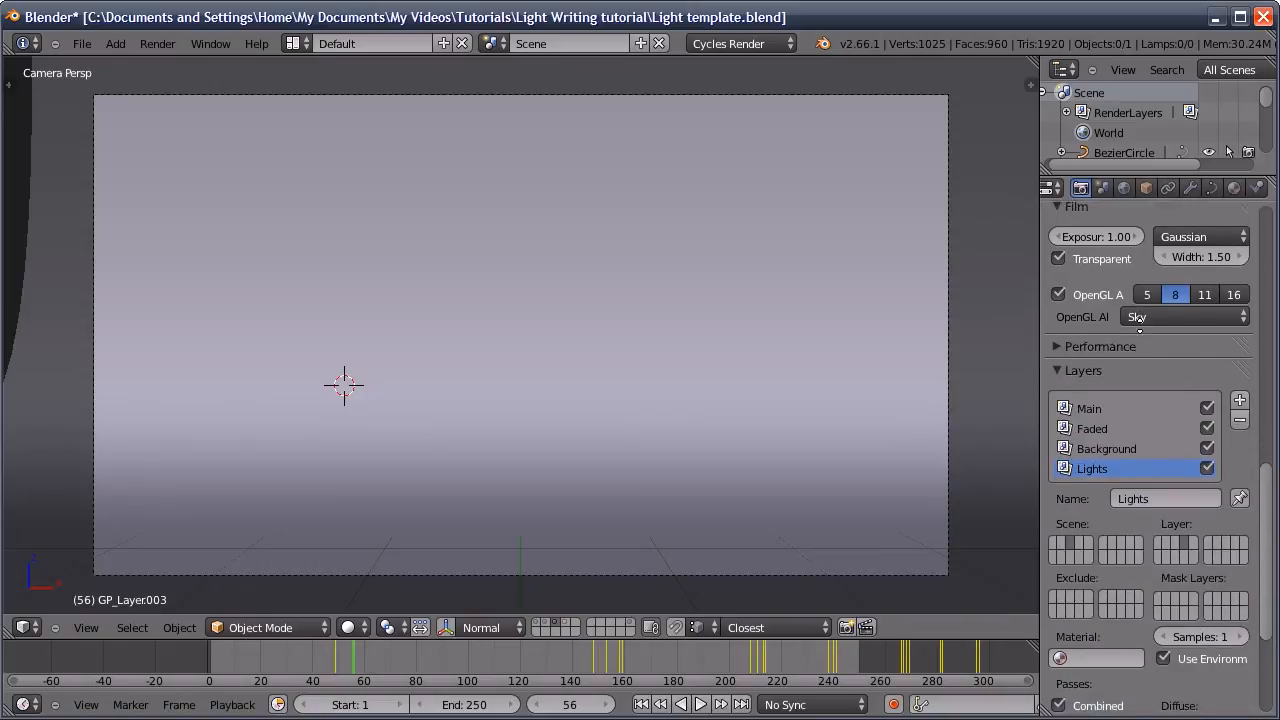
# In the Light Paths render settings, set the maximum transparency bounces to 2, turn off Shadows and enable No Caustics
pyautogui.click(1104, 381)
pyautogui.click(1094, 457)
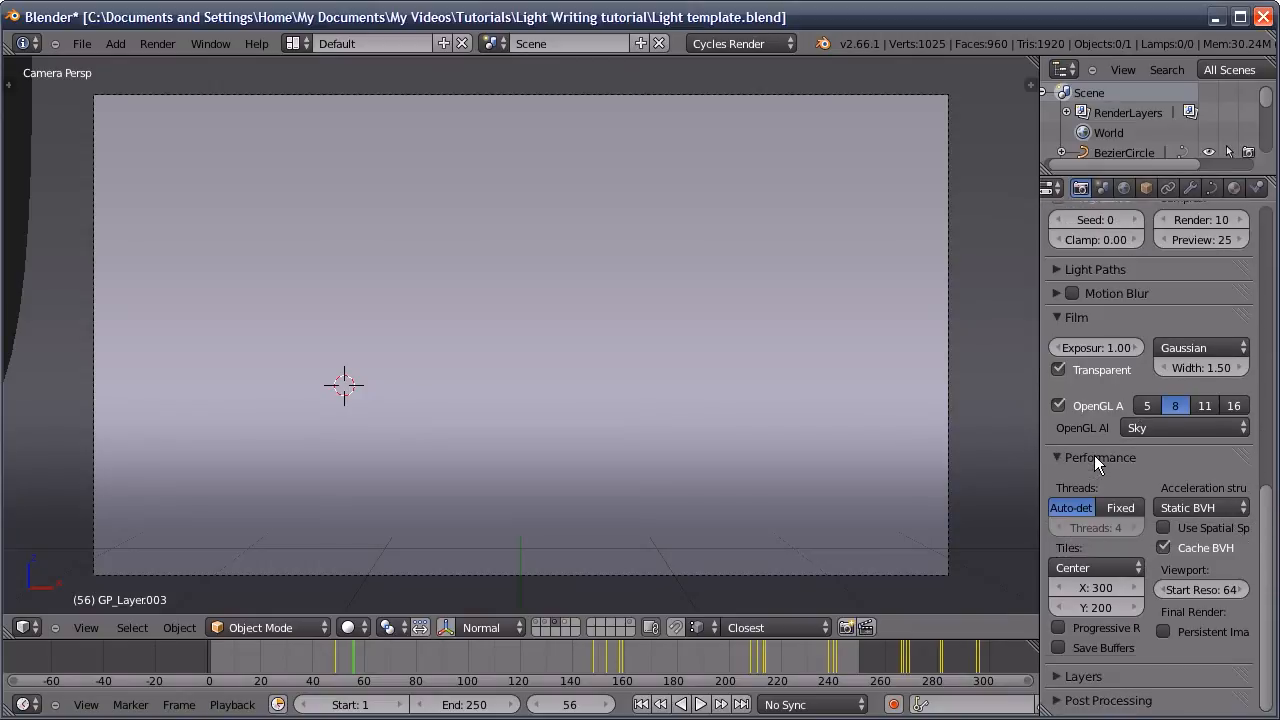
pyautogui.scroll(4, 1112, 454)
pyautogui.click(1112, 456)
pyautogui.scroll(-2, 1123, 416)
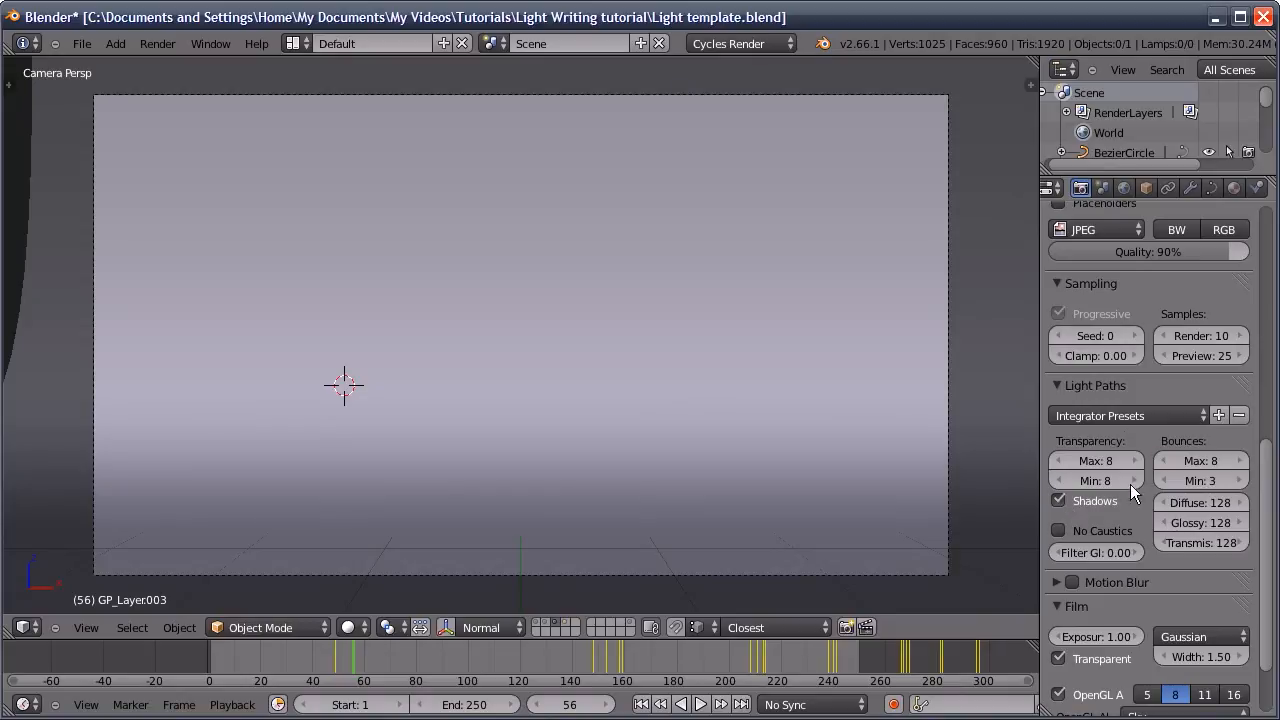
pyautogui.click(1093, 460)
pyautogui.write('2')
pyautogui.press('Return')
pyautogui.click(1058, 500)
pyautogui.click(1058, 531)
# Set the maximum number of light bounces to 4
pyautogui.click(1204, 460)
pyautogui.write('4')
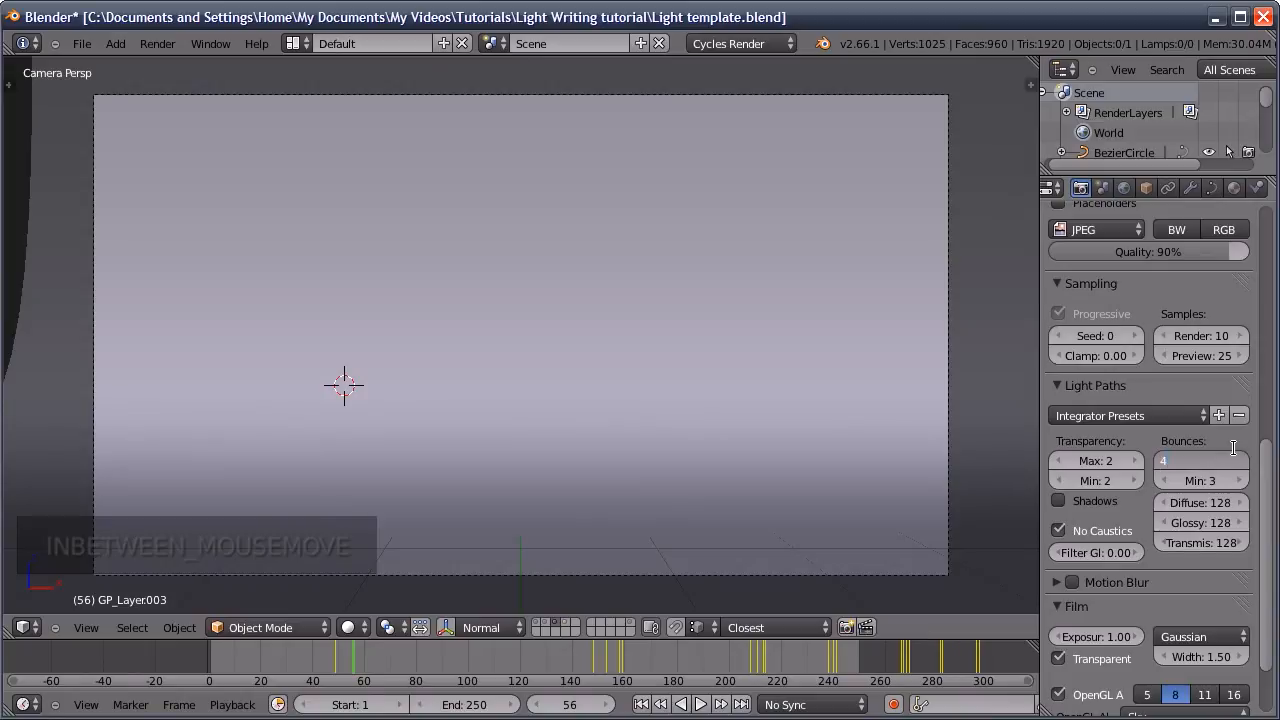
pyautogui.press('Return')
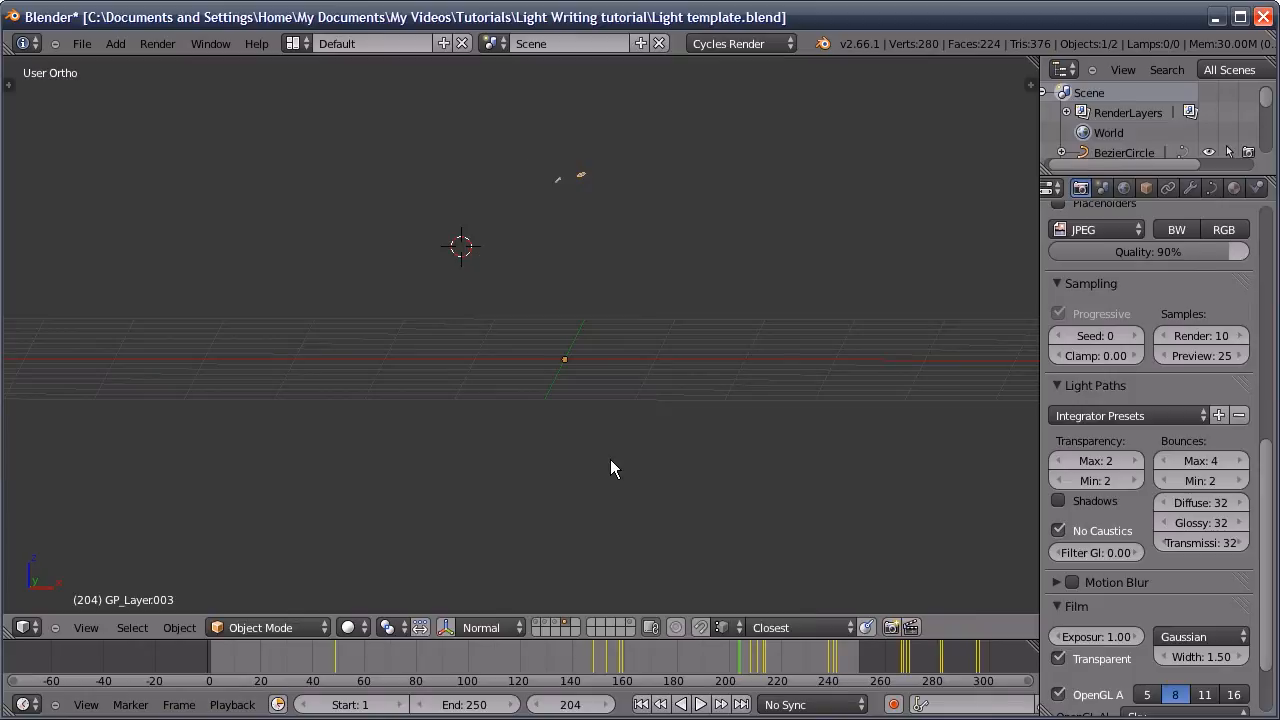
# Show the light-writing curves together with the backdrop, render frame 115 and close the render window
pyautogui.press('1')
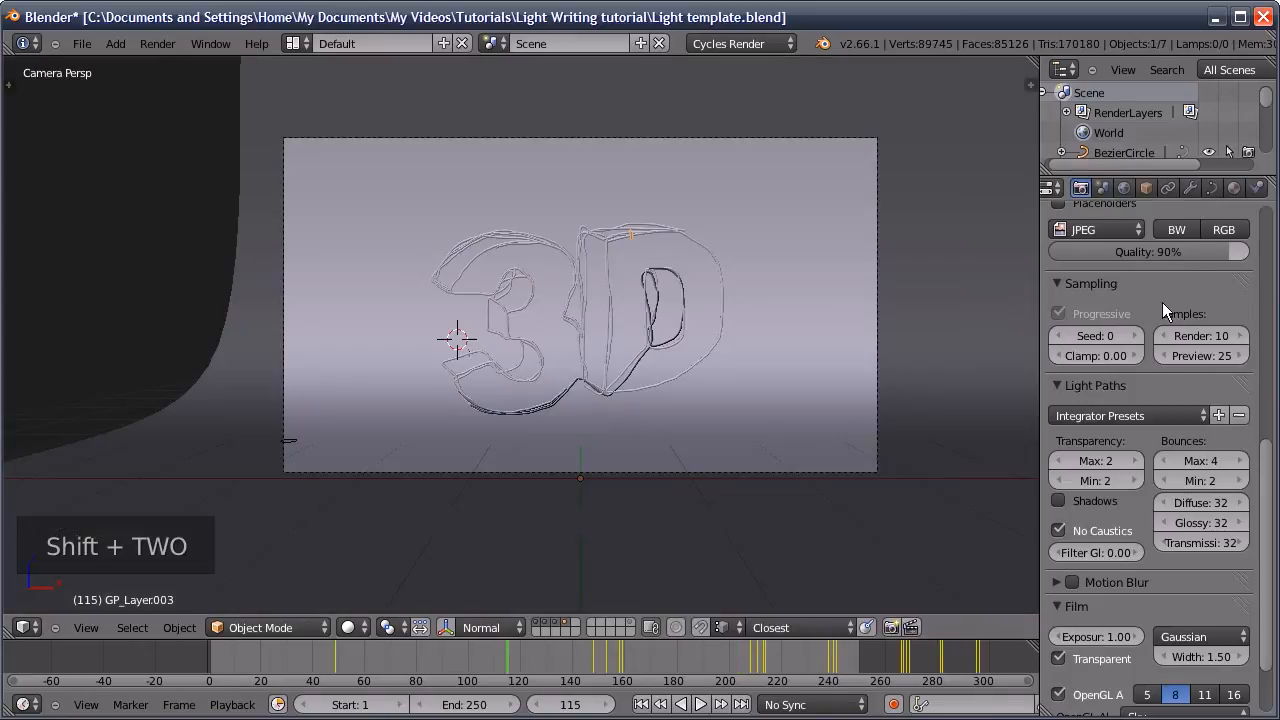
pyautogui.scroll(5, 1108, 348)
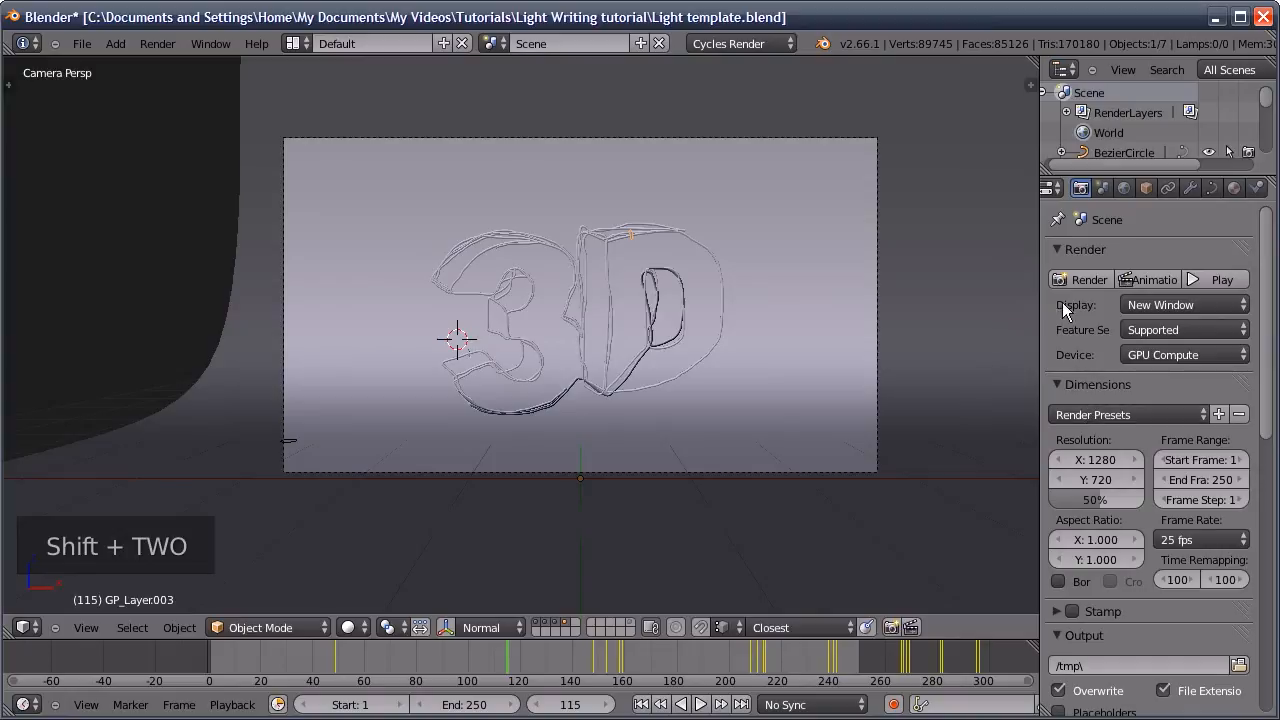
pyautogui.click(1076, 280)
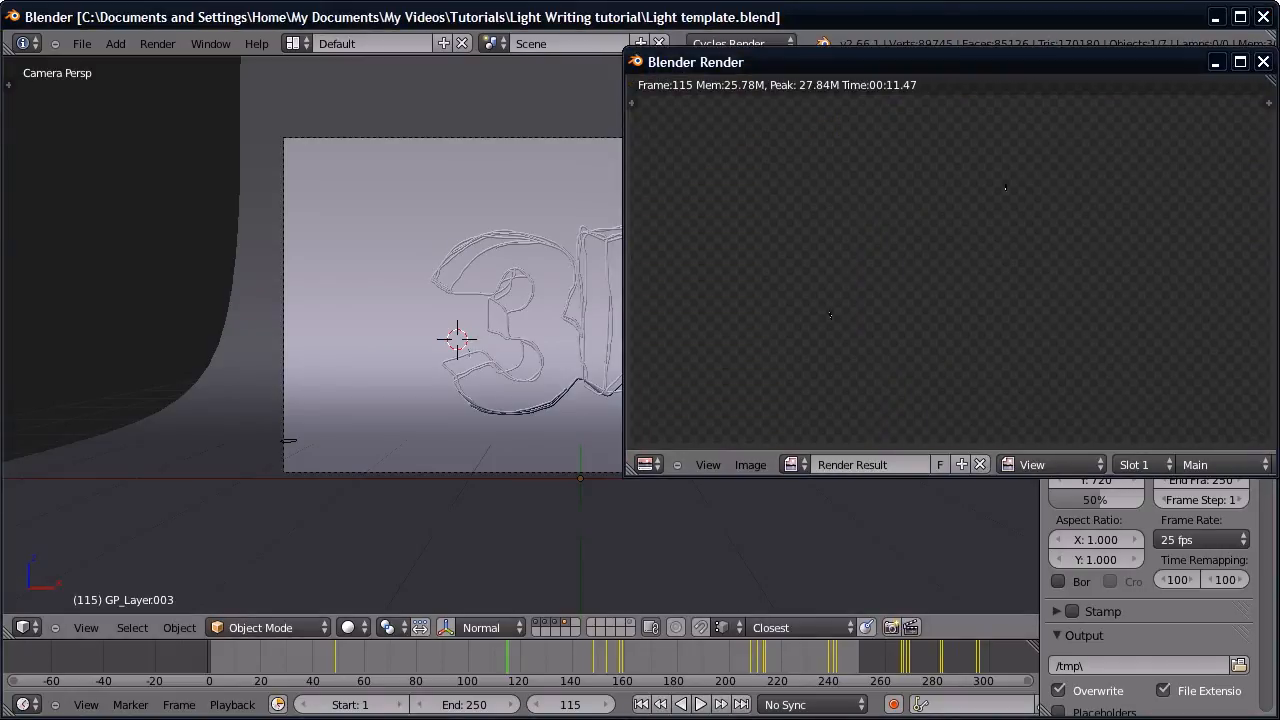
pyautogui.click(1263, 62)
# Switch the 3D view to the Node Editor's compositing nodes and enable Use Nodes and Backdrop
pyautogui.click(24, 627)
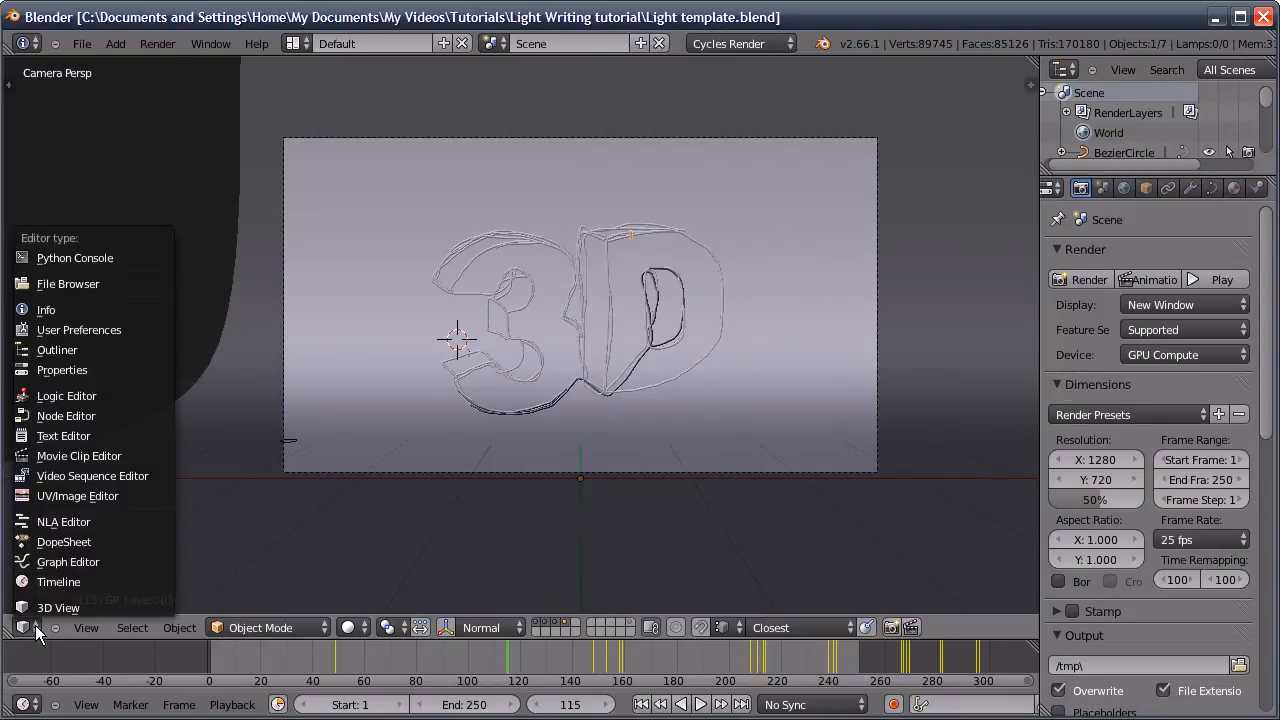
pyautogui.click(62, 416)
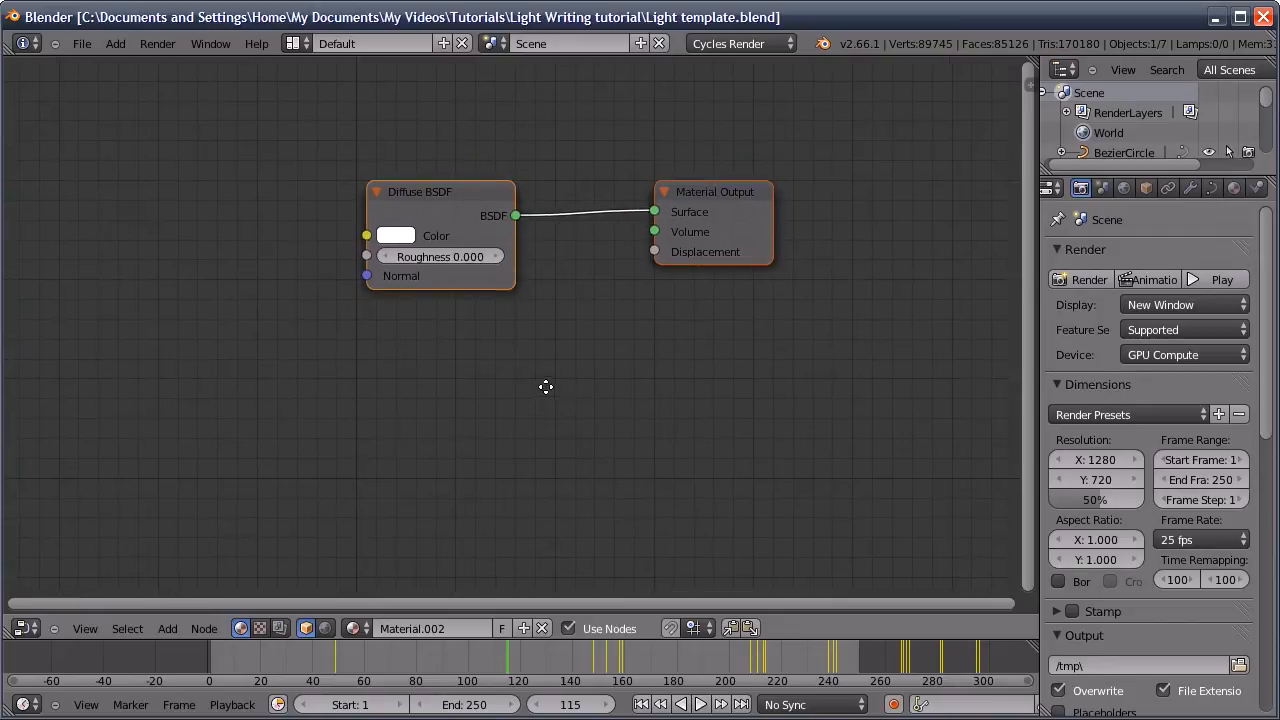
pyautogui.click(281, 628)
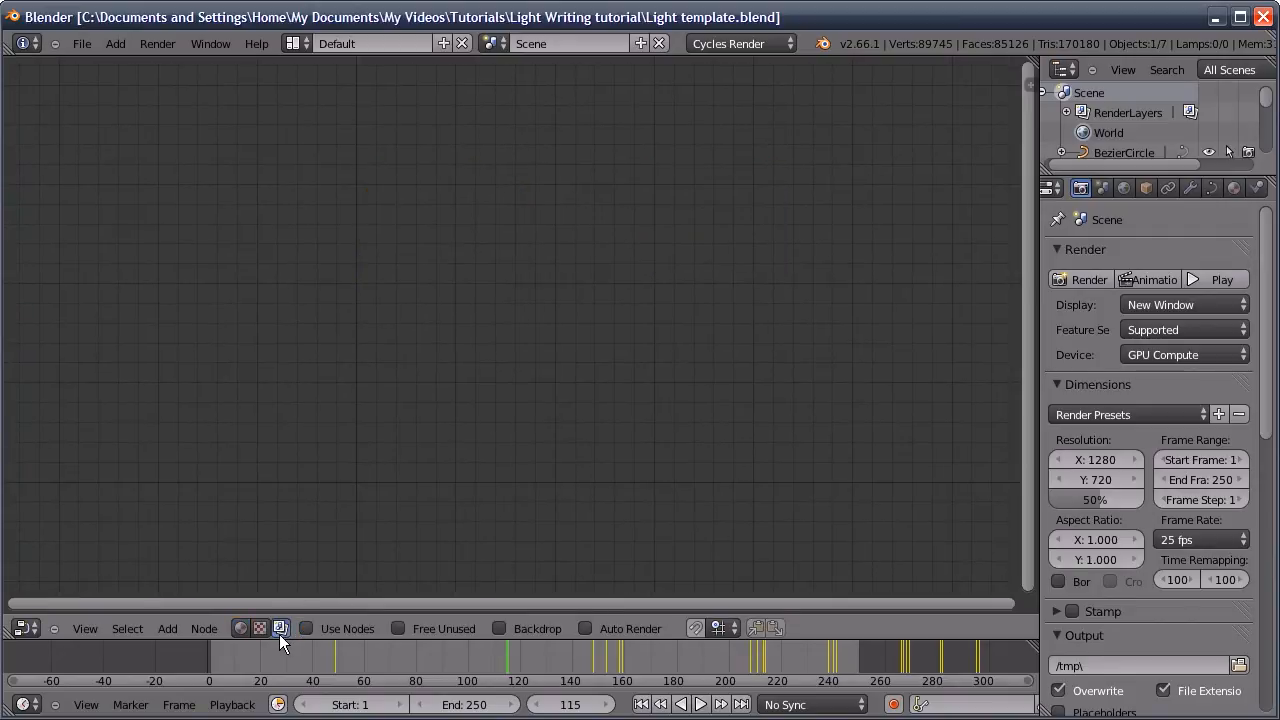
pyautogui.click(307, 628)
pyautogui.click(499, 628)
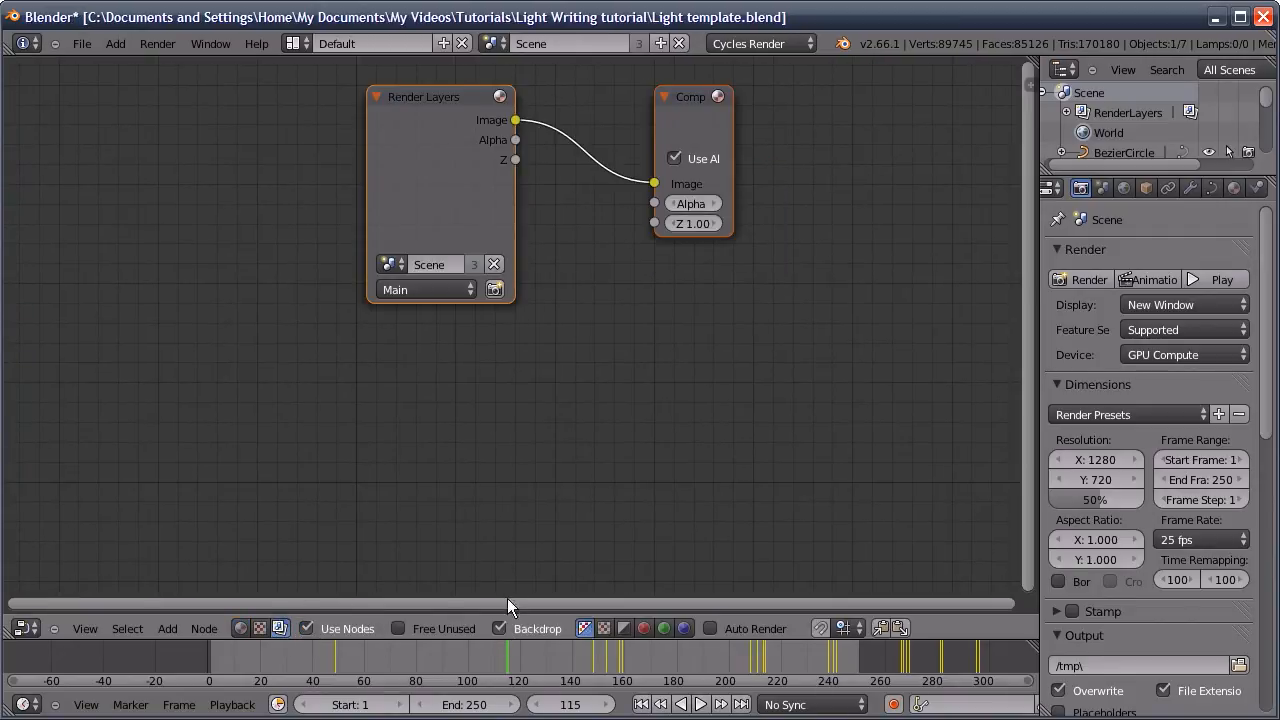
# Add a Viewer node, feed it the Render Layers image and move the Render Layers node away from the outputs
pyautogui.hotkey('shift', 'a')
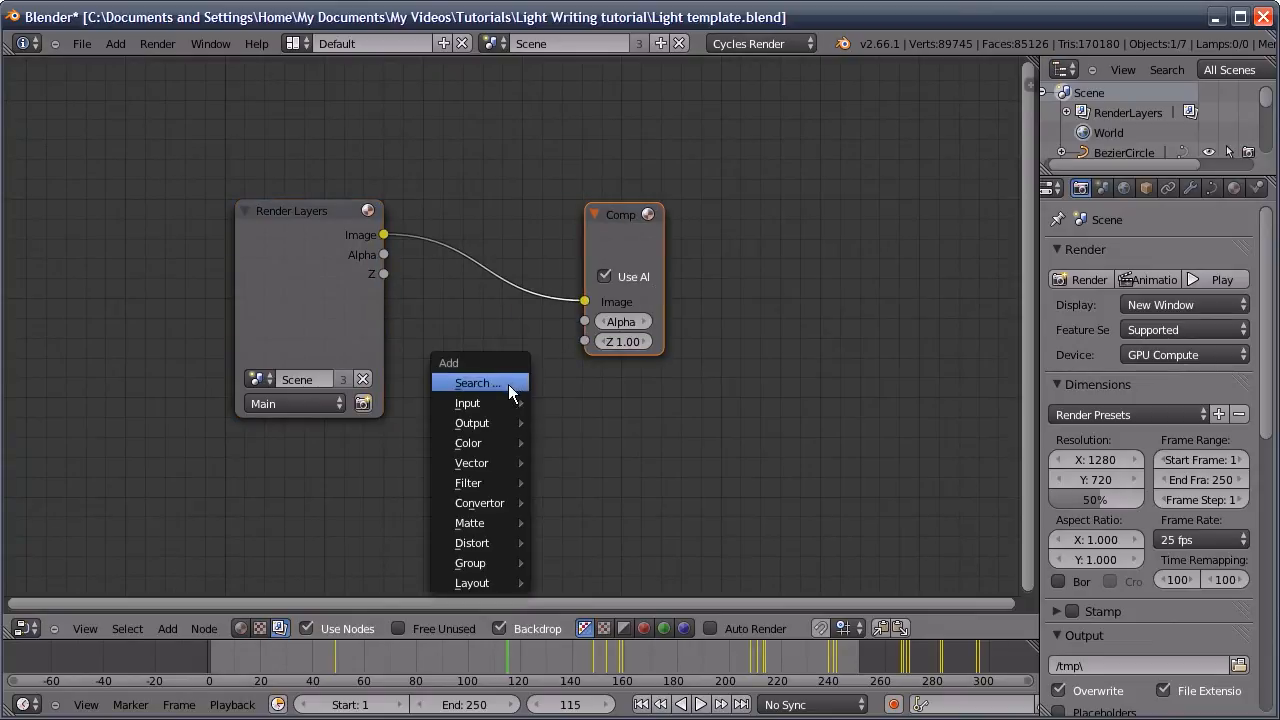
pyautogui.moveTo(466, 423)
pyautogui.click(571, 443)
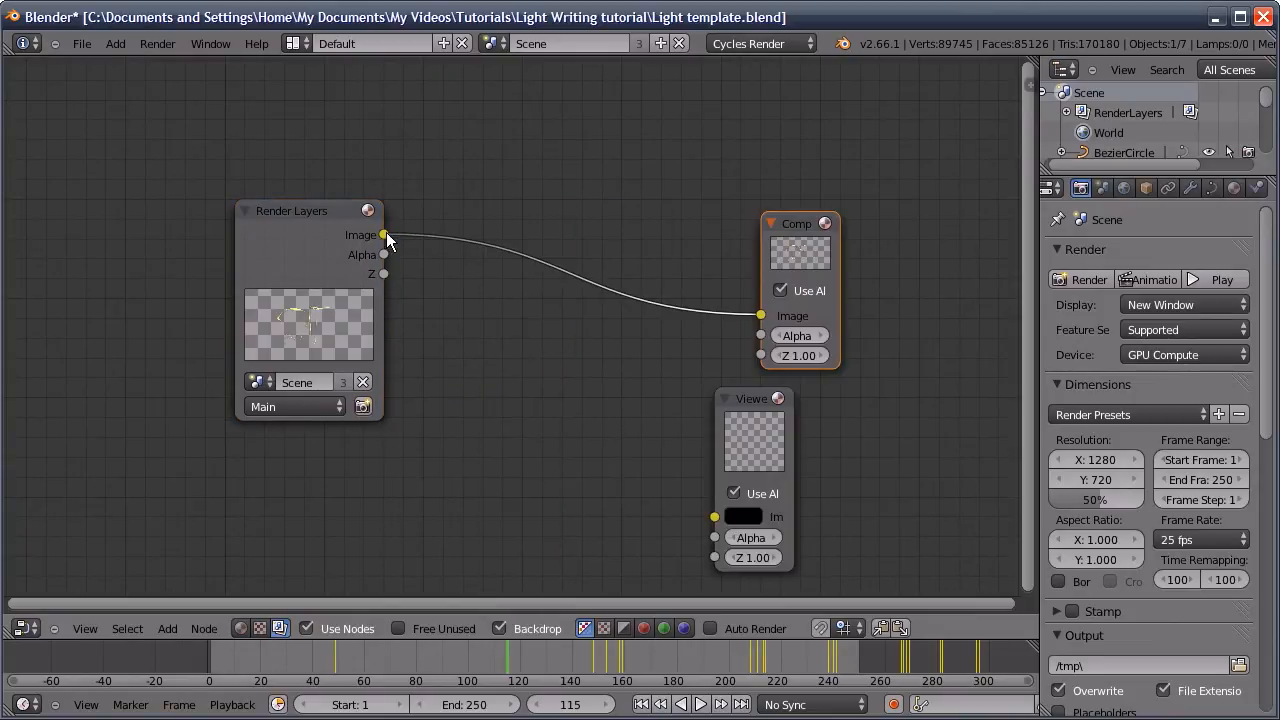
pyautogui.moveTo(383, 234); pyautogui.dragTo(712, 491)
pyautogui.moveTo(292, 283); pyautogui.dragTo(195, 277)
# Compare the backdrop display with and without alpha, and leave it showing colour only without alpha transparency
pyautogui.click(601, 632)
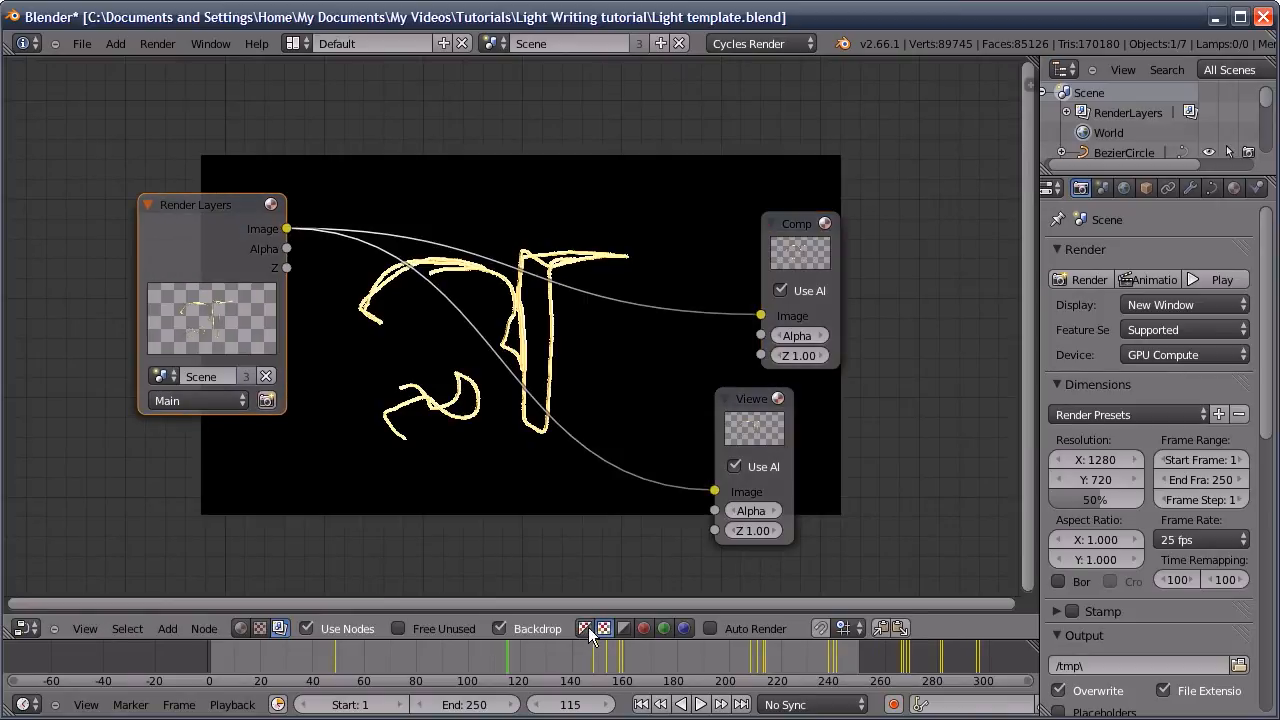
pyautogui.click(585, 628)
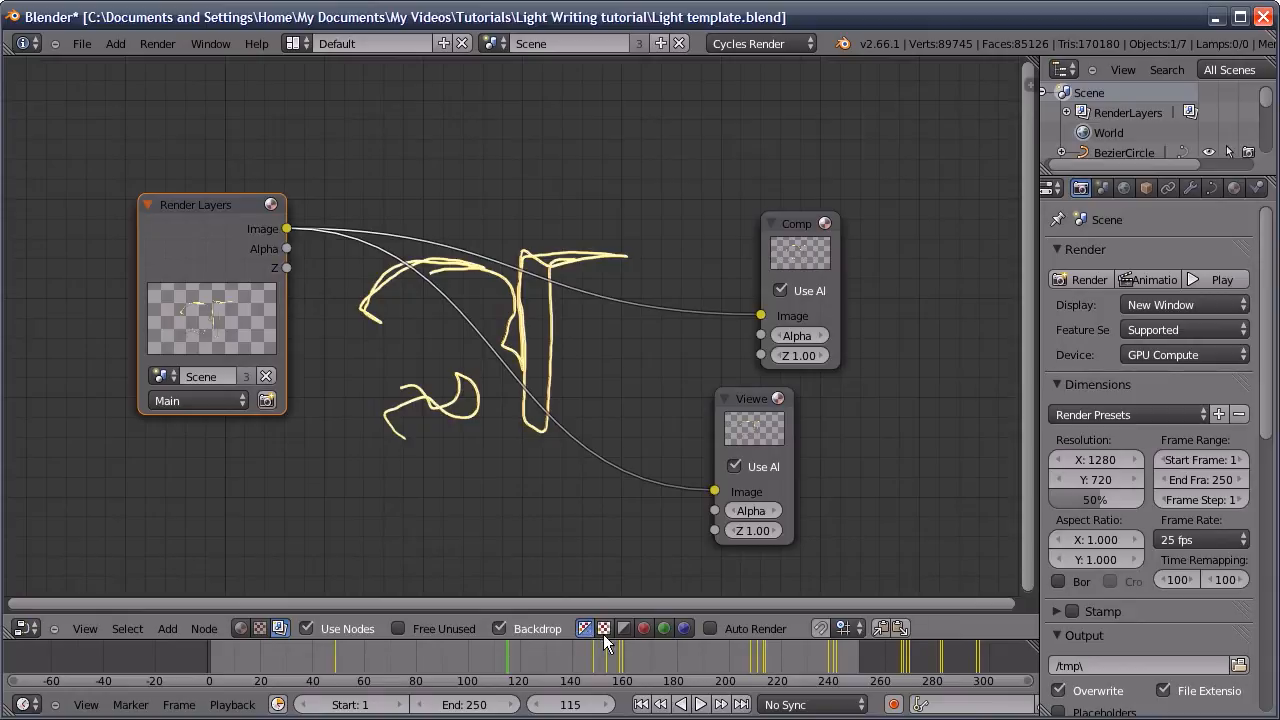
pyautogui.click(603, 630)
pyautogui.press('Home')
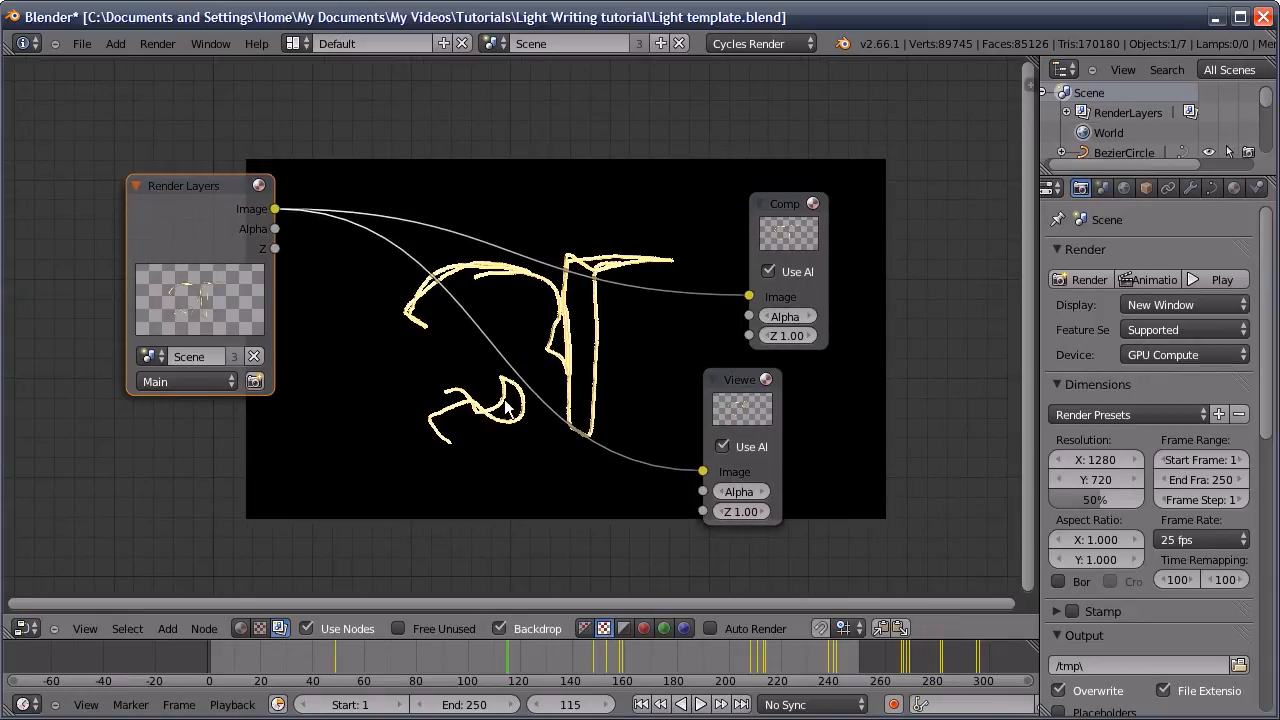
pyautogui.keyDown('alt'); pyautogui.moveTo(458, 419); pyautogui.dragTo(467, 472, button='middle'); pyautogui.keyUp('alt')
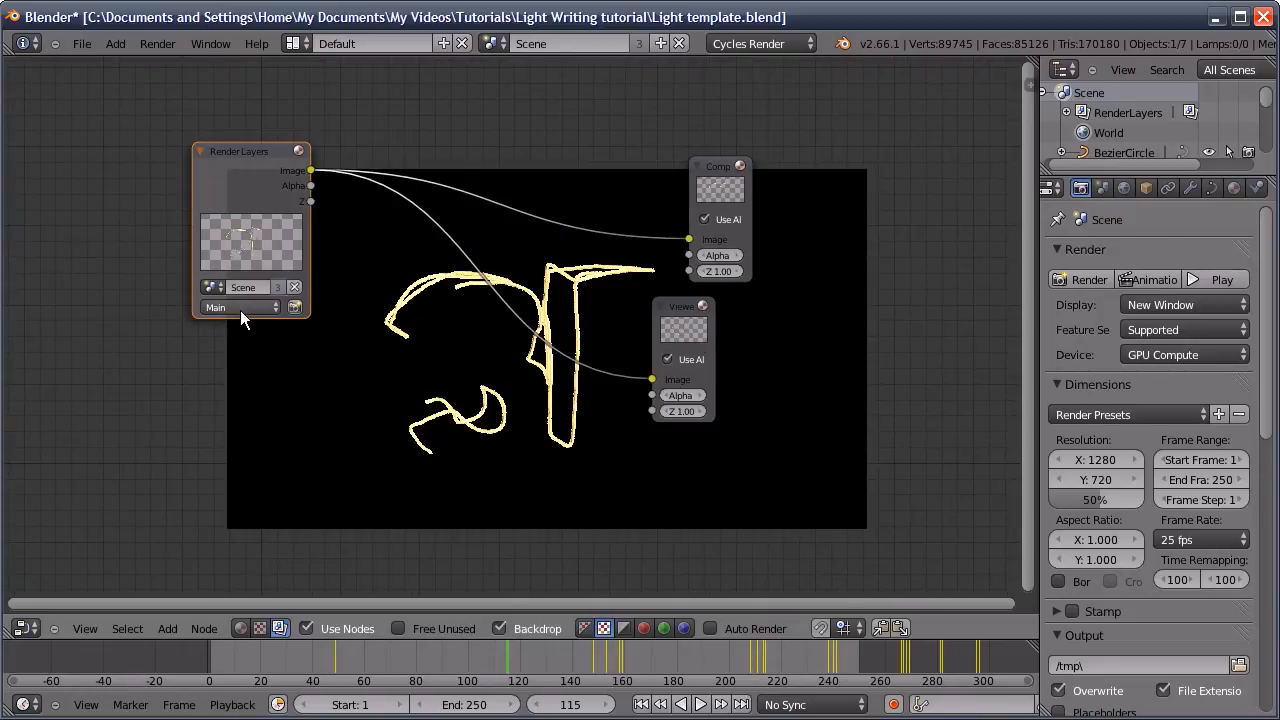
# Move the Viewer and Composite nodes farther from Render Layers, and enlarge and reposition the backdrop image
pyautogui.moveTo(696, 332); pyautogui.dragTo(971, 329)
pyautogui.moveTo(728, 196); pyautogui.dragTo(952, 197)
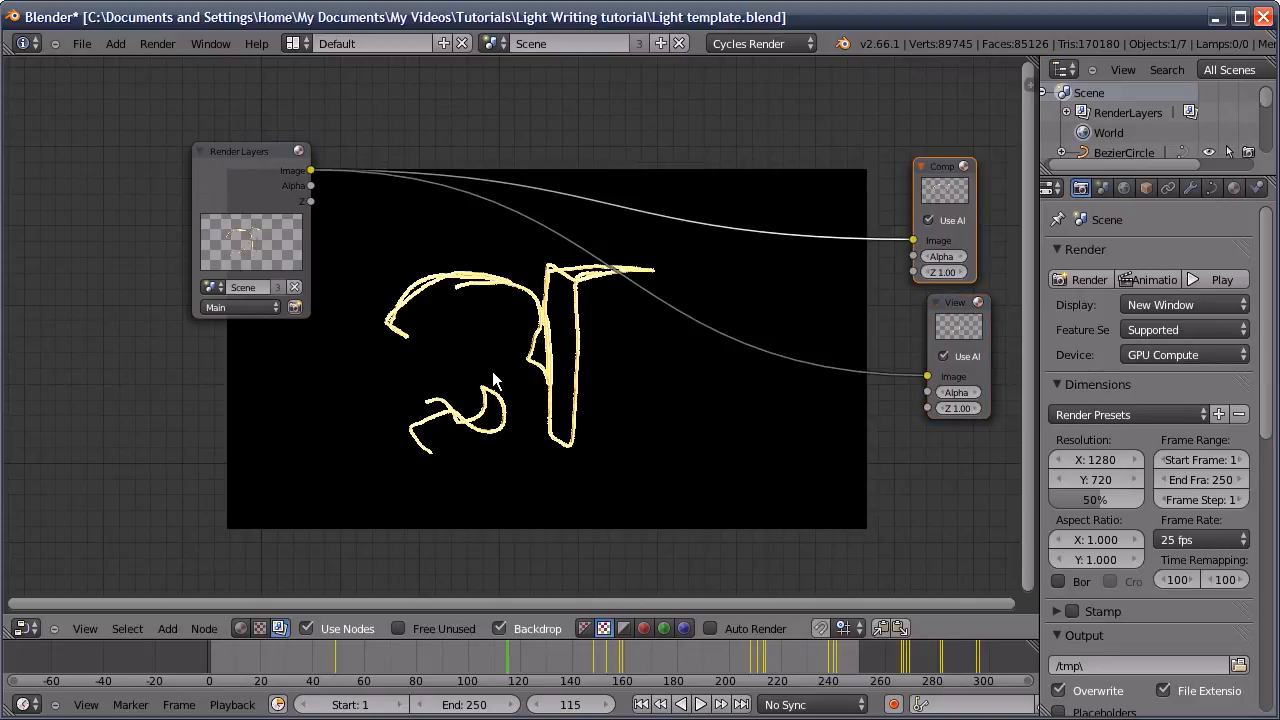
pyautogui.hotkey('alt', 'v')
pyautogui.hotkey('alt', 'v')
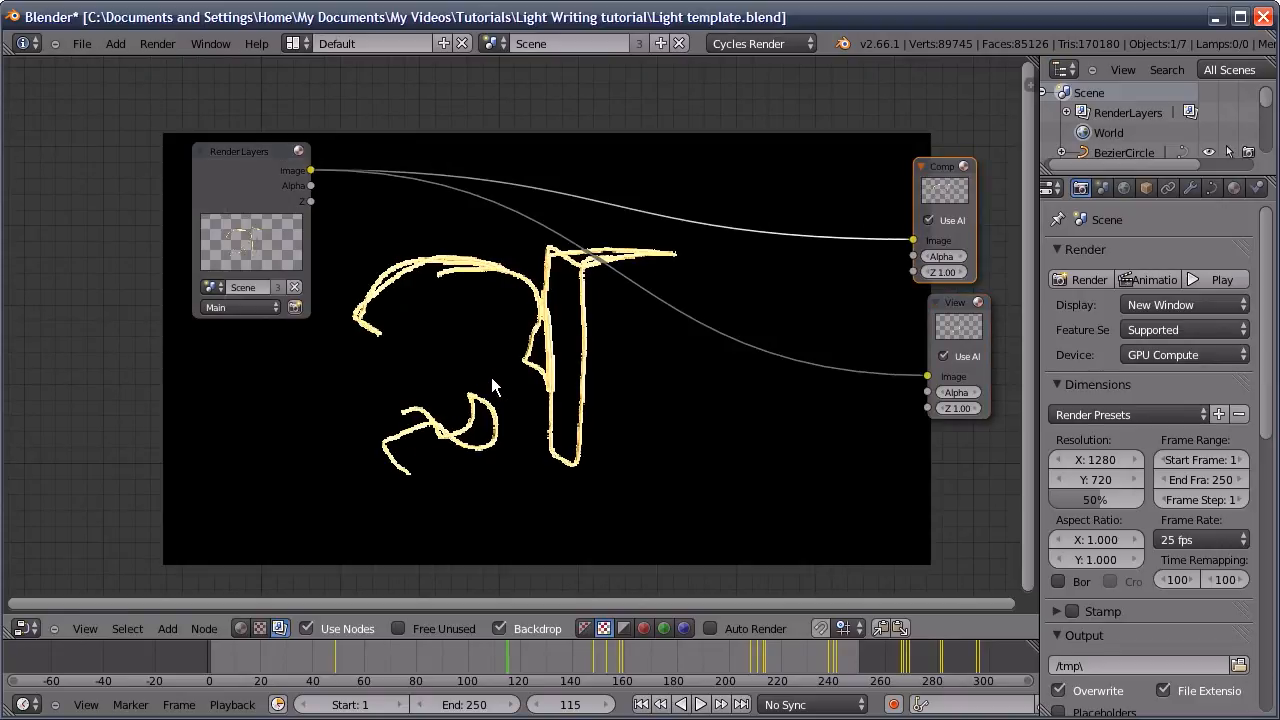
pyautogui.keyDown('alt'); pyautogui.moveTo(514, 380); pyautogui.dragTo(620, 405, button='middle'); pyautogui.keyUp('alt')
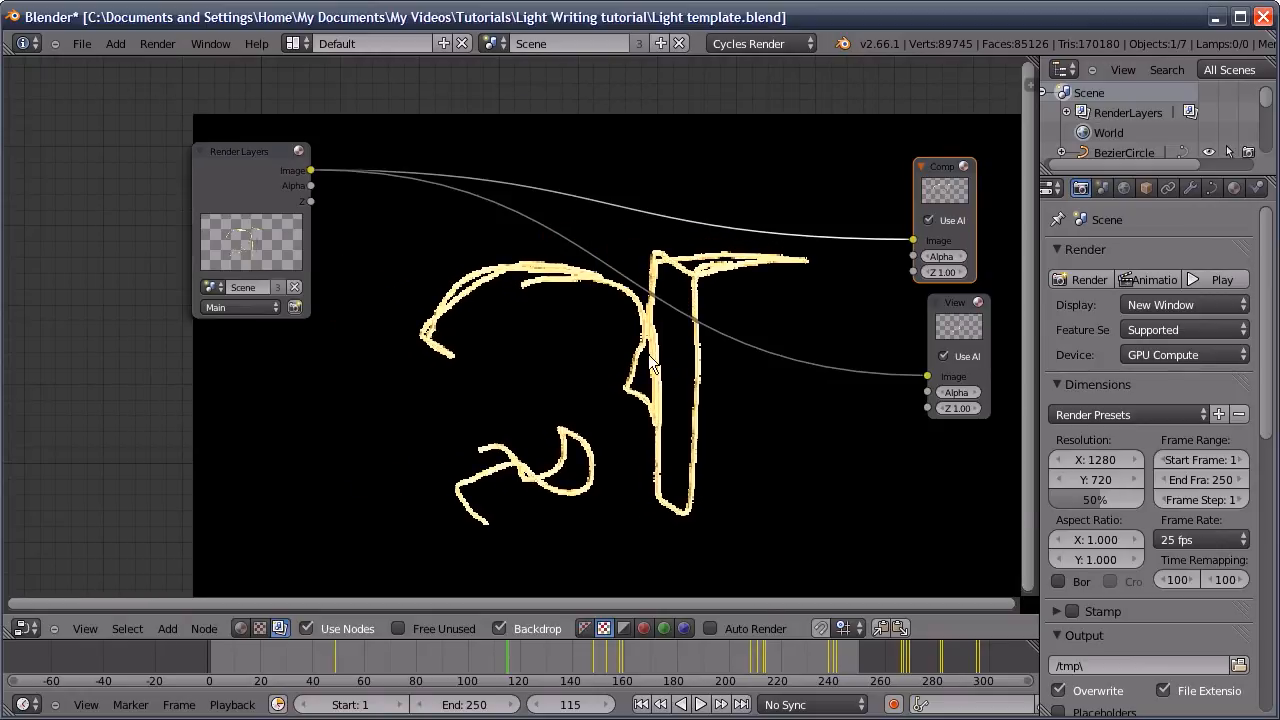
# Insert a Mix node between Render Layers and both output nodes, and set its blend mode to Add
pyautogui.hotkey('shift', 'a')
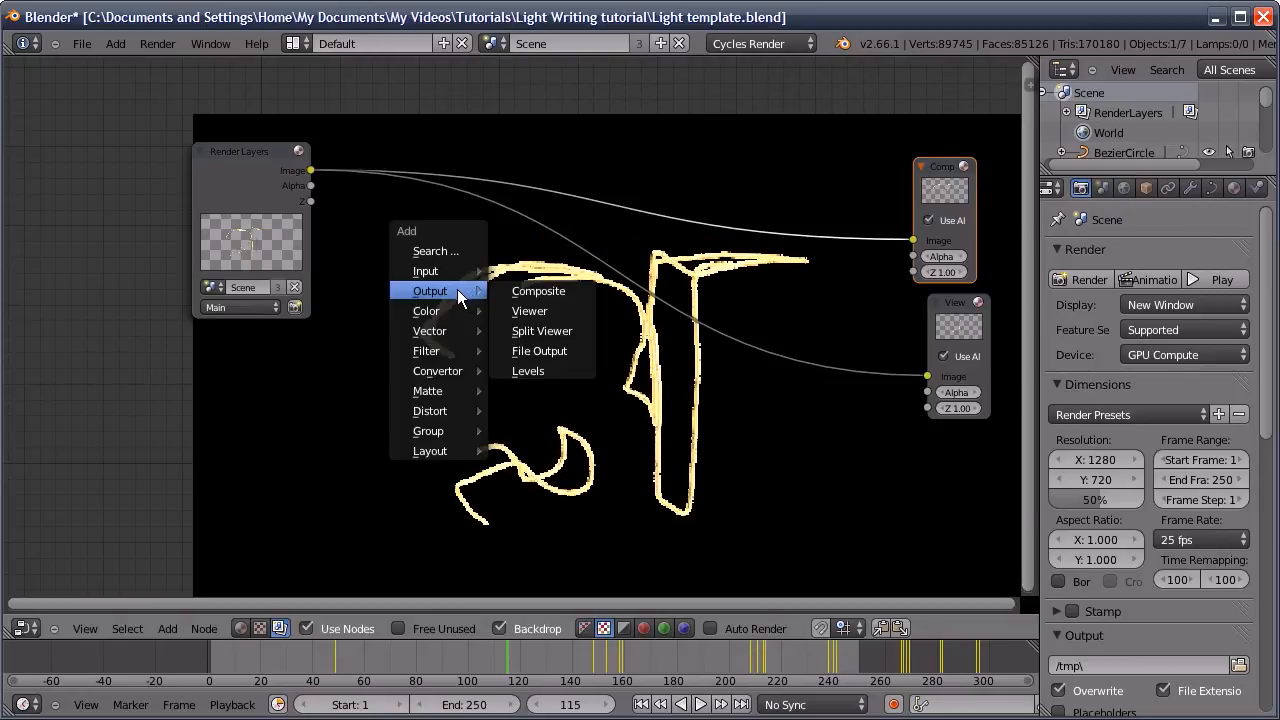
pyautogui.moveTo(451, 309)
pyautogui.click(521, 331)
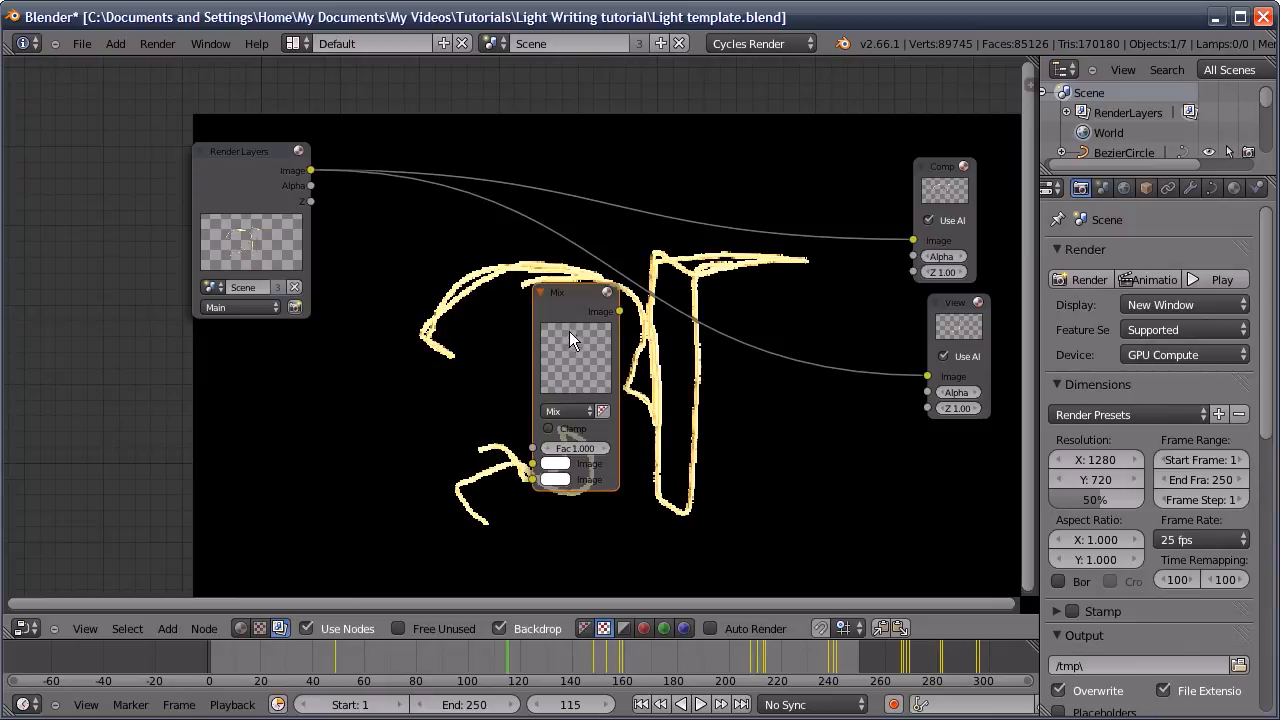
pyautogui.click(604, 264)
pyautogui.moveTo(679, 270); pyautogui.dragTo(913, 240)
pyautogui.moveTo(572, 339); pyautogui.dragTo(650, 297)
pyautogui.click(651, 290)
pyautogui.click(658, 316)
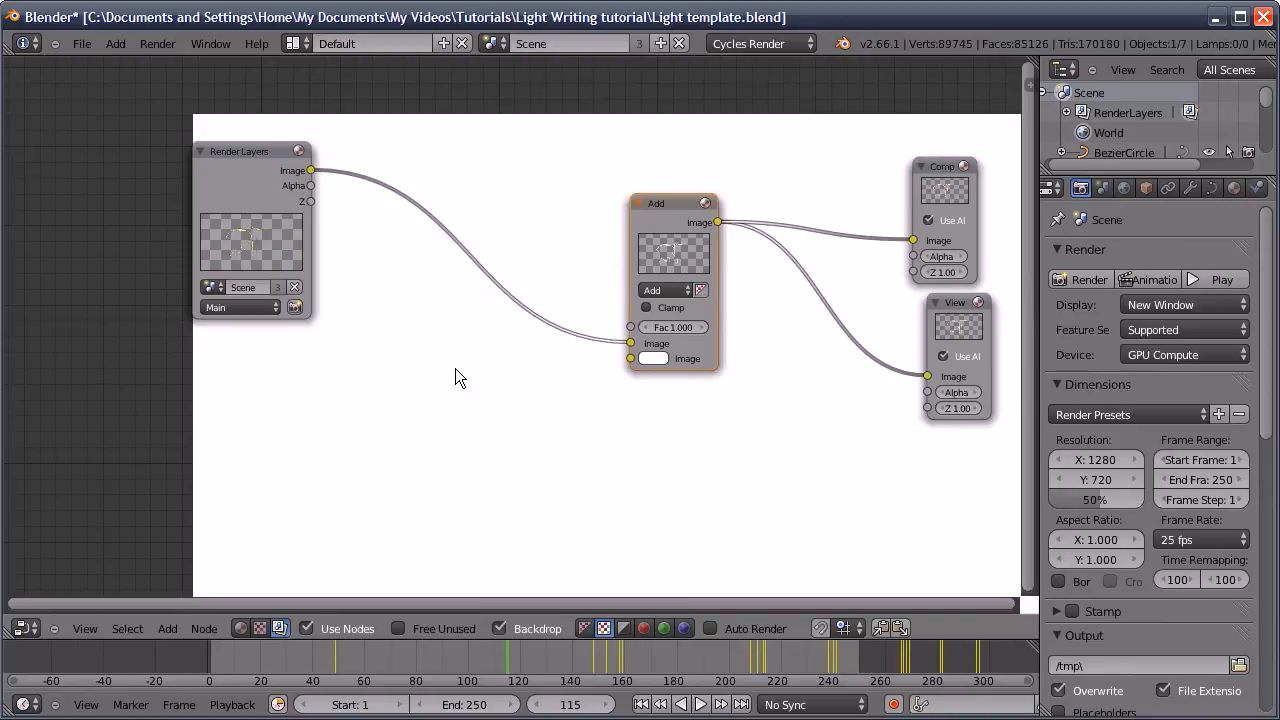
# Add a Blur node fed by the Render Layers image and connect its output to the Add node's second image input
pyautogui.hotkey('shift', 'a')
pyautogui.moveTo(431, 391)
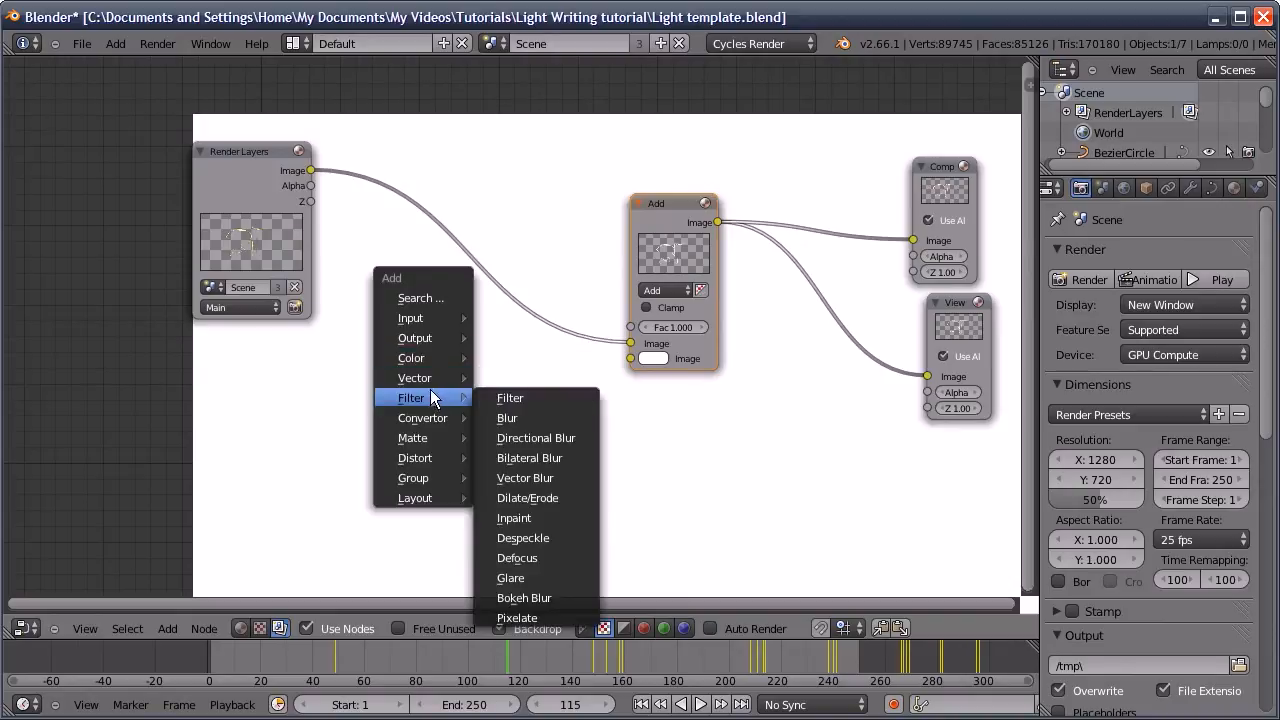
pyautogui.click(508, 418)
pyautogui.click(459, 364)
pyautogui.moveTo(311, 170); pyautogui.dragTo(431, 579)
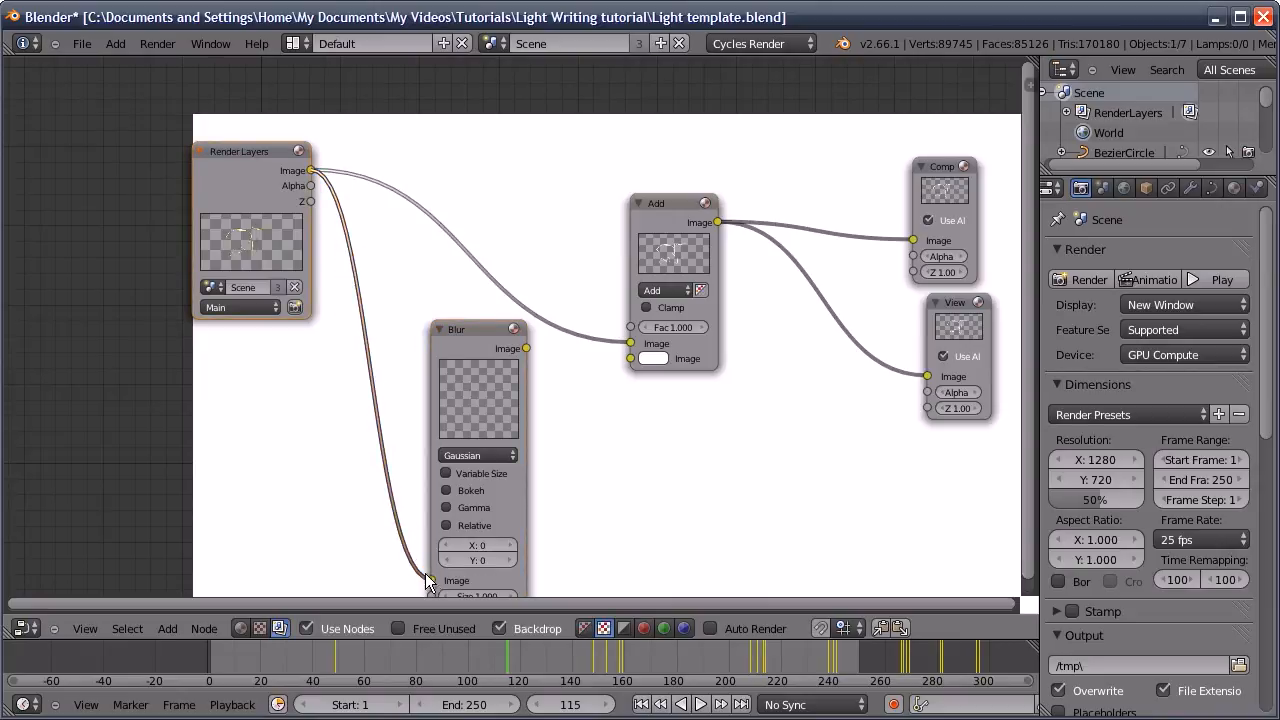
pyautogui.moveTo(525, 348); pyautogui.dragTo(632, 361)
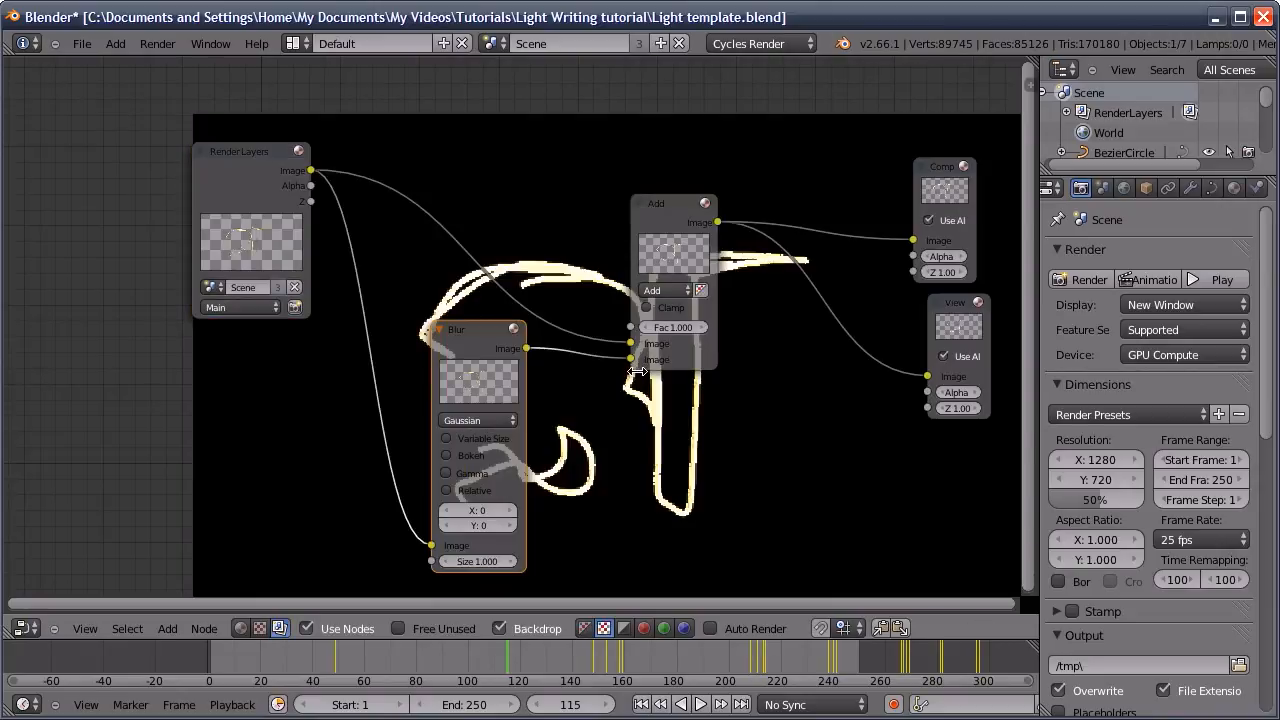
# Insert a Hue Saturation Value node into the link between Render Layers and the Add node
pyautogui.hotkey('shift', 'a')
pyautogui.moveTo(512, 176)
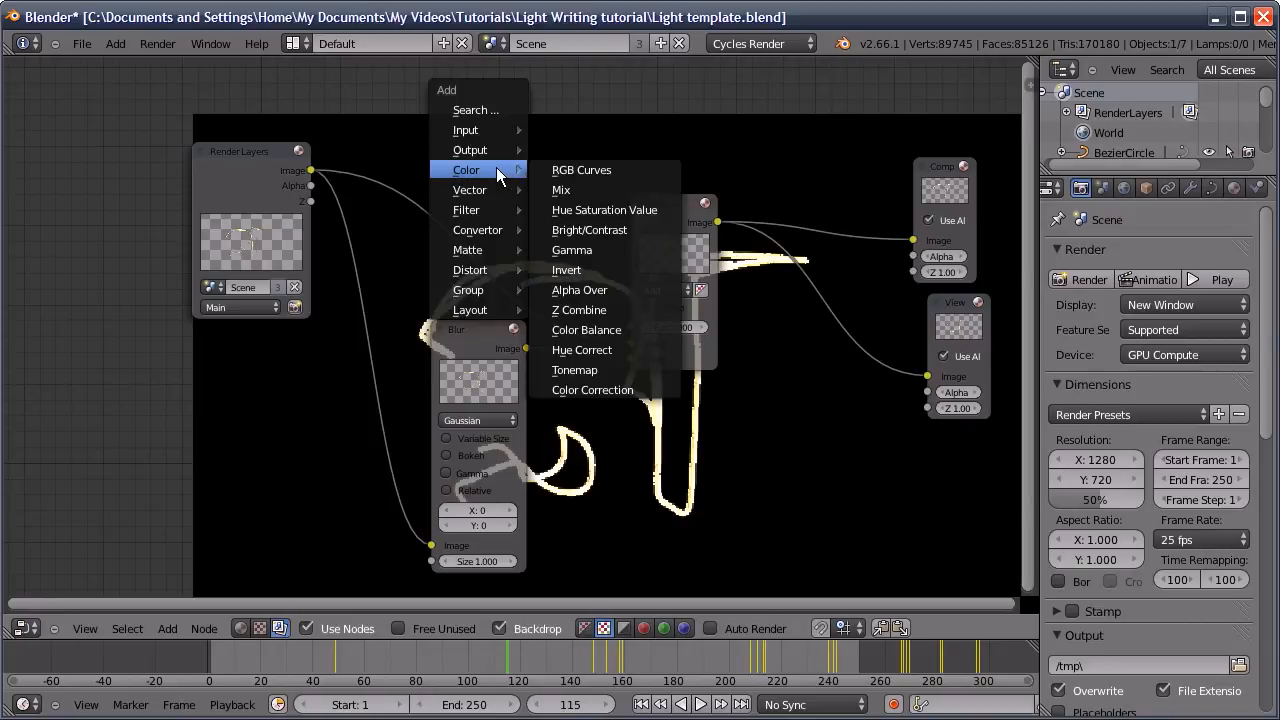
pyautogui.click(600, 211)
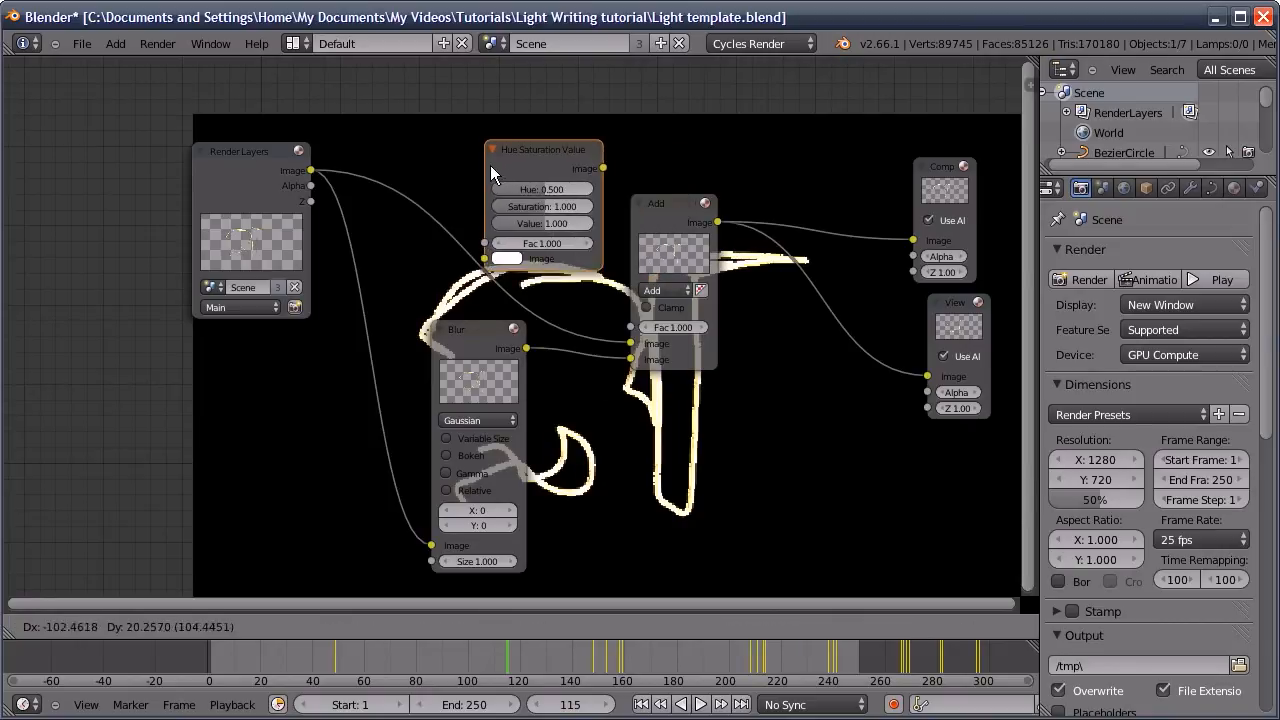
pyautogui.click(454, 175)
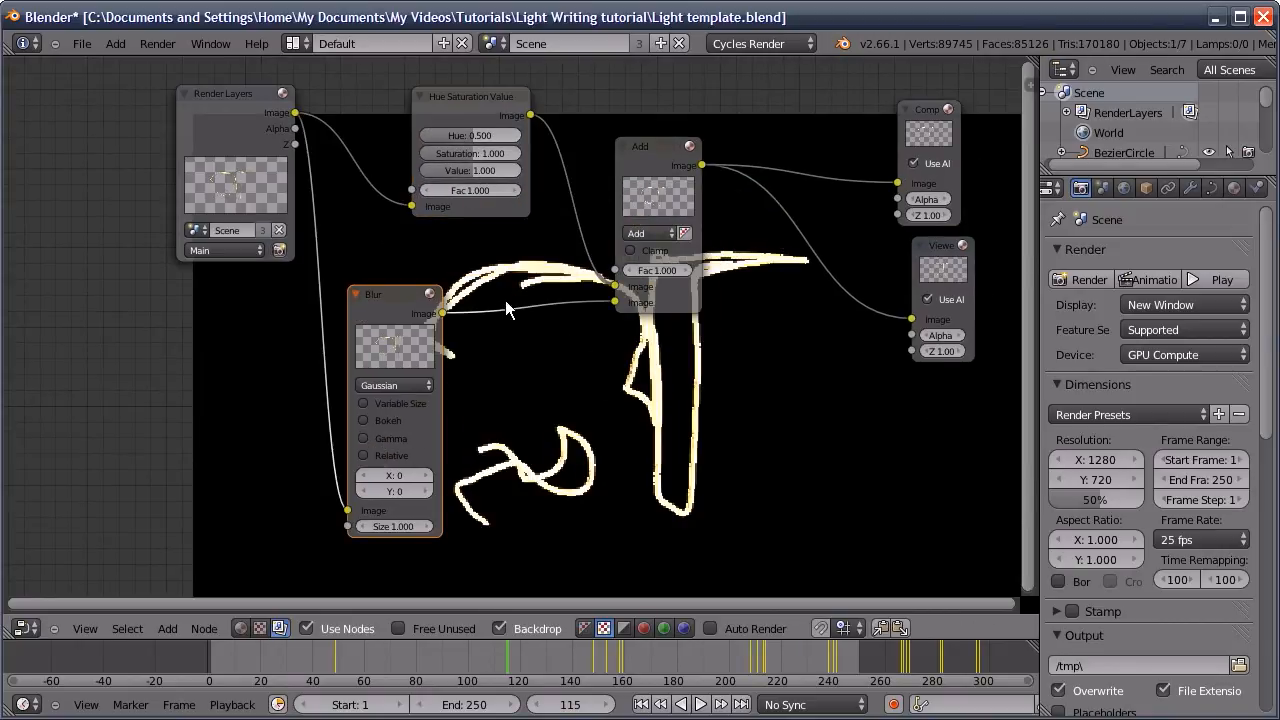
# Make the Blur node's size Relative and set X and Y to 1%
pyautogui.click(363, 455)
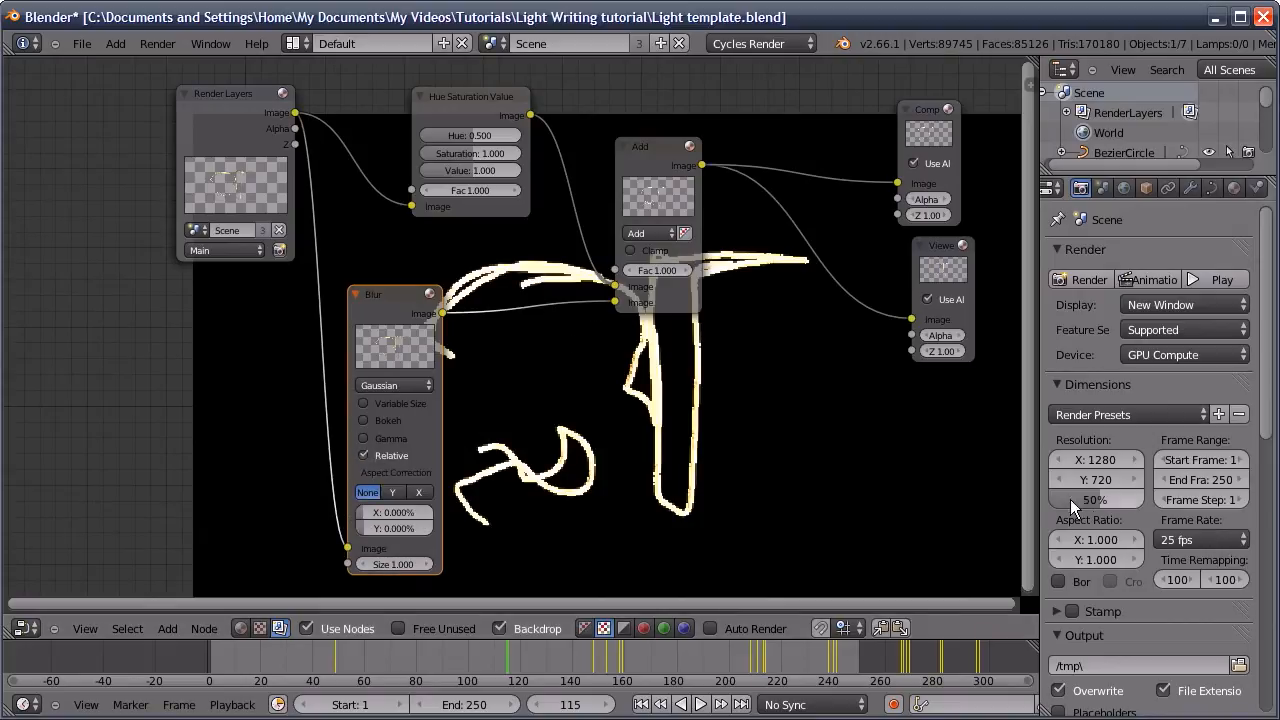
pyautogui.click(402, 512)
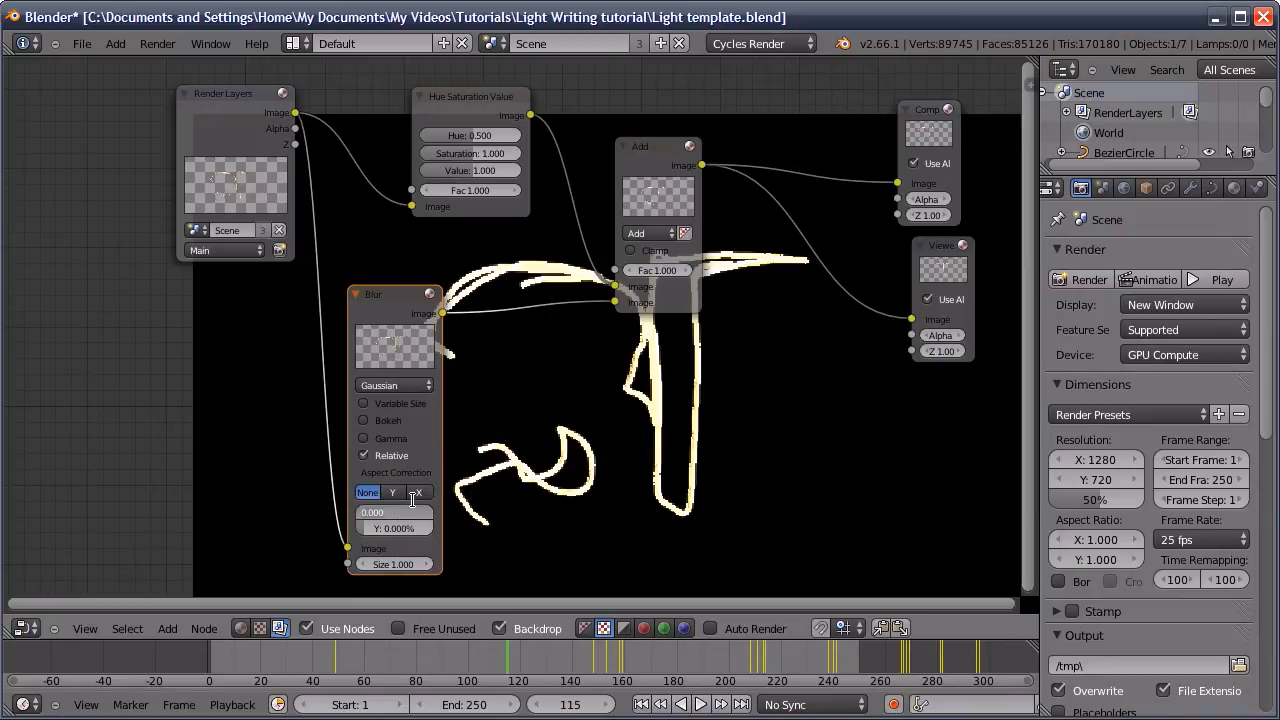
pyautogui.write('1')
pyautogui.press('Return')
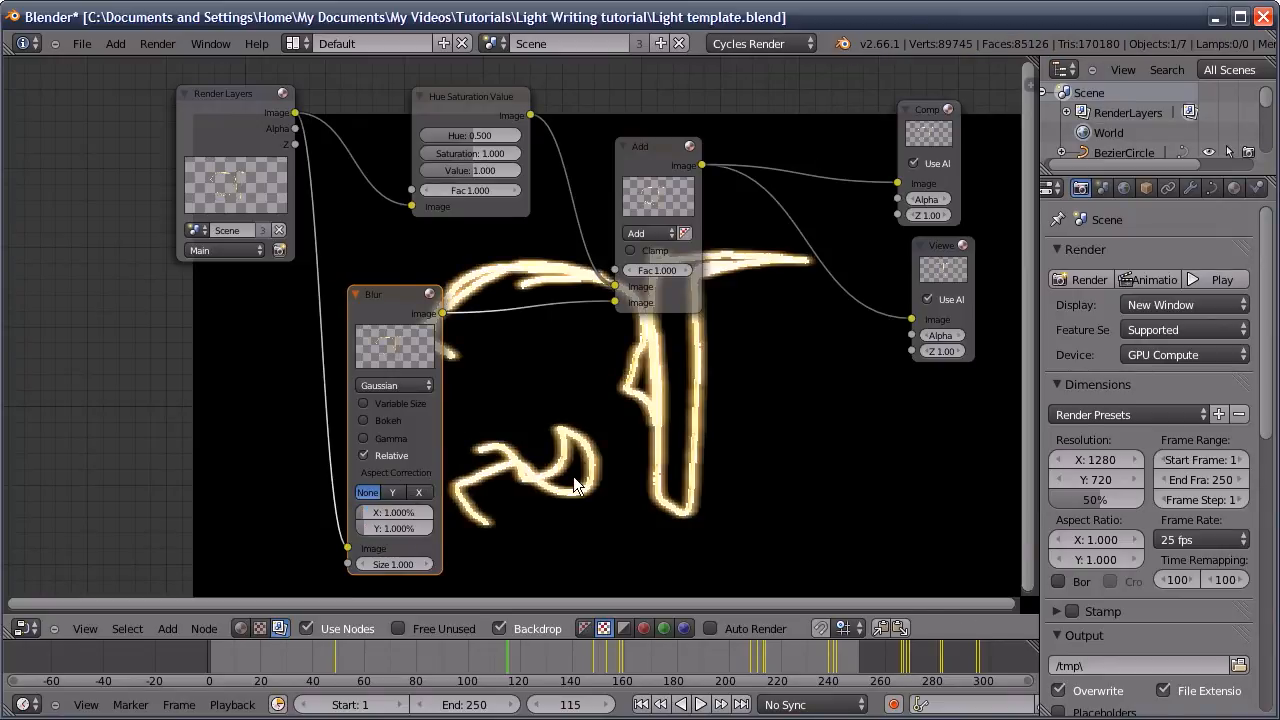
# Lower the Add node's factor to 0.700
pyautogui.moveTo(649, 372); pyautogui.dragTo(655, 404, button='middle')
pyautogui.moveTo(463, 382); pyautogui.dragTo(445, 369, button='middle')
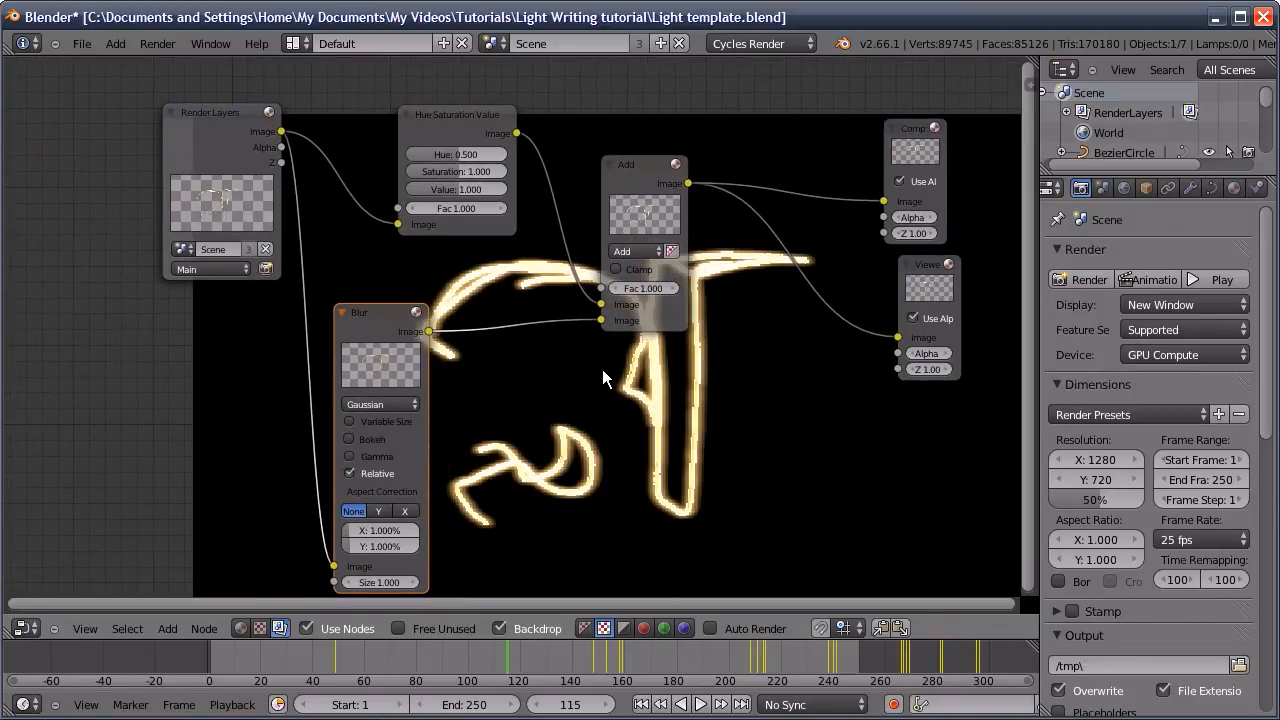
pyautogui.moveTo(634, 278); pyautogui.dragTo(638, 262, button='middle')
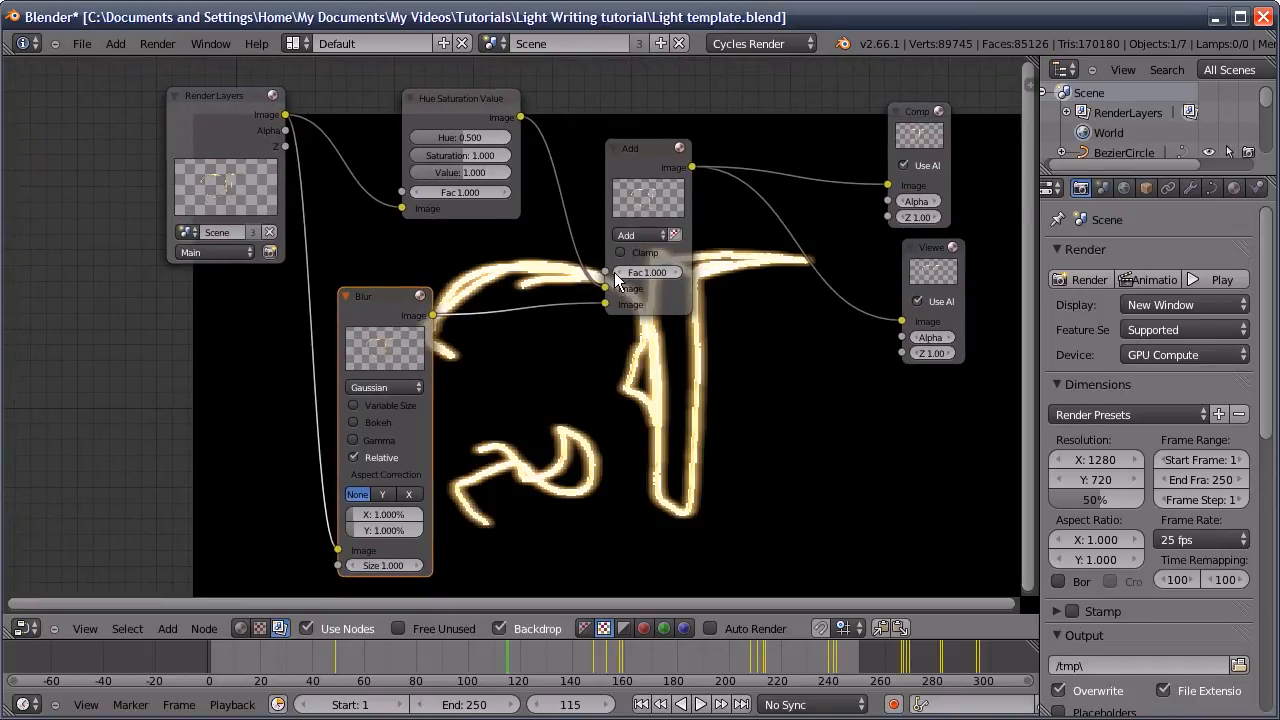
pyautogui.click(620, 272)
pyautogui.click(620, 272)
pyautogui.click(620, 272)
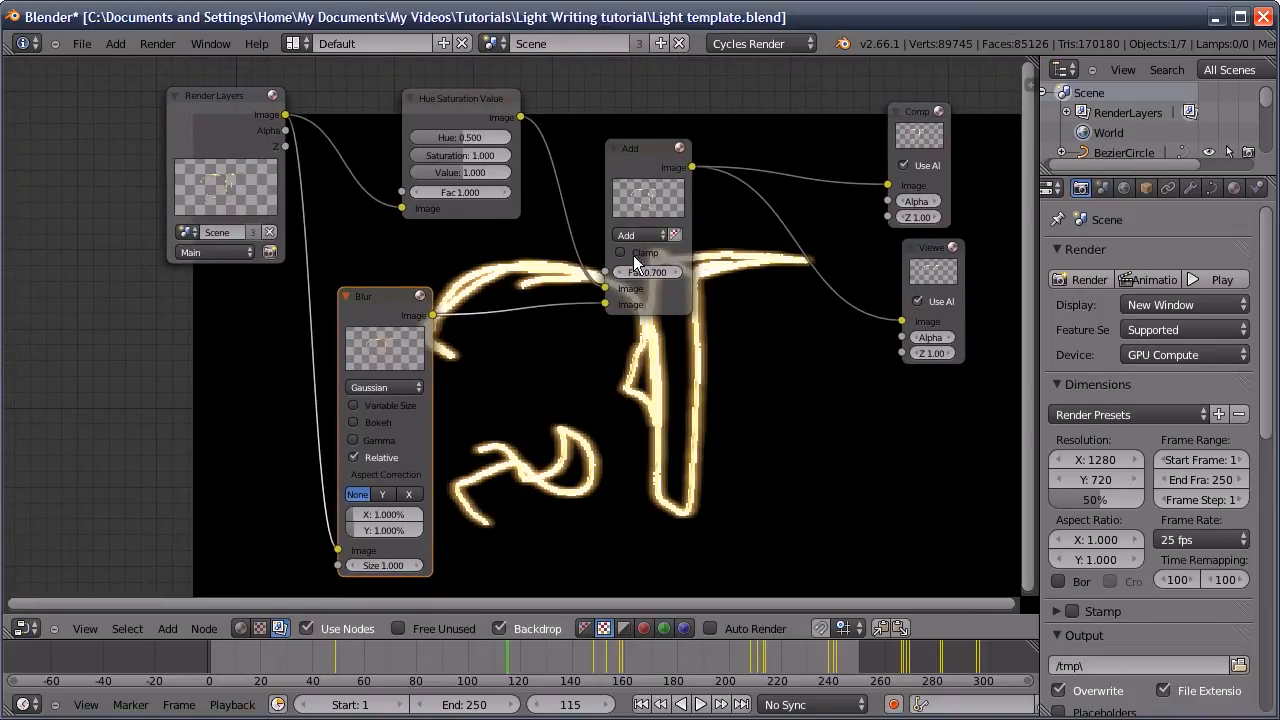
# Lower the Hue Saturation Value node's saturation to 0.950
pyautogui.moveTo(460, 155); pyautogui.dragTo(455, 155)
pyautogui.moveTo(606, 315)
pyautogui.mouseDown(button='middle')
pyautogui.moveTo(572, 265)
pyautogui.moveTo(616, 315)
pyautogui.mouseUp(button='middle')
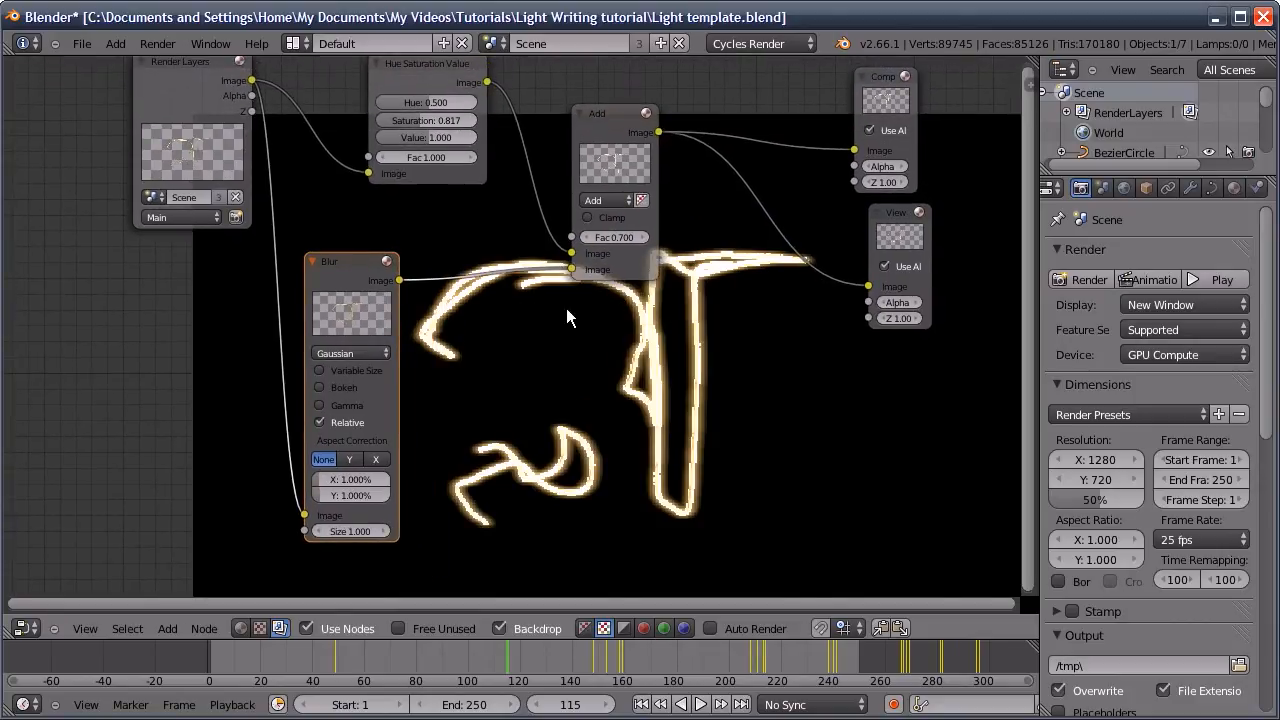
pyautogui.moveTo(407, 119); pyautogui.dragTo(419, 120)
pyautogui.moveTo(495, 301); pyautogui.dragTo(513, 324, button='middle')
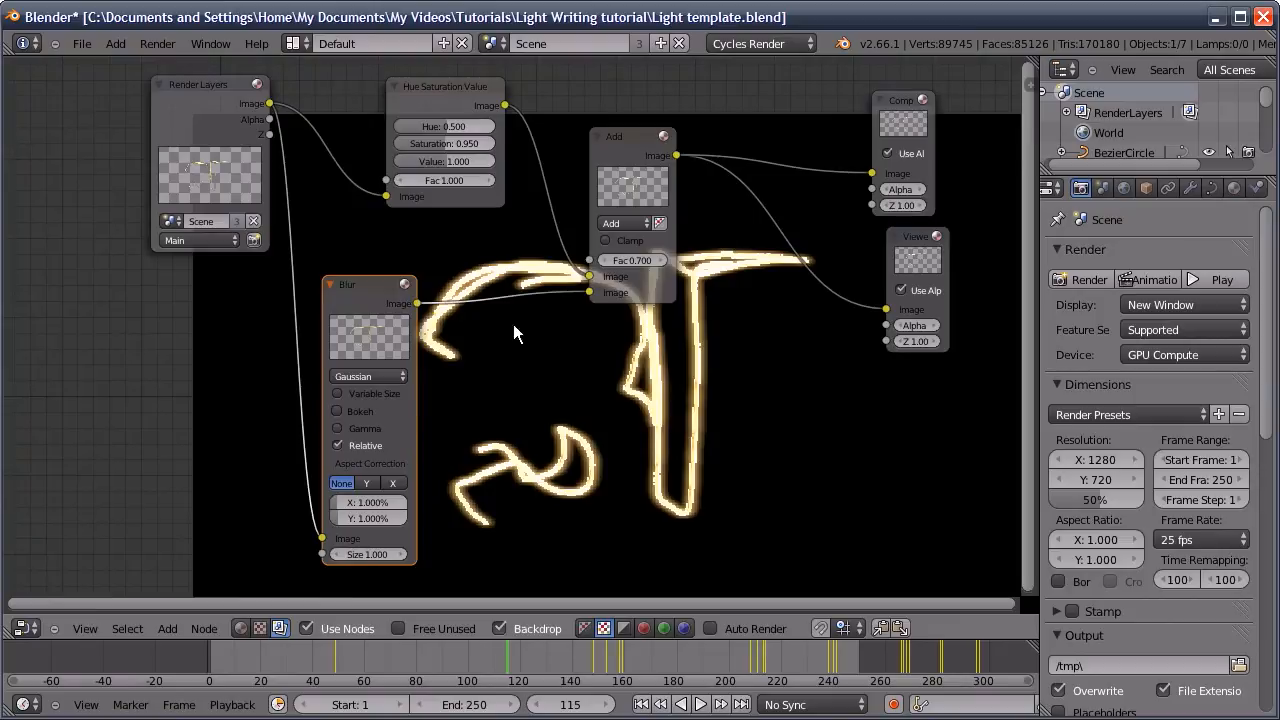
# Collapse the Blur node and move the Viewer and Composite nodes farther from the Add node to make room
pyautogui.click(333, 285)
pyautogui.moveTo(366, 294); pyautogui.dragTo(352, 318, button='middle')
pyautogui.moveTo(914, 275); pyautogui.dragTo(1061, 371)
pyautogui.moveTo(841, 306); pyautogui.dragTo(626, 257, button='middle')
pyautogui.moveTo(680, 109); pyautogui.dragTo(829, 153)
pyautogui.moveTo(594, 271); pyautogui.dragTo(774, 252, button='middle')
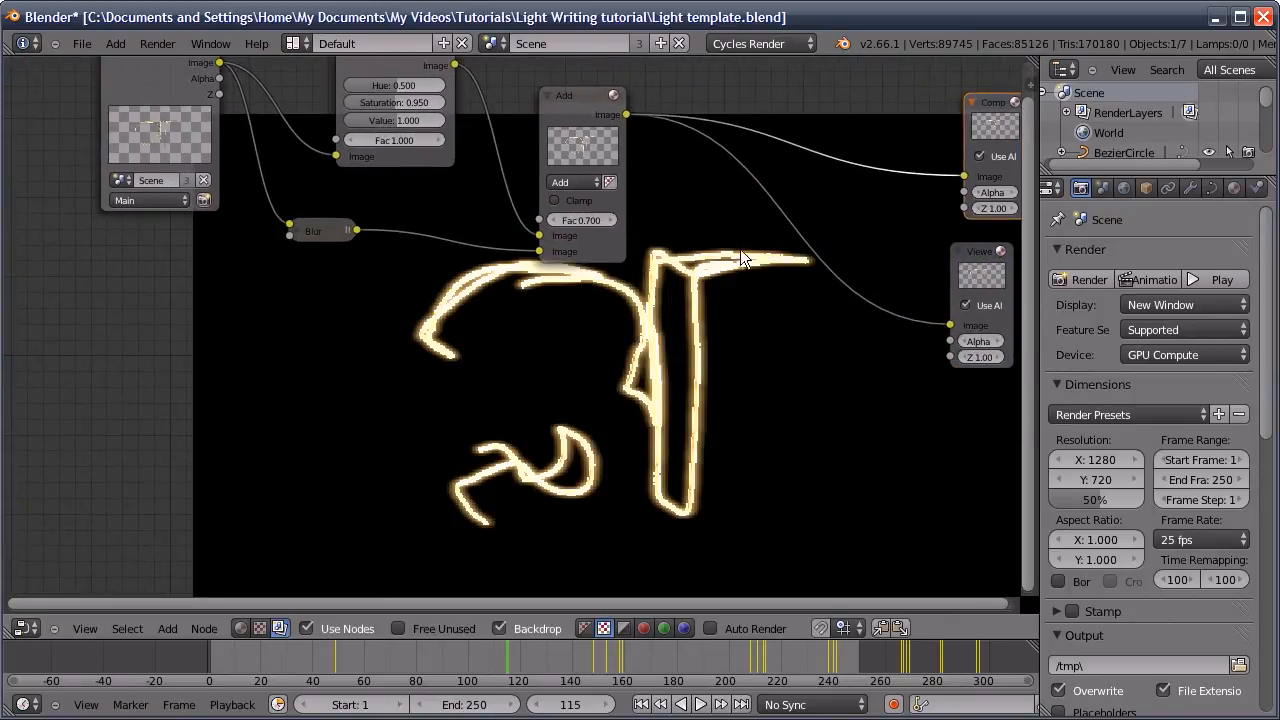
# Duplicate the Main Render Layers node, place the copy below it and set its layer to Faded
pyautogui.click(167, 129)
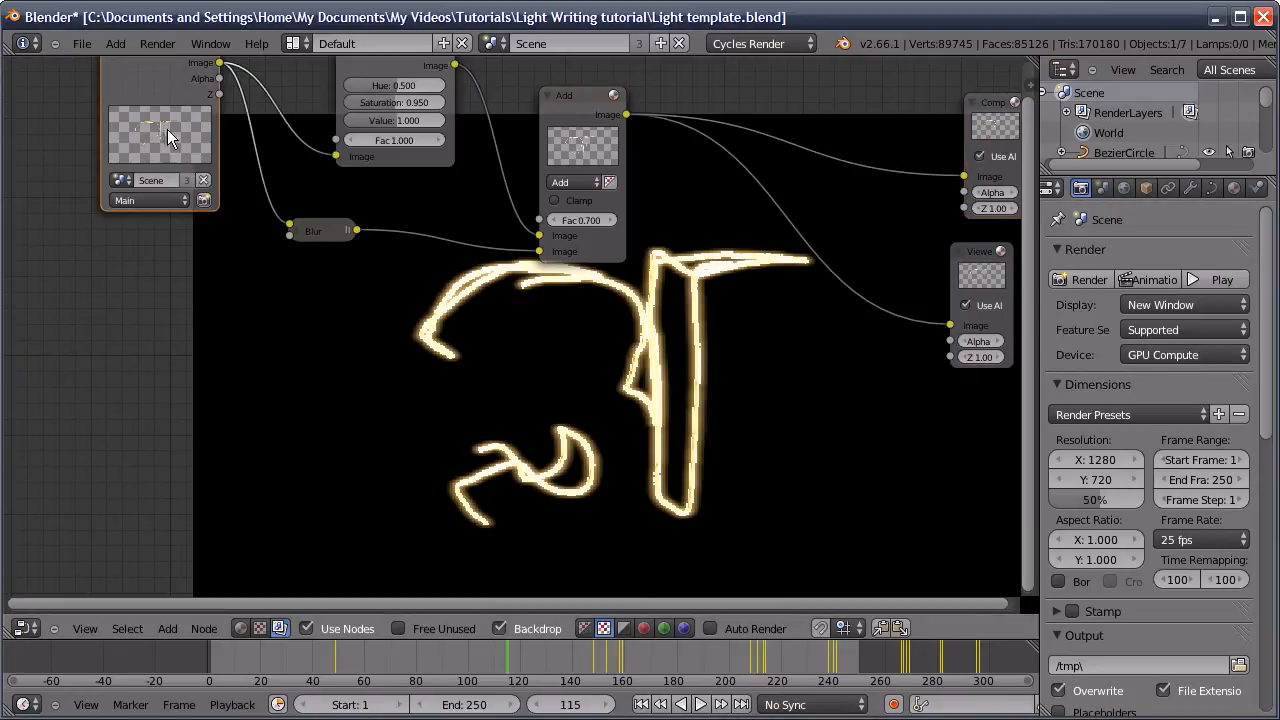
pyautogui.hotkey('shift', 'd')
pyautogui.click(160, 428)
pyautogui.click(140, 487)
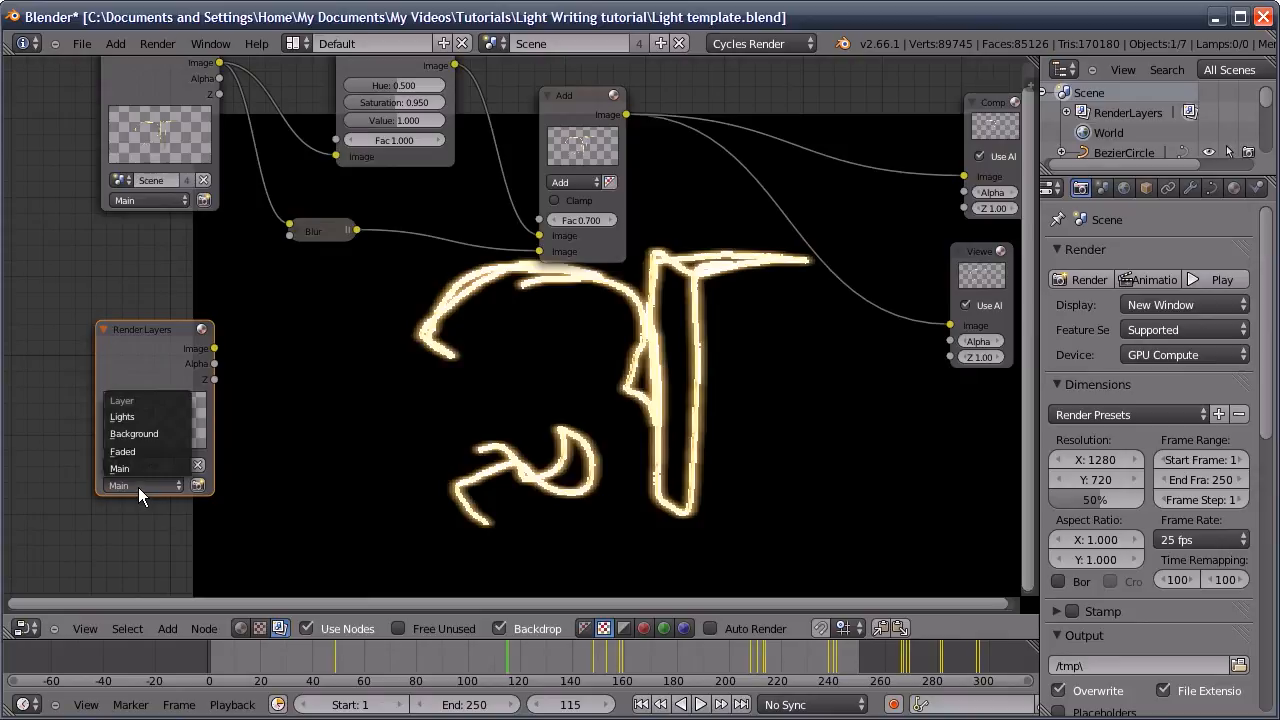
pyautogui.click(131, 452)
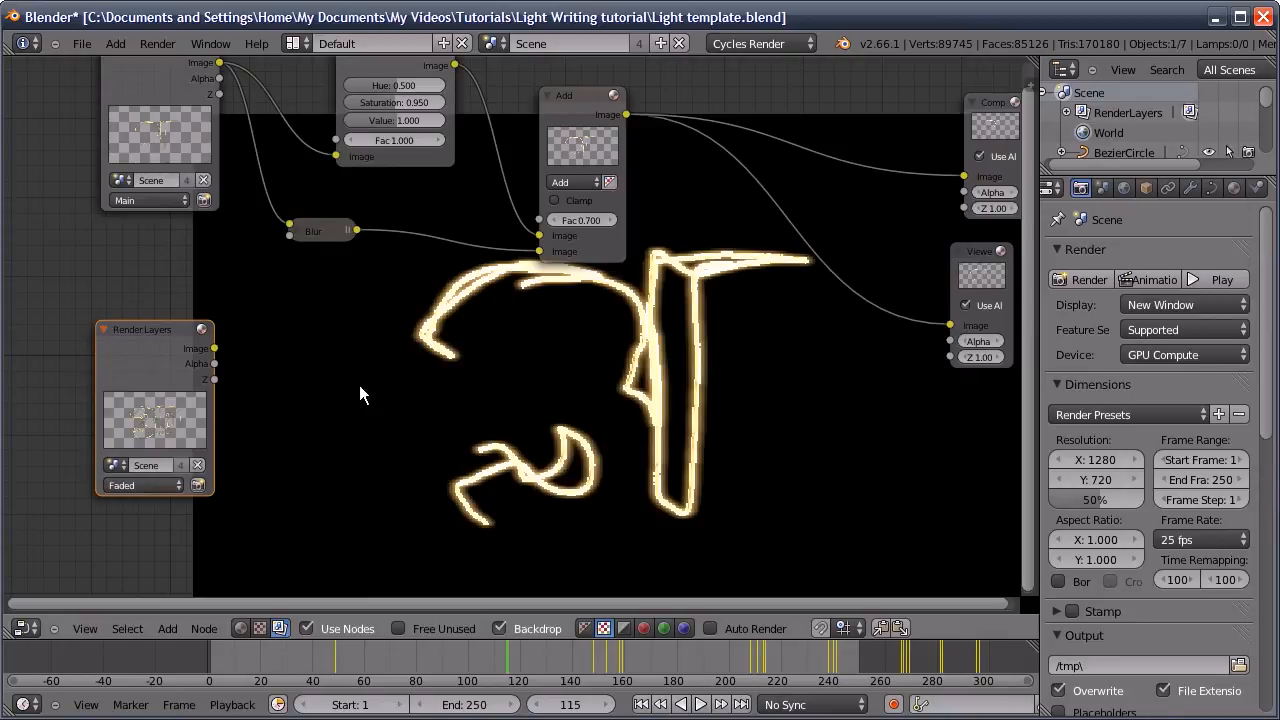
# Insert a copy of the Add node before the Viewer with factor 1 and connect the Faded image to its second input
pyautogui.hotkey('shift', 'd')
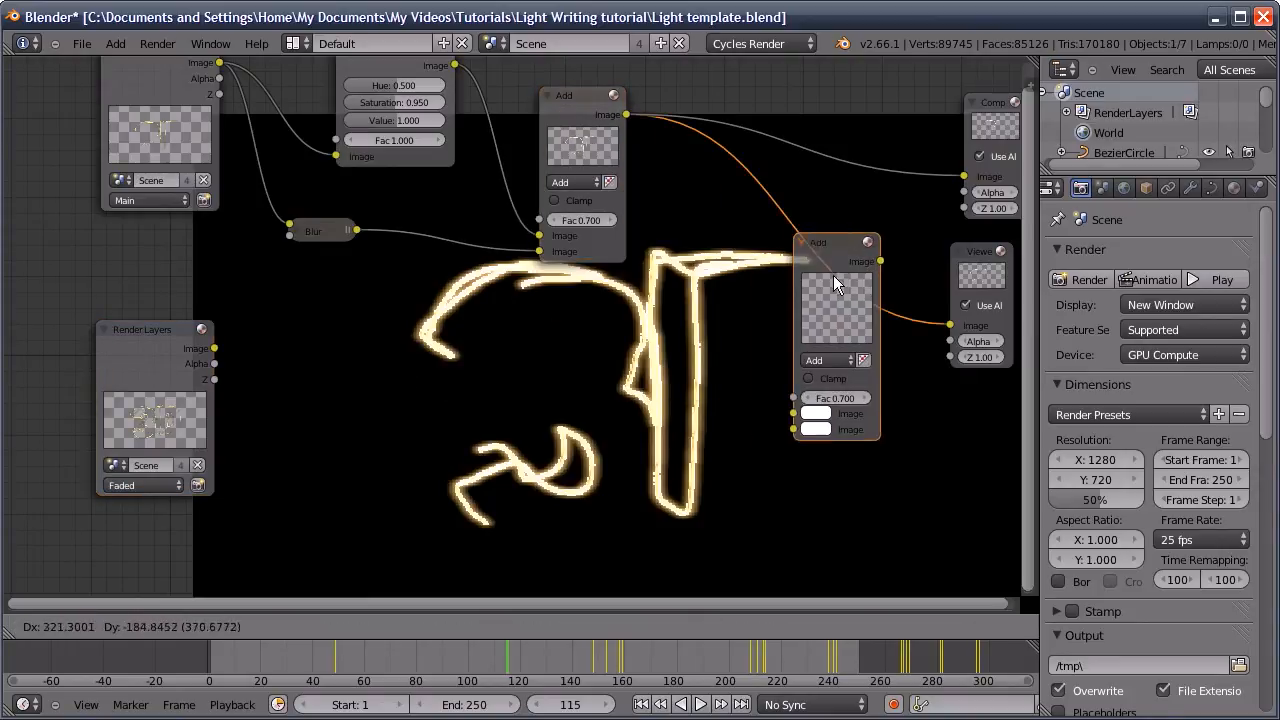
pyautogui.click(814, 297)
pyautogui.click(816, 356)
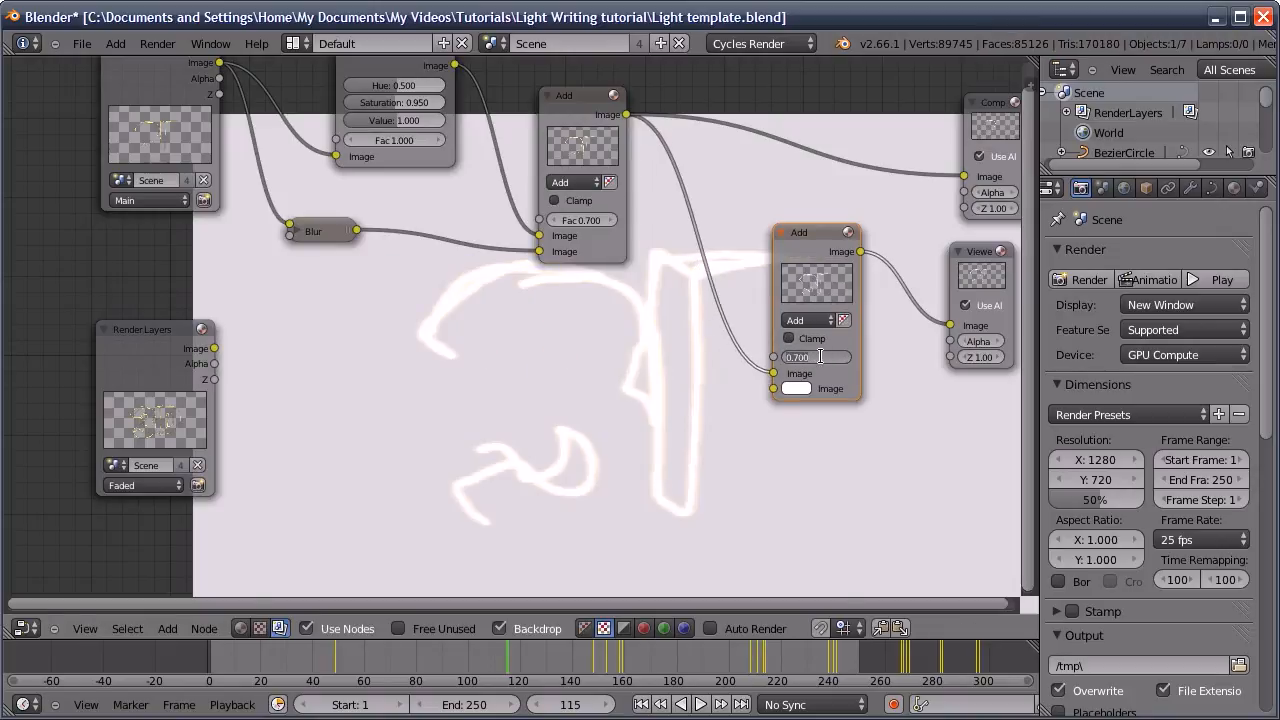
pyautogui.write('1')
pyautogui.press('Return')
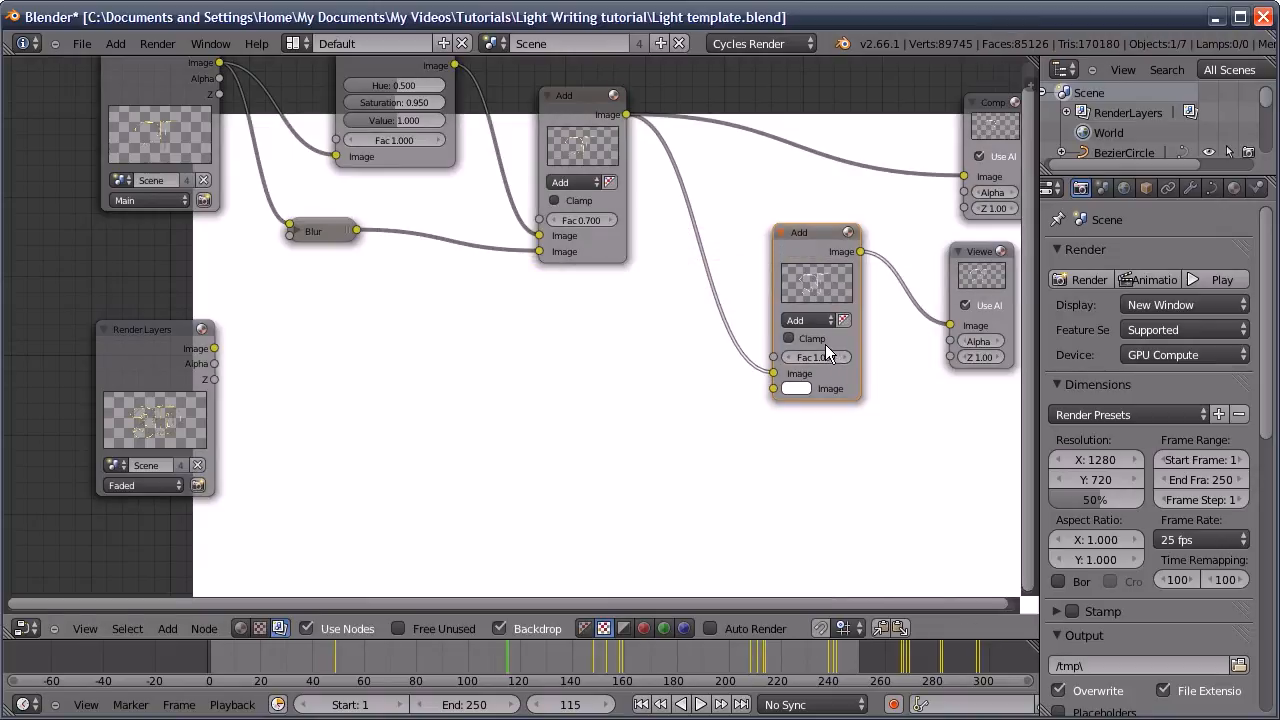
pyautogui.moveTo(214, 348); pyautogui.dragTo(773, 388)
pyautogui.moveTo(793, 399)
pyautogui.mouseDown(button='middle')
pyautogui.moveTo(805, 385)
pyautogui.moveTo(794, 388)
pyautogui.mouseUp(button='middle')
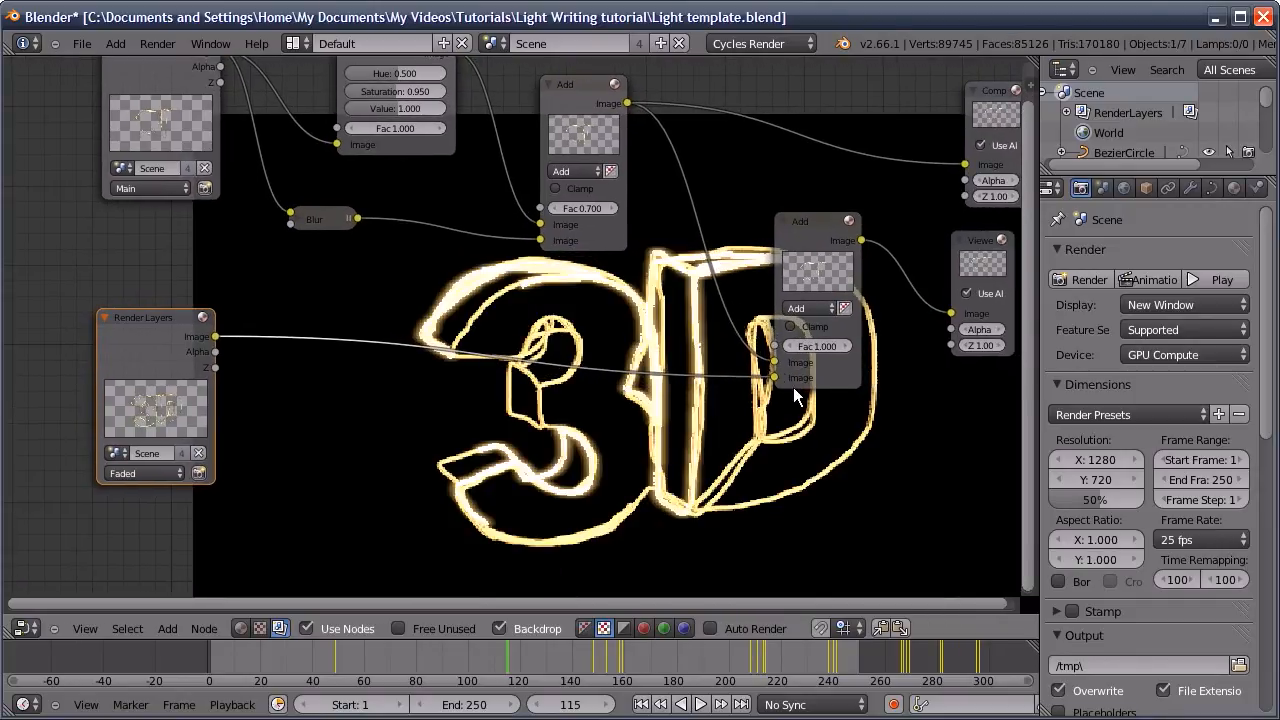
# Lower the factor of the Add node that mixes in the Faded layer to 0.140
pyautogui.moveTo(788, 348); pyautogui.dragTo(793, 352)
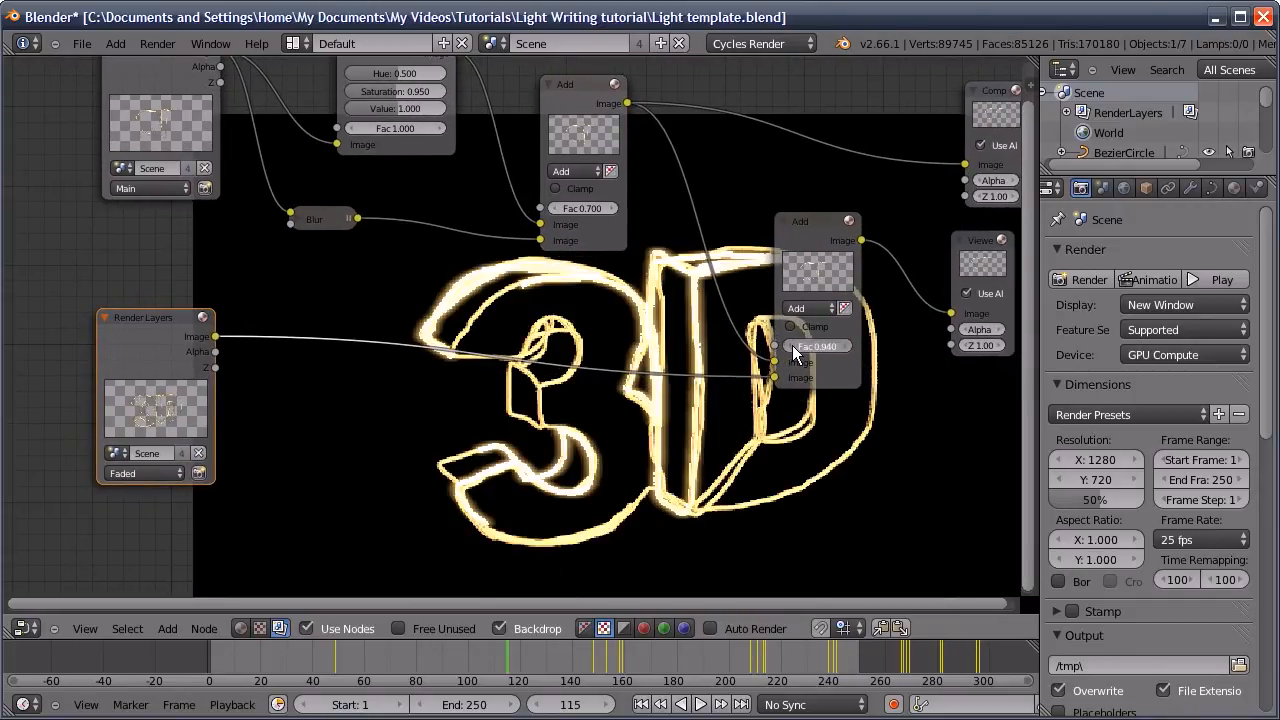
pyautogui.click(791, 346)
pyautogui.click(791, 346)
pyautogui.click(791, 346)
pyautogui.click(791, 346)
pyautogui.click(791, 346)
pyautogui.click(791, 346)
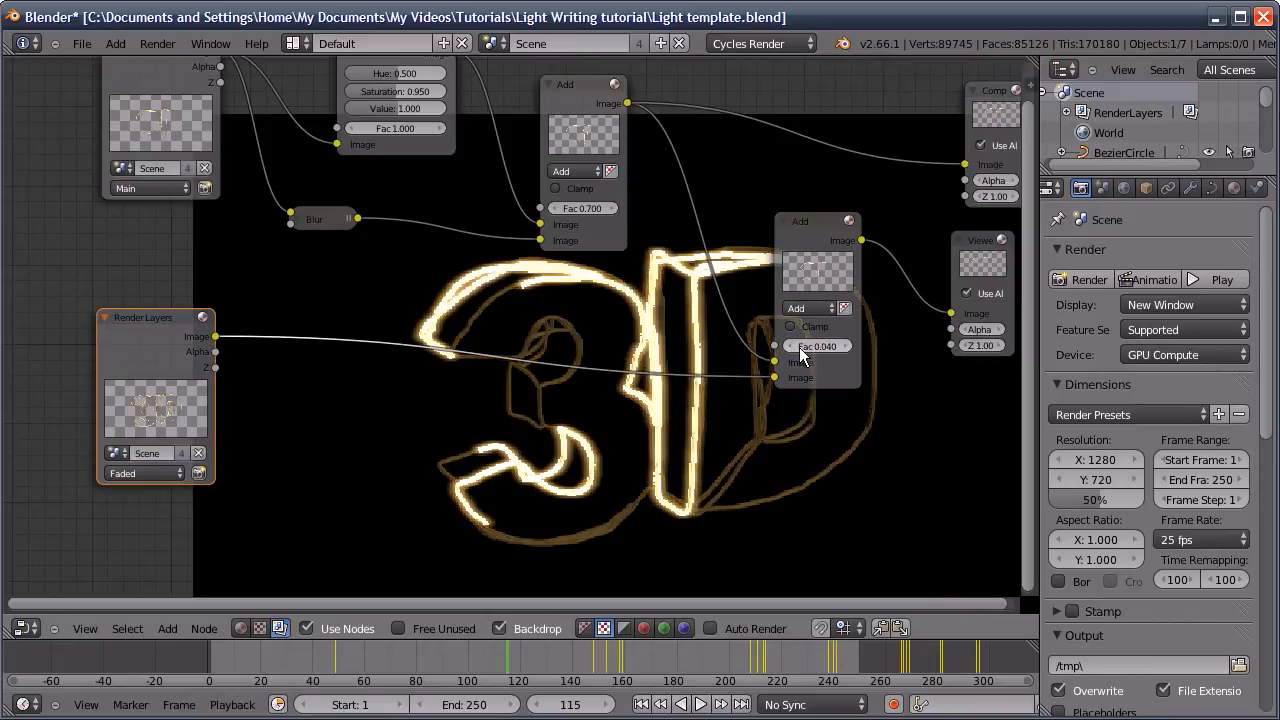
pyautogui.click(846, 347)
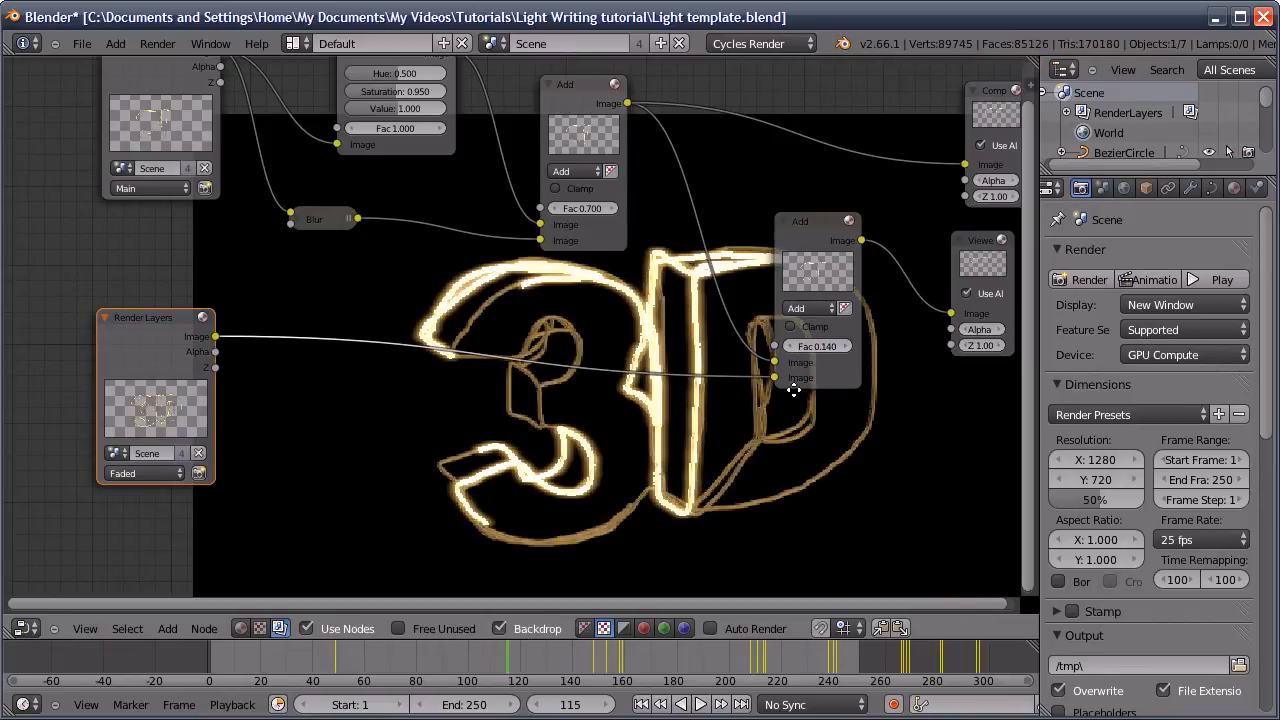
pyautogui.moveTo(785, 384); pyautogui.dragTo(817, 377, button='middle')
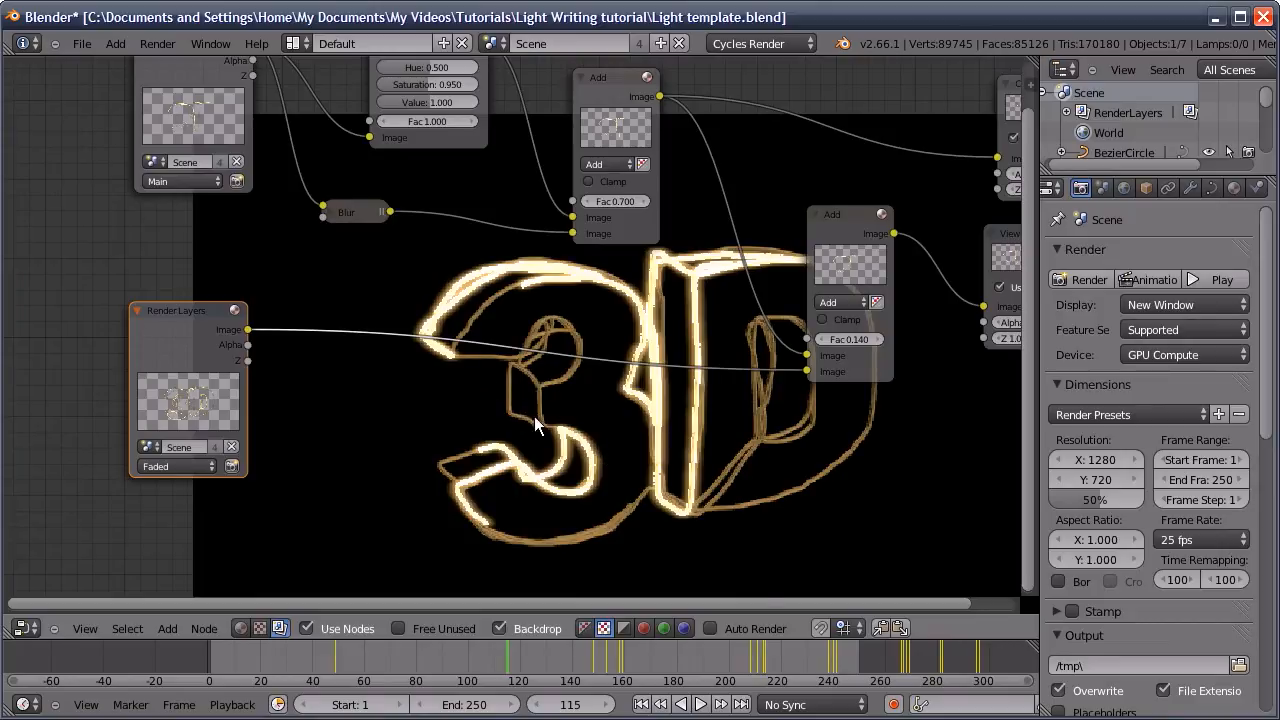
# Insert a copy of the Blur node after the Faded Render Layers, set X and Y to 0.4% and collapse it
pyautogui.click(355, 209)
pyautogui.hotkey('shift', 'd')
pyautogui.click(592, 362)
pyautogui.press('h')
pyautogui.moveTo(586, 417); pyautogui.dragTo(576, 358)
pyautogui.click(586, 527)
pyautogui.write('0')
pyautogui.press('Tab')
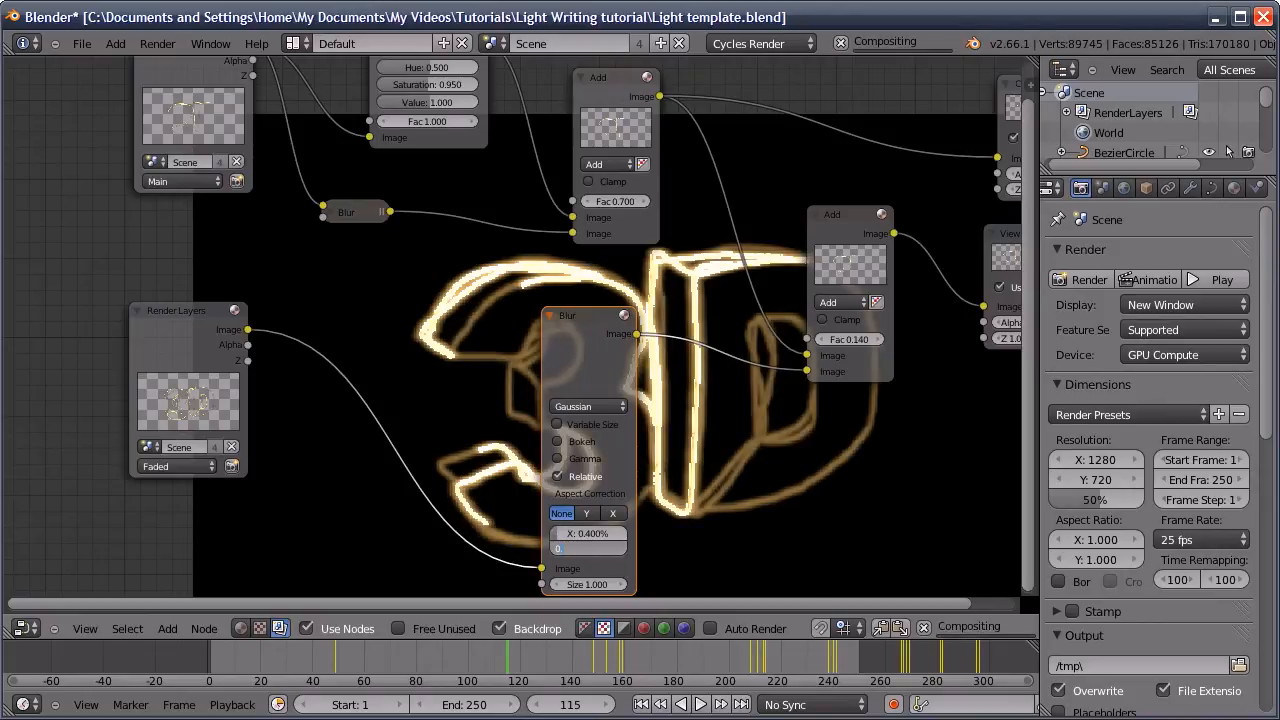
pyautogui.write('0.4')
pyautogui.press('Return')
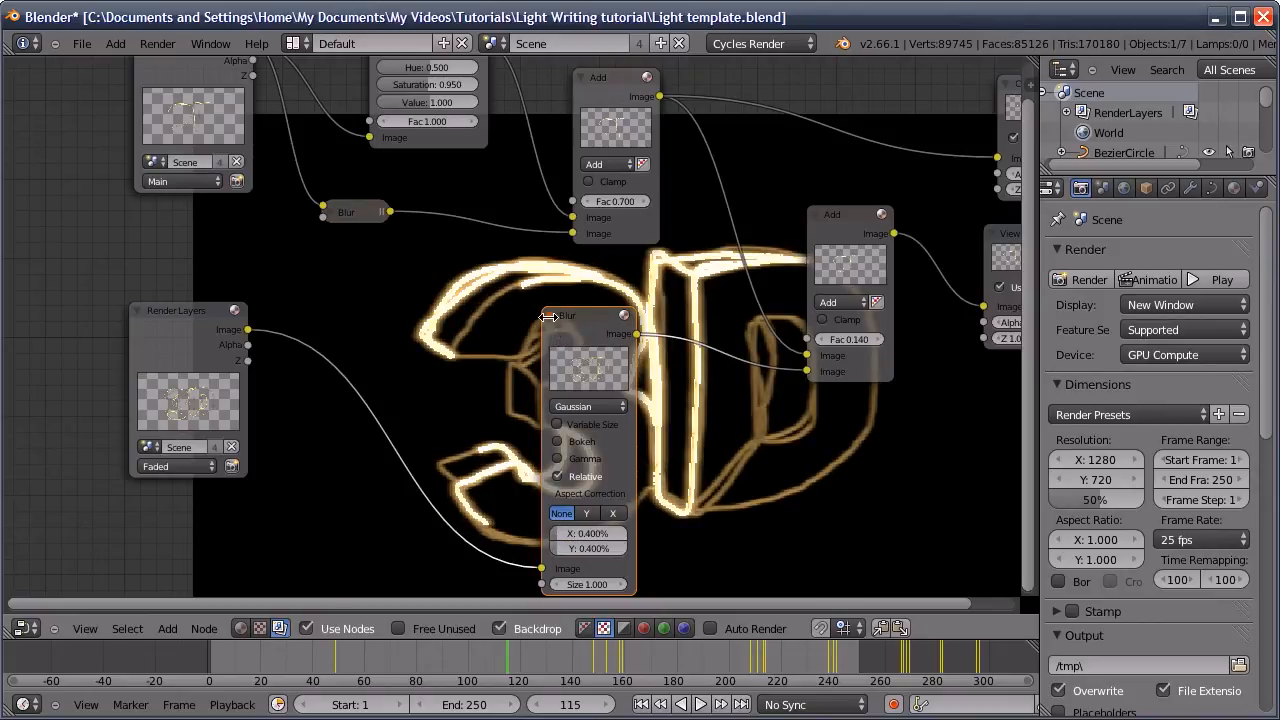
pyautogui.press('h')
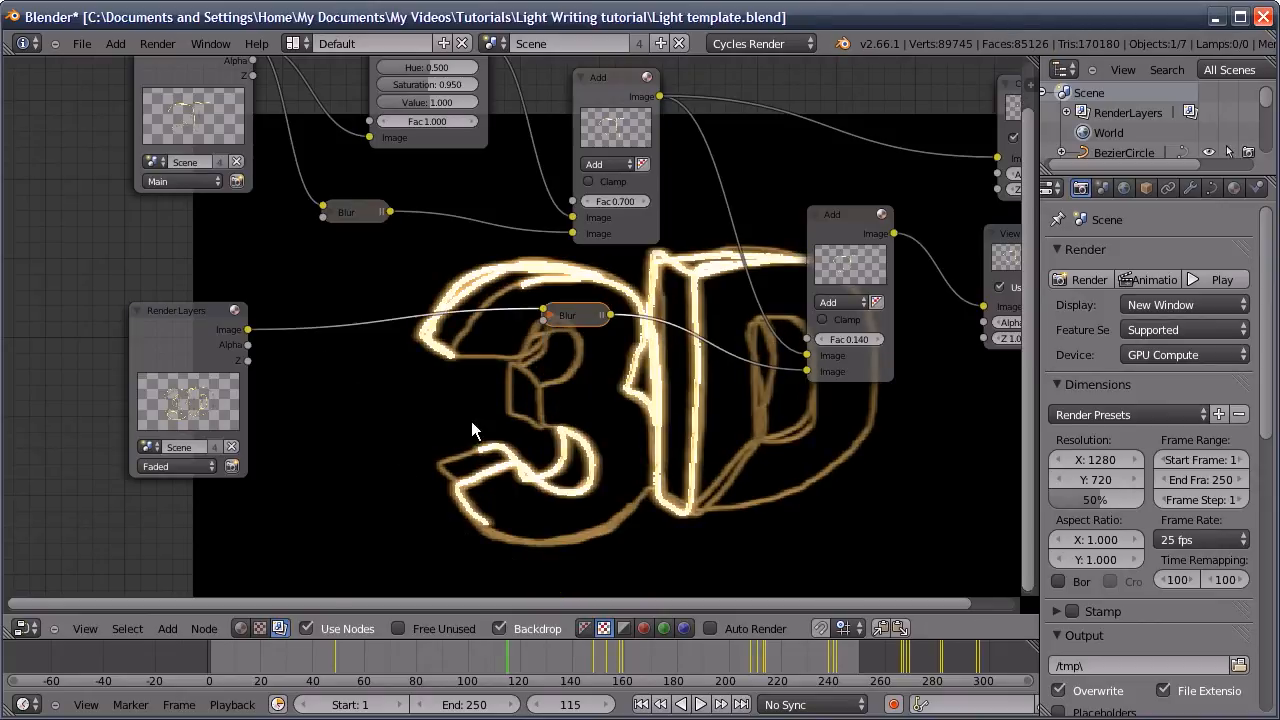
# Insert a copy of the Hue Saturation Value node between the Faded Render Layers and its Blur, with saturation 0.817
pyautogui.click(381, 108)
pyautogui.hotkey('shift', 'd')
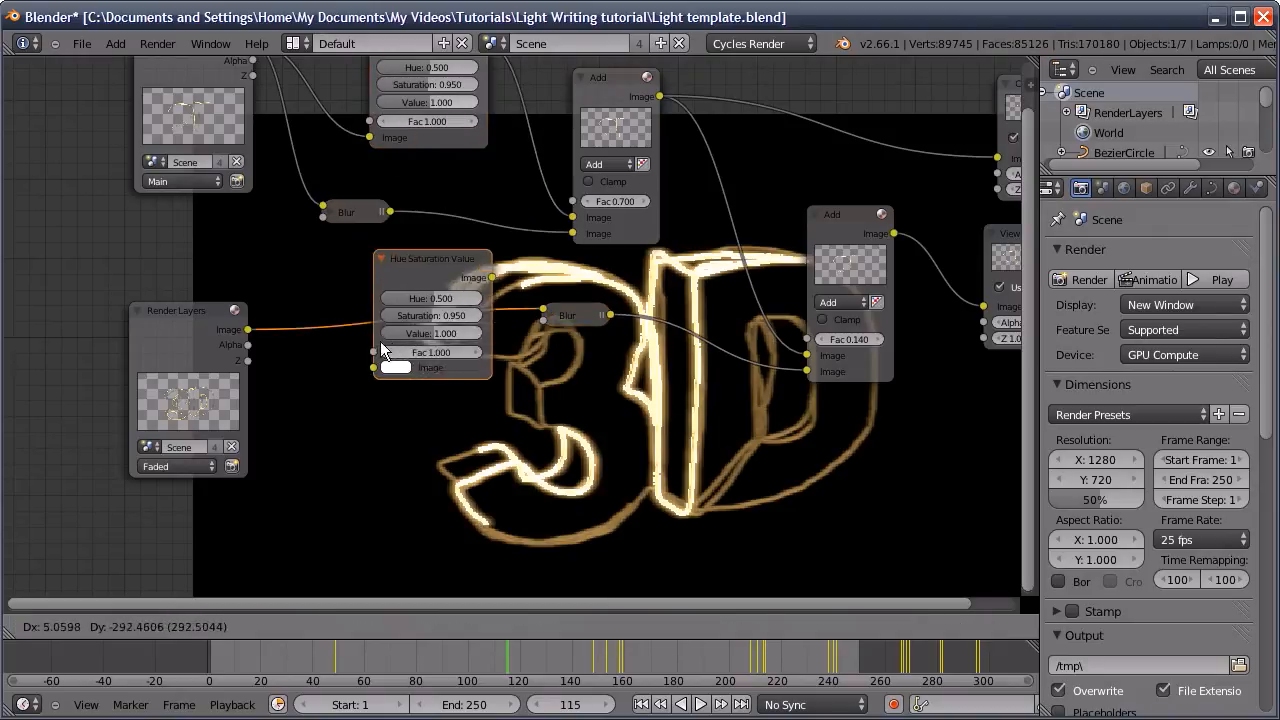
pyautogui.click(350, 360)
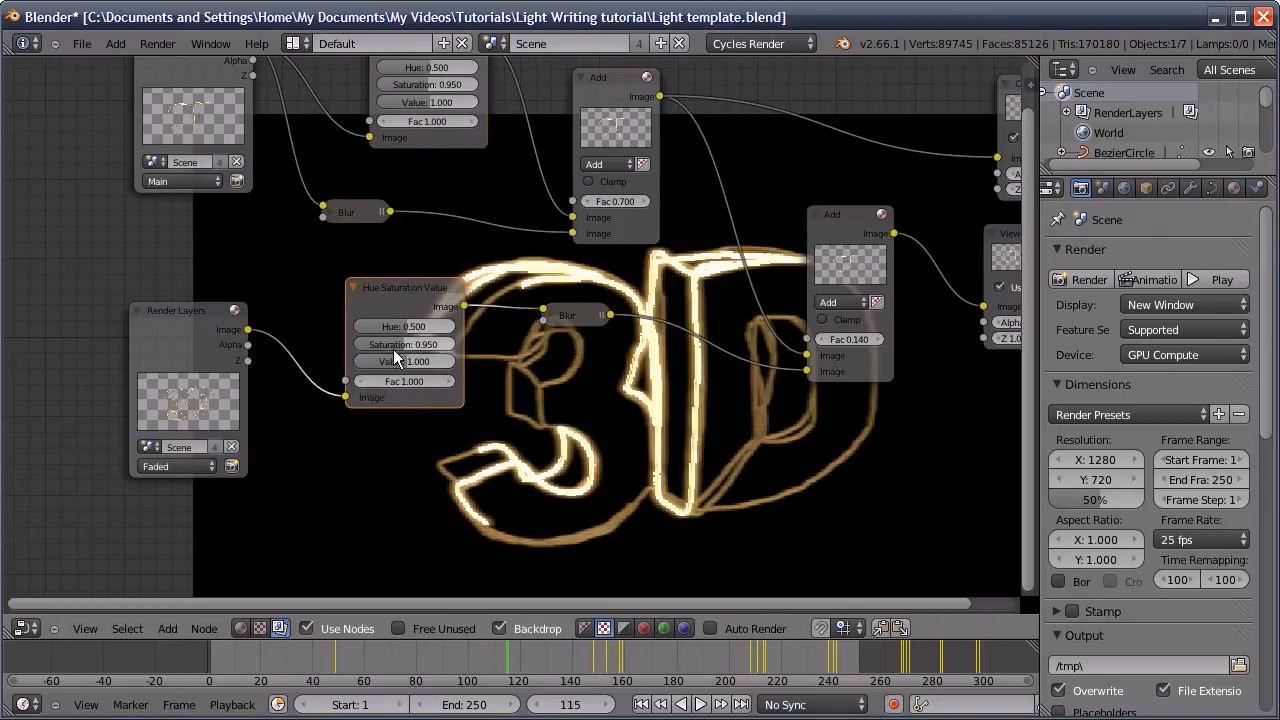
pyautogui.moveTo(401, 342); pyautogui.dragTo(383, 352)
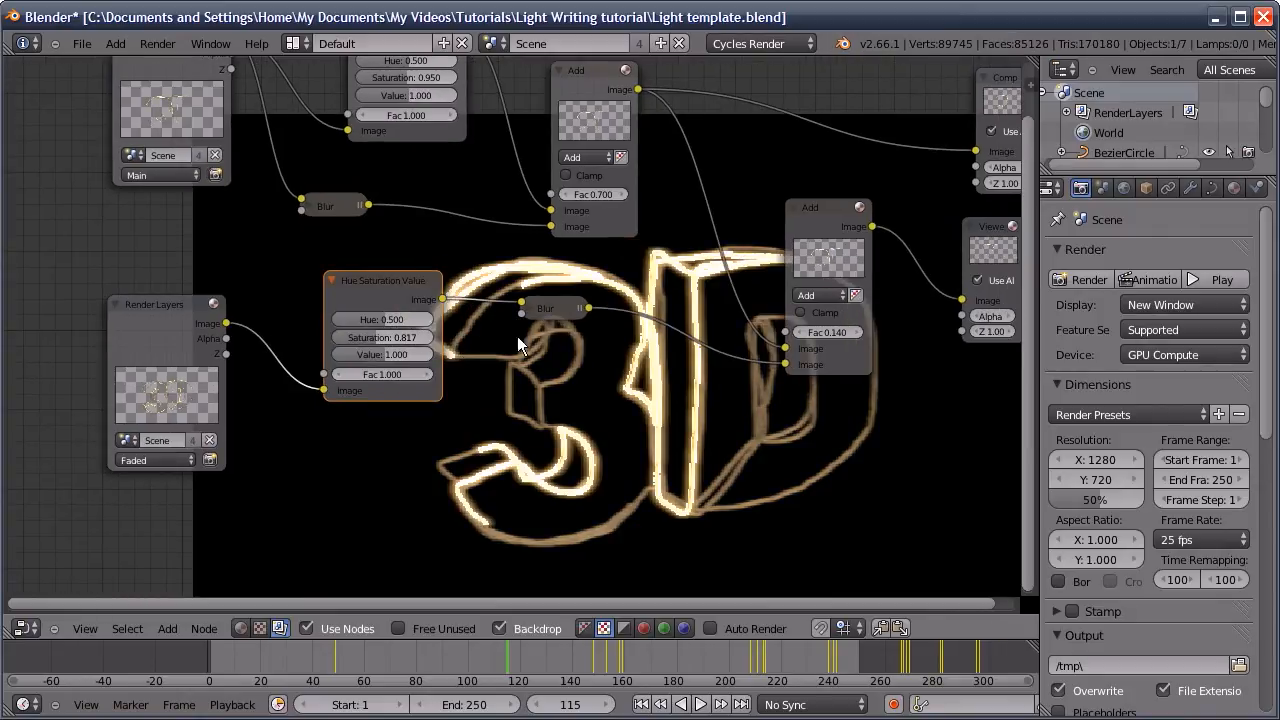
# Move the output nodes outward and insert a third Add node with factor 1.000 before the Composite and Viewer
pyautogui.moveTo(576, 350); pyautogui.dragTo(440, 278, button='middle')
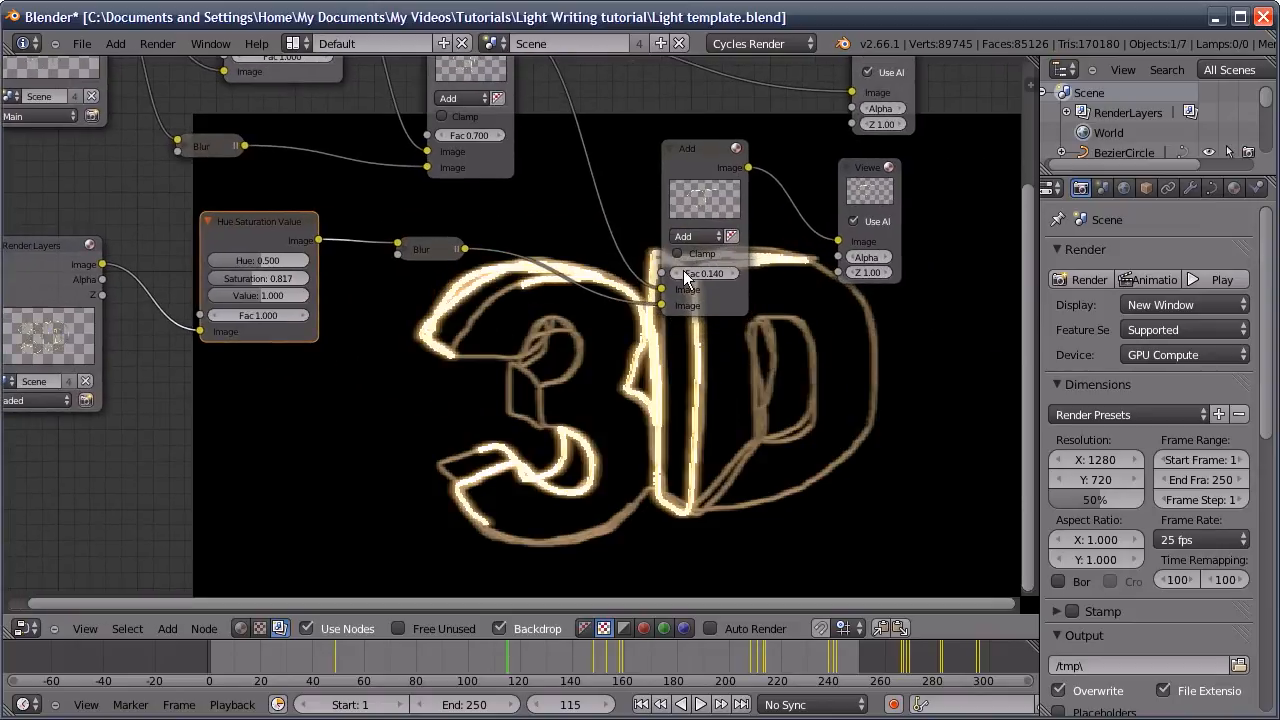
pyautogui.moveTo(871, 193); pyautogui.dragTo(942, 223)
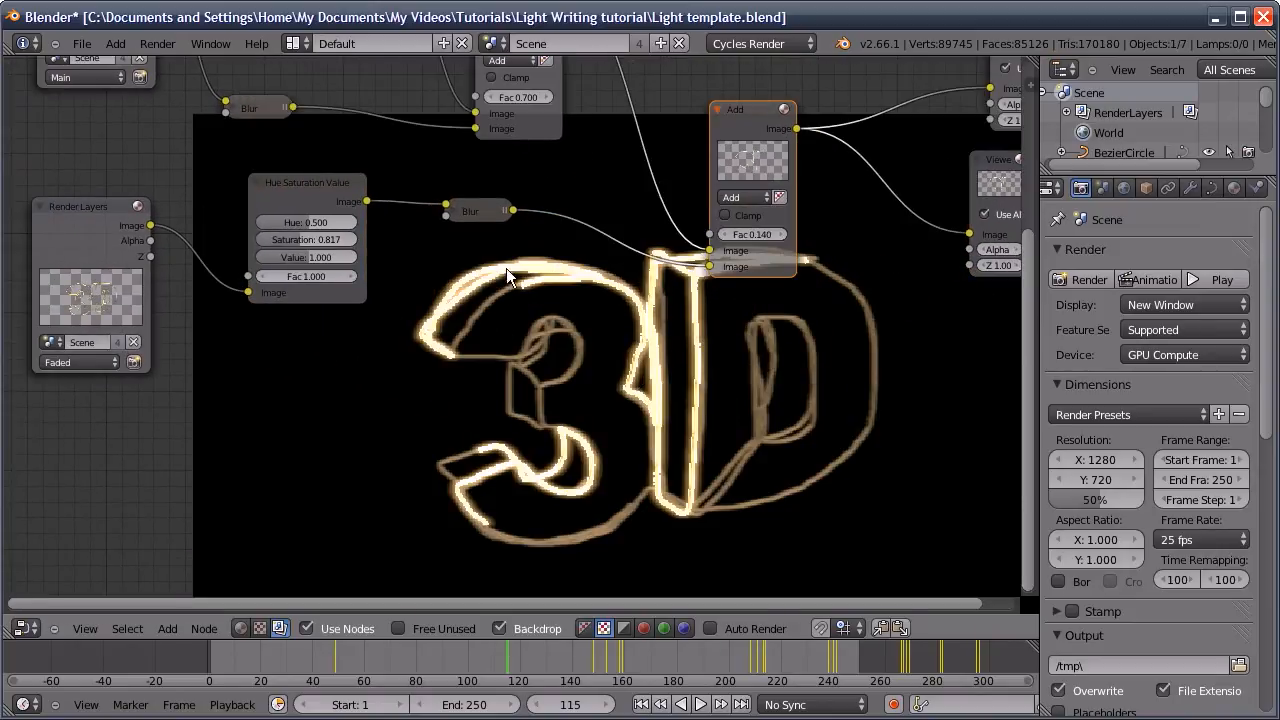
pyautogui.moveTo(740, 178); pyautogui.dragTo(862, 249)
# Duplicate the Faded Render Layers node, set the copy to the Lights layer and send its Alpha output to the Viewer
pyautogui.hotkey('shift', 'd')
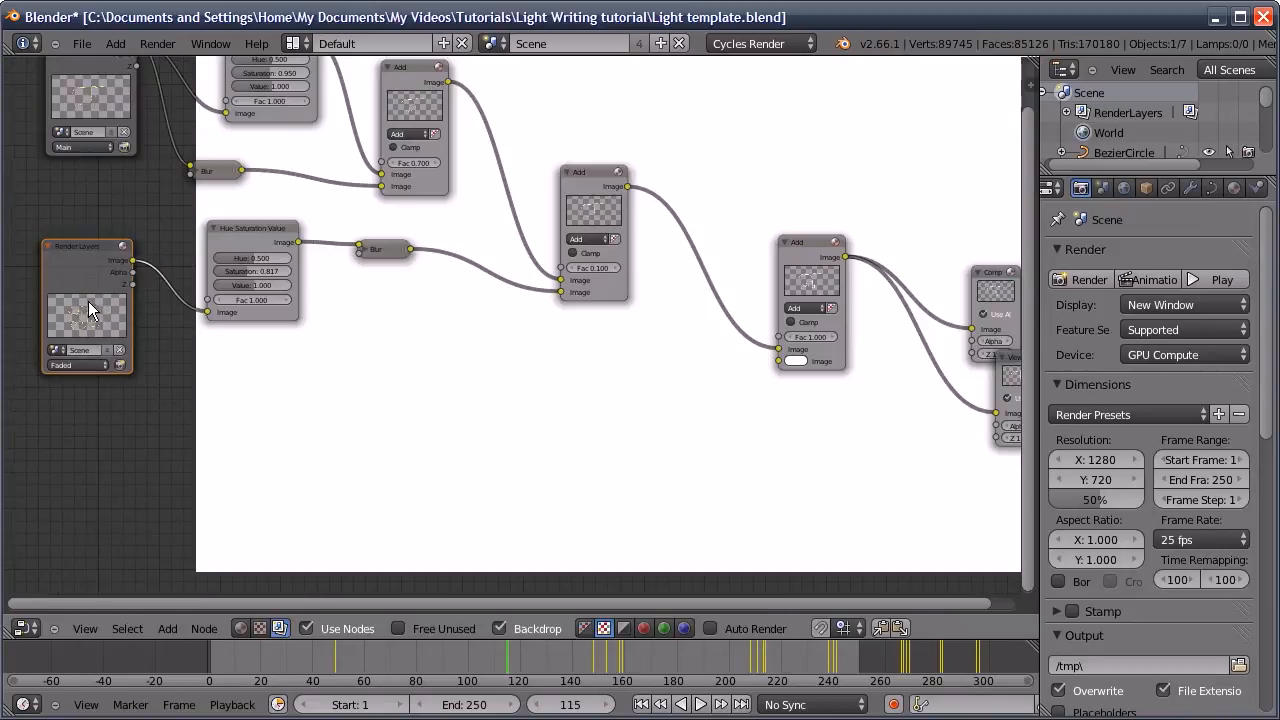
pyautogui.click(107, 478)
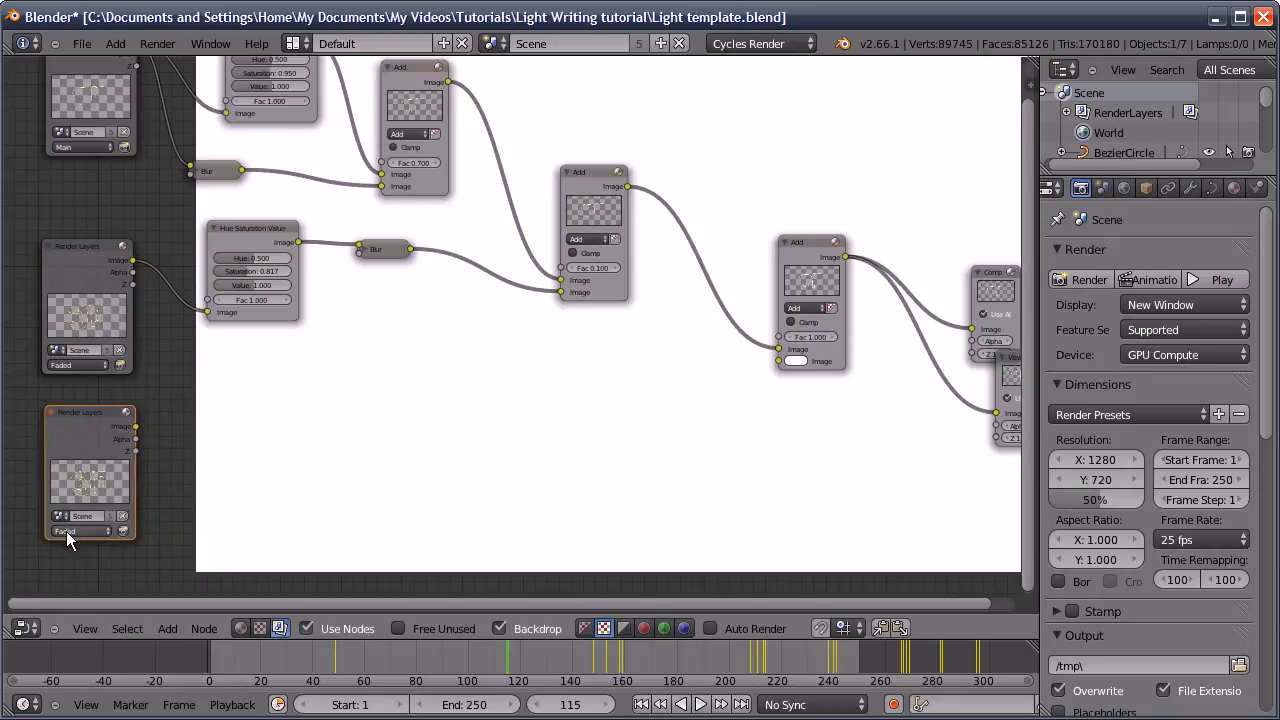
pyautogui.click(66, 531)
pyautogui.click(76, 486)
pyautogui.keyDown('ctrl'); pyautogui.keyDown('shift'); pyautogui.click(82, 438); pyautogui.keyUp('shift'); pyautogui.keyUp('ctrl')
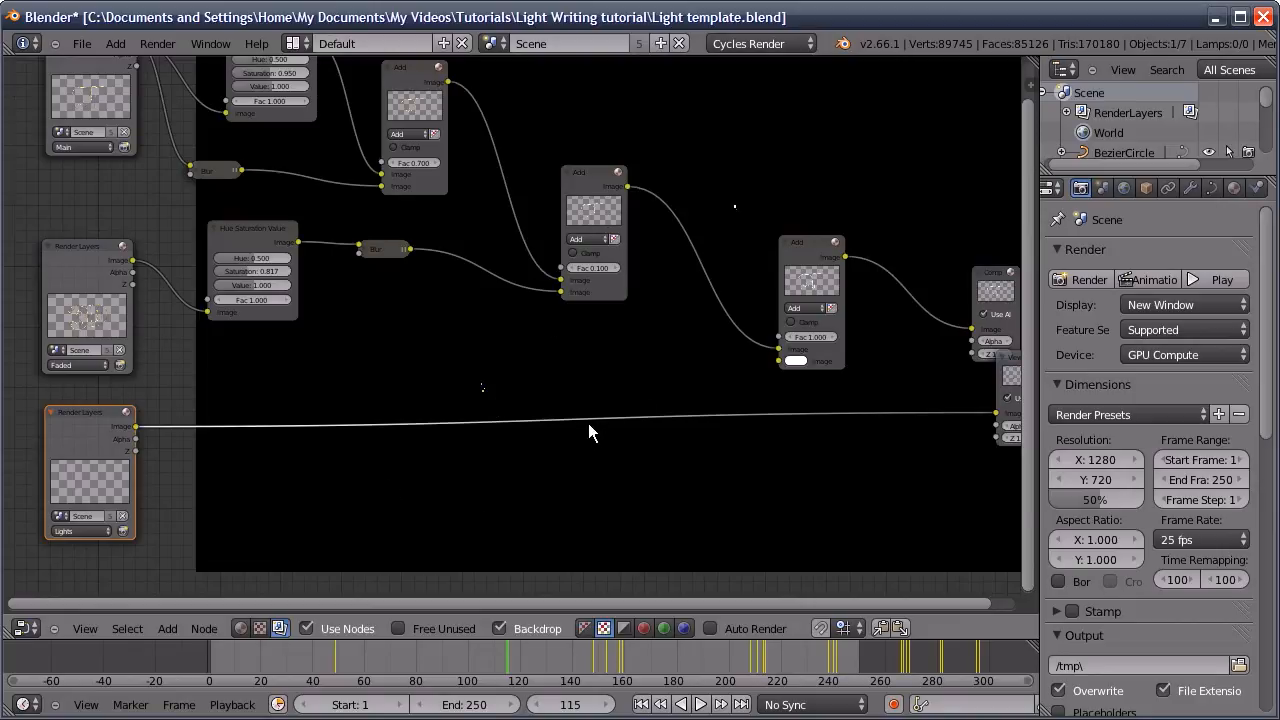
pyautogui.keyDown('ctrl'); pyautogui.keyDown('shift'); pyautogui.click(87, 452); pyautogui.keyUp('shift'); pyautogui.keyUp('ctrl')
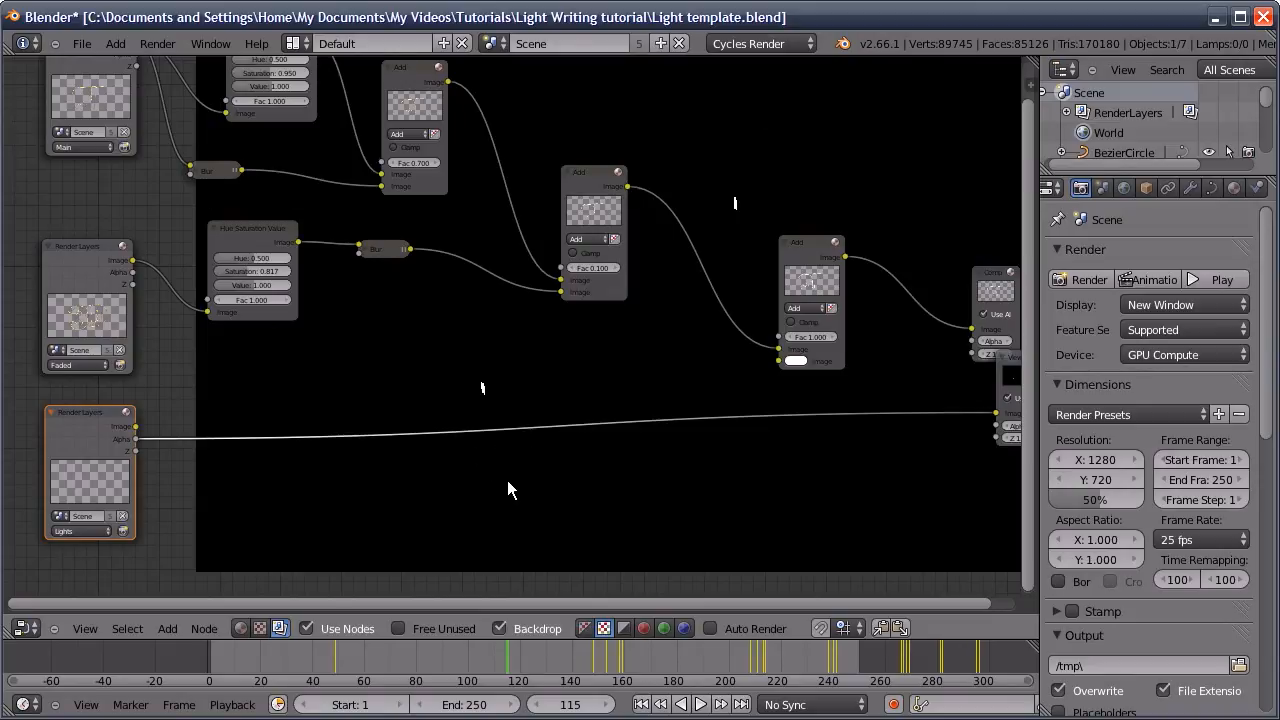
# Insert a copy of the Add node into the link between the Lights Alpha output and the Viewer
pyautogui.click(800, 278)
pyautogui.hotkey('shift', 'd')
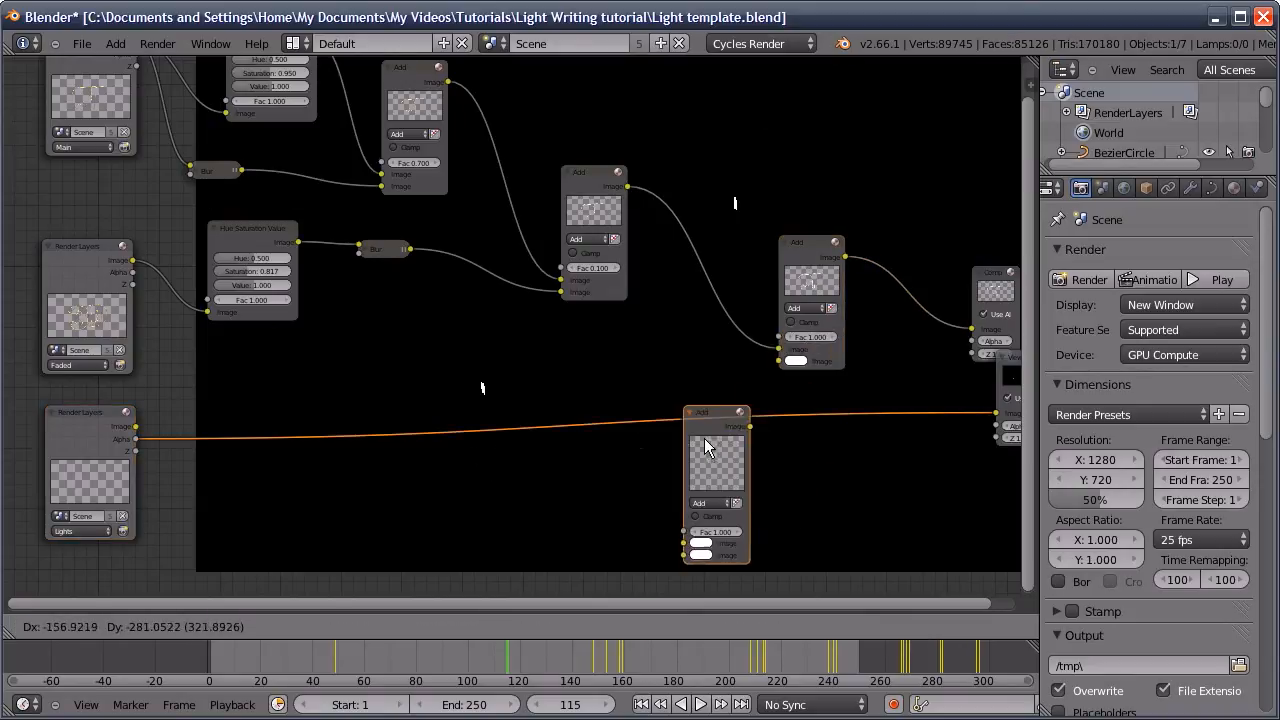
pyautogui.click(660, 412)
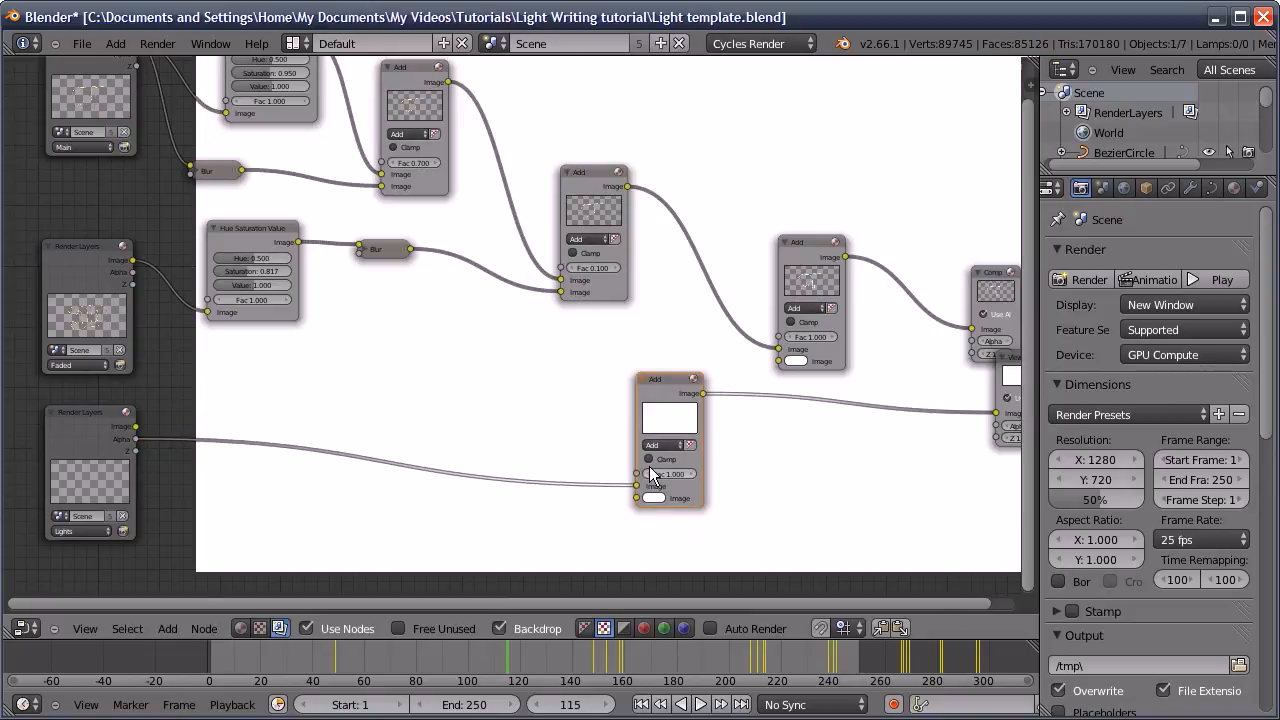
# Add a Blur node fed by the Lights Alpha and connect its output to the new Add node's second image input
pyautogui.hotkey('shift', 'a')
pyautogui.moveTo(293, 505)
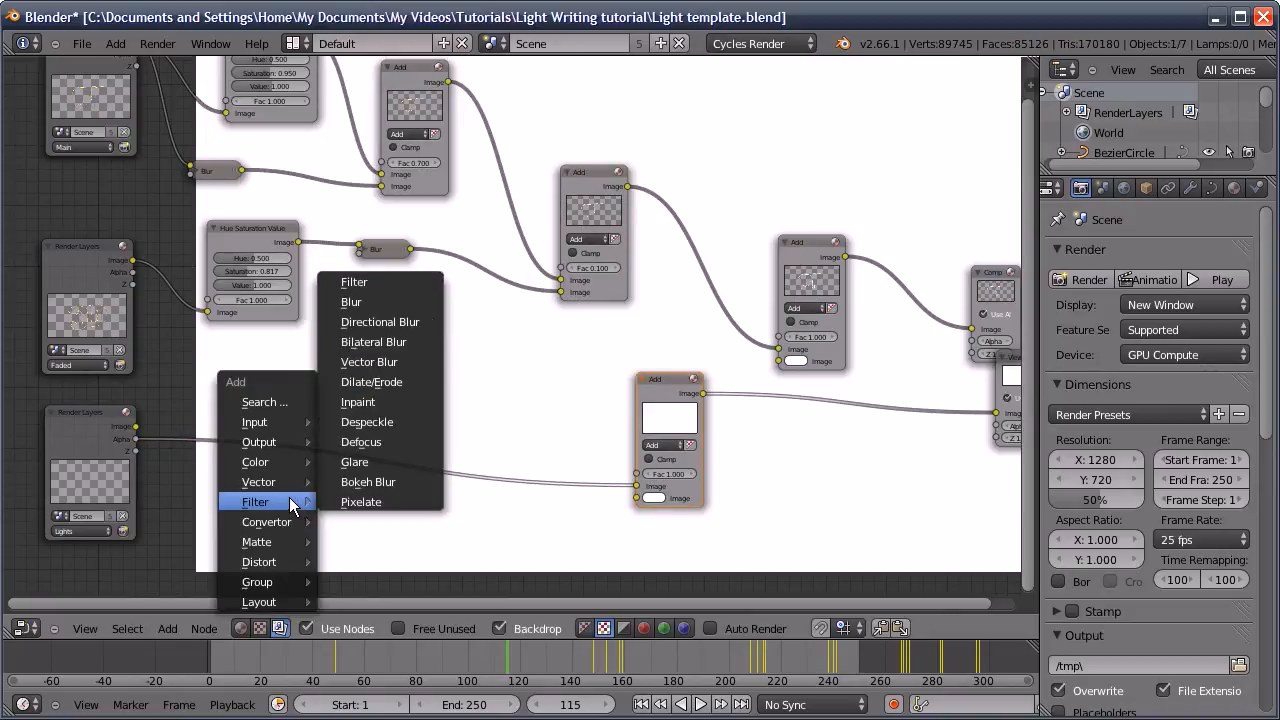
pyautogui.click(362, 301)
pyautogui.click(400, 326)
pyautogui.moveTo(400, 326); pyautogui.dragTo(323, 526)
pyautogui.moveTo(391, 440); pyautogui.dragTo(430, 267, button='middle')
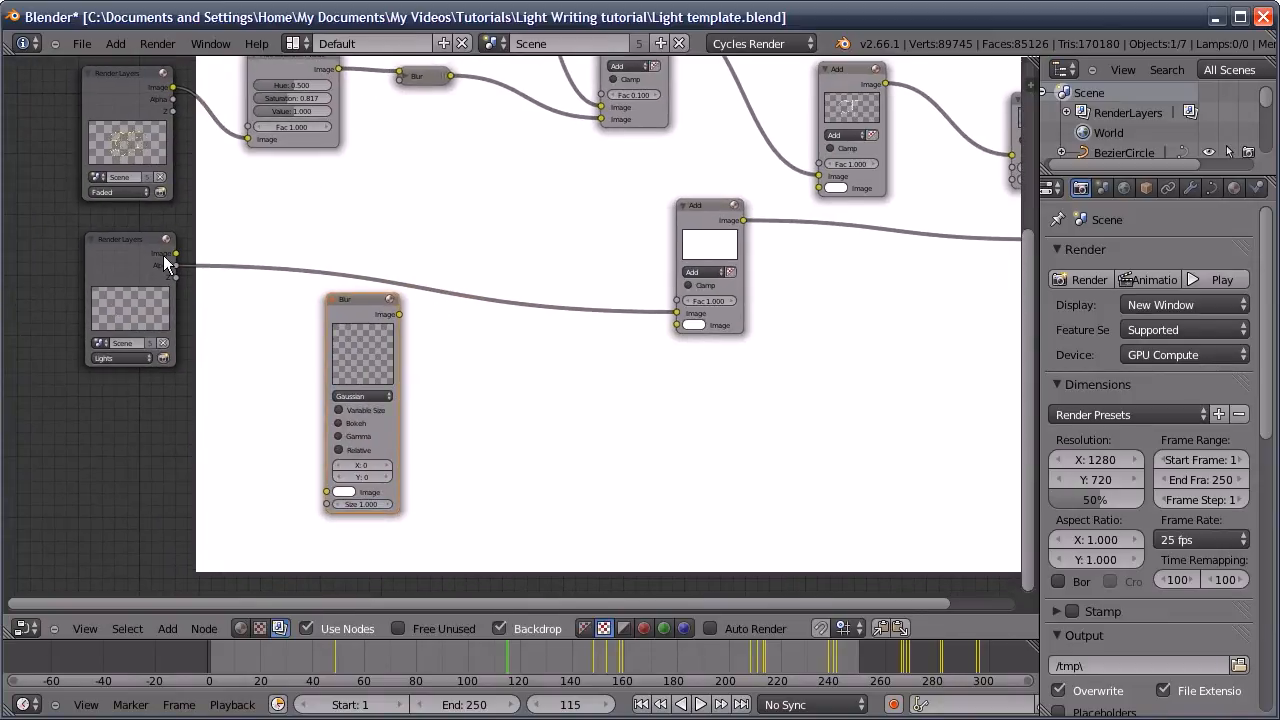
pyautogui.moveTo(174, 265); pyautogui.dragTo(327, 492)
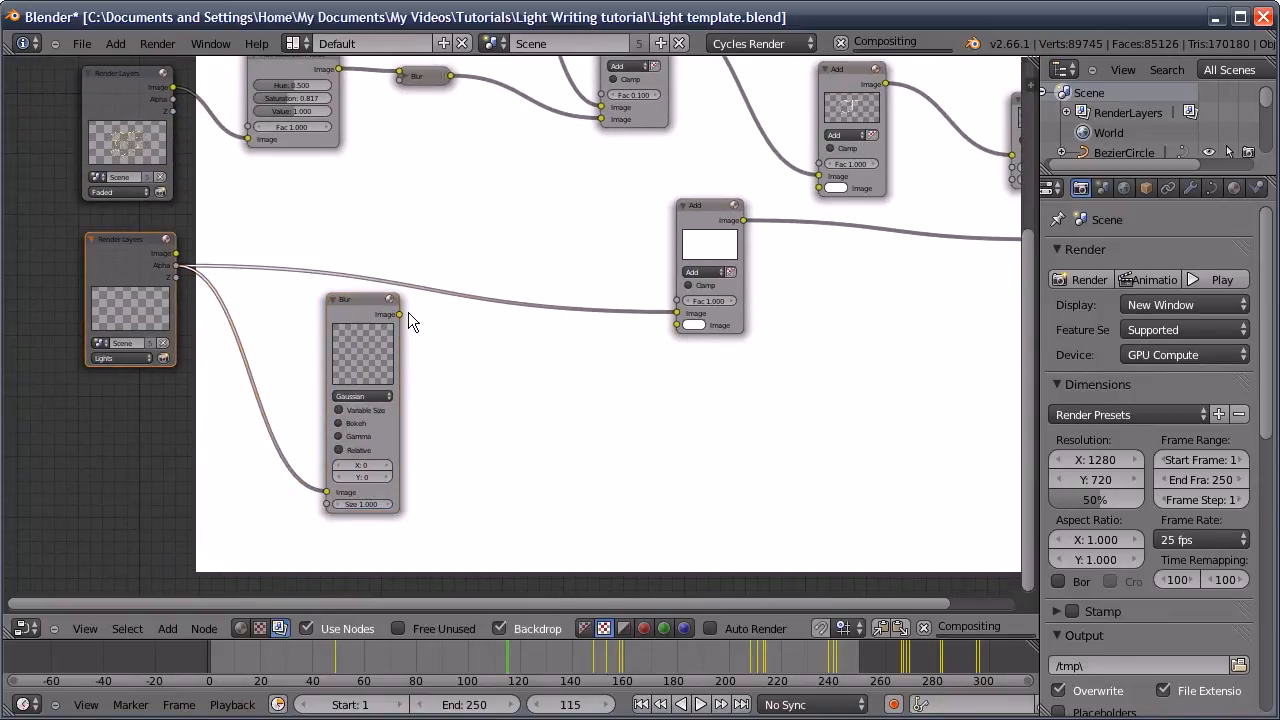
pyautogui.moveTo(399, 314); pyautogui.dragTo(677, 325)
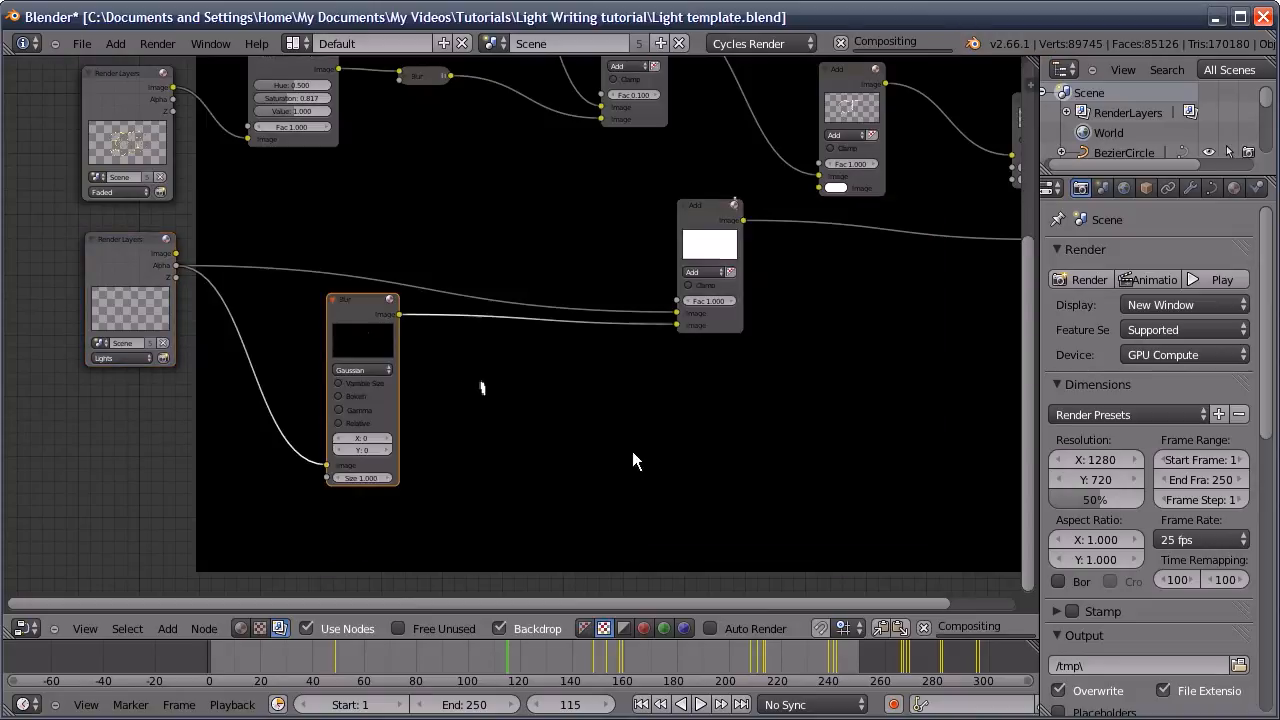
# Make the Lights Blur node's size Relative and set X to 1% and Y to 1.5%
pyautogui.click(338, 423)
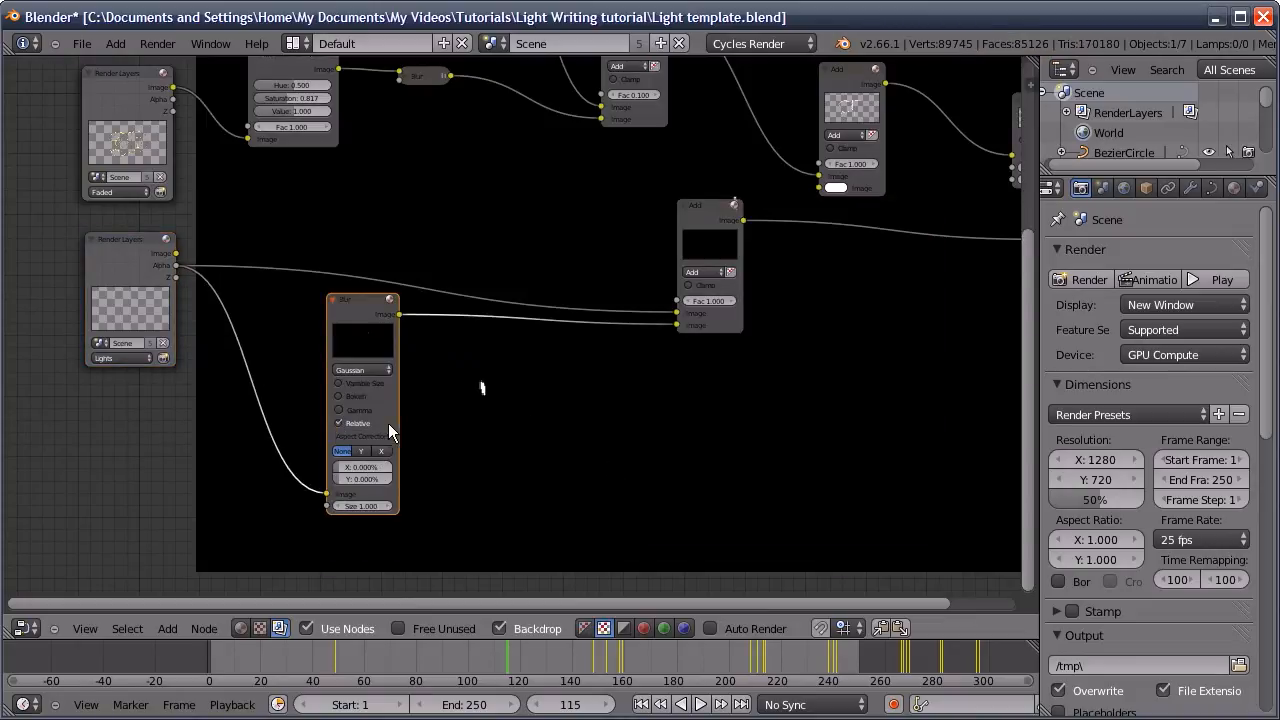
pyautogui.click(372, 487)
pyautogui.write('1')
pyautogui.press('Tab')
pyautogui.write('1.5')
pyautogui.press('Return')
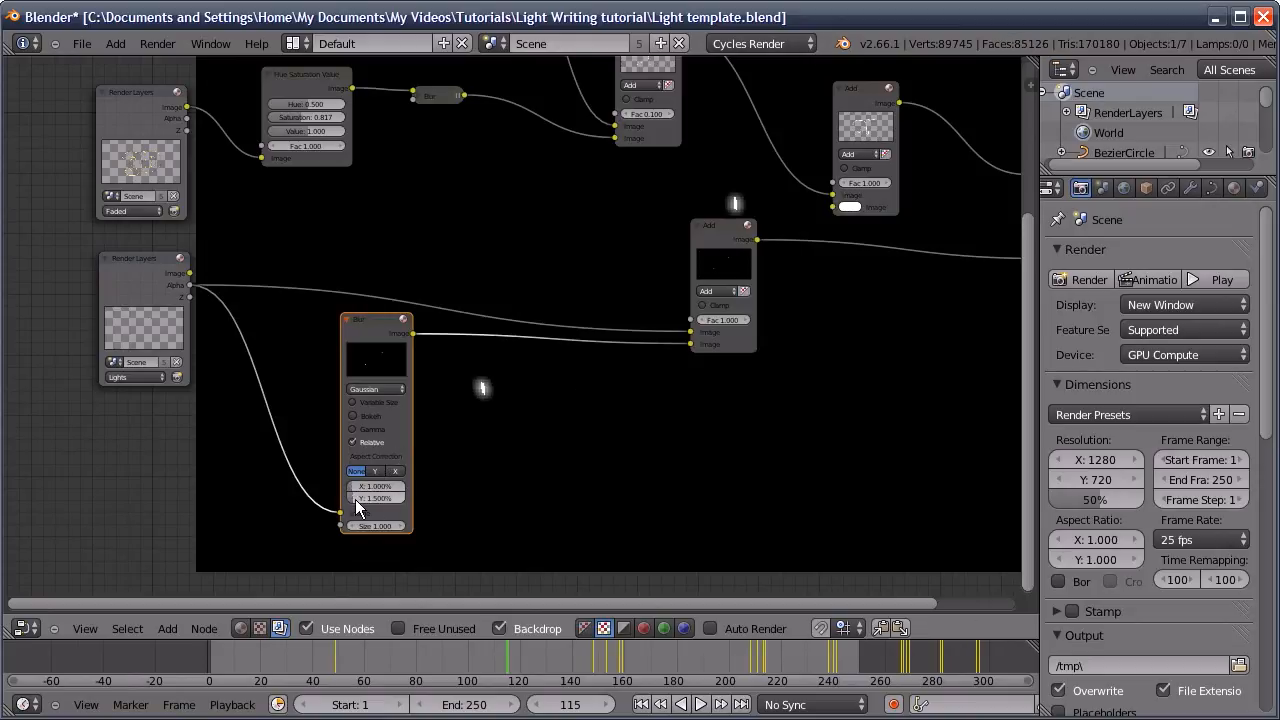
pyautogui.moveTo(332, 508); pyautogui.dragTo(340, 513)
# Insert another copy of the Add node between the Lights Blur node and its Add node
pyautogui.click(724, 265)
pyautogui.hotkey('shift', 'd')
pyautogui.click(537, 420)
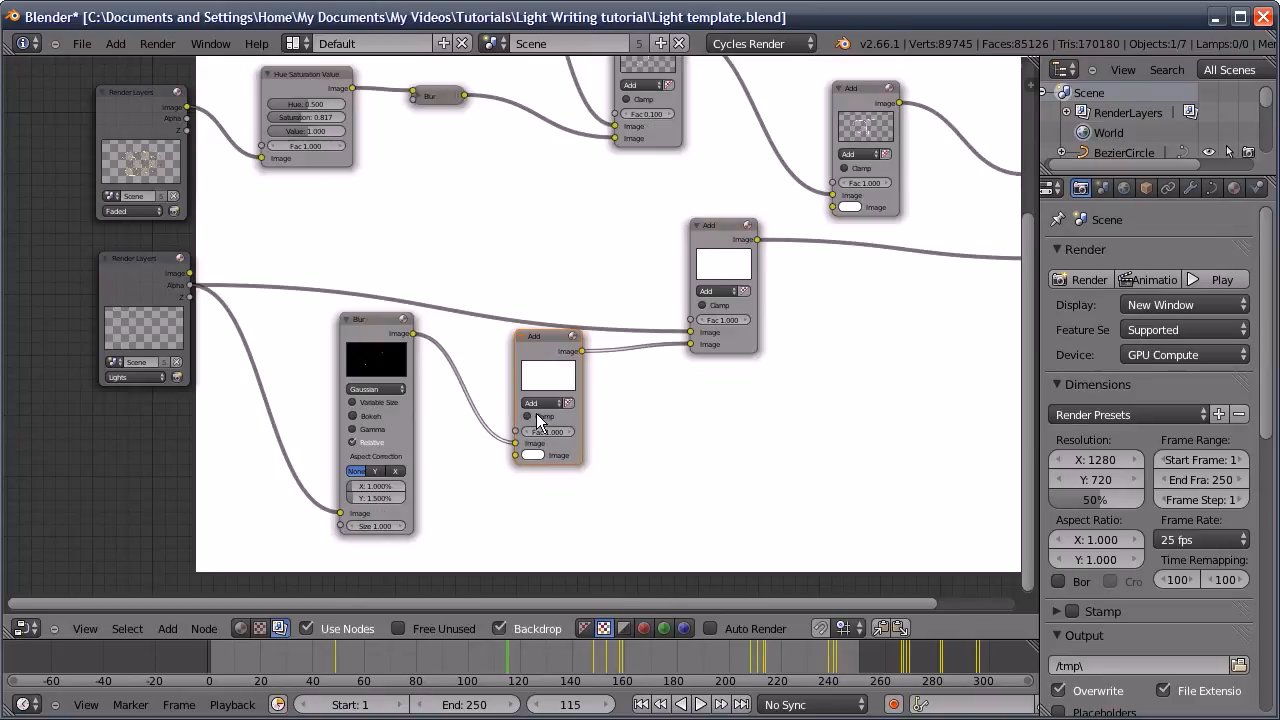
# Change the node after the Lights Blur to Multiply, feed the Blur into its second image input, and tint its first input light orange
pyautogui.click(537, 403)
pyautogui.click(544, 365)
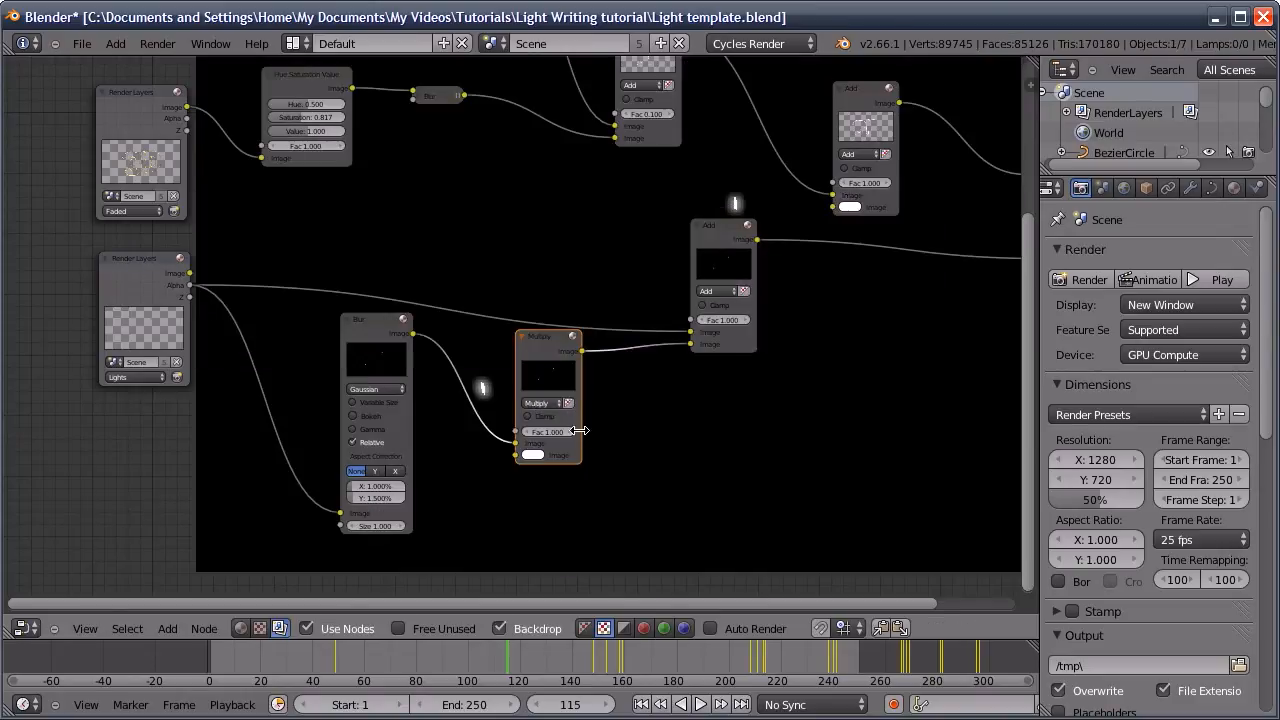
pyautogui.moveTo(516, 442); pyautogui.dragTo(514, 456)
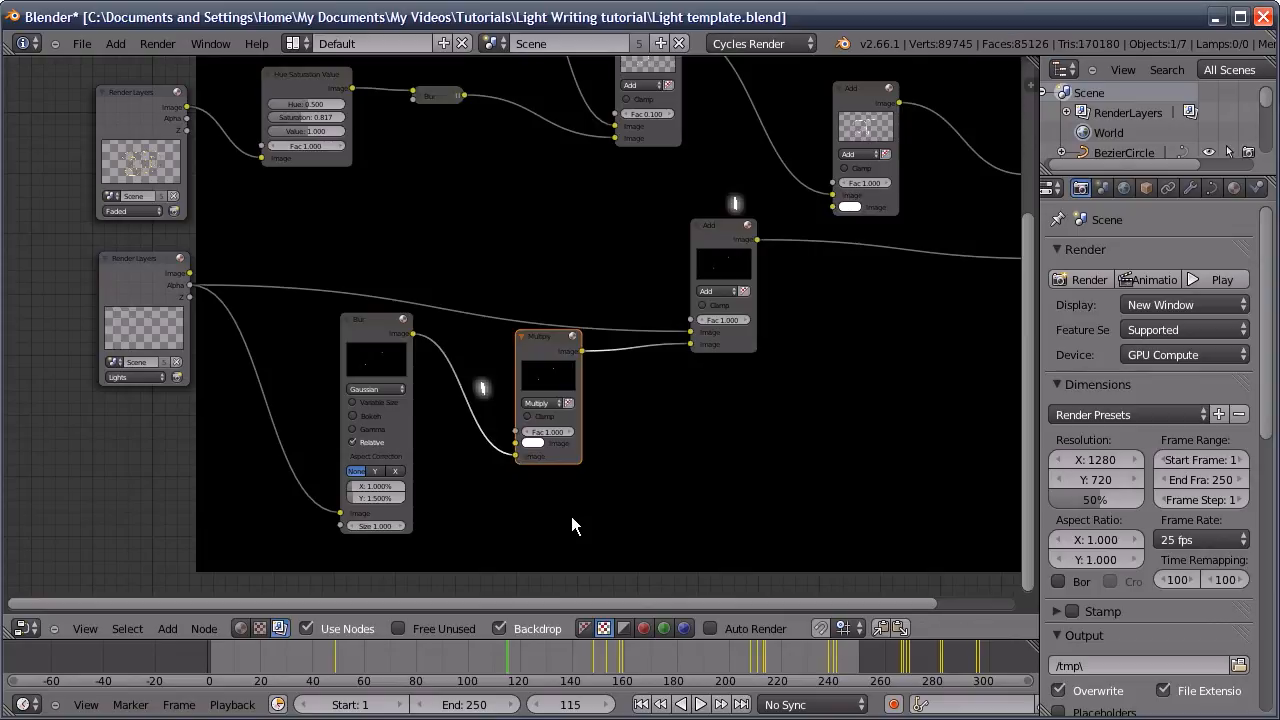
pyautogui.click(531, 442)
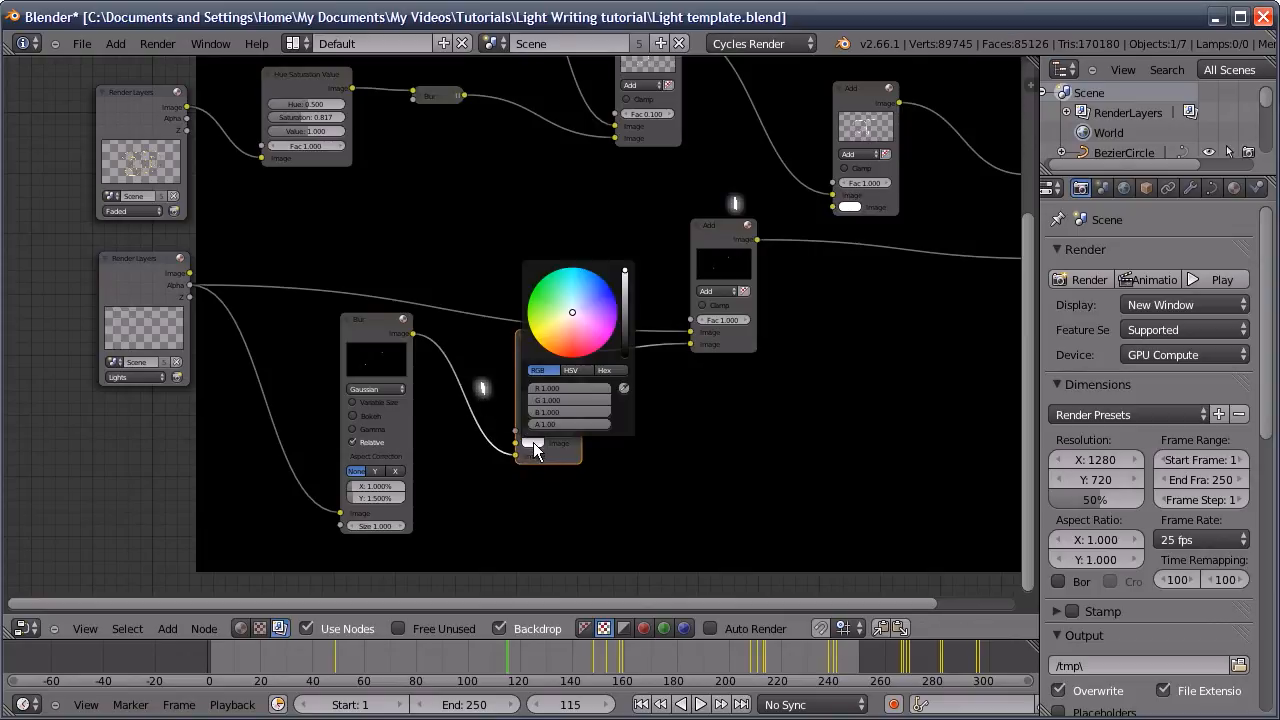
pyautogui.moveTo(566, 323); pyautogui.dragTo(563, 341)
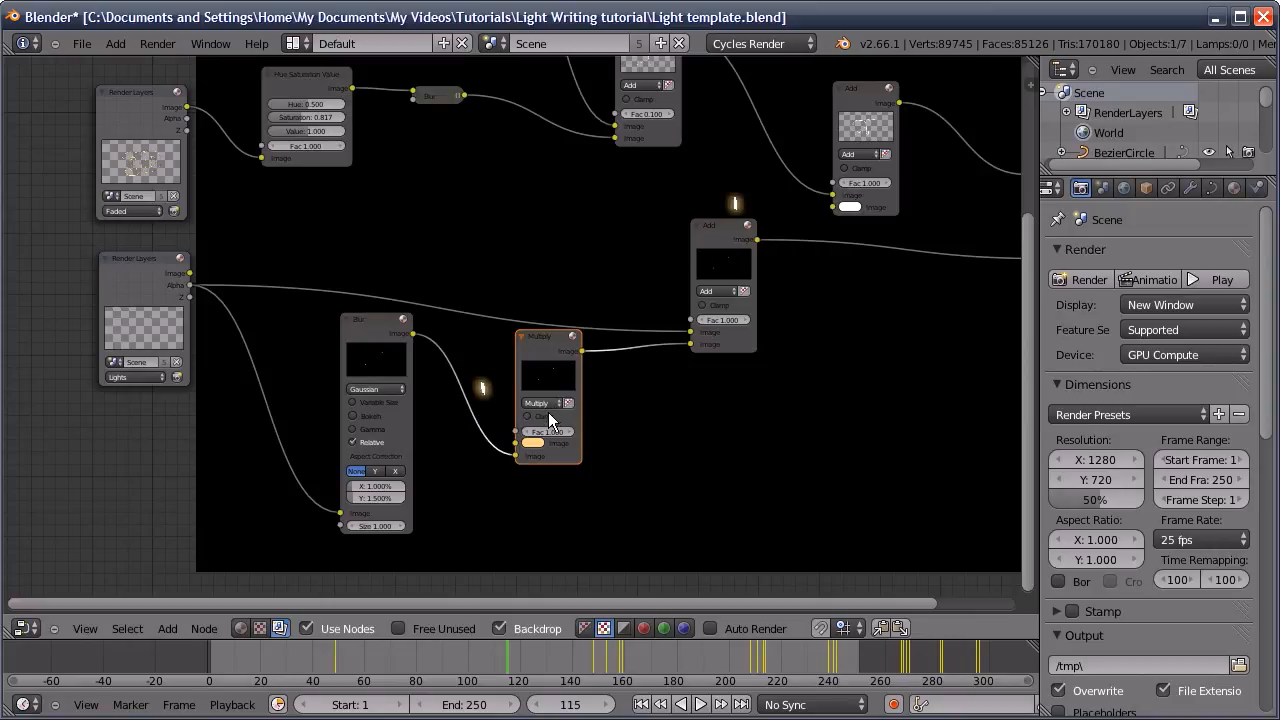
# Insert a copy of the Lights Blur node into the link between the Lights Alpha output and the Add node
pyautogui.moveTo(385, 362); pyautogui.dragTo(489, 377, button='middle')
pyautogui.moveTo(489, 377); pyautogui.dragTo(566, 428)
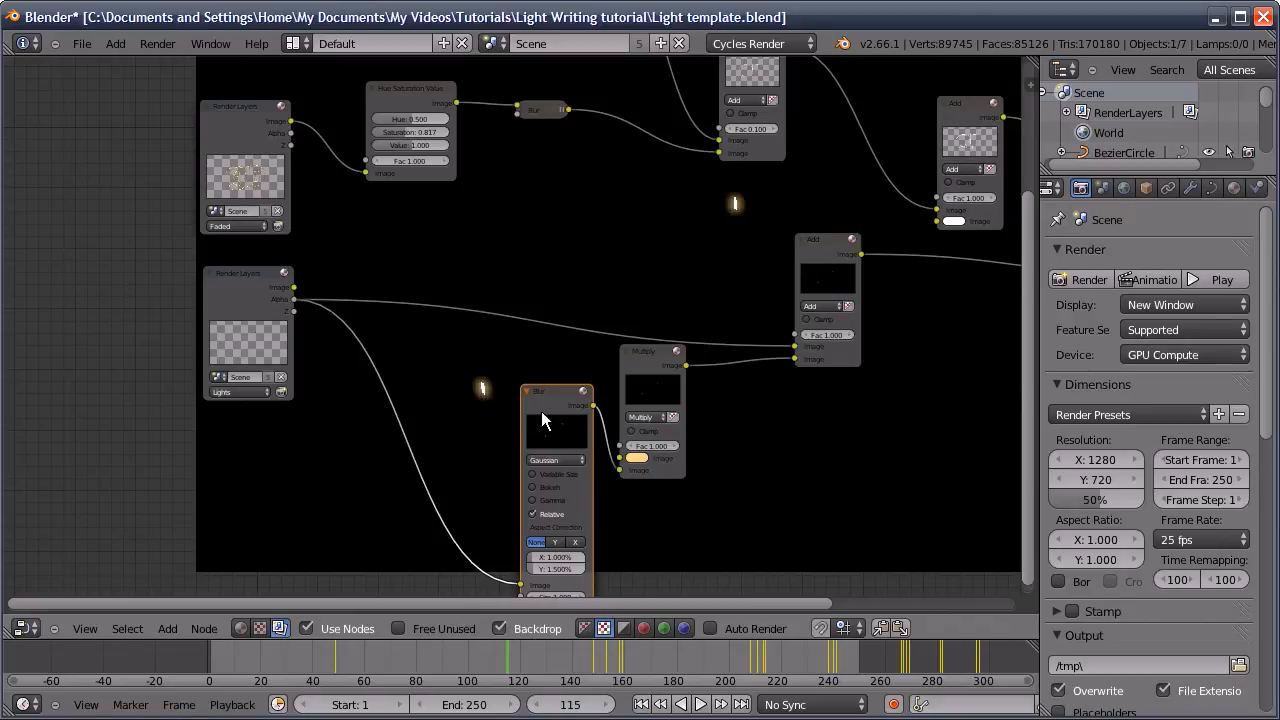
pyautogui.hotkey('shift', 'd')
pyautogui.click(457, 239)
# Set the copied Blur node's X and Y size to 0.2%
pyautogui.click(453, 376)
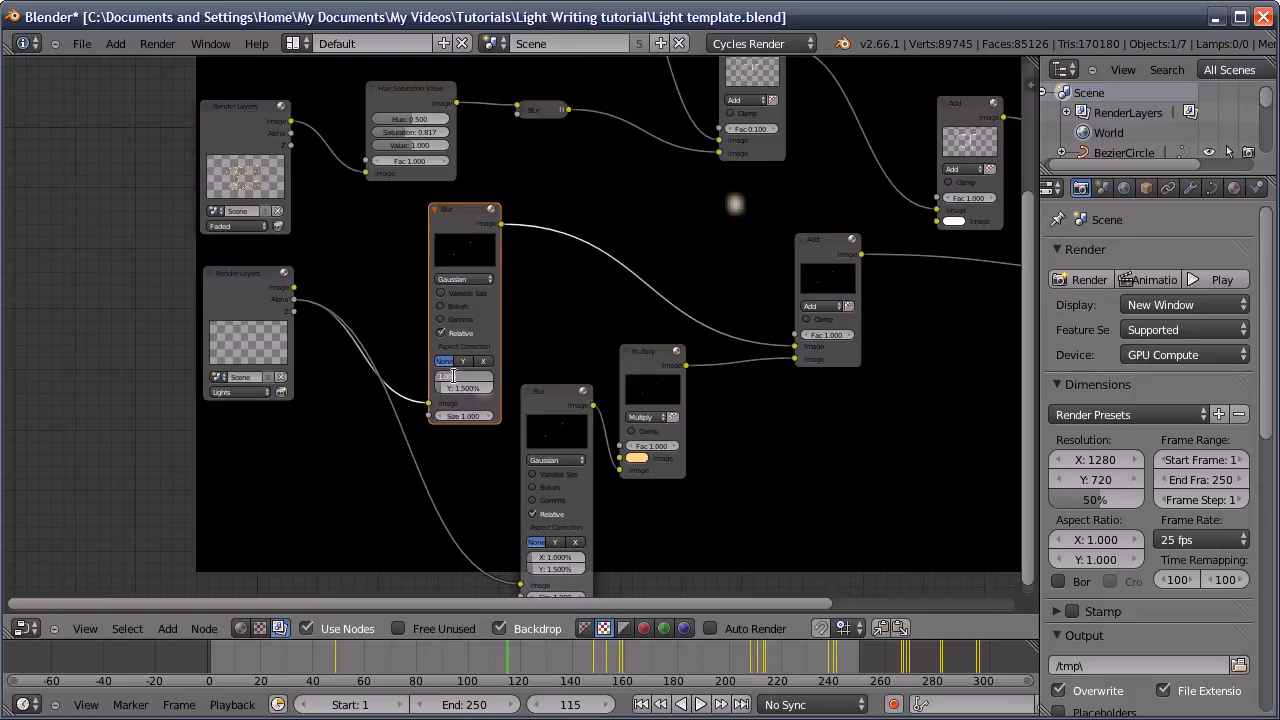
pyautogui.write('0.2')
pyautogui.press('Tab')
pyautogui.write('0.2')
pyautogui.press('Return')
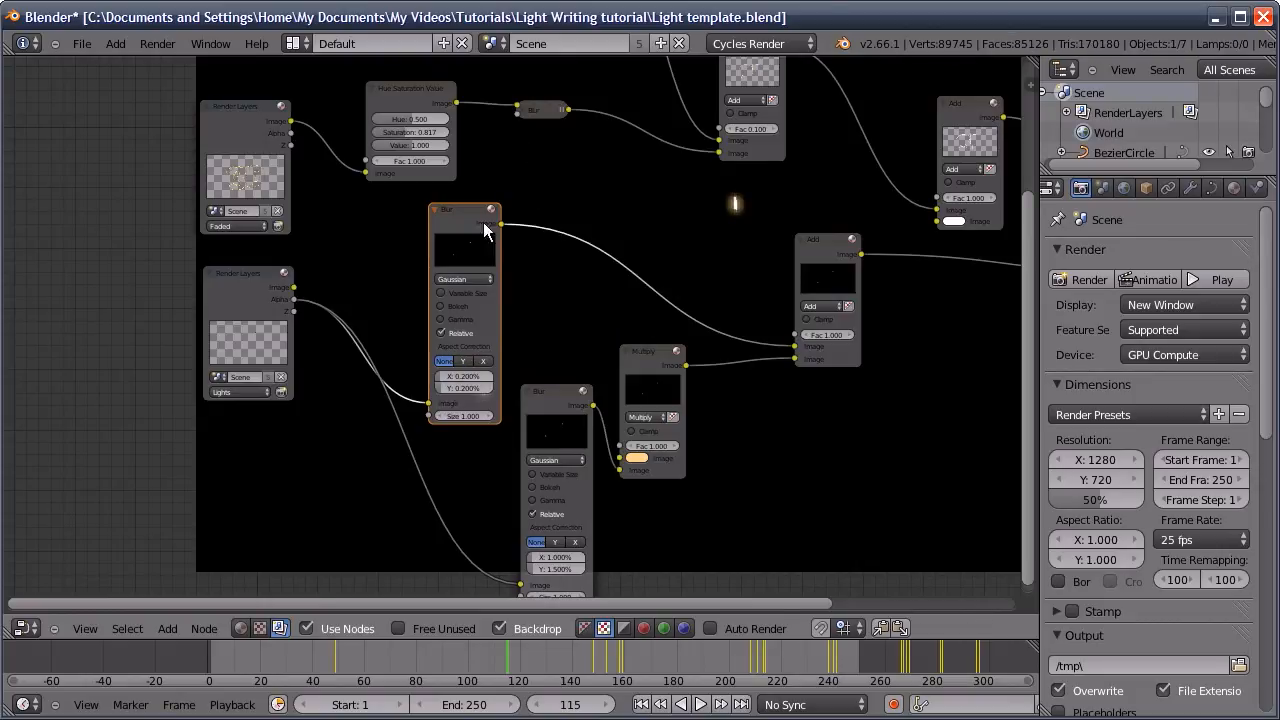
pyautogui.moveTo(464, 257); pyautogui.dragTo(458, 279)
# Connect the Lights Add node to the second image input of the final Add node and link that node's output to the Viewer
pyautogui.moveTo(640, 331); pyautogui.dragTo(355, 353, button='middle')
pyautogui.moveTo(520, 297); pyautogui.dragTo(504, 371, button='middle')
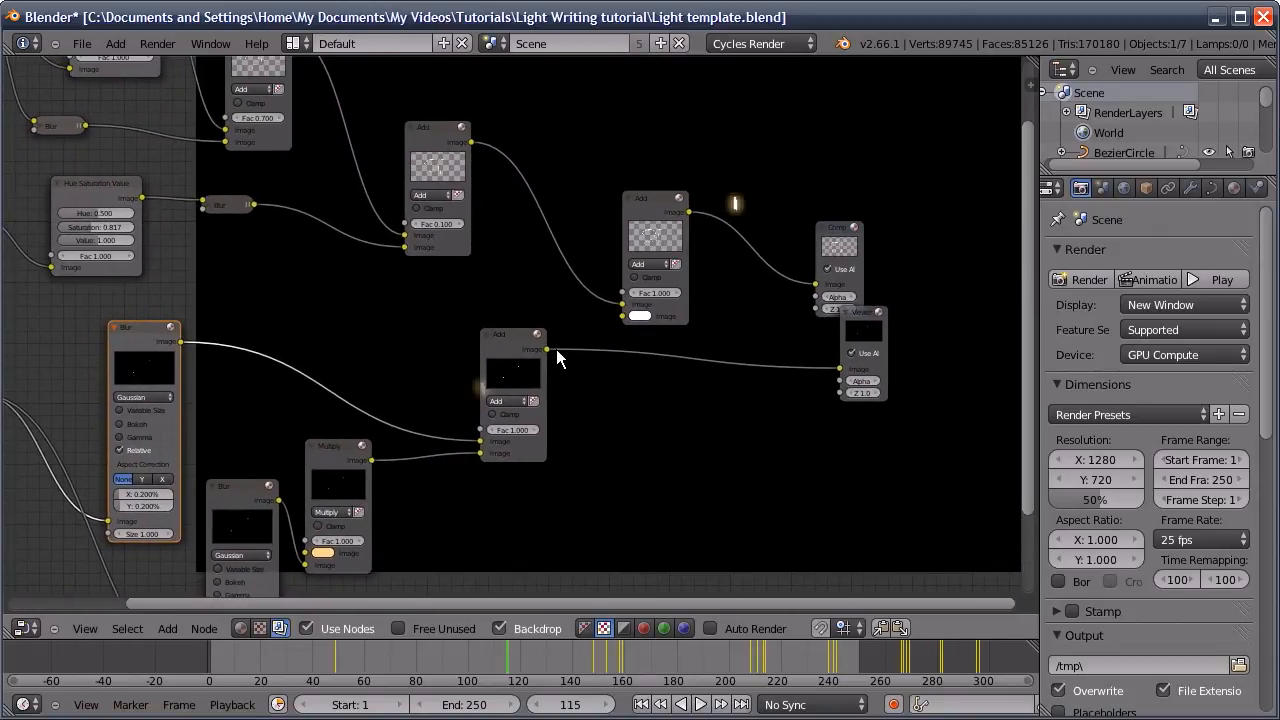
pyautogui.rightClick(547, 349)
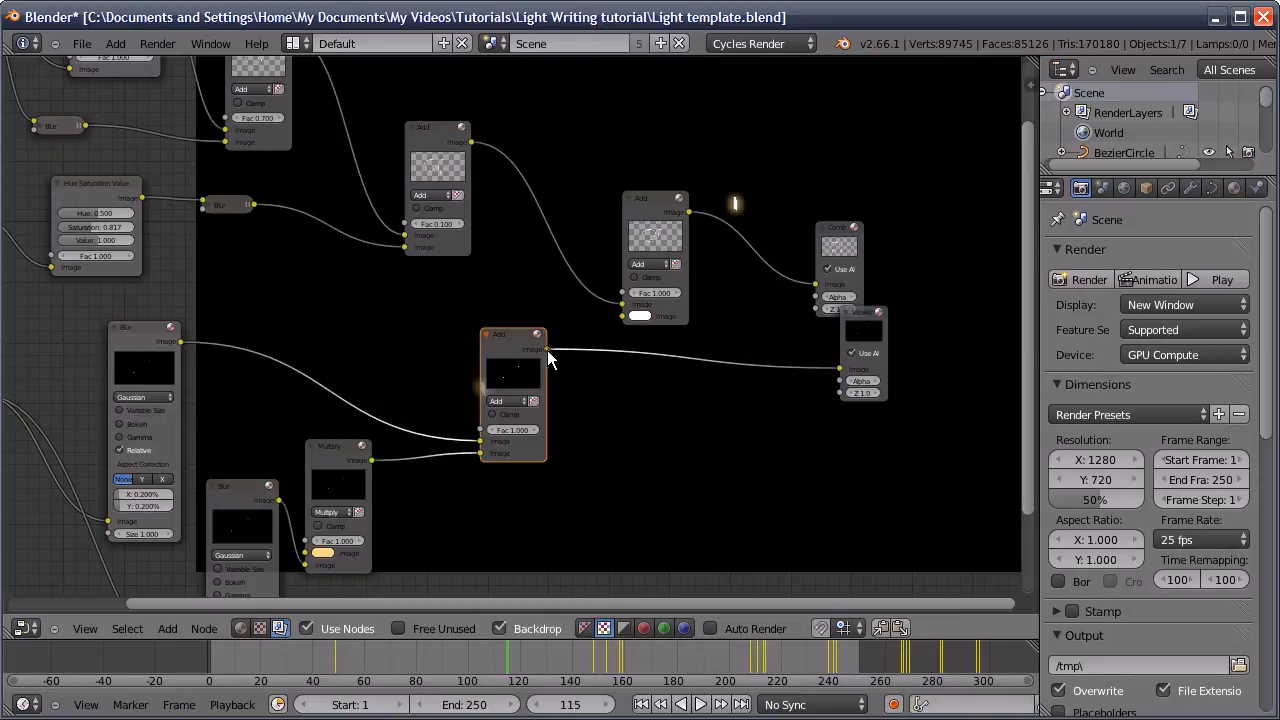
pyautogui.moveTo(596, 322); pyautogui.dragTo(621, 317)
pyautogui.moveTo(689, 212); pyautogui.dragTo(840, 369)
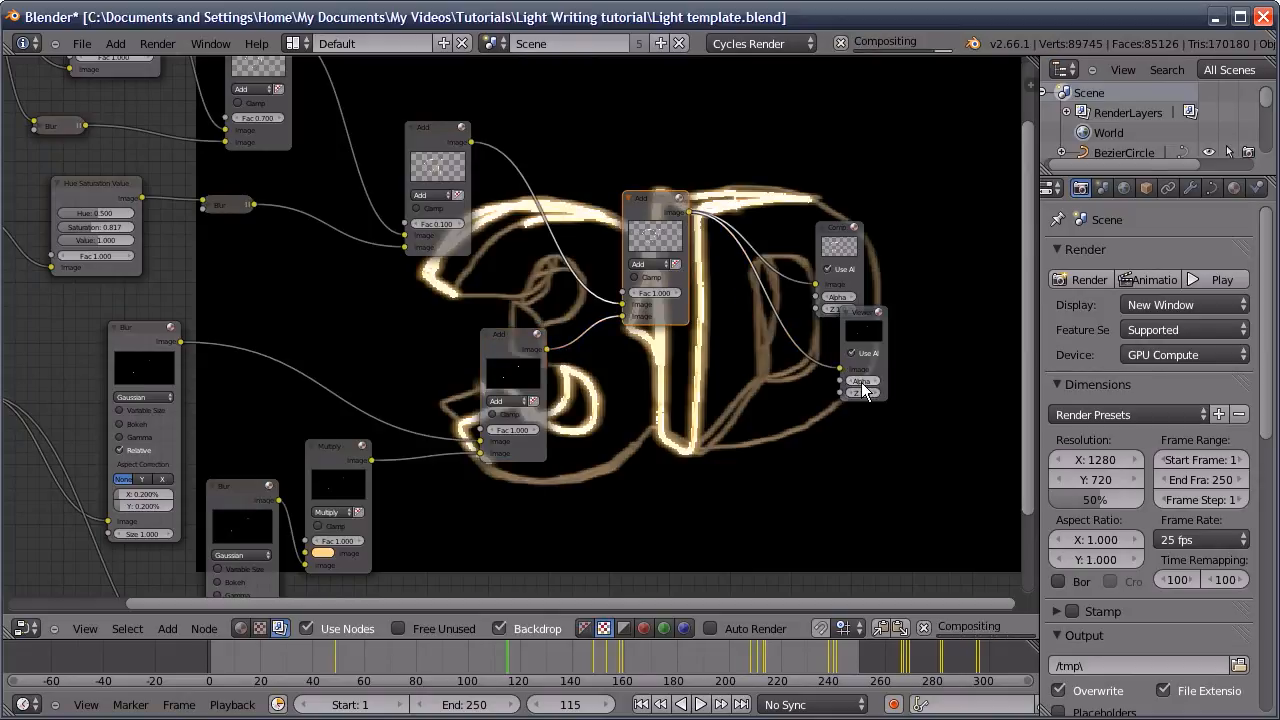
# Set the Fac of the final Add node, which combines the Lights with the other layers, to 3
pyautogui.moveTo(738, 416); pyautogui.dragTo(625, 328, button='middle')
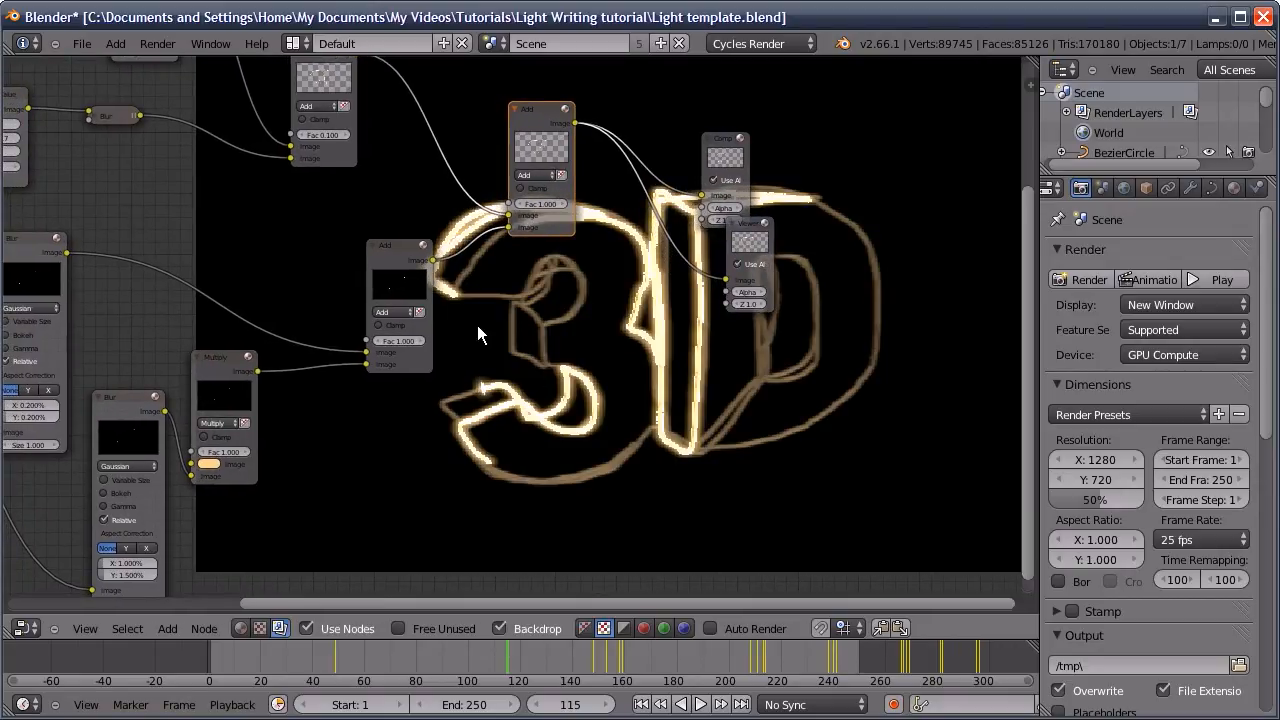
pyautogui.click(541, 205)
pyautogui.write('2')
pyautogui.press('Return')
# Adjust the Multiply node's tint colour to a light yellow-orange
pyautogui.click(208, 463)
pyautogui.click(208, 463)
pyautogui.click(229, 357)
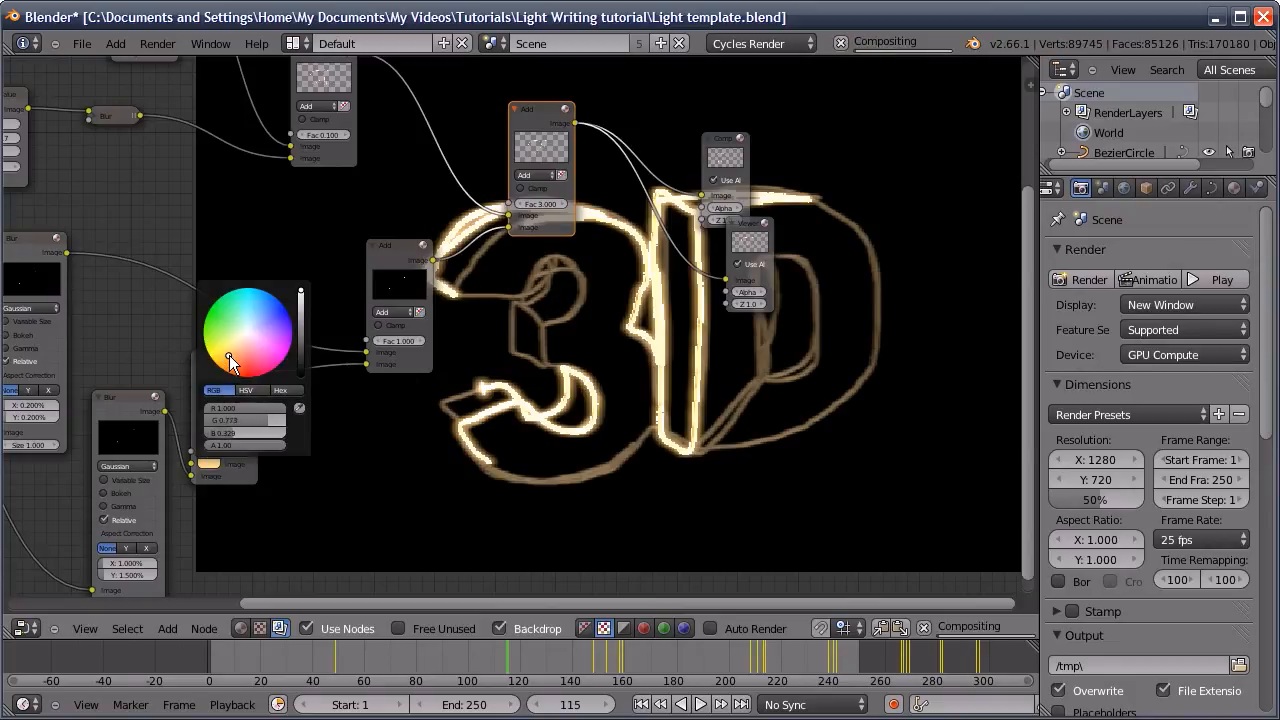
# Rearrange the lower Lights Blur, Viewer and Composite nodes to free space after the final Add node
pyautogui.moveTo(485, 392); pyautogui.dragTo(699, 310, button='middle')
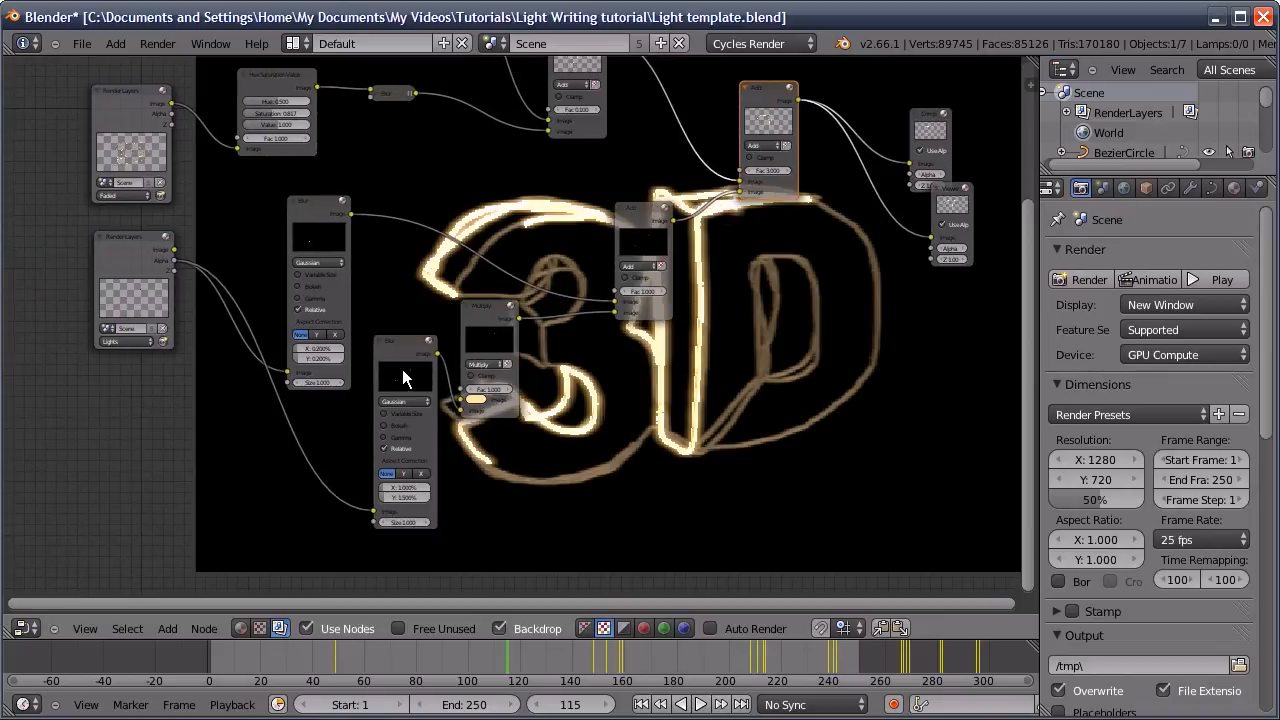
pyautogui.moveTo(409, 374); pyautogui.dragTo(387, 291)
pyautogui.moveTo(970, 252); pyautogui.dragTo(1032, 336)
pyautogui.moveTo(923, 148); pyautogui.dragTo(1017, 219)
pyautogui.moveTo(789, 291); pyautogui.dragTo(705, 318, button='middle')
# Insert a copy of the final Add node into the link to the Viewer and set its Fac to 1
pyautogui.click(704, 150)
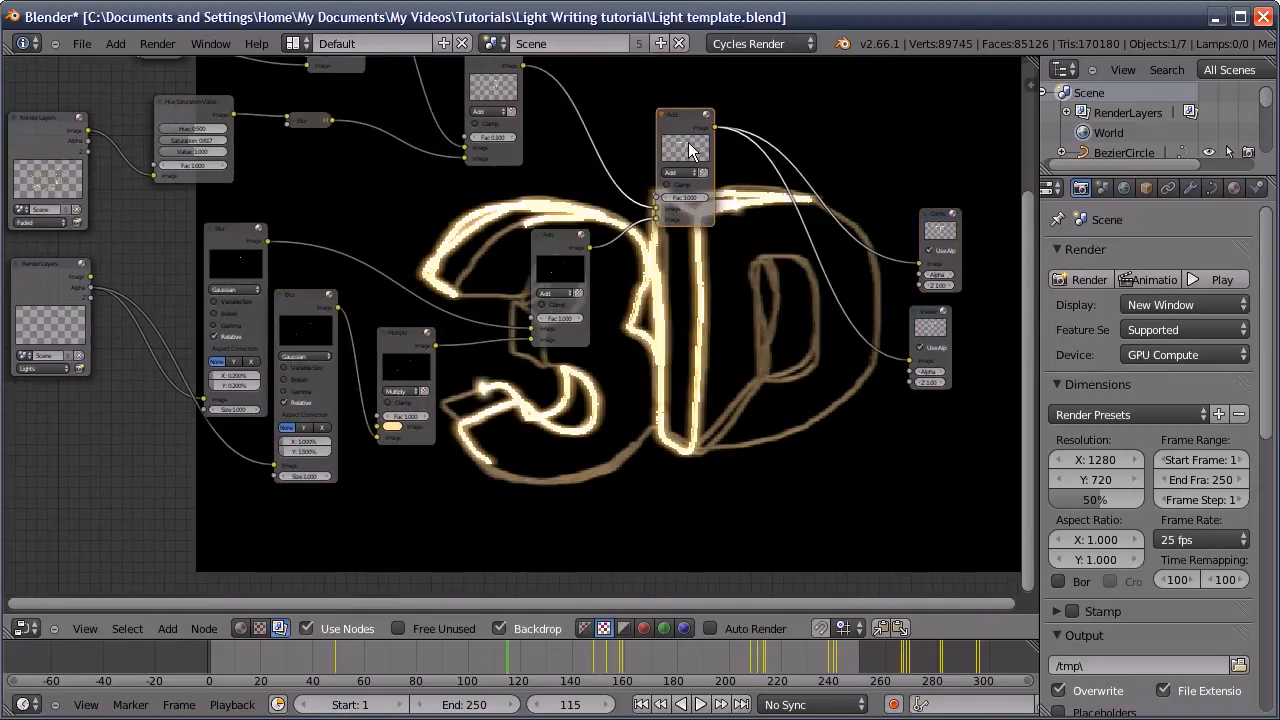
pyautogui.hotkey('shift', 'd')
pyautogui.click(810, 300)
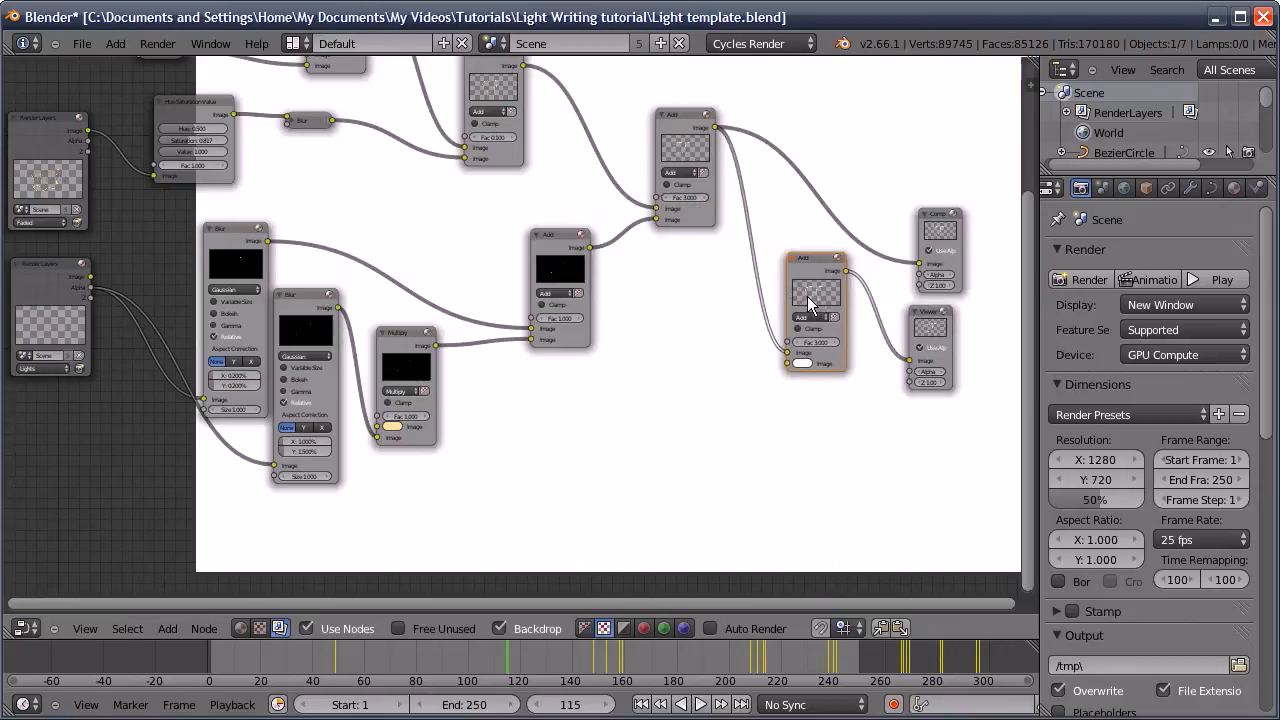
# Duplicate the Lights Render Layers node, set the copy to Background, and connect its Image to the new Add node's second image input
pyautogui.moveTo(505, 400); pyautogui.dragTo(576, 321, button='middle')
pyautogui.click(120, 239)
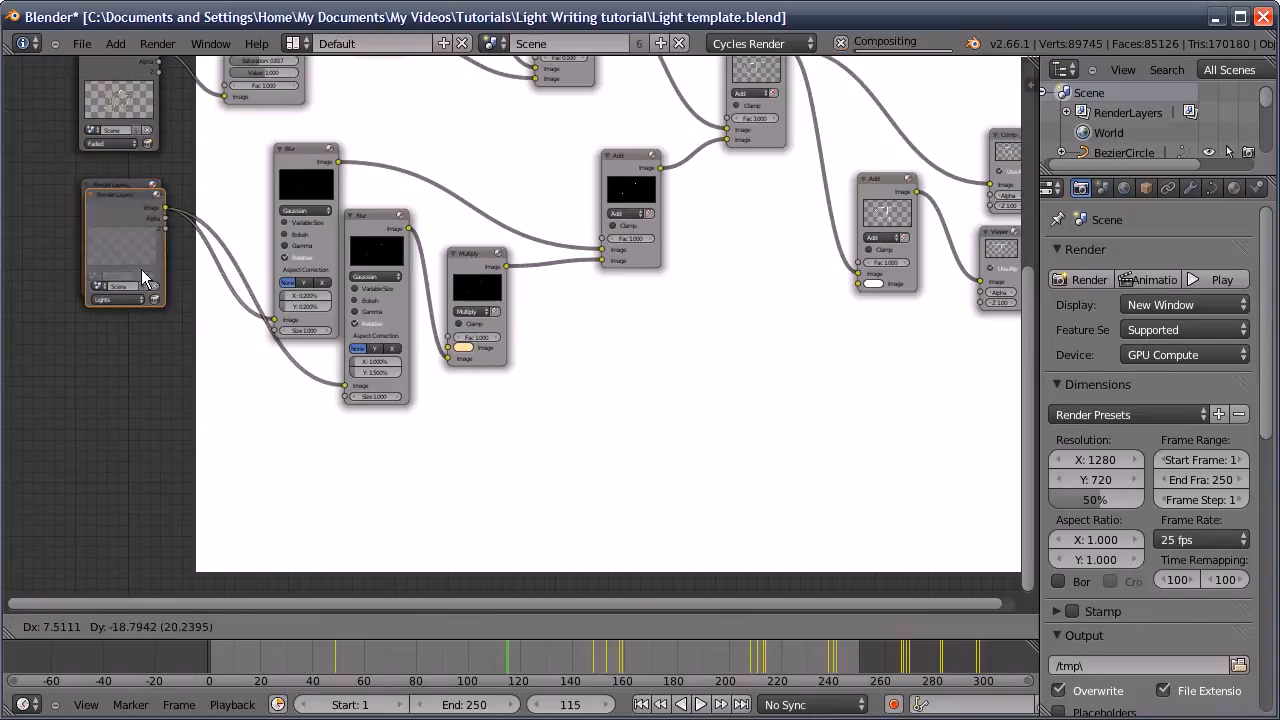
pyautogui.hotkey('shift', 'd')
pyautogui.click(548, 457)
pyautogui.click(537, 509)
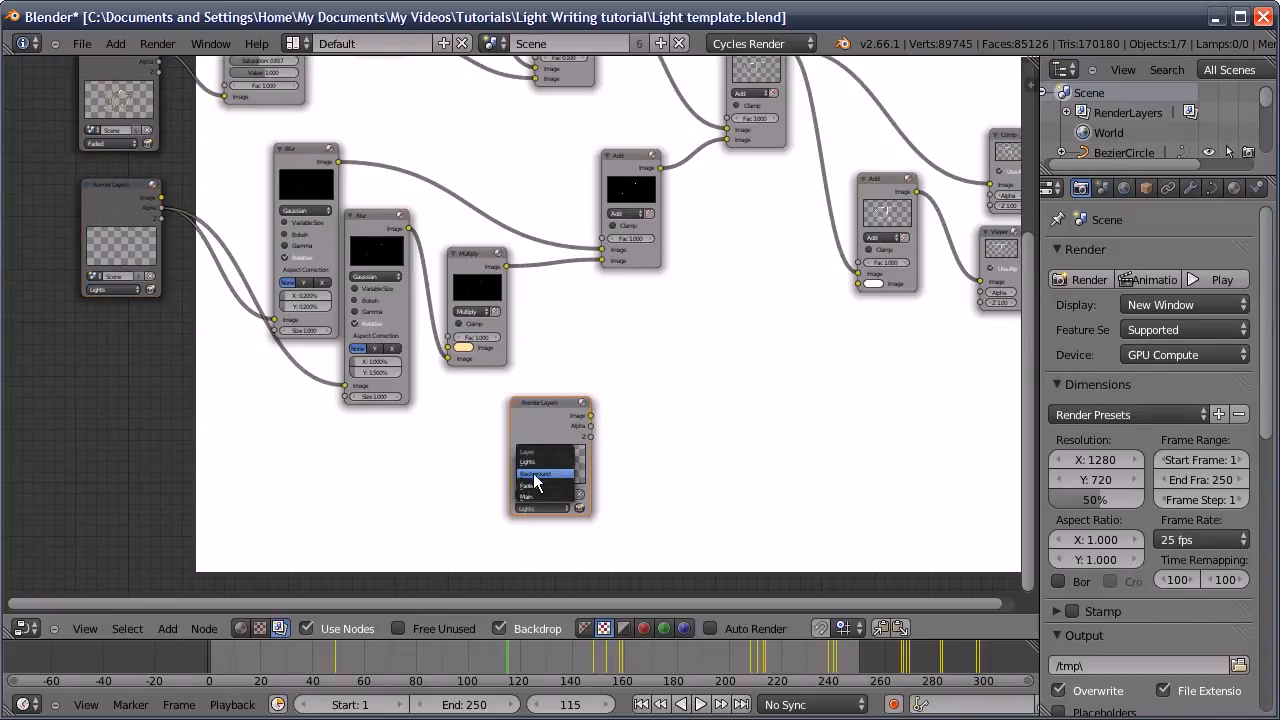
pyautogui.click(535, 473)
pyautogui.moveTo(591, 414); pyautogui.dragTo(858, 284)
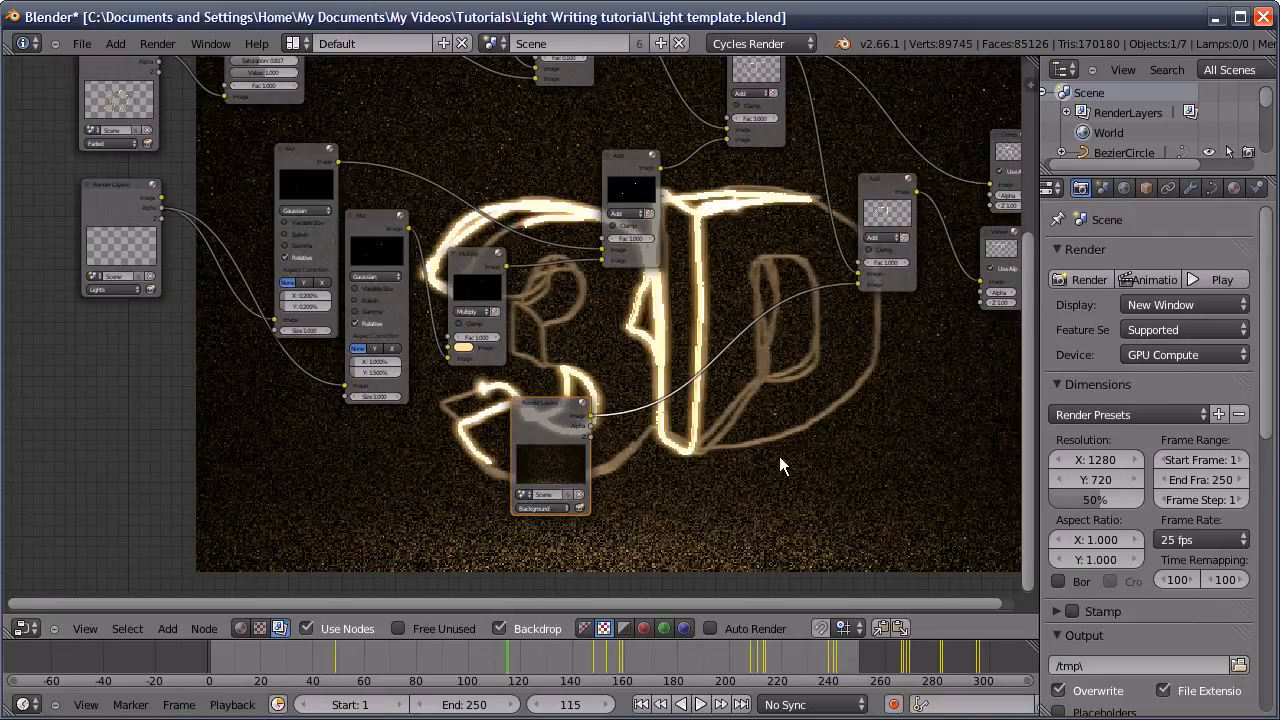
# Move the Background Render Layers node aside and insert a Blur node into its link to the Add node
pyautogui.moveTo(721, 455); pyautogui.dragTo(617, 413, button='middle')
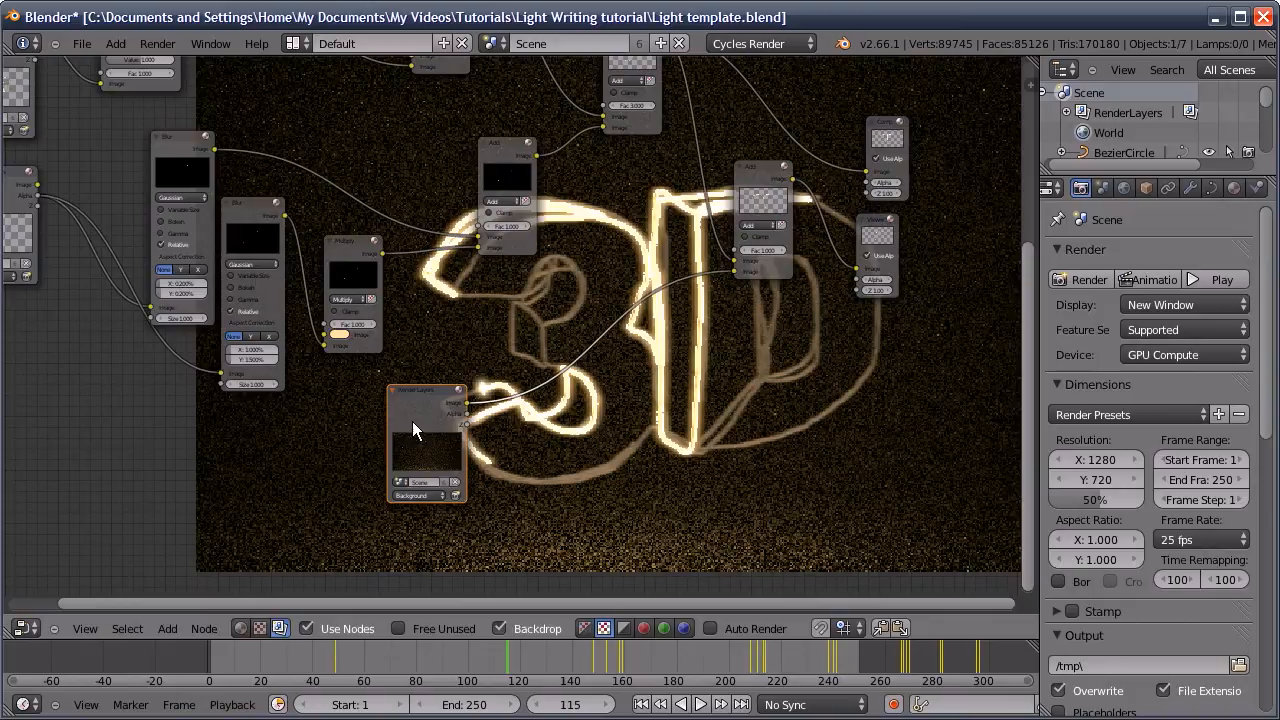
pyautogui.moveTo(412, 421); pyautogui.dragTo(264, 456)
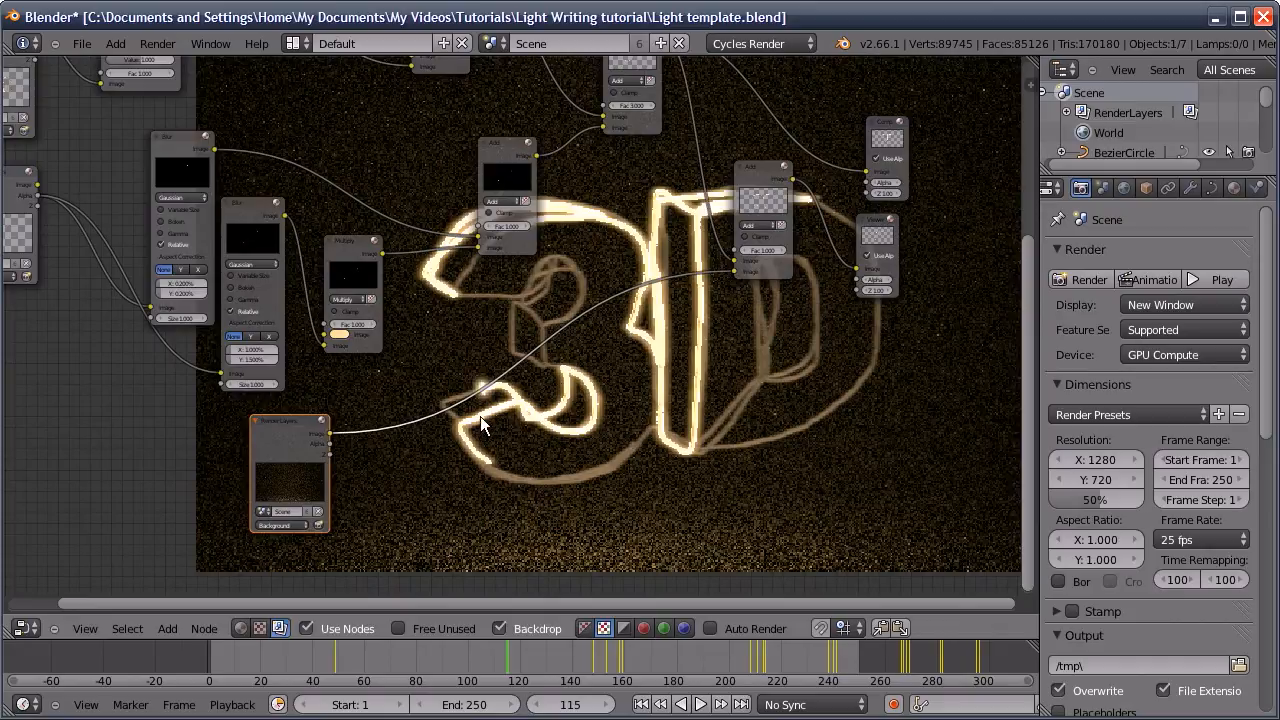
pyautogui.hotkey('shift', 'a')
pyautogui.moveTo(450, 432)
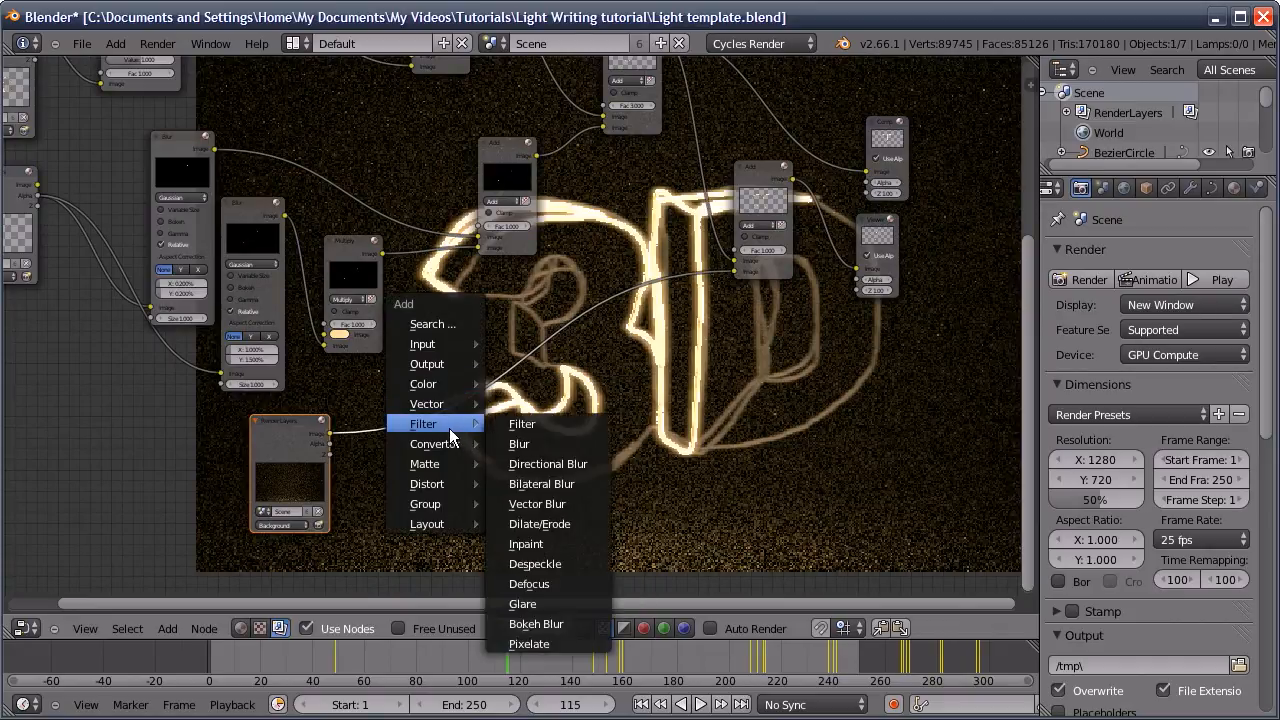
pyautogui.click(528, 446)
pyautogui.click(422, 392)
# Make the Background Blur node's size Relative, set X and Y to 5%, and move it closer to the Background Render Layers node
pyautogui.scroll(1, 423, 466)
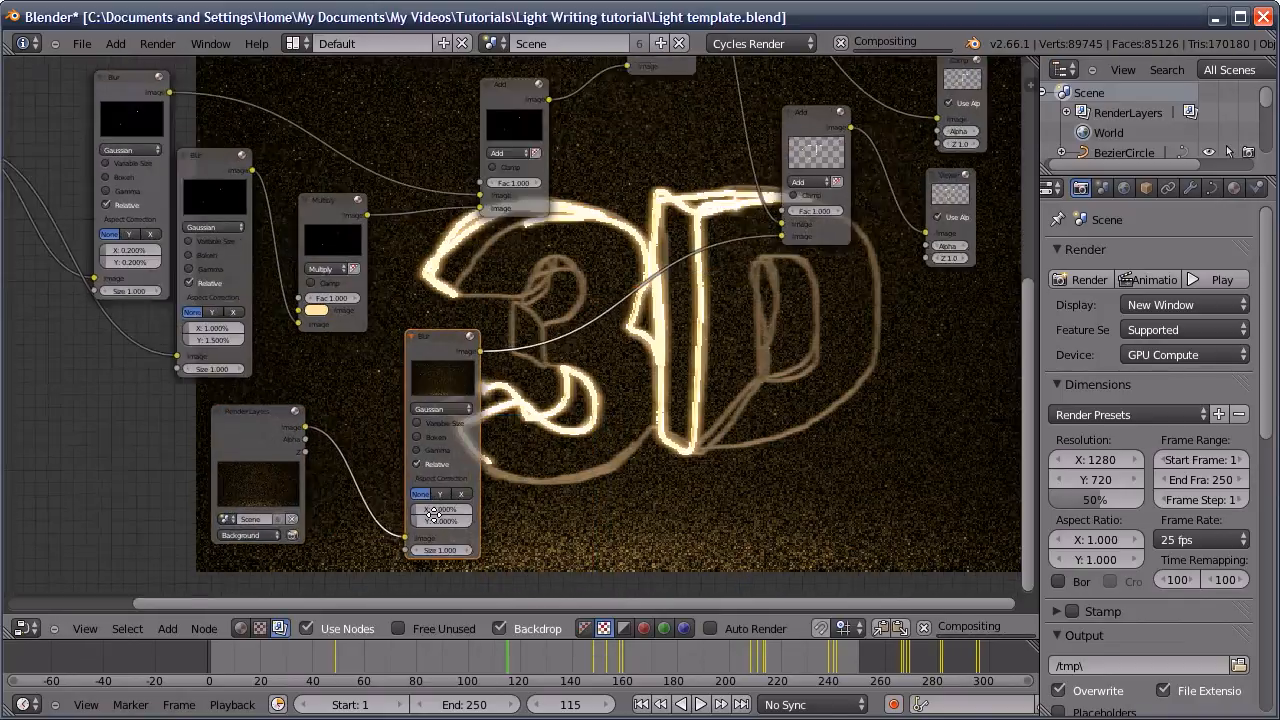
pyautogui.scroll(1, 433, 513)
pyautogui.click(437, 519)
pyautogui.write('5')
pyautogui.press('Tab')
pyautogui.write('5')
pyautogui.press('Return')
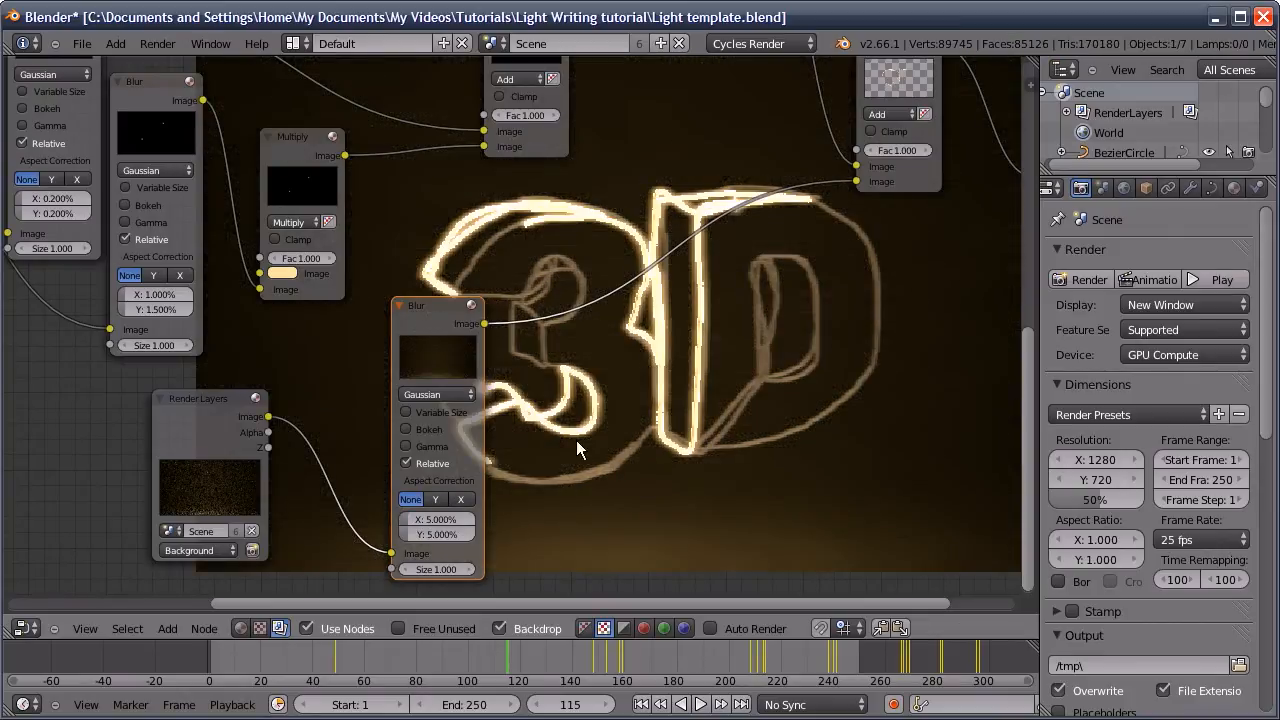
pyautogui.moveTo(437, 346); pyautogui.dragTo(373, 360)
pyautogui.moveTo(594, 438); pyautogui.dragTo(525, 414, button='middle')
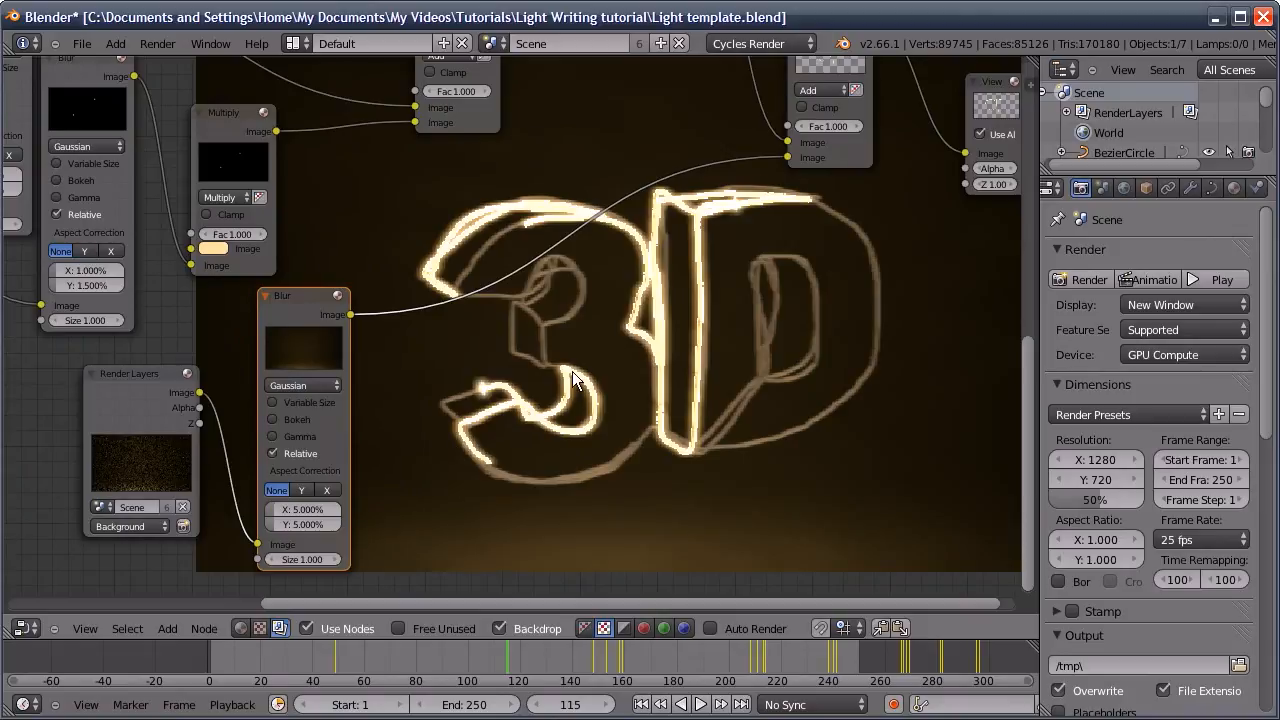
# Insert a Bright/Contrast node into the link between the Background Blur and the Add node
pyautogui.hotkey('shift', 'a')
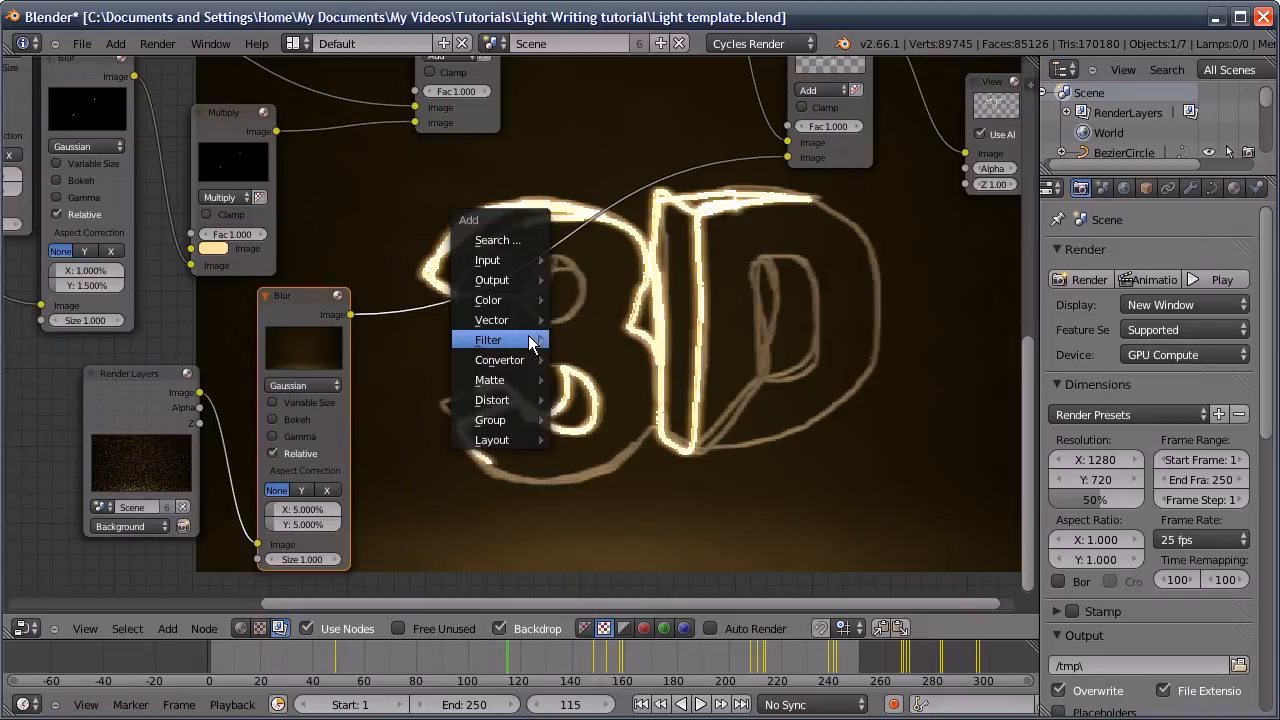
pyautogui.moveTo(545, 300)
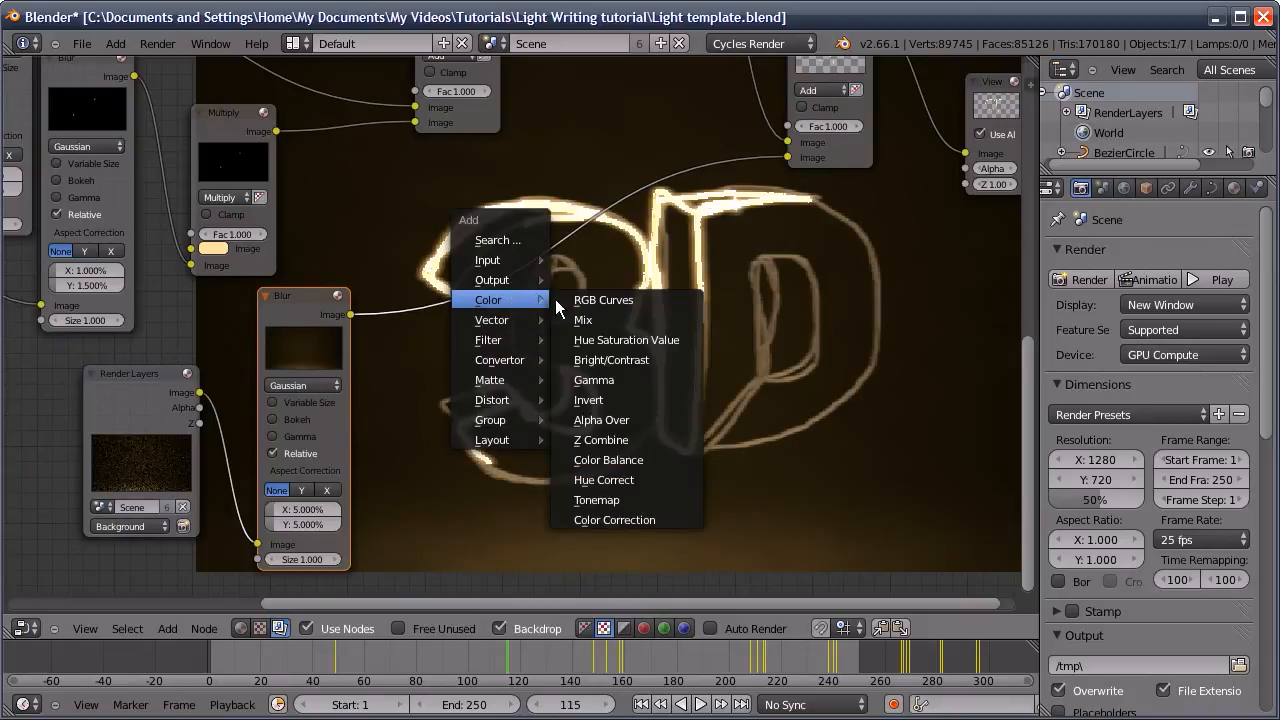
pyautogui.click(598, 360)
pyautogui.click(455, 263)
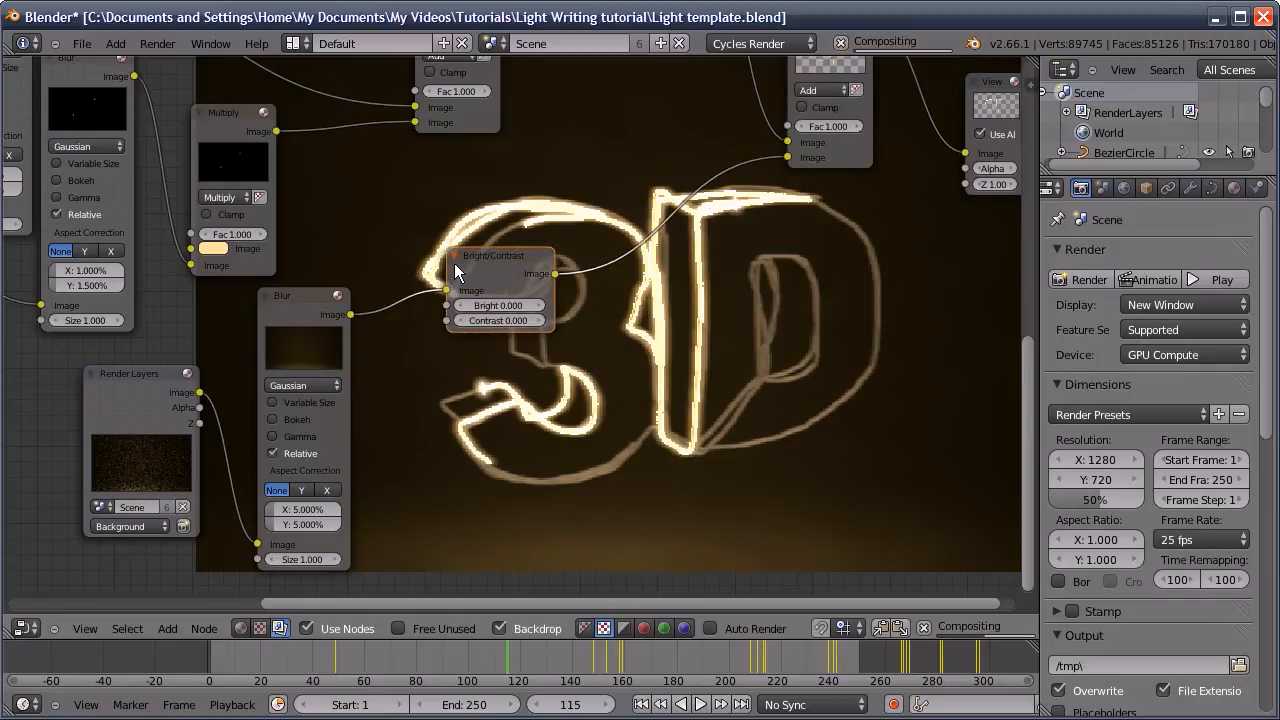
# Set the Bright/Contrast node's Bright value to -1
pyautogui.click(500, 305)
pyautogui.write('-')
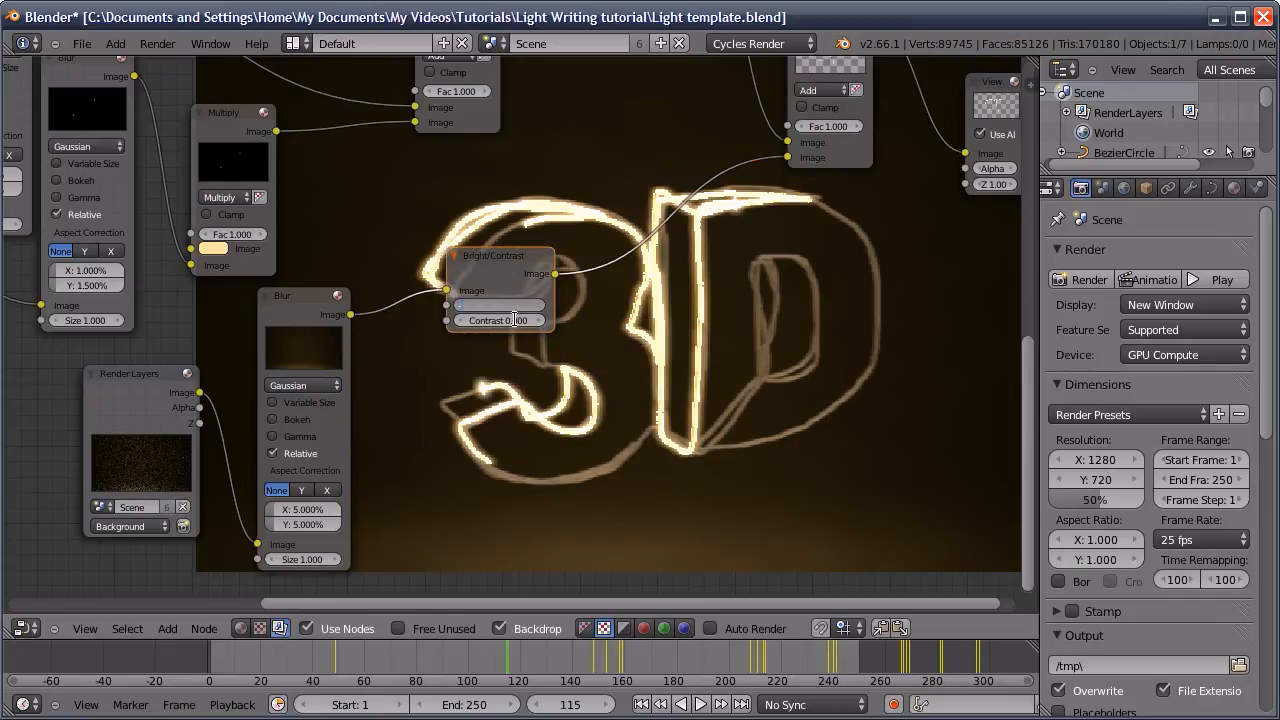
pyautogui.write('1')
pyautogui.press('Return')
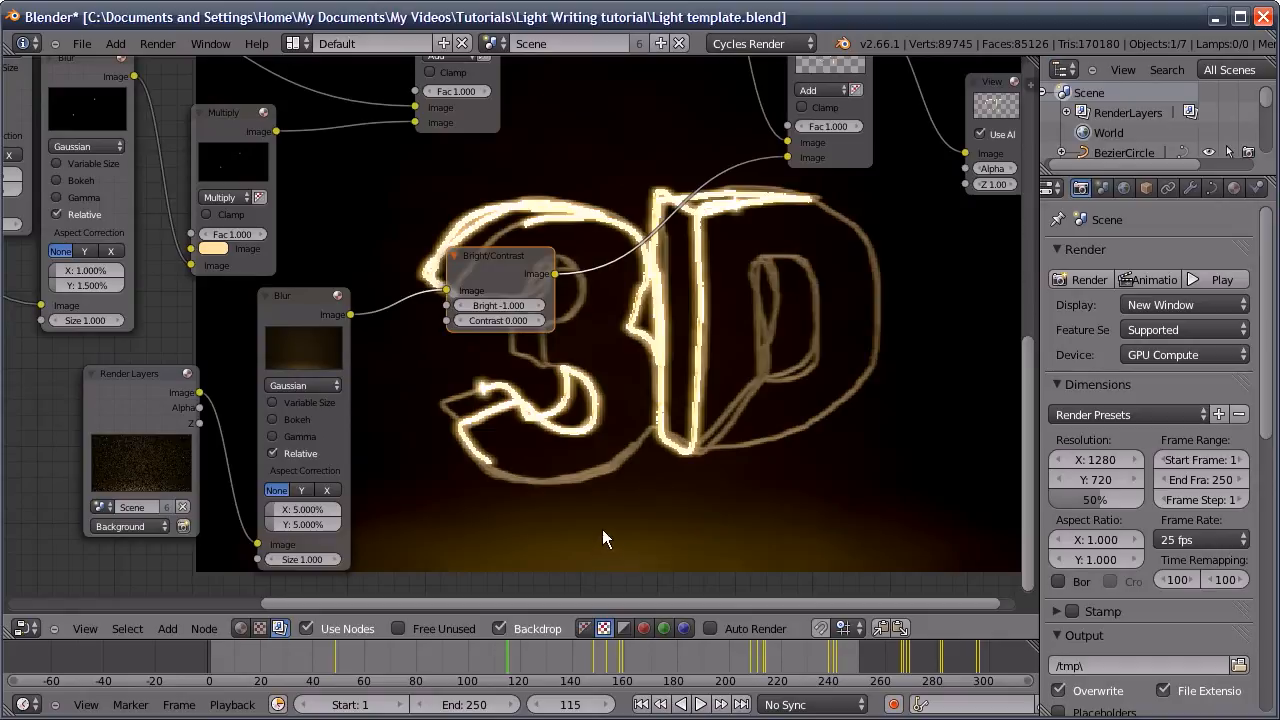
# Set the Fac of the Add node that mixes in the Background to 2
pyautogui.moveTo(663, 331); pyautogui.dragTo(480, 446, button='middle')
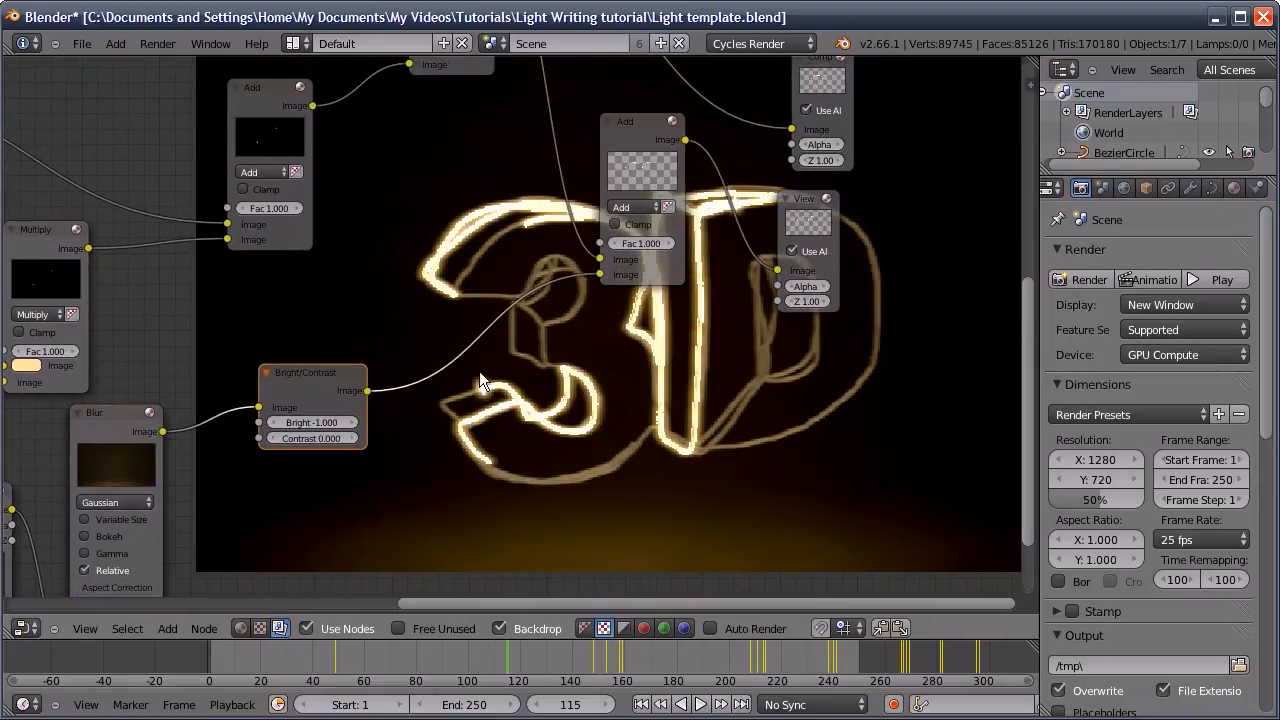
pyautogui.click(642, 243)
pyautogui.write('2')
pyautogui.press('Return')
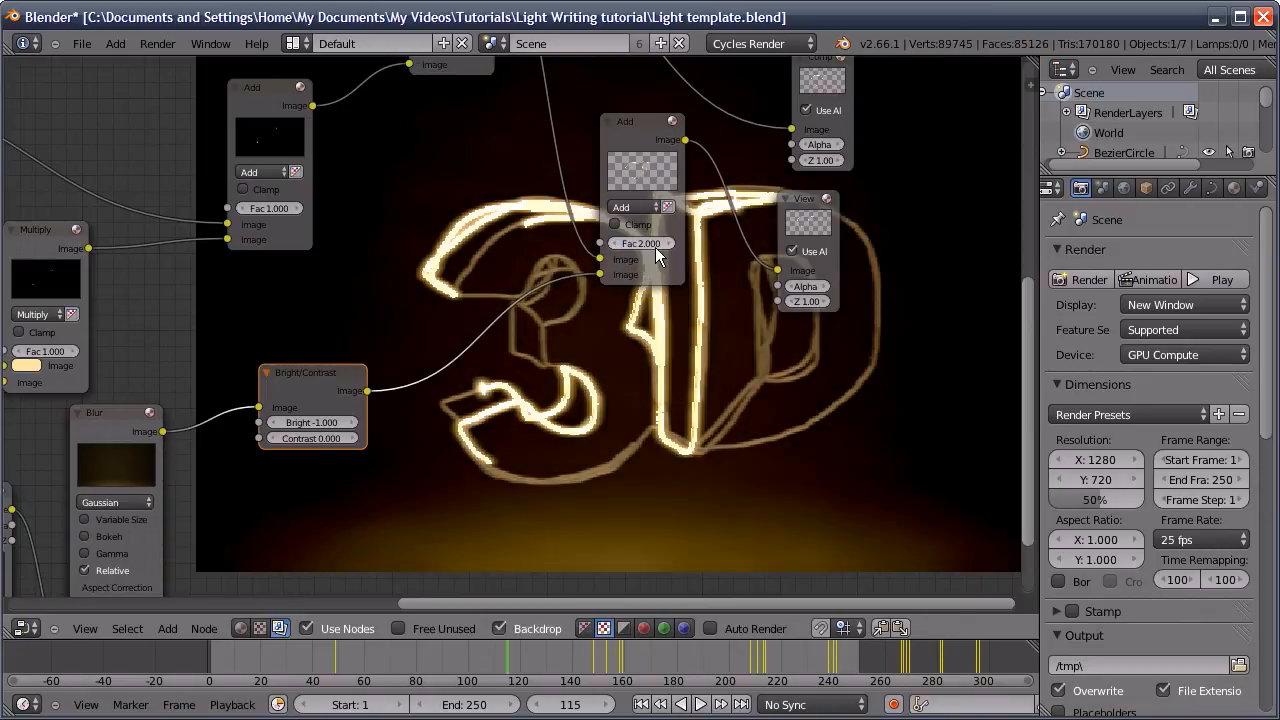
# Switch the node editor to the 3D view, go to frame 100, and select the GP_Layer.004 curve
pyautogui.moveTo(10, 246); pyautogui.dragTo(493, 483, button='middle')
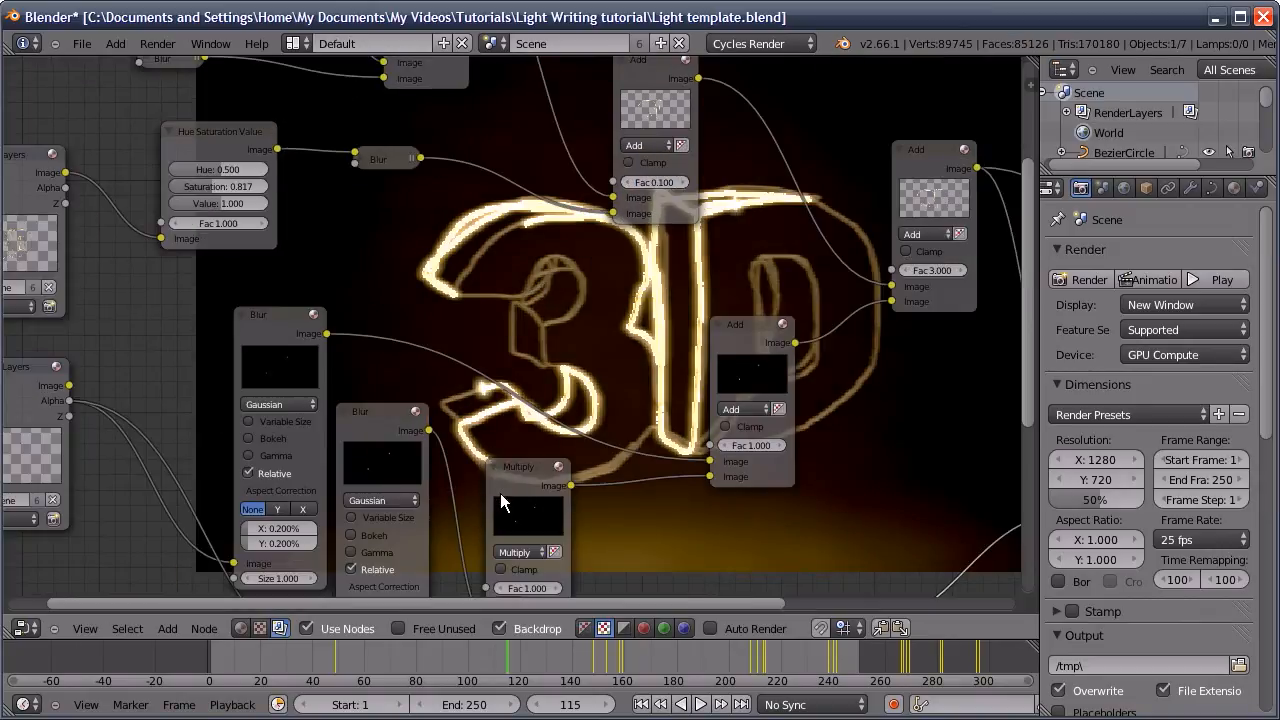
pyautogui.click(507, 470)
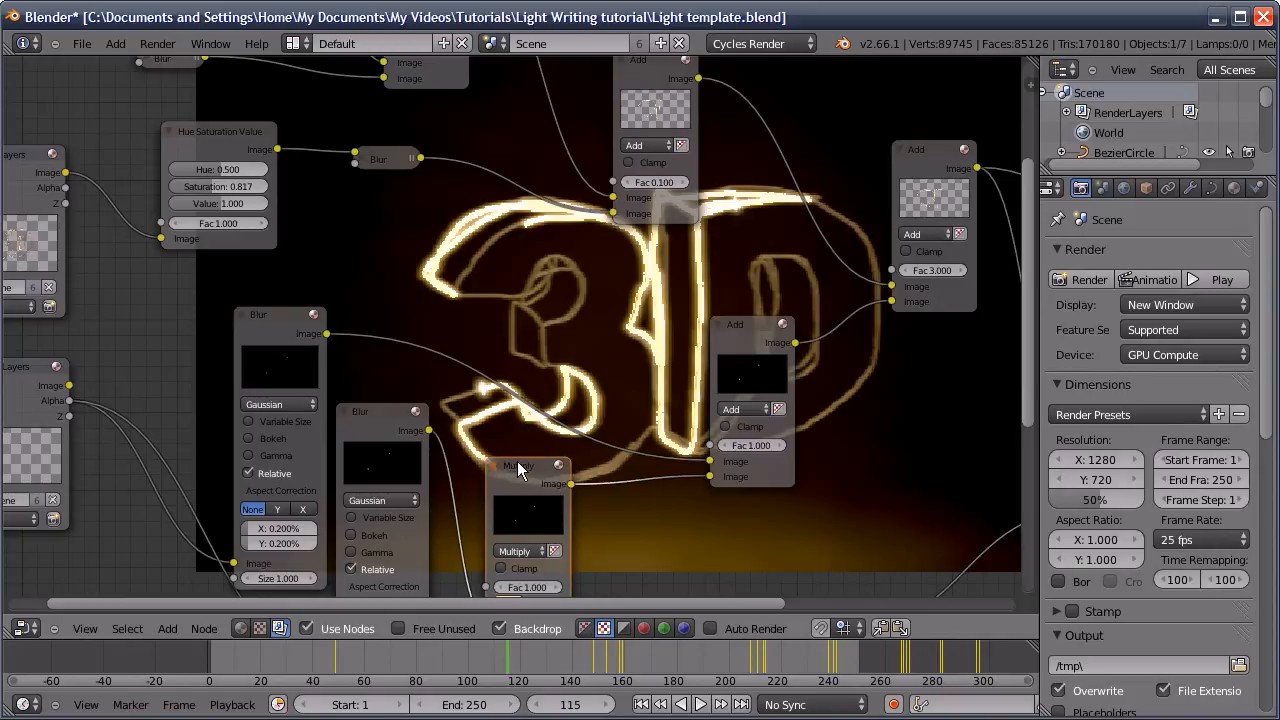
pyautogui.click(24, 628)
pyautogui.click(60, 689)
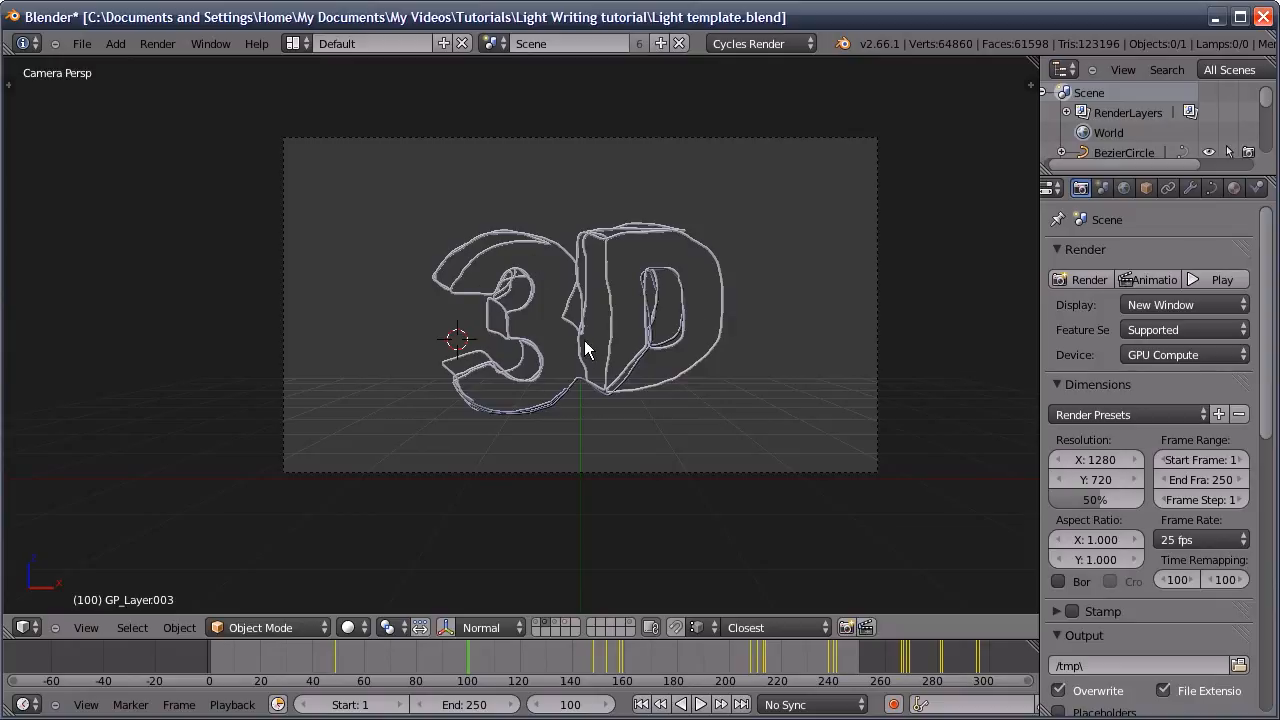
pyautogui.moveTo(463, 662); pyautogui.dragTo(467, 662)
pyautogui.rightClick(555, 400)
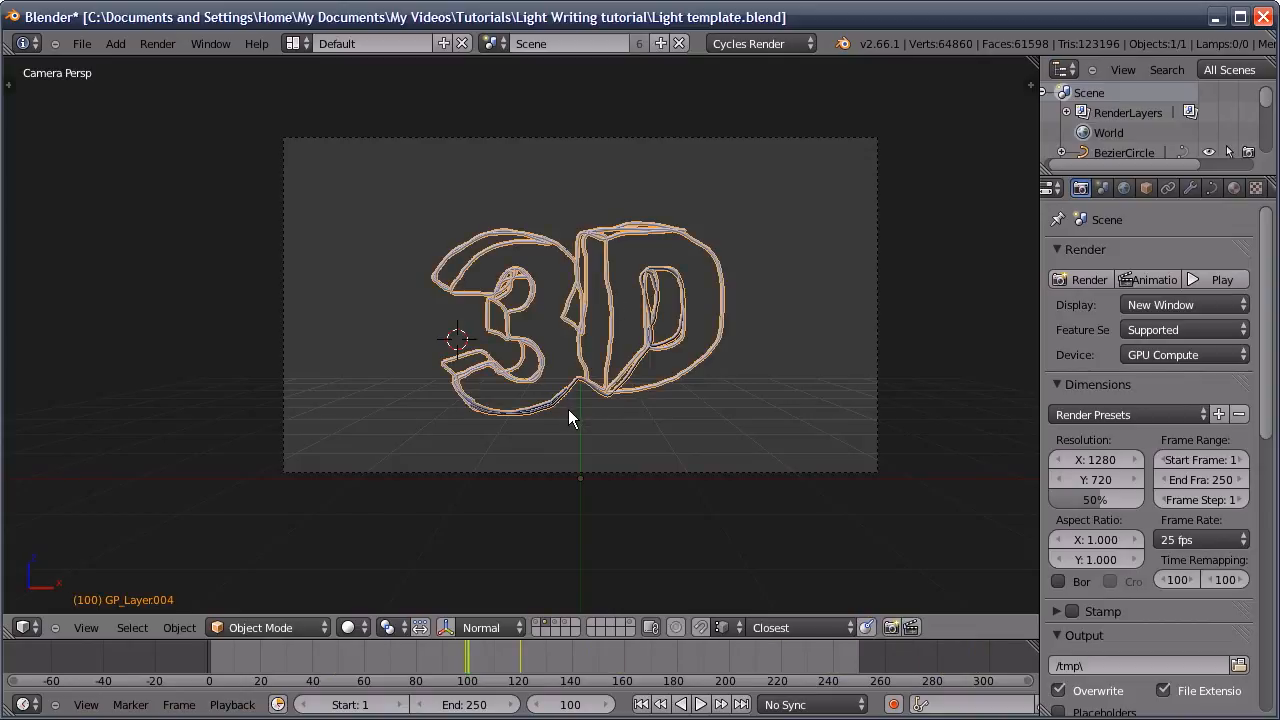
# Expand and review the Ray Visibility options in the GP_Layer.004 curve's object properties, and return to the render settings
pyautogui.click(1146, 188)
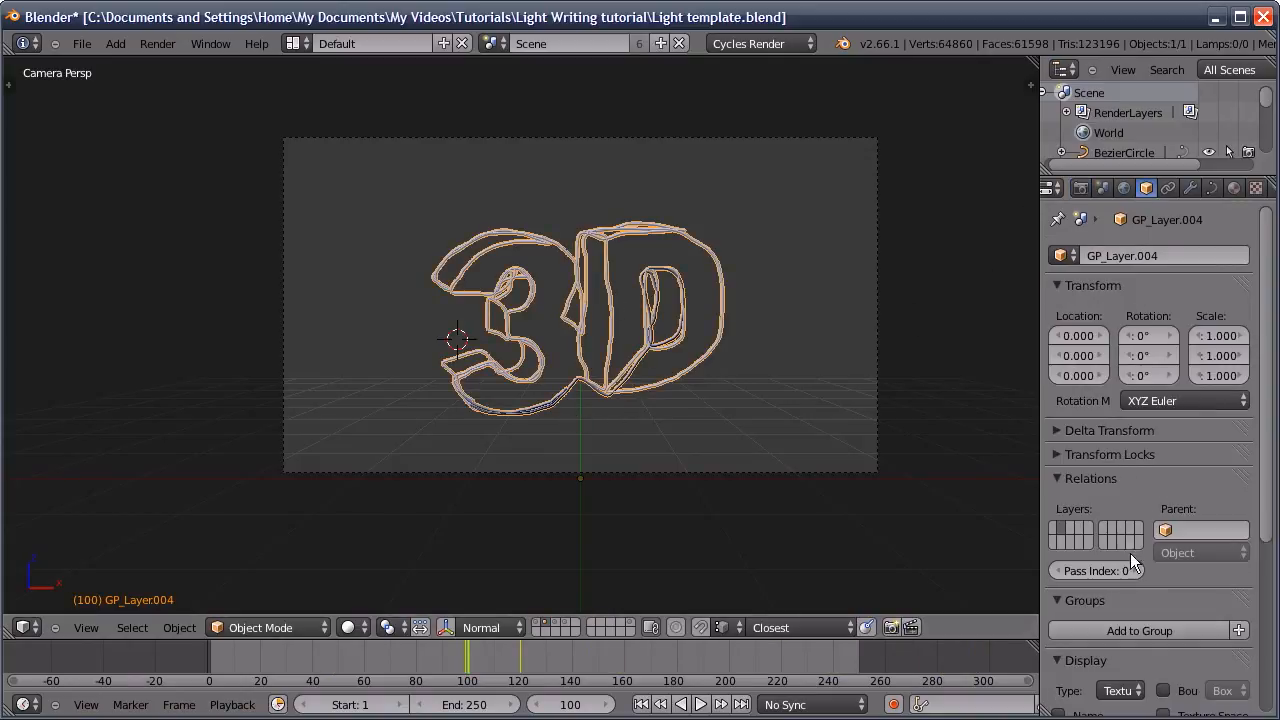
pyautogui.scroll(-5, 1161, 321)
pyautogui.click(1114, 704)
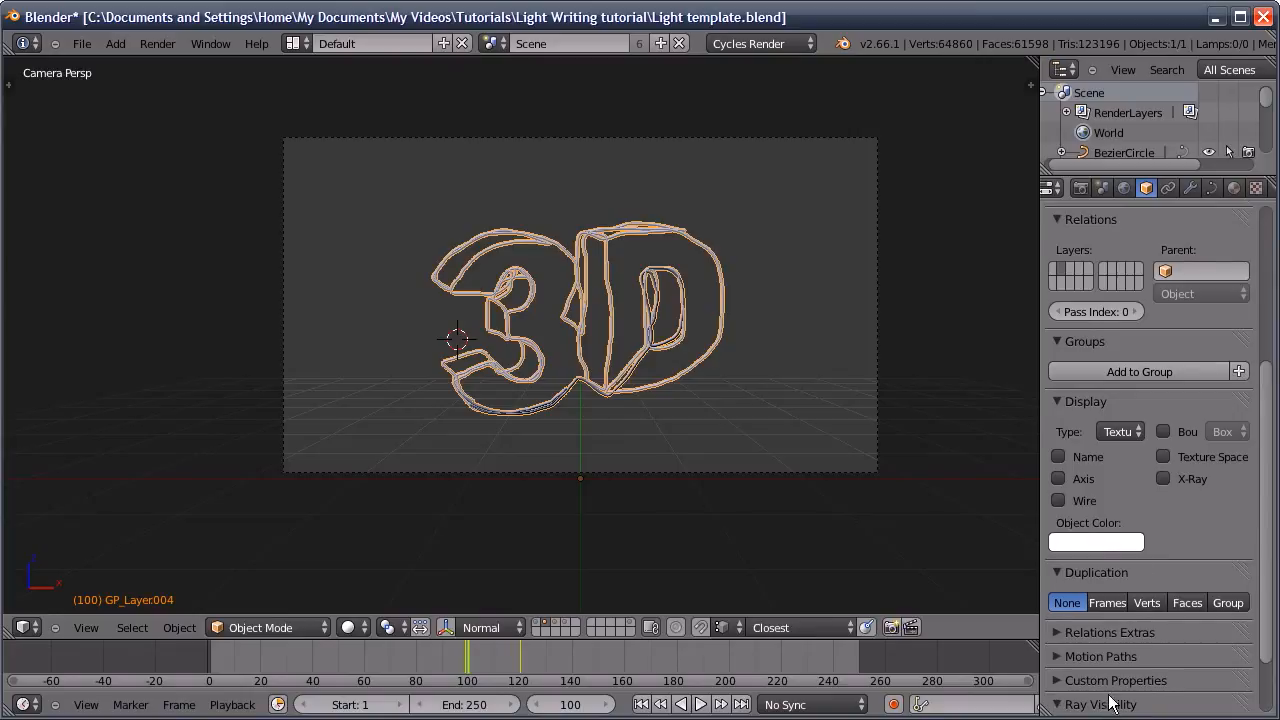
pyautogui.scroll(-2, 1133, 484)
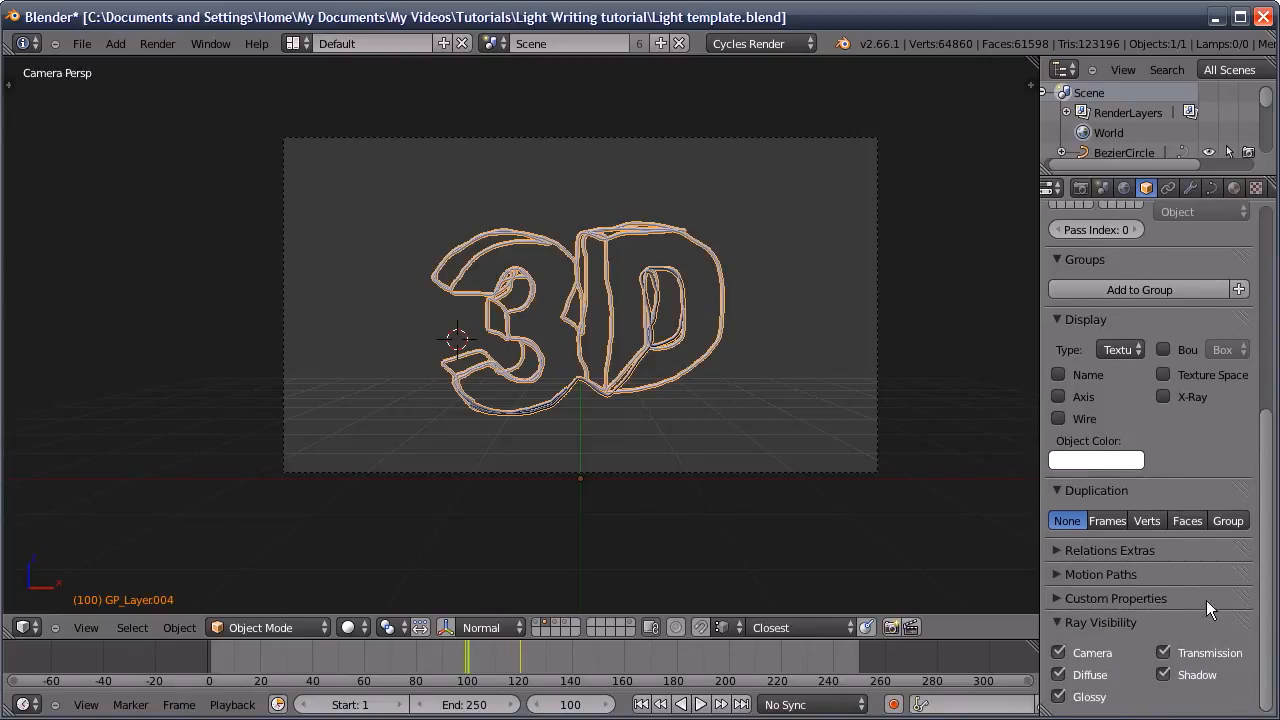
pyautogui.scroll(8, 1103, 402)
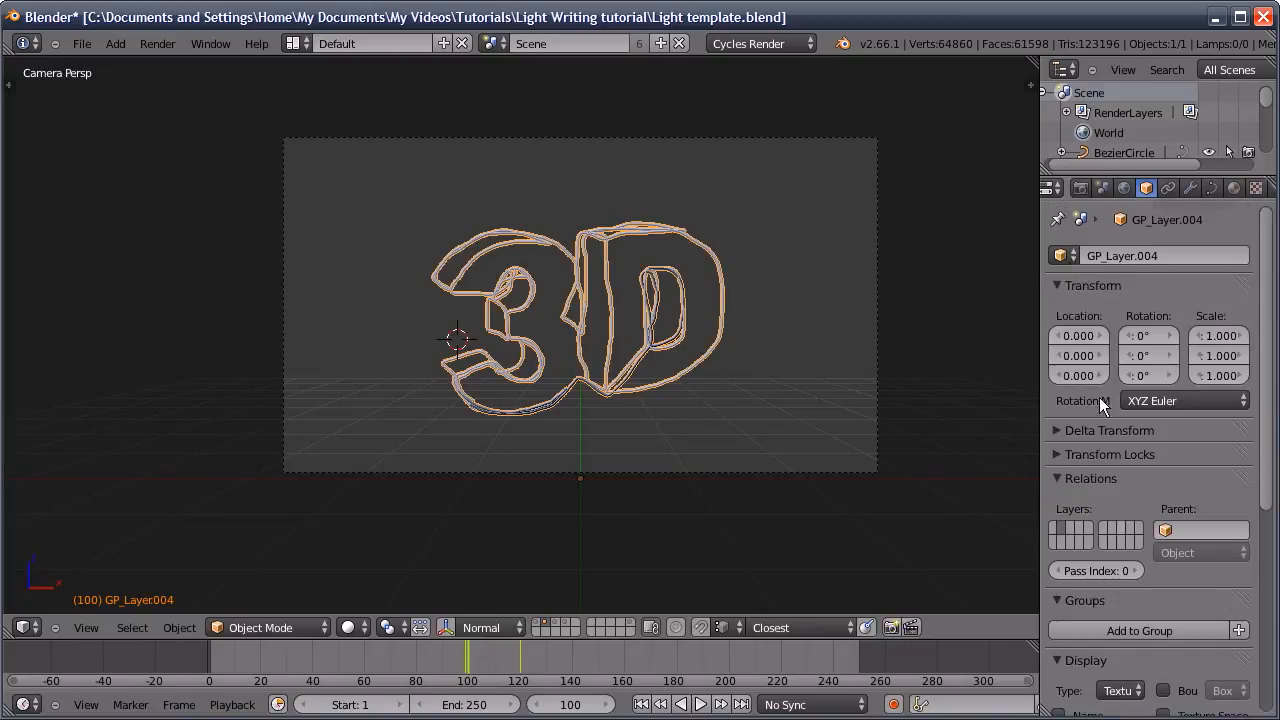
pyautogui.click(1080, 188)
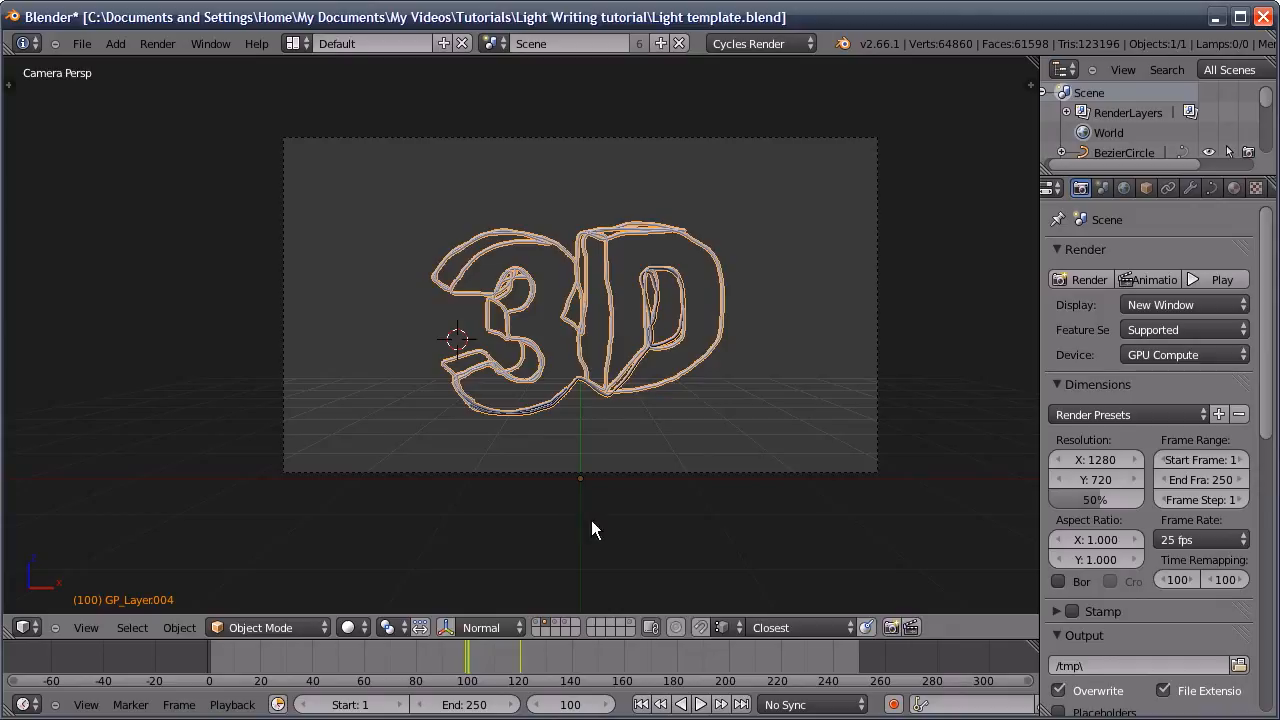
# Go to frame 170, show only the fourth scene layer, and select the GP_Layer.002 curve
pyautogui.click(557, 624)
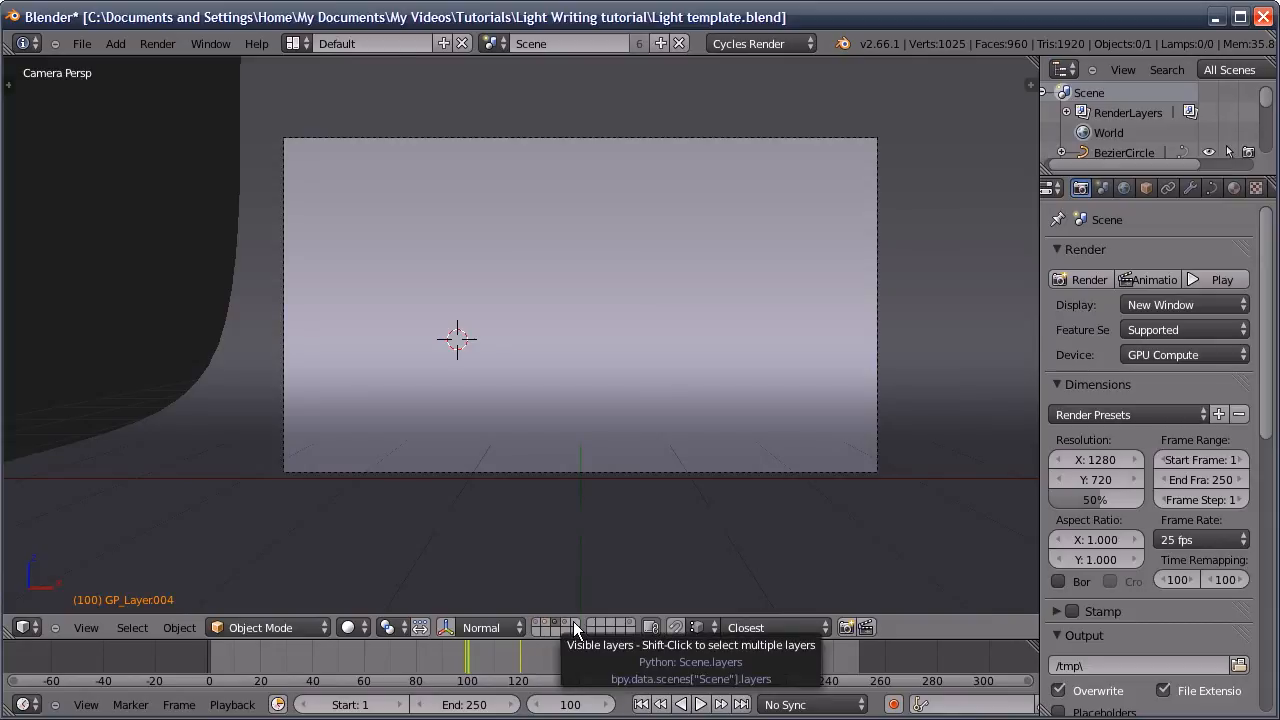
pyautogui.click(574, 624)
pyautogui.click(251, 677)
pyautogui.moveTo(252, 672)
pyautogui.mouseDown()
pyautogui.moveTo(286, 658)
pyautogui.moveTo(734, 650)
pyautogui.moveTo(651, 678)
pyautogui.mouseUp()
pyautogui.click(555, 623)
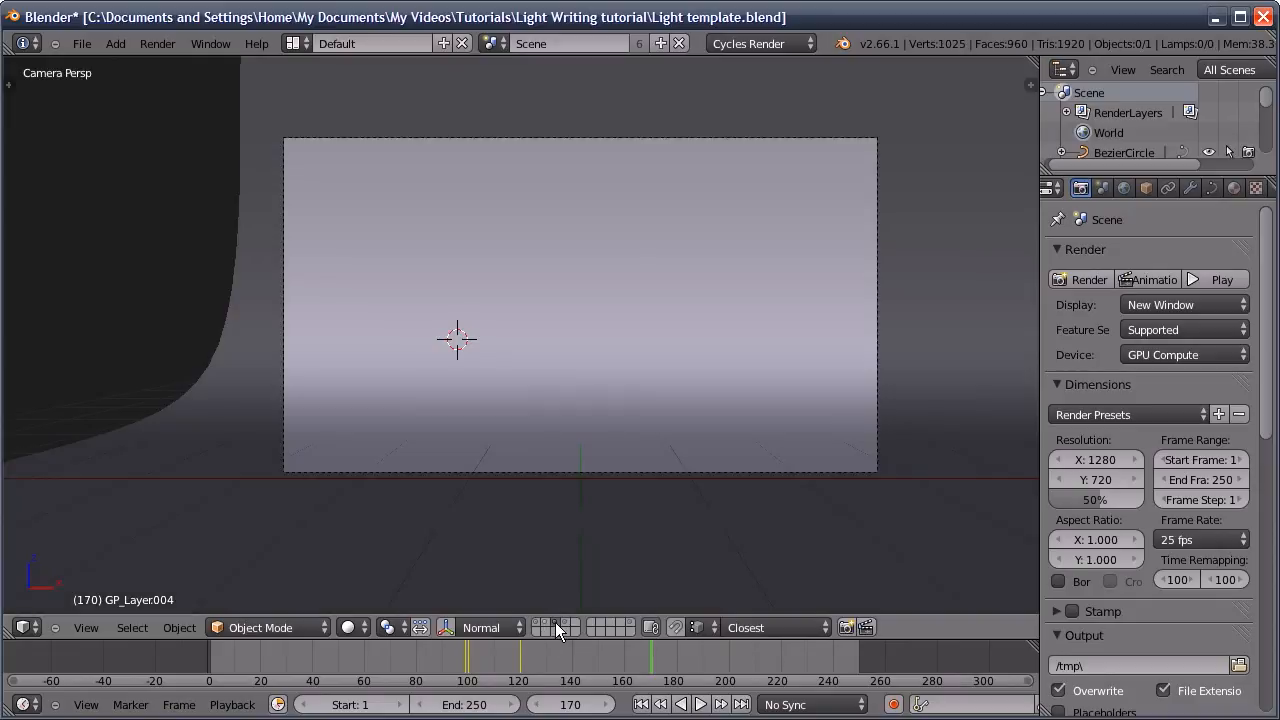
pyautogui.click(564, 627)
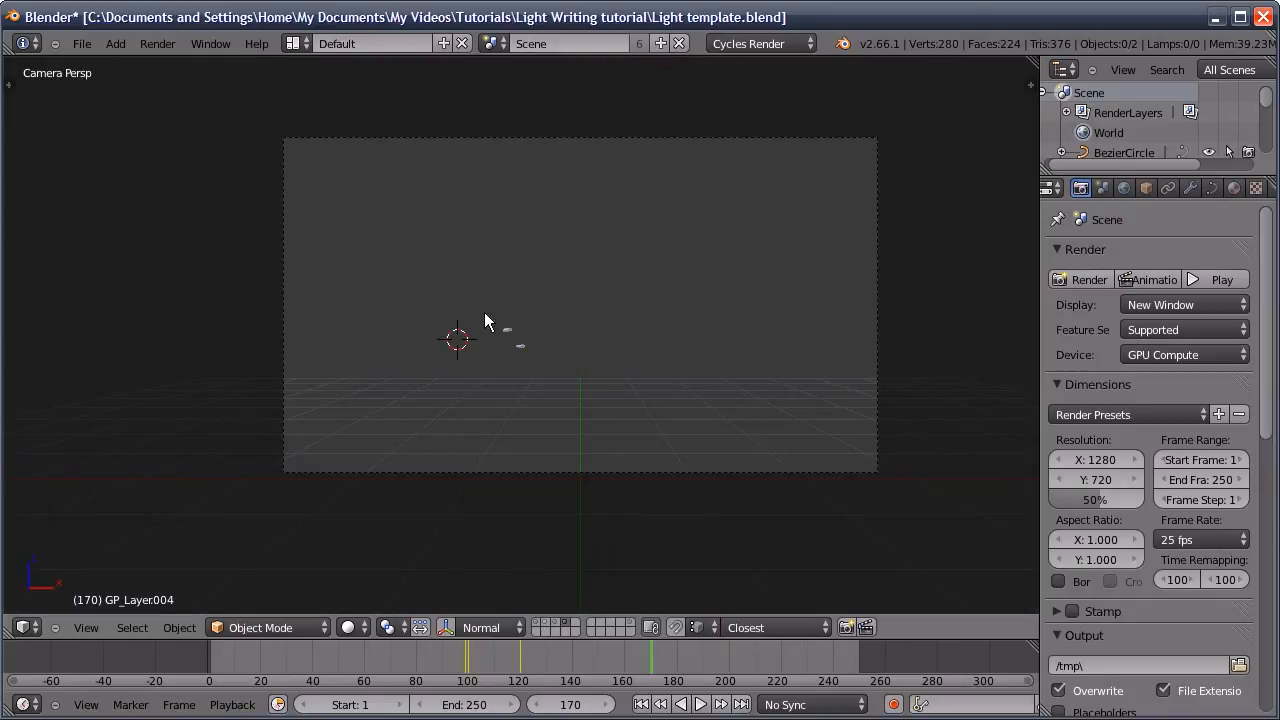
pyautogui.click(507, 338)
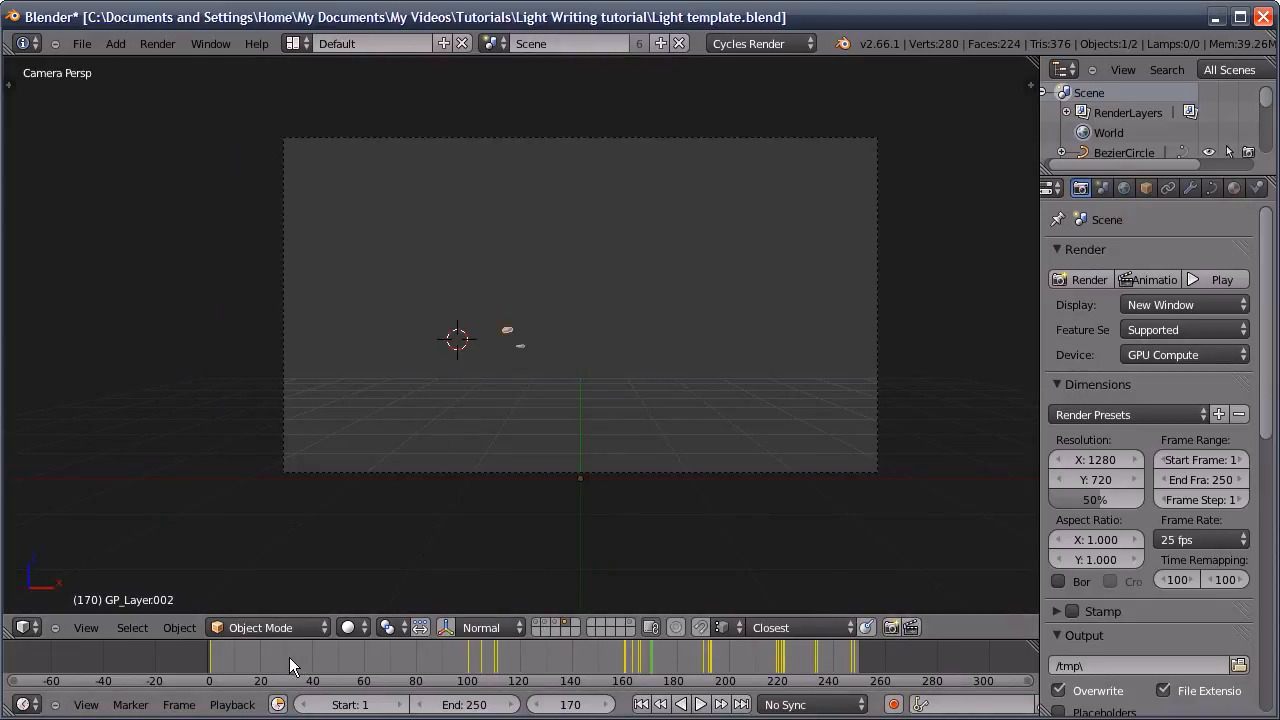